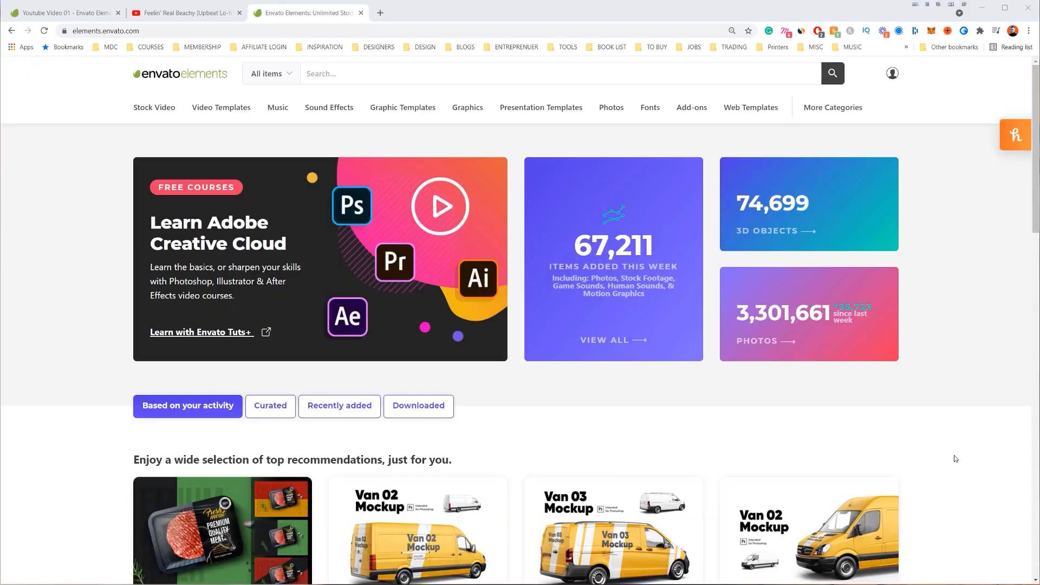
- Look over the home page offers and the items saved in the Youtube Video 01 collection
{"action": "scroll", "coordinate": [477, 283], "scroll_direction": "down", "scroll_amount": 5}
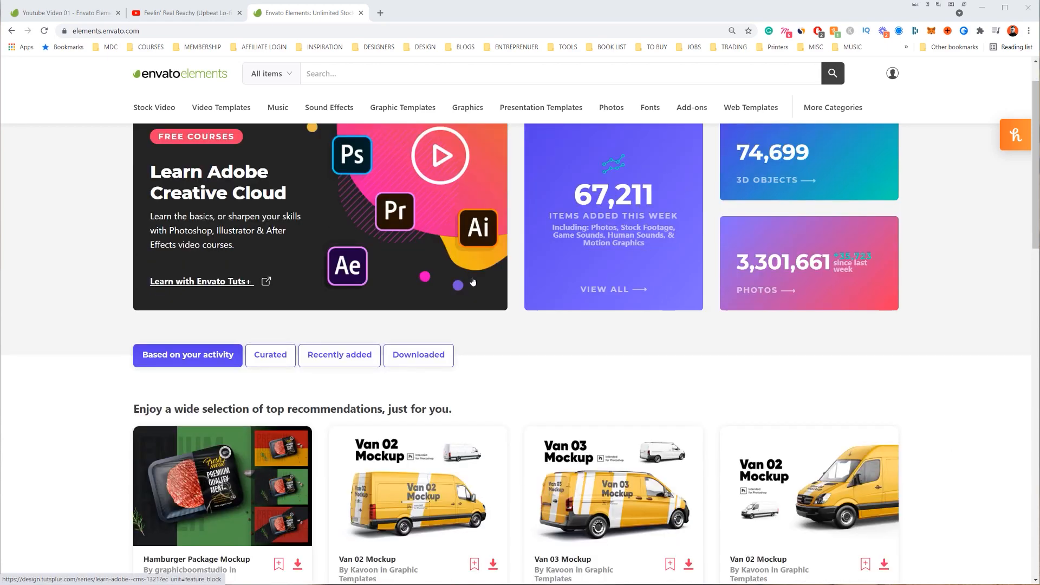
{"action": "scroll", "coordinate": [477, 284], "scroll_direction": "up", "scroll_amount": 2}
{"action": "scroll", "coordinate": [476, 284], "scroll_direction": "up", "scroll_amount": 3}
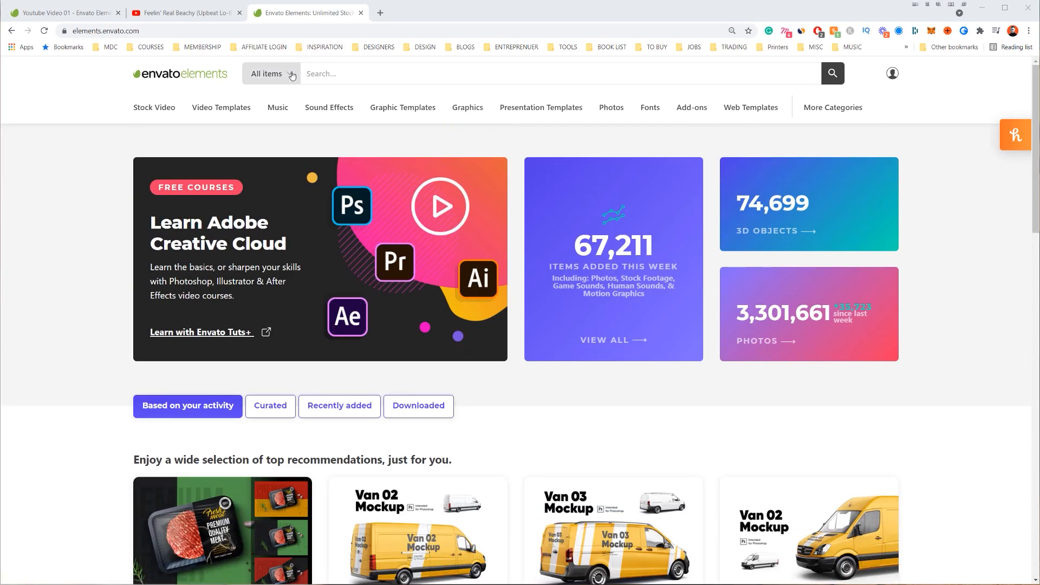
{"action": "left_click", "coordinate": [75, 18]}
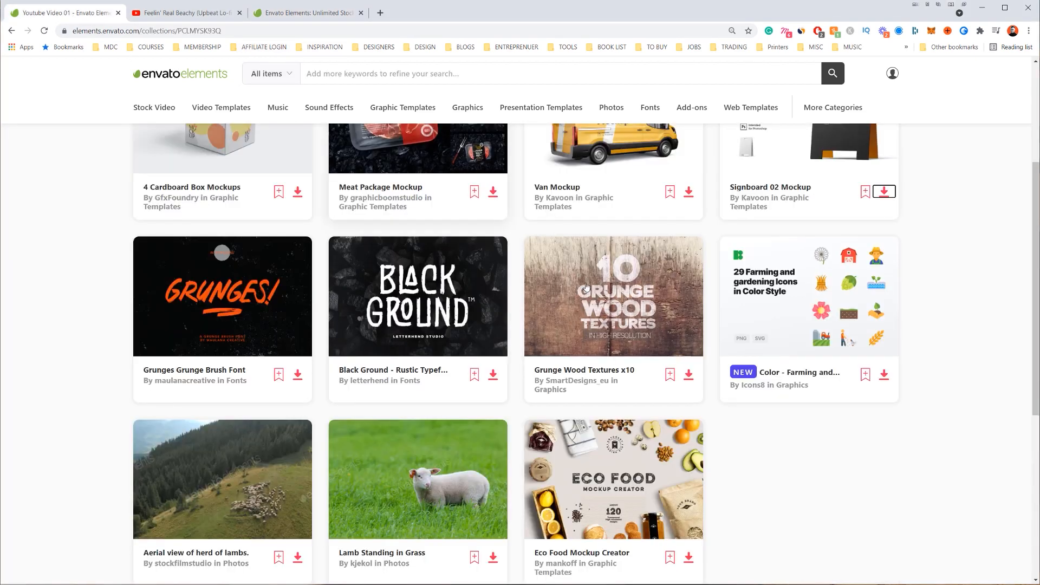
{"action": "scroll", "coordinate": [293, 324], "scroll_direction": "up", "scroll_amount": 3}
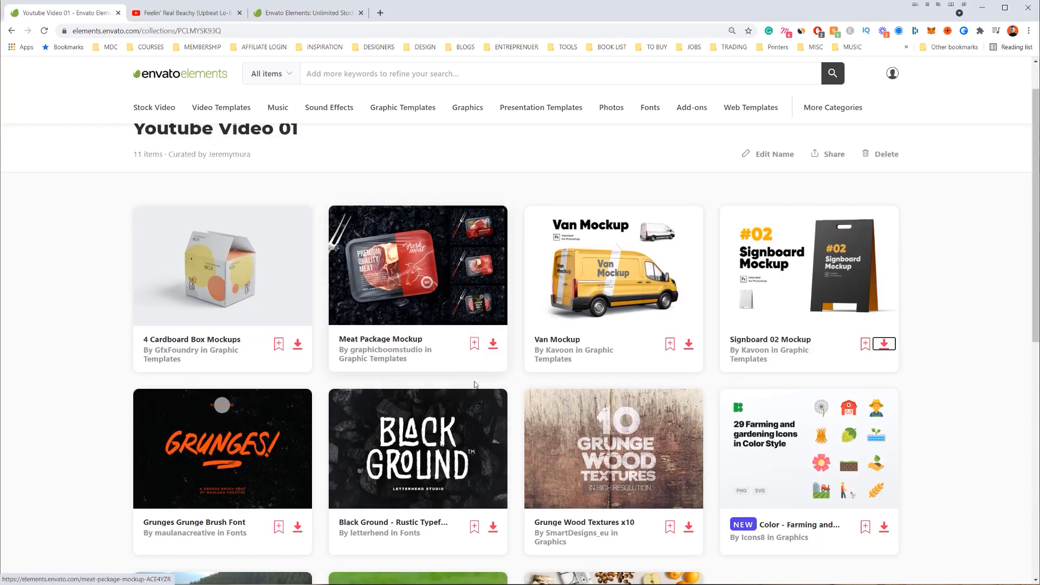
{"action": "scroll", "coordinate": [412, 374], "scroll_direction": "down", "scroll_amount": 3}
{"action": "scroll", "coordinate": [504, 403], "scroll_direction": "up", "scroll_amount": 1}
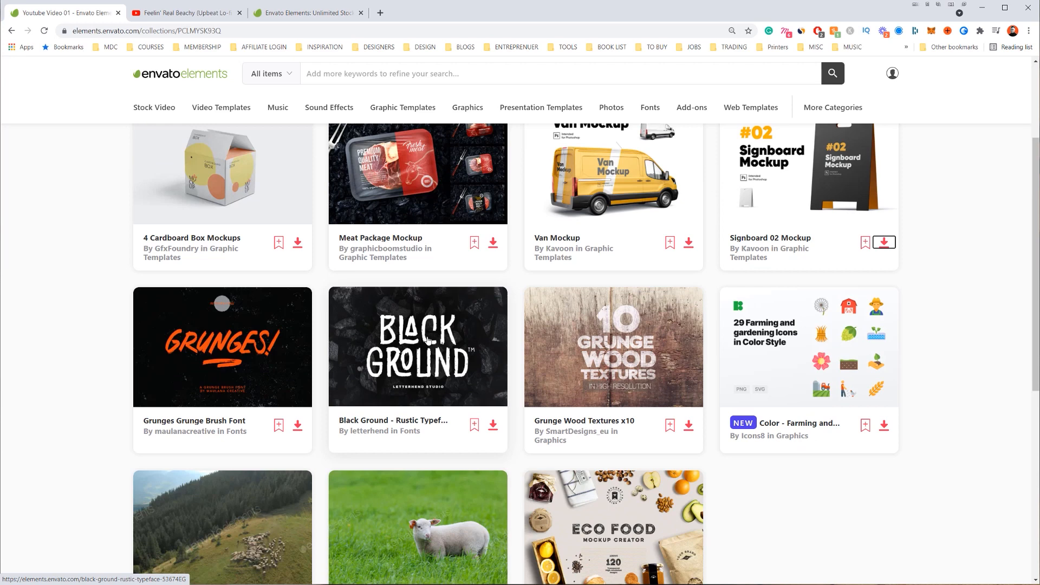
- Search the Fonts category for "grunge" and browse the resulting typefaces
{"action": "left_click", "coordinate": [269, 74]}
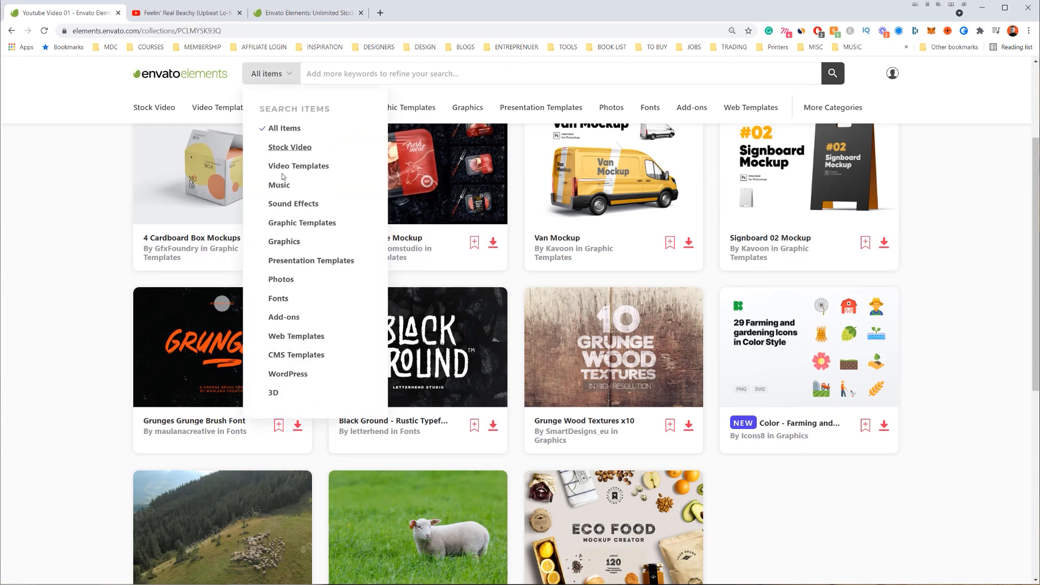
{"action": "left_click", "coordinate": [280, 300]}
{"action": "type", "text": "grunge"}
{"action": "key", "text": "Return"}
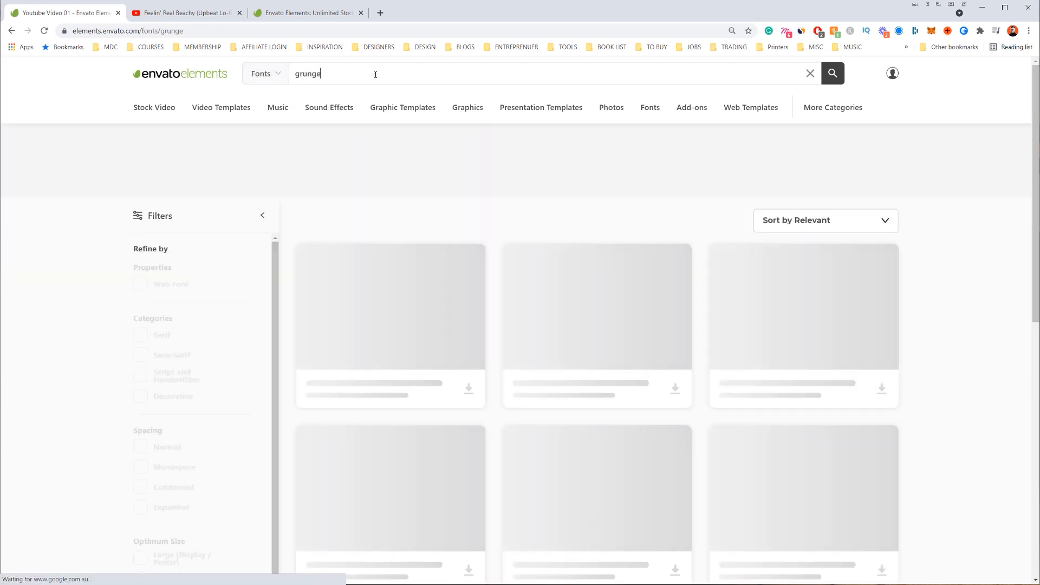
{"action": "scroll", "coordinate": [559, 175], "scroll_direction": "down", "scroll_amount": 10}
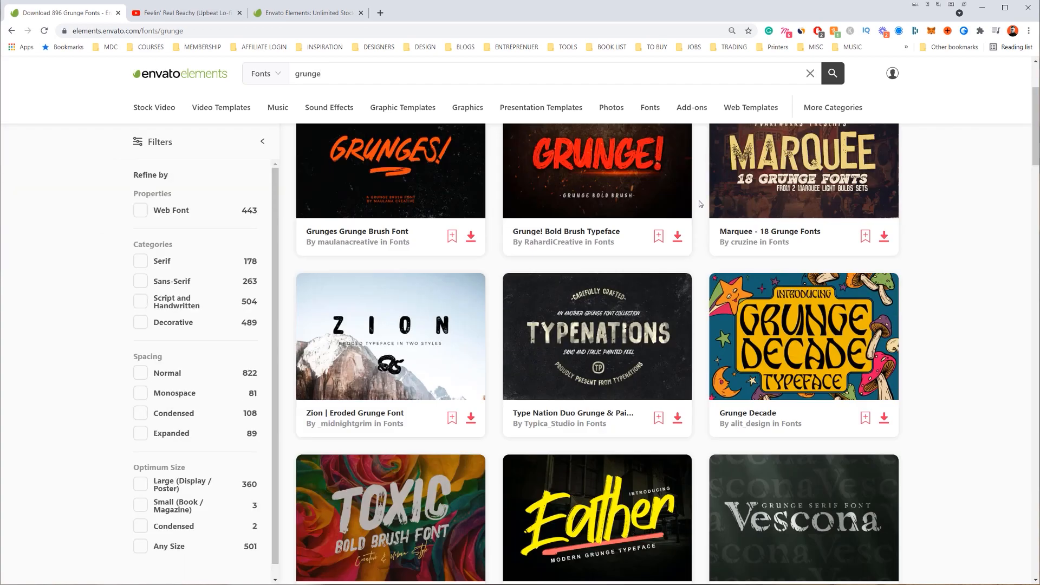
{"action": "scroll", "coordinate": [907, 320], "scroll_direction": "down", "scroll_amount": 8}
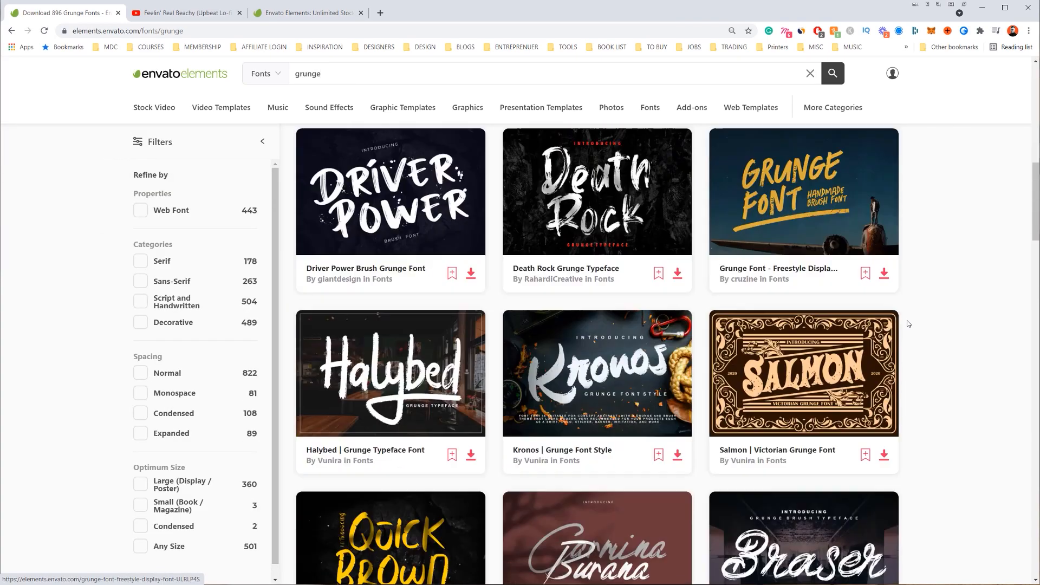
{"action": "scroll", "coordinate": [911, 324], "scroll_direction": "down", "scroll_amount": 7}
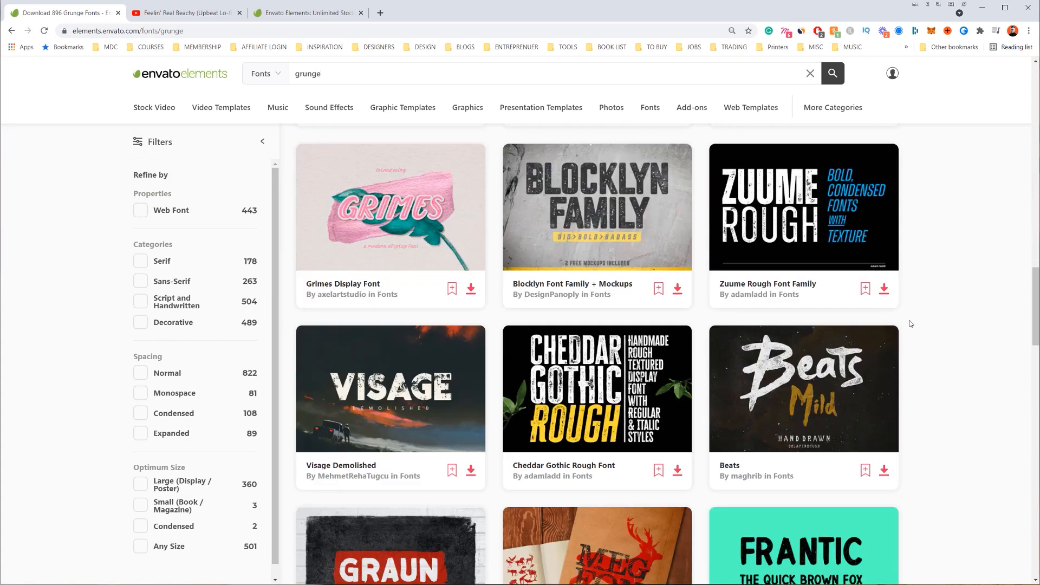
{"action": "scroll", "coordinate": [911, 323], "scroll_direction": "down", "scroll_amount": 12}
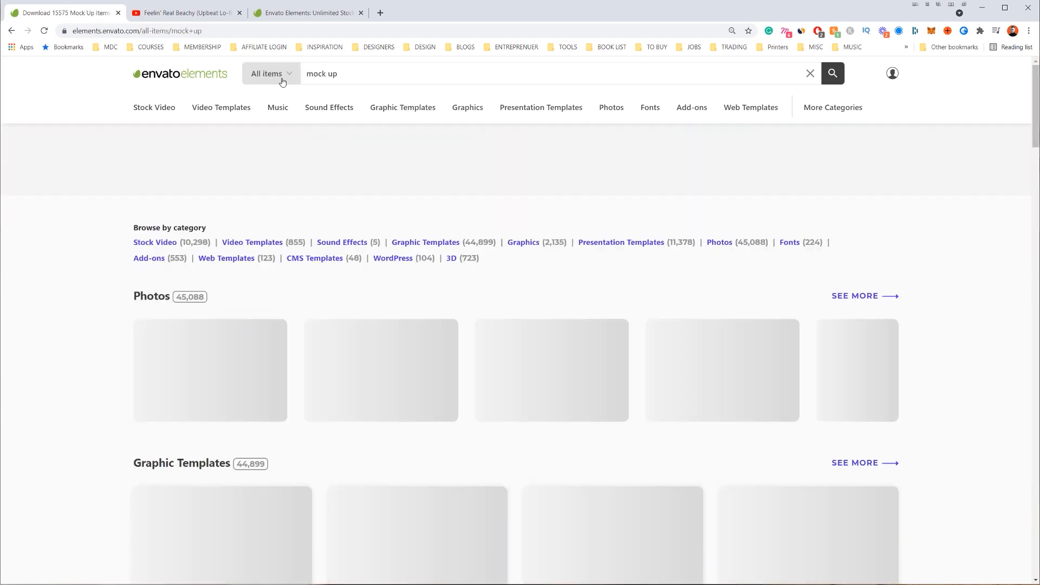
- Search all items for "mock up" and open the Grocery Bag with Paper Handle Mockup from the 3D results
{"action": "scroll", "coordinate": [367, 177], "scroll_direction": "down", "scroll_amount": 8}
{"action": "scroll", "coordinate": [367, 178], "scroll_direction": "down", "scroll_amount": 14}
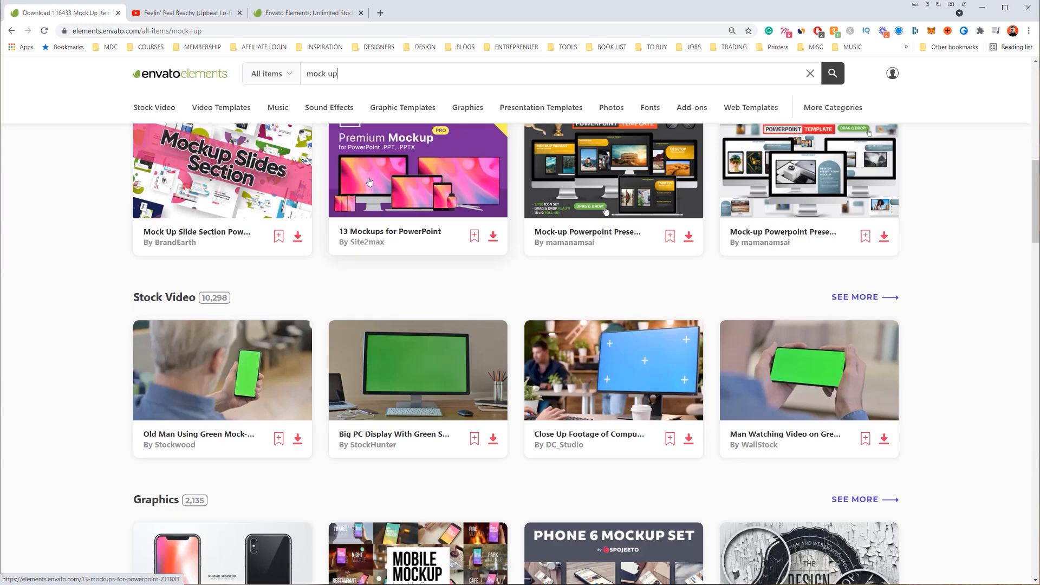
{"action": "scroll", "coordinate": [383, 201], "scroll_direction": "down", "scroll_amount": 6}
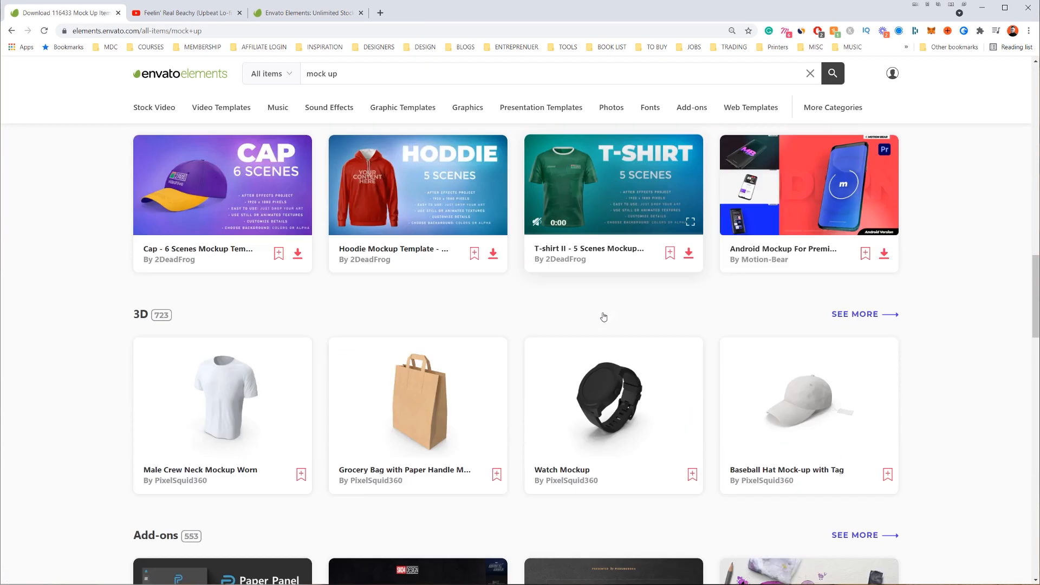
{"action": "scroll", "coordinate": [407, 250], "scroll_direction": "up", "scroll_amount": 1}
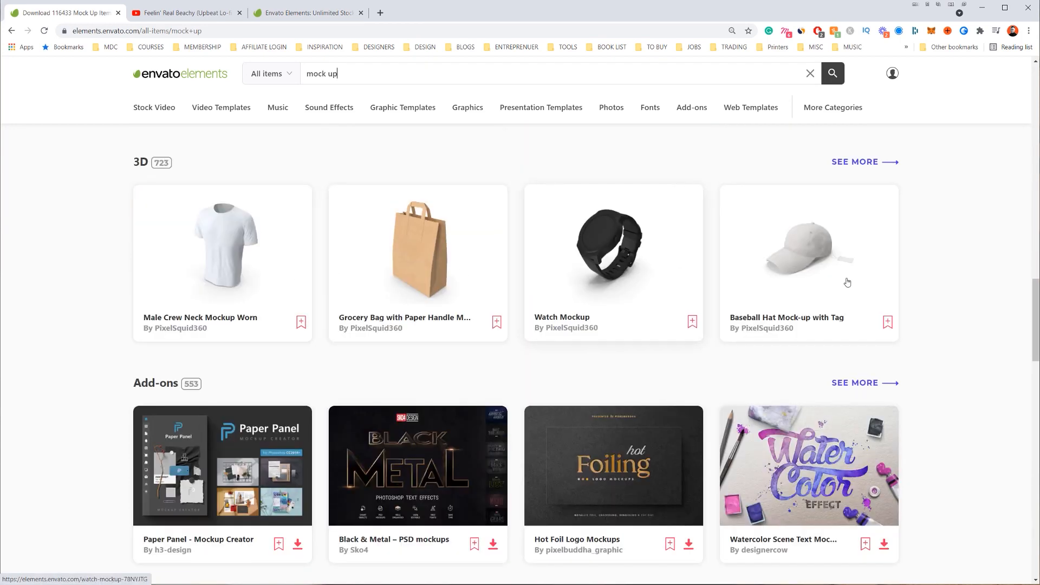
{"action": "left_click", "coordinate": [865, 162]}
{"action": "left_click", "coordinate": [745, 287]}
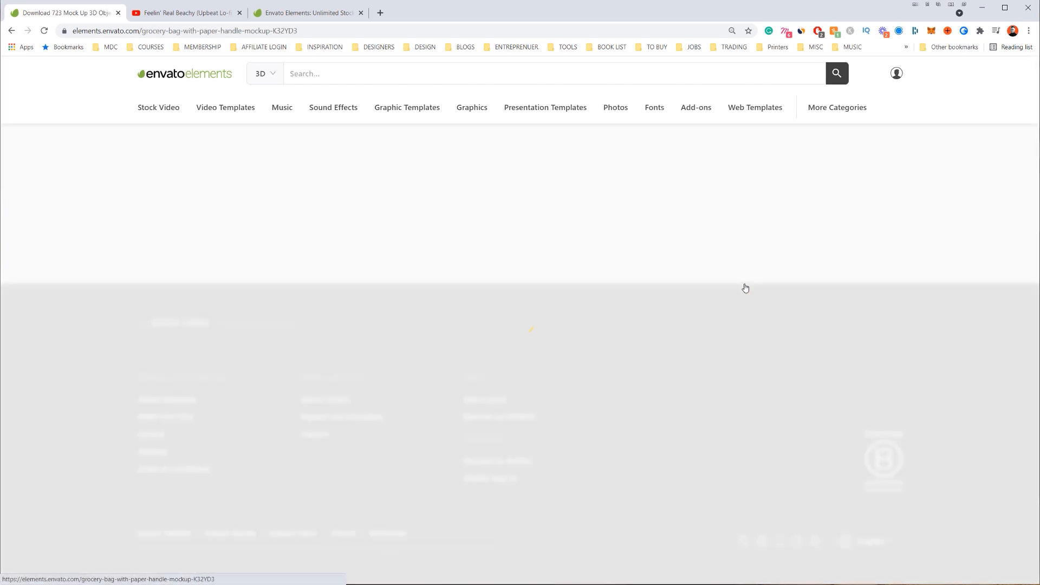
- Add the grocery bag mockup to the Youtube Video 01 collection
{"action": "scroll", "coordinate": [496, 246], "scroll_direction": "down", "scroll_amount": 2}
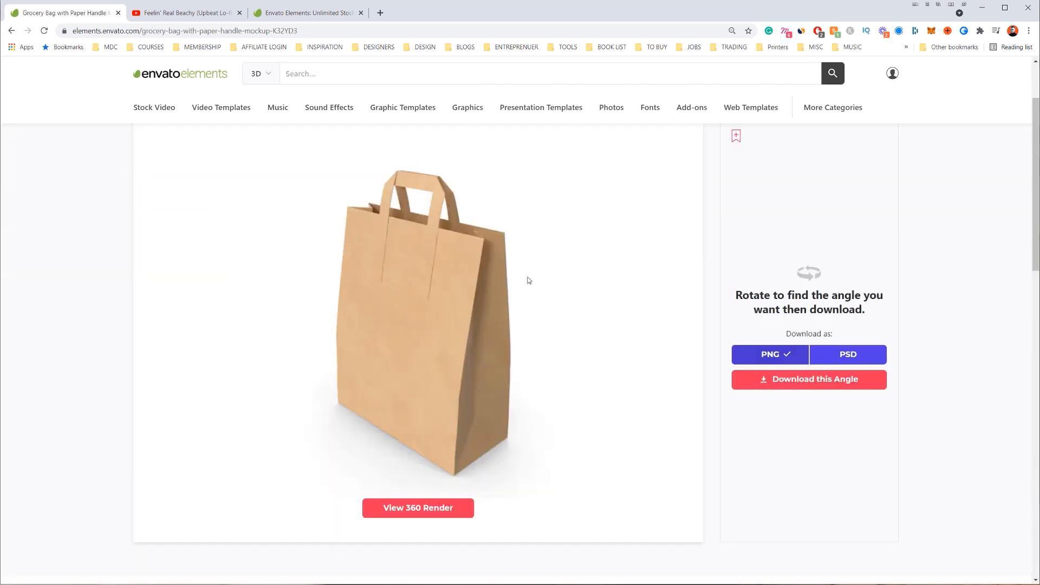
{"action": "scroll", "coordinate": [529, 280], "scroll_direction": "up", "scroll_amount": 1}
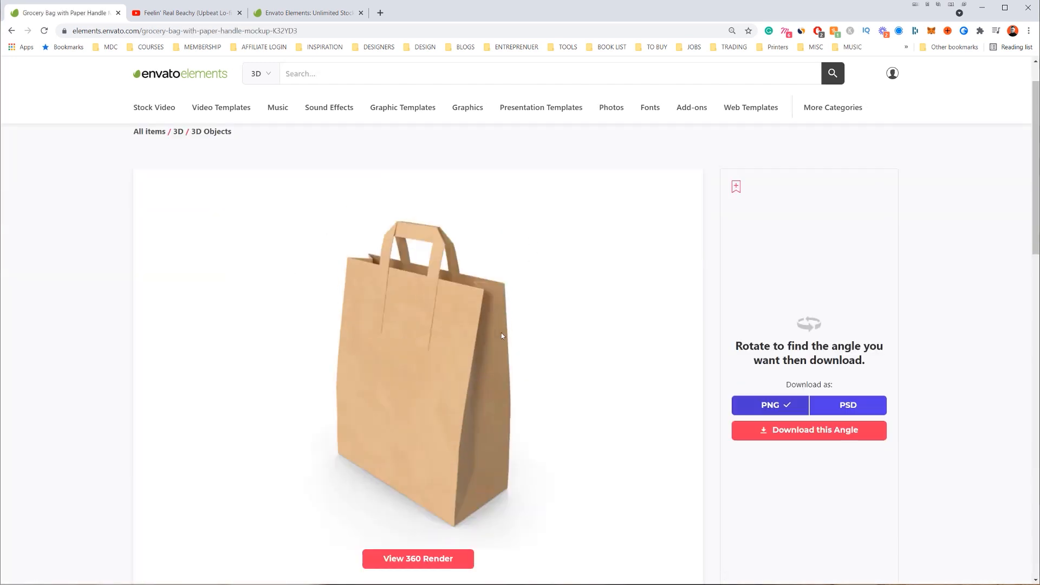
{"action": "left_click", "coordinate": [736, 187]}
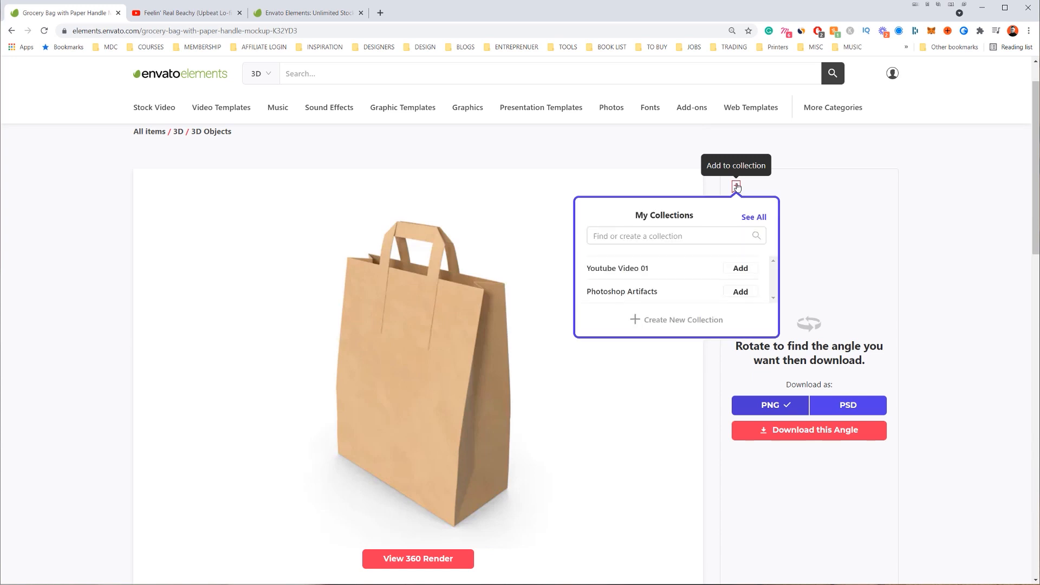
{"action": "left_click", "coordinate": [739, 269]}
- Rotate the grocery bag's 360 render to a different angle and choose the Mura Design Co project for its PNG download
{"action": "scroll", "coordinate": [401, 524], "scroll_direction": "down", "scroll_amount": 1}
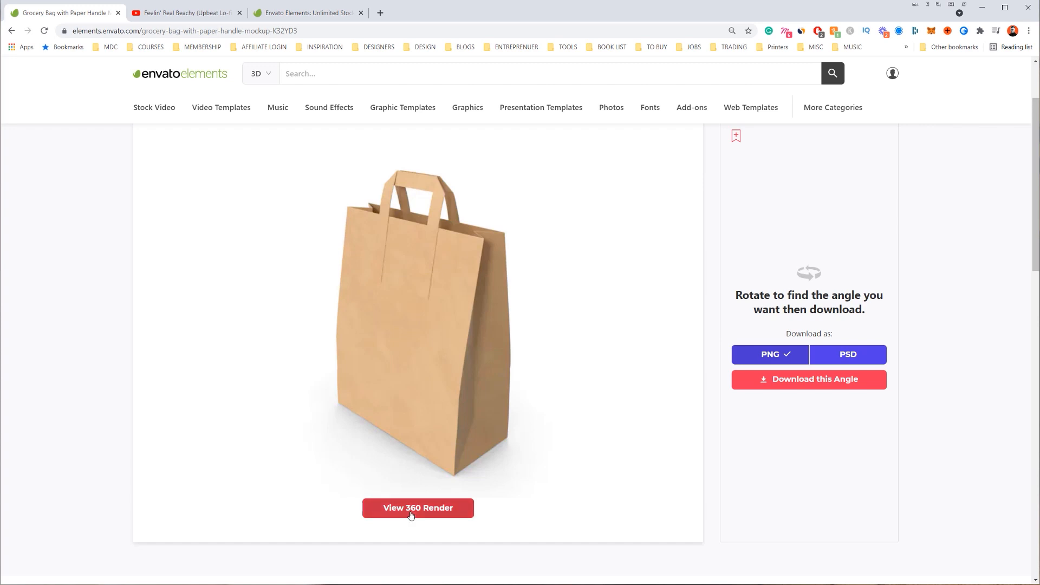
{"action": "left_click", "coordinate": [416, 503]}
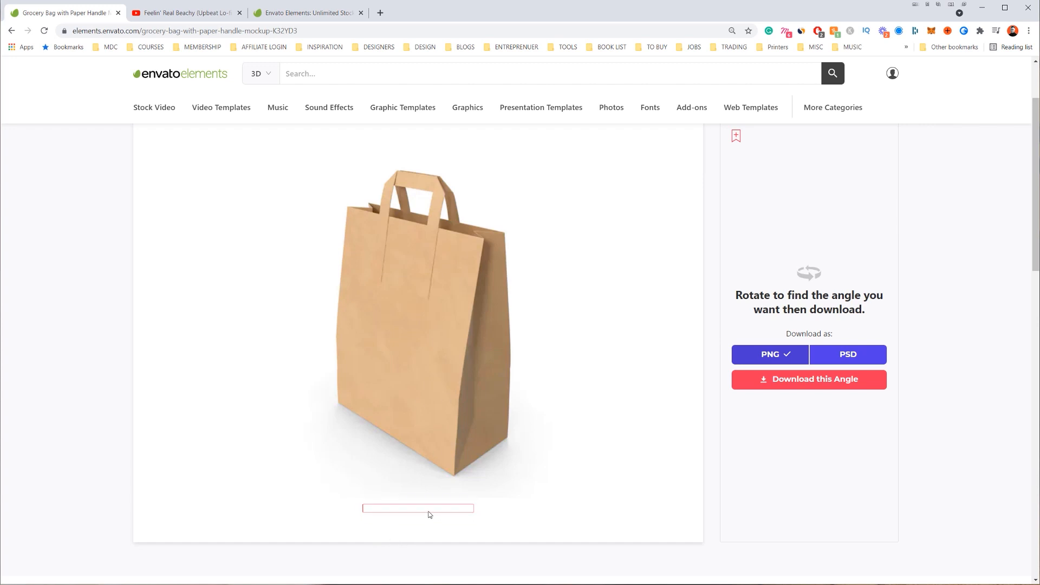
{"action": "scroll", "coordinate": [502, 318], "scroll_direction": "down", "scroll_amount": 5}
{"action": "scroll", "coordinate": [501, 318], "scroll_direction": "up", "scroll_amount": 5}
{"action": "scroll", "coordinate": [498, 317], "scroll_direction": "up", "scroll_amount": 1}
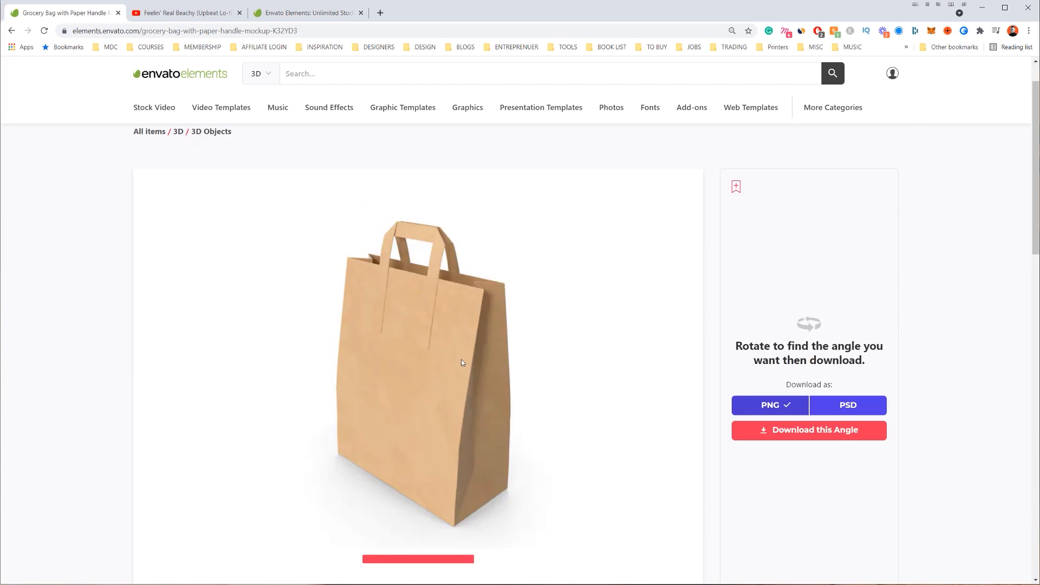
{"action": "mouse_move", "coordinate": [455, 366]}
{"action": "left_mouse_down"}
{"action": "mouse_move", "coordinate": [475, 360]}
{"action": "mouse_move", "coordinate": [444, 359]}
{"action": "left_mouse_up"}
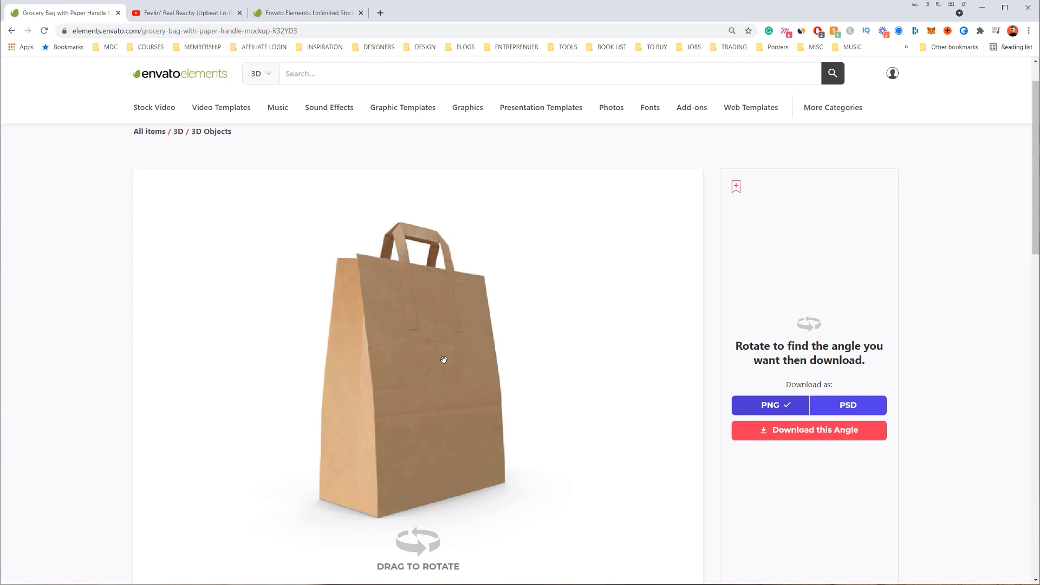
{"action": "left_click", "coordinate": [771, 435]}
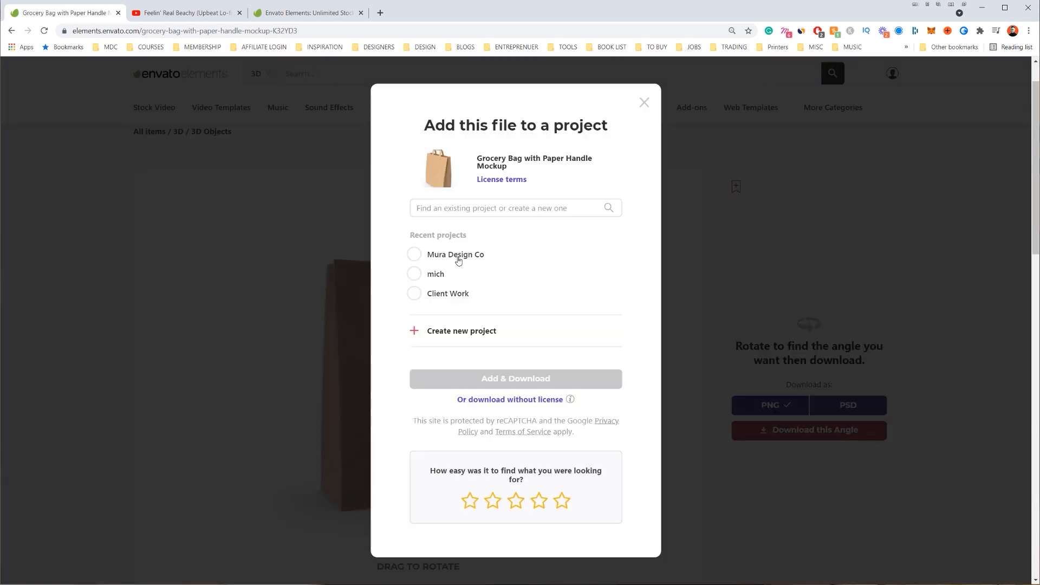
{"action": "left_click", "coordinate": [457, 259]}
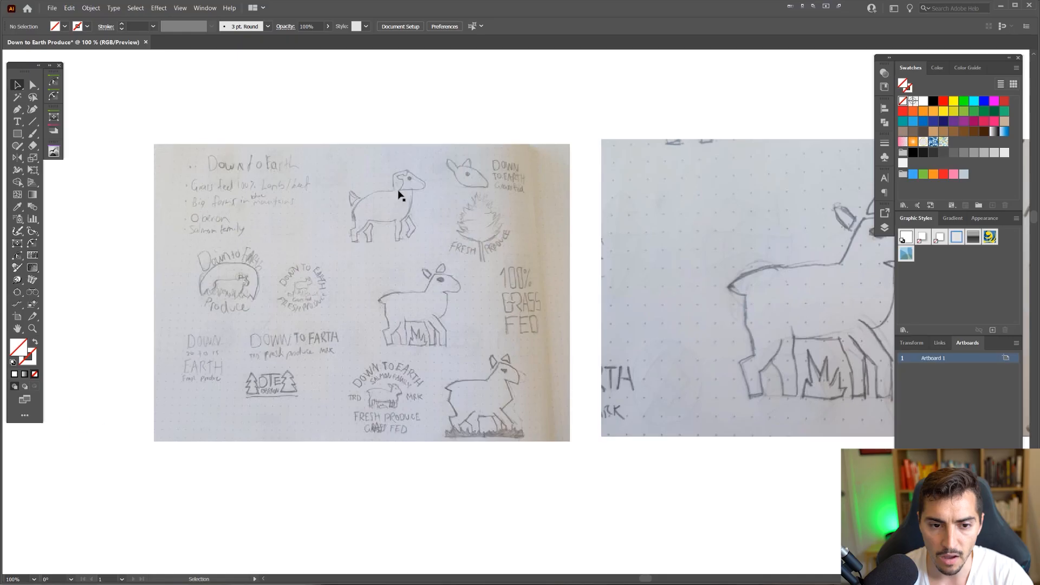
- Switch to Illustrator and examine the page of Down to Earth logo sketches, including the animal and badge ideas
{"action": "scroll", "coordinate": [399, 197], "scroll_direction": "up", "scroll_amount": 3}
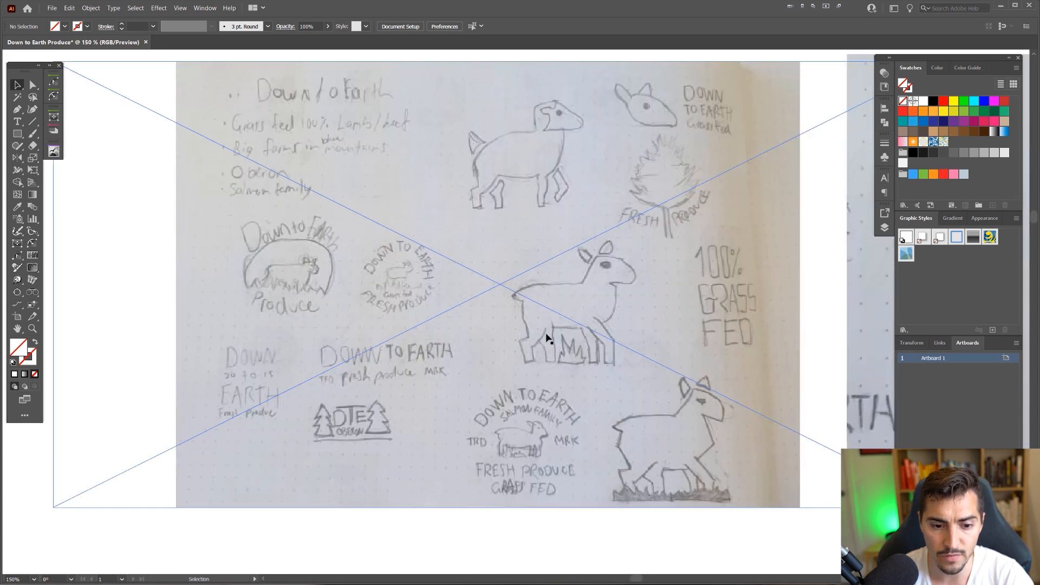
{"action": "scroll", "coordinate": [512, 473], "scroll_direction": "up", "scroll_amount": 1}
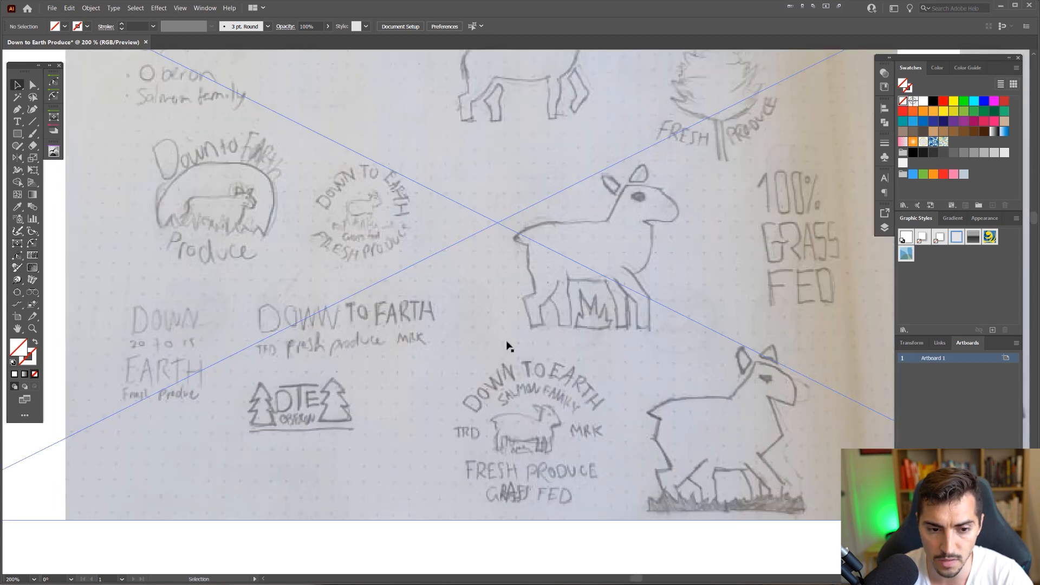
{"action": "mouse_move", "coordinate": [493, 229]}
{"action": "left_mouse_down"}
{"action": "mouse_move", "coordinate": [320, 275]}
{"action": "mouse_move", "coordinate": [385, 291]}
{"action": "mouse_move", "coordinate": [549, 299]}
{"action": "left_mouse_up"}
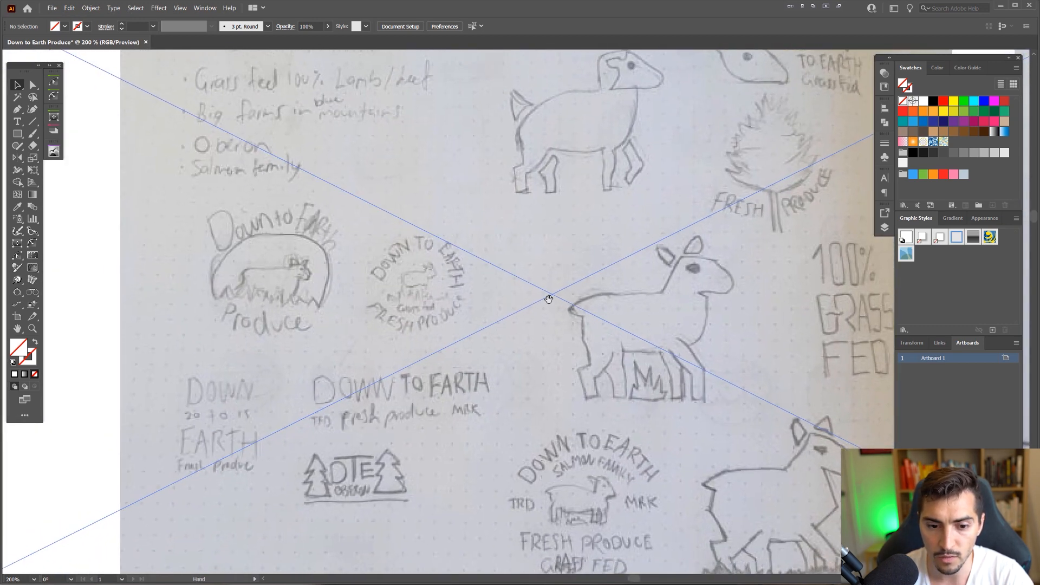
{"action": "scroll", "coordinate": [430, 295], "scroll_direction": "up", "scroll_amount": 1}
{"action": "scroll", "coordinate": [436, 247], "scroll_direction": "down", "scroll_amount": 2}
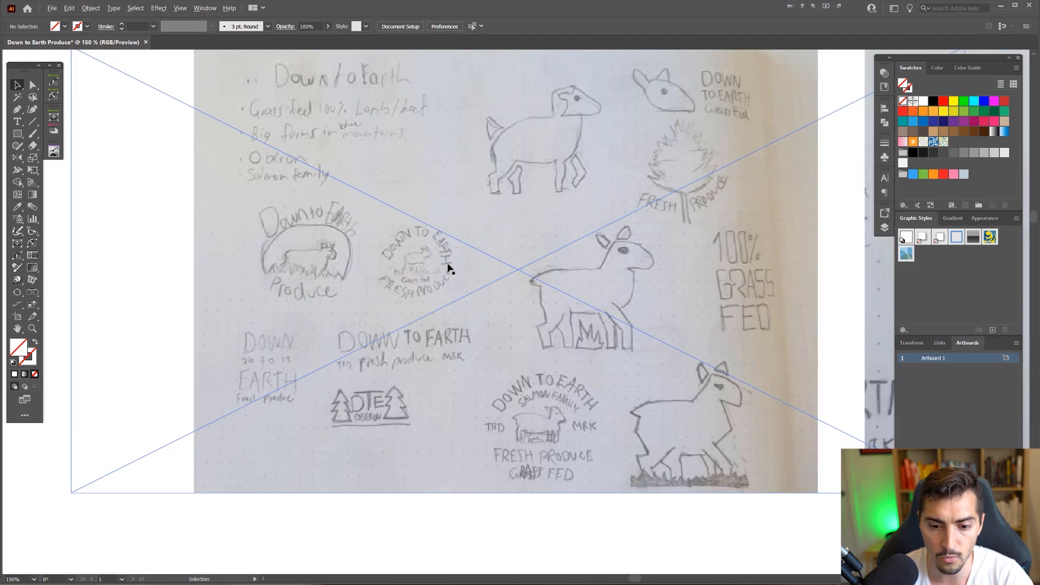
{"action": "scroll", "coordinate": [605, 461], "scroll_direction": "up", "scroll_amount": 1}
{"action": "scroll", "coordinate": [518, 398], "scroll_direction": "down", "scroll_amount": 2}
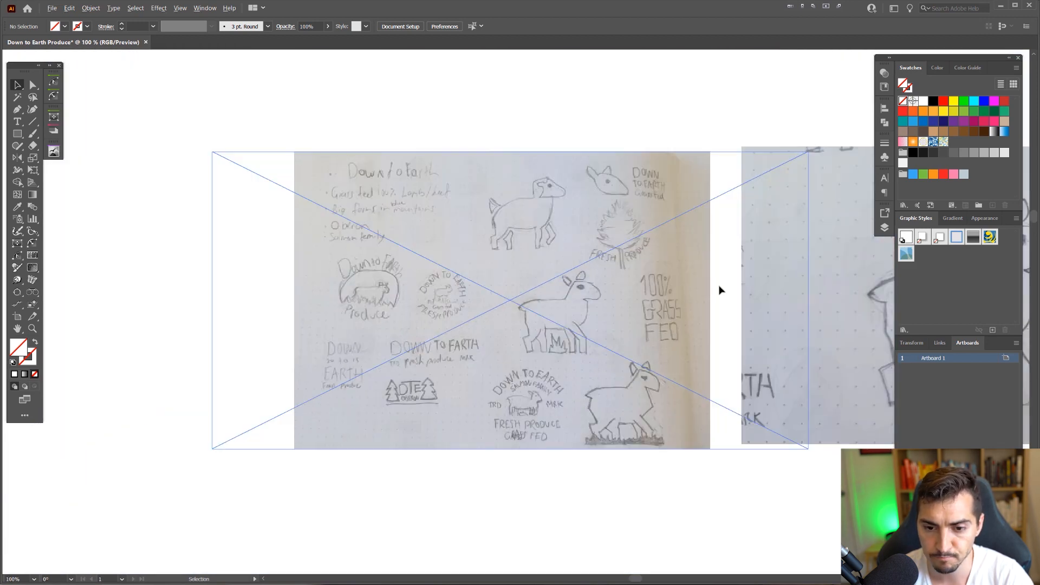
{"action": "scroll", "coordinate": [587, 169], "scroll_direction": "up", "scroll_amount": 1}
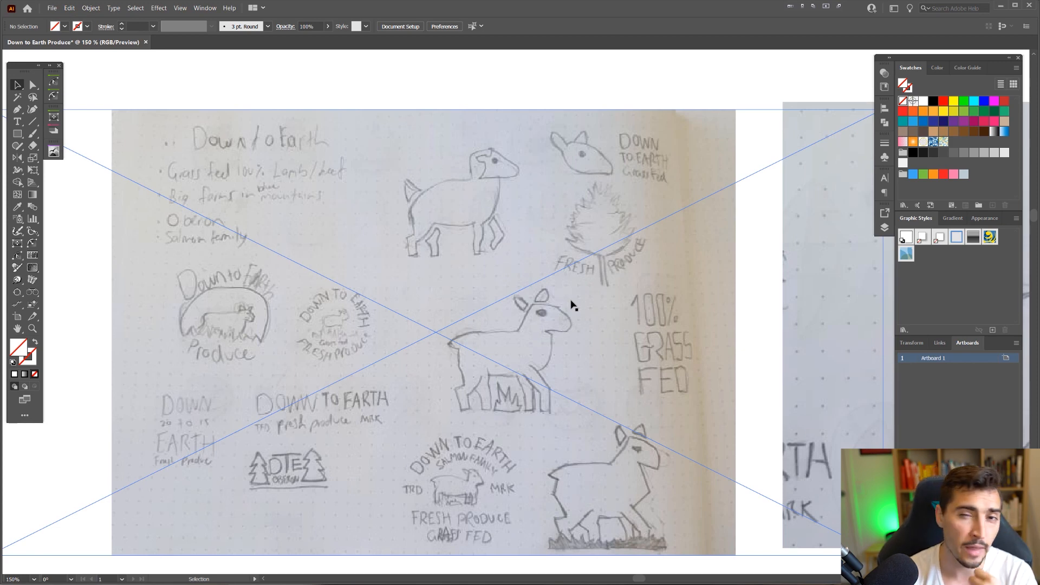
- Lock the close-up photo of the standing animal sketch beside the full sketch page
{"action": "key", "text": "space"}
{"action": "left_click_drag", "start_coordinate": [577, 261], "coordinate": [272, 259]}
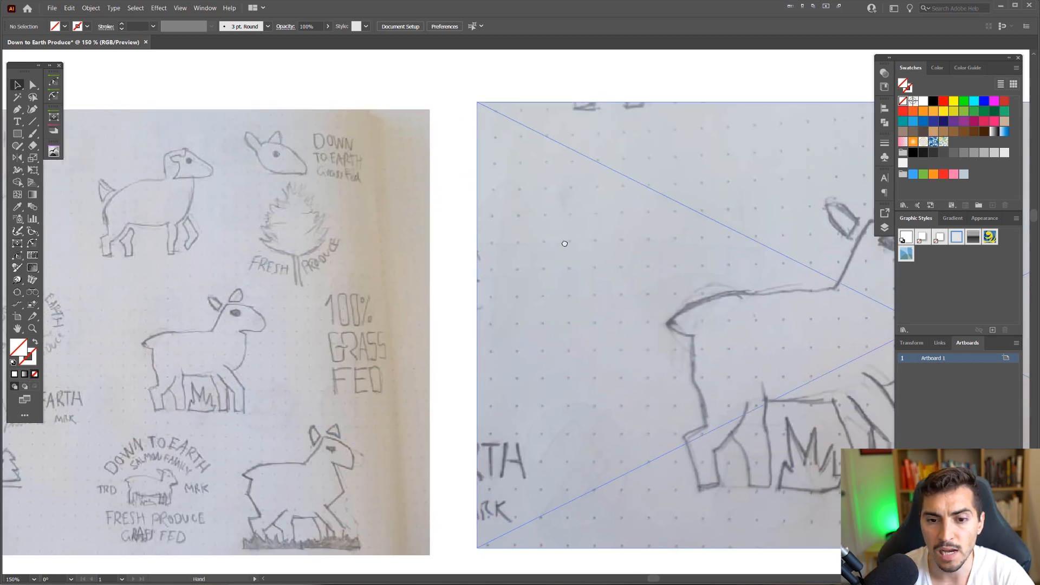
{"action": "left_click_drag", "start_coordinate": [564, 242], "coordinate": [307, 235]}
{"action": "scroll", "coordinate": [654, 231], "scroll_direction": "down", "scroll_amount": 3}
{"action": "left_click_drag", "start_coordinate": [646, 239], "coordinate": [441, 275]}
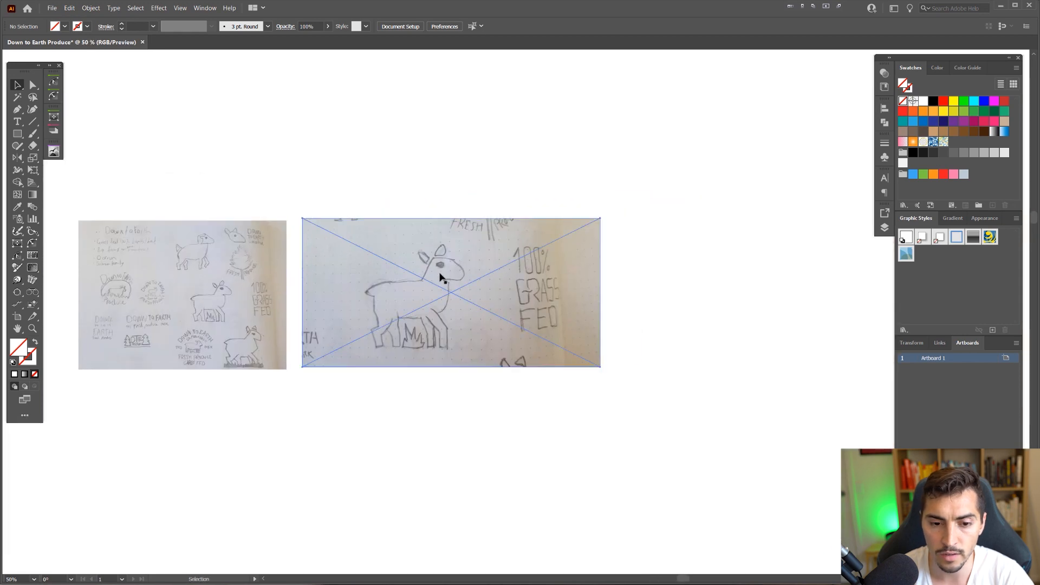
{"action": "left_click", "coordinate": [440, 274]}
{"action": "key", "text": "ctrl+2"}
{"action": "scroll", "coordinate": [393, 298], "scroll_direction": "up", "scroll_amount": 1}
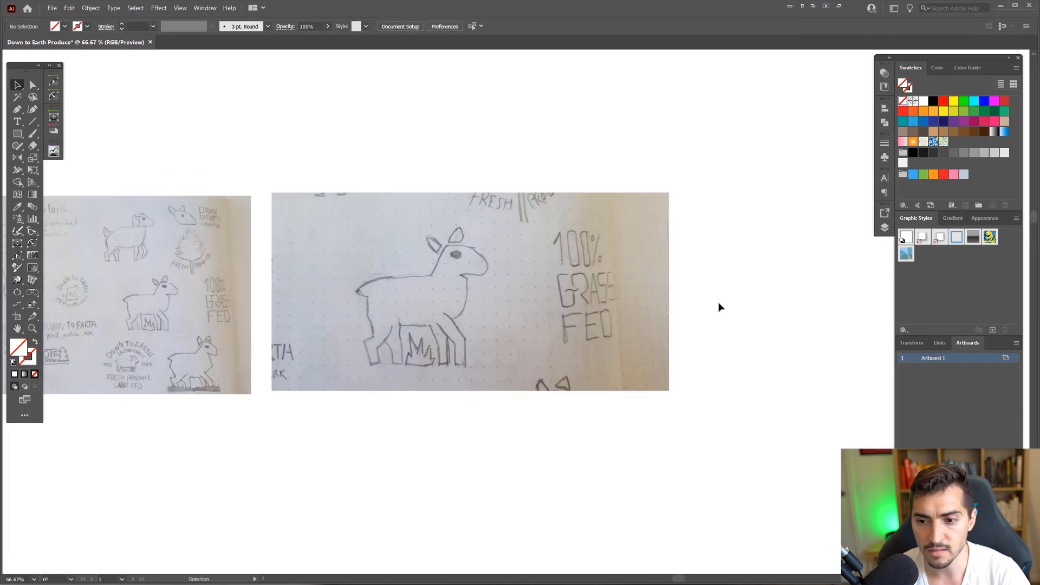
- Rename Layer 1 to "sketch" and select all the artwork in the document
{"action": "left_click", "coordinate": [885, 228]}
{"action": "double_click", "coordinate": [811, 227]}
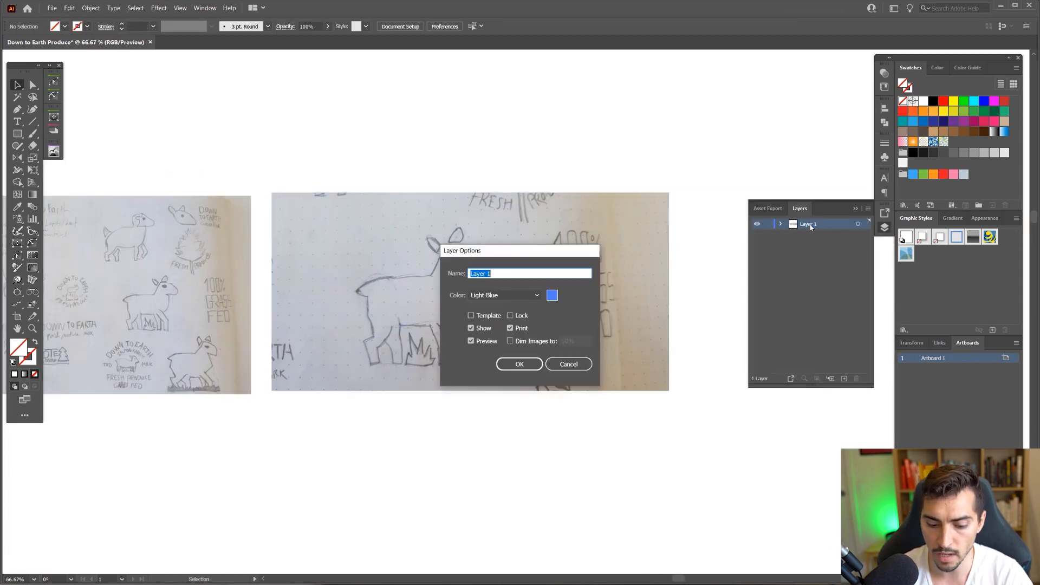
{"action": "type", "text": "sketch"}
{"action": "key", "text": "Return"}
{"action": "key", "text": "ctrl+a"}
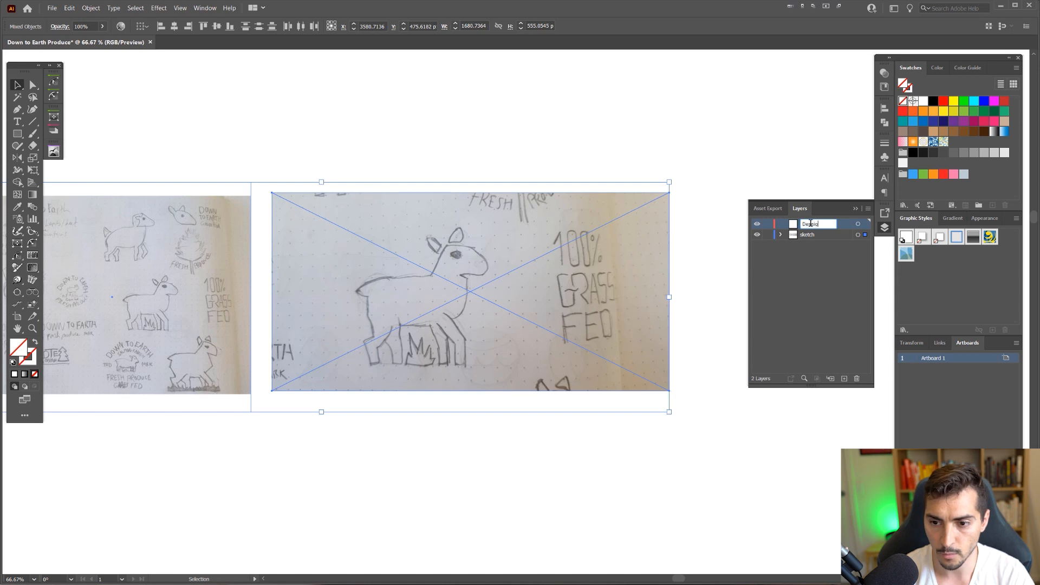
- Name the new layer "Design" and make the sketch layer a template with its images dimmed to 60%
{"action": "left_click", "coordinate": [768, 234]}
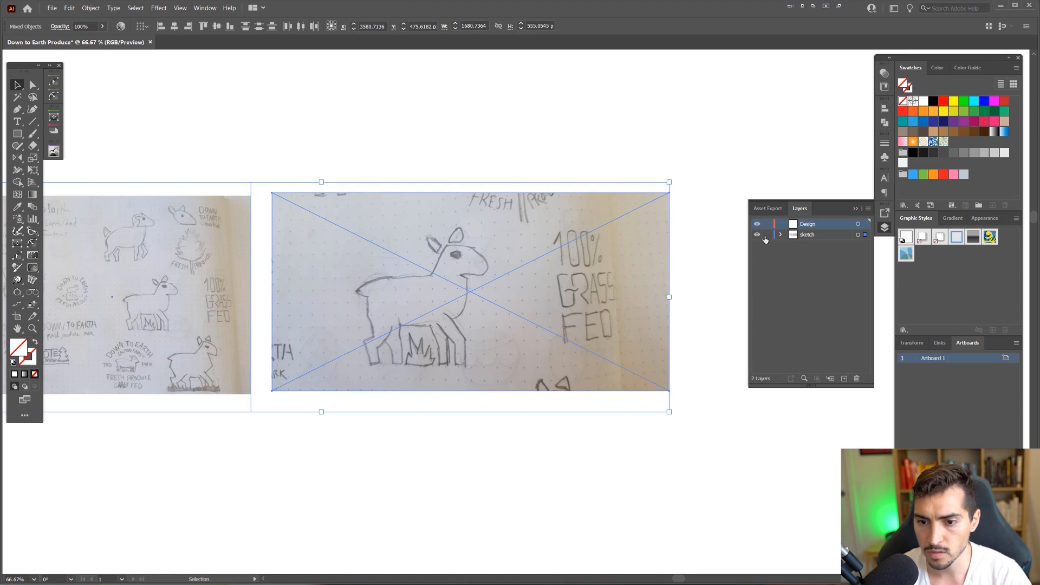
{"action": "key", "text": "z"}
{"action": "left_click", "coordinate": [768, 235]}
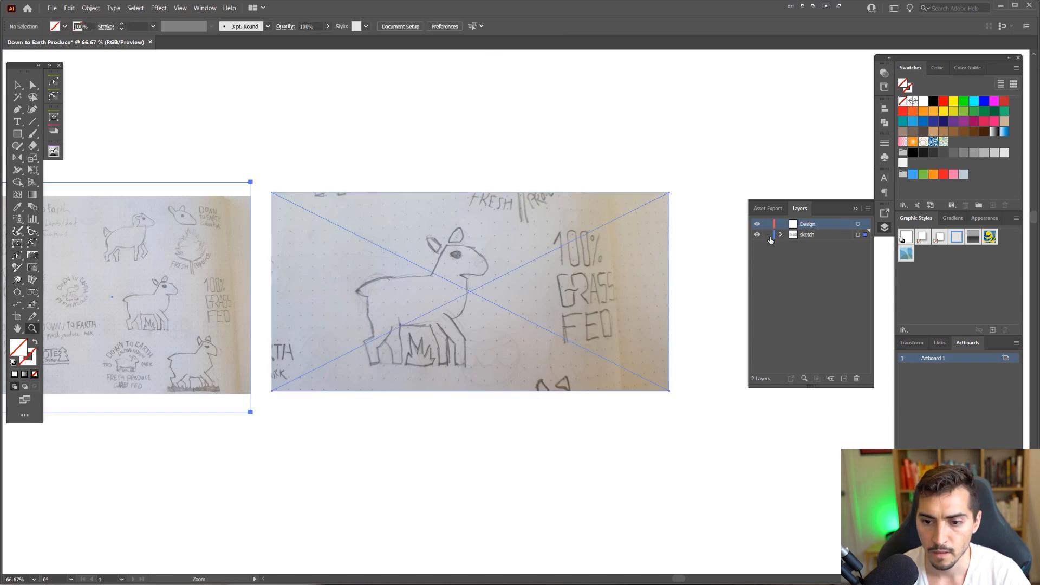
{"action": "double_click", "coordinate": [835, 235]}
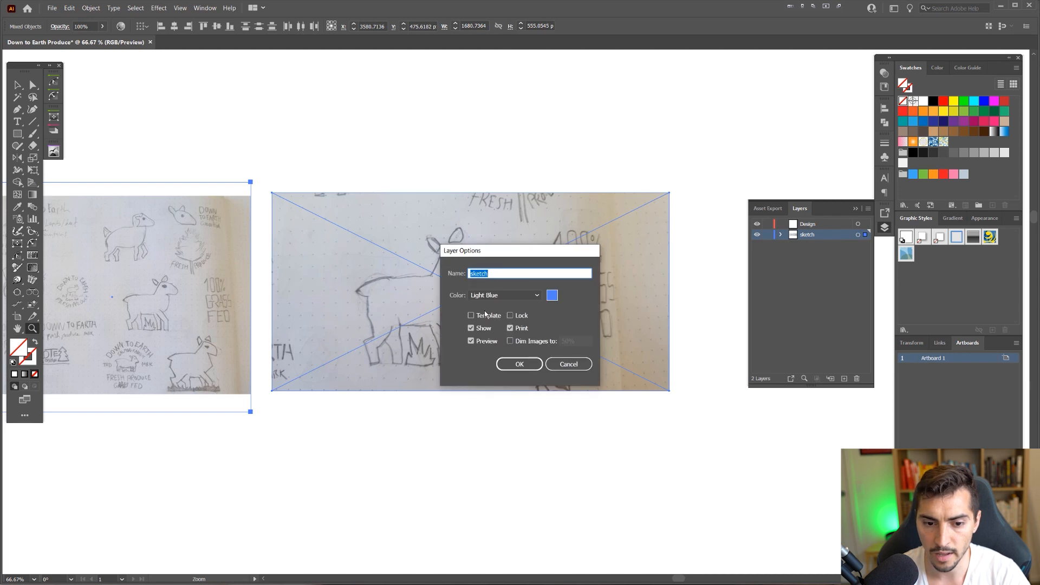
{"action": "left_click", "coordinate": [485, 315]}
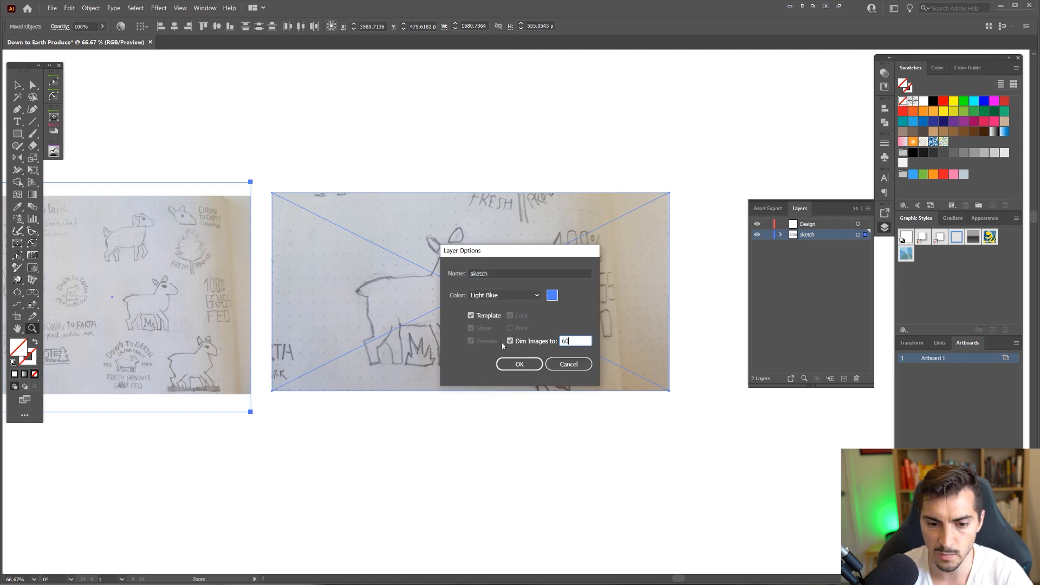
{"action": "type", "text": "60"}
{"action": "key", "text": "Return"}
- Examine the dimmed close-up sketch of the standing animal
{"action": "left_click", "coordinate": [380, 279]}
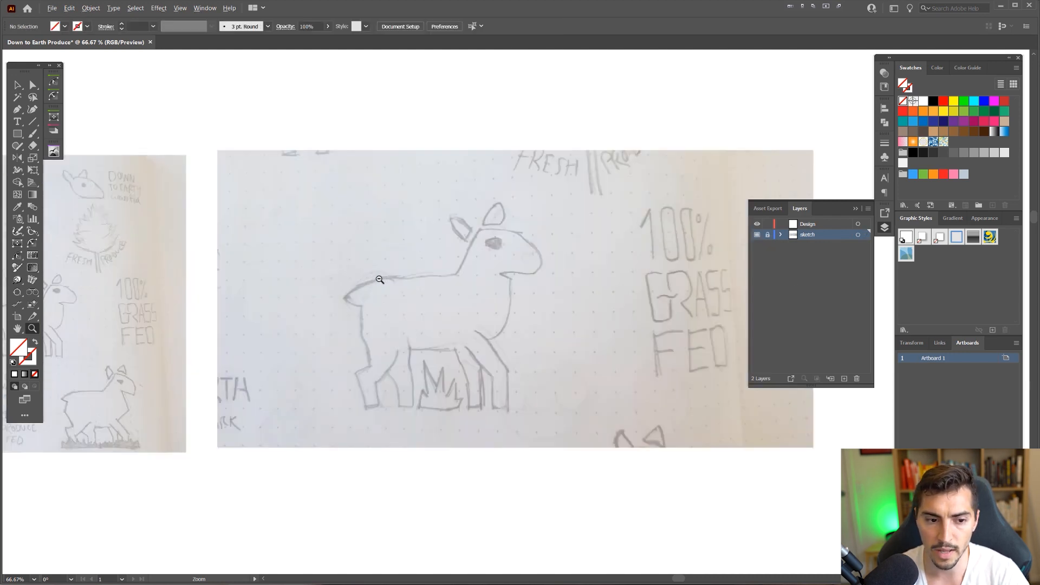
{"action": "scroll", "coordinate": [380, 279], "scroll_direction": "up", "scroll_amount": 3}
{"action": "scroll", "coordinate": [527, 289], "scroll_direction": "down", "scroll_amount": 5}
{"action": "scroll", "coordinate": [353, 230], "scroll_direction": "up", "scroll_amount": 15}
{"action": "scroll", "coordinate": [360, 281], "scroll_direction": "down", "scroll_amount": 1}
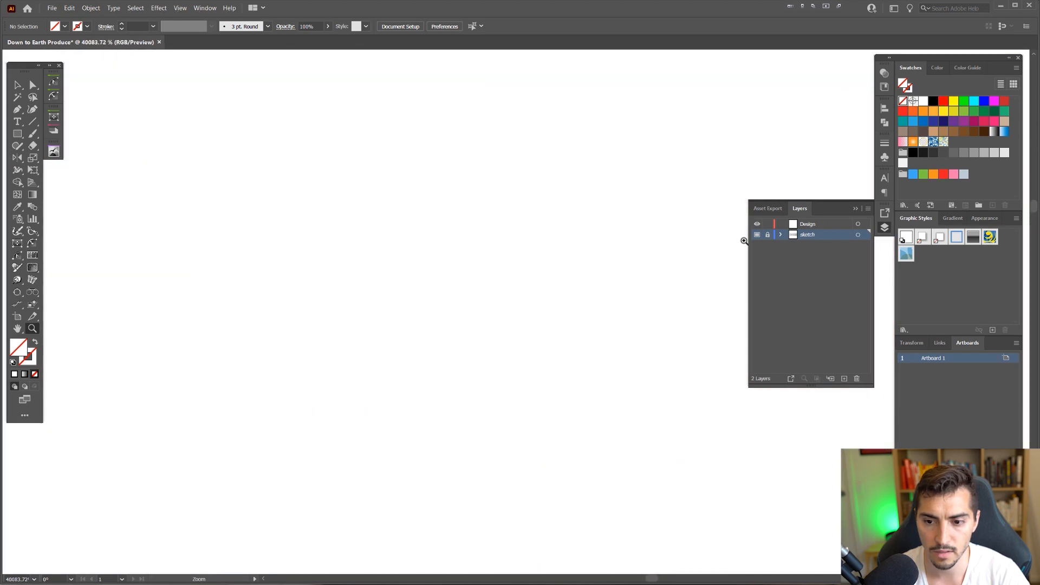
{"action": "scroll", "coordinate": [604, 255], "scroll_direction": "down", "scroll_amount": 15}
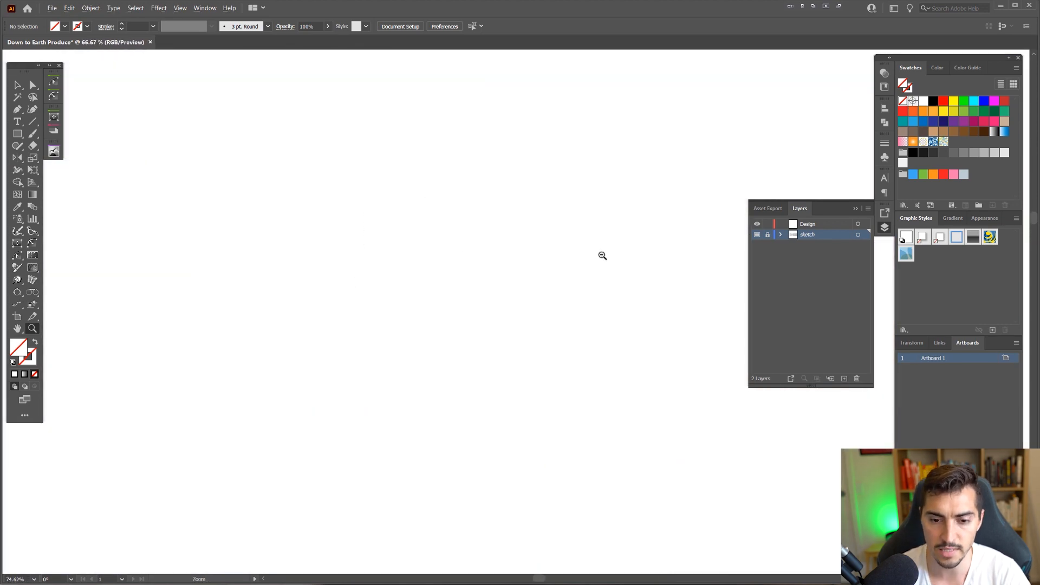
{"action": "scroll", "coordinate": [602, 255], "scroll_direction": "down", "scroll_amount": 5}
{"action": "scroll", "coordinate": [657, 242], "scroll_direction": "up", "scroll_amount": 6}
{"action": "left_click_drag", "start_coordinate": [609, 278], "coordinate": [418, 302]}
{"action": "key", "text": "Tab"}
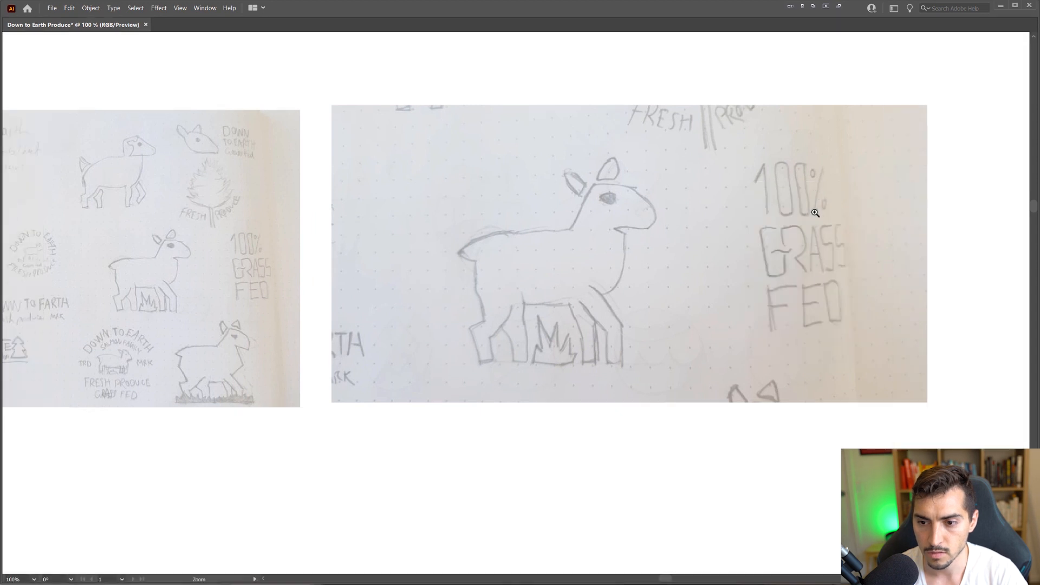
{"action": "left_click_drag", "start_coordinate": [685, 191], "coordinate": [585, 220]}
{"action": "scroll", "coordinate": [570, 225], "scroll_direction": "up", "scroll_amount": 1}
{"action": "left_click_drag", "start_coordinate": [519, 228], "coordinate": [614, 201]}
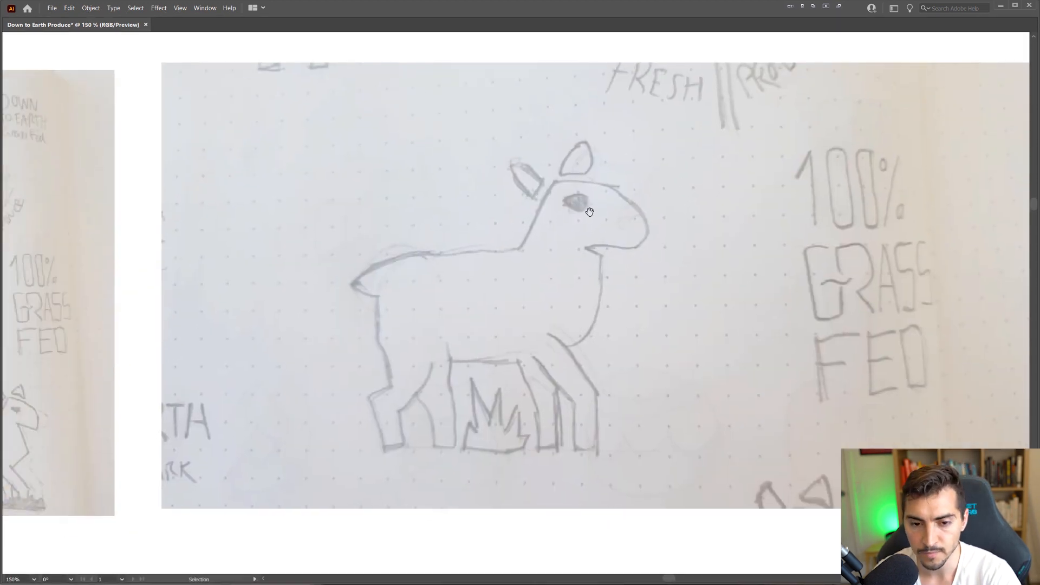
- Activate the Design layer and start a Pen tool path along the back of the neck, from the head's top corner to the neck's base
{"action": "key", "text": "Tab"}
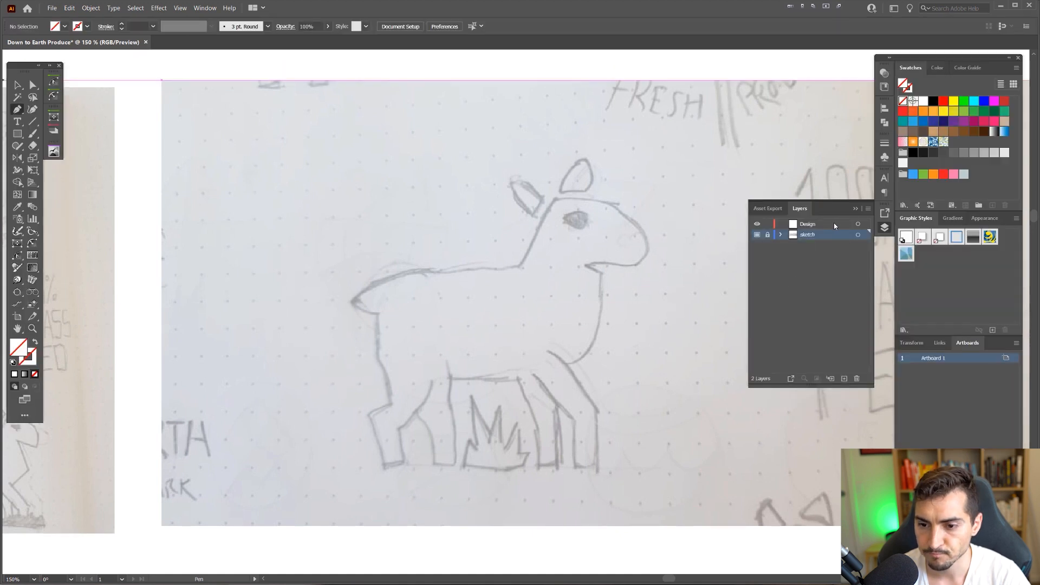
{"action": "left_click", "coordinate": [887, 228]}
{"action": "key", "text": "Tab"}
{"action": "scroll", "coordinate": [566, 210], "scroll_direction": "up", "scroll_amount": 1}
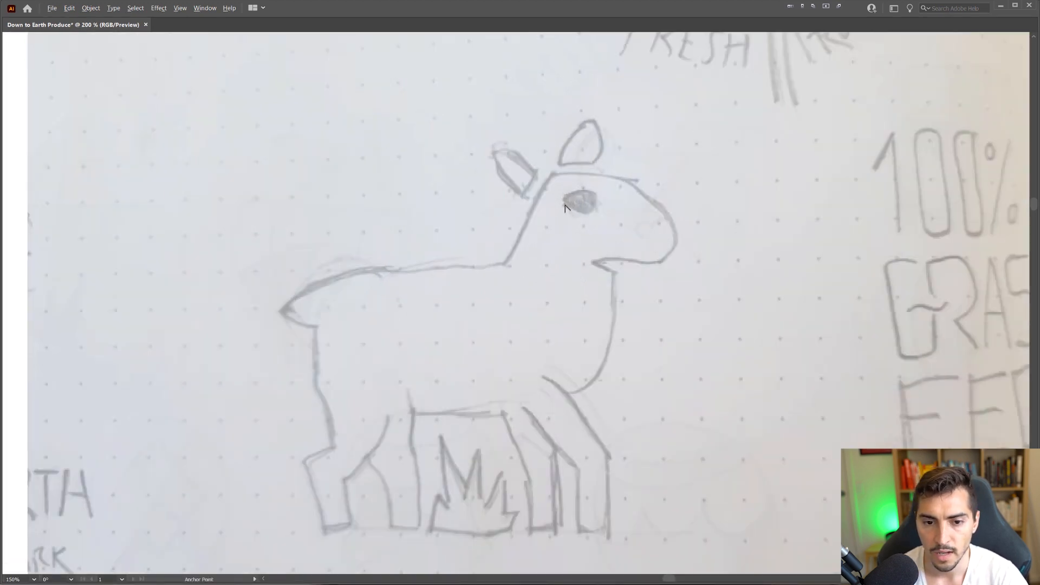
{"action": "scroll", "coordinate": [550, 174], "scroll_direction": "up", "scroll_amount": 1}
{"action": "left_click", "coordinate": [549, 171]}
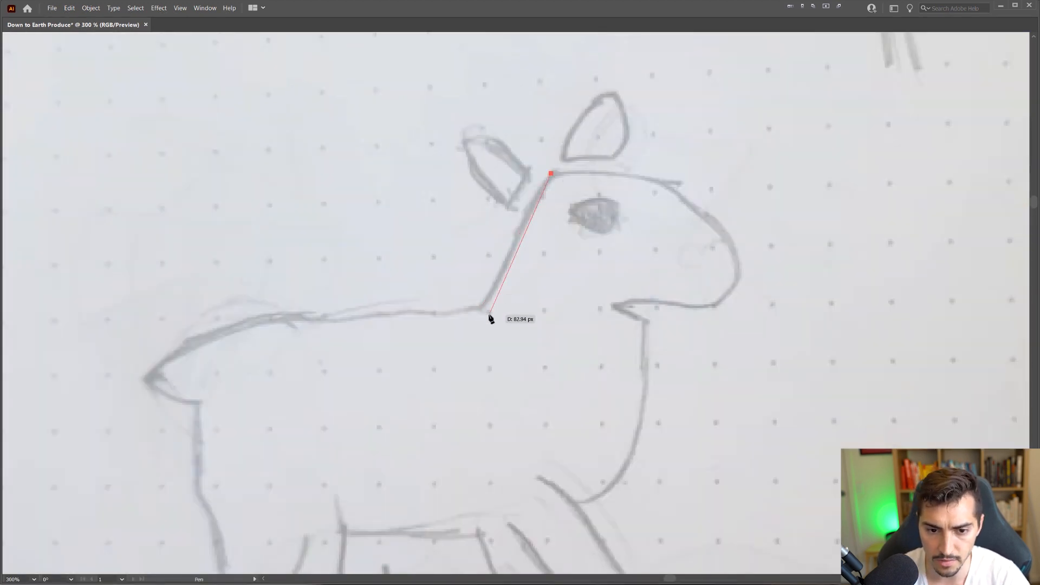
{"action": "left_click_drag", "start_coordinate": [488, 309], "coordinate": [538, 276]}
{"action": "left_click", "coordinate": [538, 273]}
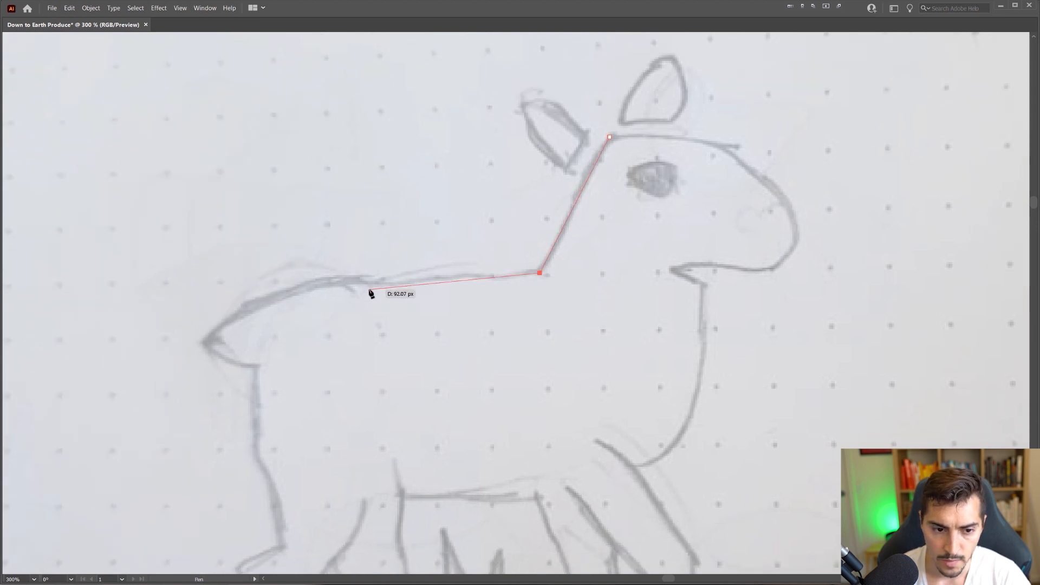
- Continue the path with straight segments along the back to the tail tip, under the tail and down the rump
{"action": "left_click_drag", "start_coordinate": [366, 291], "coordinate": [410, 231]}
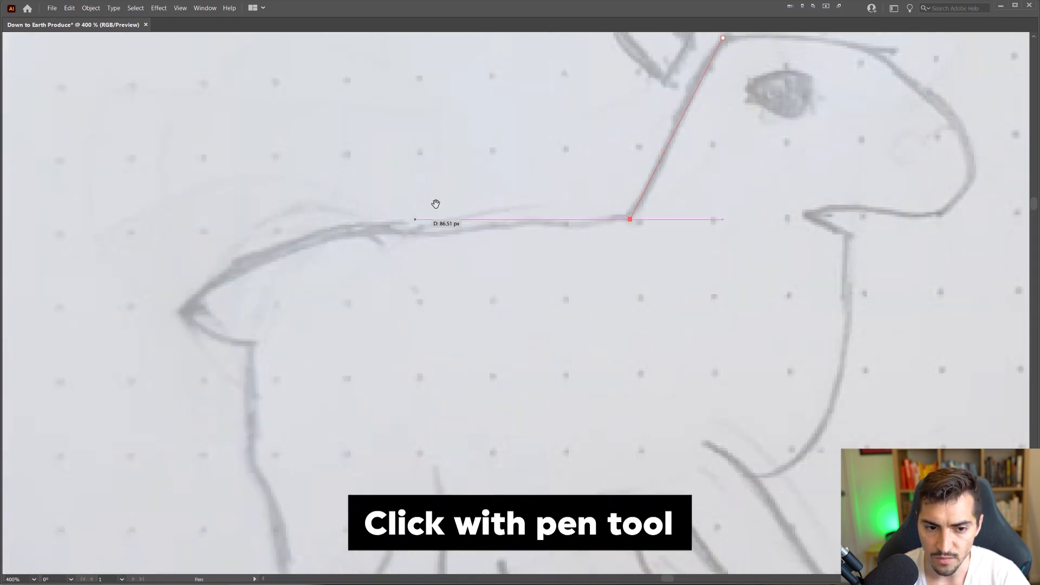
{"action": "left_click_drag", "start_coordinate": [514, 212], "coordinate": [550, 165]}
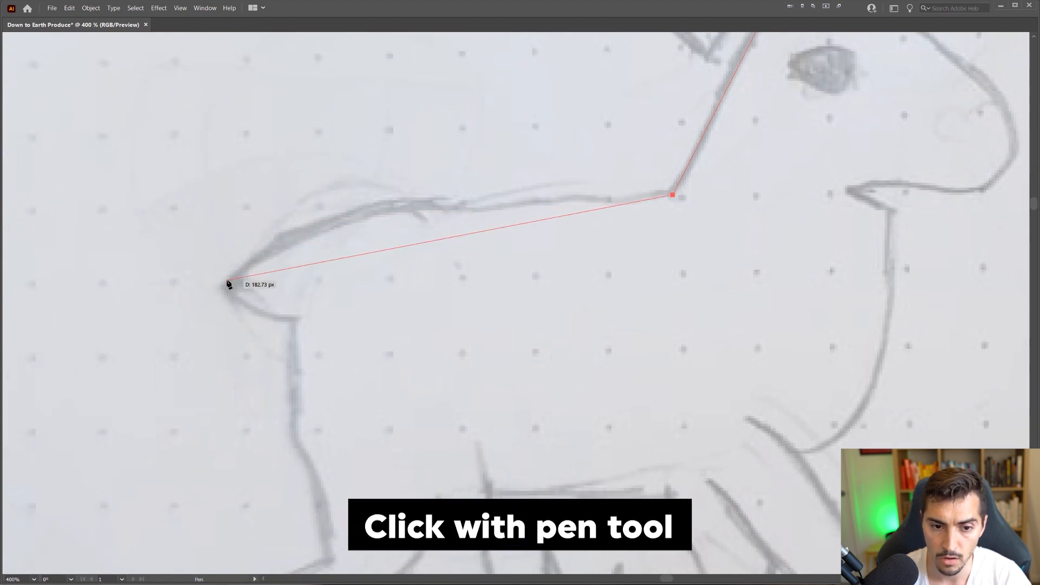
{"action": "left_click", "coordinate": [293, 318]}
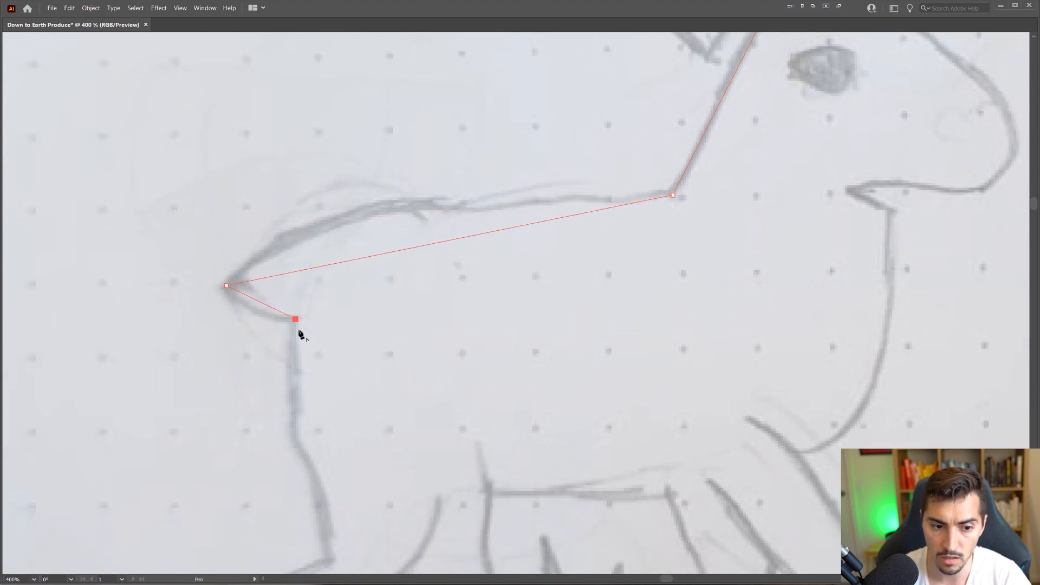
{"action": "left_click_drag", "start_coordinate": [299, 332], "coordinate": [328, 200]}
{"action": "left_click", "coordinate": [323, 310]}
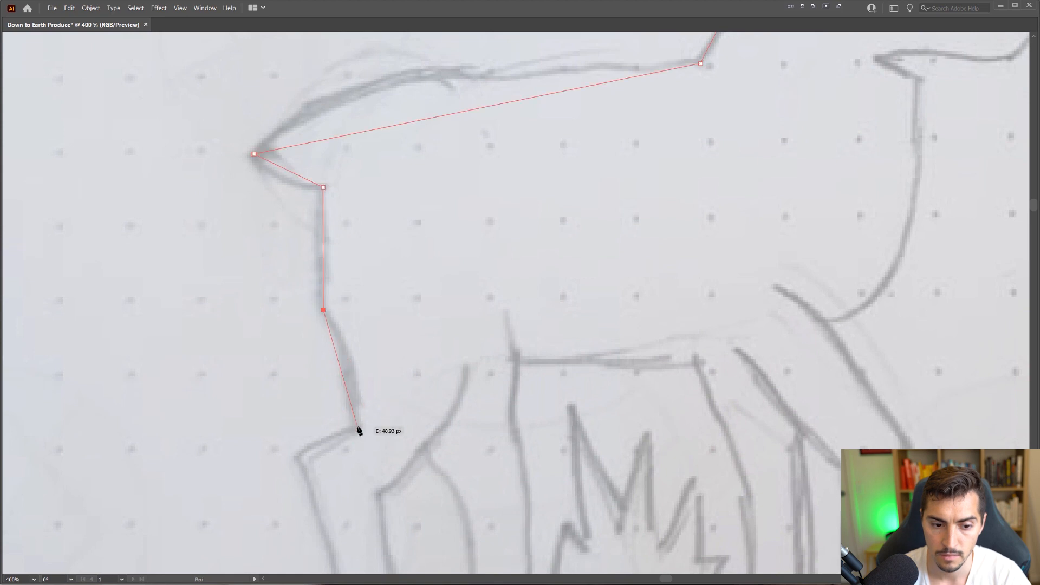
- Trace the rearmost hind leg with straight segments around the hock and flat hoof, up to the inner thigh
{"action": "left_click_drag", "start_coordinate": [424, 345], "coordinate": [426, 172]}
{"action": "scroll", "coordinate": [426, 171], "scroll_direction": "down", "scroll_amount": 2}
{"action": "scroll", "coordinate": [426, 171], "scroll_direction": "up", "scroll_amount": 2}
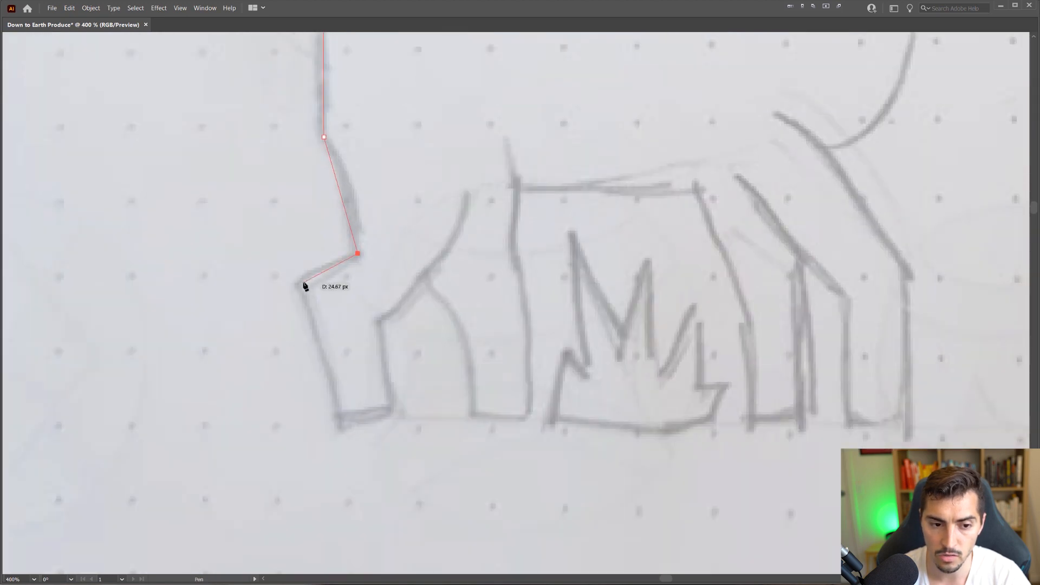
{"action": "left_click", "coordinate": [295, 281]}
{"action": "left_click", "coordinate": [339, 421]}
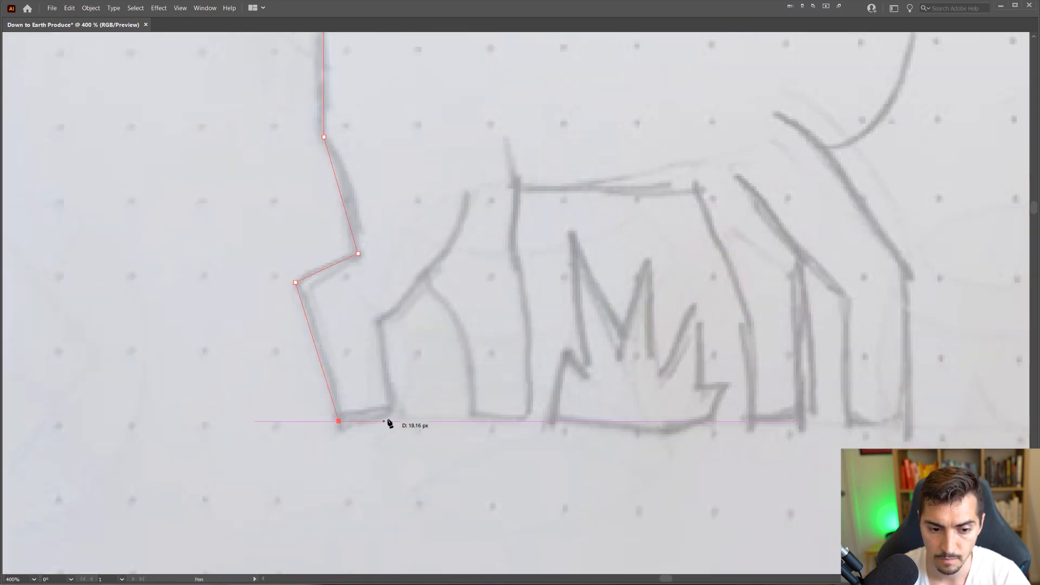
{"action": "left_click", "coordinate": [378, 319]}
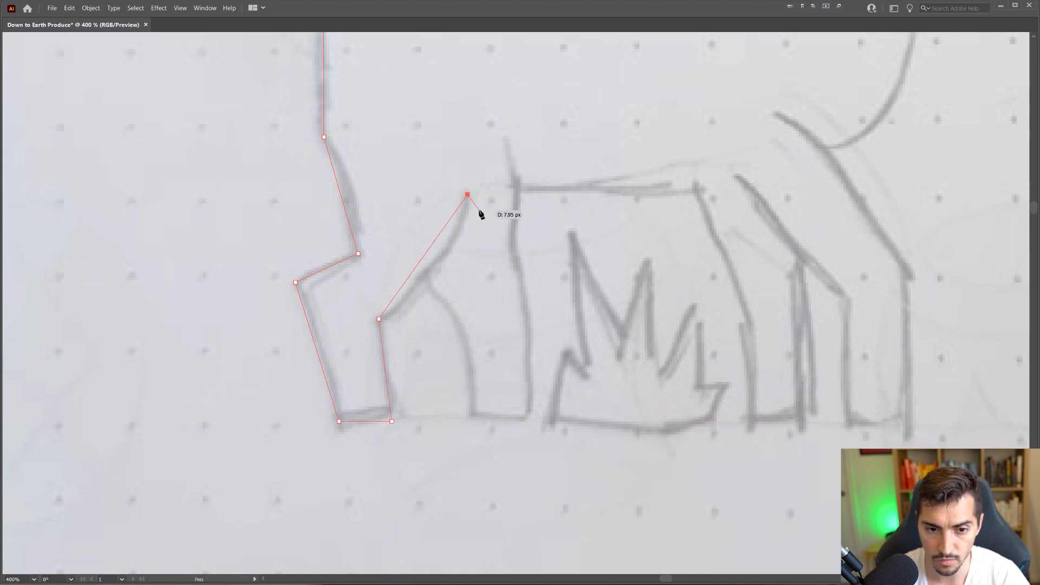
- Give the unfinished animal outline a black stroke with no fill and deselect it
{"action": "key", "text": "v"}
{"action": "left_click", "coordinate": [450, 295]}
{"action": "left_click", "coordinate": [448, 232]}
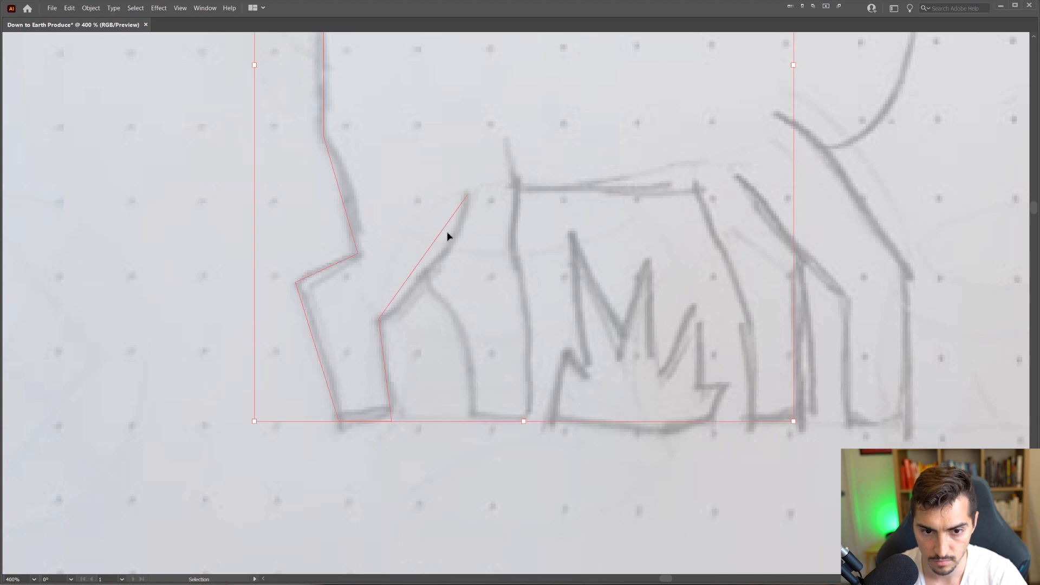
{"action": "scroll", "coordinate": [492, 290], "scroll_direction": "up", "scroll_amount": 2}
{"action": "key", "text": "Tab"}
{"action": "left_click", "coordinate": [933, 101]}
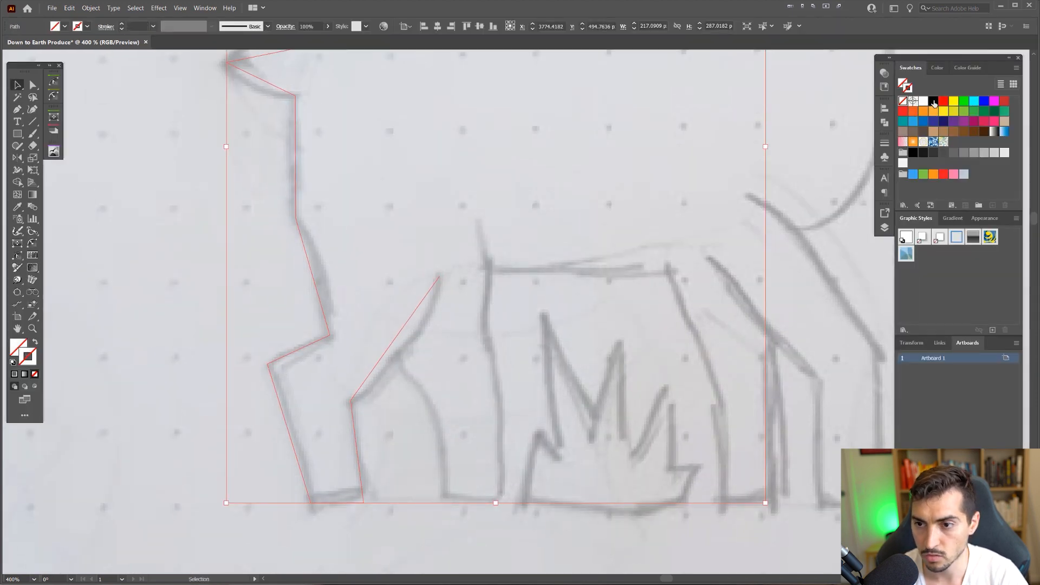
{"action": "left_click", "coordinate": [565, 225]}
{"action": "scroll", "coordinate": [565, 226], "scroll_direction": "down", "scroll_amount": 2}
{"action": "scroll", "coordinate": [564, 230], "scroll_direction": "up", "scroll_amount": 2}
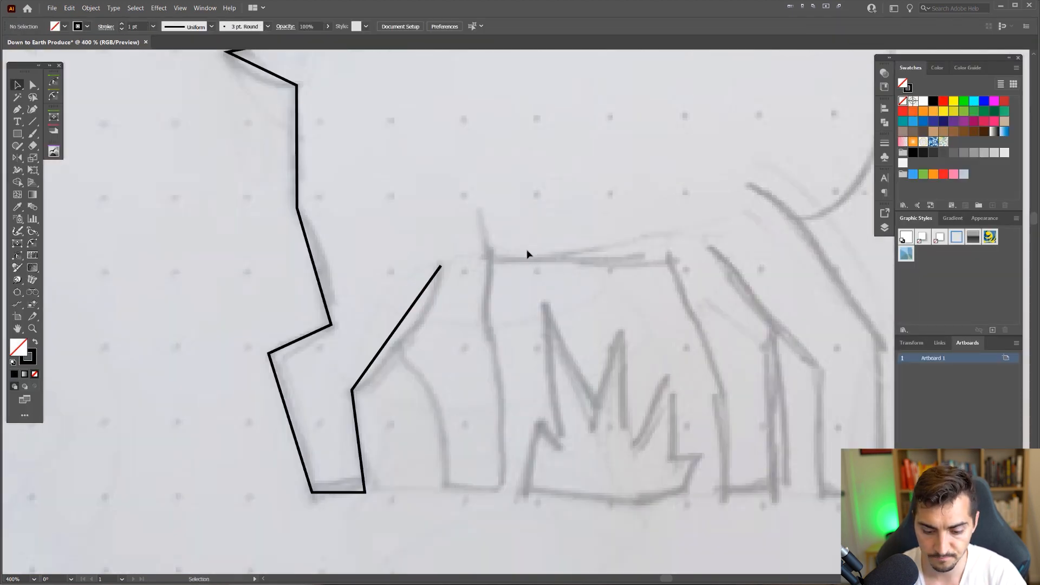
- Resume the outline at its inner-thigh endpoint and trace the second hind leg up to the belly line
{"action": "left_click", "coordinate": [441, 265]}
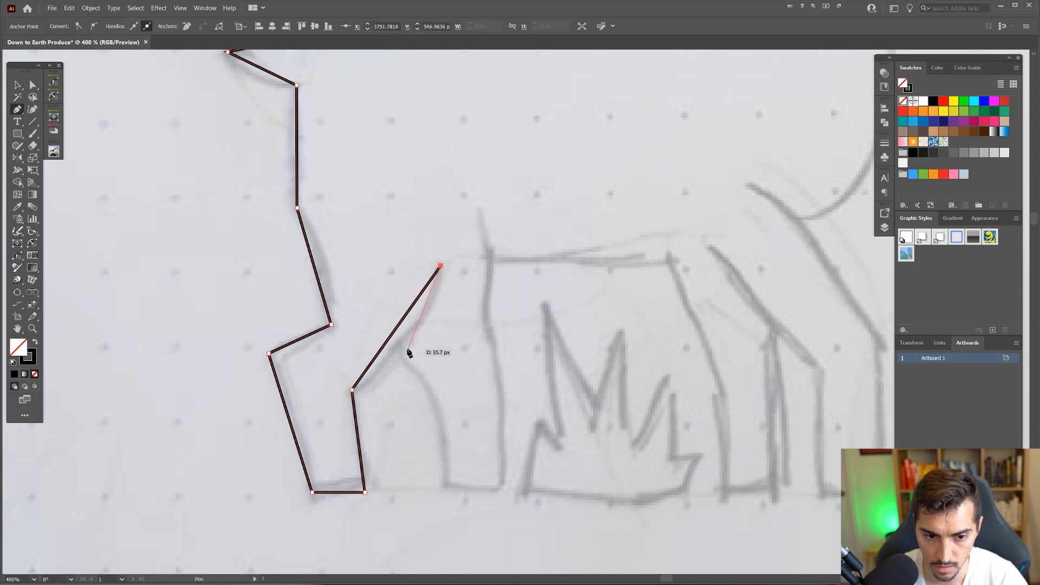
{"action": "left_click", "coordinate": [404, 354]}
{"action": "left_click", "coordinate": [447, 482]}
{"action": "left_click", "coordinate": [506, 482]}
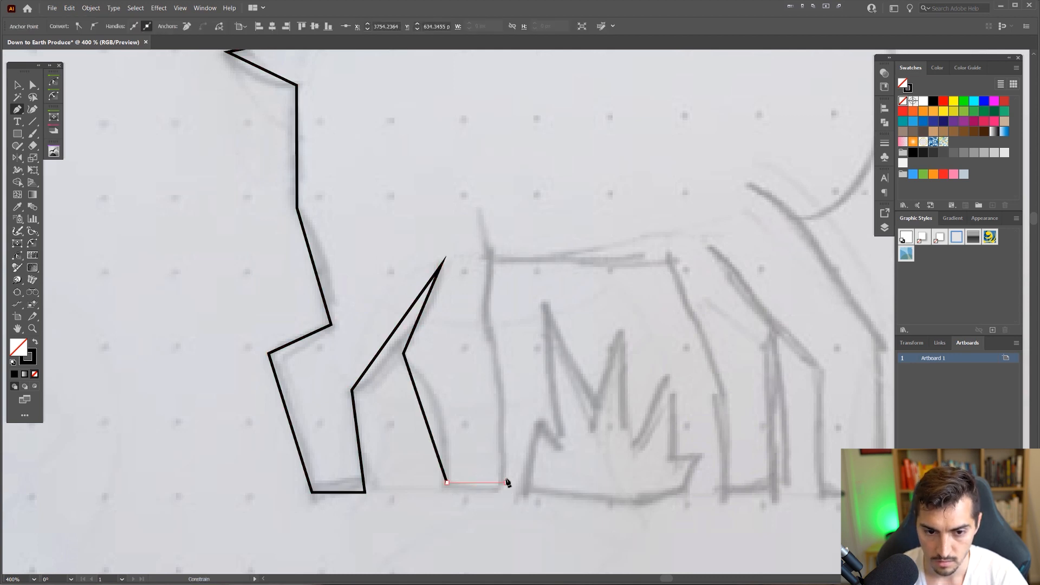
{"action": "left_click", "coordinate": [485, 329]}
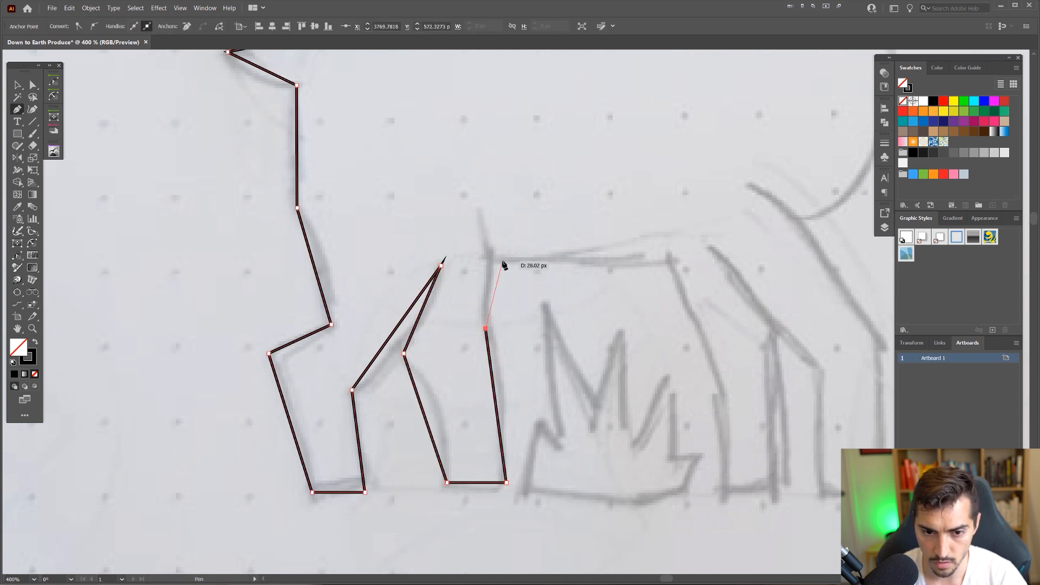
{"action": "left_click", "coordinate": [501, 259]}
- Extend the outline straight along the belly and around the first front leg, up to where the front legs meet
{"action": "left_click", "coordinate": [673, 258]}
{"action": "left_click_drag", "start_coordinate": [673, 258], "coordinate": [506, 183]}
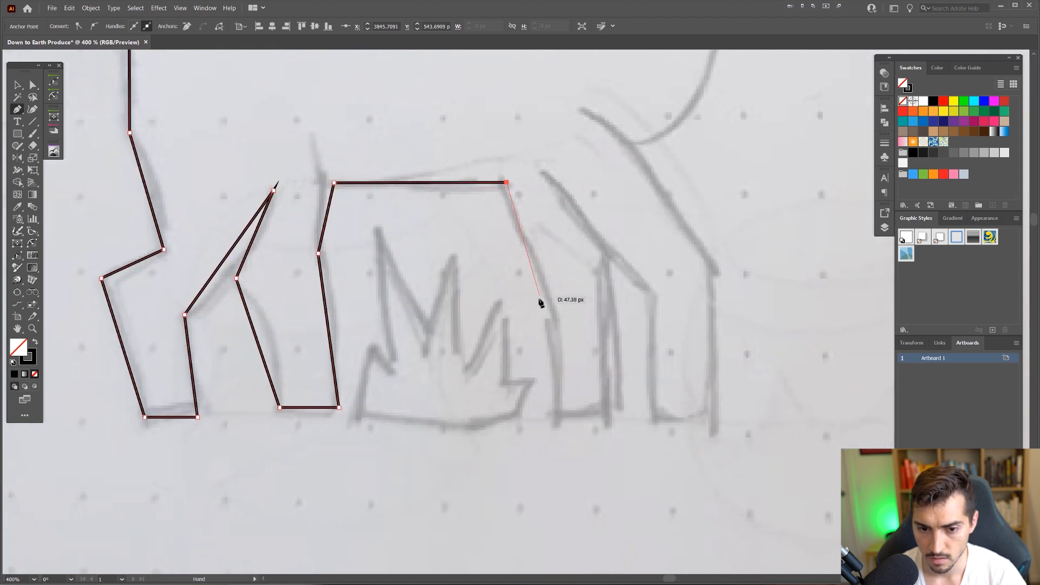
{"action": "left_click", "coordinate": [555, 313]}
{"action": "left_click", "coordinate": [555, 417]}
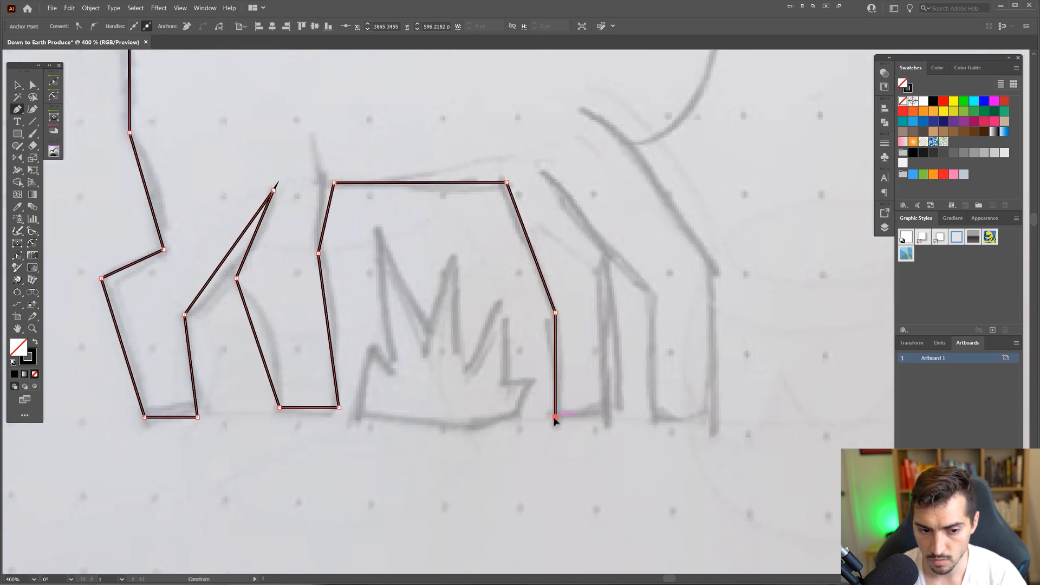
{"action": "left_click", "coordinate": [611, 418]}
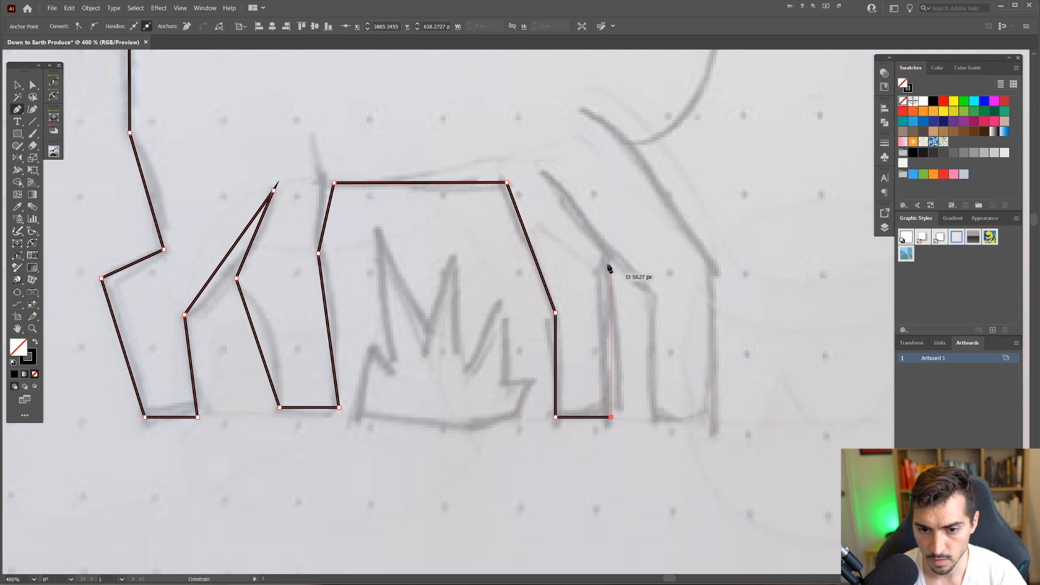
{"action": "left_click", "coordinate": [611, 250]}
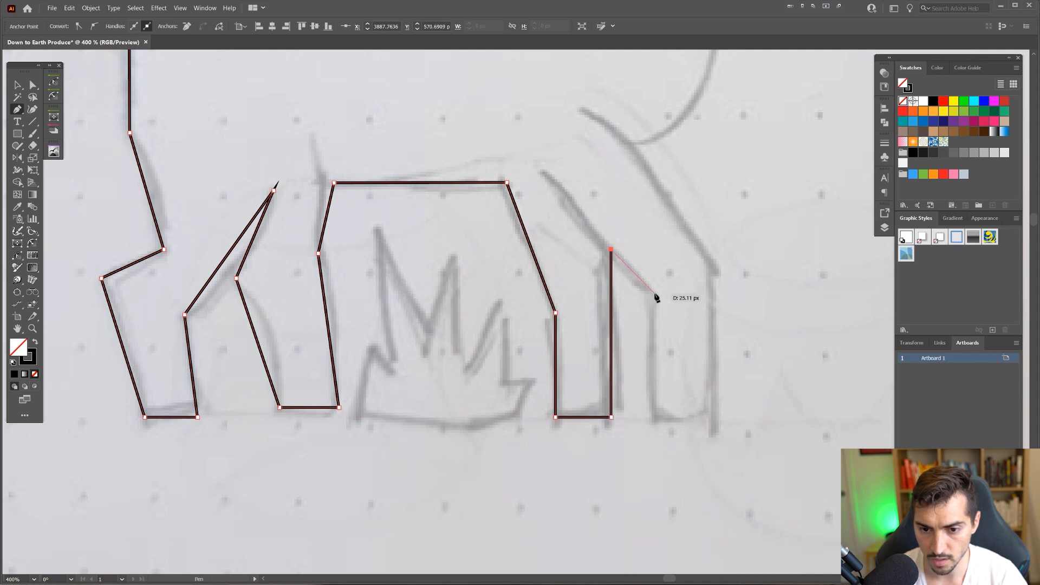
- Trace the foremost front leg with straight segments around its hoof and up to the base of the chest
{"action": "left_click", "coordinate": [655, 293]}
{"action": "left_click", "coordinate": [655, 417]}
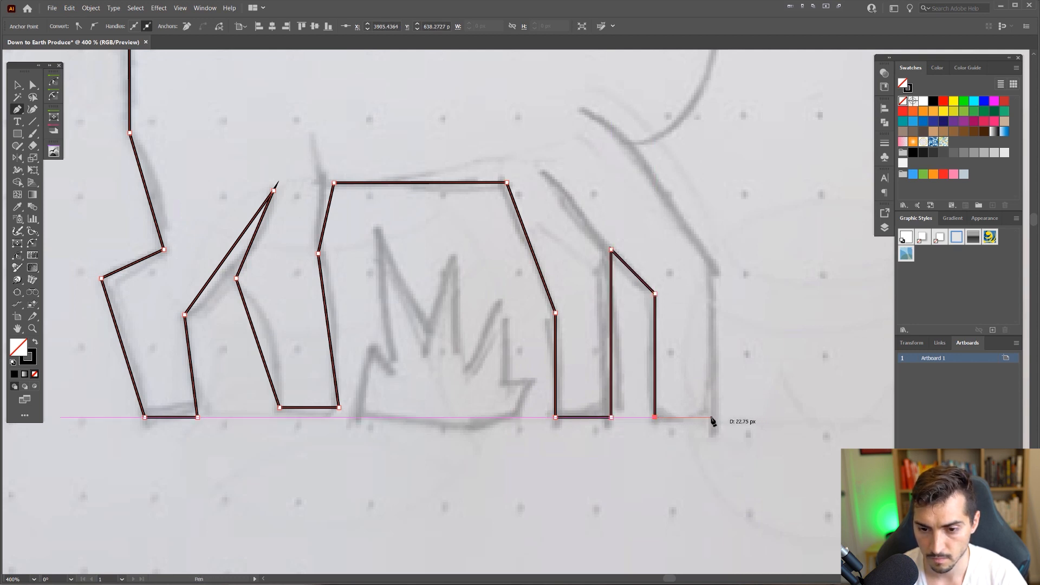
{"action": "left_click", "coordinate": [711, 417]}
{"action": "left_click", "coordinate": [711, 270]}
{"action": "left_click_drag", "start_coordinate": [708, 191], "coordinate": [659, 397]}
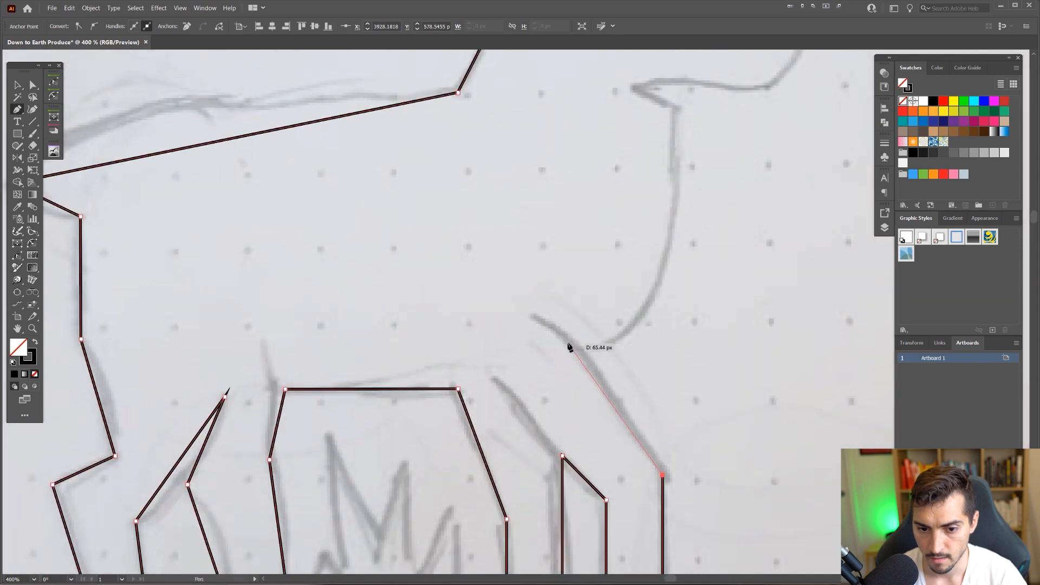
{"action": "left_click", "coordinate": [571, 343]}
- Continue the outline with straight segments from the chest up the throat, around the mouth and chin, to the nose
{"action": "left_click_drag", "start_coordinate": [671, 243], "coordinate": [641, 290]}
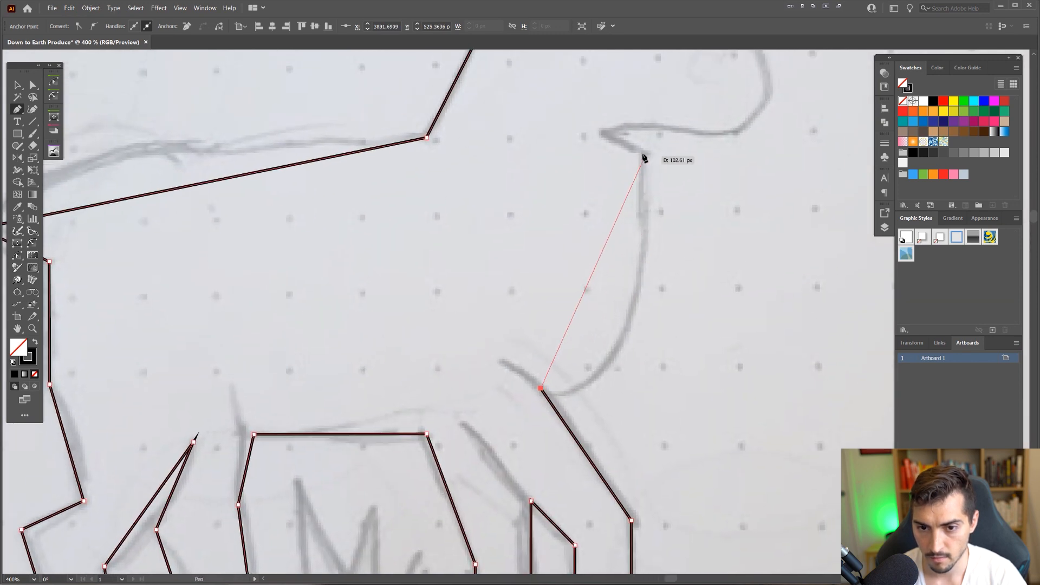
{"action": "left_click", "coordinate": [643, 154]}
{"action": "left_click_drag", "start_coordinate": [636, 167], "coordinate": [613, 273]}
{"action": "left_click", "coordinate": [584, 243]}
{"action": "left_click", "coordinate": [710, 240]}
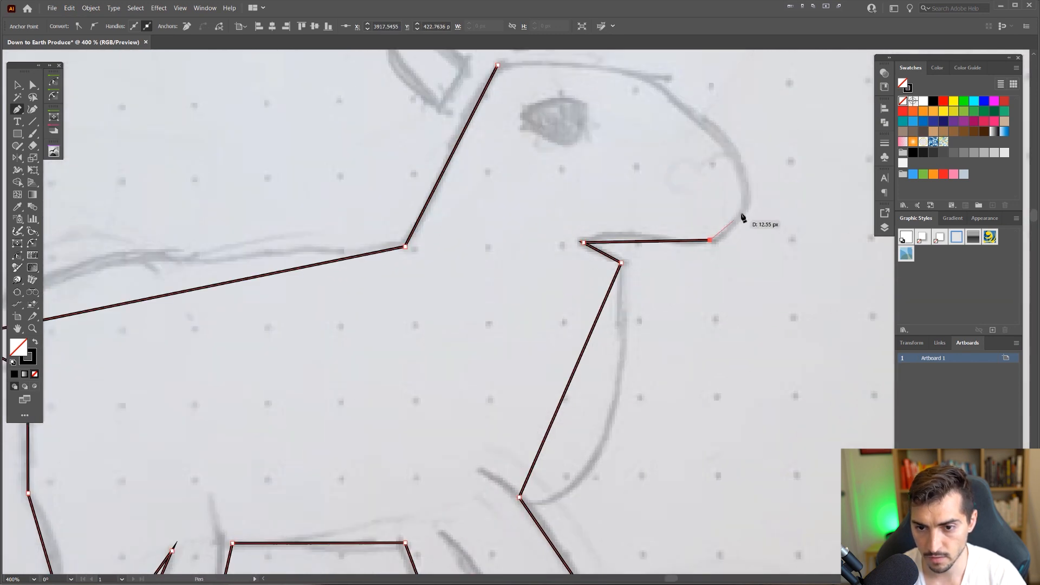
{"action": "left_click", "coordinate": [749, 198]}
- Trace the muzzle up to the forehead, close the outline at the back of the head, and deselect it
{"action": "left_click_drag", "start_coordinate": [663, 88], "coordinate": [599, 176]}
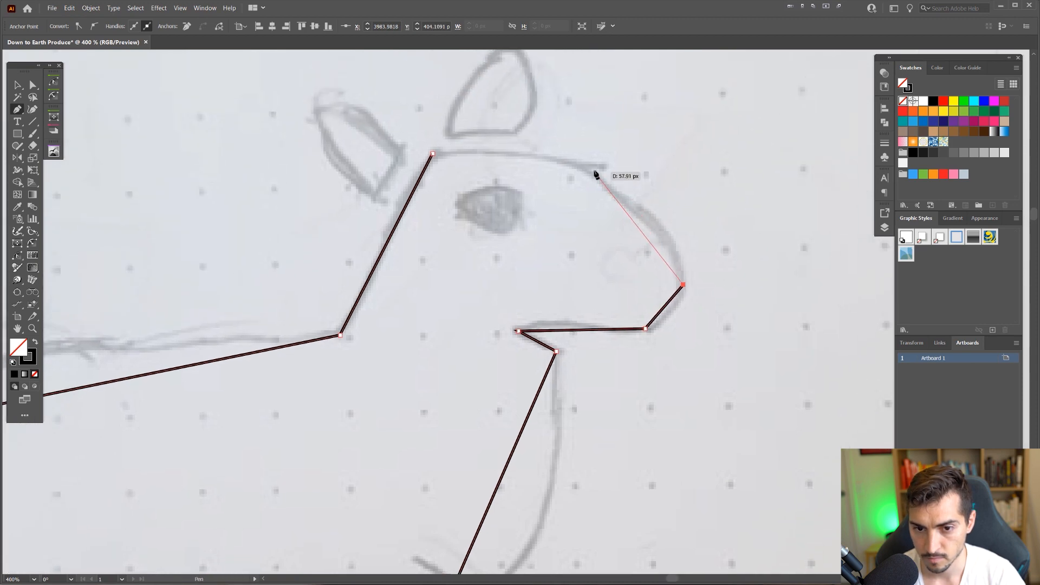
{"action": "left_click", "coordinate": [593, 170]}
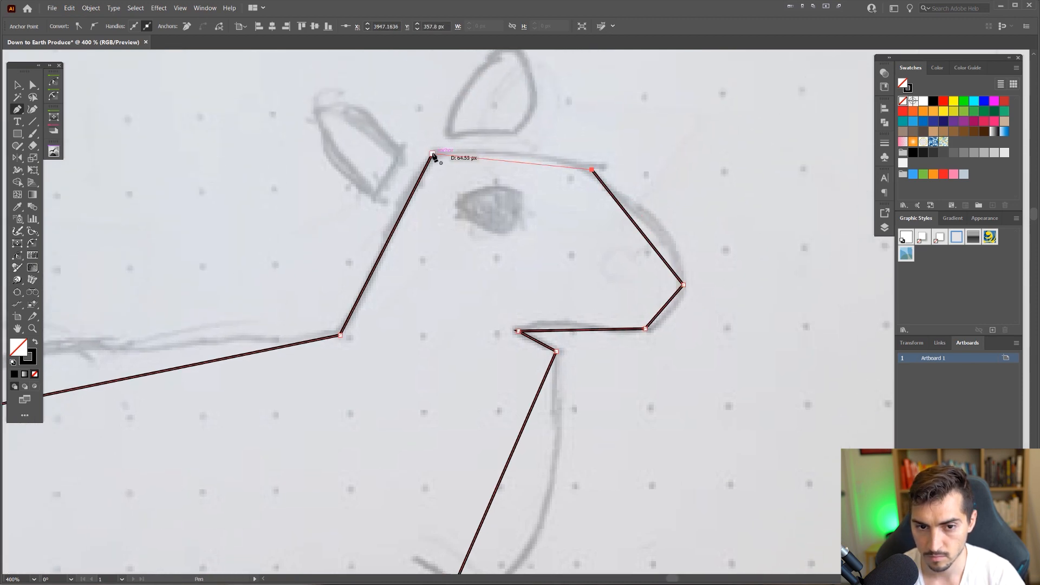
{"action": "left_click", "coordinate": [432, 154]}
{"action": "scroll", "coordinate": [523, 144], "scroll_direction": "down", "scroll_amount": 3}
{"action": "key", "text": "v"}
{"action": "left_click", "coordinate": [617, 108]}
{"action": "scroll", "coordinate": [601, 272], "scroll_direction": "down", "scroll_amount": 2}
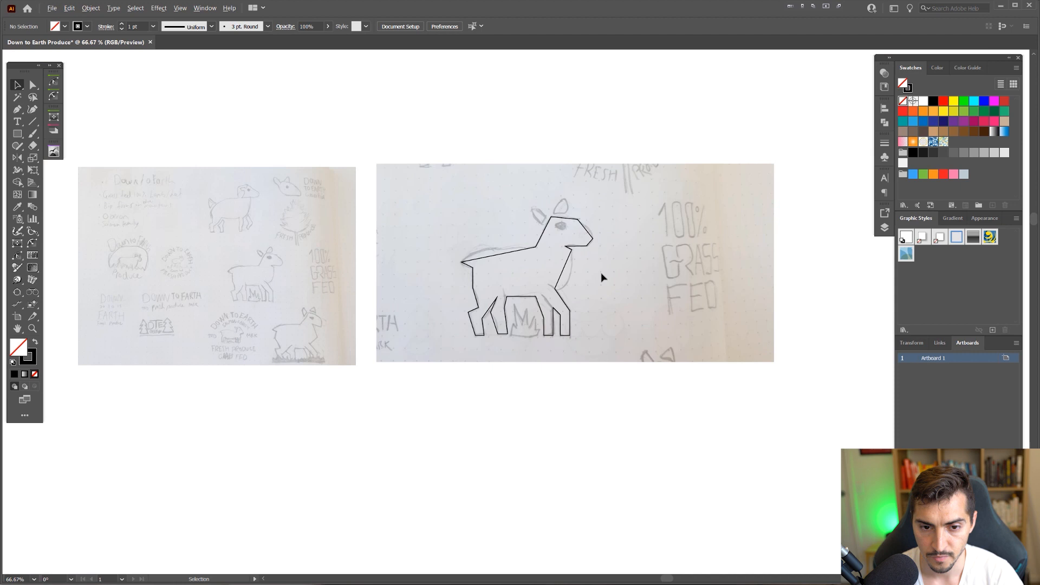
- Try the closed animal outline with a solid black fill and no stroke
{"action": "left_click", "coordinate": [588, 245]}
{"action": "left_click", "coordinate": [647, 243]}
{"action": "left_click", "coordinate": [576, 246]}
{"action": "key", "text": "shift+x"}
{"action": "left_click", "coordinate": [636, 243]}
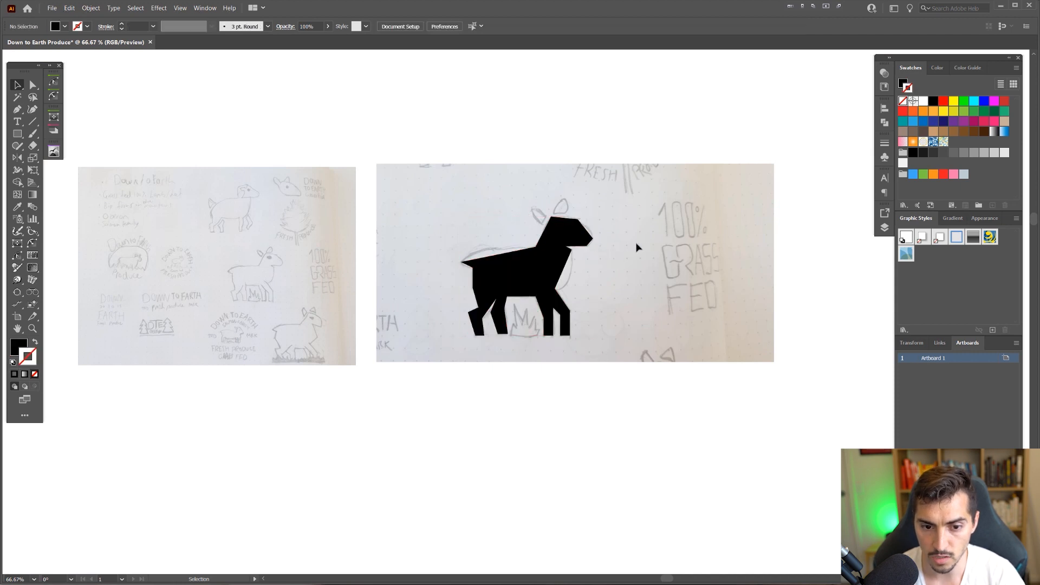
{"action": "scroll", "coordinate": [635, 244], "scroll_direction": "up", "scroll_amount": 1}
{"action": "scroll", "coordinate": [636, 245], "scroll_direction": "down", "scroll_amount": 3}
{"action": "key", "text": "ctrl+z"}
{"action": "left_click", "coordinate": [637, 245]}
- Place a duplicate of the animal outline on the blank canvas above the sketch and deselect it
{"action": "left_click_drag", "start_coordinate": [687, 201], "coordinate": [544, 224]}
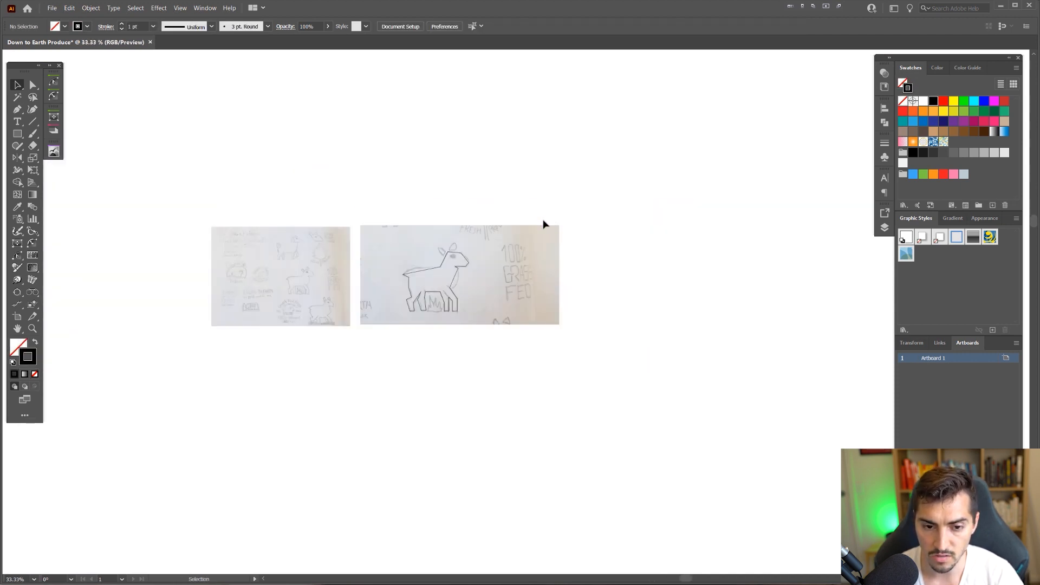
{"action": "left_click", "coordinate": [408, 283]}
{"action": "left_click_drag", "start_coordinate": [436, 273], "coordinate": [439, 151]}
{"action": "left_click", "coordinate": [448, 205]}
- Trace the animal's rear ear as a closed three-point shape and deselect it
{"action": "scroll", "coordinate": [423, 302], "scroll_direction": "up", "scroll_amount": 5}
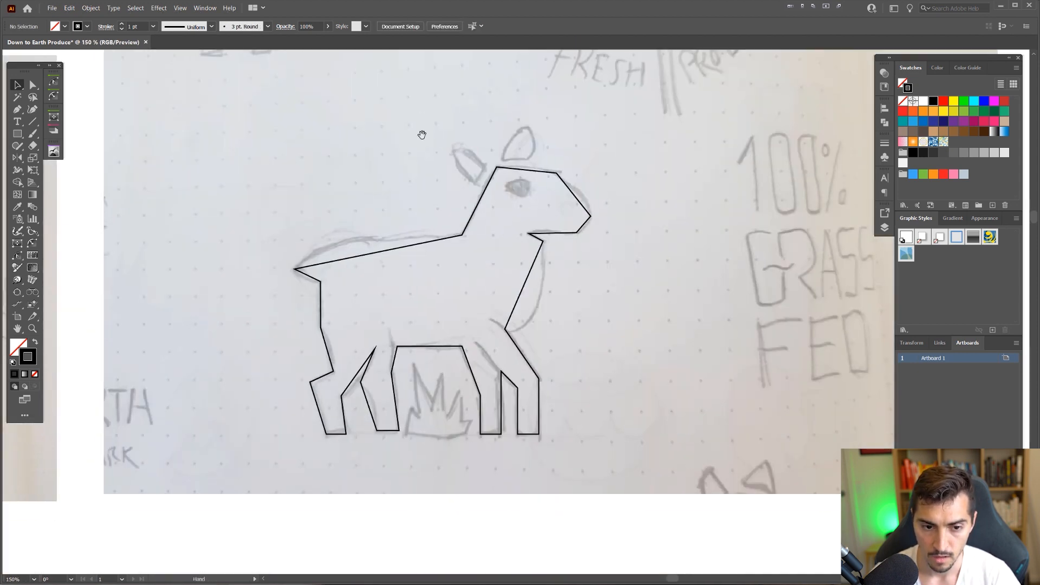
{"action": "scroll", "coordinate": [448, 200], "scroll_direction": "up", "scroll_amount": 3}
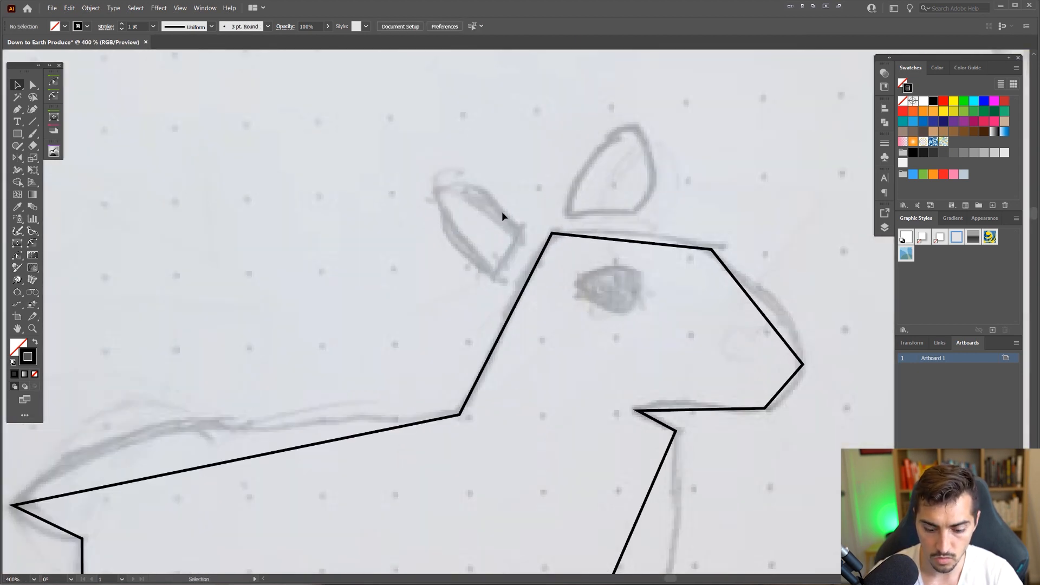
{"action": "key", "text": "p"}
{"action": "left_click", "coordinate": [521, 234]}
{"action": "left_click", "coordinate": [441, 187]}
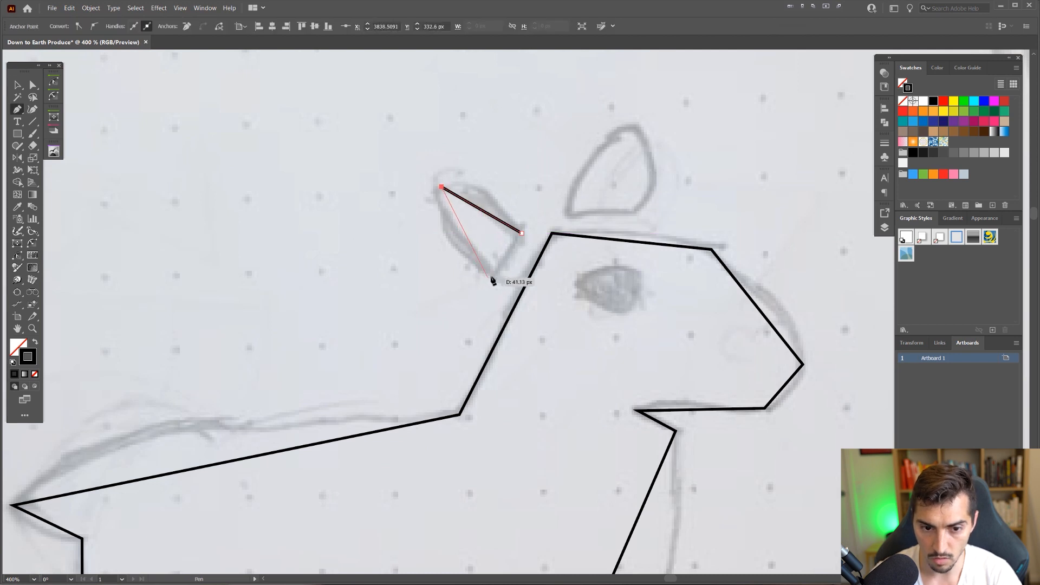
{"action": "left_click", "coordinate": [490, 276]}
{"action": "left_click", "coordinate": [522, 234]}
{"action": "left_click", "coordinate": [563, 196], "text": "ctrl"}
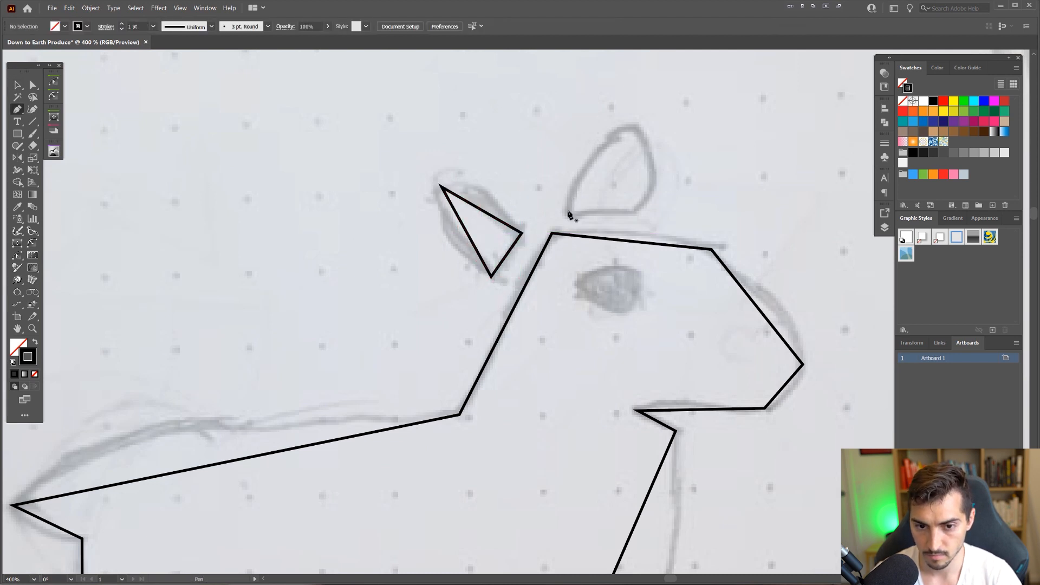
- Trace the upright front ear as a closed four-point shape with straight sides and deselect it
{"action": "left_click", "coordinate": [568, 210]}
{"action": "left_click", "coordinate": [633, 124]}
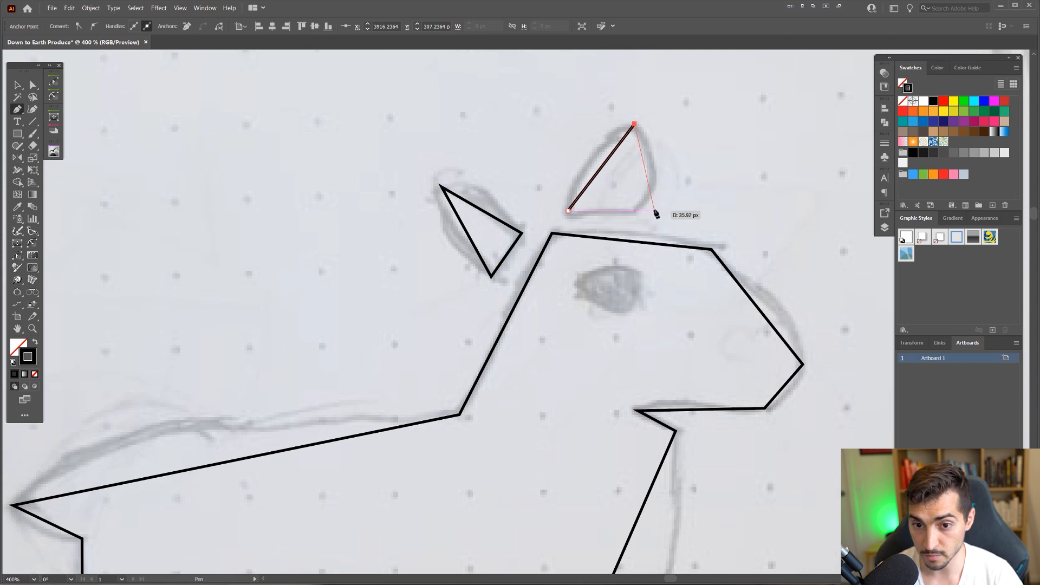
{"action": "left_click", "coordinate": [662, 167]}
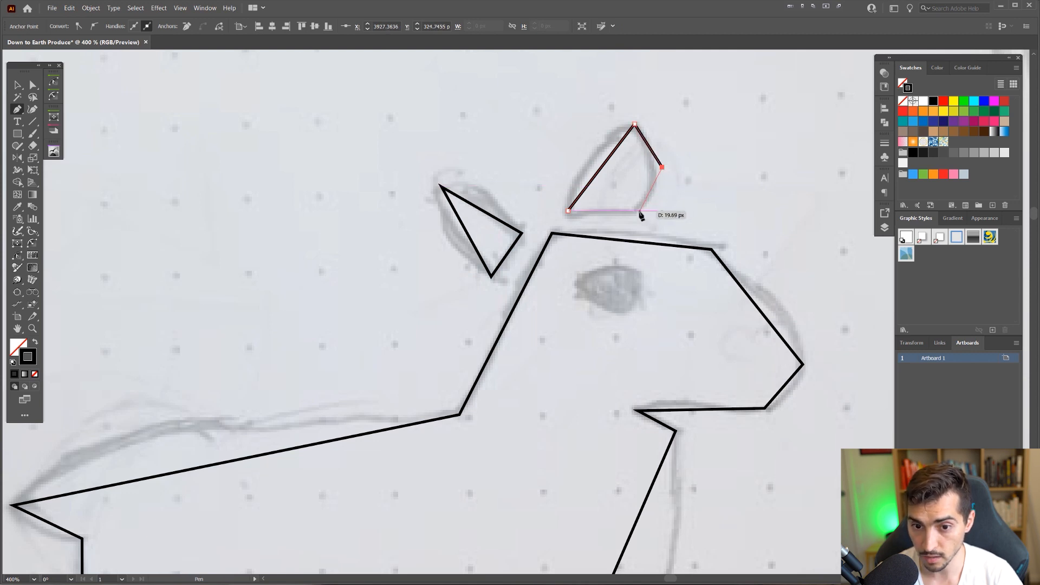
{"action": "left_click", "coordinate": [639, 212]}
{"action": "left_click", "coordinate": [569, 211]}
{"action": "key", "text": "v"}
{"action": "left_click", "coordinate": [492, 172]}
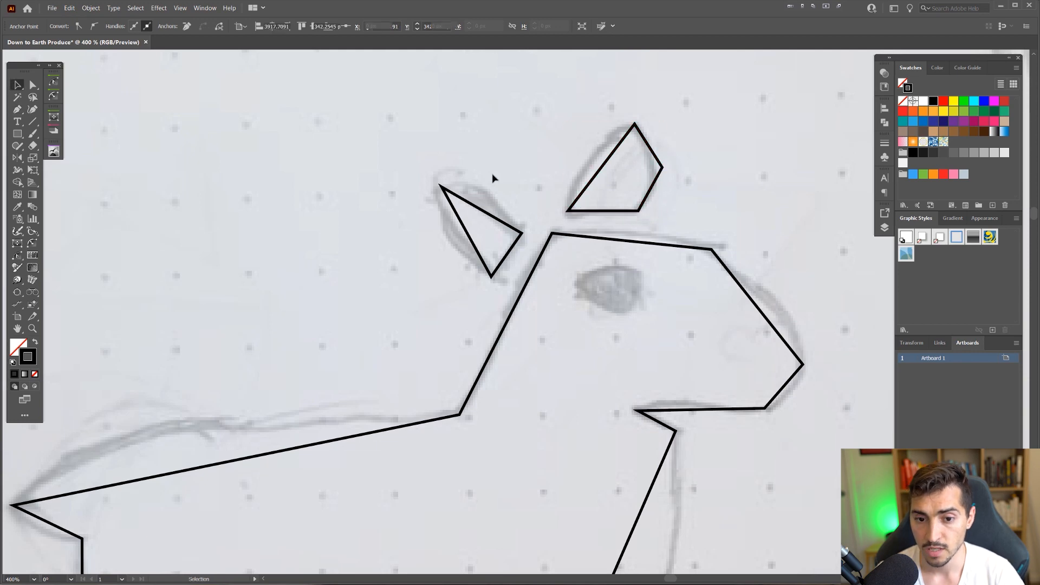
- Add an anchor point on the rear ear's outer edge and pull it outward to follow the sketch
{"action": "scroll", "coordinate": [500, 173], "scroll_direction": "down", "scroll_amount": 1}
{"action": "scroll", "coordinate": [501, 173], "scroll_direction": "up", "scroll_amount": 2}
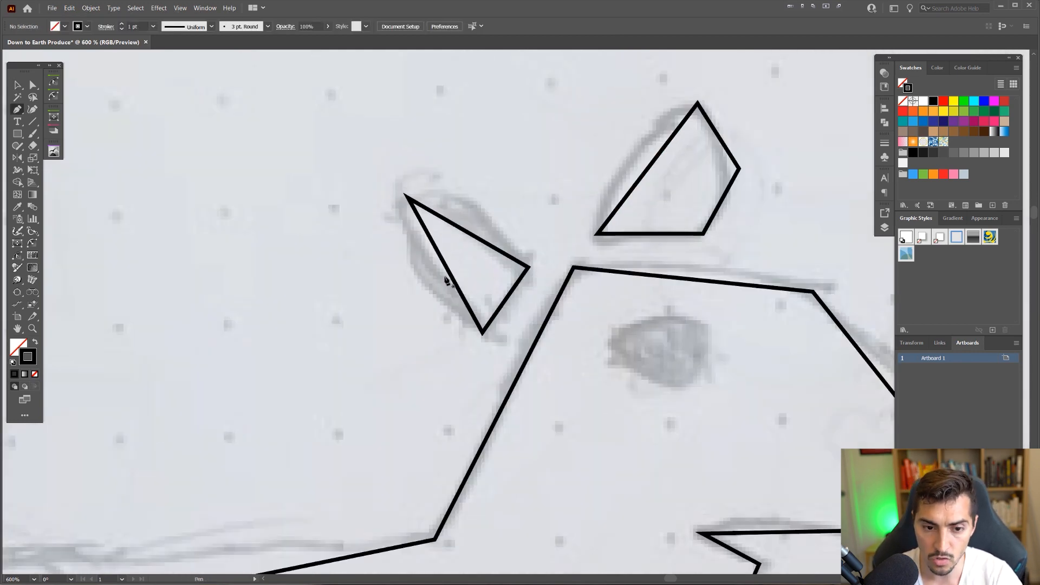
{"action": "key", "text": "a"}
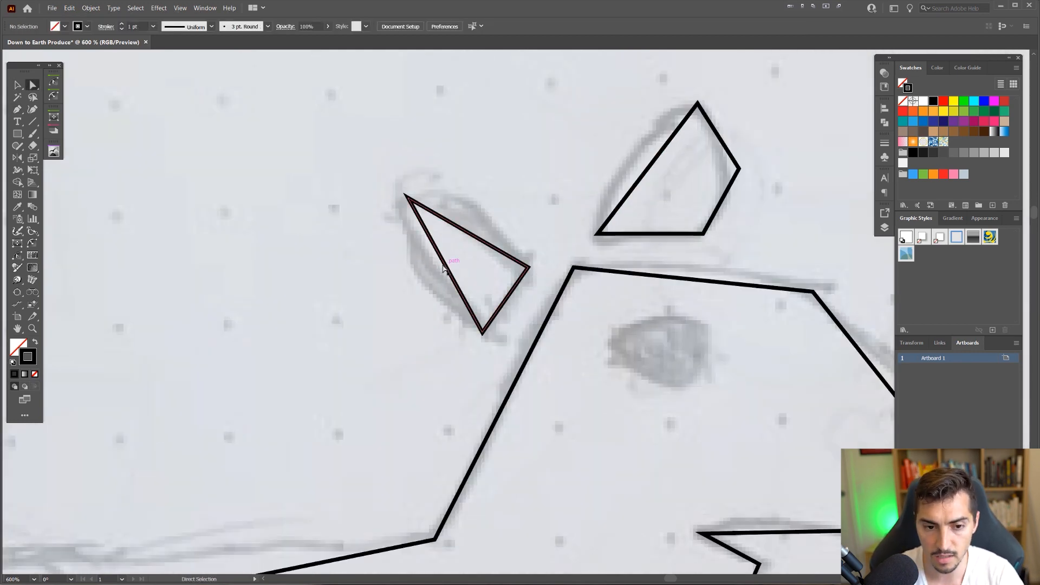
{"action": "left_click", "coordinate": [441, 259]}
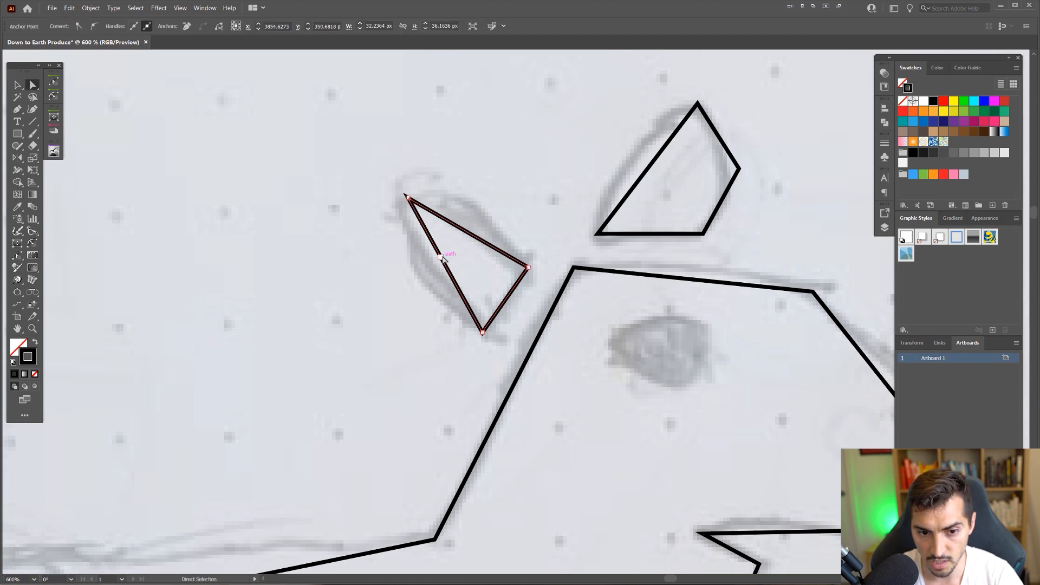
{"action": "left_click_drag", "start_coordinate": [441, 259], "coordinate": [414, 267]}
{"action": "key", "text": "ctrl+z"}
{"action": "key", "text": "p"}
{"action": "left_click", "coordinate": [445, 266]}
{"action": "key", "text": "a"}
{"action": "left_click", "coordinate": [488, 169]}
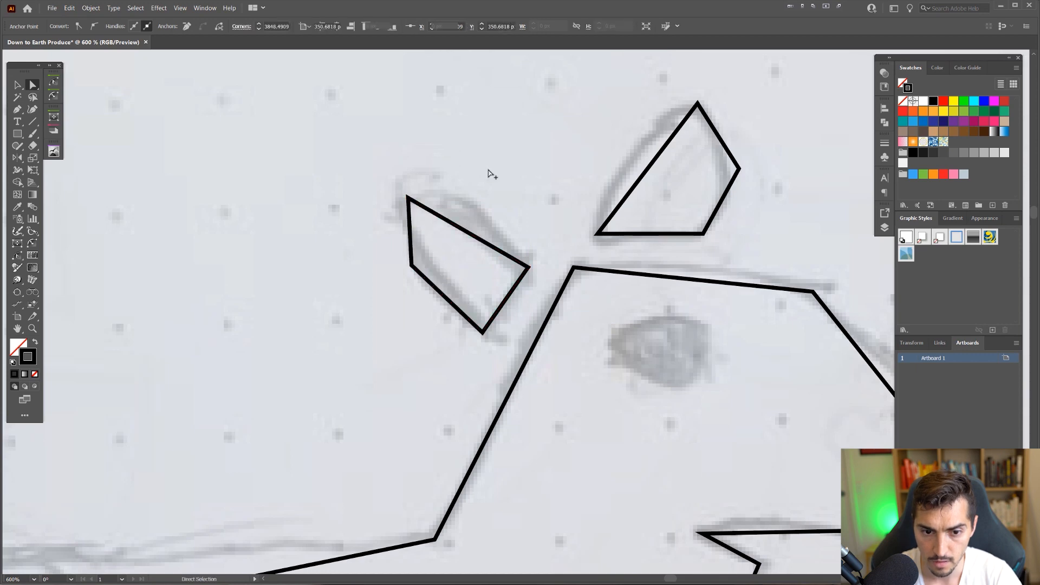
- Move the bottom edge of the second hind leg down level with the other hooves
{"action": "scroll", "coordinate": [507, 158], "scroll_direction": "down", "scroll_amount": 3}
{"action": "scroll", "coordinate": [520, 143], "scroll_direction": "down", "scroll_amount": 1}
{"action": "scroll", "coordinate": [464, 349], "scroll_direction": "down", "scroll_amount": 3}
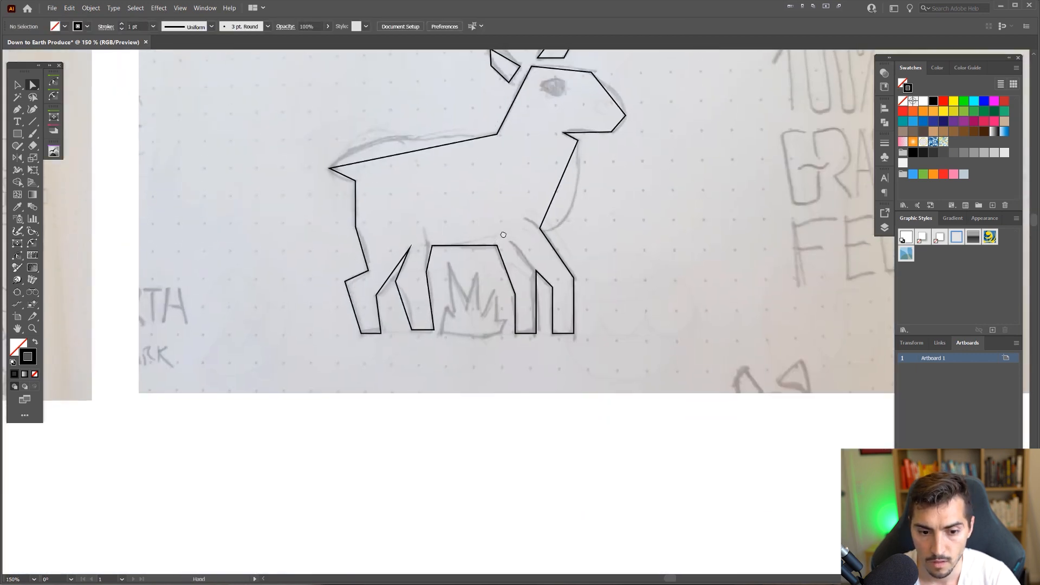
{"action": "scroll", "coordinate": [464, 349], "scroll_direction": "up", "scroll_amount": 3}
{"action": "scroll", "coordinate": [307, 311], "scroll_direction": "up", "scroll_amount": 2}
{"action": "left_click", "coordinate": [334, 298]}
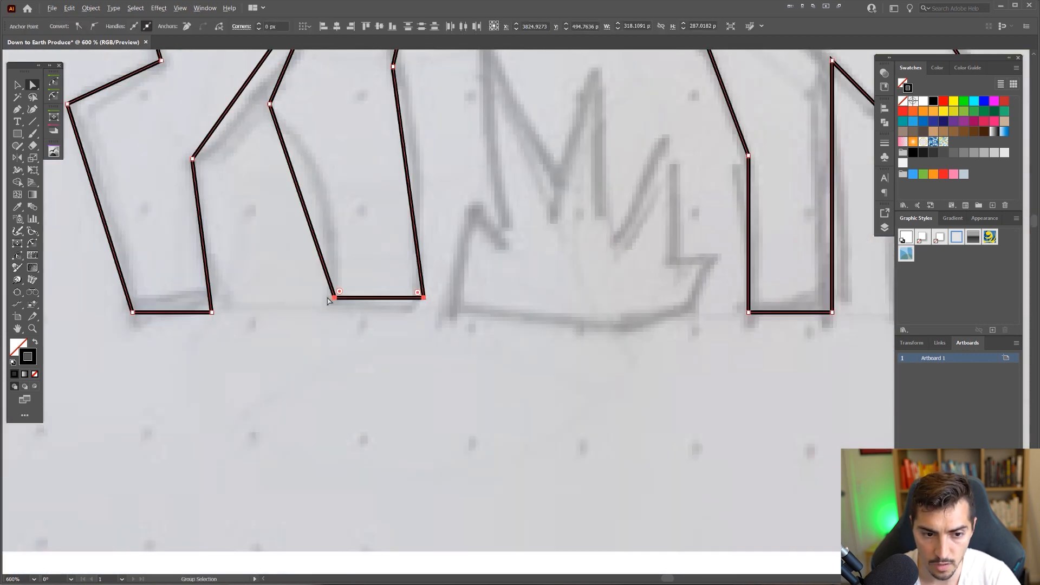
{"action": "left_click_drag", "start_coordinate": [333, 298], "coordinate": [345, 324]}
{"action": "left_click", "coordinate": [360, 349]}
{"action": "scroll", "coordinate": [360, 348], "scroll_direction": "down", "scroll_amount": 3}
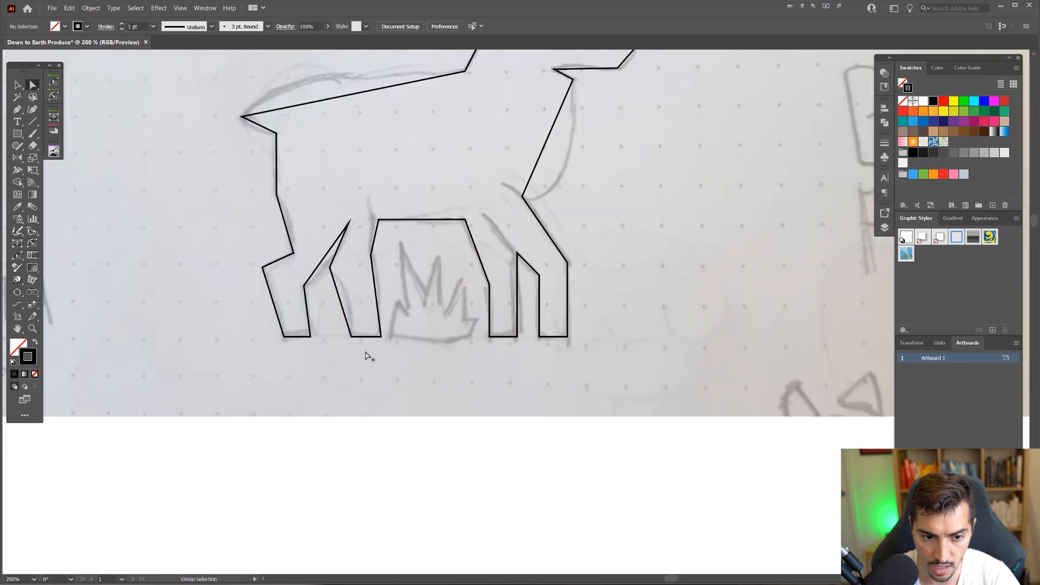
- Draw a straight horizontal ground line along the hooves and shift it sideways to centre it under the animal
{"action": "key", "text": "p"}
{"action": "left_click", "coordinate": [255, 336]}
{"action": "left_click", "coordinate": [680, 336]}
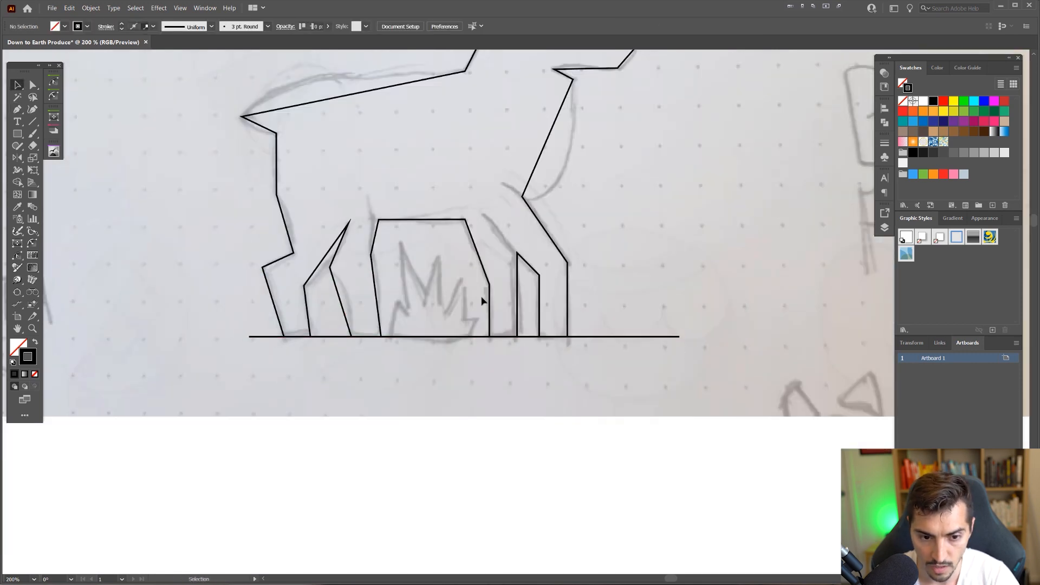
{"action": "key", "text": "v"}
{"action": "scroll", "coordinate": [421, 339], "scroll_direction": "down", "scroll_amount": 3}
{"action": "scroll", "coordinate": [420, 339], "scroll_direction": "up", "scroll_amount": 2}
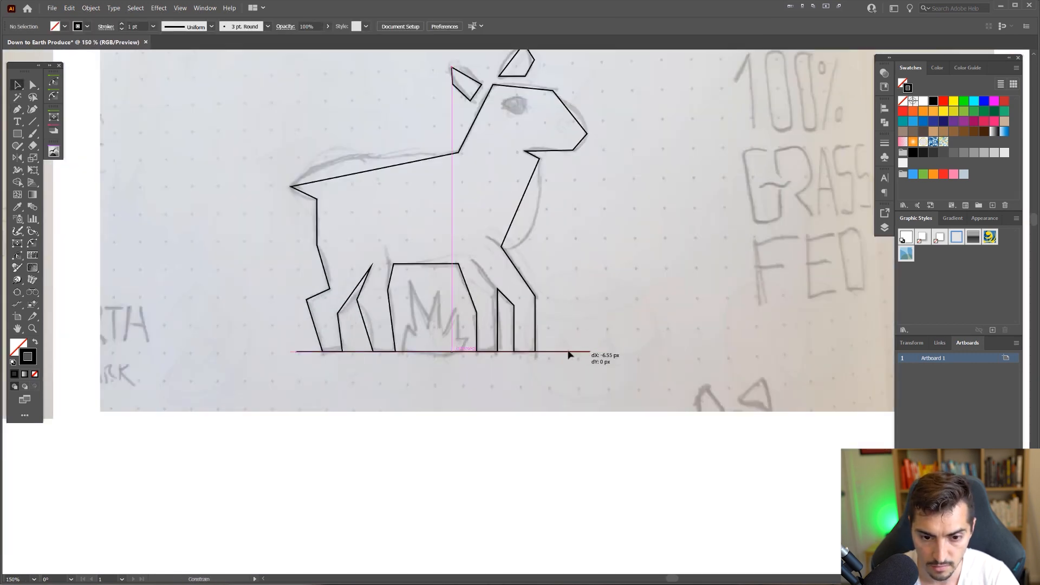
- Start tracing the grass tuft under the belly, from below the ground line over the short blade and the tallest blade
{"action": "scroll", "coordinate": [495, 304], "scroll_direction": "up", "scroll_amount": 3}
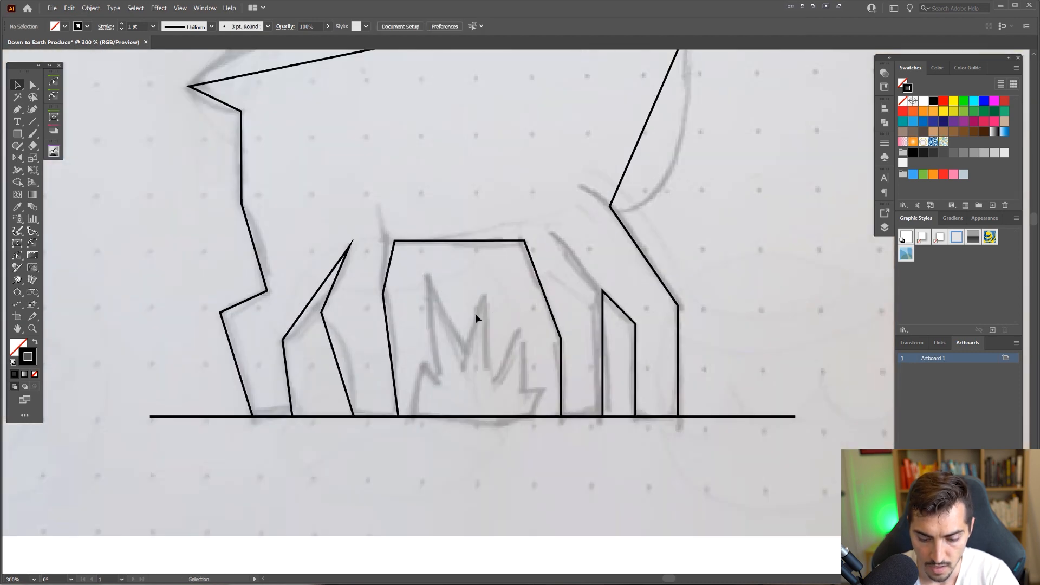
{"action": "key", "text": "p"}
{"action": "left_click", "coordinate": [415, 430]}
{"action": "left_click", "coordinate": [426, 346]}
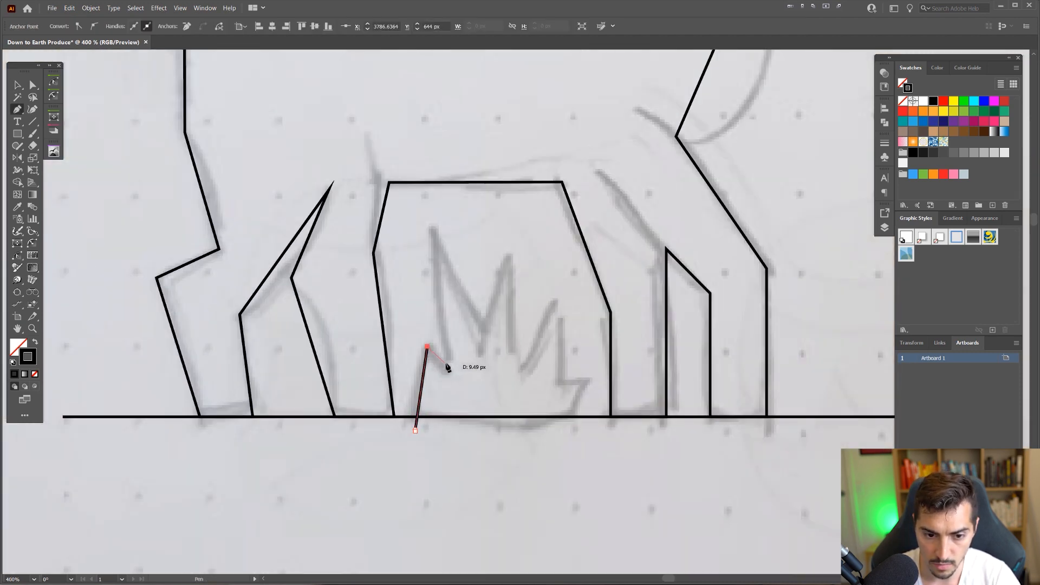
{"action": "left_click", "coordinate": [448, 364]}
{"action": "left_click", "coordinate": [434, 232]}
{"action": "left_click", "coordinate": [481, 340]}
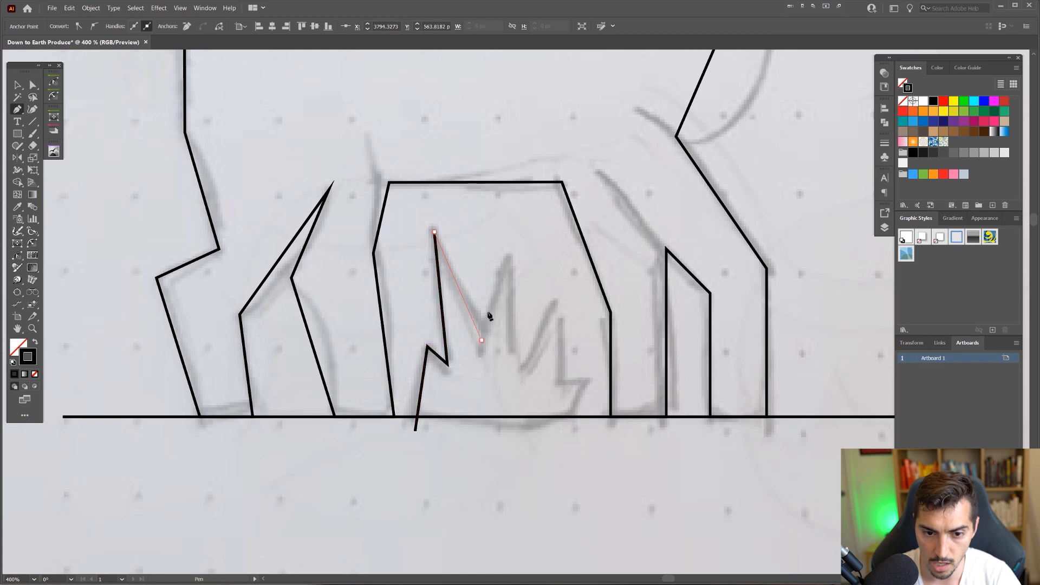
- Trace the remaining grass blades with straight segments, close the tuft below the ground line, and deselect it
{"action": "left_click", "coordinate": [507, 258]}
{"action": "left_click", "coordinate": [514, 362]}
{"action": "left_click", "coordinate": [552, 310]}
{"action": "left_click", "coordinate": [557, 383]}
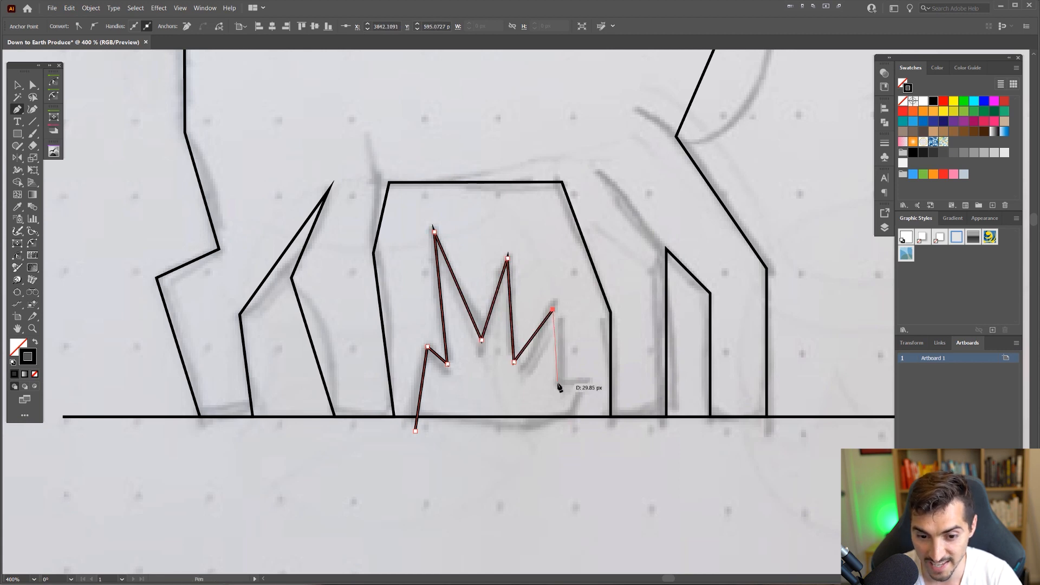
{"action": "left_click", "coordinate": [594, 366]}
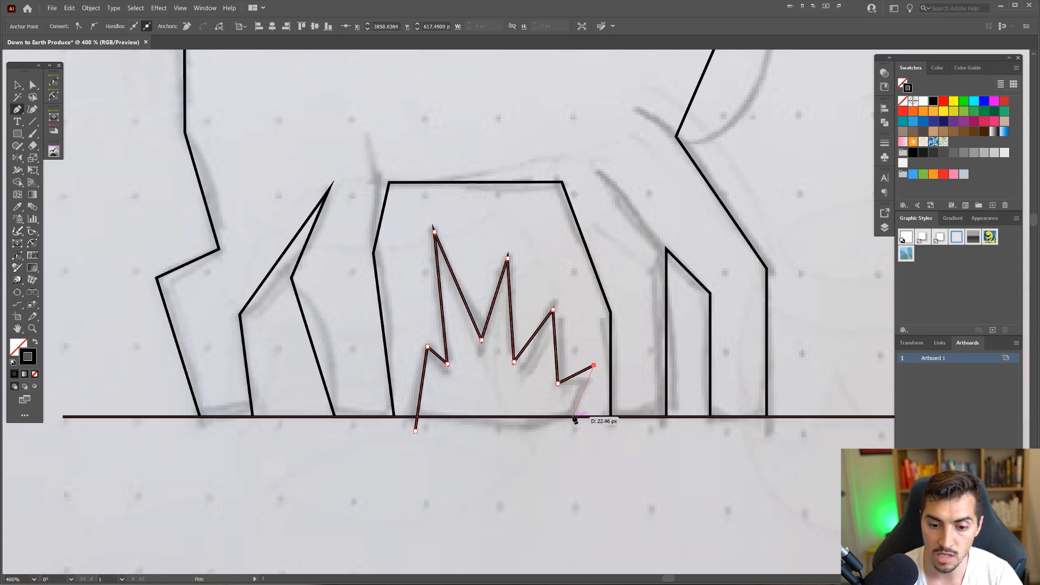
{"action": "left_click", "coordinate": [575, 431]}
{"action": "left_click", "coordinate": [415, 431]}
{"action": "key", "text": "v"}
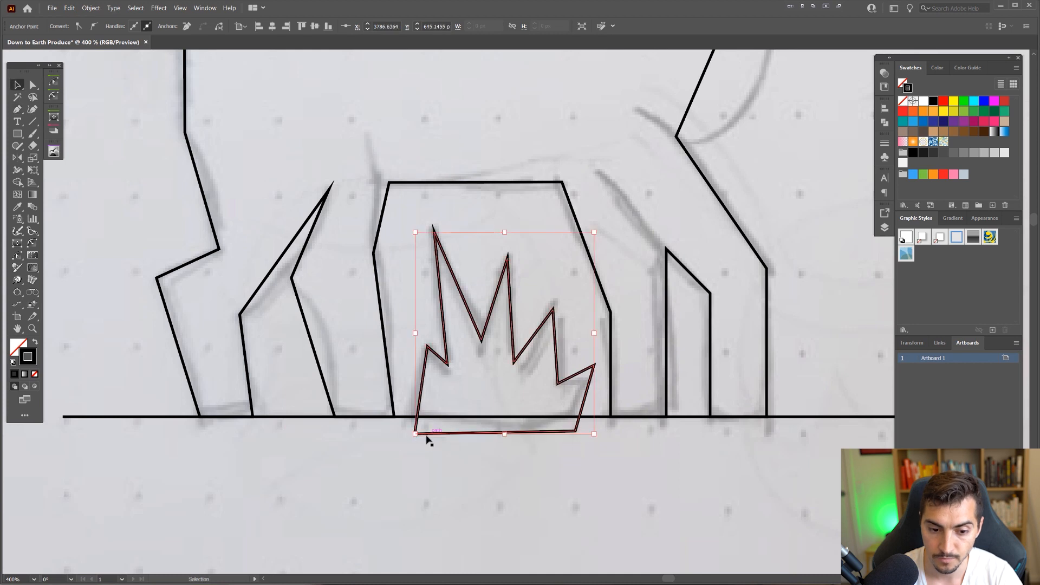
{"action": "left_click", "coordinate": [427, 448]}
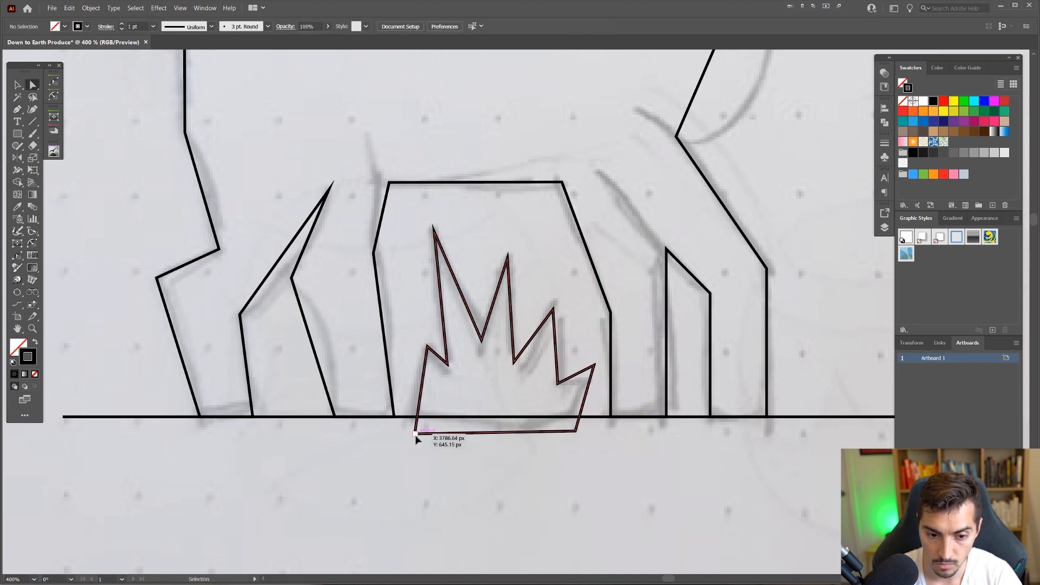
- Delete the grass tuft's slanted bottom edge and join its two lower endpoints with a straight segment
{"action": "left_click", "coordinate": [418, 433]}
{"action": "key", "text": "Delete"}
{"action": "left_click", "coordinate": [609, 431]}
{"action": "left_click", "coordinate": [575, 431]}
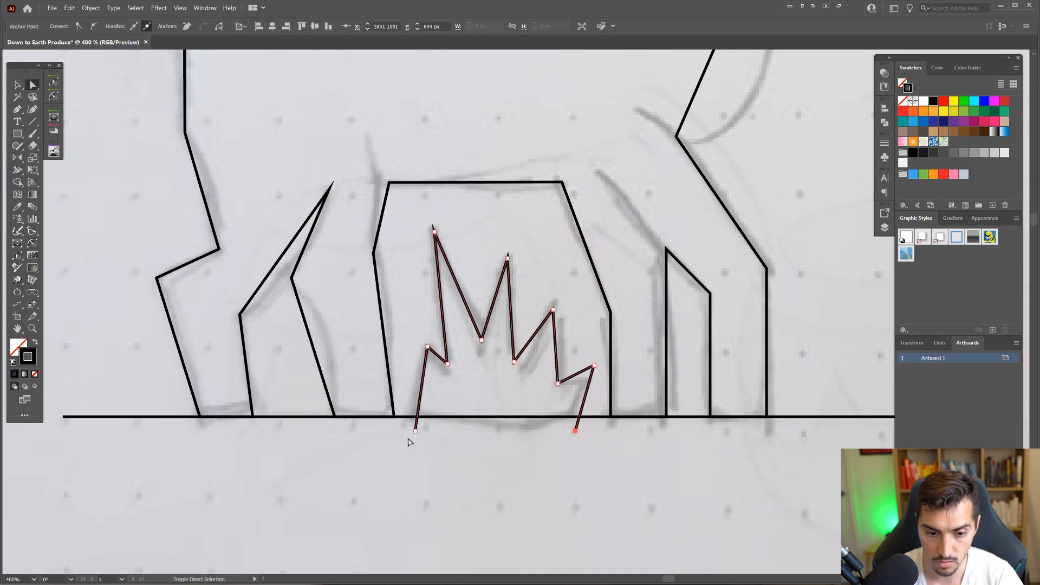
{"action": "left_click", "coordinate": [416, 432], "text": "shift"}
{"action": "key", "text": "ctrl+j"}
{"action": "left_click", "coordinate": [520, 453]}
- Remove the part of the grass tuft below the ground line with Shape Builder
{"action": "left_click_drag", "start_coordinate": [528, 403], "coordinate": [536, 440]}
{"action": "key", "text": "shift+m"}
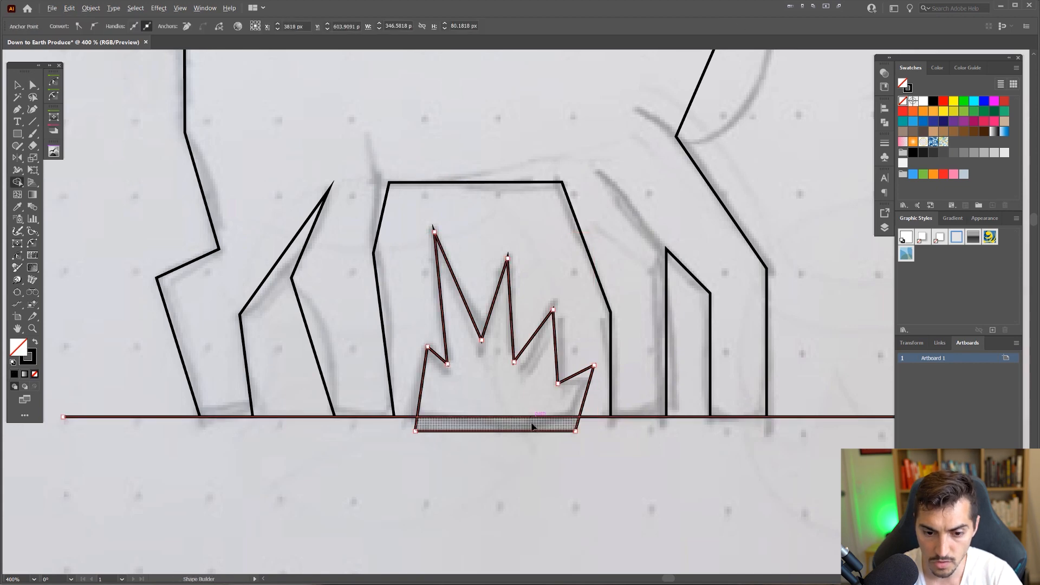
{"action": "left_click", "coordinate": [532, 427], "text": "alt"}
{"action": "key", "text": "v"}
{"action": "left_click", "coordinate": [556, 432]}
- Give the animal body, both ears and the grass tuft a solid black fill with no stroke, and deselect them
{"action": "left_click", "coordinate": [556, 373]}
{"action": "scroll", "coordinate": [557, 374], "scroll_direction": "down", "scroll_amount": 4}
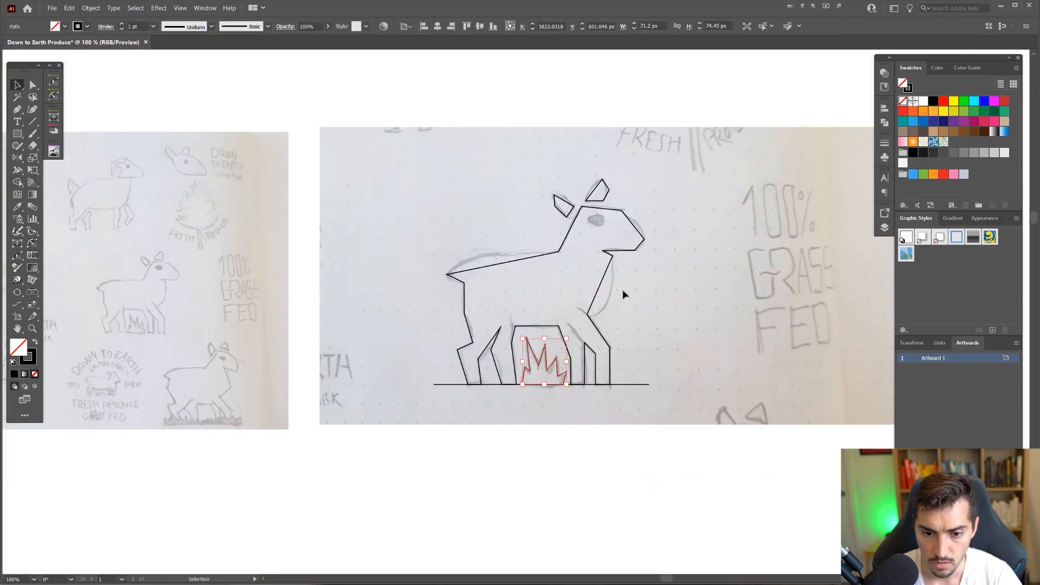
{"action": "left_click", "coordinate": [558, 327], "text": "shift"}
{"action": "left_click_drag", "start_coordinate": [653, 181], "coordinate": [505, 343]}
{"action": "key", "text": "shift+x"}
{"action": "left_click", "coordinate": [631, 299]}
{"action": "scroll", "coordinate": [642, 297], "scroll_direction": "down", "scroll_amount": 2}
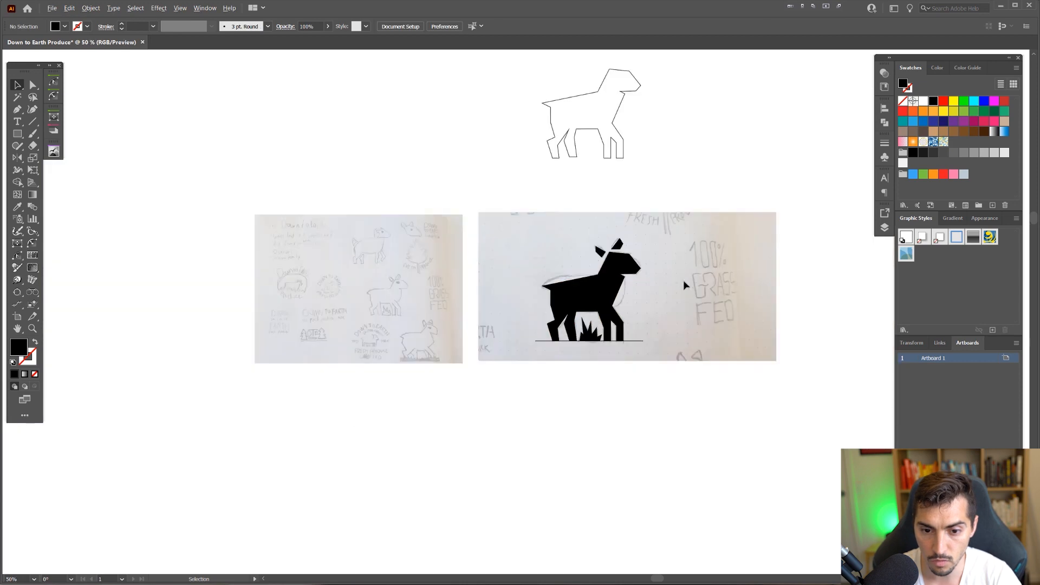
{"action": "scroll", "coordinate": [694, 281], "scroll_direction": "up", "scroll_amount": 4}
{"action": "scroll", "coordinate": [520, 249], "scroll_direction": "down", "scroll_amount": 3}
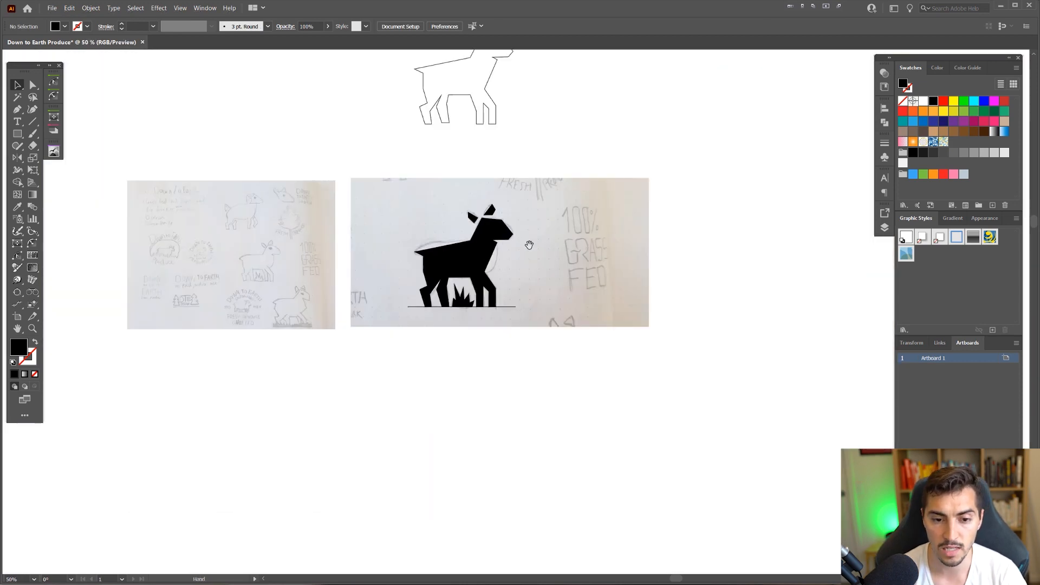
- Switch to the Down to Earth Produce website in the browser, capture its round logo as a screenshot, and return to Illustrator
{"action": "key", "text": "alt+Tab"}
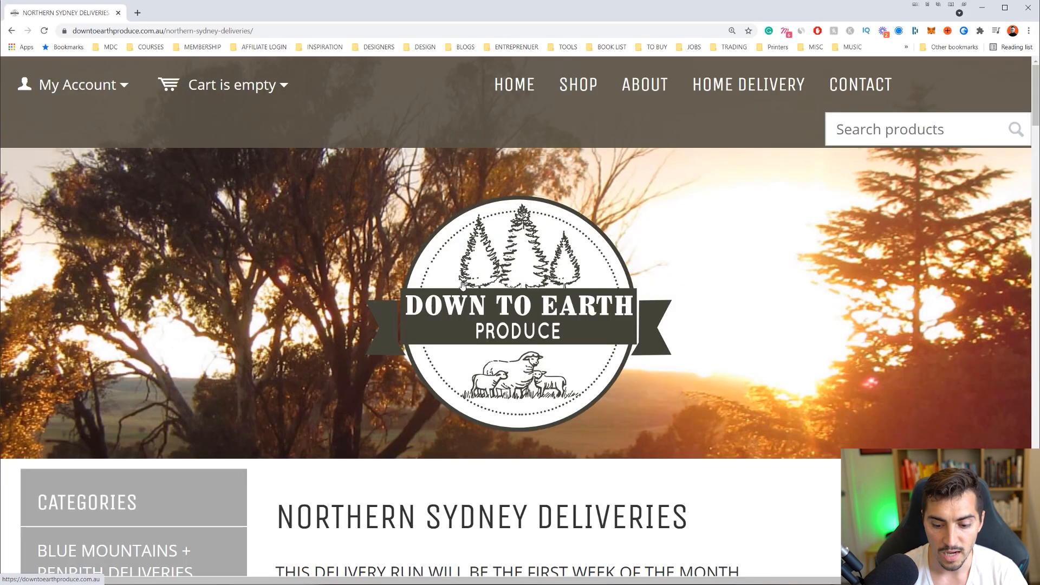
{"action": "key", "text": "Print"}
{"action": "left_click_drag", "start_coordinate": [354, 175], "coordinate": [694, 431]}
{"action": "key", "text": "alt+Tab"}
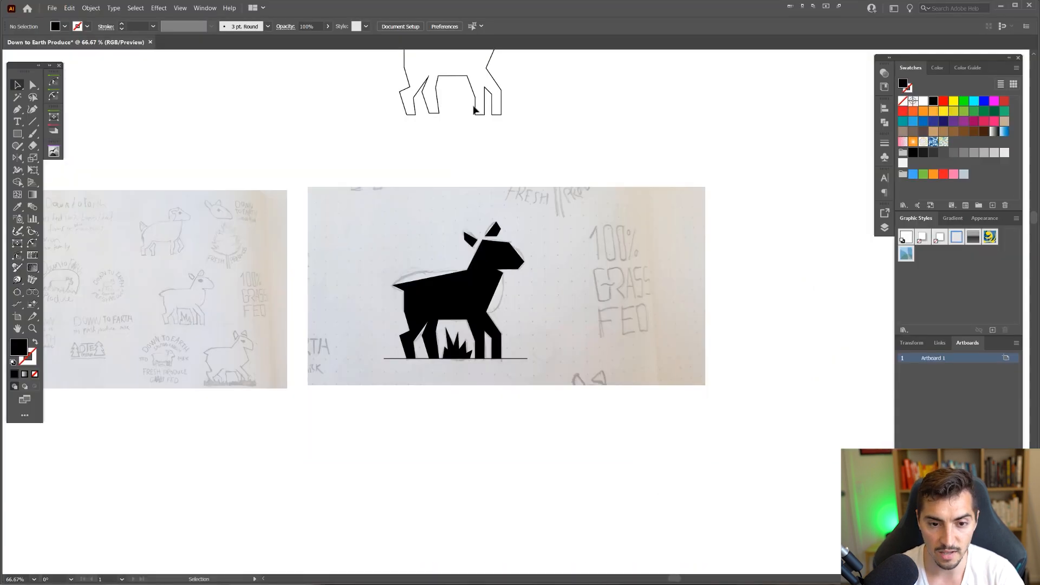
- Paste the captured website logo into the document, place it above the sketch page photo, and deselect it
{"action": "key", "text": "ctrl+v"}
{"action": "scroll", "coordinate": [477, 163], "scroll_direction": "down", "scroll_amount": 2}
{"action": "left_click_drag", "start_coordinate": [546, 264], "coordinate": [404, 154]}
{"action": "scroll", "coordinate": [387, 129], "scroll_direction": "up", "scroll_amount": 2}
{"action": "left_click_drag", "start_coordinate": [477, 172], "coordinate": [449, 172]}
{"action": "left_click_drag", "start_coordinate": [433, 120], "coordinate": [436, 142]}
{"action": "left_click", "coordinate": [487, 157]}
- Turn the traced animal body, ears and grass tuft into black outlines without fill by swapping their fill and stroke
{"action": "left_click_drag", "start_coordinate": [739, 372], "coordinate": [538, 283]}
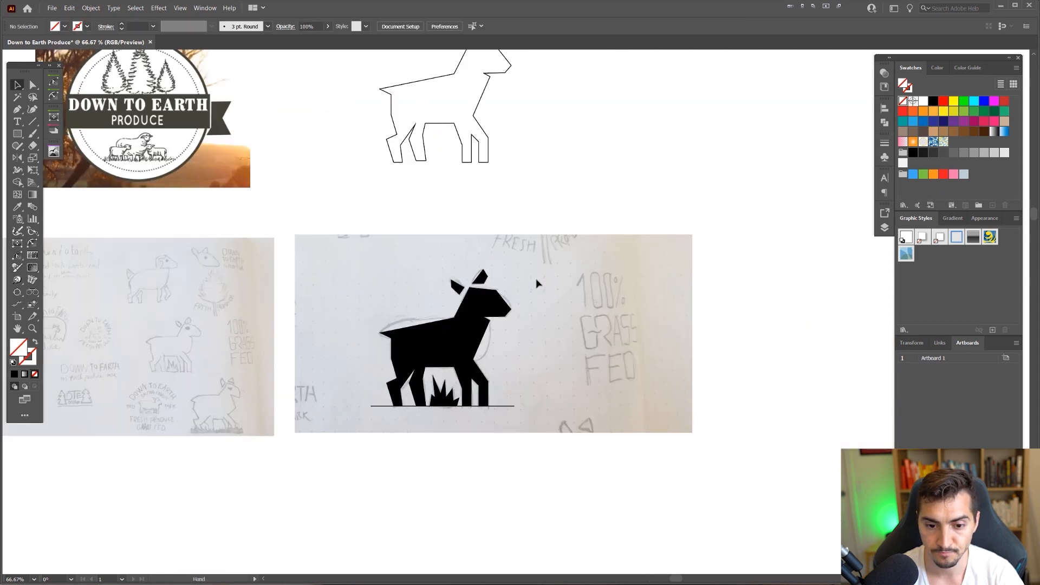
{"action": "scroll", "coordinate": [465, 286], "scroll_direction": "up", "scroll_amount": 1}
{"action": "left_click_drag", "start_coordinate": [395, 230], "coordinate": [722, 380]}
{"action": "left_click_drag", "start_coordinate": [449, 172], "coordinate": [417, 166]}
{"action": "left_click_drag", "start_coordinate": [661, 369], "coordinate": [236, 77]}
{"action": "left_click", "coordinate": [650, 155]}
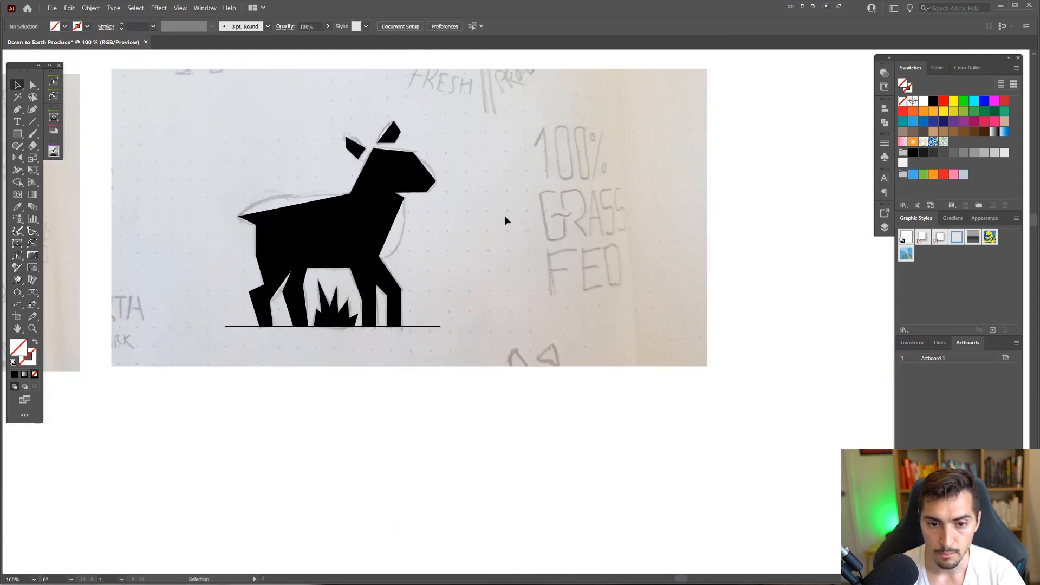
{"action": "scroll", "coordinate": [505, 217], "scroll_direction": "up", "scroll_amount": 1}
{"action": "left_click_drag", "start_coordinate": [455, 195], "coordinate": [734, 246]}
{"action": "left_click_drag", "start_coordinate": [728, 106], "coordinate": [472, 413]}
{"action": "key", "text": "shift+x"}
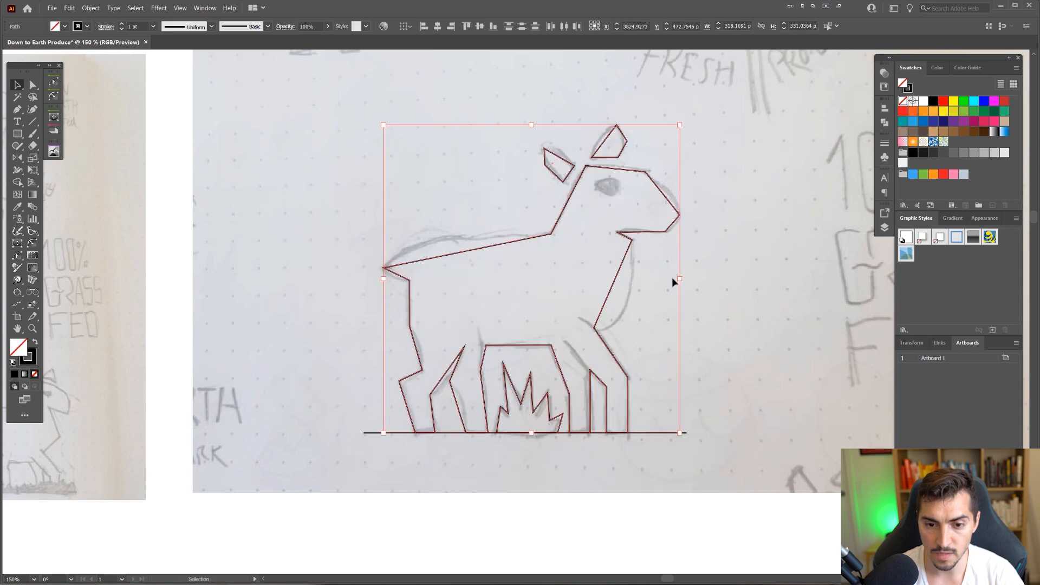
- Swap the fill and stroke of the animal, ears and grass back and forth to compare the solid and outline versions
{"action": "left_click", "coordinate": [679, 266]}
{"action": "left_click_drag", "start_coordinate": [679, 266], "coordinate": [470, 372]}
{"action": "key", "text": "shift+x"}
{"action": "key", "text": "shift+x"}
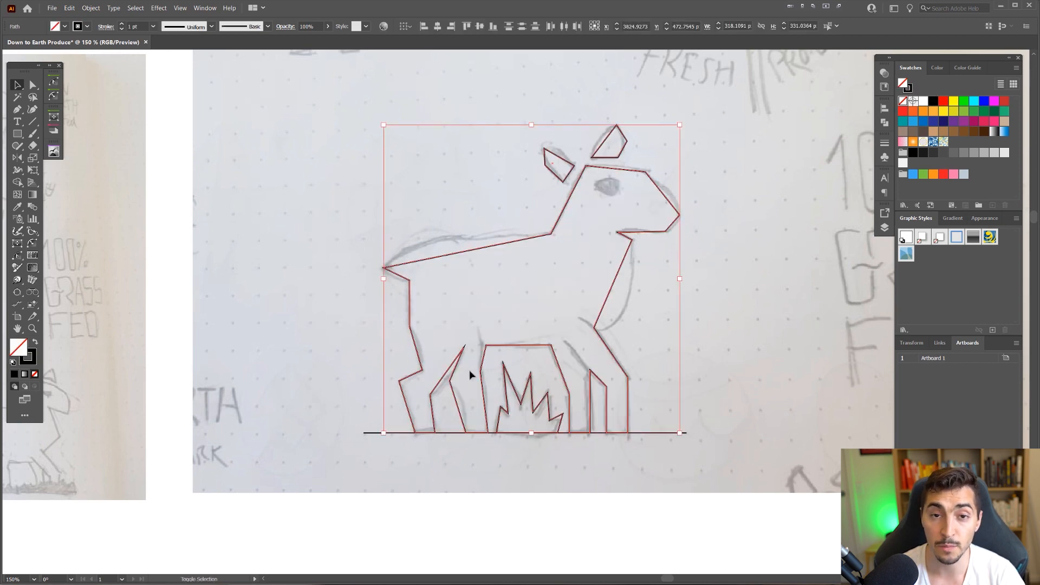
{"action": "key", "text": "shift+x"}
{"action": "key", "text": "shift+x"}
{"action": "key", "text": "shift+x"}
{"action": "key", "text": "shift+x"}
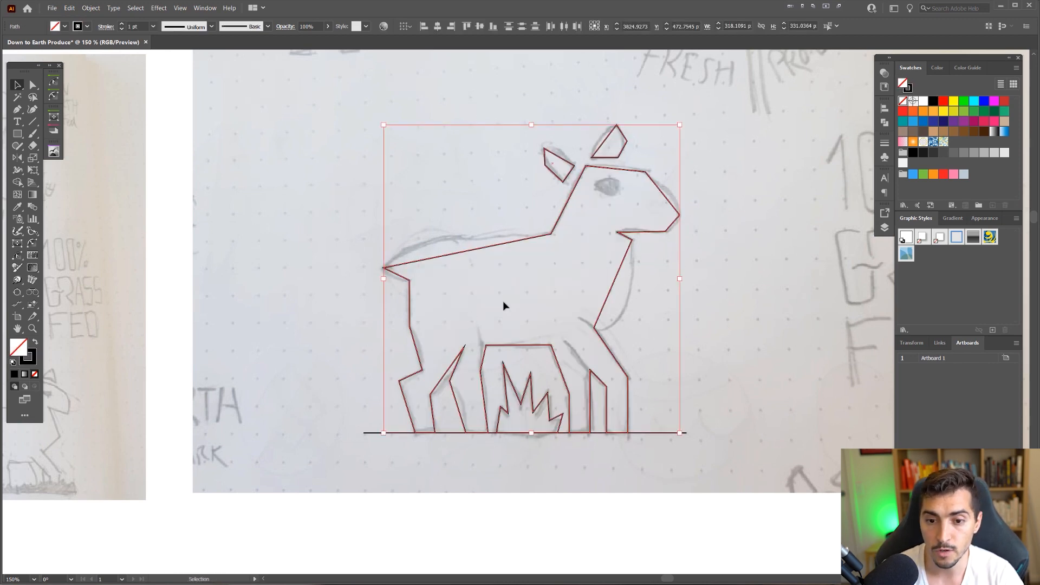
- Deselect the traced shapes and hide all panels to clear the workspace around the drawing
{"action": "left_click", "coordinate": [585, 202]}
{"action": "scroll", "coordinate": [585, 202], "scroll_direction": "up", "scroll_amount": 1}
{"action": "key", "text": "Tab"}
{"action": "scroll", "coordinate": [691, 166], "scroll_direction": "up", "scroll_amount": 1}
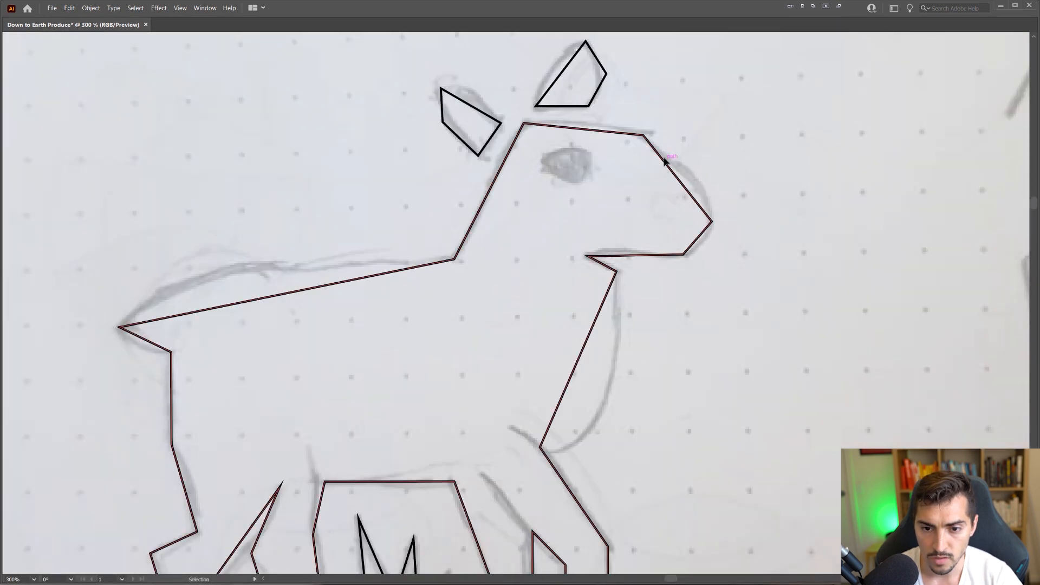
{"action": "scroll", "coordinate": [645, 97], "scroll_direction": "down", "scroll_amount": 1}
{"action": "scroll", "coordinate": [607, 254], "scroll_direction": "down", "scroll_amount": 2}
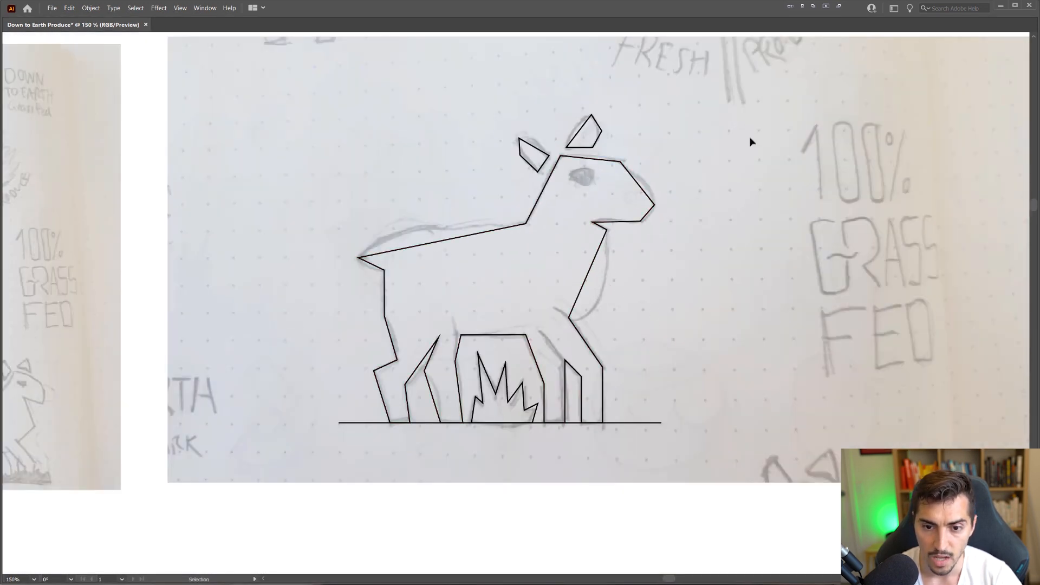
- Give the animal body a solid black fill without stroke, and place a copy of the animal and grass beside the upper outline version
{"action": "left_click", "coordinate": [603, 187]}
{"action": "key", "text": "shift+x"}
{"action": "scroll", "coordinate": [724, 196], "scroll_direction": "down", "scroll_amount": 2}
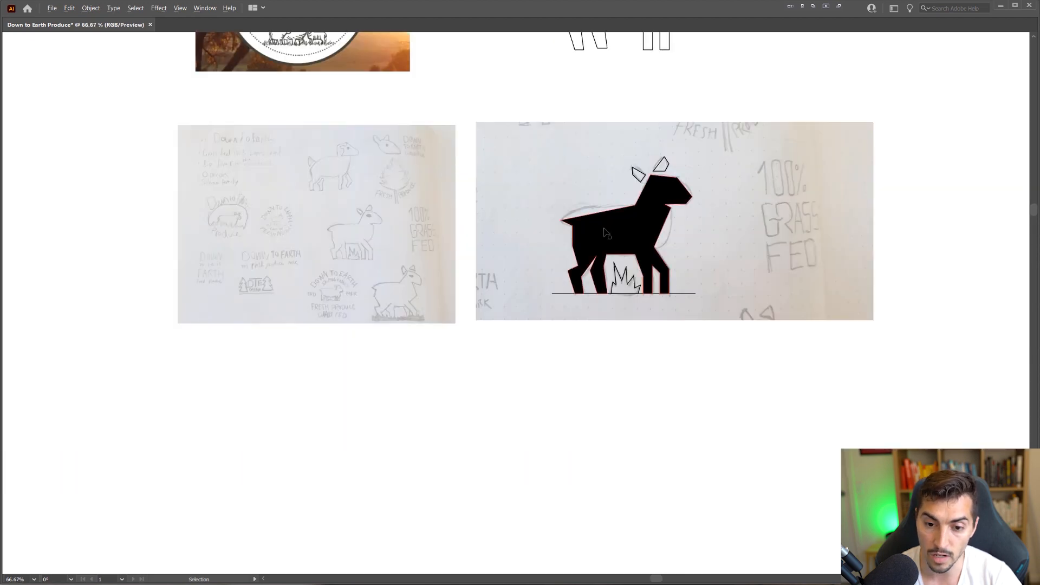
{"action": "scroll", "coordinate": [605, 232], "scroll_direction": "up", "scroll_amount": 3}
{"action": "scroll", "coordinate": [483, 216], "scroll_direction": "down", "scroll_amount": 4}
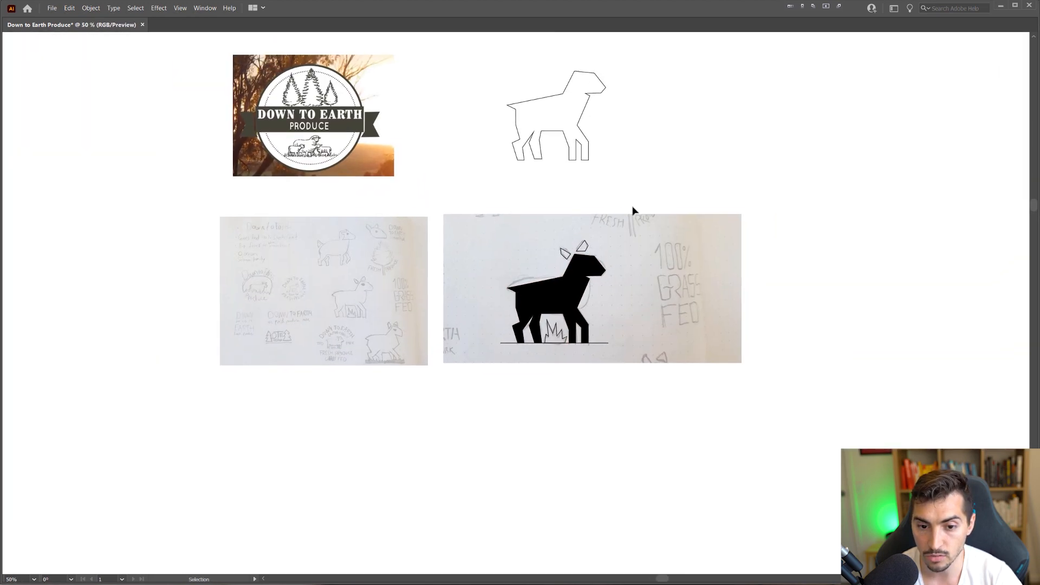
{"action": "left_click_drag", "start_coordinate": [554, 309], "coordinate": [680, 123]}
{"action": "left_click", "coordinate": [791, 194]}
- Swap the traced body on the sketch back to a black outline without fill and deselect it
{"action": "scroll", "coordinate": [619, 265], "scroll_direction": "up", "scroll_amount": 4}
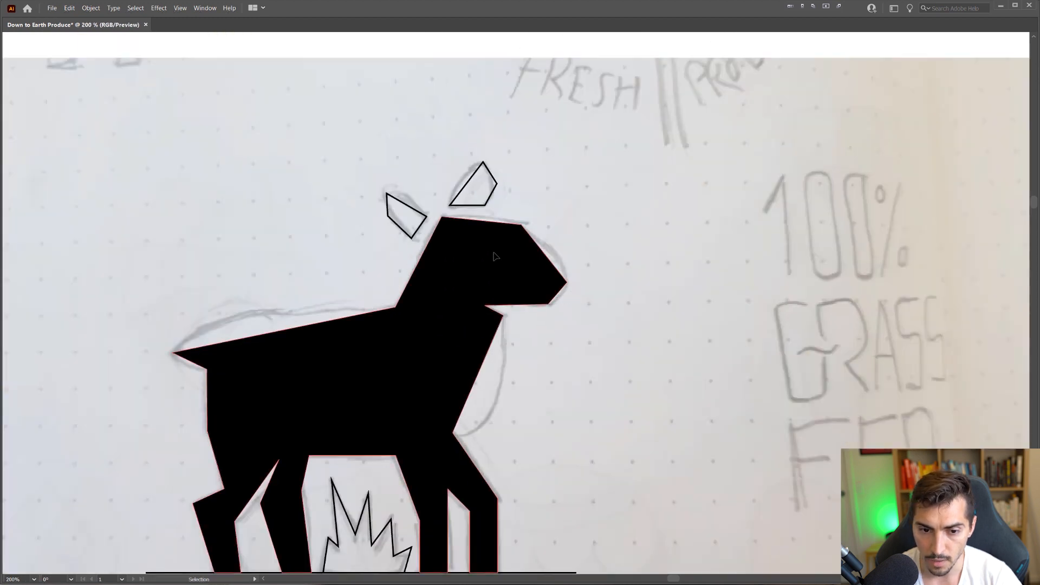
{"action": "left_click", "coordinate": [492, 255]}
{"action": "key", "text": "shift+x"}
{"action": "left_click", "coordinate": [534, 193]}
- Draw a circle over the sketched eye on the animal's head
{"action": "key", "text": "p"}
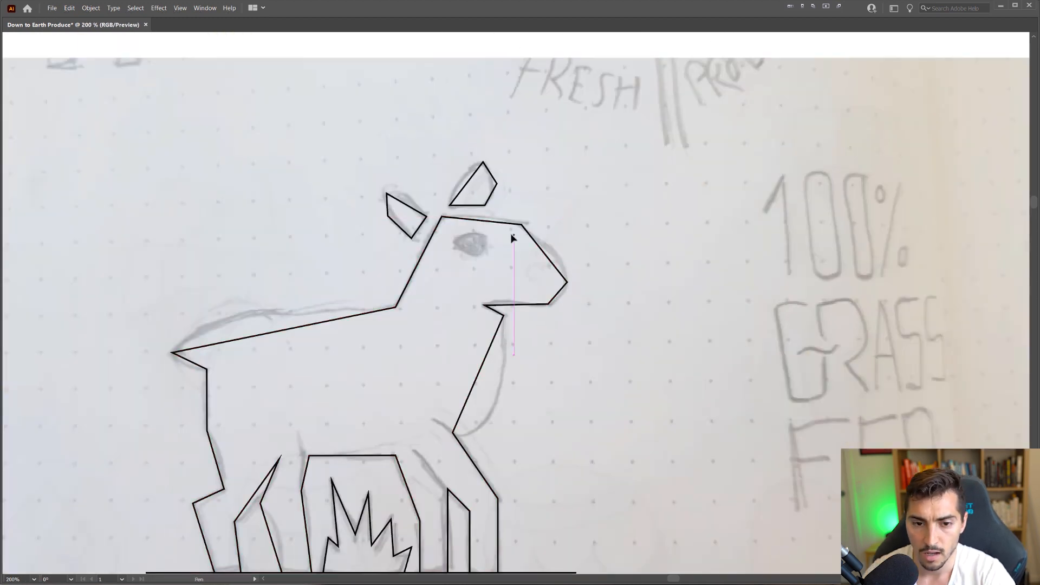
{"action": "scroll", "coordinate": [489, 222], "scroll_direction": "up", "scroll_amount": 2}
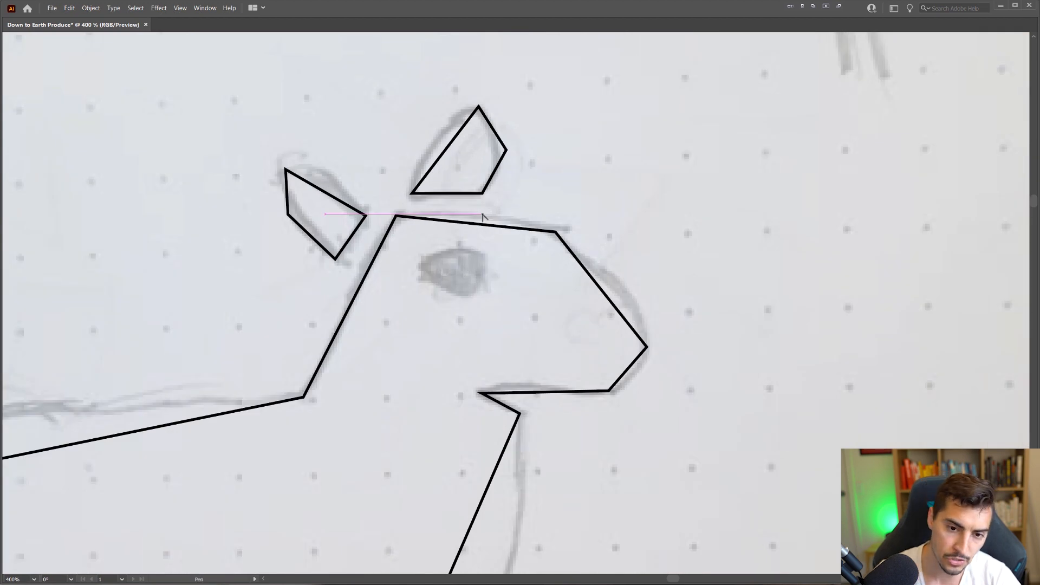
{"action": "scroll", "coordinate": [476, 238], "scroll_direction": "up", "scroll_amount": 2}
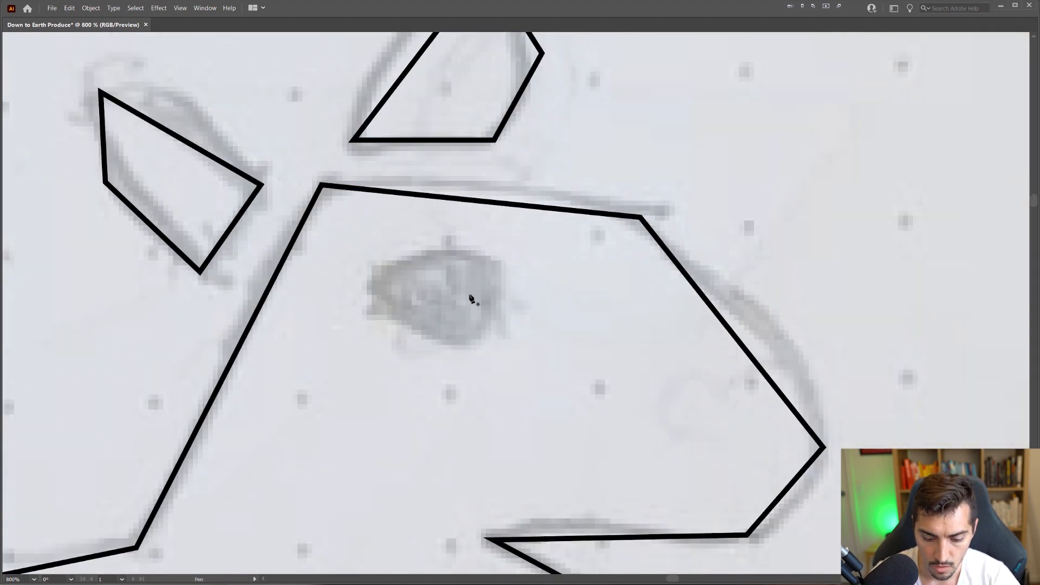
{"action": "left_click_drag", "start_coordinate": [449, 296], "coordinate": [496, 348]}
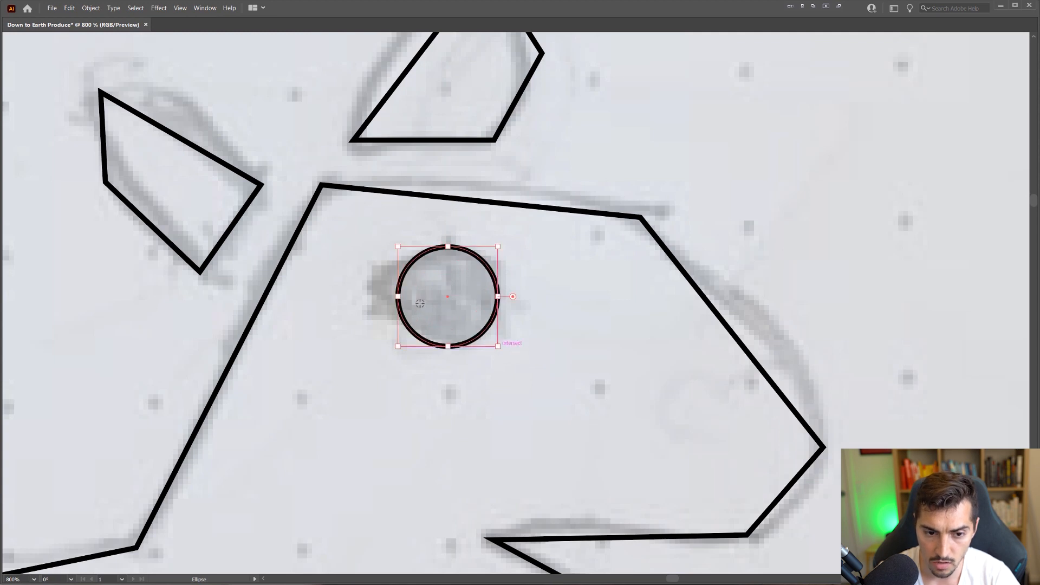
- Pull the circle's left anchor outward and slightly up into a teardrop eye shape, and fill it solid black
{"action": "left_click", "coordinate": [397, 297], "text": "ctrl"}
{"action": "scroll", "coordinate": [388, 302], "scroll_direction": "up", "scroll_amount": 2}
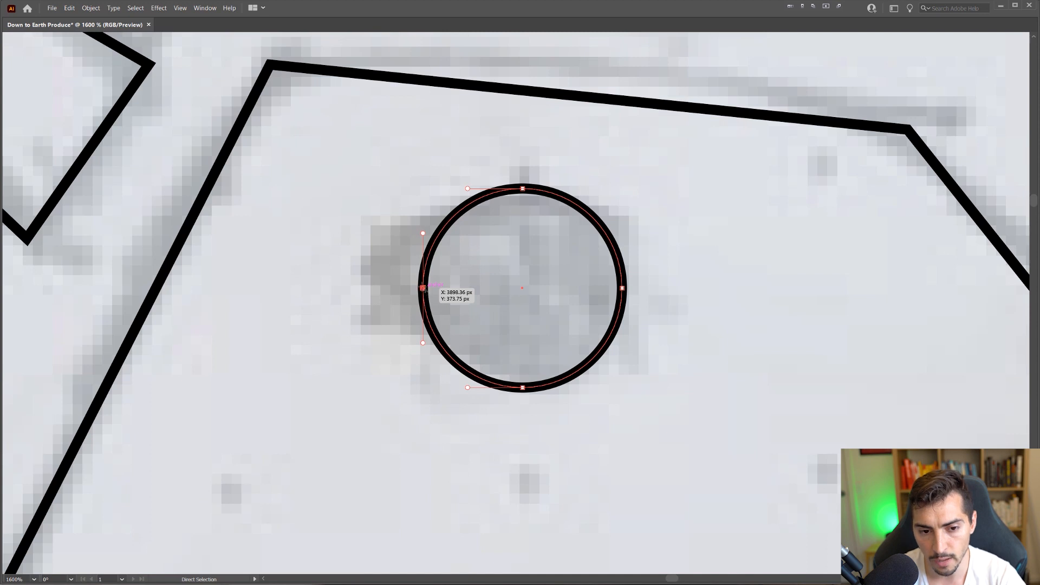
{"action": "left_click_drag", "start_coordinate": [423, 288], "coordinate": [349, 273]}
{"action": "scroll", "coordinate": [685, 272], "scroll_direction": "down", "scroll_amount": 6}
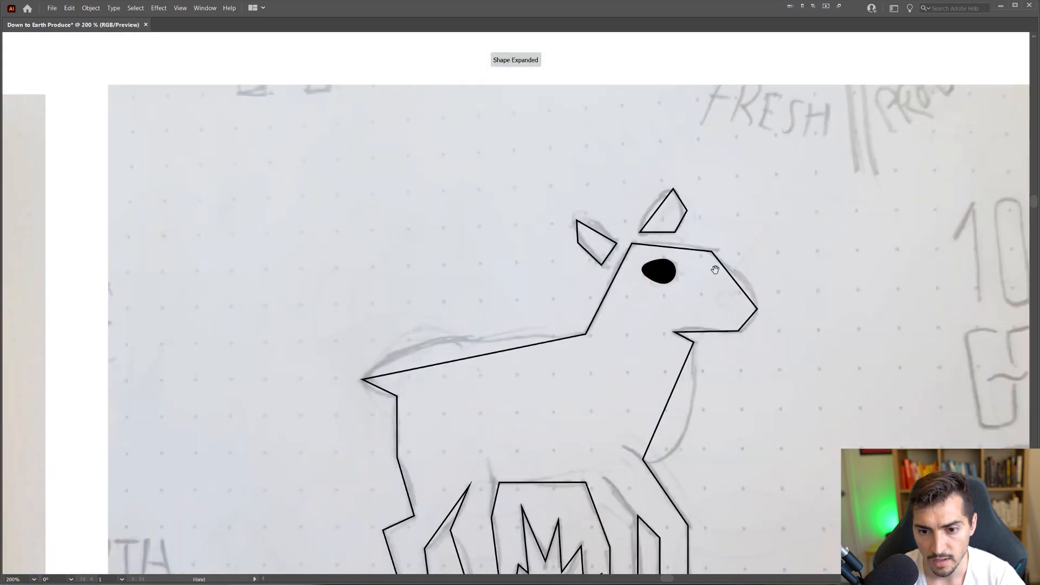
- Scale the black eye down slightly within the sketched eye and deselect it
{"action": "left_click_drag", "start_coordinate": [715, 270], "coordinate": [601, 276]}
{"action": "scroll", "coordinate": [570, 280], "scroll_direction": "up", "scroll_amount": 4}
{"action": "key", "text": "v"}
{"action": "left_click_drag", "start_coordinate": [542, 228], "coordinate": [528, 238]}
{"action": "left_click", "coordinate": [545, 235]}
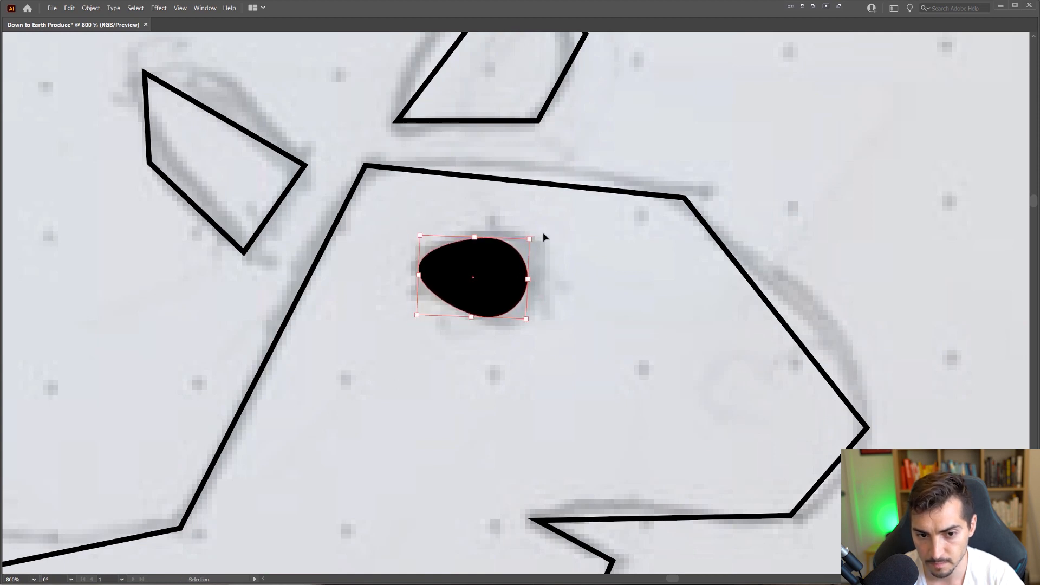
- Shorten the eye by moving its pointed left anchor slightly to the right, keep the eye in its place, and deselect it
{"action": "scroll", "coordinate": [545, 234], "scroll_direction": "down", "scroll_amount": 7}
{"action": "scroll", "coordinate": [576, 239], "scroll_direction": "up", "scroll_amount": 5}
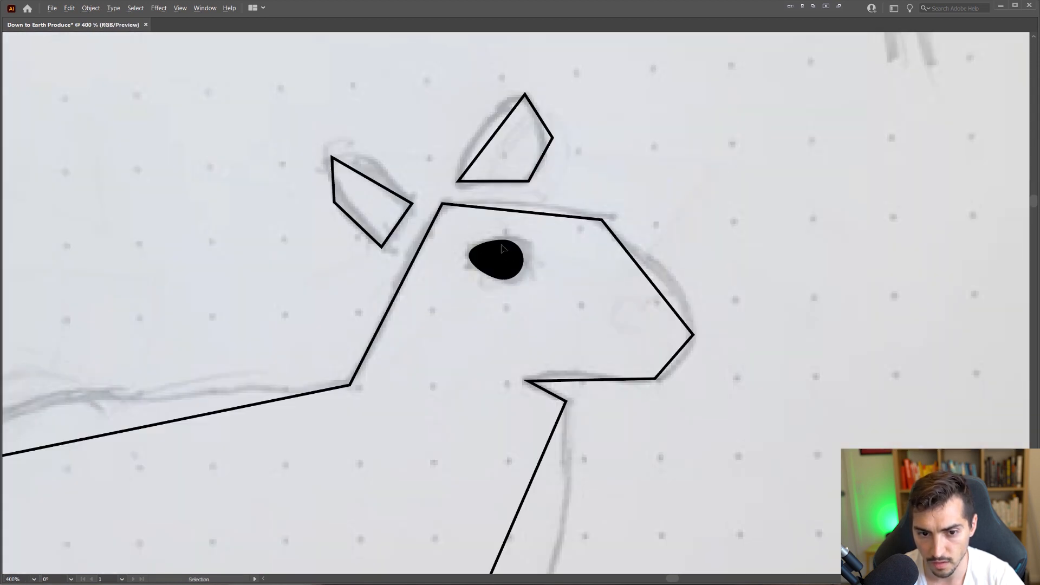
{"action": "left_click", "coordinate": [501, 246]}
{"action": "key", "text": "a"}
{"action": "left_click", "coordinate": [468, 255]}
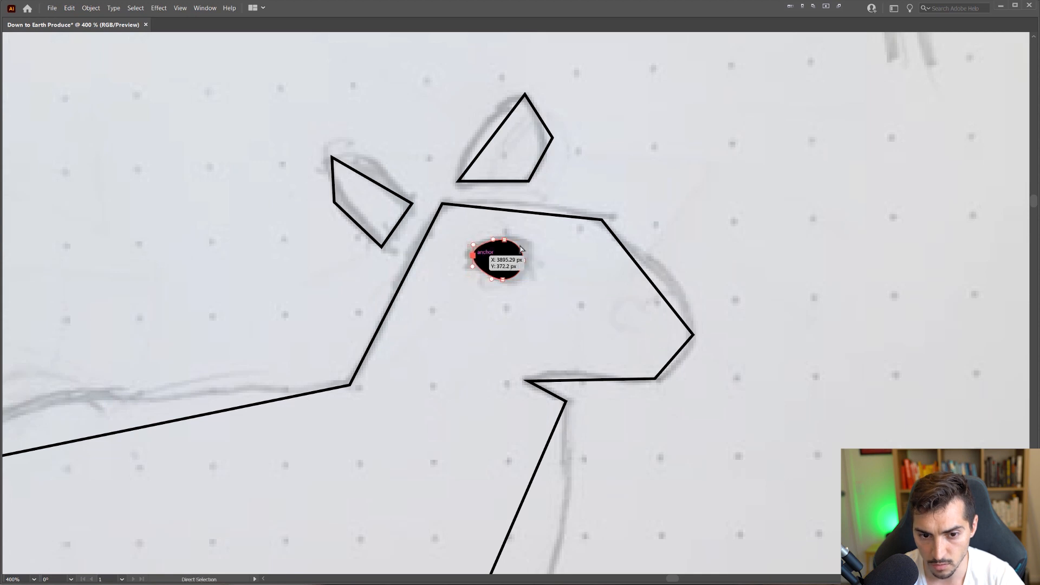
{"action": "scroll", "coordinate": [596, 246], "scroll_direction": "down", "scroll_amount": 5}
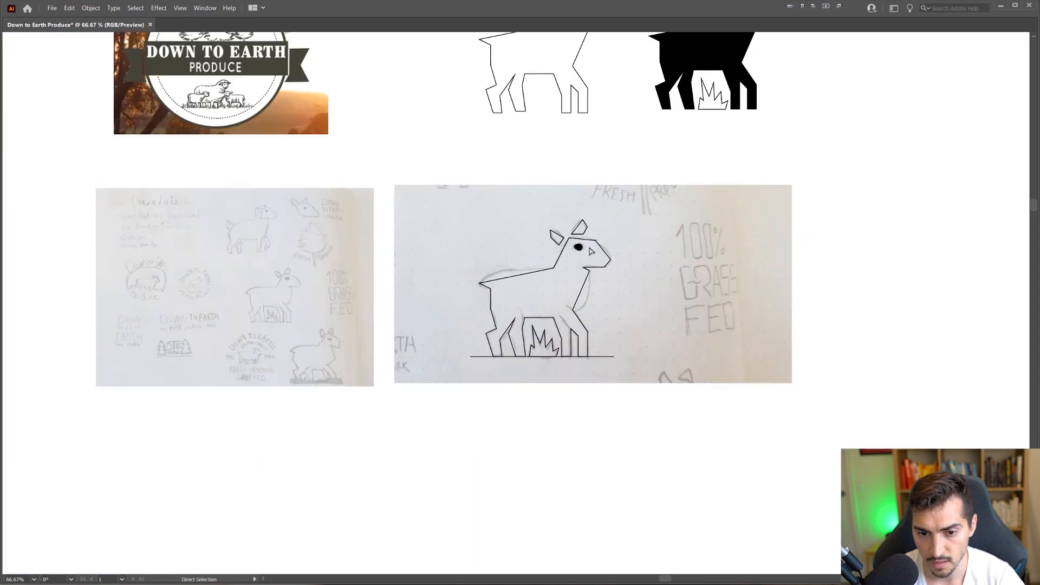
{"action": "scroll", "coordinate": [591, 252], "scroll_direction": "up", "scroll_amount": 5}
{"action": "left_click_drag", "start_coordinate": [545, 242], "coordinate": [576, 268]}
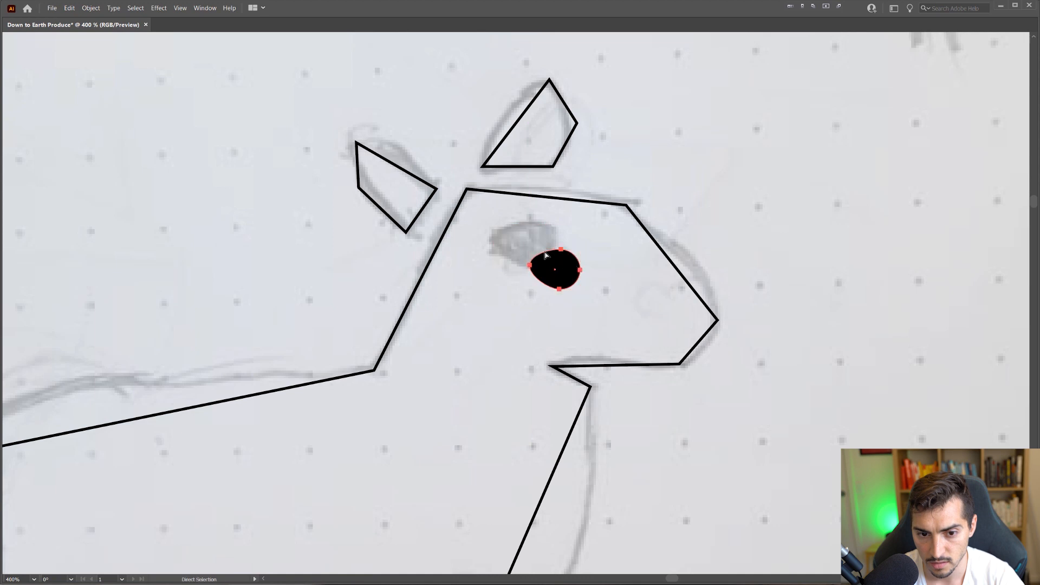
{"action": "key", "text": "ctrl+z"}
{"action": "key", "text": "v"}
{"action": "left_click", "coordinate": [557, 235]}
{"action": "scroll", "coordinate": [557, 235], "scroll_direction": "down", "scroll_amount": 2}
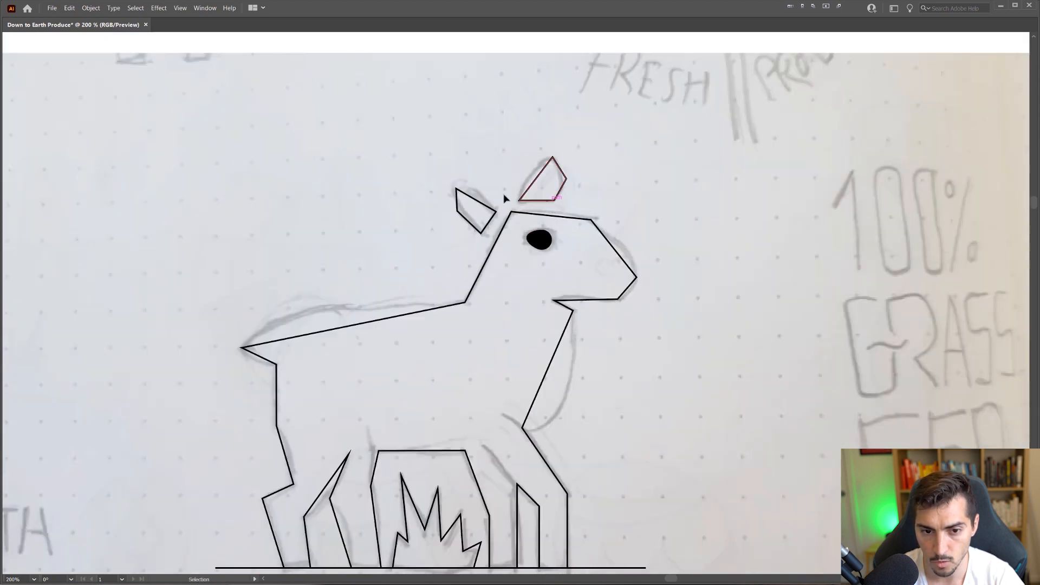
- Bend the rear ear's upper edge and short left edge outward into curves with the Anchor Point tool, following the sketch
{"action": "scroll", "coordinate": [494, 188], "scroll_direction": "up", "scroll_amount": 4}
{"action": "scroll", "coordinate": [493, 184], "scroll_direction": "down", "scroll_amount": 3}
{"action": "left_click_drag", "start_coordinate": [471, 183], "coordinate": [498, 197]}
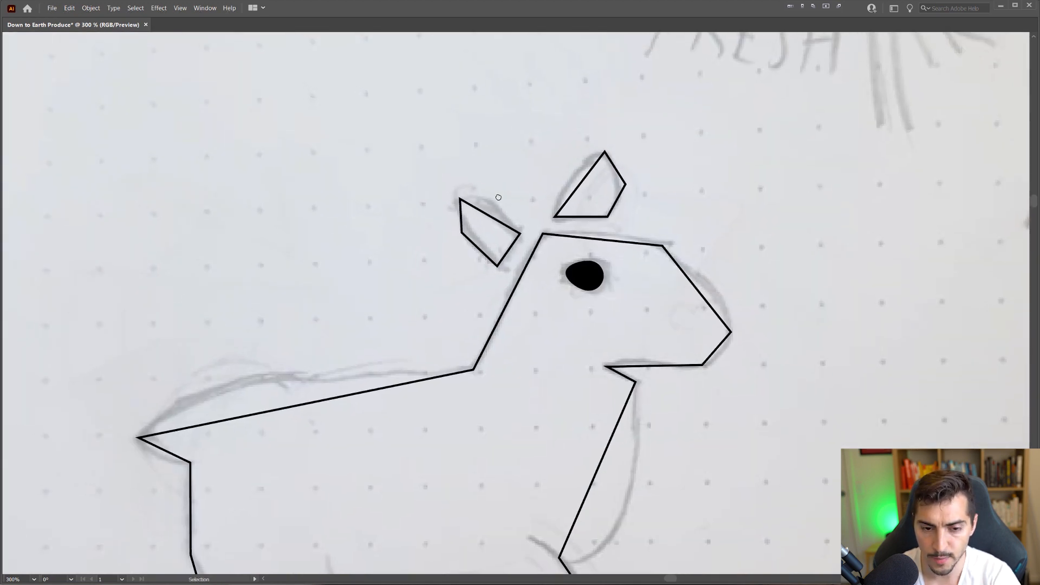
{"action": "scroll", "coordinate": [491, 215], "scroll_direction": "up", "scroll_amount": 3}
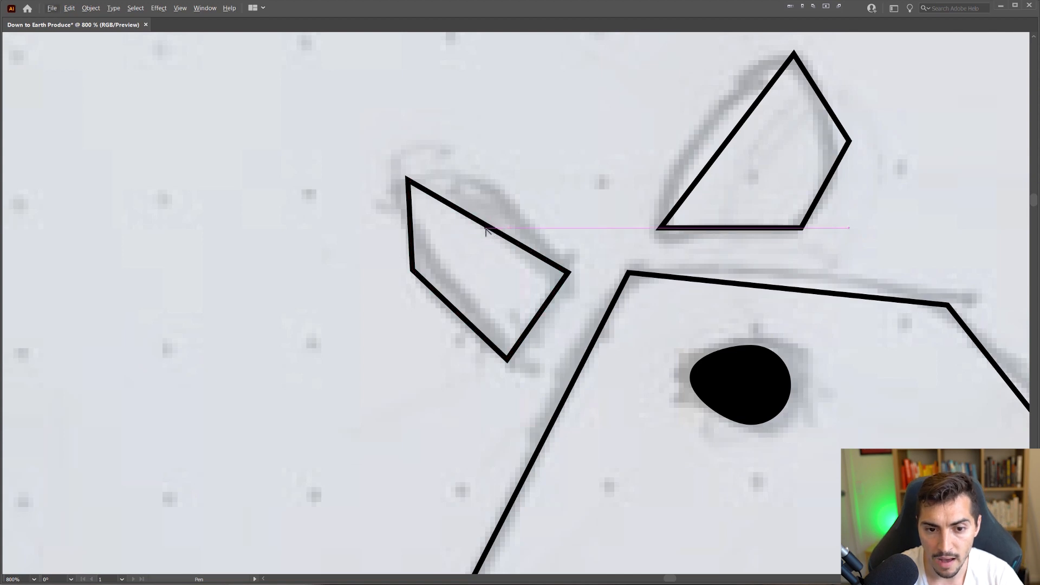
{"action": "scroll", "coordinate": [491, 225], "scroll_direction": "up", "scroll_amount": 3}
{"action": "scroll", "coordinate": [468, 221], "scroll_direction": "down", "scroll_amount": 1}
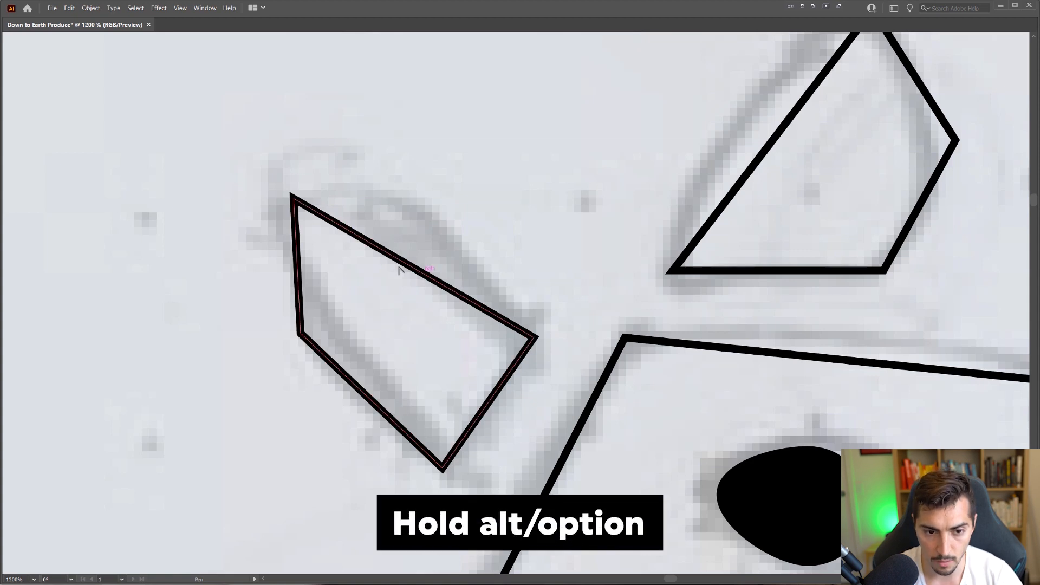
{"action": "key", "text": "alt"}
{"action": "mouse_move", "coordinate": [403, 265]}
{"action": "left_mouse_down"}
{"action": "mouse_move", "coordinate": [411, 242]}
{"action": "mouse_move", "coordinate": [392, 268]}
{"action": "mouse_move", "coordinate": [455, 170]}
{"action": "mouse_move", "coordinate": [374, 336]}
{"action": "mouse_move", "coordinate": [469, 137]}
{"action": "mouse_move", "coordinate": [476, 153]}
{"action": "mouse_move", "coordinate": [458, 213]}
{"action": "mouse_move", "coordinate": [411, 250]}
{"action": "mouse_move", "coordinate": [458, 243]}
{"action": "mouse_move", "coordinate": [430, 237]}
{"action": "mouse_move", "coordinate": [420, 246]}
{"action": "left_mouse_up"}
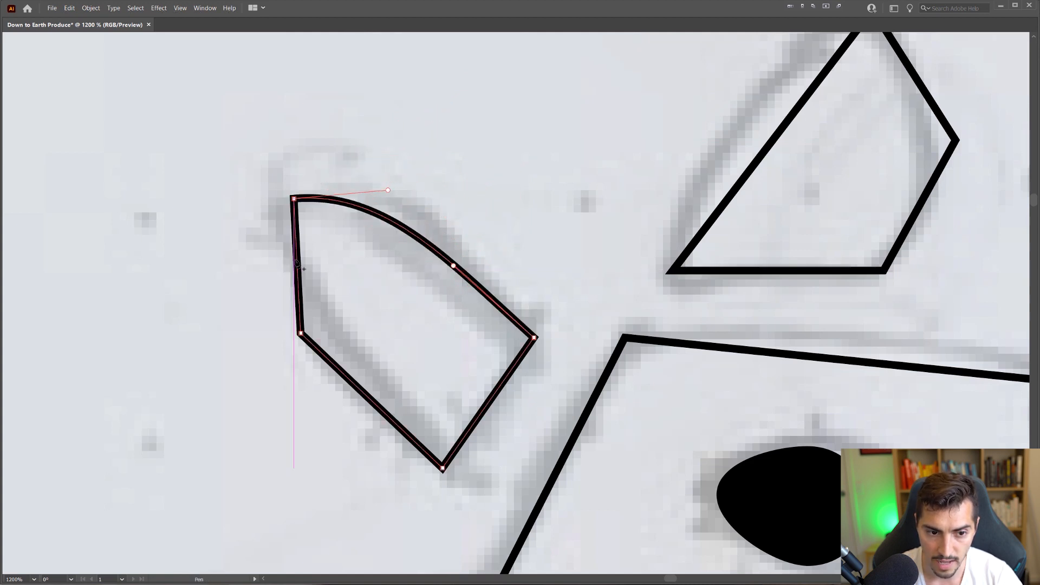
{"action": "left_click_drag", "start_coordinate": [297, 266], "coordinate": [278, 266]}
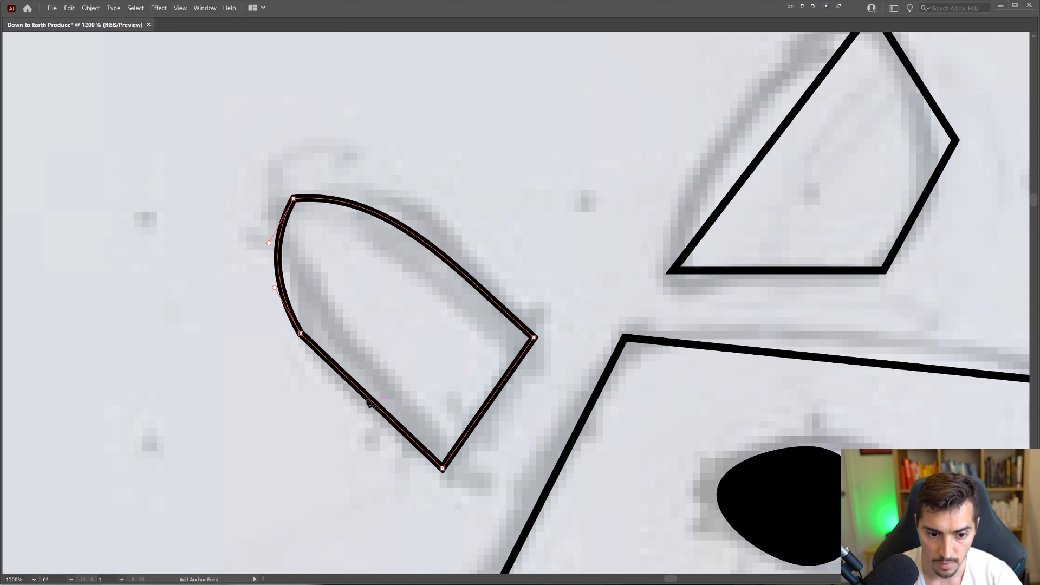
- Bend the front ear's long left edge and upper right edge outward into curves, and deselect the ear
{"action": "scroll", "coordinate": [363, 374], "scroll_direction": "down", "scroll_amount": 5}
{"action": "scroll", "coordinate": [380, 366], "scroll_direction": "up", "scroll_amount": 3}
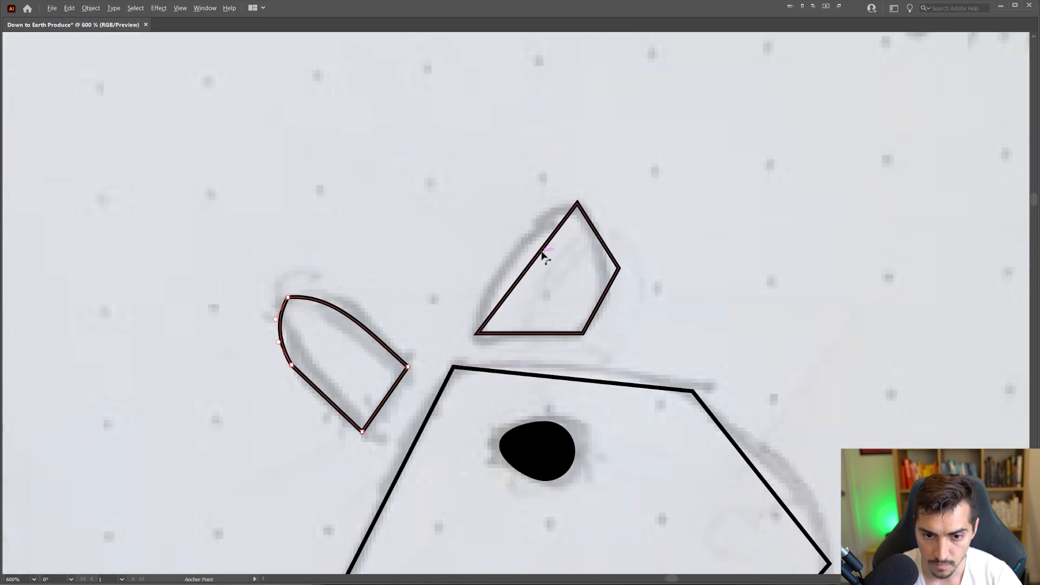
{"action": "left_click_drag", "start_coordinate": [541, 251], "coordinate": [519, 241]}
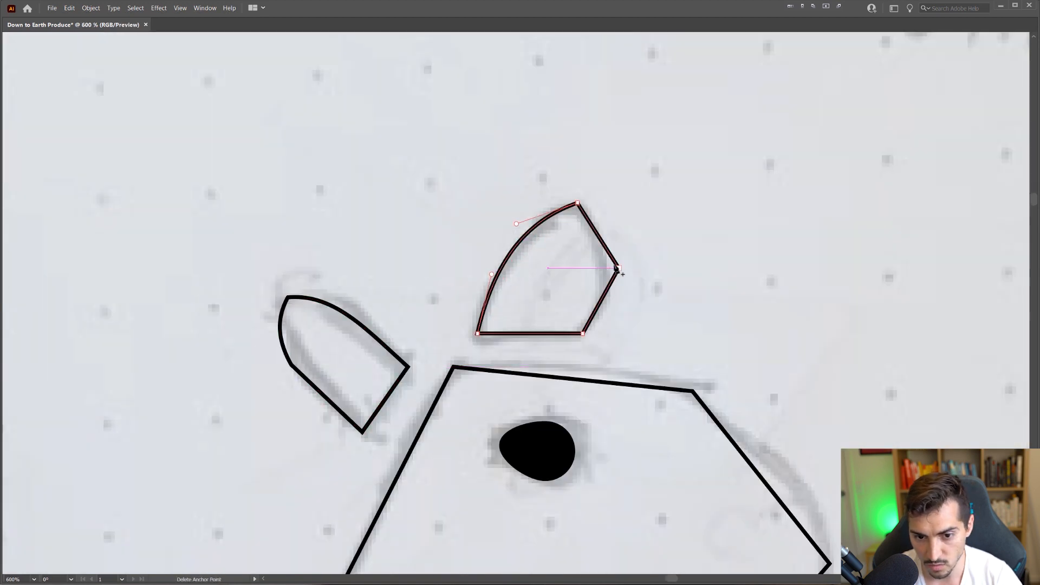
{"action": "left_click_drag", "start_coordinate": [600, 239], "coordinate": [619, 210]}
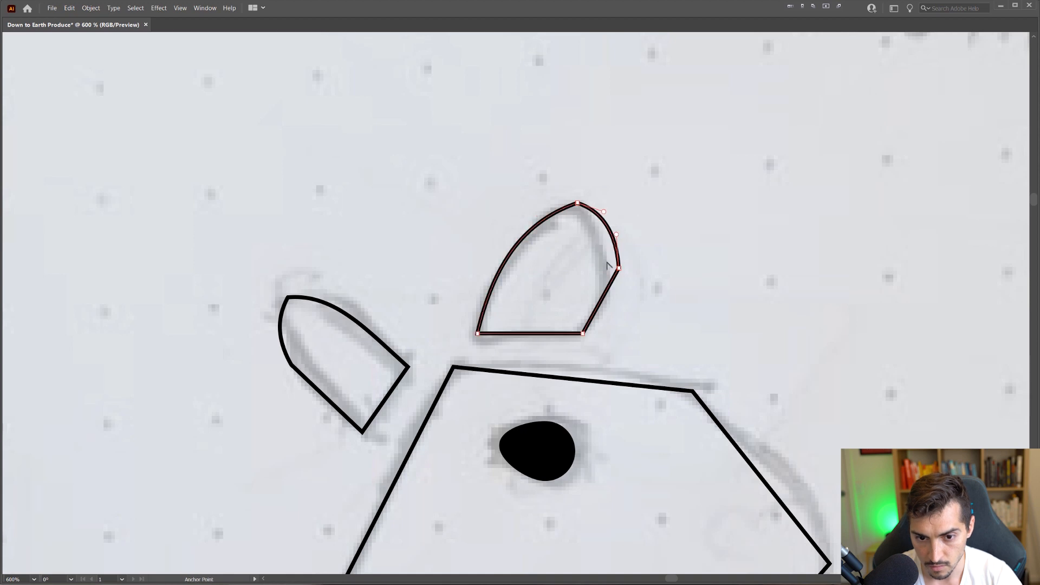
{"action": "scroll", "coordinate": [627, 320], "scroll_direction": "down", "scroll_amount": 3}
{"action": "key", "text": "v"}
{"action": "left_click", "coordinate": [654, 286]}
{"action": "scroll", "coordinate": [662, 287], "scroll_direction": "down", "scroll_amount": 2}
{"action": "scroll", "coordinate": [627, 299], "scroll_direction": "up", "scroll_amount": 5}
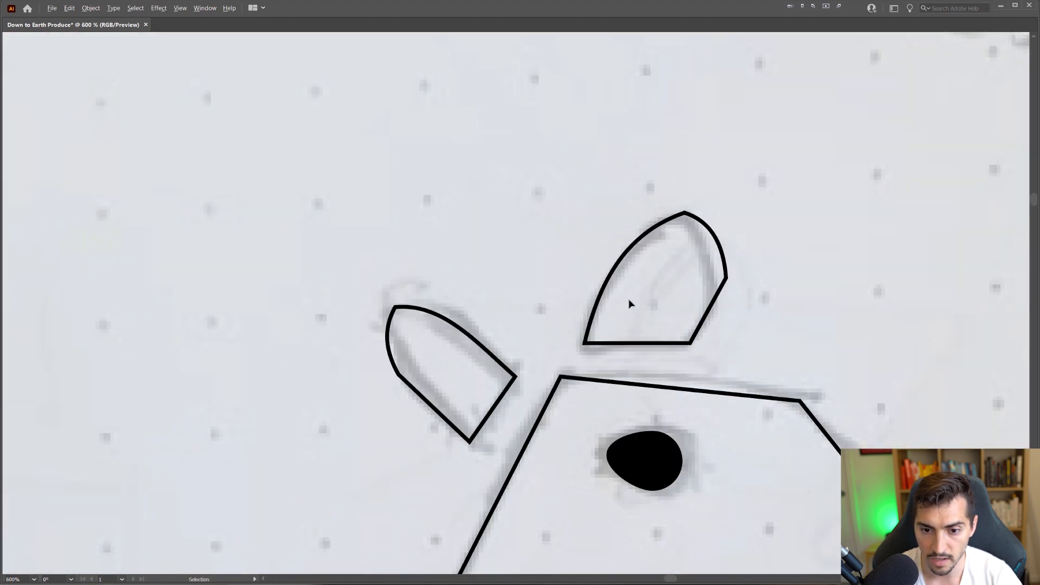
- Narrow the front ear by nudging its two right-hand anchor points to the left
{"action": "left_click_drag", "start_coordinate": [678, 355], "coordinate": [673, 356]}
{"action": "key", "text": "Left"}
{"action": "key", "text": "Left"}
{"action": "key", "text": "Left"}
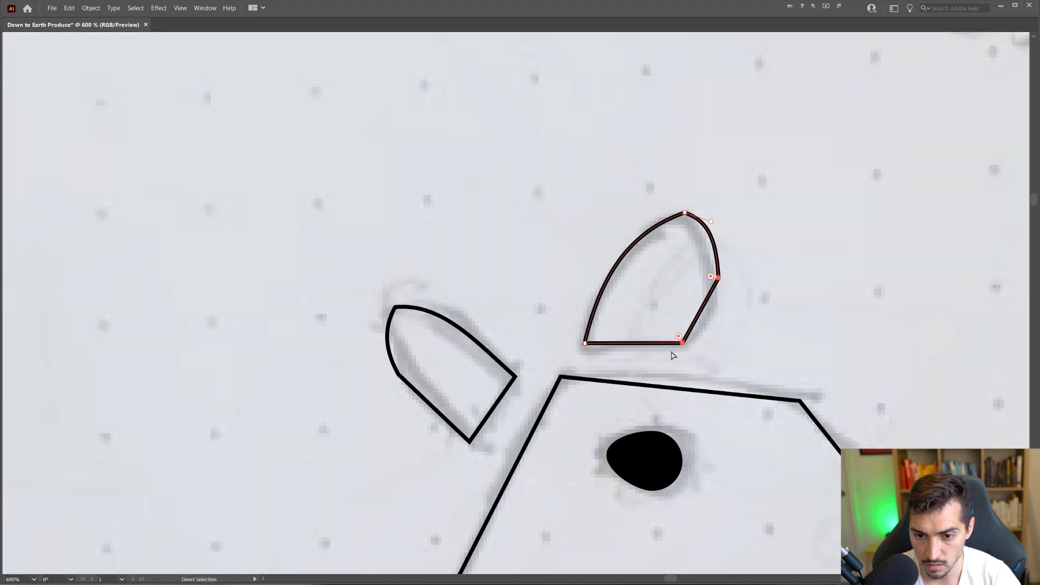
{"action": "scroll", "coordinate": [716, 279], "scroll_direction": "up", "scroll_amount": 4}
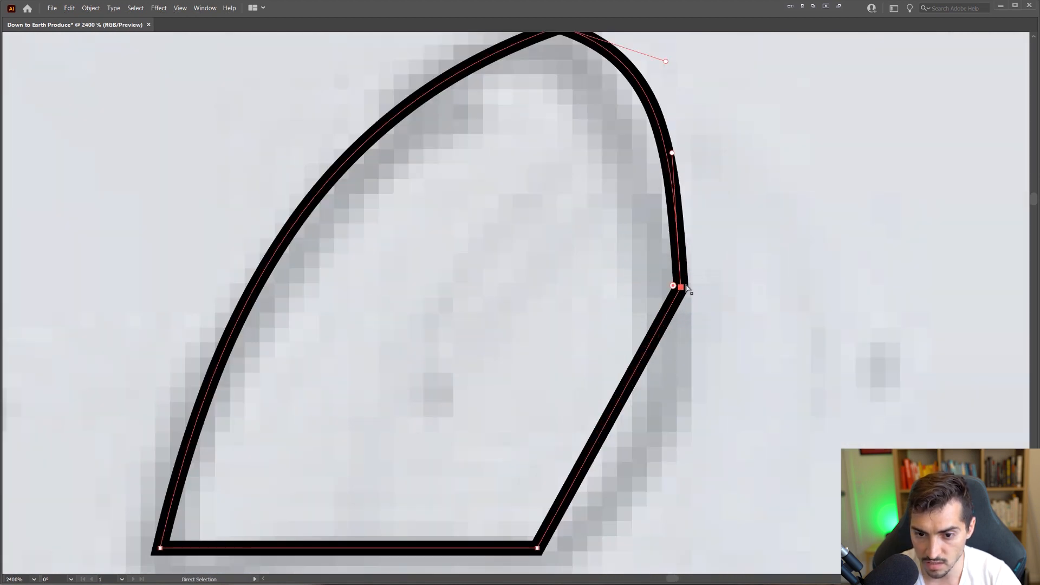
- Round the front ear's sharp right-hand corner into a soft curve, and deselect the ear
{"action": "left_click_drag", "start_coordinate": [672, 286], "coordinate": [44, 283]}
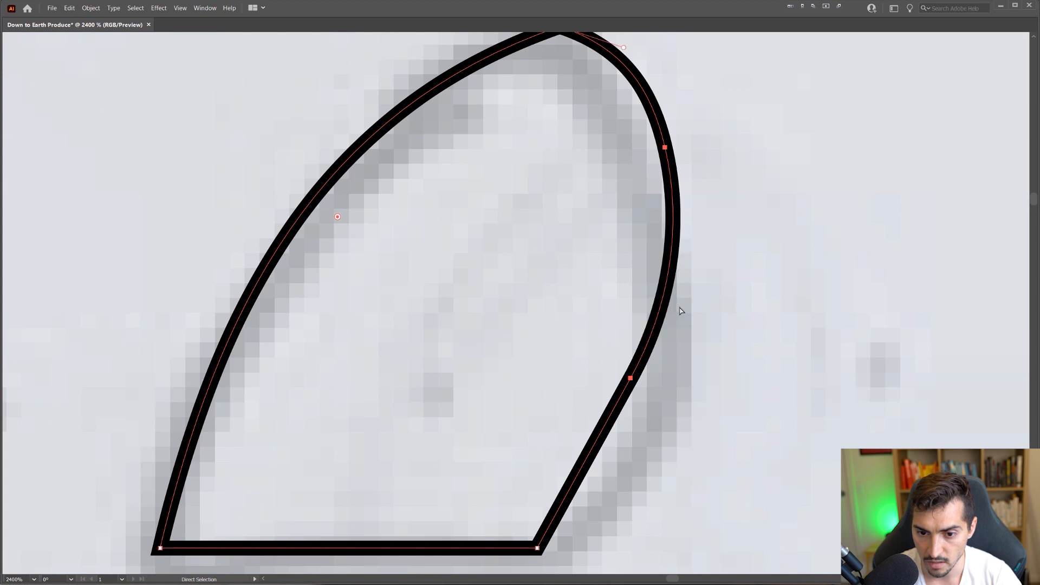
{"action": "scroll", "coordinate": [708, 230], "scroll_direction": "down", "scroll_amount": 3}
{"action": "left_click", "coordinate": [640, 224]}
{"action": "scroll", "coordinate": [677, 230], "scroll_direction": "down", "scroll_amount": 5}
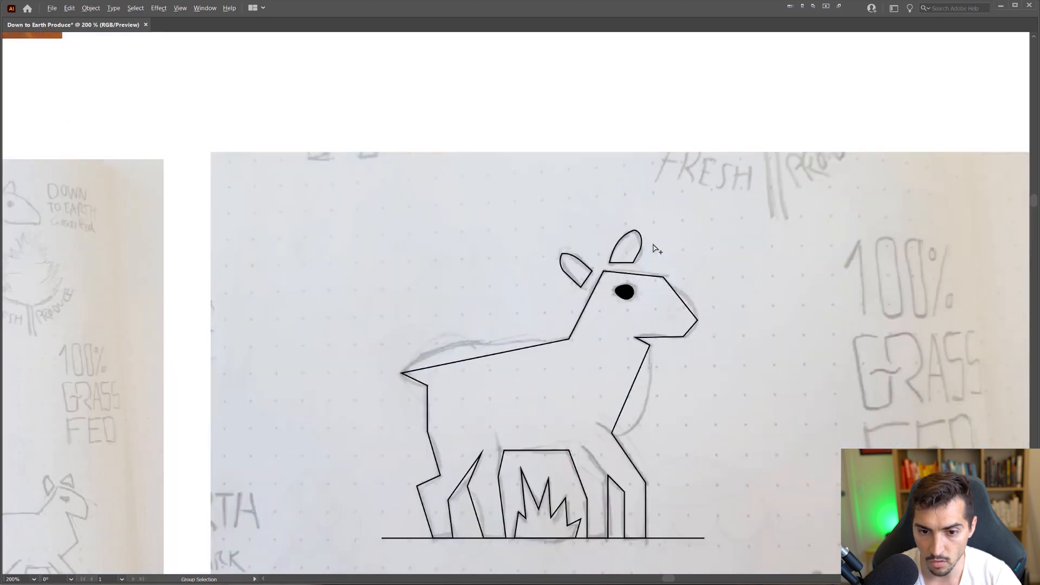
- Narrow the front ear further by shifting its tip and right-hand anchor points slightly to the left
{"action": "scroll", "coordinate": [700, 236], "scroll_direction": "up", "scroll_amount": 5}
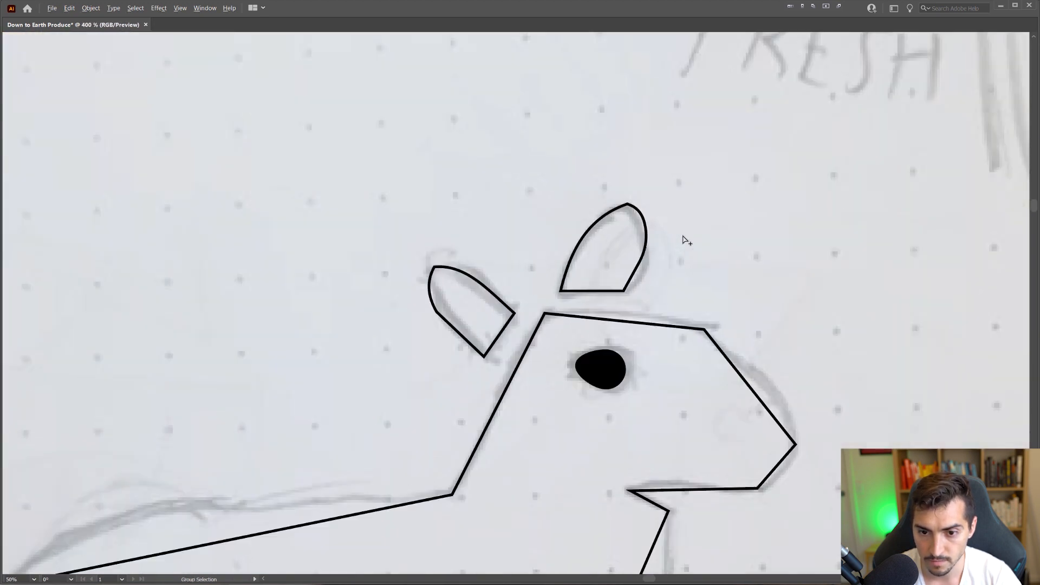
{"action": "left_click", "coordinate": [646, 259]}
{"action": "left_click", "coordinate": [680, 235]}
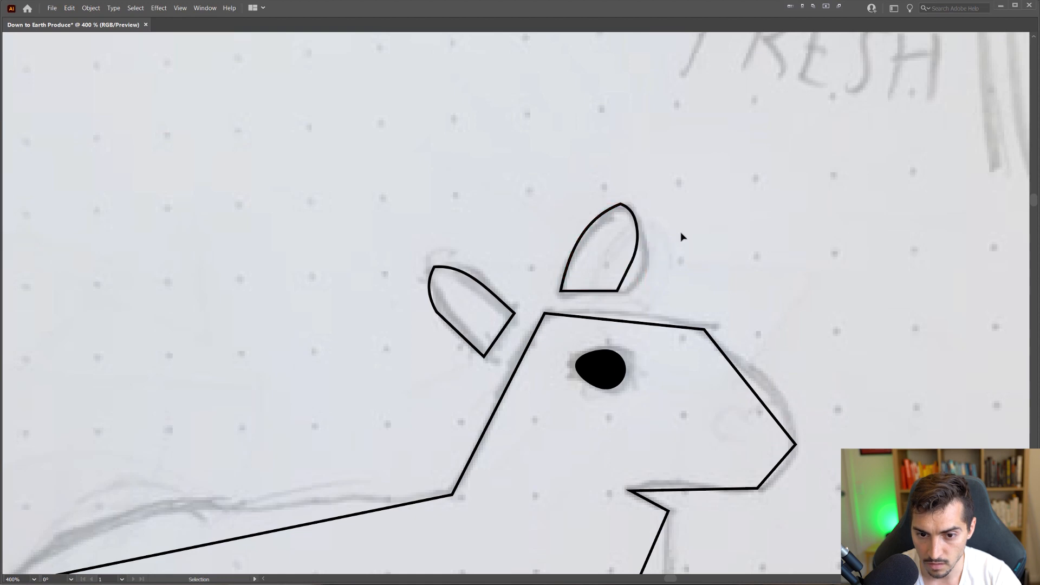
{"action": "scroll", "coordinate": [684, 236], "scroll_direction": "down", "scroll_amount": 3}
{"action": "scroll", "coordinate": [681, 233], "scroll_direction": "up", "scroll_amount": 5}
{"action": "left_click", "coordinate": [587, 200]}
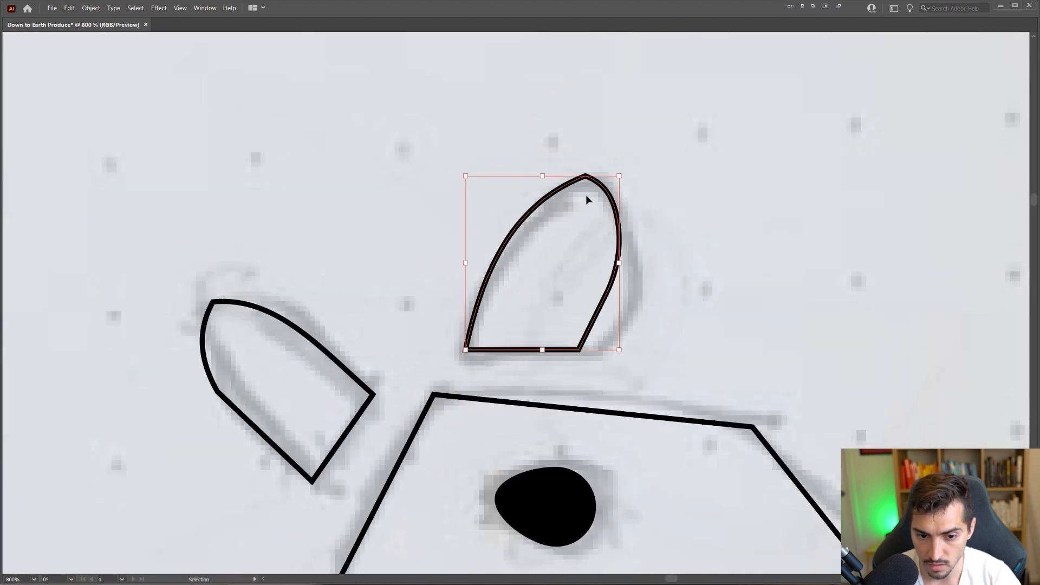
- Round the rear ear's lower left corner so its short curved edge flows smoothly into the long lower edge
{"action": "scroll", "coordinate": [418, 248], "scroll_direction": "down", "scroll_amount": 3}
{"action": "left_click", "coordinate": [355, 305]}
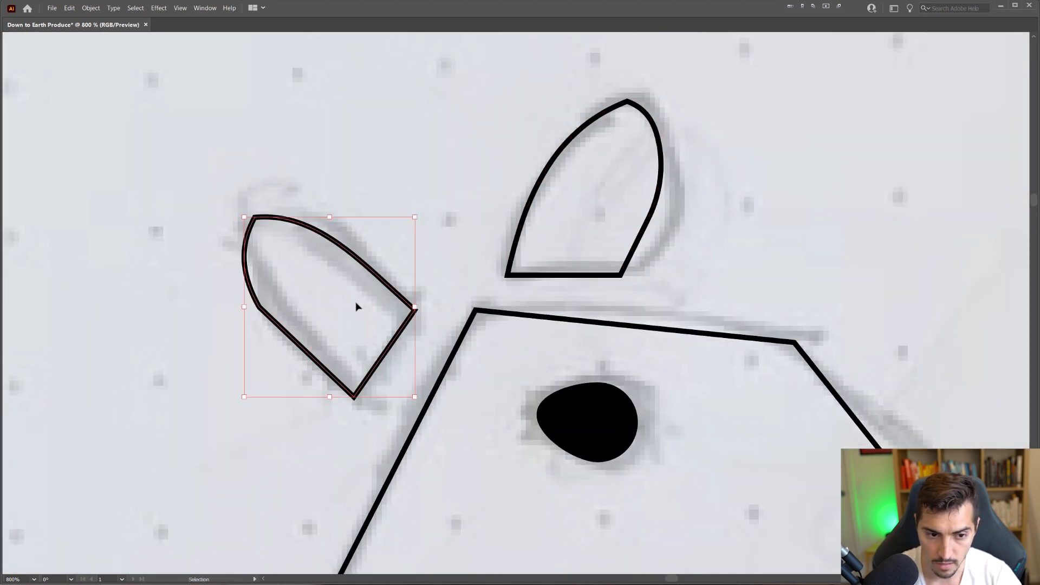
{"action": "key", "text": "a"}
{"action": "left_click_drag", "start_coordinate": [320, 297], "coordinate": [234, 328]}
{"action": "scroll", "coordinate": [234, 327], "scroll_direction": "up", "scroll_amount": 2}
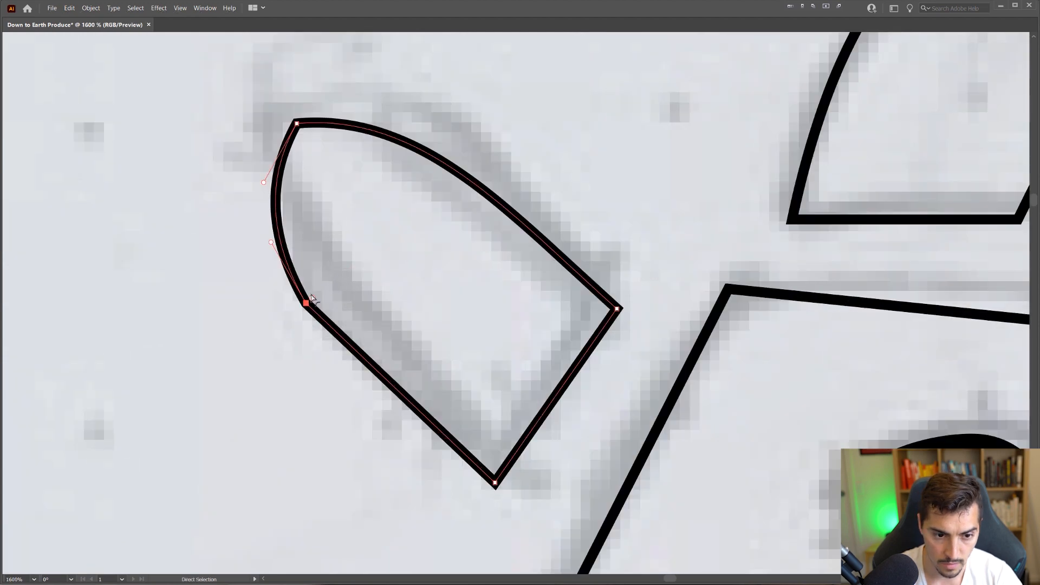
{"action": "left_click_drag", "start_coordinate": [312, 298], "coordinate": [715, 109]}
{"action": "scroll", "coordinate": [568, 157], "scroll_direction": "down", "scroll_amount": 9}
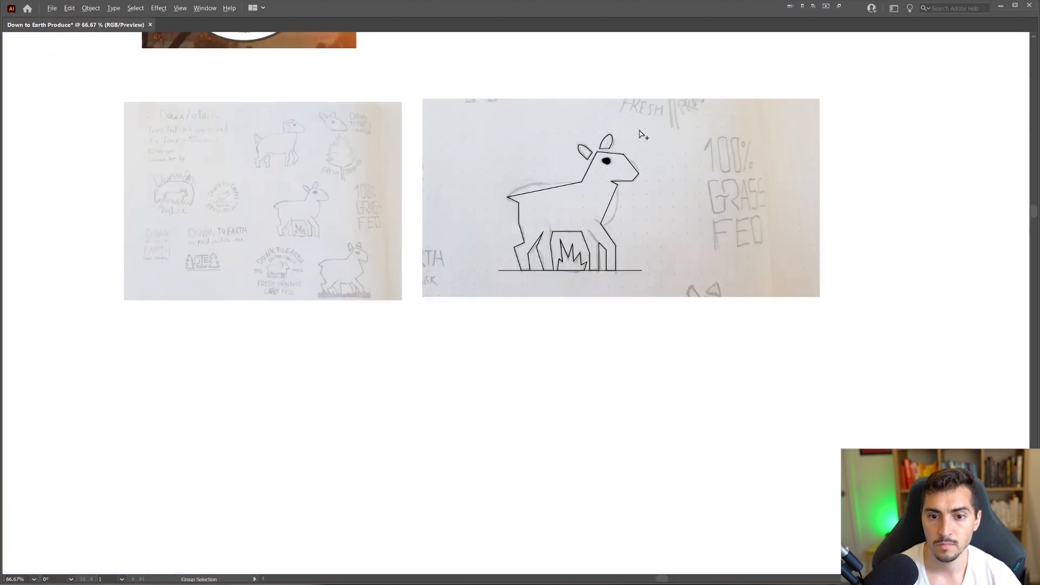
{"action": "scroll", "coordinate": [643, 135], "scroll_direction": "up", "scroll_amount": 9}
- Rotate the whole rear ear slightly counterclockwise, and deselect it
{"action": "key", "text": "v"}
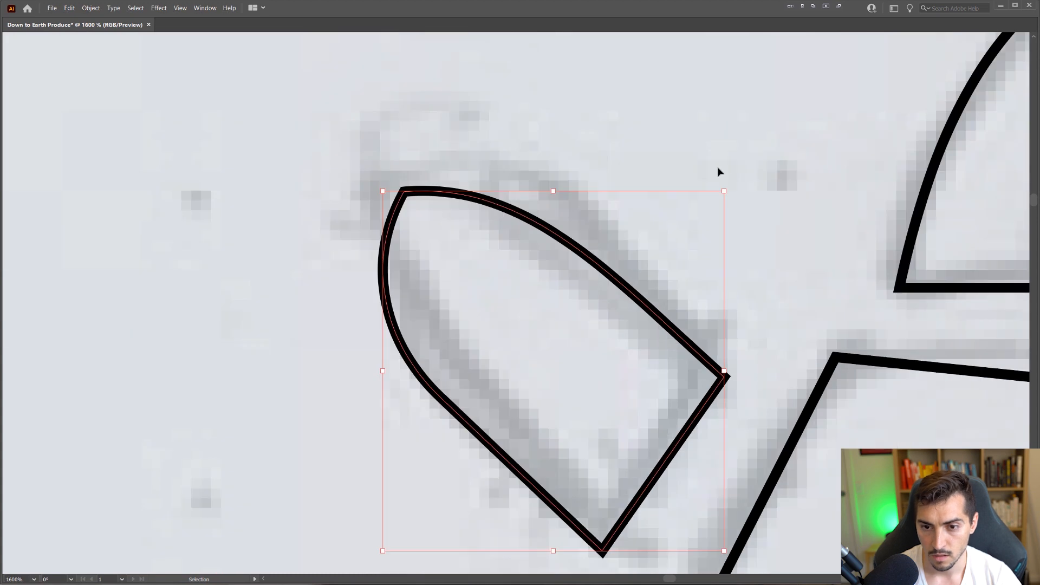
{"action": "left_click_drag", "start_coordinate": [727, 187], "coordinate": [717, 164]}
{"action": "key", "text": "space"}
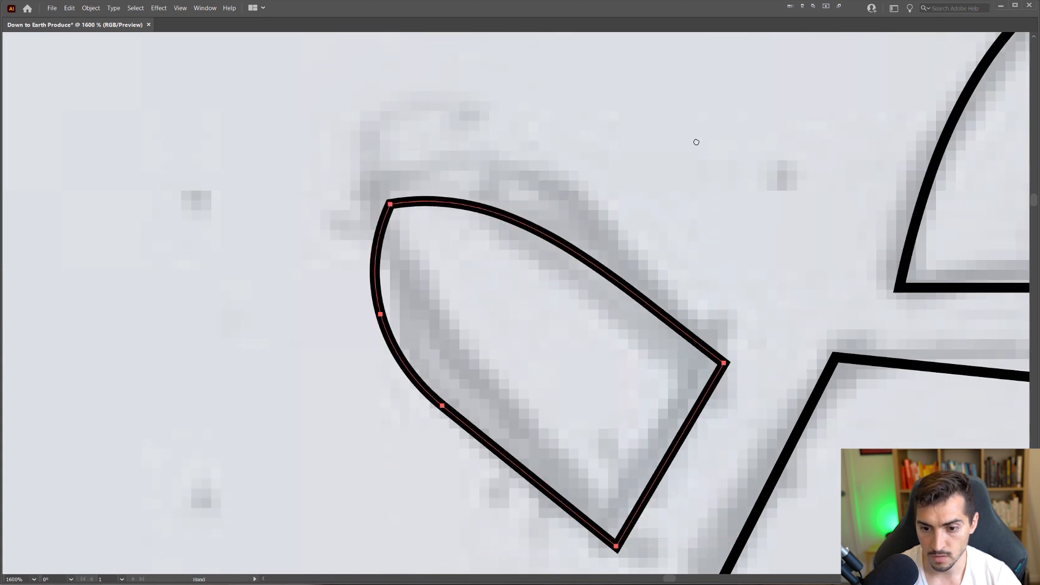
{"action": "left_click_drag", "start_coordinate": [738, 357], "coordinate": [542, 155]}
{"action": "key", "text": "space"}
{"action": "left_click_drag", "start_coordinate": [699, 133], "coordinate": [625, 209]}
{"action": "scroll", "coordinate": [625, 208], "scroll_direction": "down", "scroll_amount": 3}
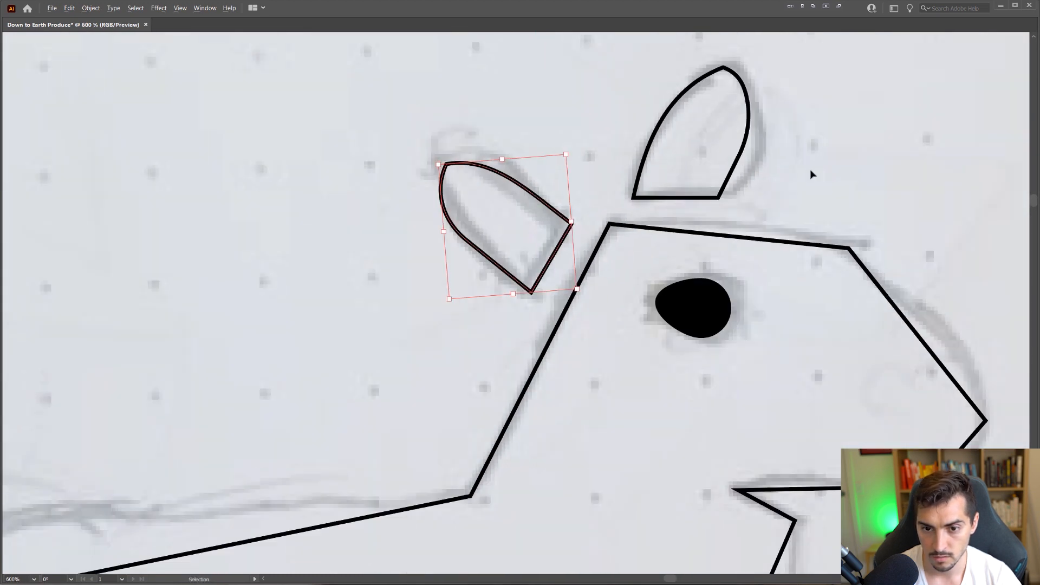
{"action": "left_click", "coordinate": [811, 170]}
- Bend the animal's straight back between tail and neck upward into a curve with the Anchor Point tool
{"action": "scroll", "coordinate": [826, 169], "scroll_direction": "down", "scroll_amount": 4}
{"action": "scroll", "coordinate": [865, 156], "scroll_direction": "down", "scroll_amount": 1}
{"action": "key", "text": "space"}
{"action": "left_click_drag", "start_coordinate": [867, 155], "coordinate": [570, 149]}
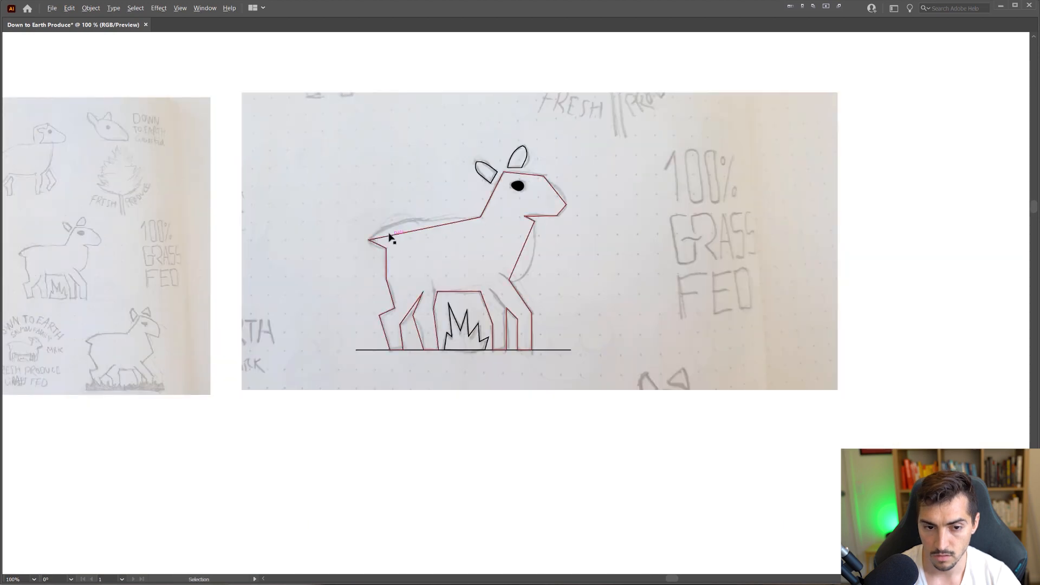
{"action": "scroll", "coordinate": [389, 236], "scroll_direction": "up", "scroll_amount": 4}
{"action": "key", "text": "space"}
{"action": "left_click_drag", "start_coordinate": [536, 185], "coordinate": [491, 244]}
{"action": "key", "text": "shift+c"}
{"action": "left_click_drag", "start_coordinate": [467, 276], "coordinate": [430, 236]}
- Replace the corner in the animal's rear edge below the tail with a single curve bent outward, following the sketch
{"action": "key", "text": "space"}
{"action": "left_click_drag", "start_coordinate": [376, 394], "coordinate": [366, 264]}
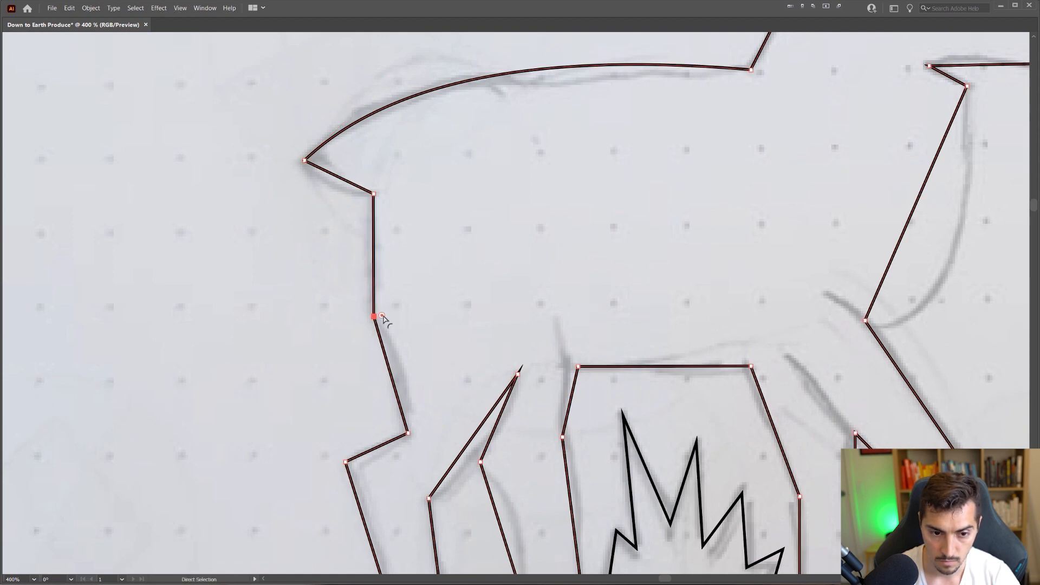
{"action": "left_click", "coordinate": [418, 251]}
{"action": "scroll", "coordinate": [376, 257], "scroll_direction": "down", "scroll_amount": 4}
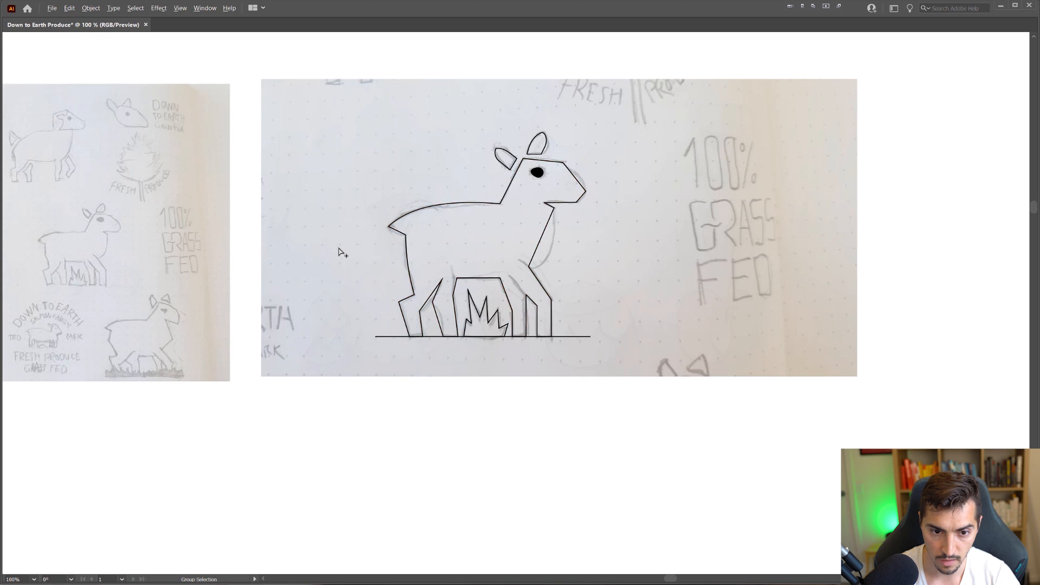
{"action": "scroll", "coordinate": [343, 252], "scroll_direction": "down", "scroll_amount": 3}
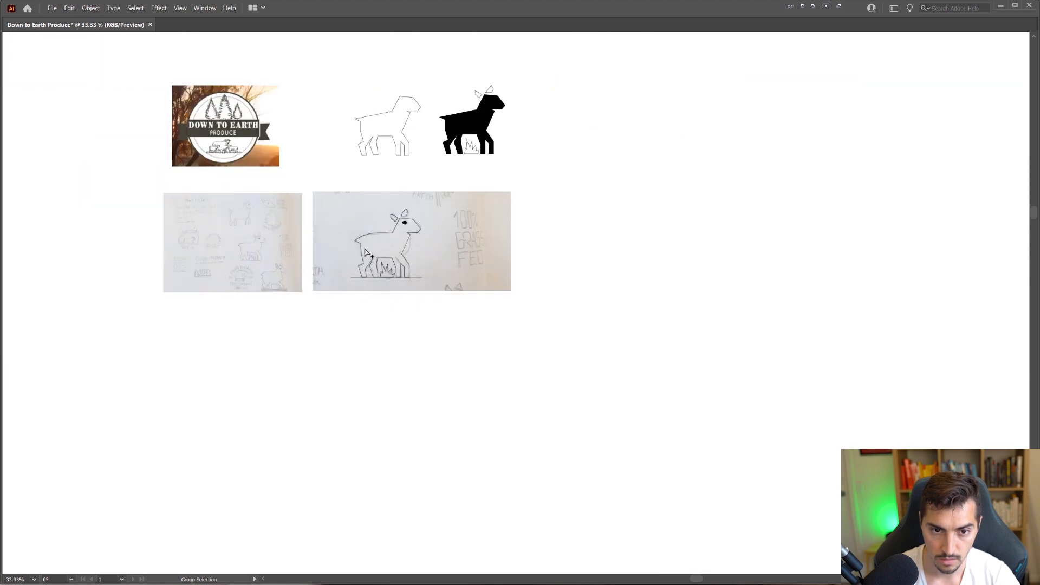
{"action": "scroll", "coordinate": [366, 253], "scroll_direction": "up", "scroll_amount": 7}
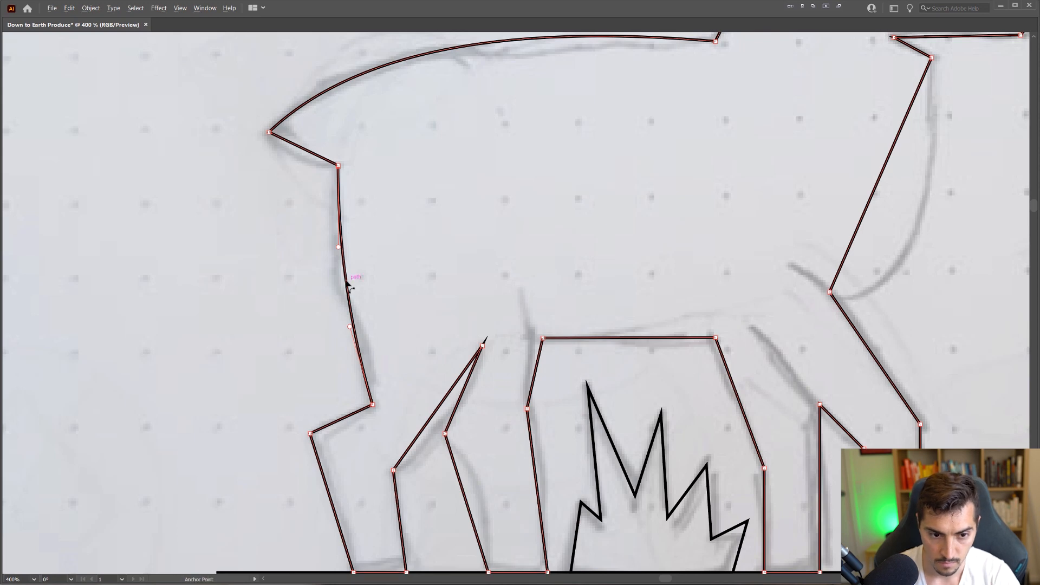
{"action": "left_click_drag", "start_coordinate": [352, 287], "coordinate": [333, 283]}
- Examine the outline of the legs against the sketch underneath
{"action": "scroll", "coordinate": [448, 259], "scroll_direction": "down", "scroll_amount": 2}
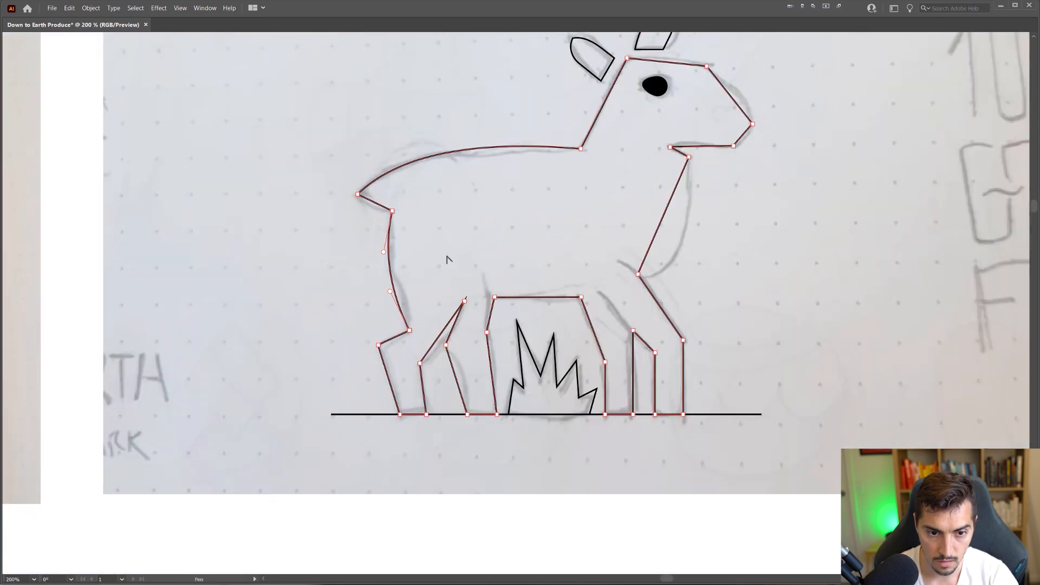
{"action": "scroll", "coordinate": [391, 347], "scroll_direction": "up", "scroll_amount": 2}
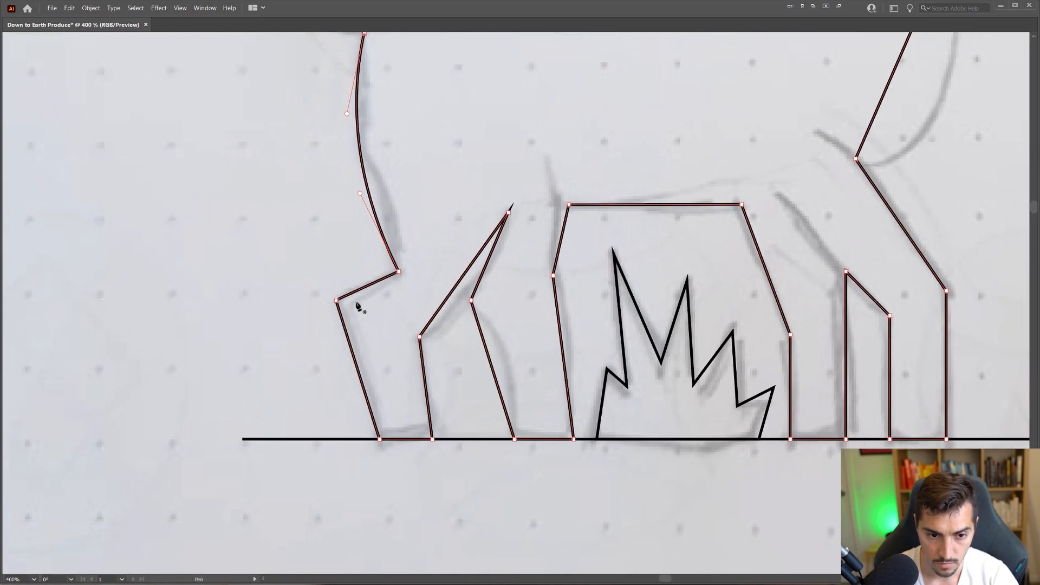
{"action": "scroll", "coordinate": [355, 300], "scroll_direction": "up", "scroll_amount": 1}
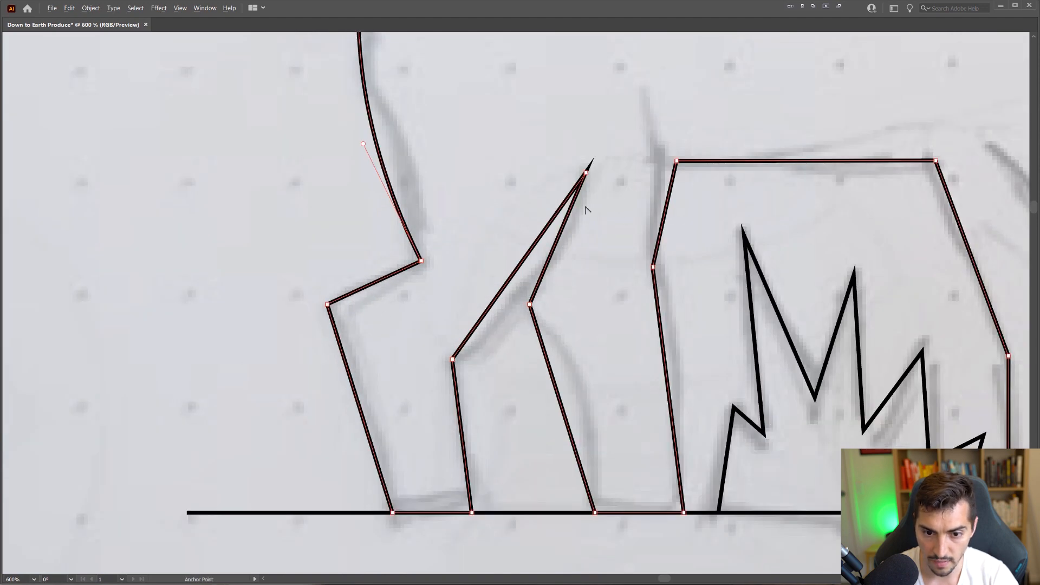
{"action": "scroll", "coordinate": [586, 210], "scroll_direction": "down", "scroll_amount": 4}
{"action": "scroll", "coordinate": [586, 209], "scroll_direction": "up", "scroll_amount": 2}
{"action": "left_click_drag", "start_coordinate": [650, 257], "coordinate": [555, 315]}
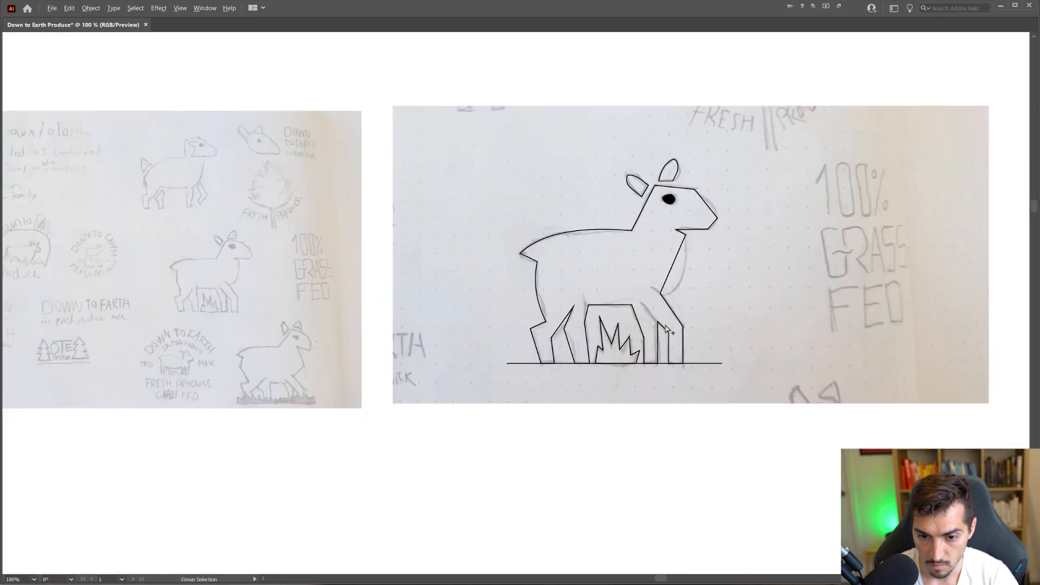
{"action": "scroll", "coordinate": [642, 329], "scroll_direction": "up", "scroll_amount": 2}
{"action": "scroll", "coordinate": [642, 330], "scroll_direction": "up", "scroll_amount": 1}
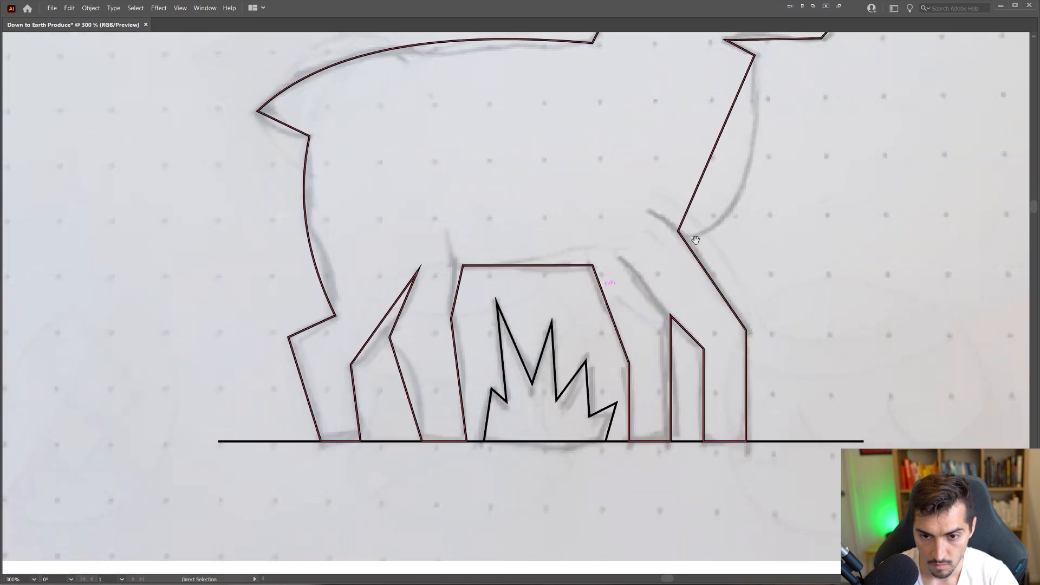
- Try to bend the straight chest edge far outward into a full curve with the Anchor Point tool
{"action": "left_click_drag", "start_coordinate": [765, 158], "coordinate": [673, 295]}
{"action": "key", "text": "shift+c"}
{"action": "scroll", "coordinate": [699, 284], "scroll_direction": "down", "scroll_amount": 3}
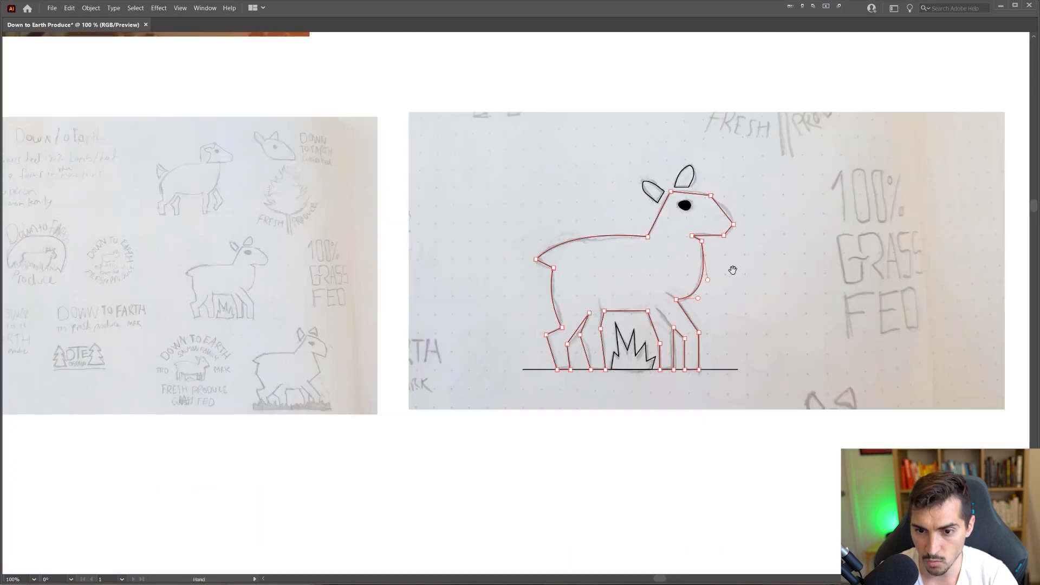
{"action": "left_click_drag", "start_coordinate": [732, 270], "coordinate": [732, 290]}
{"action": "key", "text": "v"}
{"action": "left_click", "coordinate": [727, 290]}
{"action": "scroll", "coordinate": [727, 291], "scroll_direction": "up", "scroll_amount": 3}
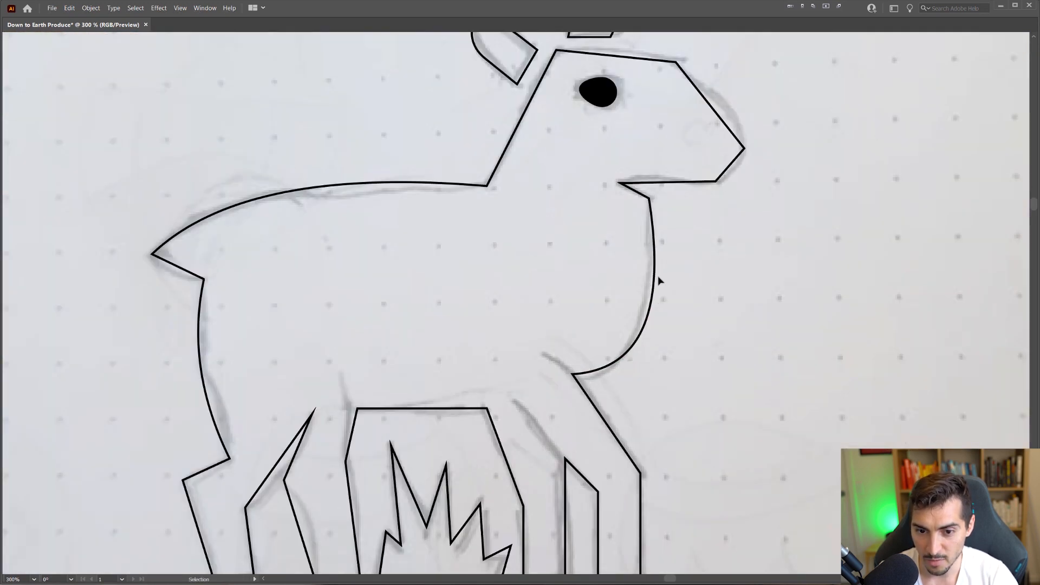
{"action": "key", "text": "ctrl+z"}
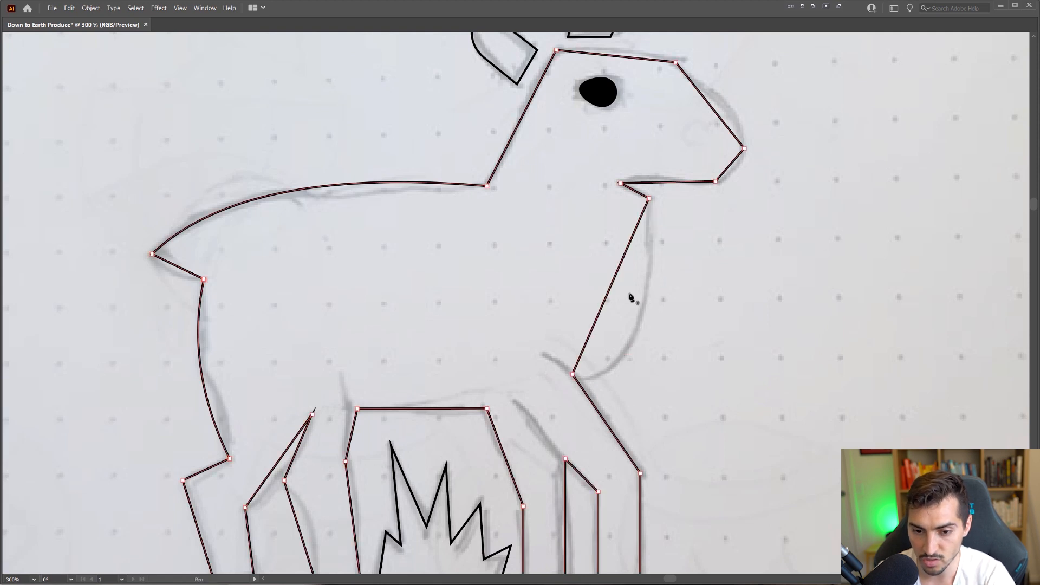
- Bend the straight chest edge between throat and front leg outward into a gentle curve, and deselect the body
{"action": "key", "text": "alt"}
{"action": "left_click_drag", "start_coordinate": [613, 288], "coordinate": [640, 312]}
{"action": "key", "text": "v"}
{"action": "left_click", "coordinate": [708, 291]}
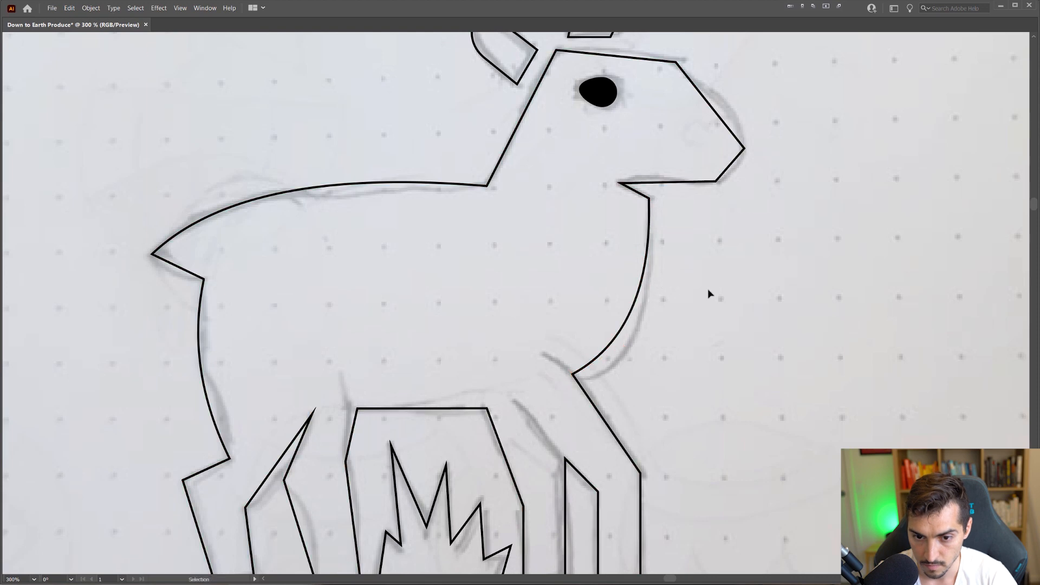
{"action": "scroll", "coordinate": [707, 285], "scroll_direction": "down", "scroll_amount": 3}
{"action": "left_click_drag", "start_coordinate": [707, 283], "coordinate": [615, 290]}
{"action": "scroll", "coordinate": [620, 287], "scroll_direction": "down", "scroll_amount": 2}
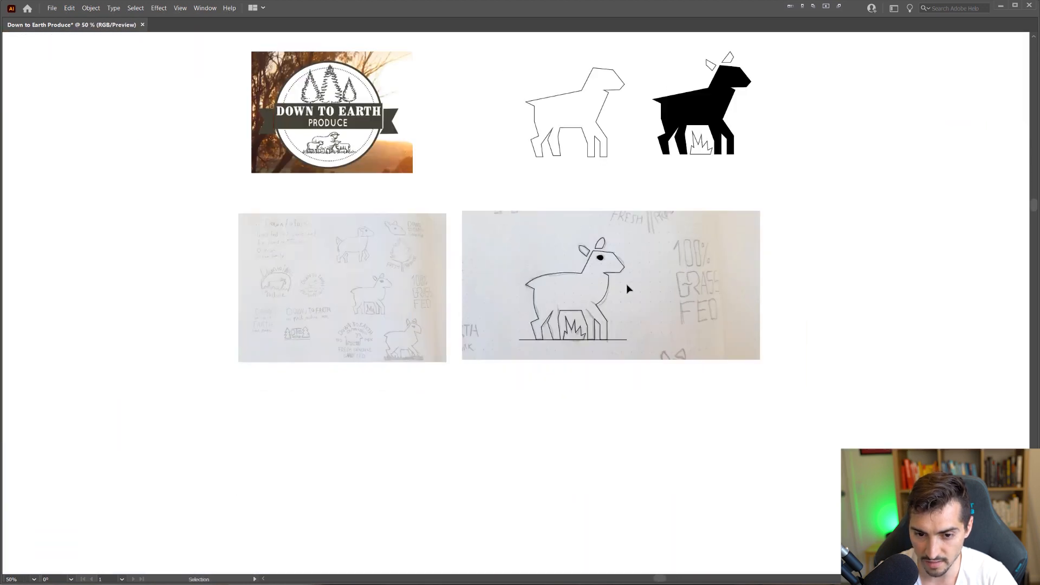
- Bend the snout's sloping front edge and the short chin edge outward into curves with the Anchor Point tool
{"action": "scroll", "coordinate": [627, 284], "scroll_direction": "up", "scroll_amount": 7}
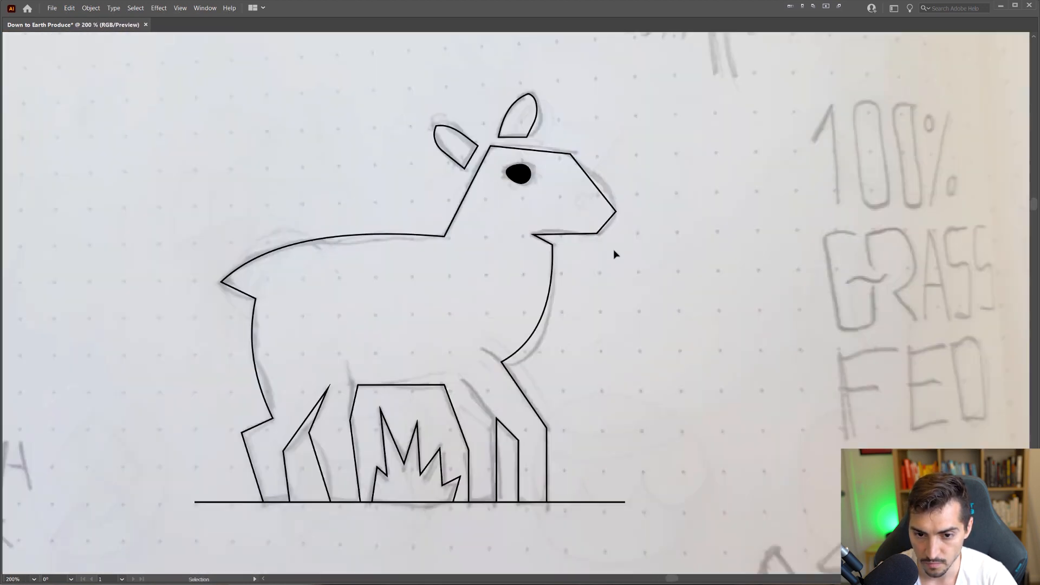
{"action": "left_click_drag", "start_coordinate": [511, 209], "coordinate": [550, 197]}
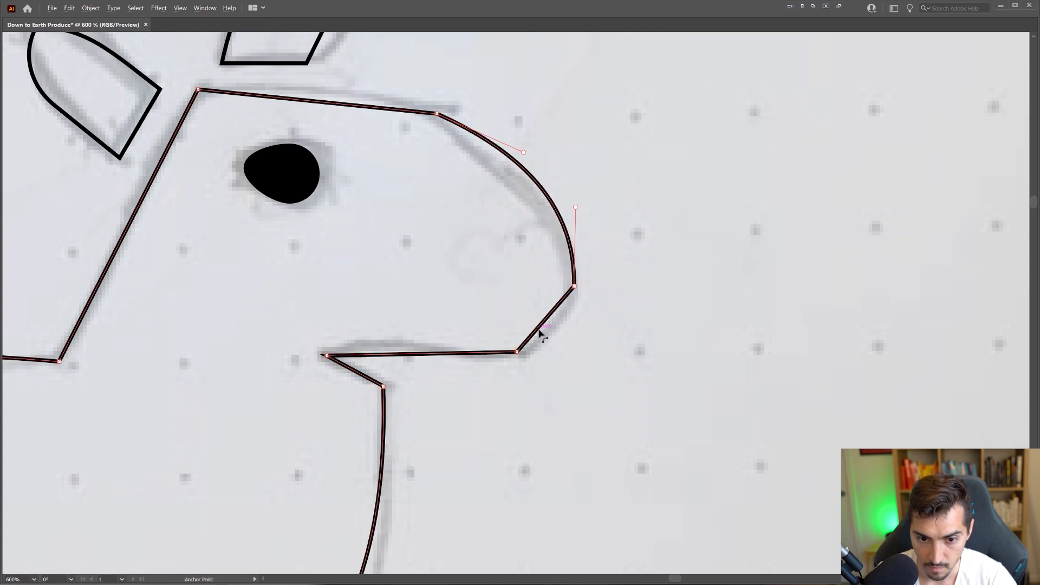
{"action": "left_click_drag", "start_coordinate": [540, 333], "coordinate": [559, 339]}
{"action": "scroll", "coordinate": [606, 327], "scroll_direction": "down", "scroll_amount": 4}
{"action": "scroll", "coordinate": [530, 268], "scroll_direction": "up", "scroll_amount": 3}
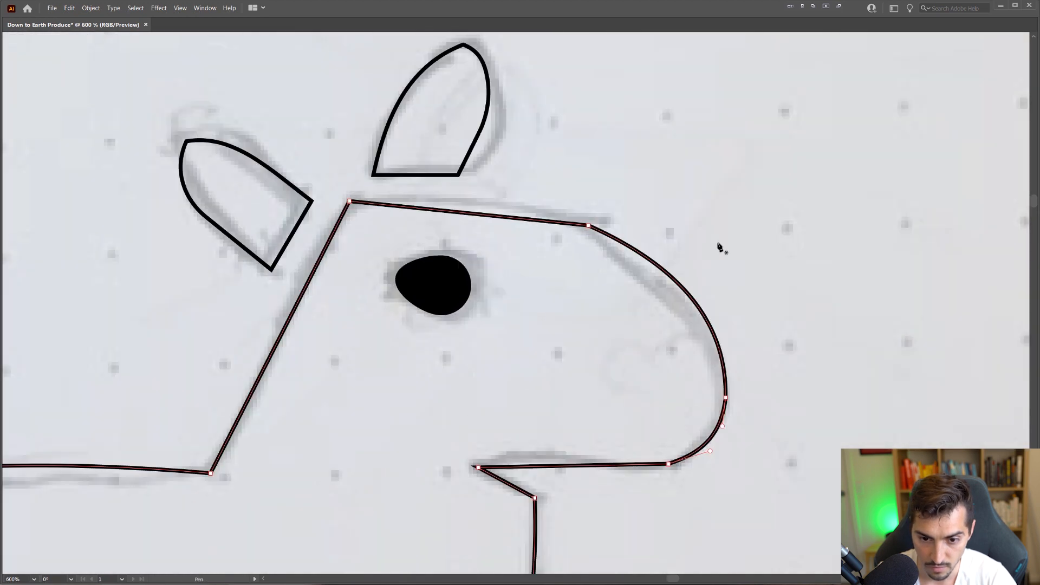
- Lower the forehead's corner anchor point and round it so the top of the head slopes smoothly into the snout
{"action": "key", "text": "a"}
{"action": "left_click", "coordinate": [718, 244]}
{"action": "scroll", "coordinate": [740, 263], "scroll_direction": "down", "scroll_amount": 3}
{"action": "left_click_drag", "start_coordinate": [738, 271], "coordinate": [713, 273]}
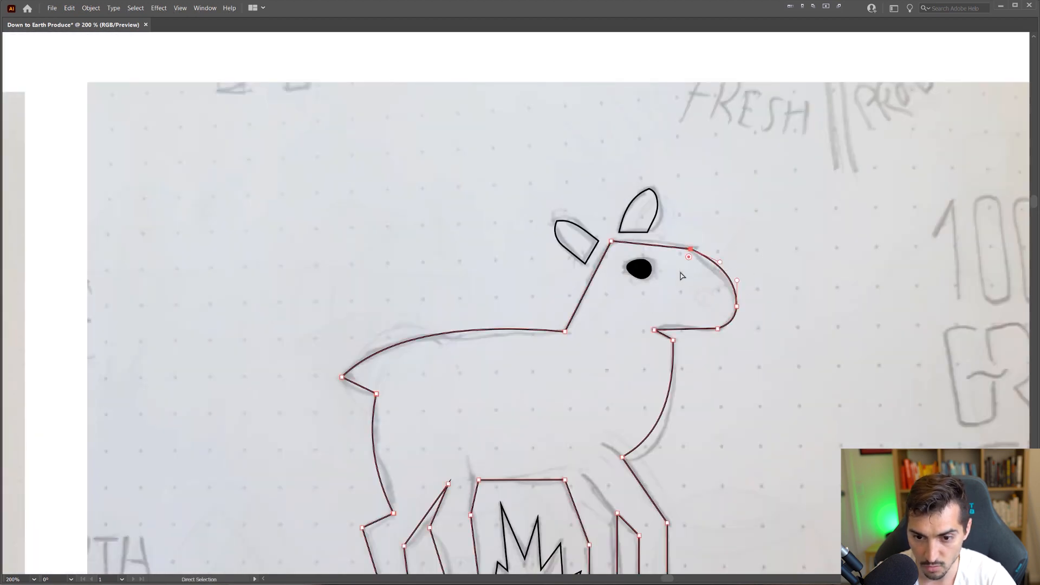
{"action": "key", "text": "v"}
{"action": "key", "text": "ctrl+z"}
{"action": "key", "text": "ctrl+z"}
{"action": "key", "text": "ctrl+shift+z"}
{"action": "key", "text": "ctrl+shift+z"}
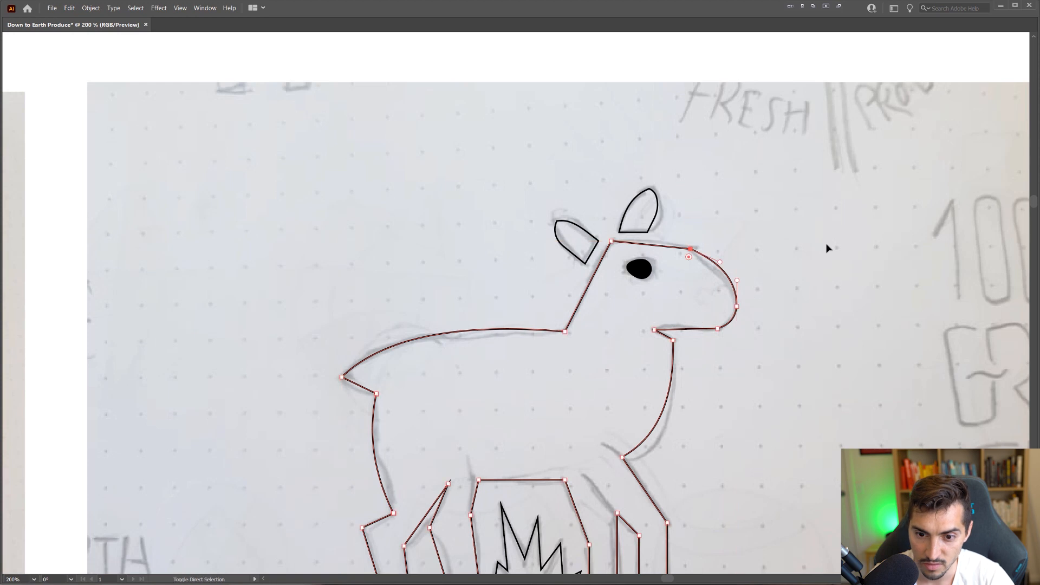
{"action": "left_click", "coordinate": [793, 255]}
{"action": "scroll", "coordinate": [775, 266], "scroll_direction": "up", "scroll_amount": 2}
- Shorten the snout by nudging the nose and chin anchor points together to the left, and deselect them
{"action": "left_click", "coordinate": [662, 390]}
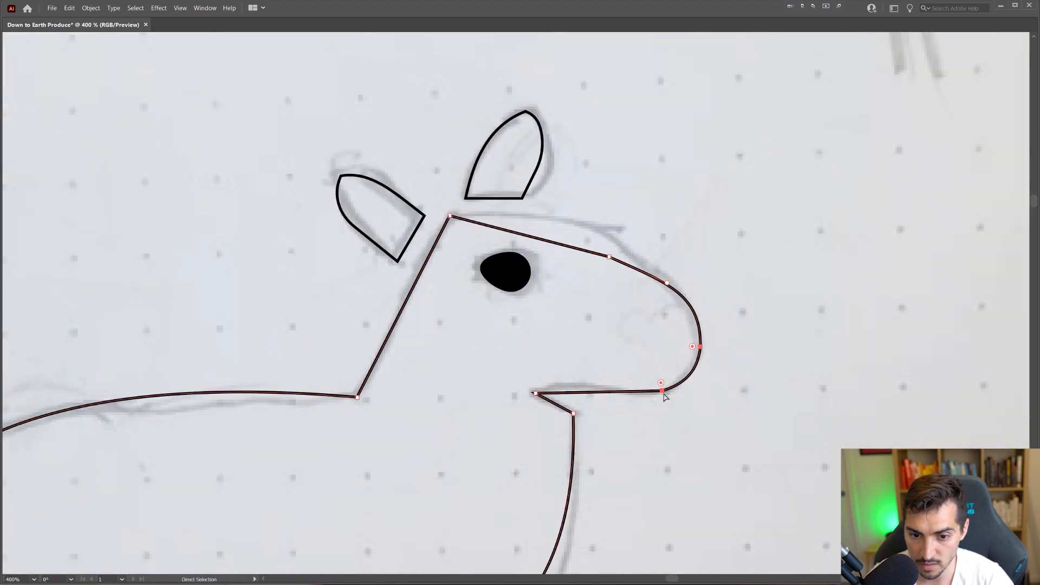
{"action": "key", "text": "Down"}
{"action": "key", "text": "Up"}
{"action": "key", "text": "Left"}
{"action": "key", "text": "Left"}
{"action": "key", "text": "Left"}
{"action": "key", "text": "Left"}
{"action": "key", "text": "Left"}
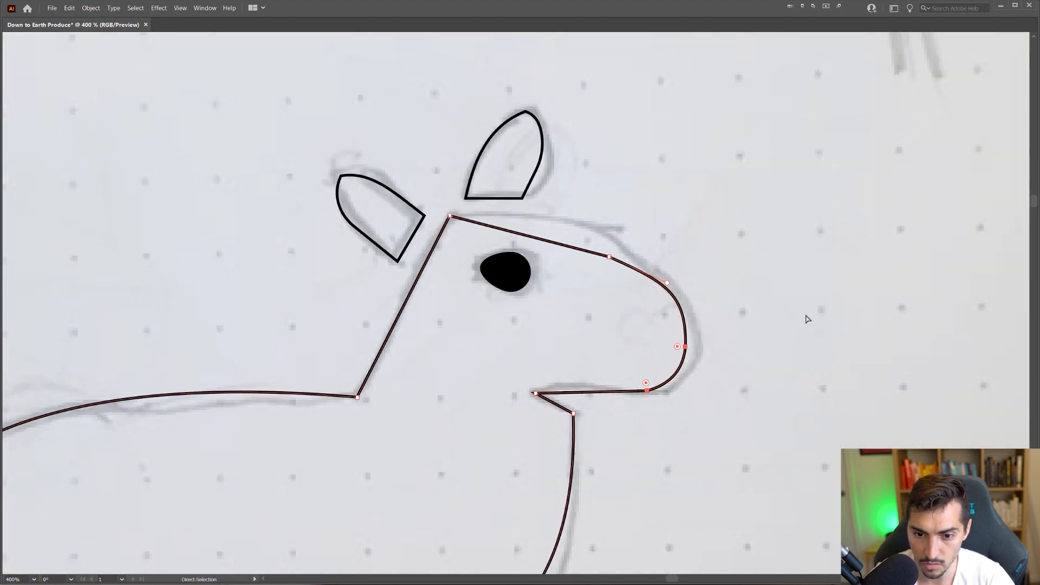
{"action": "key", "text": "Right"}
{"action": "left_click", "coordinate": [812, 286]}
- Shift the forehead's two curve points back along the head for a smoother brow, and deselect the body
{"action": "left_click_drag", "start_coordinate": [609, 256], "coordinate": [505, 528]}
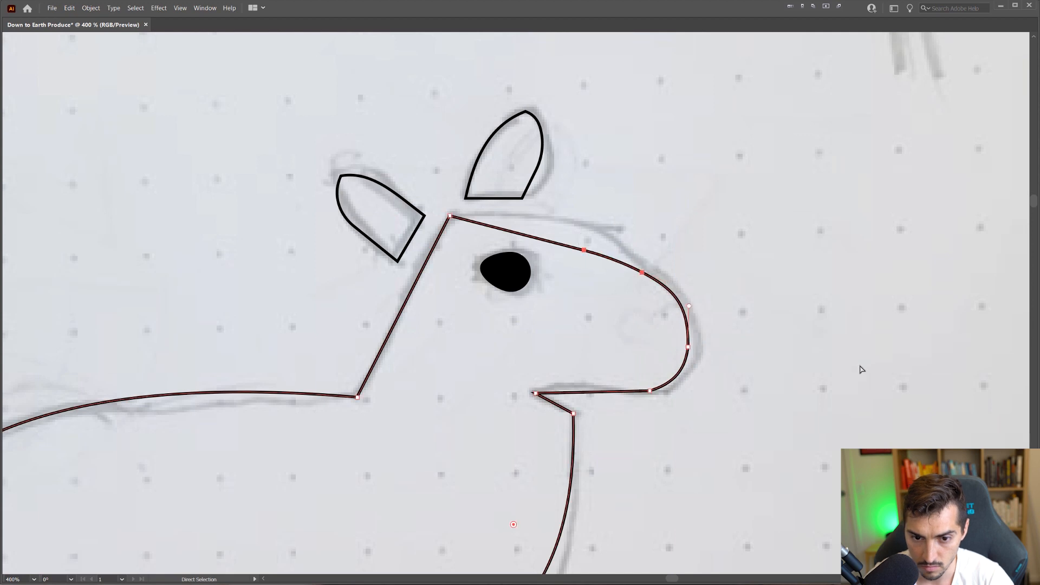
{"action": "left_click", "coordinate": [860, 364]}
{"action": "scroll", "coordinate": [860, 364], "scroll_direction": "down", "scroll_amount": 5}
{"action": "left_click_drag", "start_coordinate": [868, 362], "coordinate": [645, 190]}
{"action": "scroll", "coordinate": [632, 285], "scroll_direction": "up", "scroll_amount": 5}
{"action": "left_click", "coordinate": [639, 260]}
{"action": "left_click", "coordinate": [660, 323]}
{"action": "scroll", "coordinate": [704, 314], "scroll_direction": "down", "scroll_amount": 6}
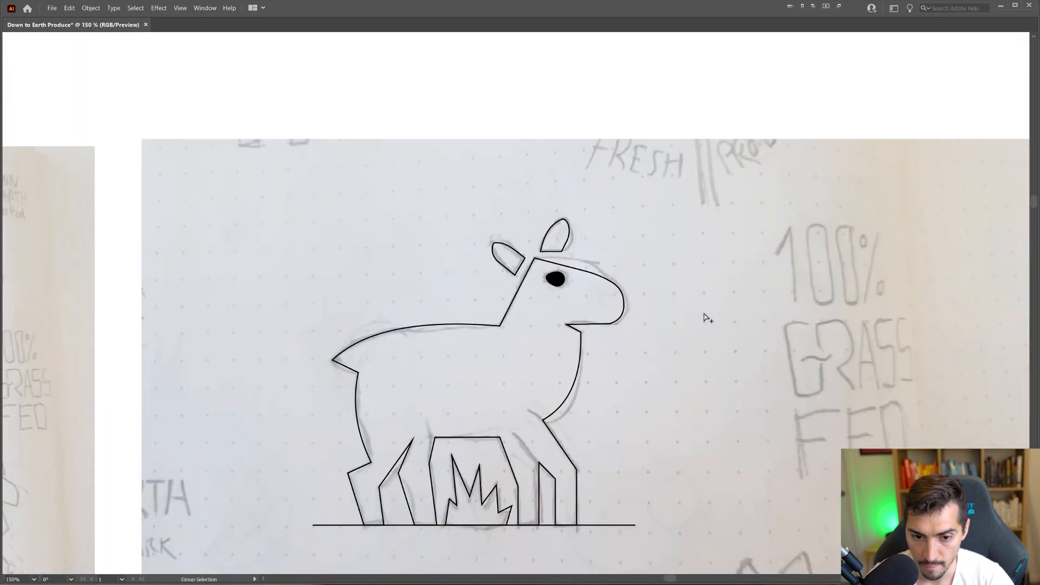
- Try shortening the mouth notch by shifting its inner corner point toward the snout, and undo the shift
{"action": "scroll", "coordinate": [676, 325], "scroll_direction": "up", "scroll_amount": 3}
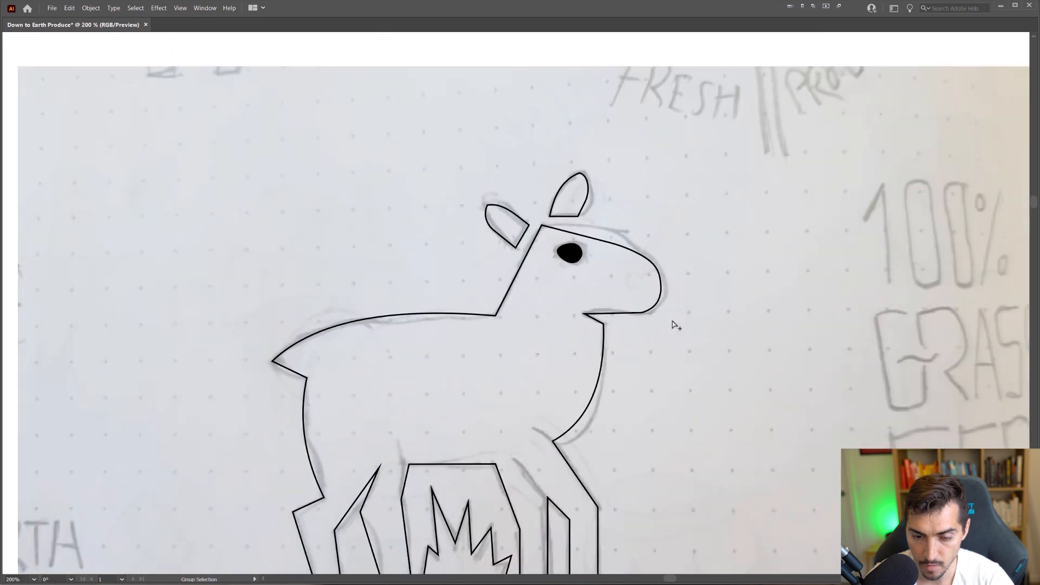
{"action": "scroll", "coordinate": [628, 322], "scroll_direction": "up", "scroll_amount": 2}
{"action": "left_click_drag", "start_coordinate": [543, 304], "coordinate": [588, 306]}
{"action": "left_click", "coordinate": [629, 320]}
{"action": "scroll", "coordinate": [633, 323], "scroll_direction": "down", "scroll_amount": 5}
{"action": "scroll", "coordinate": [643, 327], "scroll_direction": "up", "scroll_amount": 6}
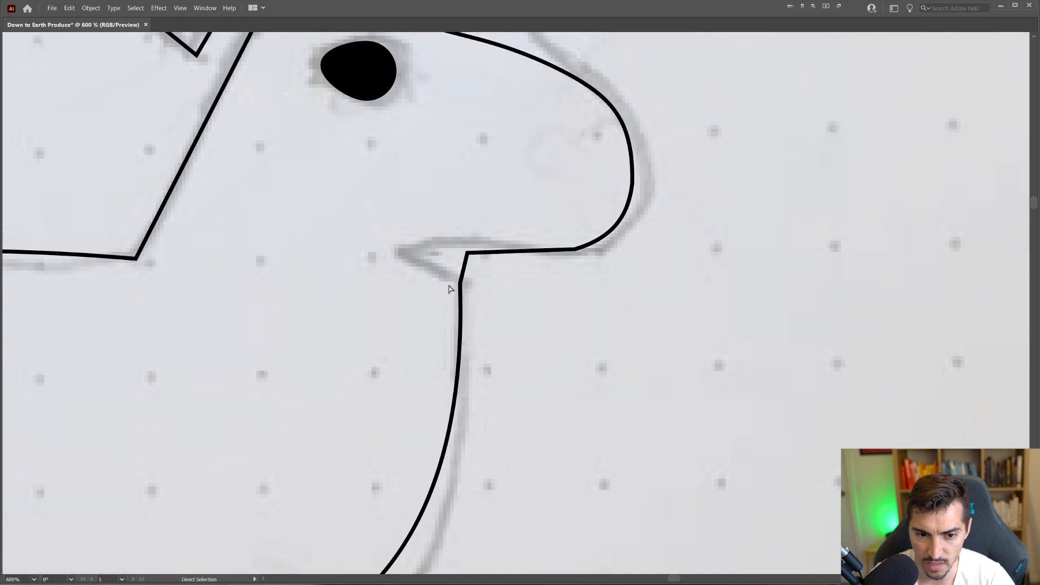
{"action": "key", "text": "ctrl+z"}
{"action": "key", "text": "a"}
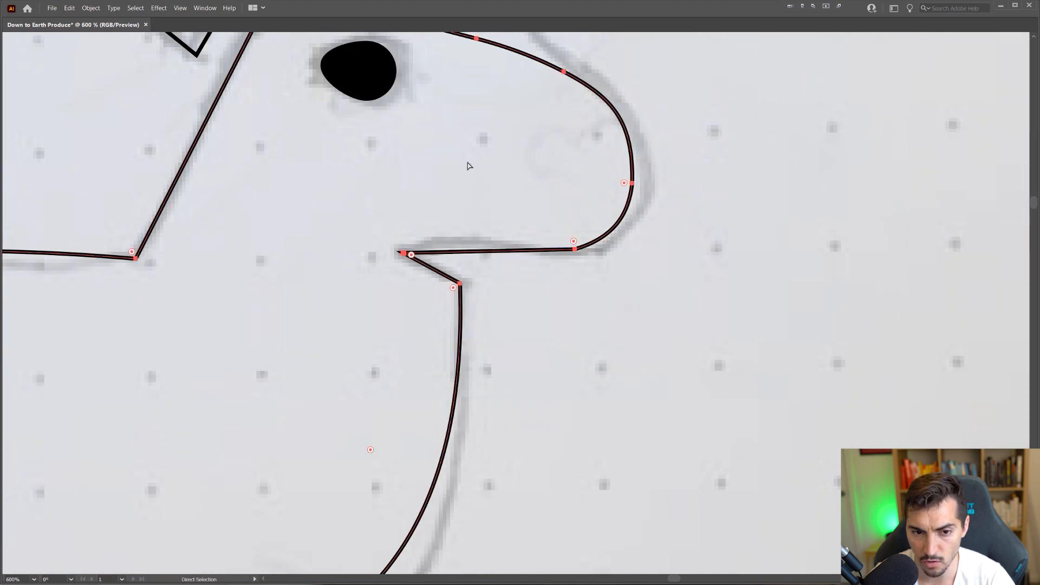
- Deselect the body and move the black eye slightly down and toward the neck
{"action": "scroll", "coordinate": [437, 227], "scroll_direction": "down", "scroll_amount": 3}
{"action": "left_click", "coordinate": [479, 261]}
{"action": "left_click_drag", "start_coordinate": [504, 256], "coordinate": [663, 323]}
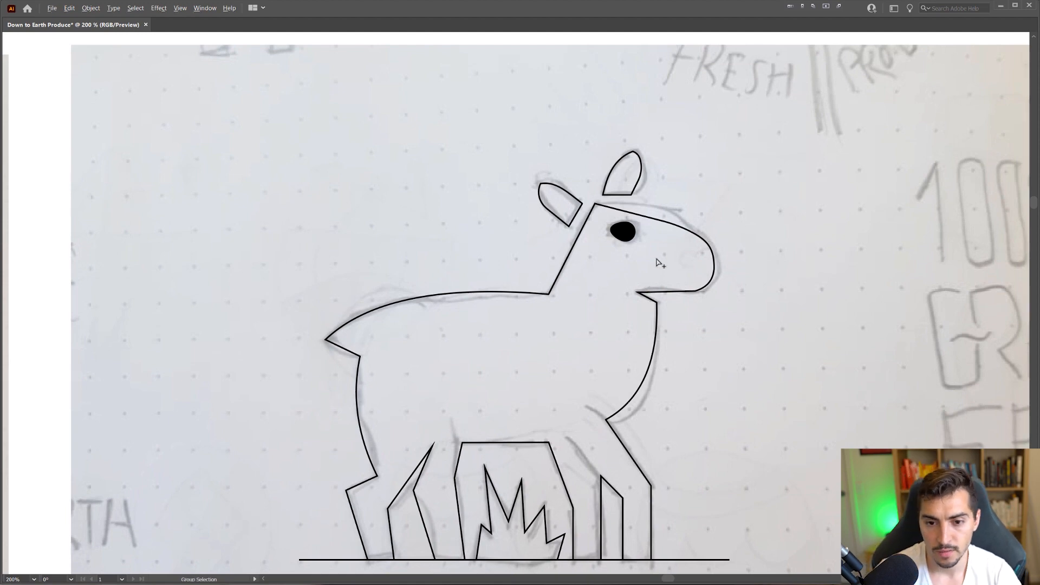
{"action": "scroll", "coordinate": [657, 262], "scroll_direction": "up", "scroll_amount": 2}
{"action": "mouse_move", "coordinate": [598, 192]}
{"action": "left_mouse_down"}
{"action": "mouse_move", "coordinate": [598, 219]}
{"action": "mouse_move", "coordinate": [587, 208]}
{"action": "left_mouse_up"}
{"action": "key", "text": "v"}
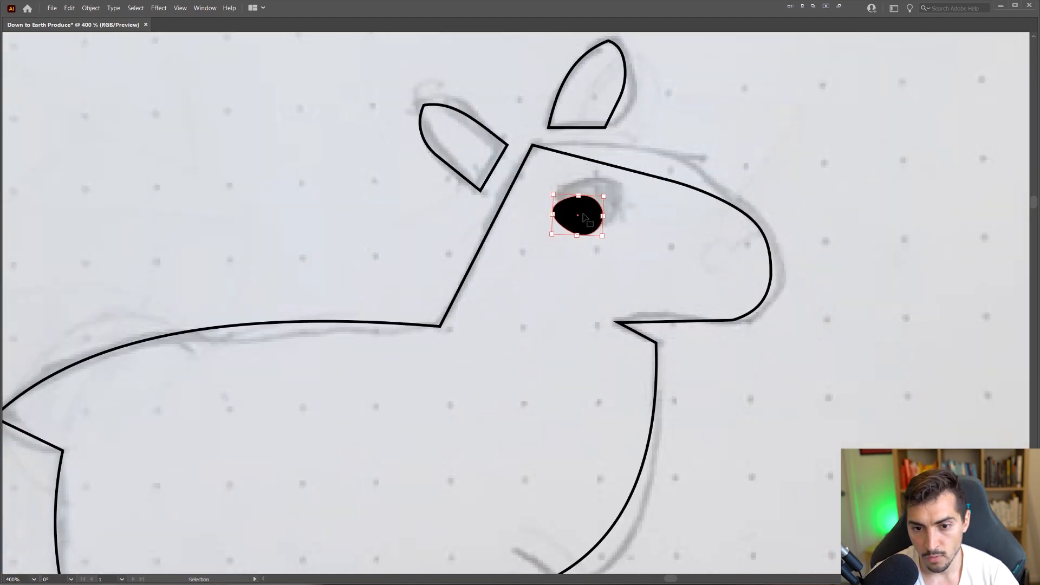
{"action": "scroll", "coordinate": [636, 205], "scroll_direction": "down", "scroll_amount": 4}
{"action": "scroll", "coordinate": [674, 181], "scroll_direction": "up", "scroll_amount": 5}
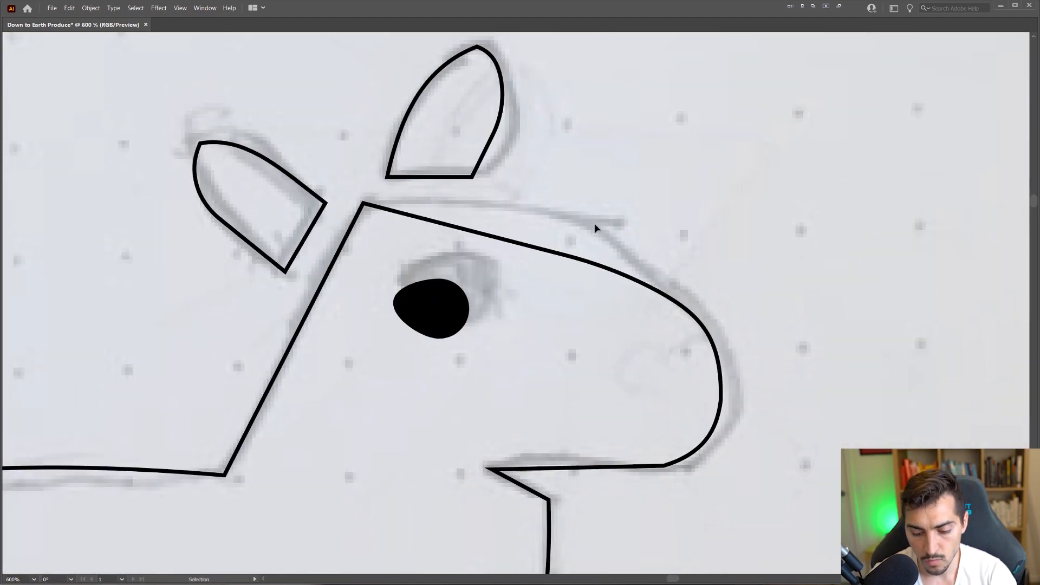
- Try bending the straight forehead line upward toward the sketch, undo the bend, and deselect the body
{"action": "left_click_drag", "start_coordinate": [509, 239], "coordinate": [543, 214]}
{"action": "key", "text": "ctrl+z"}
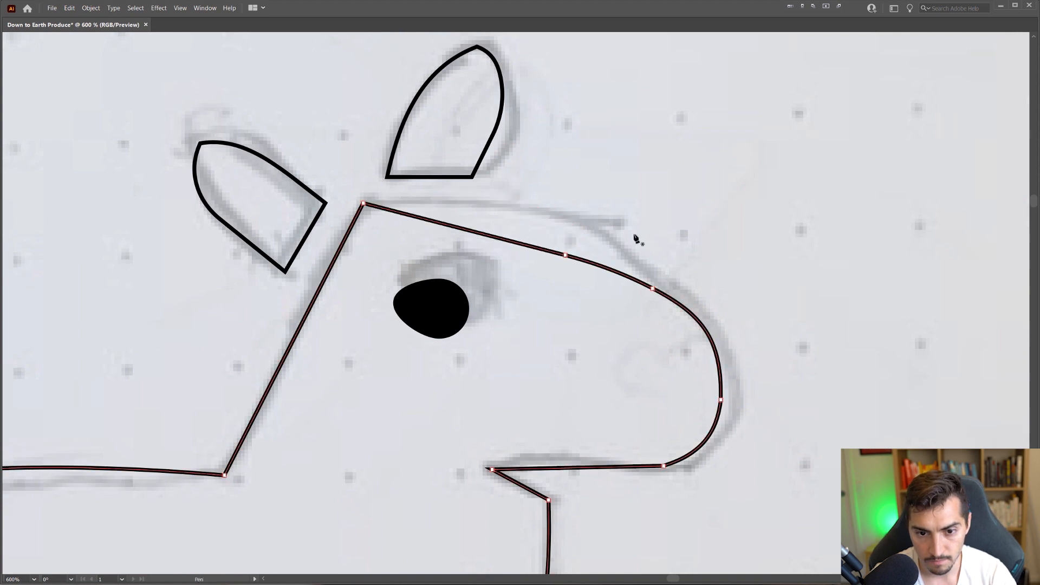
{"action": "scroll", "coordinate": [634, 233], "scroll_direction": "down", "scroll_amount": 3}
{"action": "key", "text": "v"}
{"action": "left_click", "coordinate": [651, 223]}
- Lower the bend point on the front edge of the inner hind leg, and deselect the body
{"action": "scroll", "coordinate": [651, 222], "scroll_direction": "down", "scroll_amount": 4}
{"action": "left_click_drag", "start_coordinate": [666, 216], "coordinate": [613, 234]}
{"action": "scroll", "coordinate": [631, 255], "scroll_direction": "up", "scroll_amount": 3}
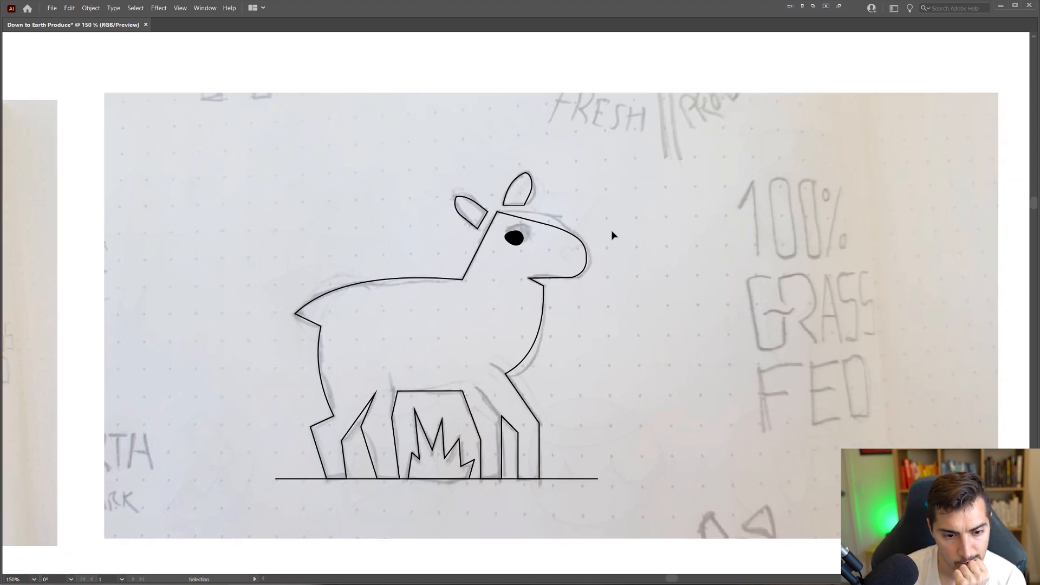
{"action": "left_click_drag", "start_coordinate": [377, 429], "coordinate": [462, 261]}
{"action": "scroll", "coordinate": [462, 261], "scroll_direction": "up", "scroll_amount": 3}
{"action": "key", "text": "a"}
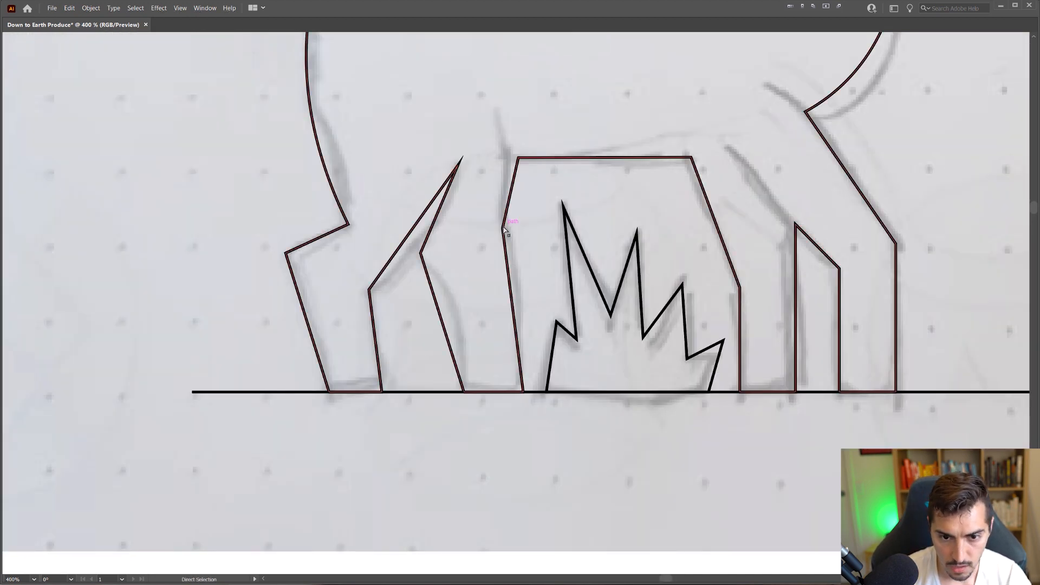
{"action": "left_click", "coordinate": [503, 228]}
{"action": "left_click_drag", "start_coordinate": [504, 228], "coordinate": [498, 254]}
{"action": "key", "text": "ctrl+z"}
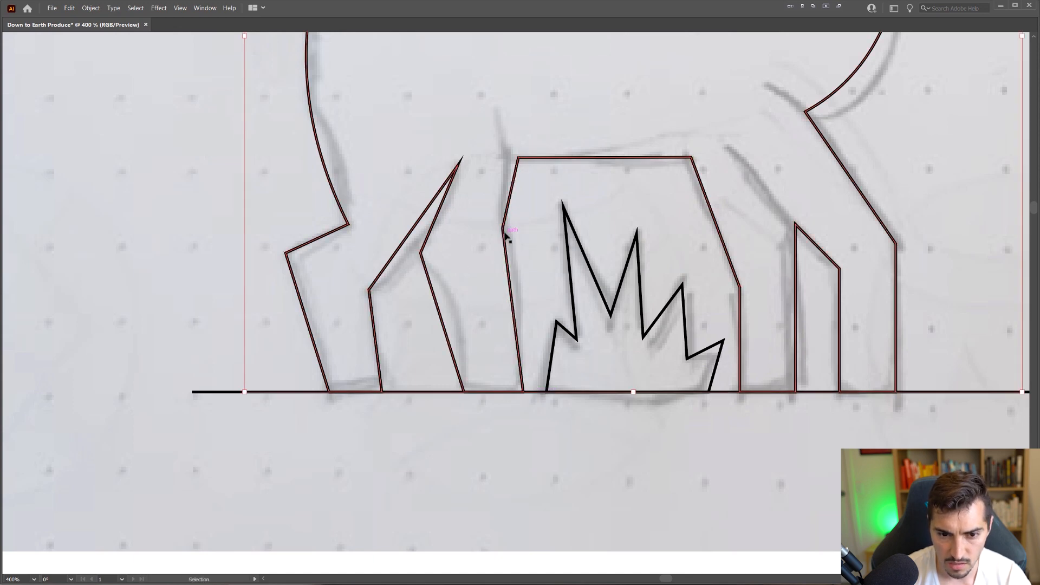
{"action": "key", "text": "ctrl+shift+z"}
{"action": "left_click", "coordinate": [534, 233]}
{"action": "scroll", "coordinate": [534, 232], "scroll_direction": "down", "scroll_amount": 3}
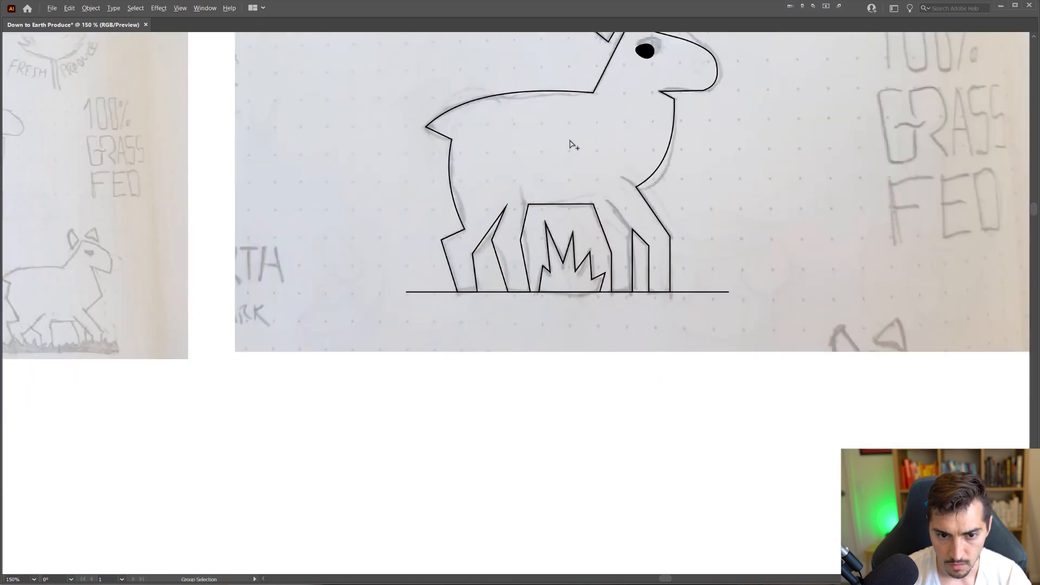
- Shift the pointed tip of the gap between the two hind legs slightly toward the tail, and deselect
{"action": "scroll", "coordinate": [573, 144], "scroll_direction": "down", "scroll_amount": 2}
{"action": "scroll", "coordinate": [585, 145], "scroll_direction": "up", "scroll_amount": 5}
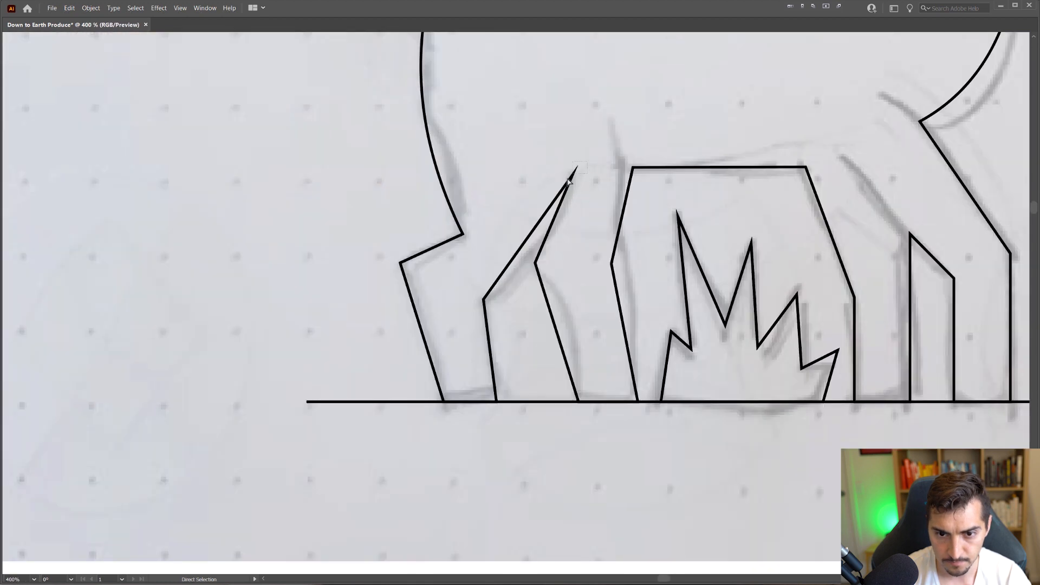
{"action": "left_click_drag", "start_coordinate": [568, 179], "coordinate": [511, 226]}
{"action": "scroll", "coordinate": [544, 198], "scroll_direction": "down", "scroll_amount": 3}
{"action": "left_click", "coordinate": [747, 308]}
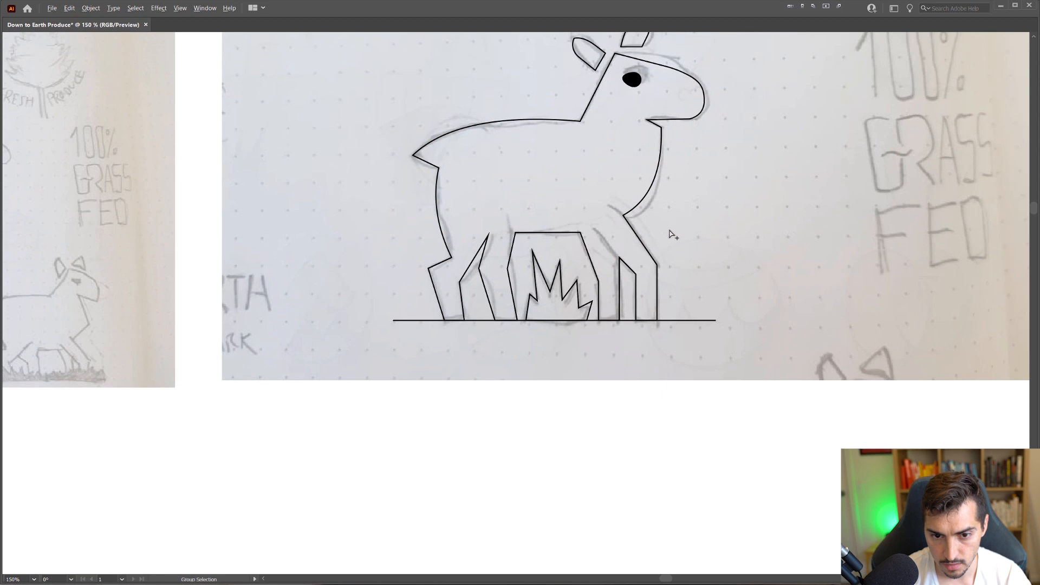
- Try nudging the foremost leg's lower anchor points together to the right, and undo the nudge
{"action": "scroll", "coordinate": [671, 234], "scroll_direction": "up", "scroll_amount": 3}
{"action": "left_click_drag", "start_coordinate": [407, 320], "coordinate": [487, 314]}
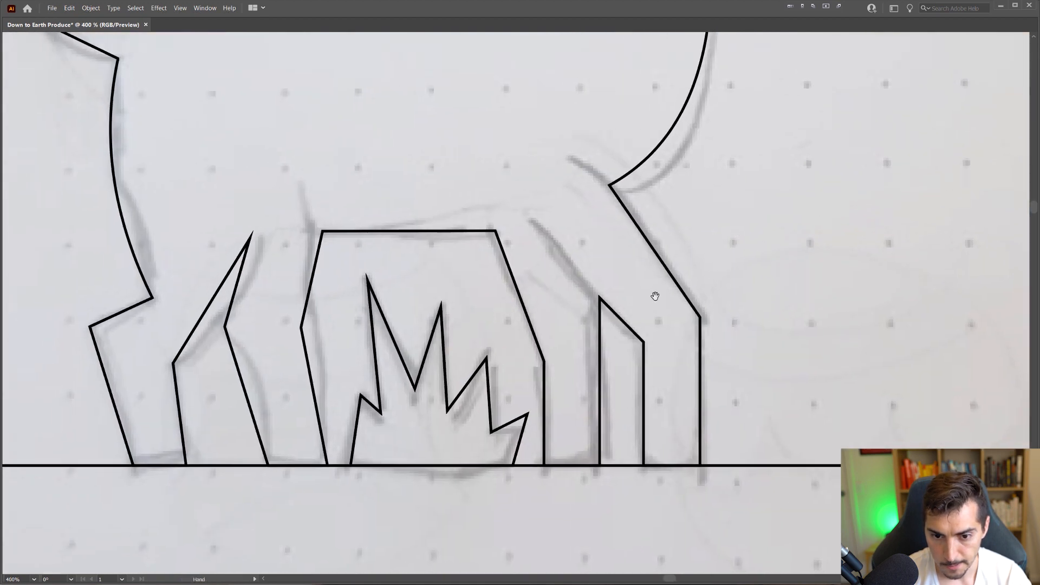
{"action": "left_click_drag", "start_coordinate": [655, 295], "coordinate": [625, 326]}
{"action": "scroll", "coordinate": [676, 287], "scroll_direction": "down", "scroll_amount": 2}
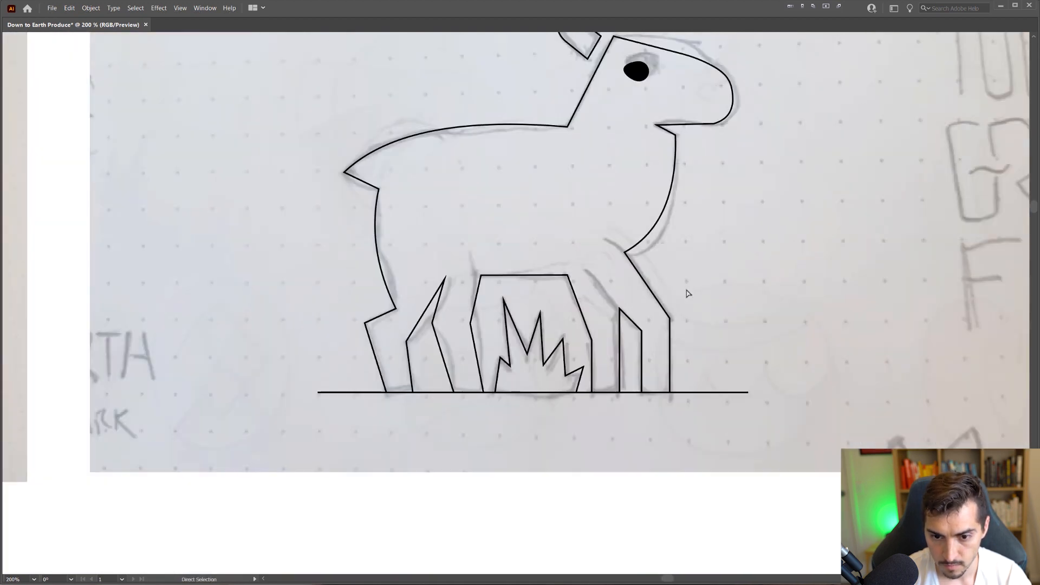
{"action": "left_click", "coordinate": [667, 333]}
{"action": "left_click", "coordinate": [670, 392], "text": "shift"}
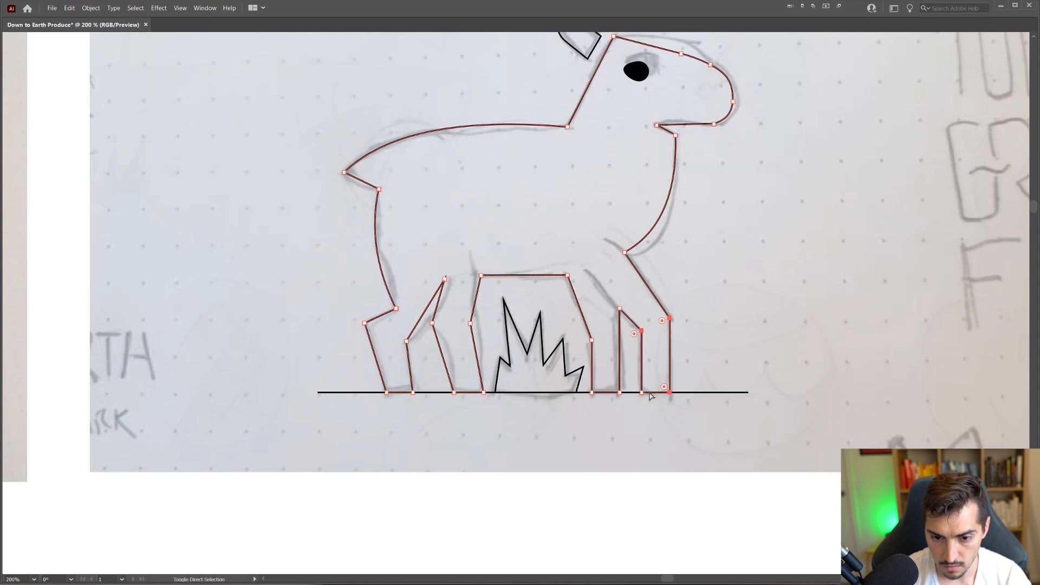
{"action": "key", "text": "shift+Right"}
{"action": "left_click", "coordinate": [755, 261]}
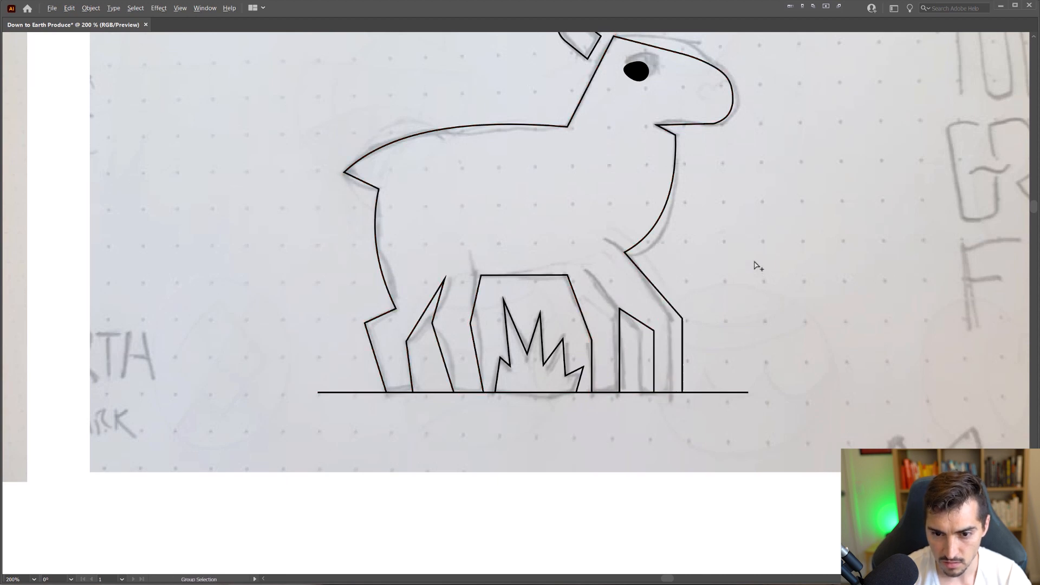
{"action": "scroll", "coordinate": [755, 261], "scroll_direction": "down", "scroll_amount": 2}
{"action": "key", "text": "ctrl+z"}
{"action": "scroll", "coordinate": [709, 304], "scroll_direction": "up", "scroll_amount": 3}
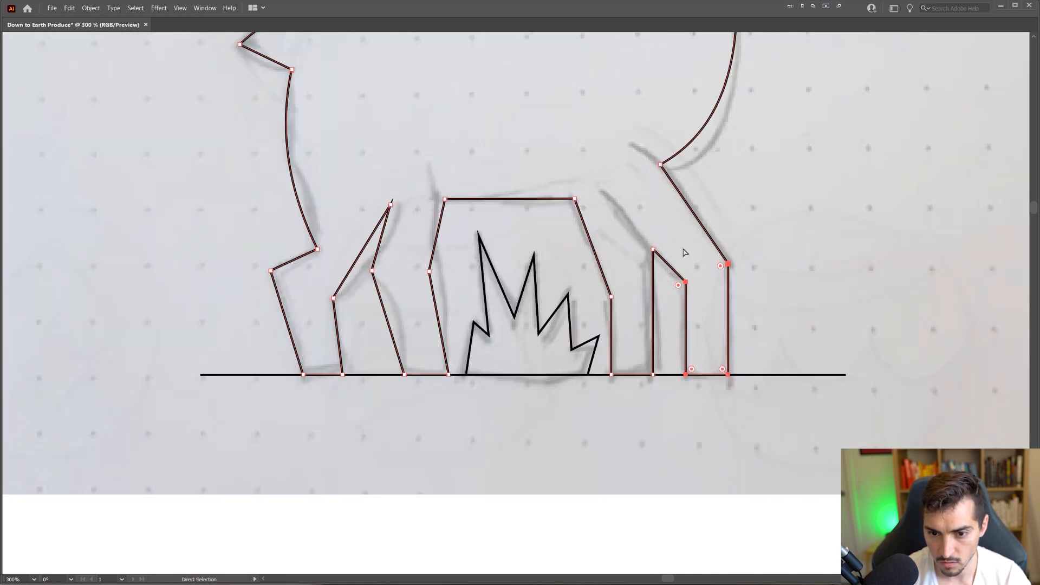
- Draw a narrow closed wedge over the top of the front-leg gap with the Pen tool, and swap its stroke to a black fill
{"action": "key", "text": "p"}
{"action": "scroll", "coordinate": [659, 293], "scroll_direction": "up", "scroll_amount": 2}
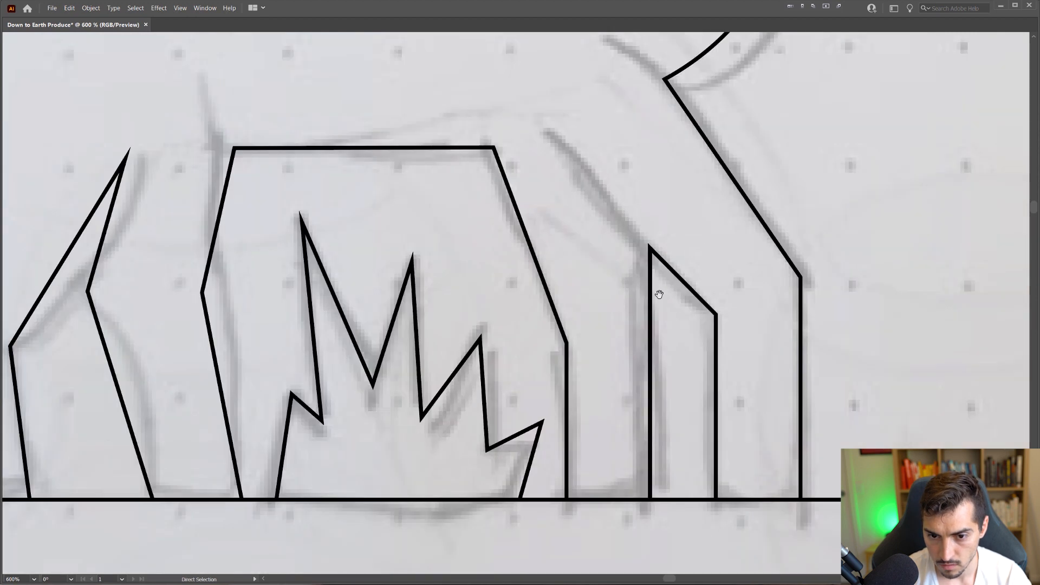
{"action": "left_click", "coordinate": [673, 346]}
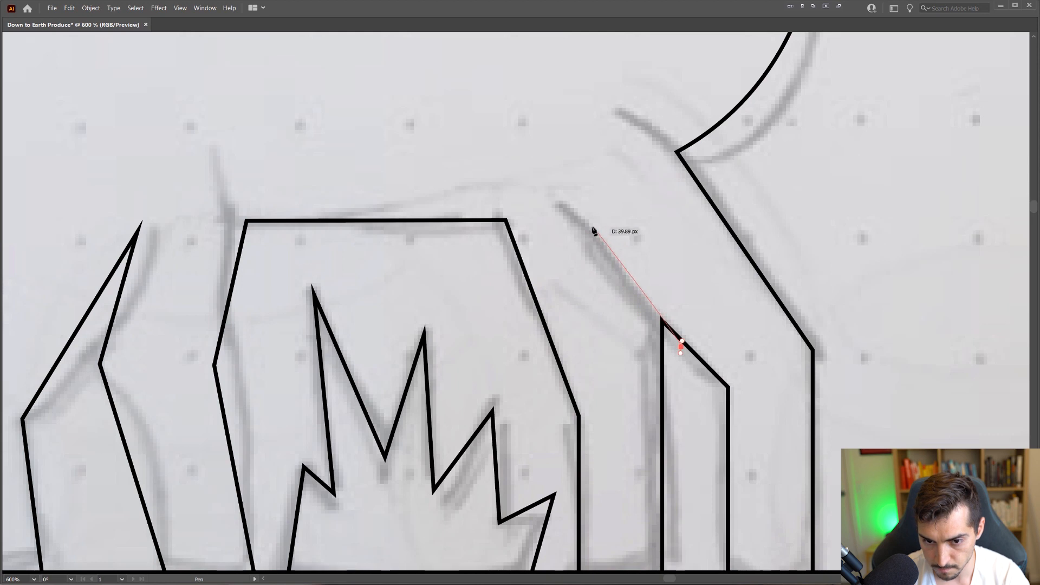
{"action": "left_click", "coordinate": [592, 228]}
{"action": "left_click", "coordinate": [685, 411]}
{"action": "left_click", "coordinate": [681, 345]}
{"action": "key", "text": "v"}
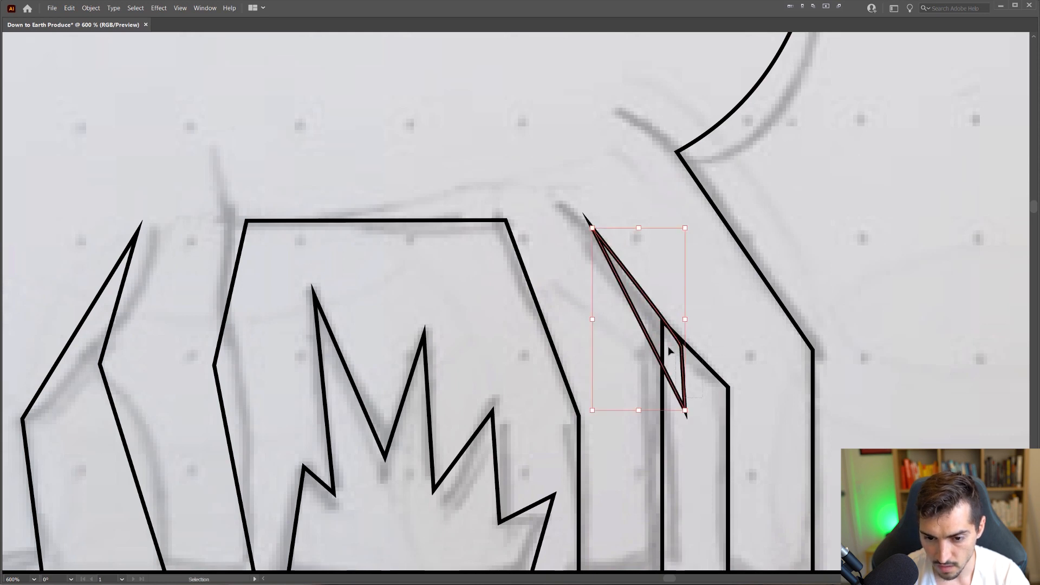
{"action": "key", "text": "shift+x"}
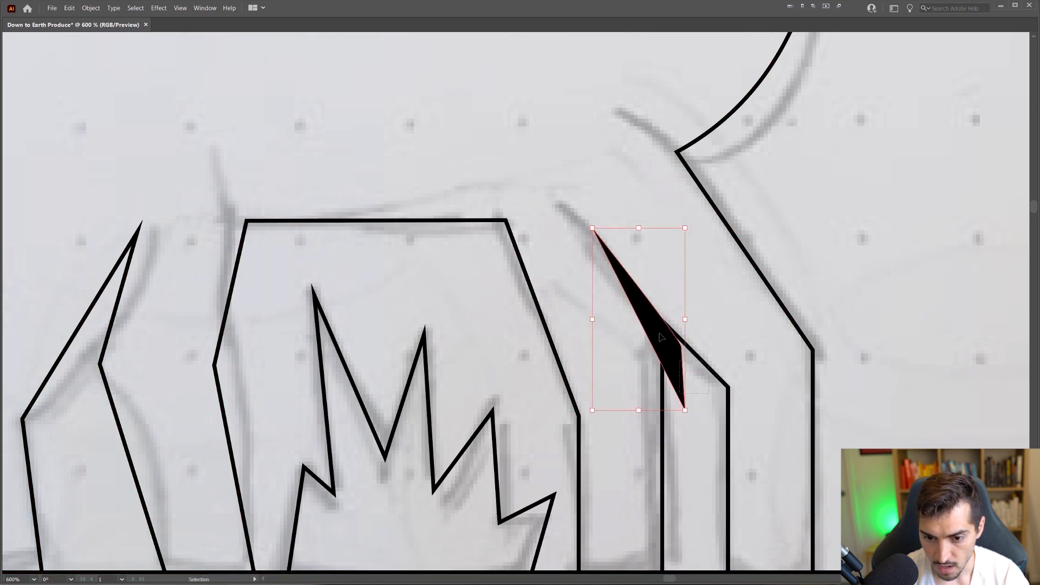
- Subtract the wedge from the body with the Shape Builder tool to extend the gap between the front legs, and deselect
{"action": "key", "text": "ctrl+a"}
{"action": "key", "text": "shift+m"}
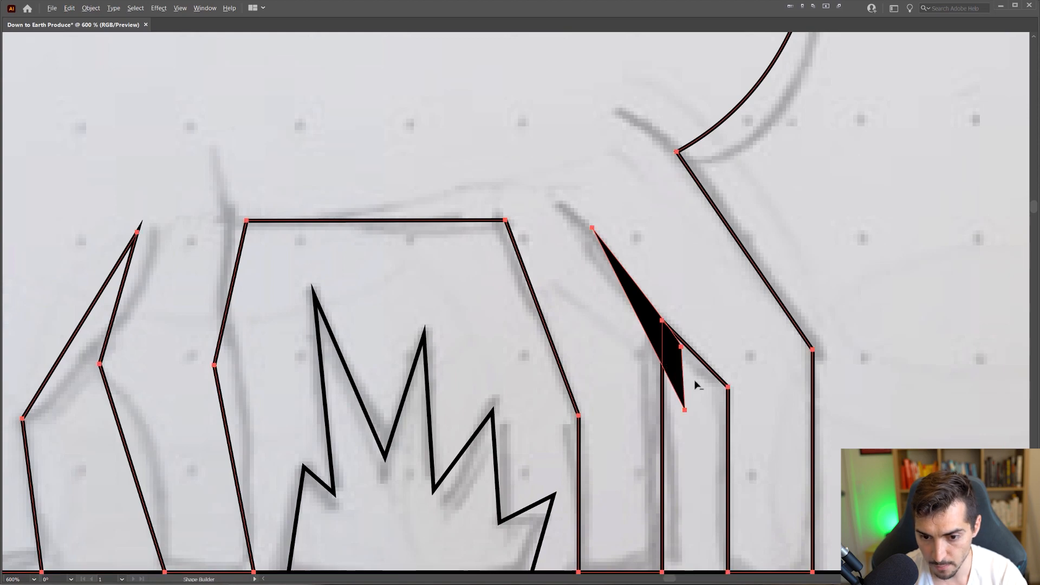
{"action": "left_click", "coordinate": [656, 337], "text": "alt"}
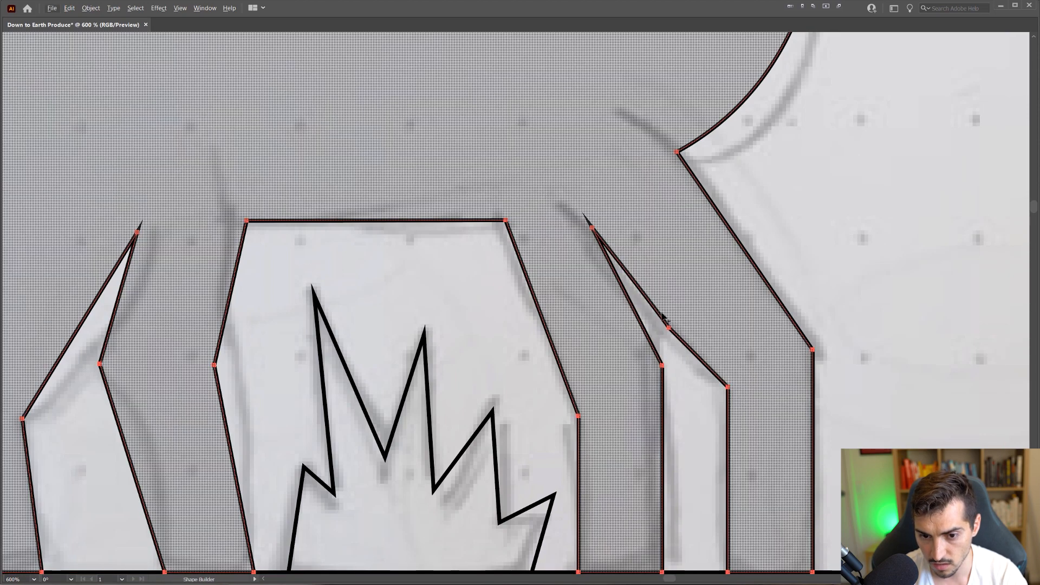
{"action": "key", "text": "alt+v"}
{"action": "left_click", "coordinate": [798, 305]}
{"action": "key", "text": "v"}
{"action": "left_click", "coordinate": [713, 328]}
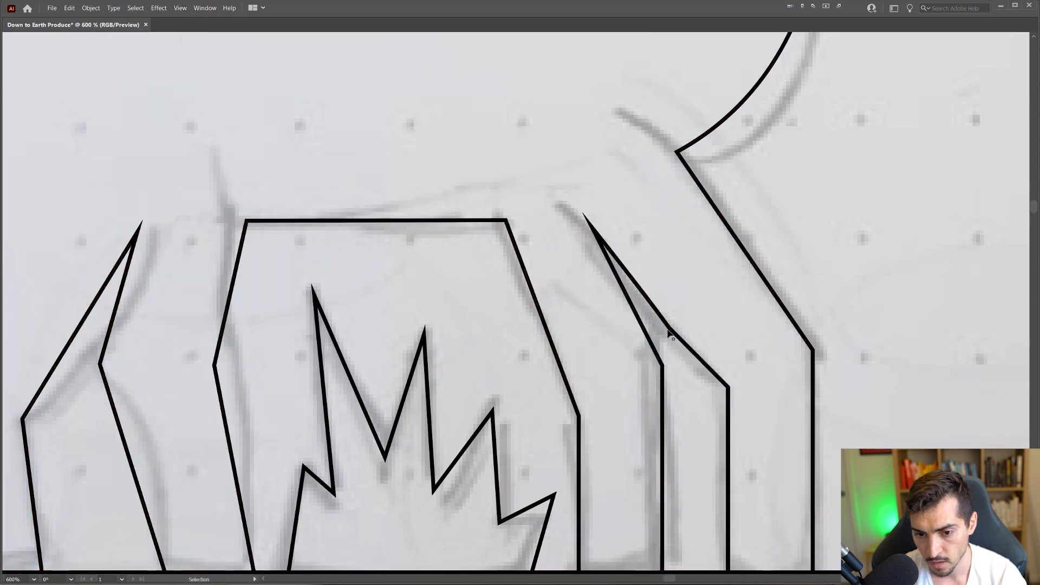
- Swap the body's fill and stroke to preview it as a solid black silhouette, undo the swap, and deselect
{"action": "left_click", "coordinate": [684, 348]}
{"action": "key", "text": "shift+x"}
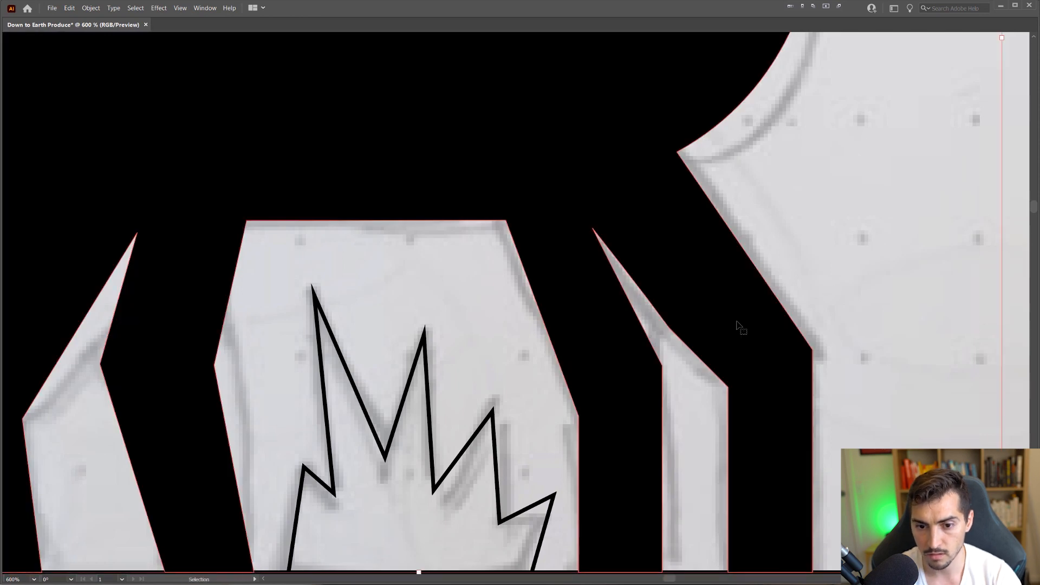
{"action": "scroll", "coordinate": [814, 267], "scroll_direction": "down", "scroll_amount": 8}
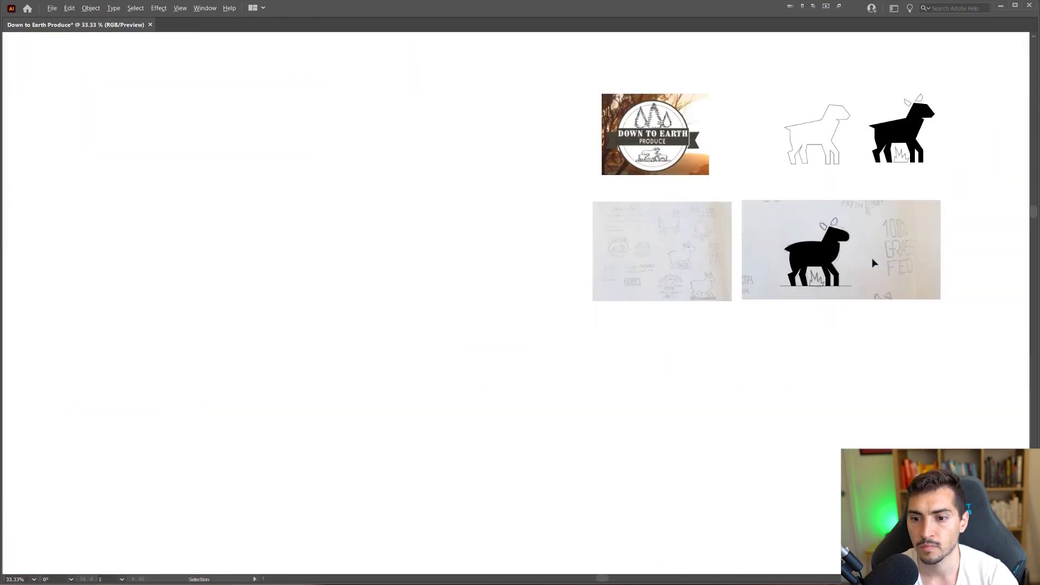
{"action": "scroll", "coordinate": [873, 263], "scroll_direction": "up", "scroll_amount": 4}
{"action": "scroll", "coordinate": [734, 306], "scroll_direction": "down", "scroll_amount": 4}
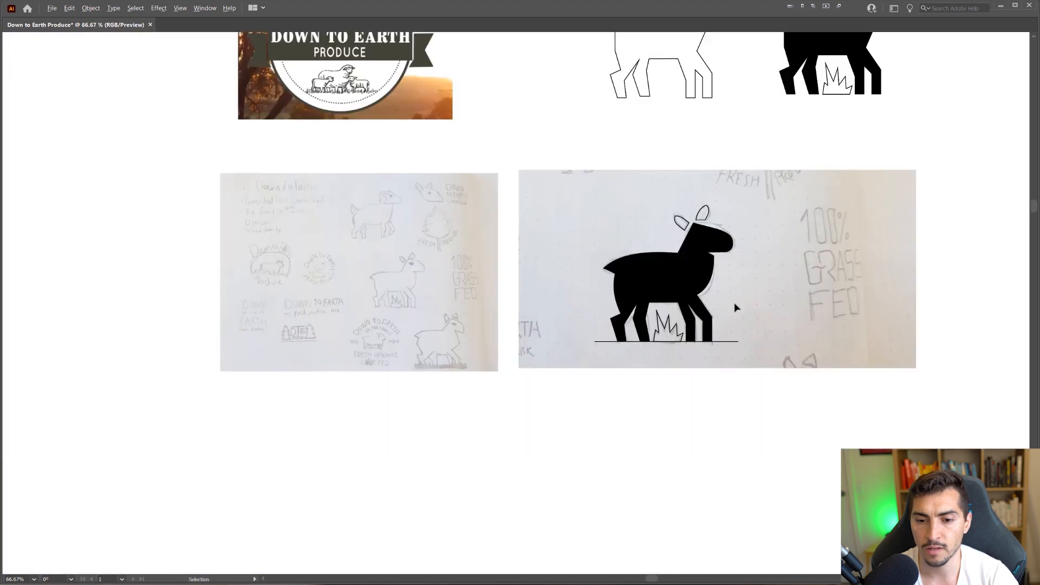
{"action": "scroll", "coordinate": [748, 301], "scroll_direction": "up", "scroll_amount": 3}
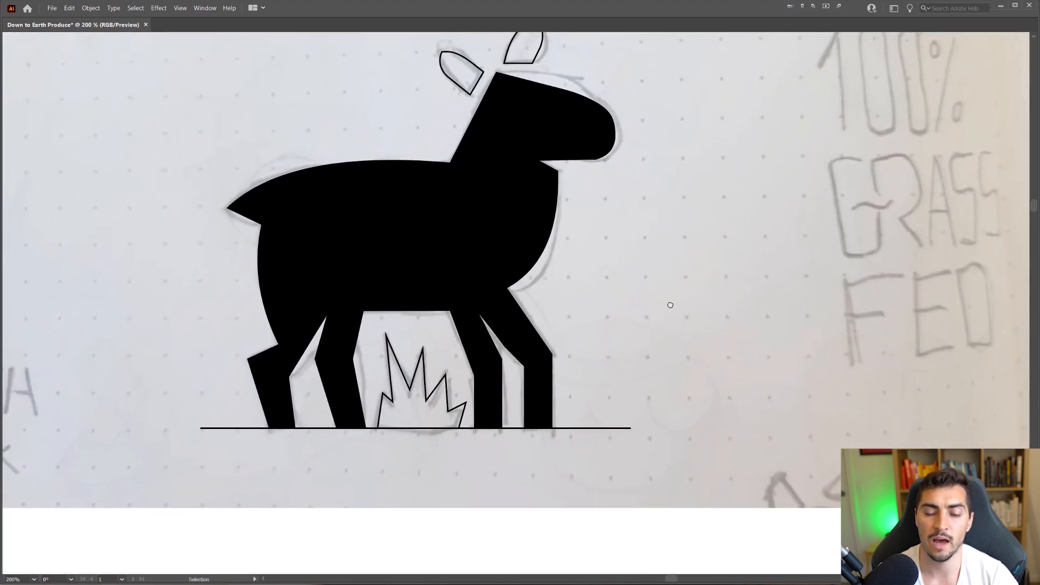
{"action": "scroll", "coordinate": [670, 304], "scroll_direction": "down", "scroll_amount": 2}
{"action": "scroll", "coordinate": [611, 313], "scroll_direction": "up", "scroll_amount": 3}
{"action": "key", "text": "ctrl+z"}
{"action": "left_click", "coordinate": [617, 304]}
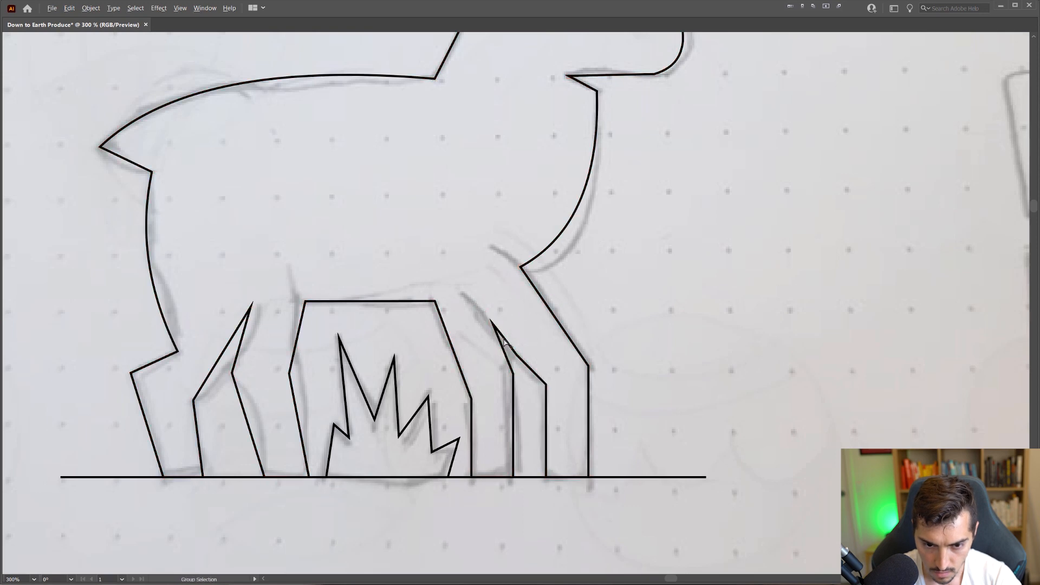
- Raise the bend on the inner front leg's back edge and lower the belly's front corner point
{"action": "scroll", "coordinate": [503, 338], "scroll_direction": "up", "scroll_amount": 2}
{"action": "left_click_drag", "start_coordinate": [528, 409], "coordinate": [598, 249]}
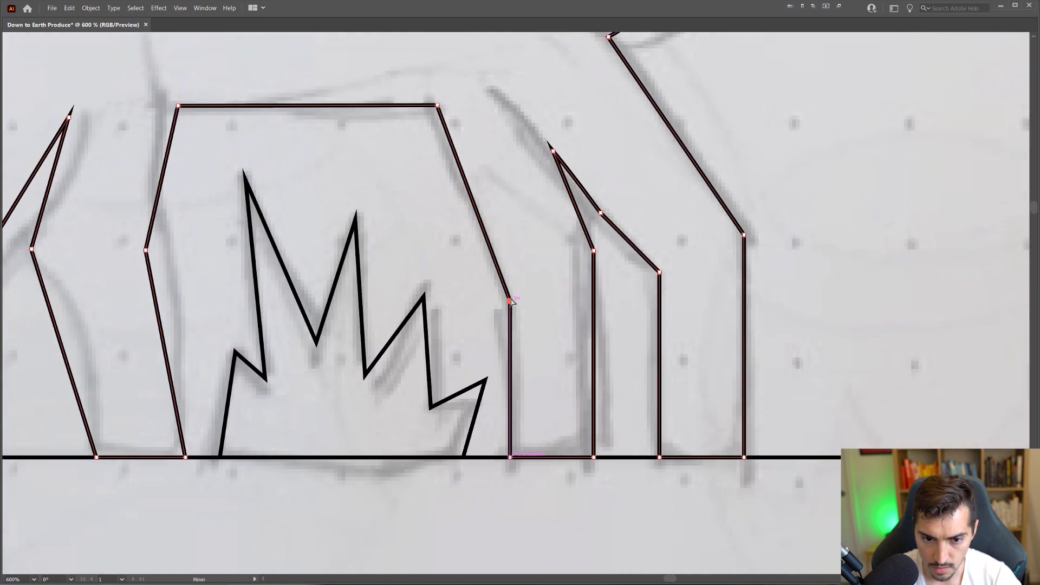
{"action": "scroll", "coordinate": [540, 289], "scroll_direction": "down", "scroll_amount": 2}
{"action": "left_click_drag", "start_coordinate": [547, 203], "coordinate": [598, 231]}
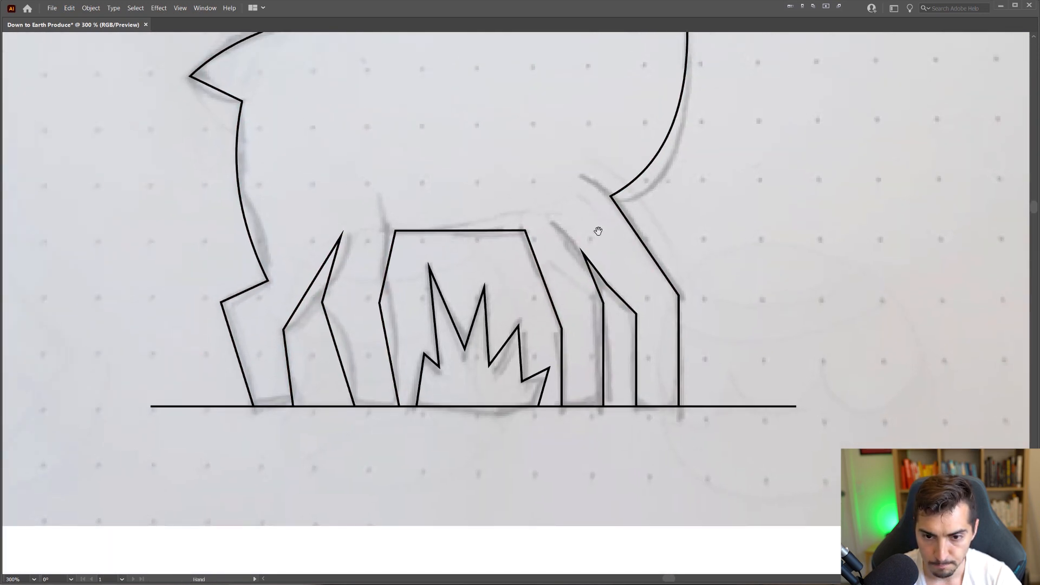
- Fill the body solid black in place of its outline, and switch the artwork to outline view and back to preview
{"action": "scroll", "coordinate": [615, 220], "scroll_direction": "down", "scroll_amount": 4}
{"action": "scroll", "coordinate": [692, 276], "scroll_direction": "up", "scroll_amount": 3}
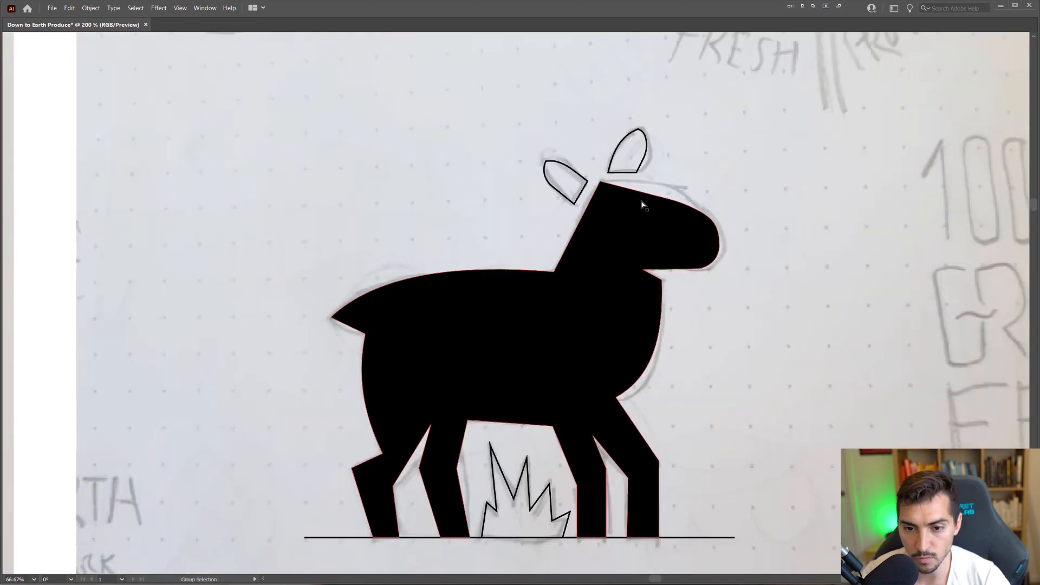
{"action": "left_click", "coordinate": [639, 214]}
{"action": "key", "text": "v"}
{"action": "key", "text": "ctrl+y"}
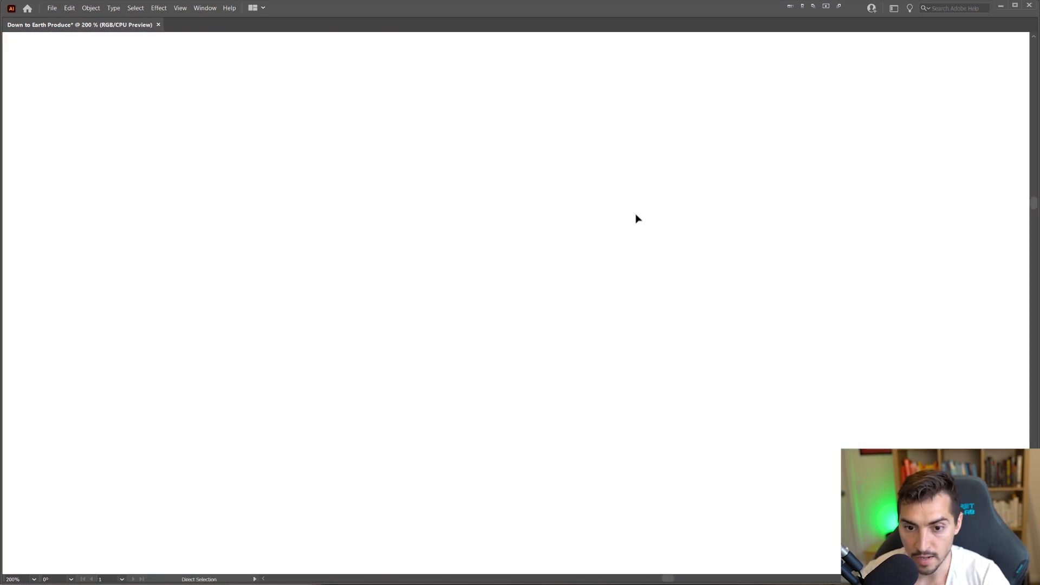
{"action": "key", "text": "ctrl+y"}
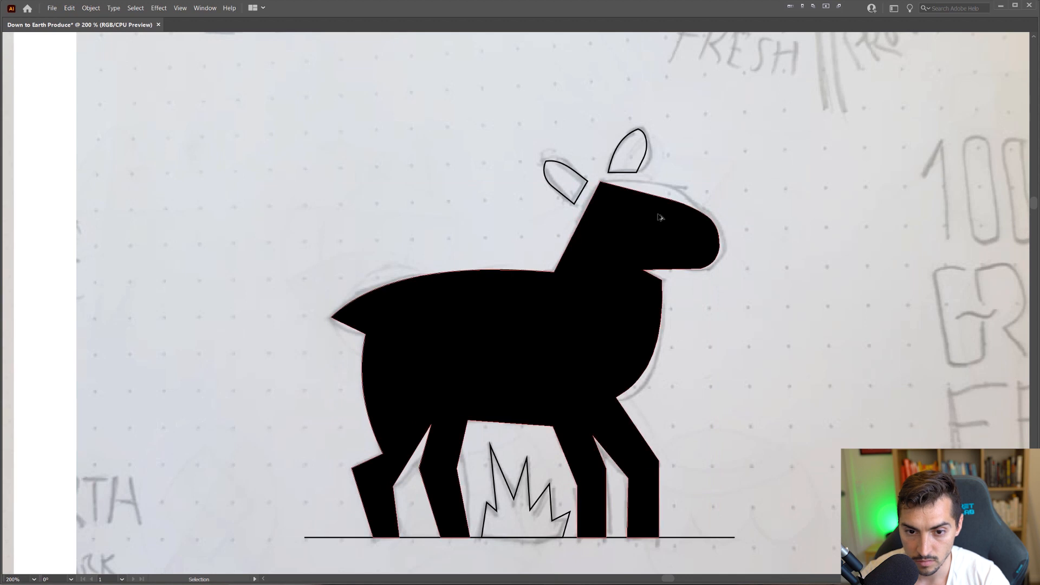
- Check the eye in outline view and return the body to a black outline without fill
{"action": "scroll", "coordinate": [661, 217], "scroll_direction": "down", "scroll_amount": 4}
{"action": "scroll", "coordinate": [664, 217], "scroll_direction": "up", "scroll_amount": 3}
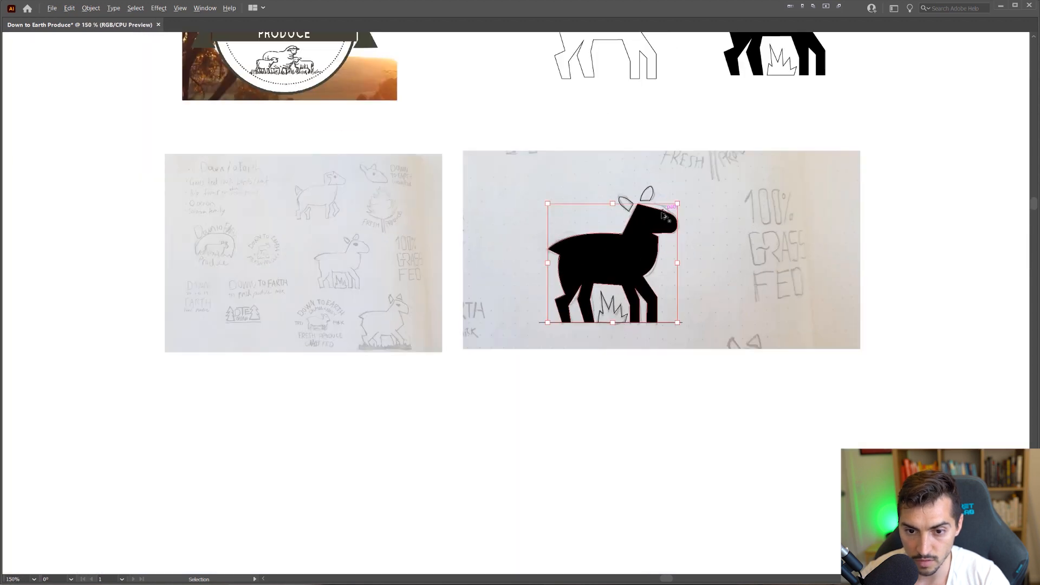
{"action": "key", "text": "ctrl+y"}
{"action": "left_click", "coordinate": [628, 223]}
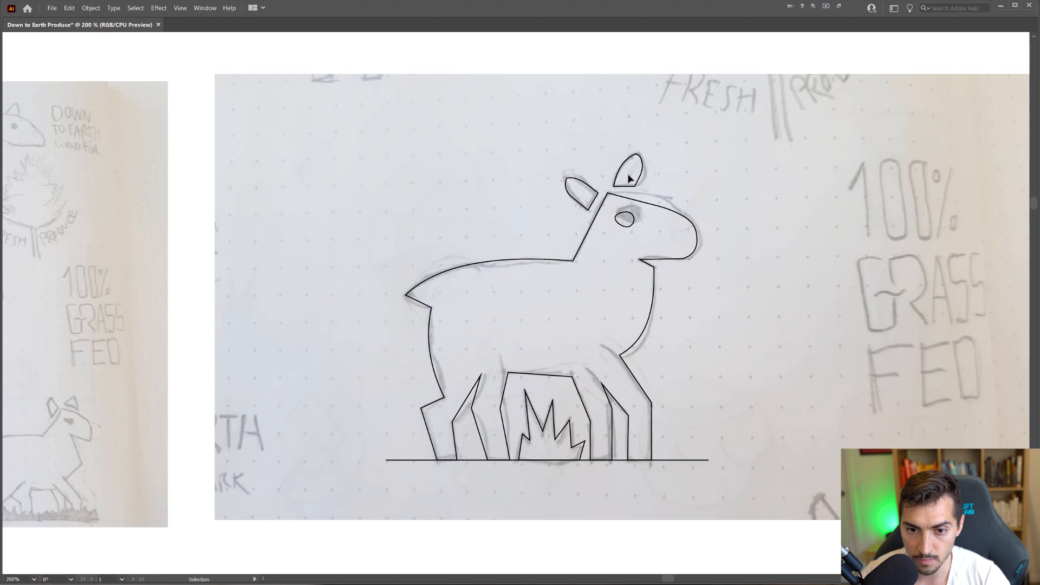
- Duplicate the complete animal drawing with its grass tuft and ground line onto the blank area beside the sketch photo
{"action": "scroll", "coordinate": [650, 214], "scroll_direction": "up", "scroll_amount": 1}
{"action": "scroll", "coordinate": [742, 141], "scroll_direction": "down", "scroll_amount": 1}
{"action": "mouse_move", "coordinate": [744, 139]}
{"action": "left_mouse_down"}
{"action": "mouse_move", "coordinate": [660, 256]}
{"action": "mouse_move", "coordinate": [388, 463]}
{"action": "left_mouse_up"}
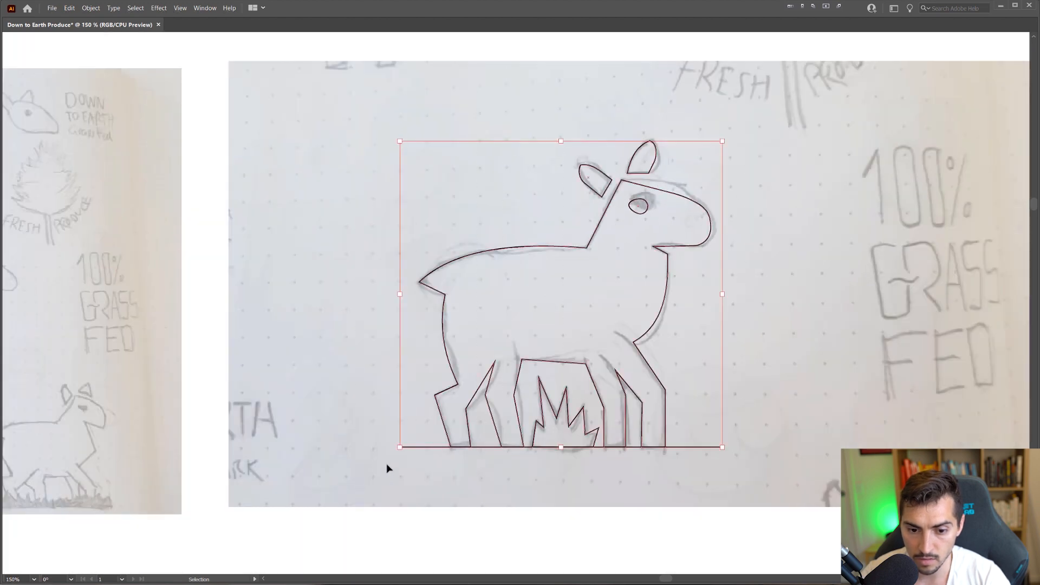
{"action": "scroll", "coordinate": [388, 464], "scroll_direction": "down", "scroll_amount": 2}
{"action": "key", "text": "ctrl+y"}
{"action": "scroll", "coordinate": [449, 460], "scroll_direction": "down", "scroll_amount": 1}
{"action": "mouse_move", "coordinate": [472, 431]}
{"action": "left_mouse_down"}
{"action": "mouse_move", "coordinate": [829, 417]}
{"action": "mouse_move", "coordinate": [765, 382]}
{"action": "mouse_move", "coordinate": [714, 370]}
{"action": "left_mouse_up"}
{"action": "scroll", "coordinate": [895, 374], "scroll_direction": "up", "scroll_amount": 1}
{"action": "left_click", "coordinate": [896, 376]}
- Swap the duplicated body's outline and fill so that it is solid black
{"action": "left_click", "coordinate": [713, 340]}
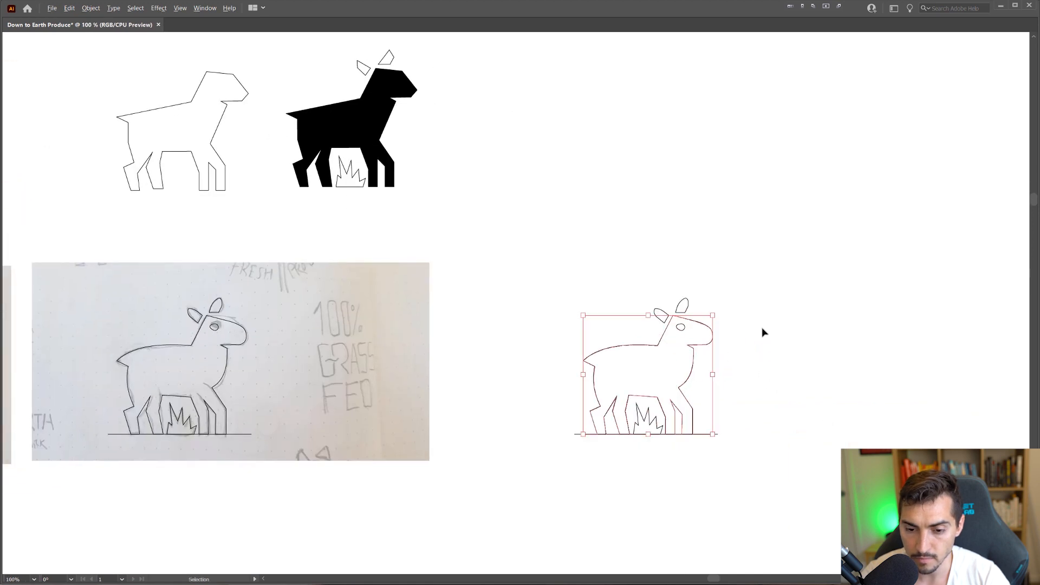
{"action": "scroll", "coordinate": [763, 331], "scroll_direction": "up", "scroll_amount": 2}
{"action": "key", "text": "shift+x"}
{"action": "key", "text": "a"}
- Select the eye through outline view and fill it white by sampling the blank background with the Eyedropper
{"action": "key", "text": "ctrl+y"}
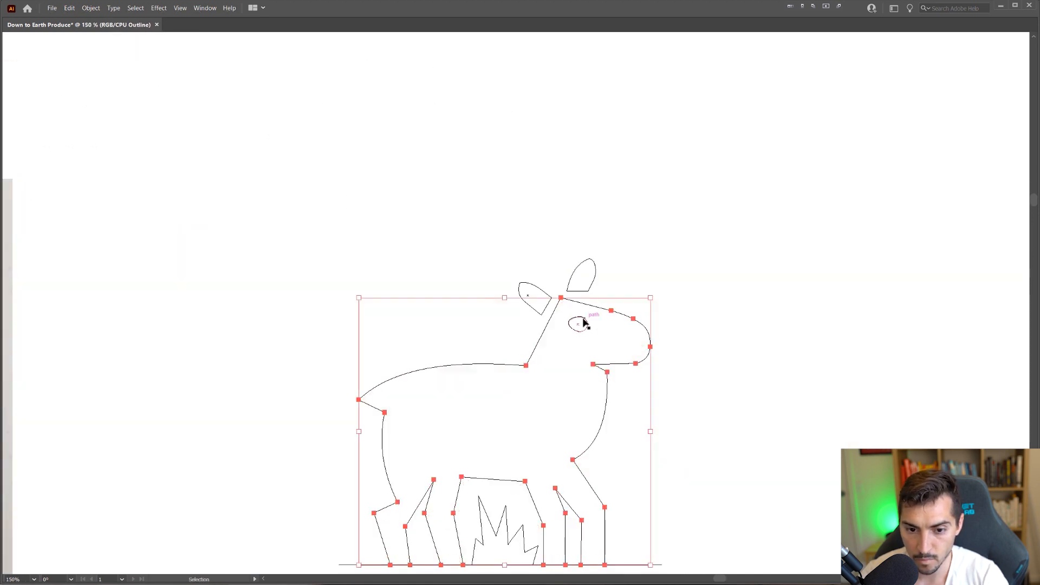
{"action": "left_click", "coordinate": [584, 324]}
{"action": "key", "text": "ctrl+y"}
{"action": "key", "text": "i"}
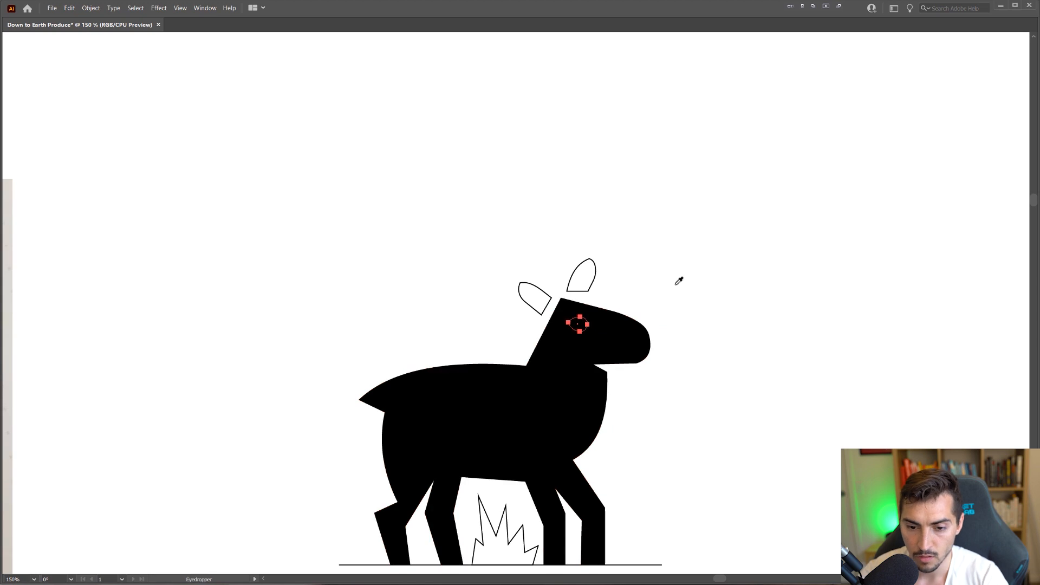
{"action": "key", "text": "a"}
{"action": "left_click", "coordinate": [637, 294]}
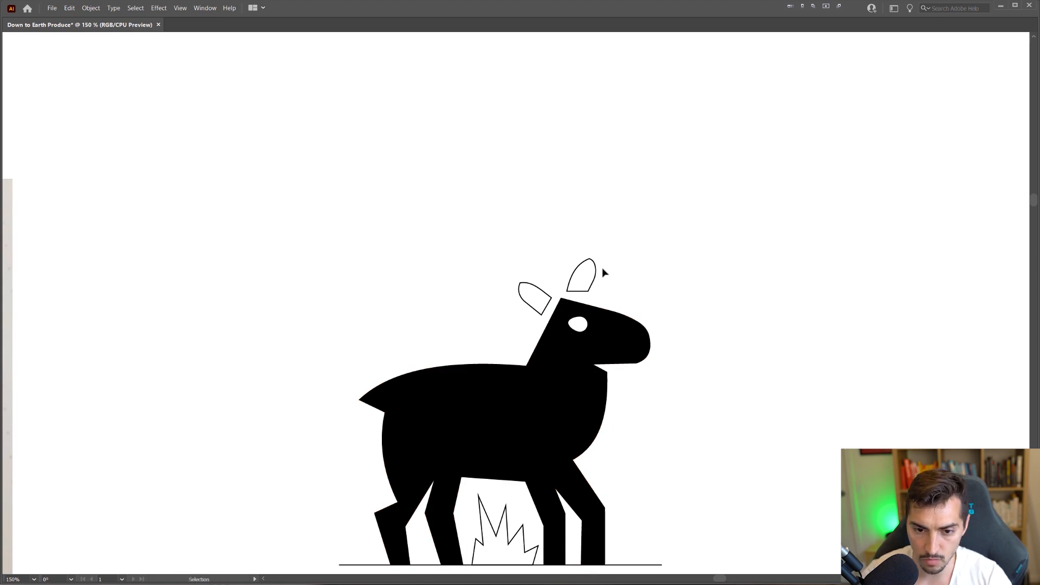
- Select both ears and match them to the body's solid black fill with the Eyedropper
{"action": "left_click_drag", "start_coordinate": [513, 290], "coordinate": [515, 295]}
{"action": "key", "text": "i"}
{"action": "left_click", "coordinate": [611, 320]}
{"action": "left_click_drag", "start_coordinate": [648, 428], "coordinate": [643, 348]}
{"action": "key", "text": "v"}
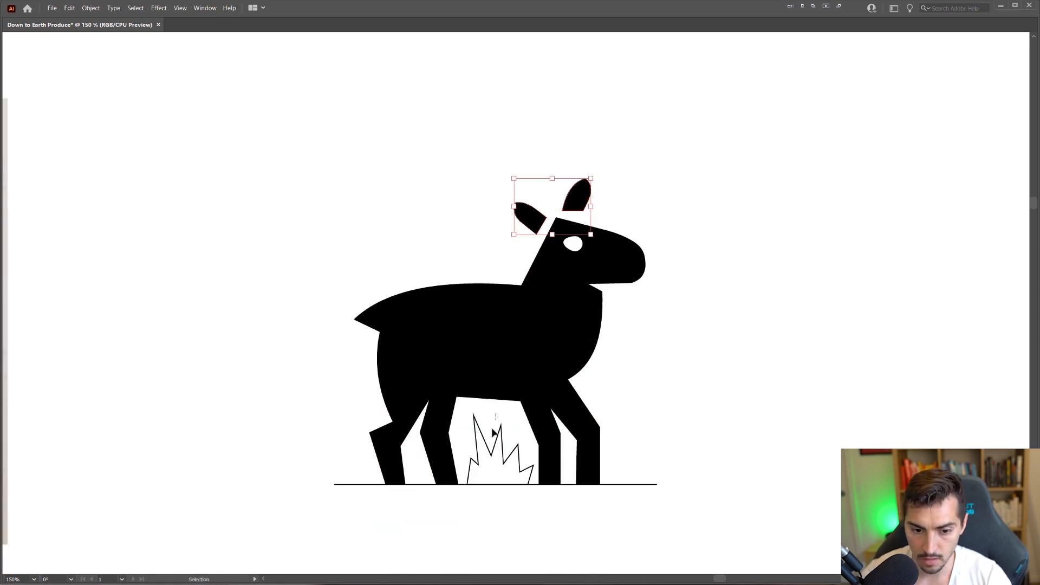
- Match the grass tuft between the legs to the body's solid black fill with the Eyedropper, and deselect
{"action": "left_click_drag", "start_coordinate": [494, 430], "coordinate": [483, 442]}
{"action": "key", "text": "i"}
{"action": "left_click", "coordinate": [545, 425]}
{"action": "key", "text": "v"}
{"action": "left_click", "coordinate": [703, 406]}
- Try the black silhouette without its ground line, and undo the deletion
{"action": "scroll", "coordinate": [680, 454], "scroll_direction": "down", "scroll_amount": 1}
{"action": "left_click_drag", "start_coordinate": [680, 454], "coordinate": [649, 327]}
{"action": "left_click_drag", "start_coordinate": [640, 337], "coordinate": [630, 362]}
{"action": "key", "text": "Delete"}
{"action": "scroll", "coordinate": [647, 348], "scroll_direction": "down", "scroll_amount": 1}
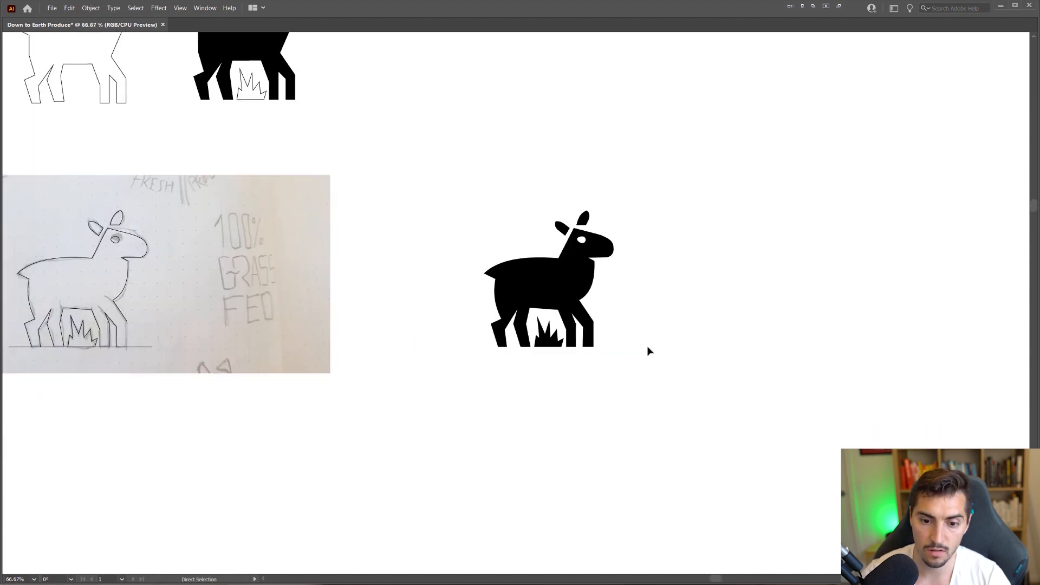
{"action": "key", "text": "ctrl+z"}
{"action": "key", "text": "ctrl+z"}
{"action": "key", "text": "ctrl+shift+z"}
- Shift the black silhouette closer to the sketch photo and place a duplicate without the ground line beside it
{"action": "left_click_drag", "start_coordinate": [706, 183], "coordinate": [469, 361]}
{"action": "left_click_drag", "start_coordinate": [522, 303], "coordinate": [433, 299]}
{"action": "mouse_move", "coordinate": [432, 299]}
{"action": "left_mouse_down"}
{"action": "mouse_move", "coordinate": [696, 297]}
{"action": "mouse_move", "coordinate": [639, 296]}
{"action": "left_mouse_up"}
{"action": "left_click", "coordinate": [726, 352]}
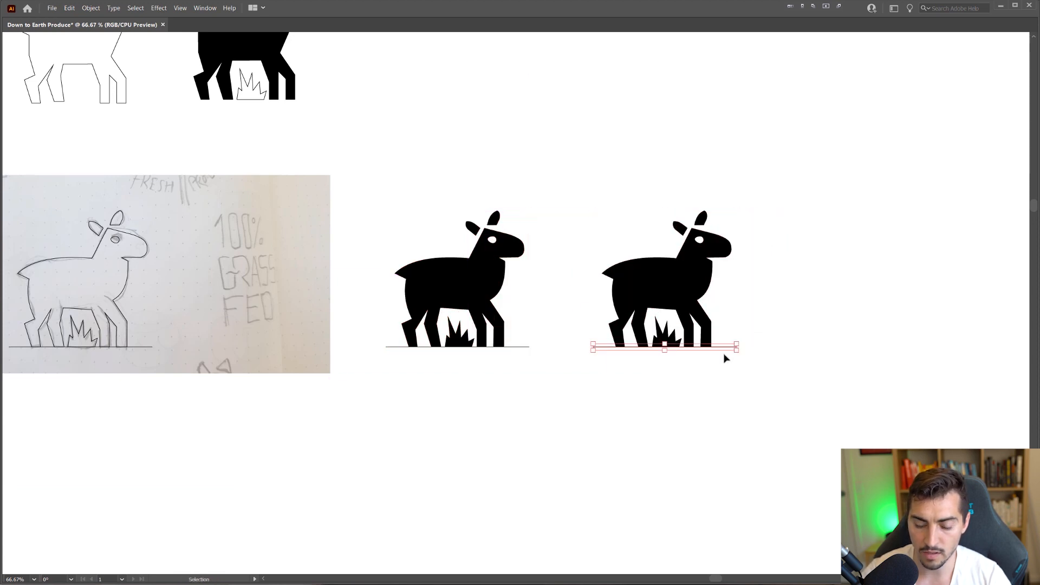
{"action": "scroll", "coordinate": [715, 361], "scroll_direction": "up", "scroll_amount": 3}
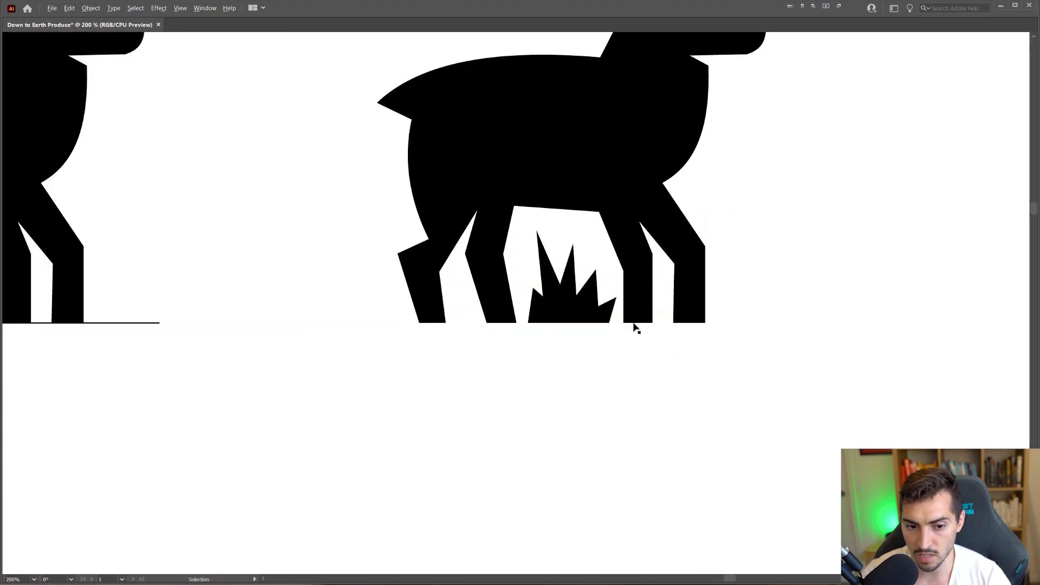
- Draw a rectangle directly under the copy's feet to check their alignment, and delete it
{"action": "key", "text": "m"}
{"action": "left_click_drag", "start_coordinate": [416, 323], "coordinate": [766, 449]}
{"action": "key", "text": "v"}
{"action": "left_click", "coordinate": [816, 349]}
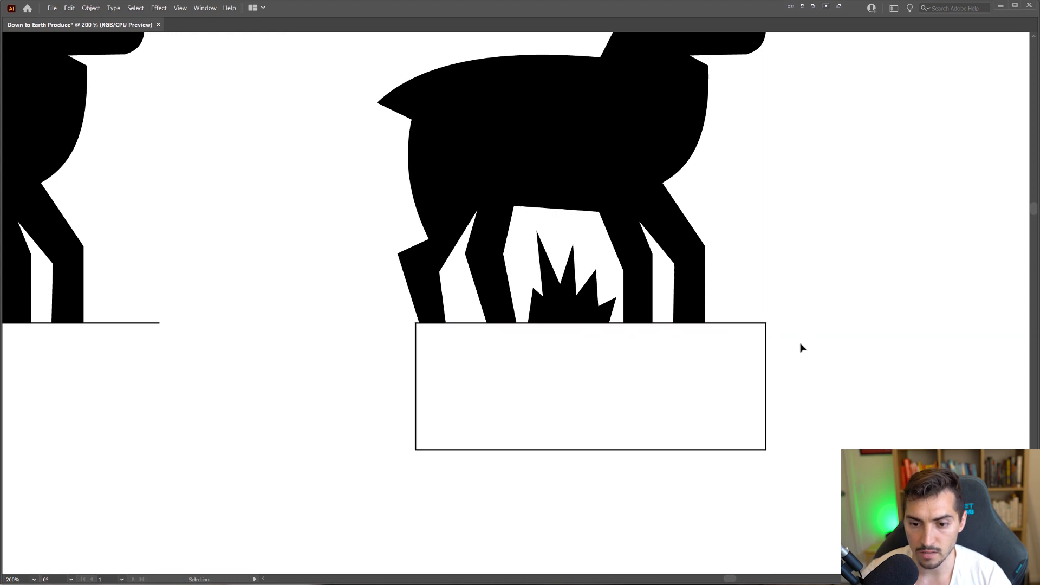
{"action": "left_click", "coordinate": [726, 380]}
{"action": "key", "text": "Delete"}
- Compare the silhouettes with and without the ground line at several zoom levels
{"action": "scroll", "coordinate": [729, 372], "scroll_direction": "up", "scroll_amount": 3}
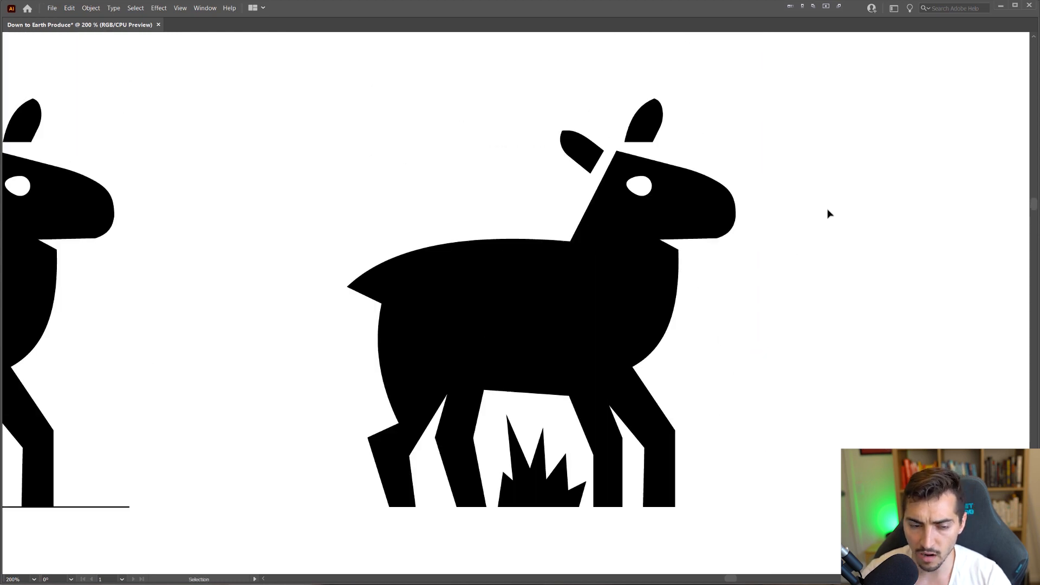
{"action": "left_click", "coordinate": [184, 8]}
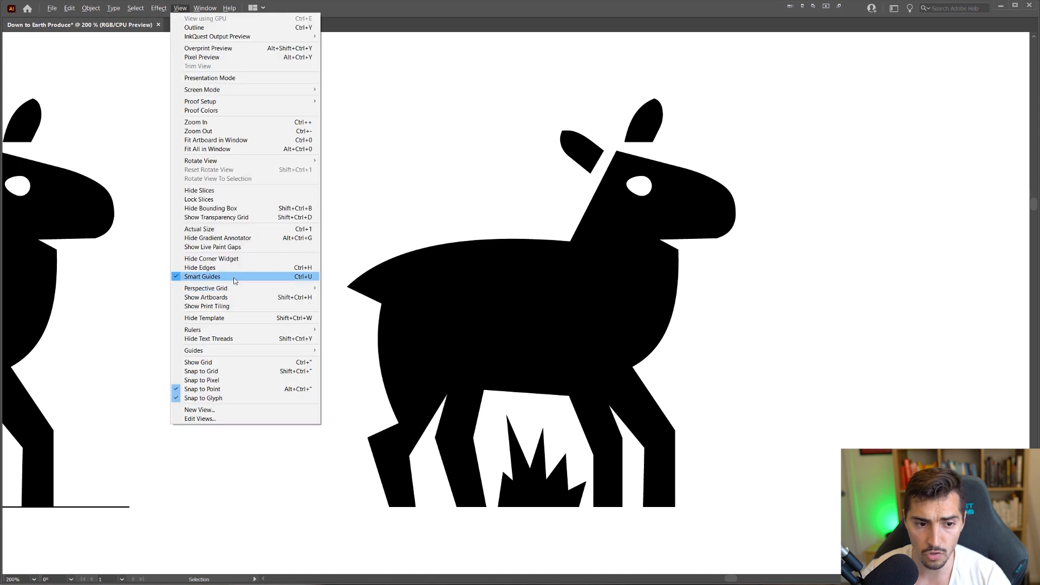
{"action": "left_click", "coordinate": [418, 220]}
{"action": "left_click_drag", "start_coordinate": [288, 278], "coordinate": [622, 267]}
{"action": "scroll", "coordinate": [622, 264], "scroll_direction": "down", "scroll_amount": 2}
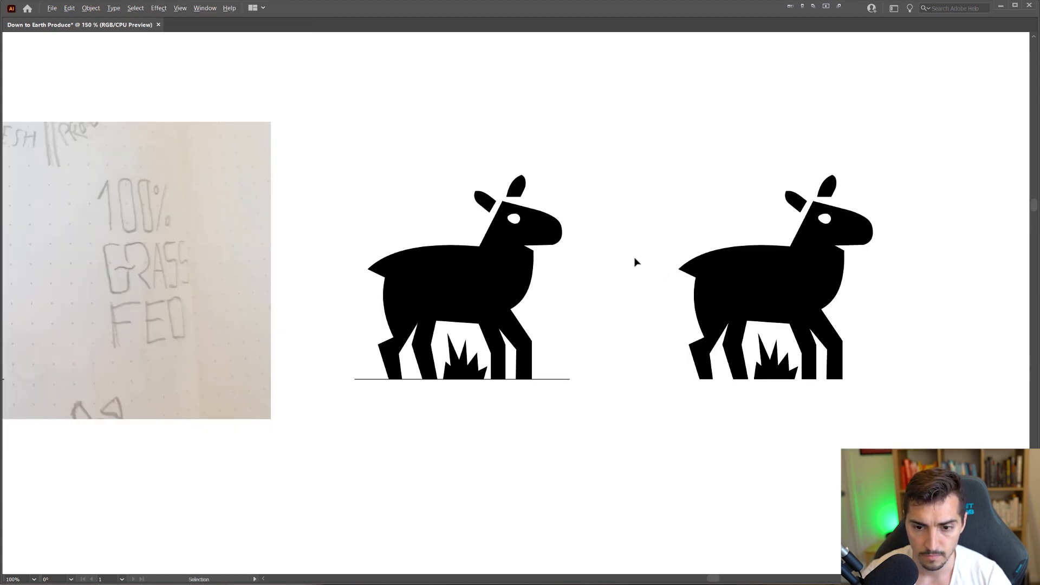
{"action": "scroll", "coordinate": [636, 262], "scroll_direction": "up", "scroll_amount": 2}
{"action": "left_click_drag", "start_coordinate": [713, 267], "coordinate": [483, 260]}
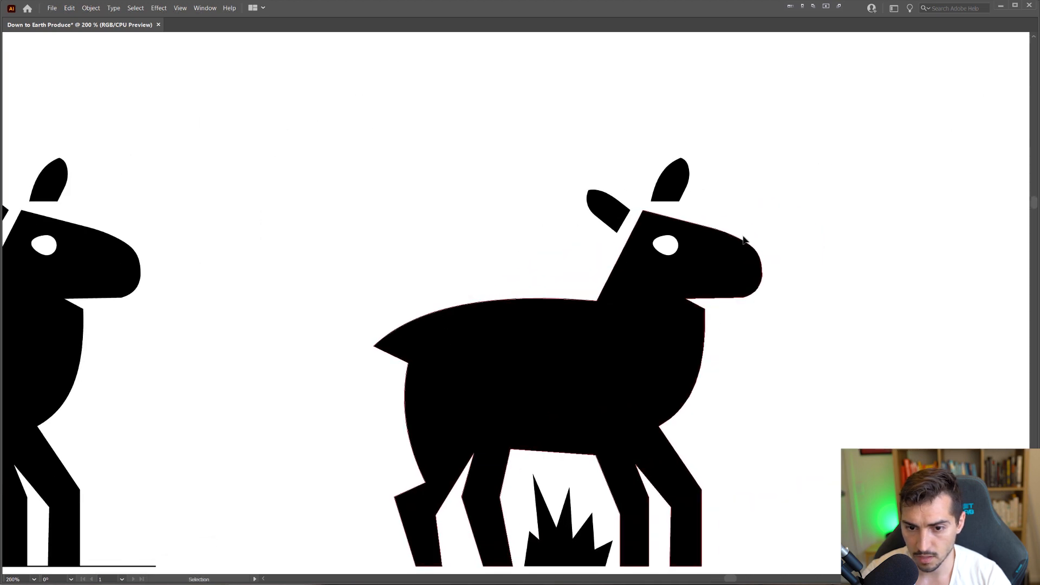
{"action": "scroll", "coordinate": [792, 244], "scroll_direction": "down", "scroll_amount": 1}
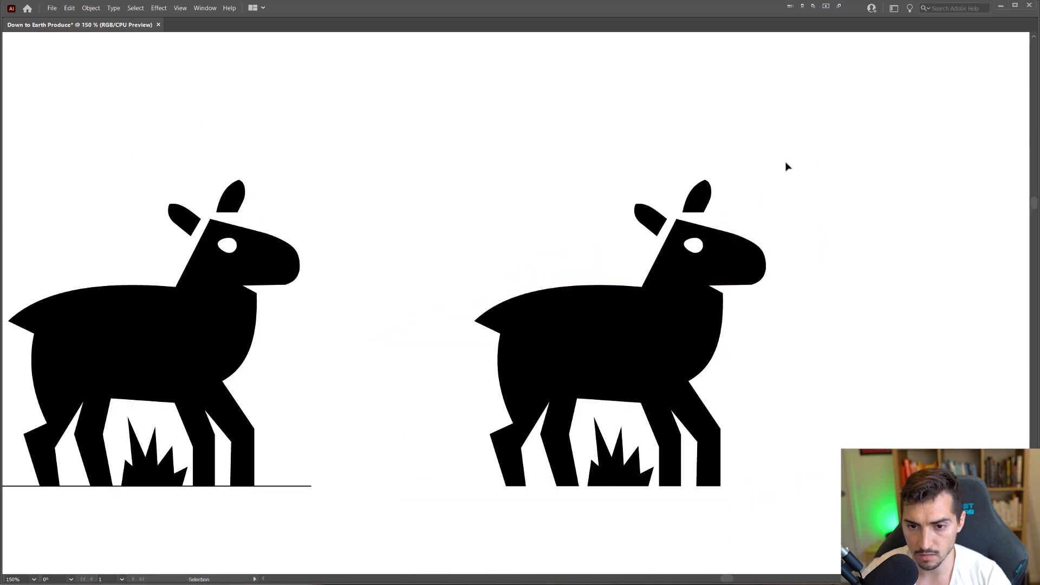
{"action": "scroll", "coordinate": [812, 154], "scroll_direction": "down", "scroll_amount": 2}
- Move both ears of the silhouette without a ground line closer to the head
{"action": "scroll", "coordinate": [811, 154], "scroll_direction": "up", "scroll_amount": 7}
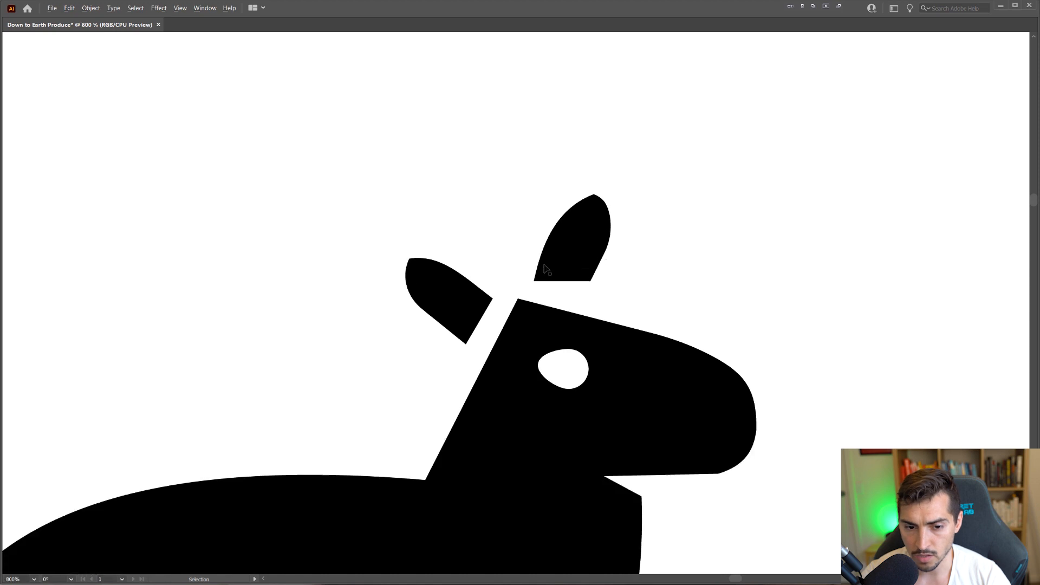
{"action": "key", "text": "a"}
{"action": "left_click", "coordinate": [299, 362]}
{"action": "left_click_drag", "start_coordinate": [299, 362], "coordinate": [311, 382]}
{"action": "left_click", "coordinate": [580, 255]}
{"action": "left_click_drag", "start_coordinate": [580, 255], "coordinate": [573, 273]}
- Angle the front ear's base along the top of the head and shift the ear back toward the neck
{"action": "left_click_drag", "start_coordinate": [571, 323], "coordinate": [575, 342]}
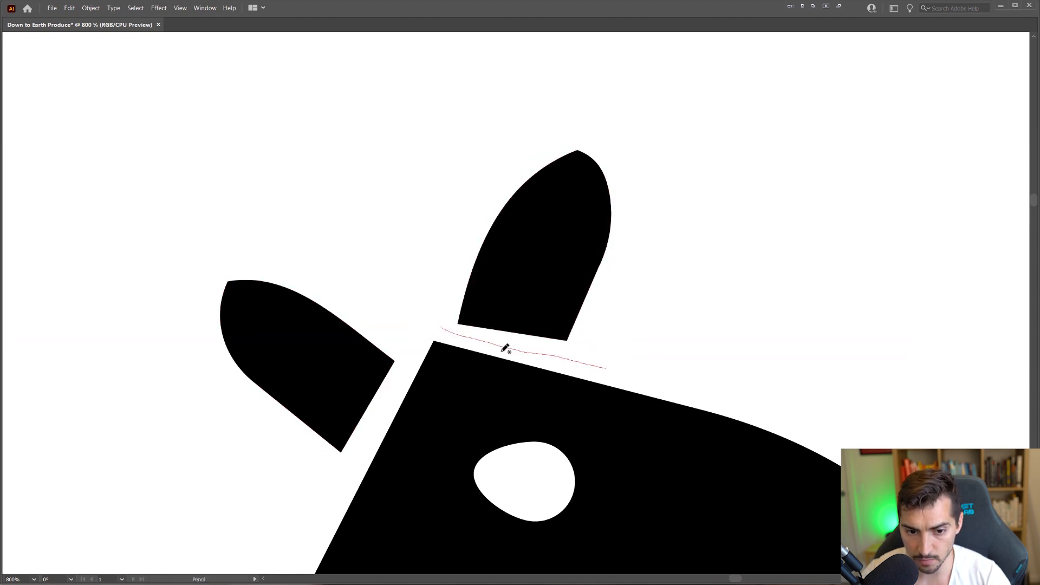
{"action": "scroll", "coordinate": [460, 345], "scroll_direction": "up", "scroll_amount": 2}
{"action": "key", "text": "a"}
{"action": "key", "text": "ctrl+z"}
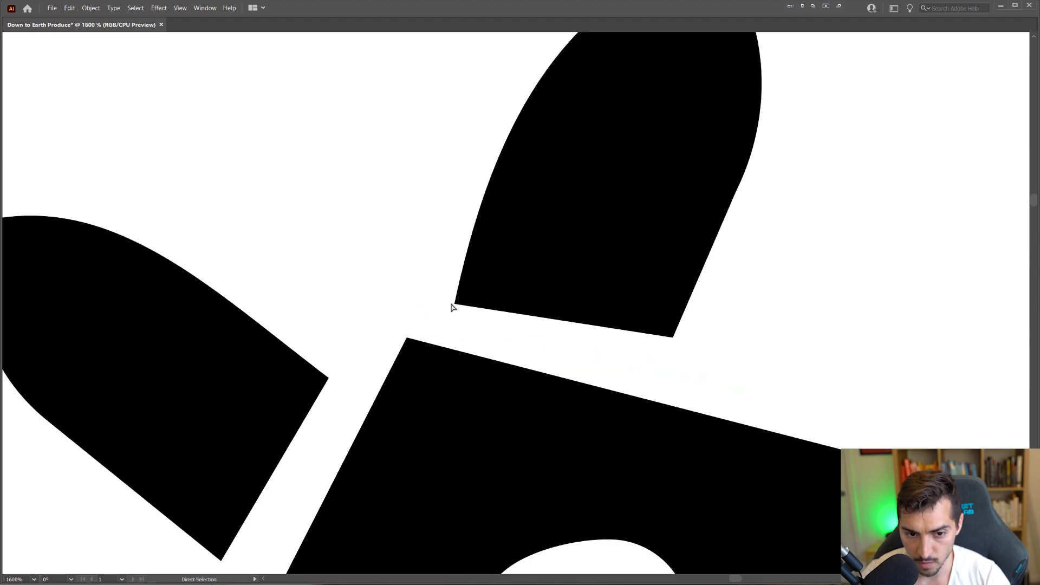
{"action": "left_click_drag", "start_coordinate": [453, 305], "coordinate": [458, 294]}
{"action": "key", "text": "v"}
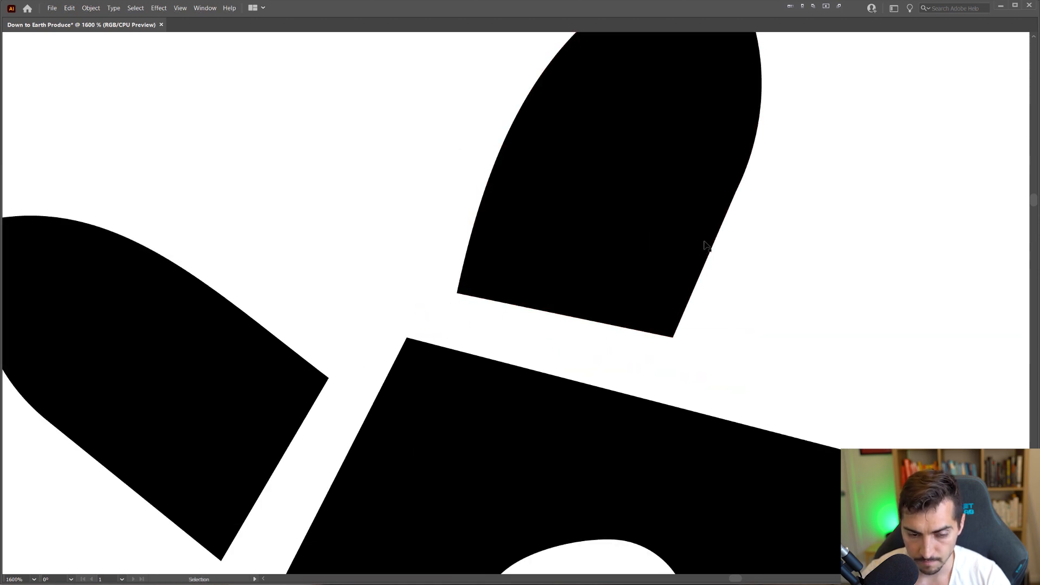
{"action": "left_click_drag", "start_coordinate": [707, 245], "coordinate": [667, 250]}
- Rotate the front ear slightly clockwise and nudge it forward along the top of the head
{"action": "scroll", "coordinate": [759, 241], "scroll_direction": "down", "scroll_amount": 1}
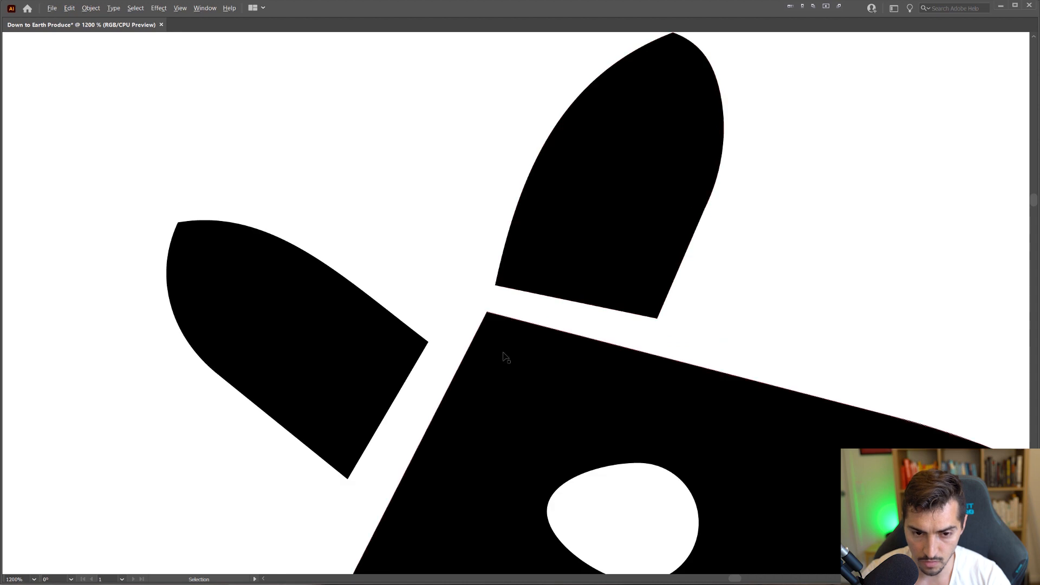
{"action": "scroll", "coordinate": [777, 237], "scroll_direction": "down", "scroll_amount": 6}
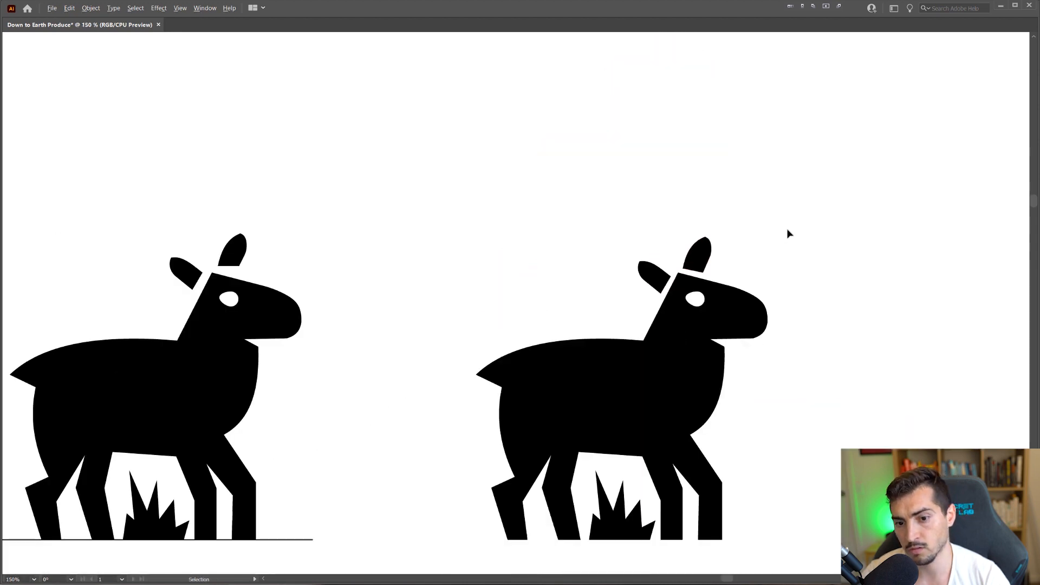
{"action": "scroll", "coordinate": [794, 233], "scroll_direction": "down", "scroll_amount": 2}
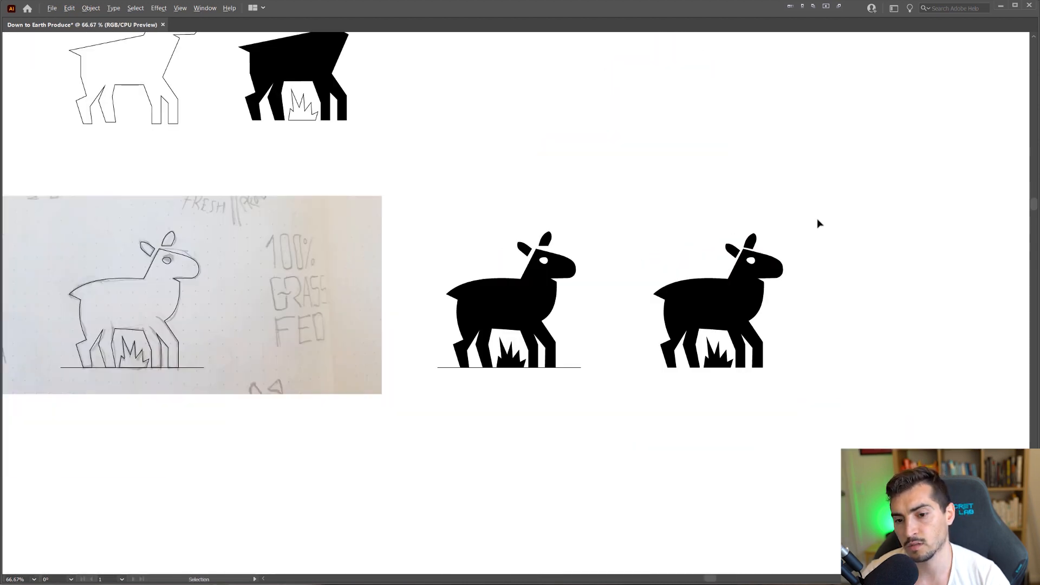
{"action": "scroll", "coordinate": [818, 224], "scroll_direction": "up", "scroll_amount": 4}
{"action": "scroll", "coordinate": [557, 309], "scroll_direction": "up", "scroll_amount": 3}
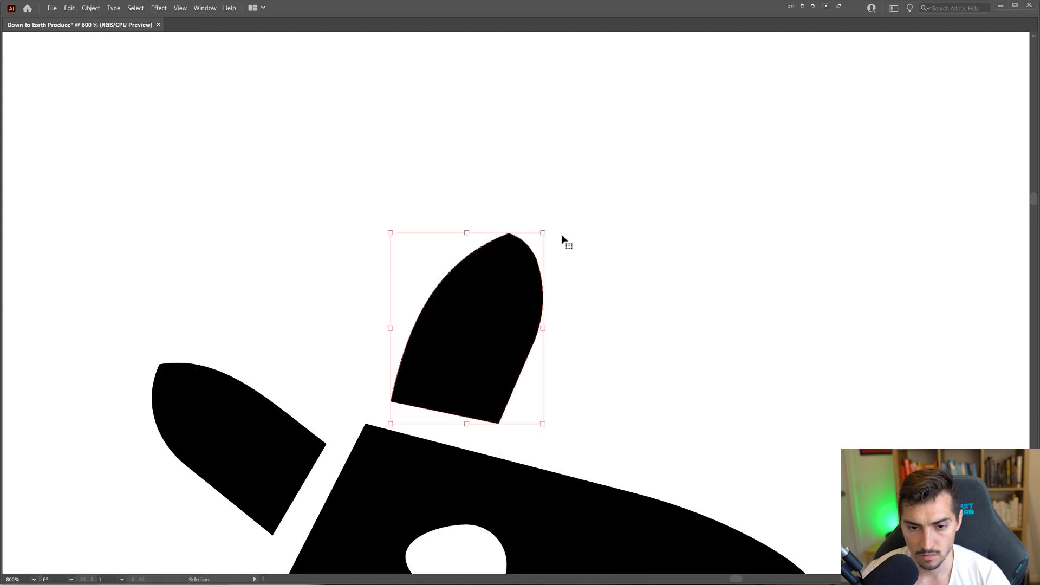
{"action": "left_click_drag", "start_coordinate": [546, 228], "coordinate": [550, 230]}
{"action": "left_click_drag", "start_coordinate": [512, 293], "coordinate": [523, 299]}
{"action": "left_click", "coordinate": [637, 292]}
{"action": "left_click_drag", "start_coordinate": [644, 292], "coordinate": [681, 216]}
- Scale the front ear down so that it is smaller than the rear ear, and deselect
{"action": "scroll", "coordinate": [680, 216], "scroll_direction": "down", "scroll_amount": 2}
{"action": "scroll", "coordinate": [682, 221], "scroll_direction": "down", "scroll_amount": 5}
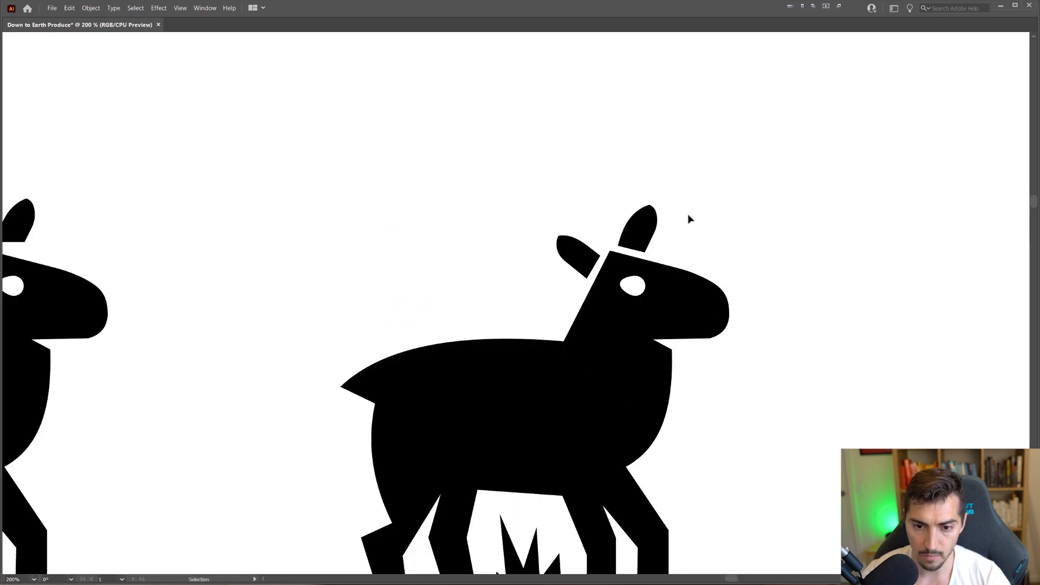
{"action": "scroll", "coordinate": [684, 197], "scroll_direction": "down", "scroll_amount": 1}
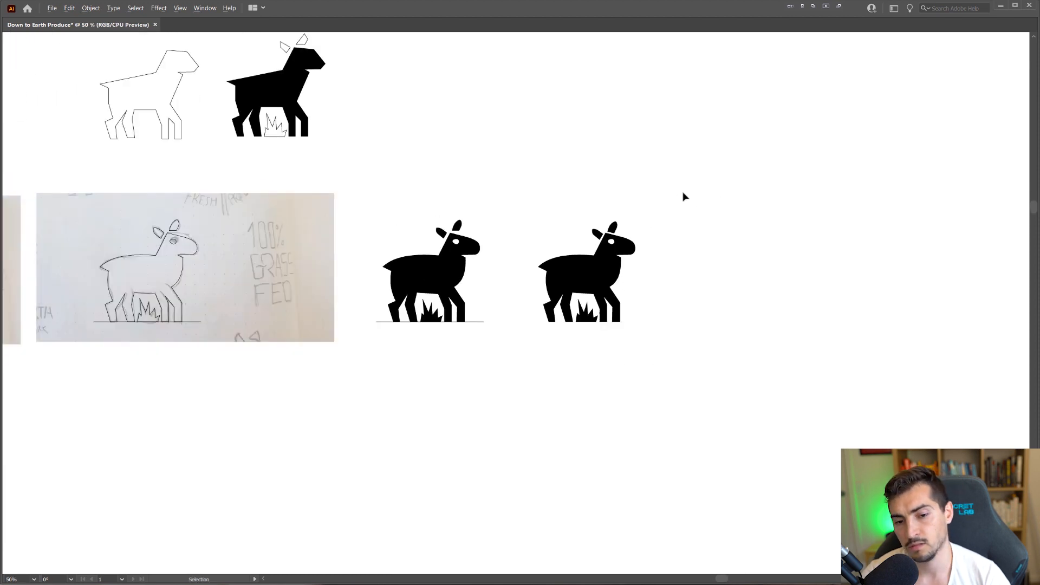
{"action": "mouse_move", "coordinate": [684, 196]}
{"action": "left_mouse_down"}
{"action": "mouse_move", "coordinate": [724, 243]}
{"action": "mouse_move", "coordinate": [724, 262]}
{"action": "mouse_move", "coordinate": [892, 292]}
{"action": "left_mouse_up"}
{"action": "left_click_drag", "start_coordinate": [886, 367], "coordinate": [708, 242]}
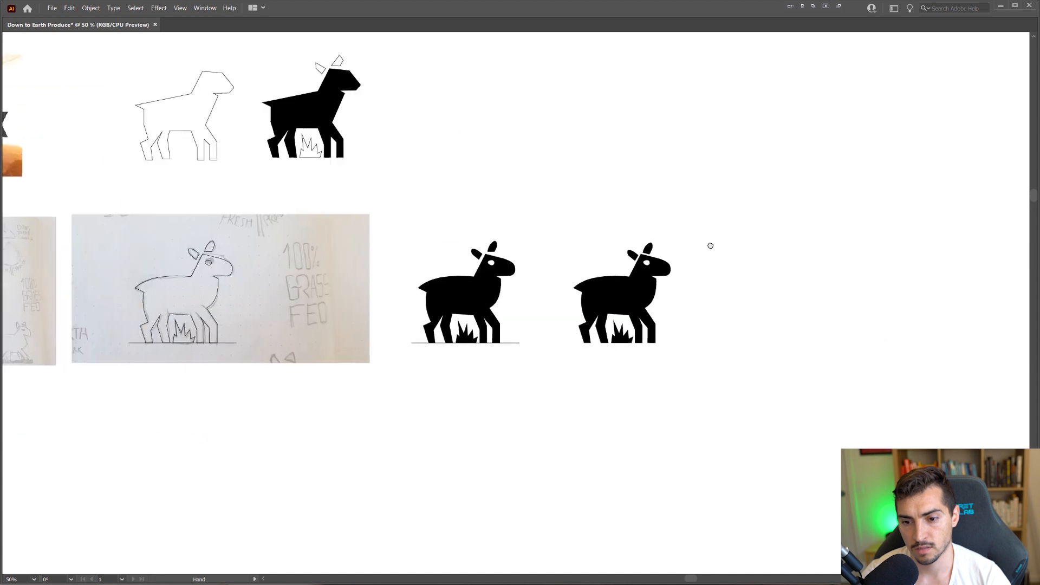
{"action": "scroll", "coordinate": [661, 249], "scroll_direction": "up", "scroll_amount": 4}
{"action": "left_click_drag", "start_coordinate": [590, 241], "coordinate": [583, 250]}
{"action": "left_click", "coordinate": [637, 234]}
- Examine the reduced front ear against the head and the whole silhouette at several zoom levels
{"action": "scroll", "coordinate": [644, 231], "scroll_direction": "down", "scroll_amount": 1}
{"action": "scroll", "coordinate": [645, 235], "scroll_direction": "down", "scroll_amount": 2}
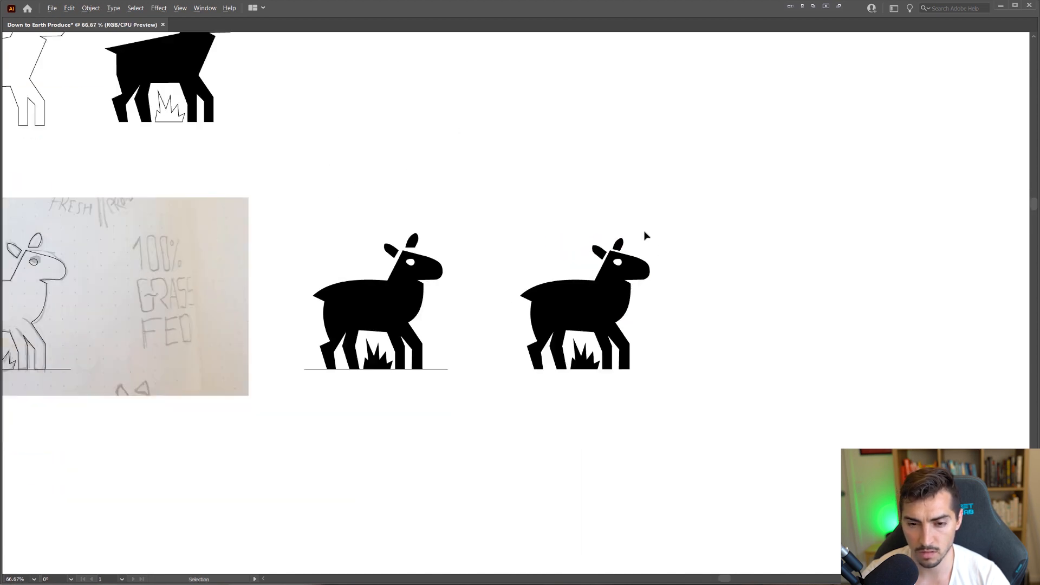
{"action": "left_click_drag", "start_coordinate": [676, 221], "coordinate": [584, 226]}
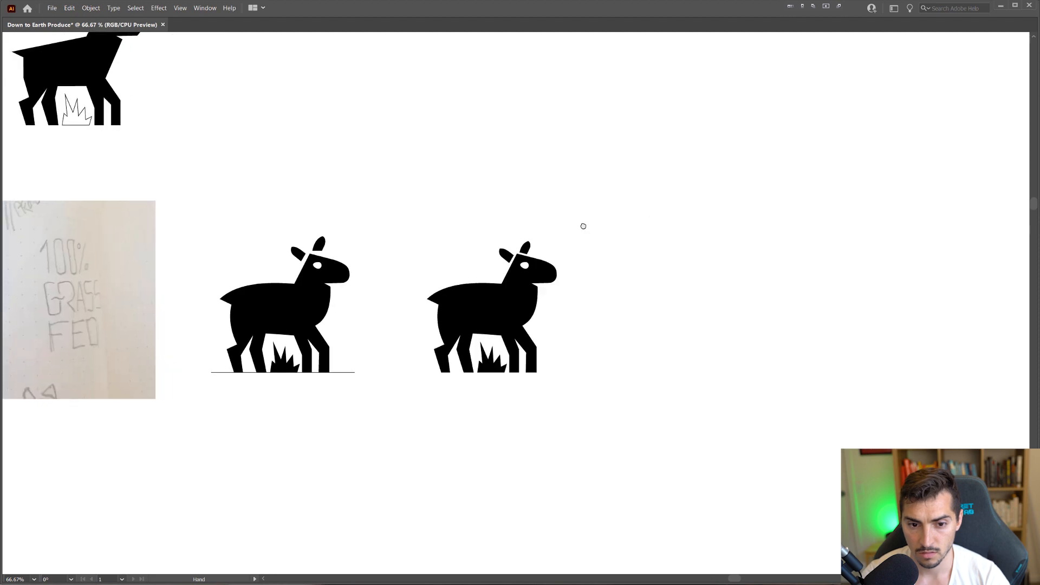
{"action": "scroll", "coordinate": [583, 226], "scroll_direction": "down", "scroll_amount": 1}
{"action": "scroll", "coordinate": [519, 253], "scroll_direction": "up", "scroll_amount": 6}
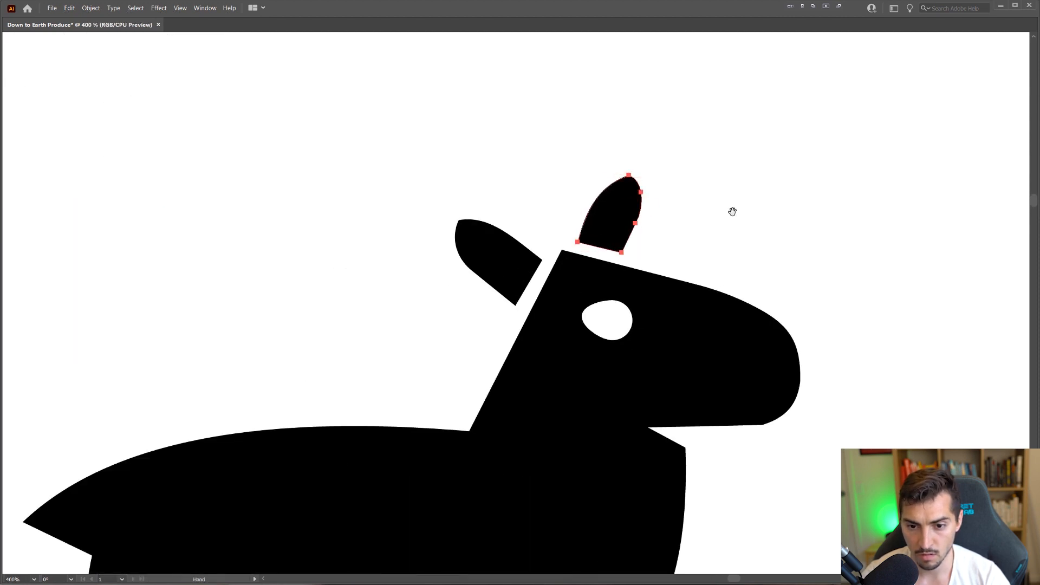
{"action": "scroll", "coordinate": [694, 128], "scroll_direction": "down", "scroll_amount": 3}
{"action": "left_click_drag", "start_coordinate": [730, 117], "coordinate": [708, 119]}
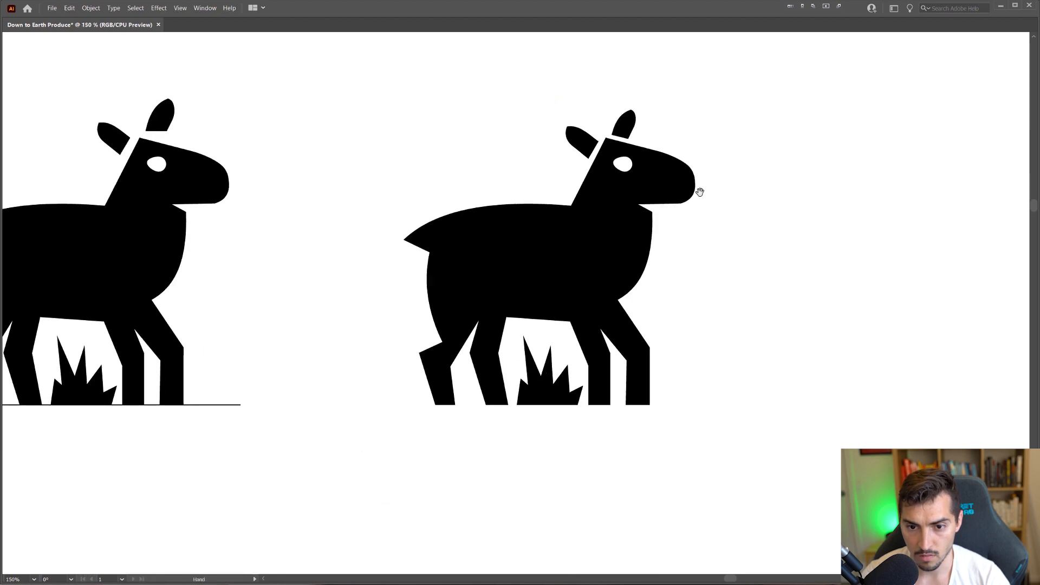
{"action": "scroll", "coordinate": [703, 301], "scroll_direction": "down", "scroll_amount": 2}
- Duplicate the silhouette without the ground line onto the blank area beside it
{"action": "left_click_drag", "start_coordinate": [761, 210], "coordinate": [565, 378]}
{"action": "left_click_drag", "start_coordinate": [754, 347], "coordinate": [376, 360]}
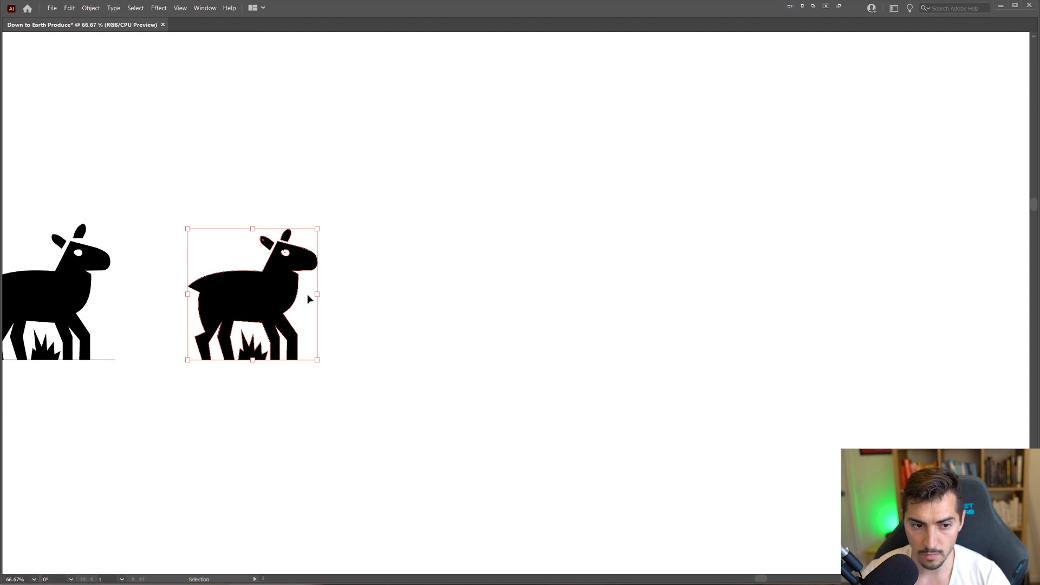
{"action": "left_click_drag", "start_coordinate": [258, 284], "coordinate": [439, 287]}
- Subtract the eye shape from the new copy's head with the Shape Builder tool
{"action": "scroll", "coordinate": [445, 252], "scroll_direction": "up", "scroll_amount": 3}
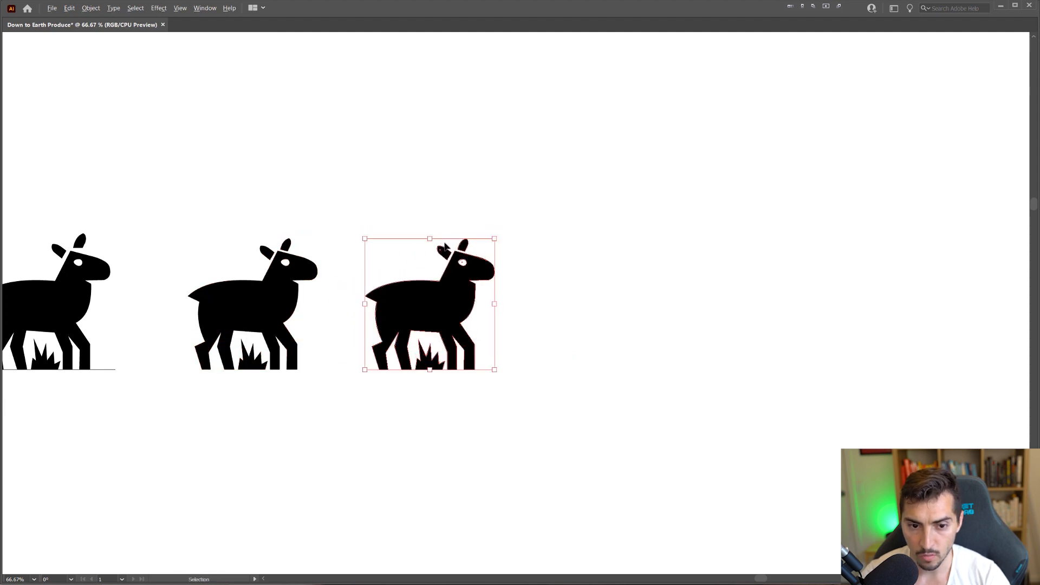
{"action": "key", "text": "shift+m"}
{"action": "left_click", "coordinate": [499, 306], "text": "alt"}
{"action": "key", "text": "v"}
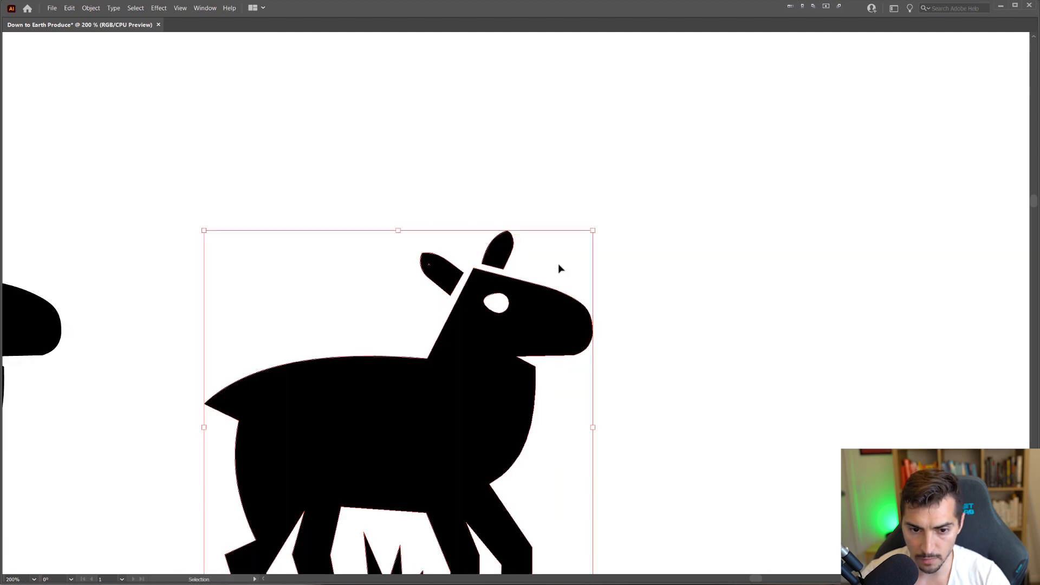
- Unite the shapes of the new silhouette copy into a single shape with Pathfinder
{"action": "left_click", "coordinate": [558, 266]}
{"action": "scroll", "coordinate": [581, 257], "scroll_direction": "down", "scroll_amount": 3}
{"action": "left_click", "coordinate": [535, 379]}
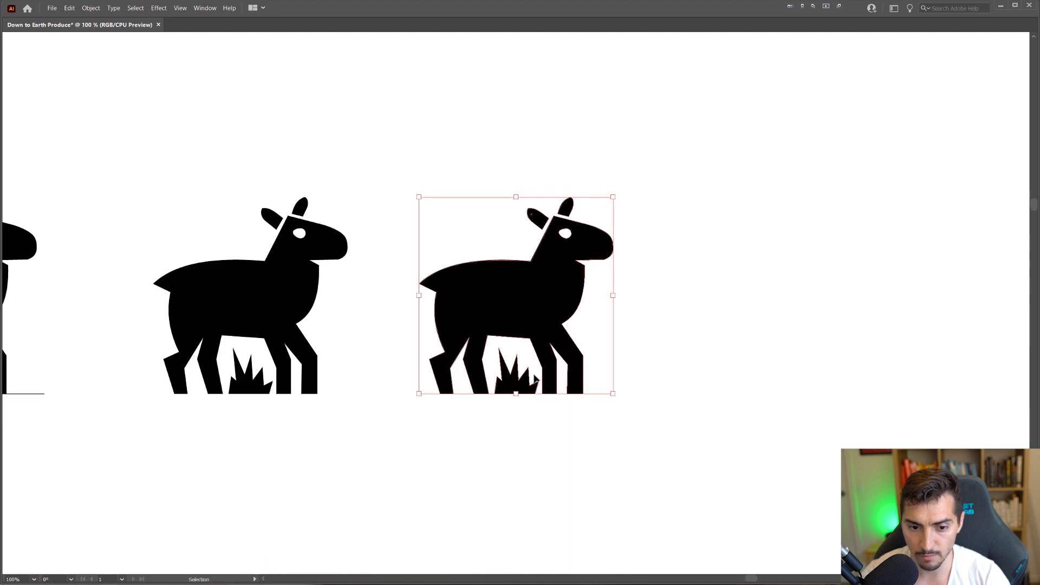
{"action": "key", "text": "Tab"}
{"action": "left_click", "coordinate": [885, 123]}
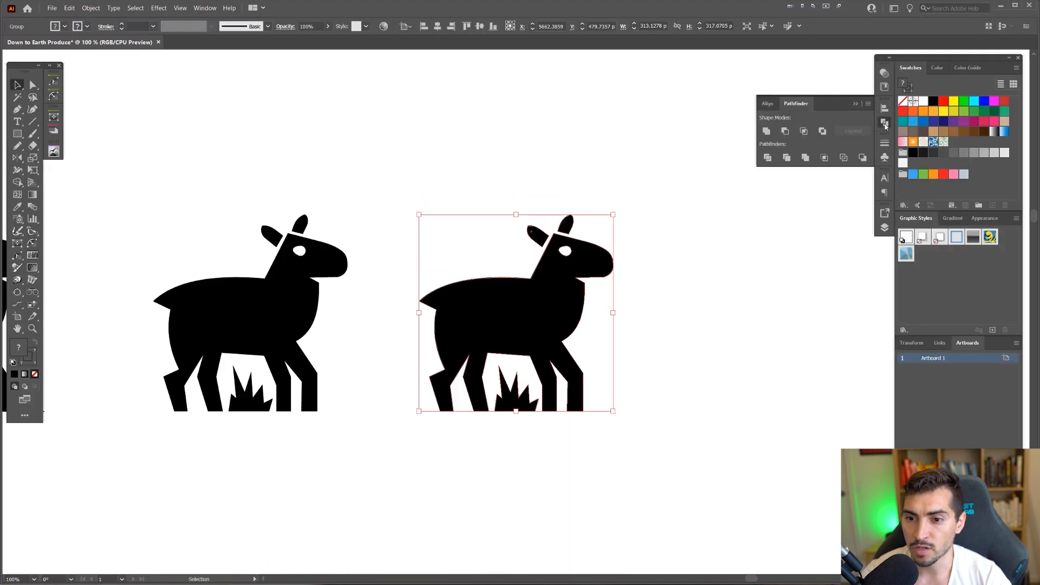
{"action": "left_click", "coordinate": [765, 132]}
- Try moving the united silhouette, and undo the trial move and blue fill
{"action": "left_click_drag", "start_coordinate": [592, 209], "coordinate": [610, 111]}
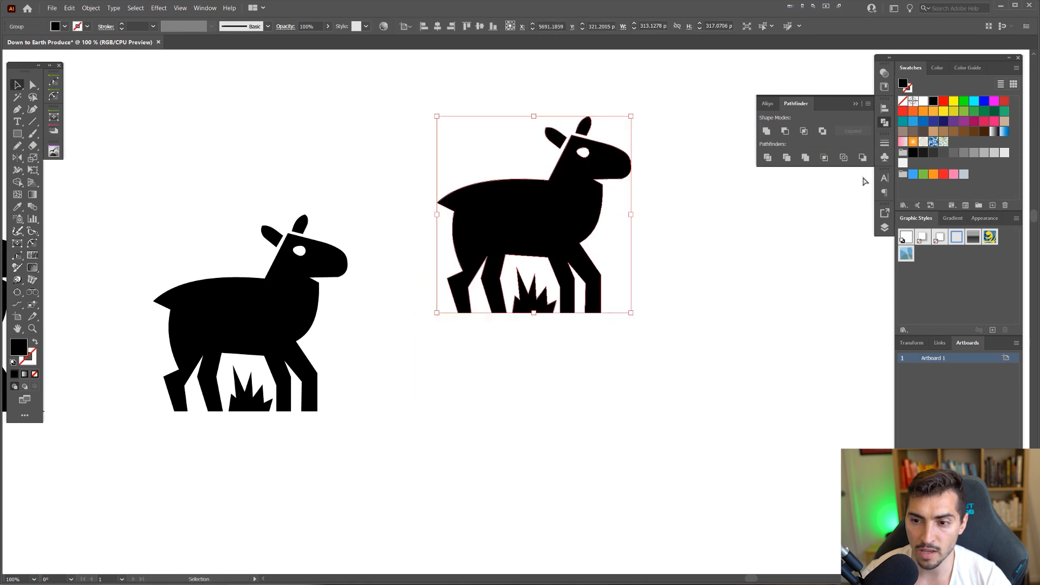
{"action": "key", "text": "ctrl+z"}
{"action": "key", "text": "ctrl+z"}
{"action": "key", "text": "ctrl+z"}
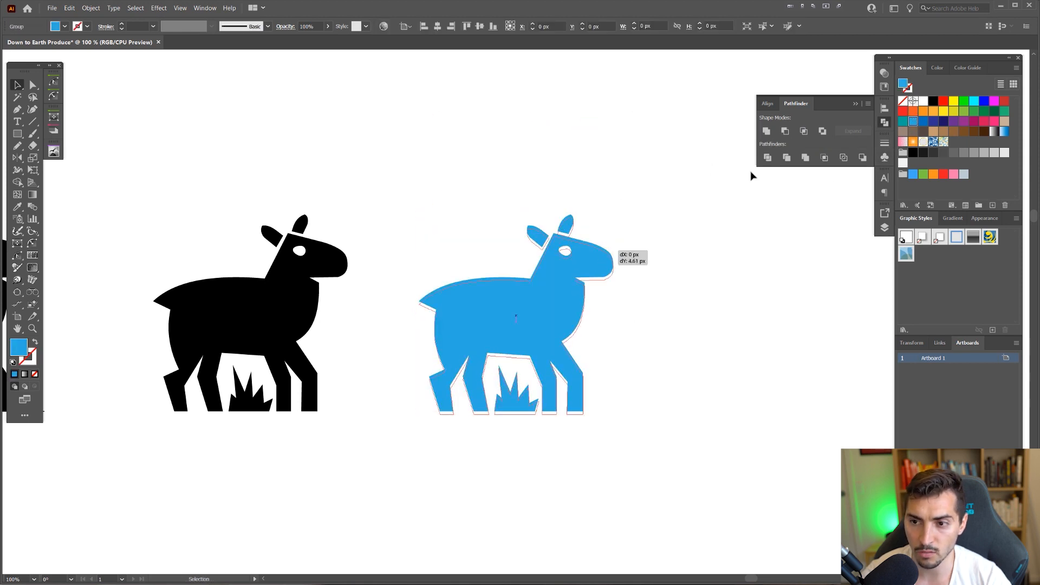
{"action": "key", "text": "ctrl+z"}
{"action": "key", "text": "ctrl+z"}
{"action": "key", "text": "ctrl+z"}
- Duplicate the last silhouette into the empty area below the sketches, shift the copy aside, and deselect it
{"action": "scroll", "coordinate": [593, 162], "scroll_direction": "down", "scroll_amount": 3}
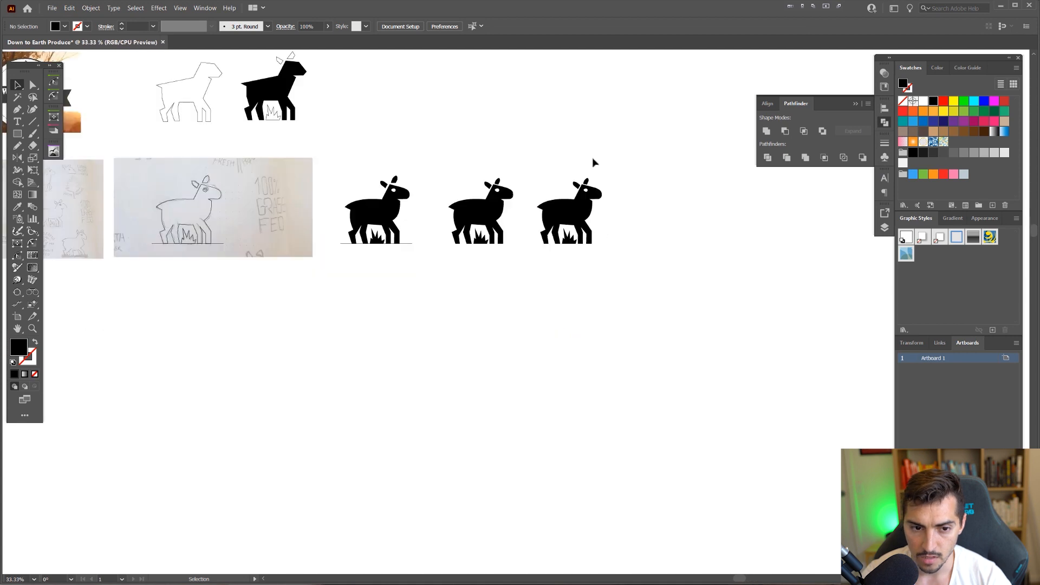
{"action": "key", "text": "Tab"}
{"action": "left_click_drag", "start_coordinate": [441, 239], "coordinate": [769, 207]}
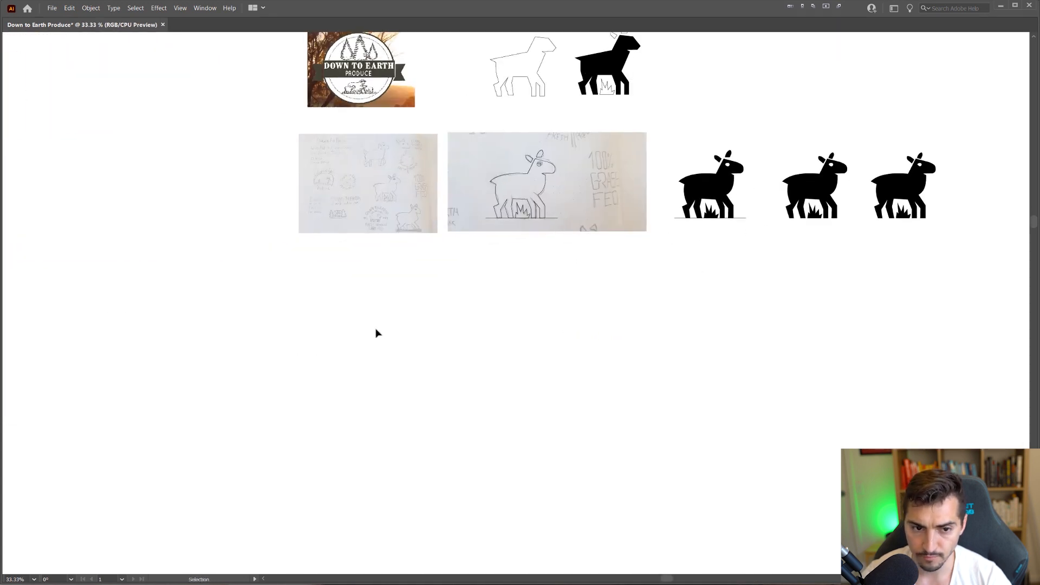
{"action": "left_click", "coordinate": [895, 189]}
{"action": "left_click_drag", "start_coordinate": [895, 189], "coordinate": [551, 374]}
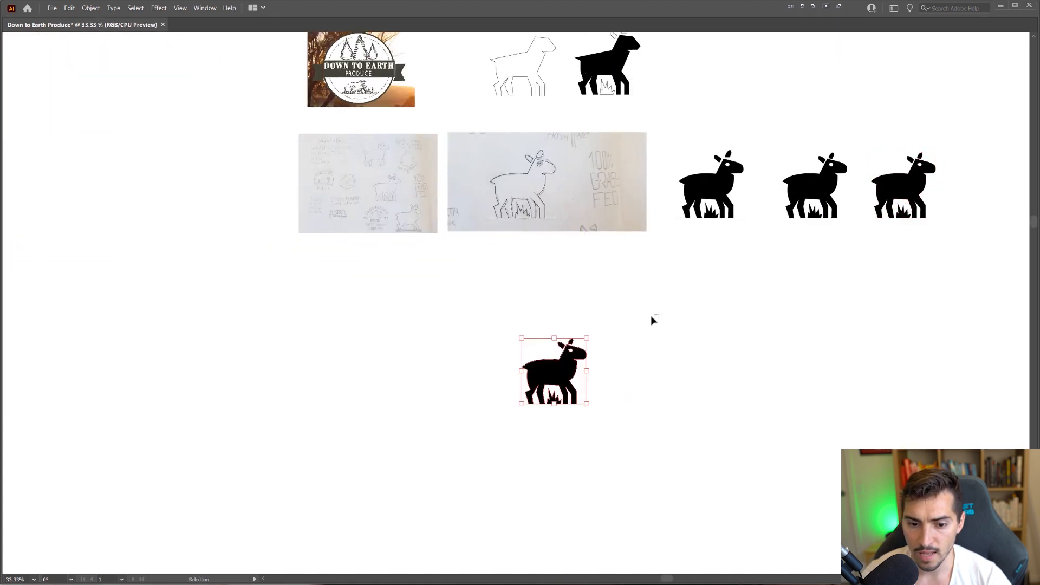
{"action": "scroll", "coordinate": [584, 328], "scroll_direction": "up", "scroll_amount": 1}
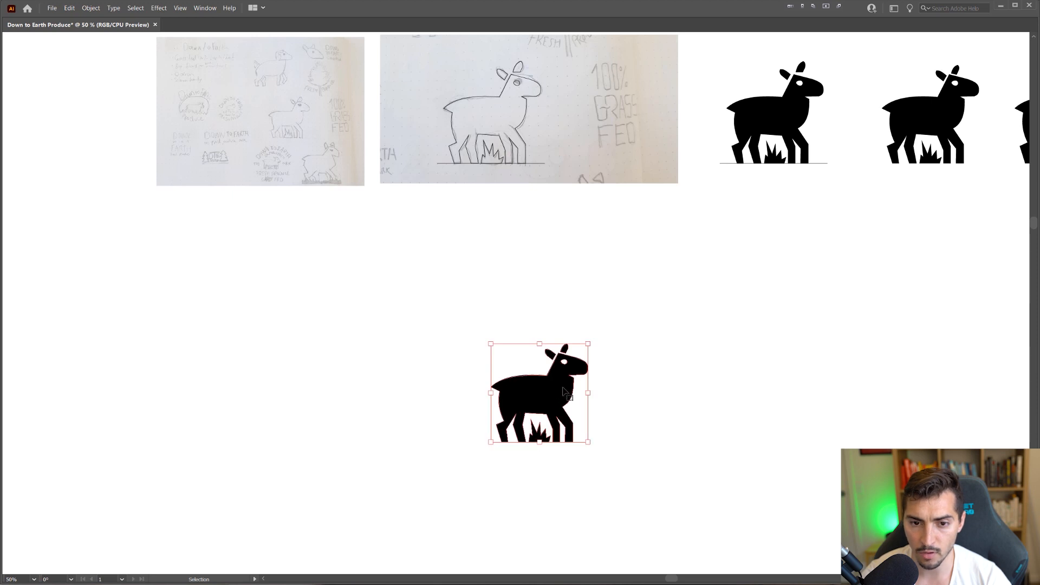
{"action": "left_click_drag", "start_coordinate": [558, 391], "coordinate": [432, 391]}
{"action": "left_click", "coordinate": [580, 341]}
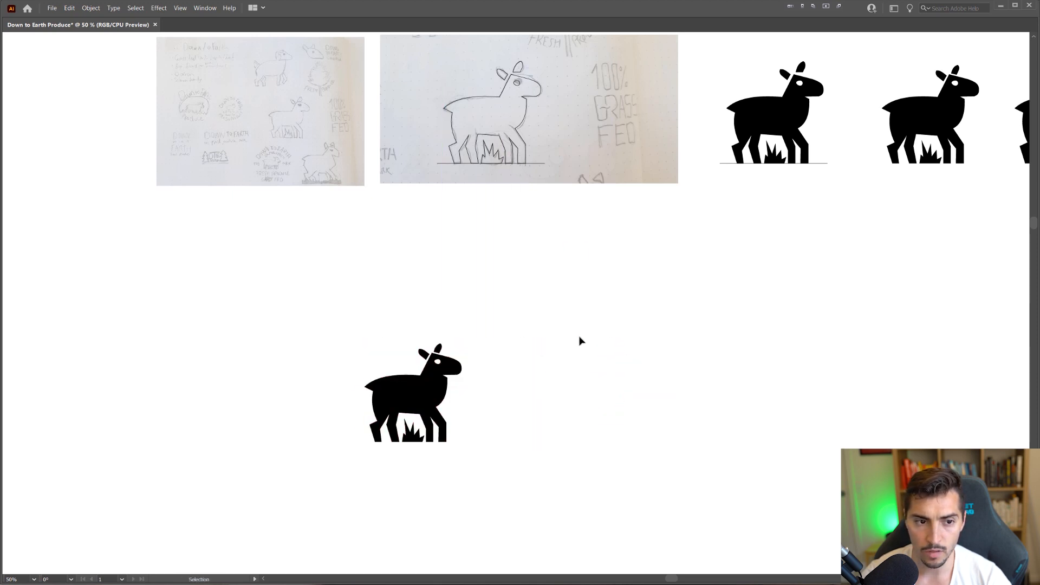
- Draw a circle about 539 px wide beside the copied silhouette and give it a black stroke with no fill
{"action": "left_click_drag", "start_coordinate": [568, 334], "coordinate": [481, 341]}
{"action": "left_click_drag", "start_coordinate": [516, 404], "coordinate": [583, 488]}
{"action": "key", "text": "Tab"}
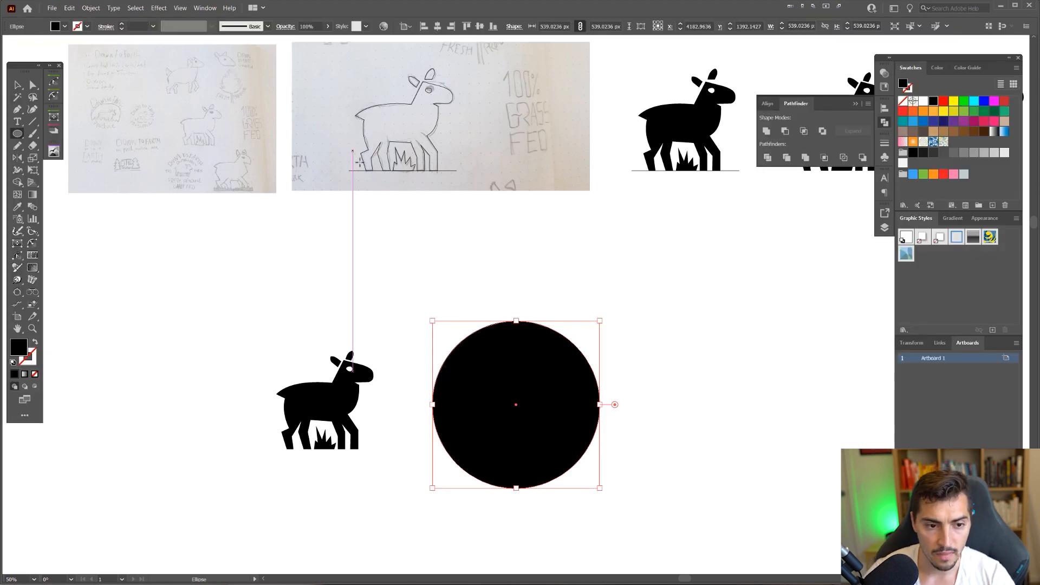
{"action": "key", "text": "shift+x"}
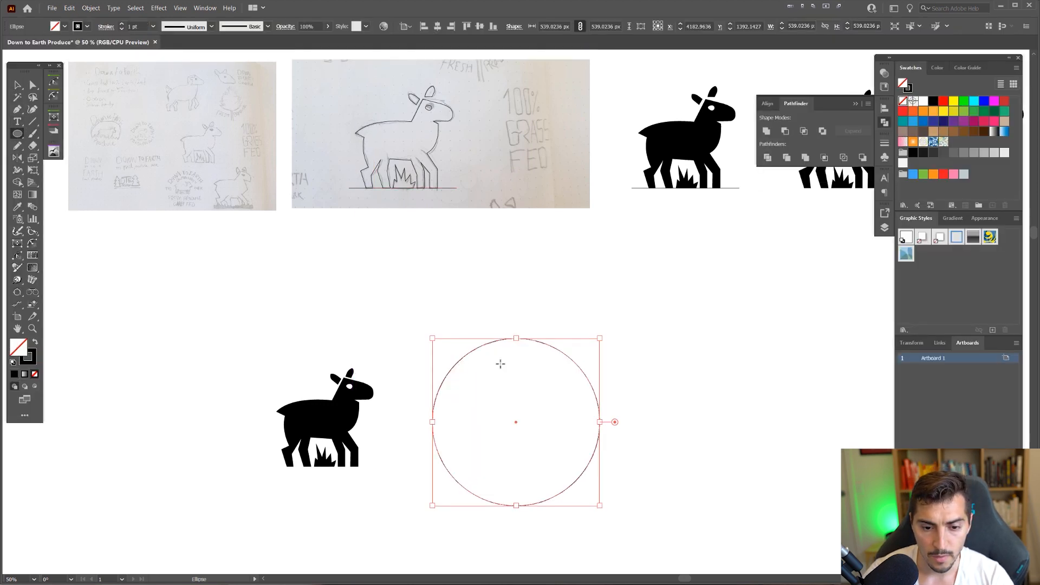
- Add a smaller concentric copy of the circle, about 372 px wide, inside the first one
{"action": "key", "text": "v"}
{"action": "left_click", "coordinate": [561, 355]}
{"action": "mouse_move", "coordinate": [561, 355]}
{"action": "left_mouse_down"}
{"action": "mouse_move", "coordinate": [572, 290]}
{"action": "mouse_move", "coordinate": [499, 243]}
{"action": "left_mouse_up"}
{"action": "left_click", "coordinate": [555, 278]}
{"action": "scroll", "coordinate": [496, 271], "scroll_direction": "up", "scroll_amount": 1}
{"action": "left_click_drag", "start_coordinate": [499, 206], "coordinate": [499, 240]}
- Place type on the outer circle's path with the Type on a Path tool, starting near its top
{"action": "left_click_drag", "start_coordinate": [549, 196], "coordinate": [513, 216]}
{"action": "left_click", "coordinate": [17, 122]}
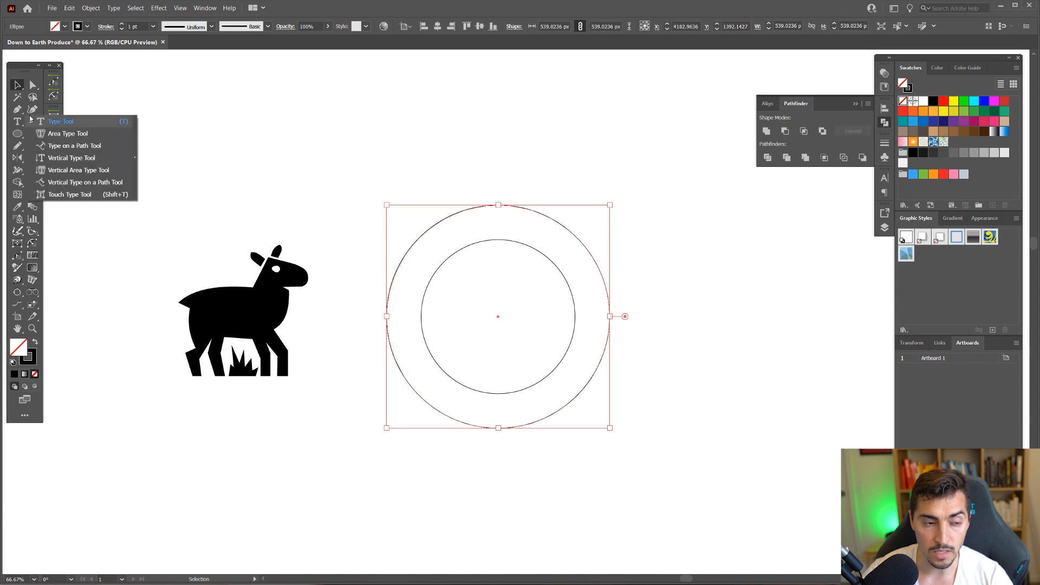
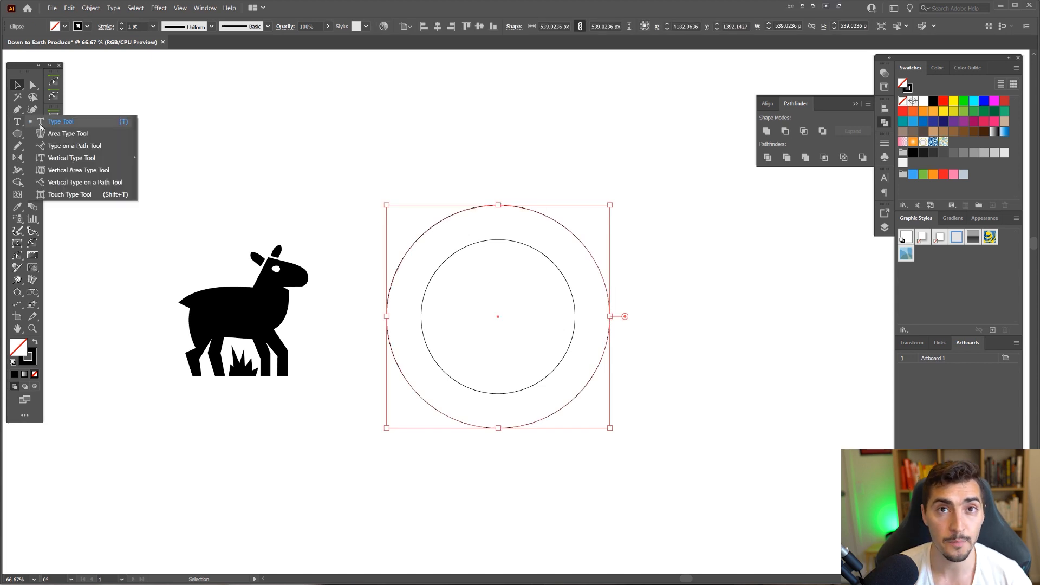
{"action": "left_click", "coordinate": [62, 146]}
{"action": "scroll", "coordinate": [484, 213], "scroll_direction": "up", "scroll_amount": 1}
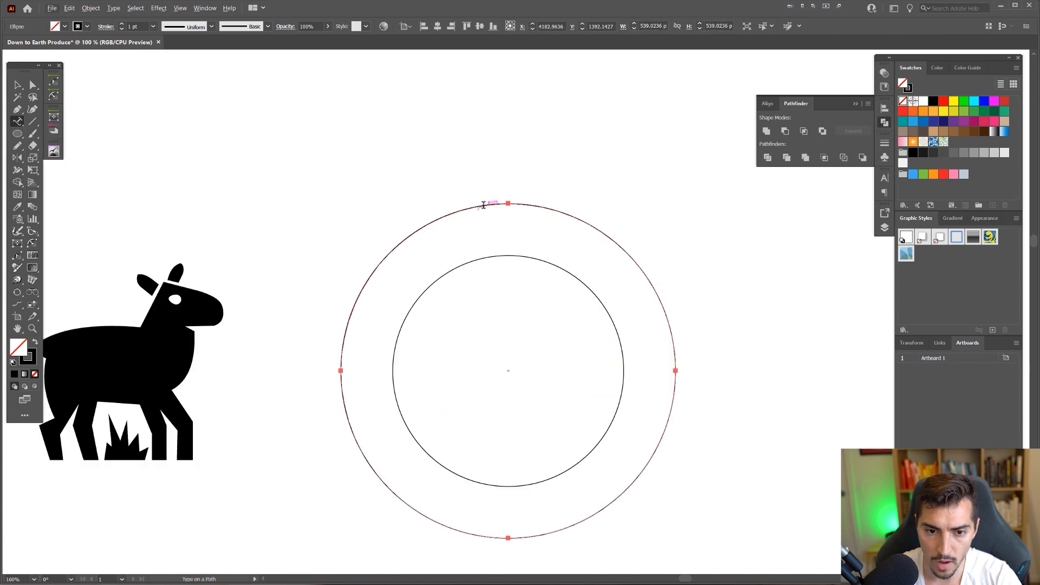
{"action": "left_click", "coordinate": [509, 204]}
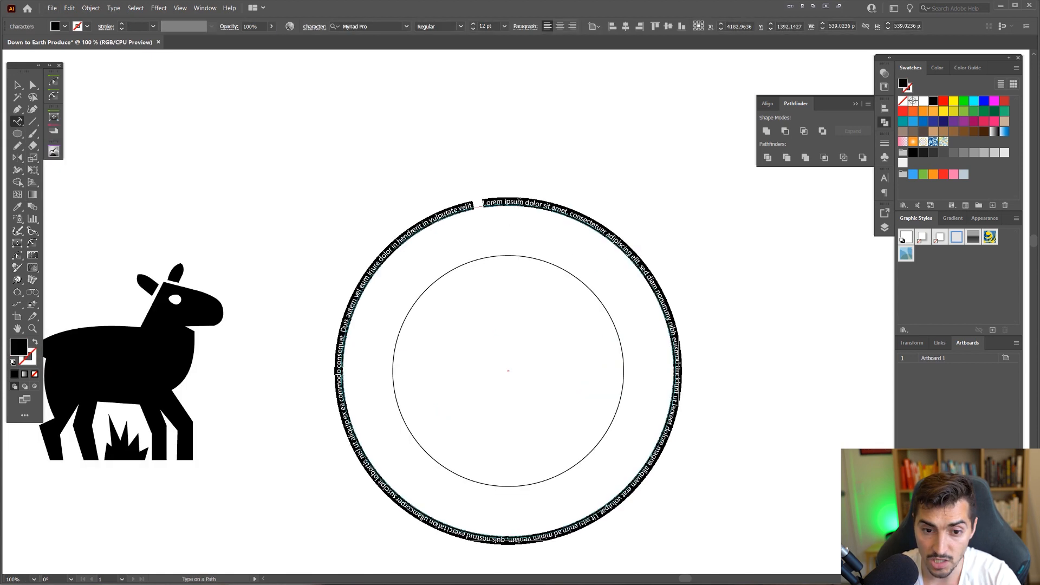
- Set the size of the placeholder text on the circle to 52 pt
{"action": "key", "text": "ctrl+shift+period"}
{"action": "key", "text": "ctrl+shift+period"}
{"action": "key", "text": "ctrl+shift+period"}
{"action": "key", "text": "ctrl+shift+period"}
{"action": "key", "text": "ctrl+shift+period"}
{"action": "key", "text": "ctrl+shift+period"}
{"action": "key", "text": "ctrl+shift+period"}
{"action": "key", "text": "ctrl+shift+period"}
{"action": "key", "text": "ctrl+shift+period"}
{"action": "key", "text": "ctrl+shift+period"}
{"action": "key", "text": "ctrl+shift+period"}
{"action": "key", "text": "ctrl+shift+period"}
{"action": "key", "text": "ctrl+shift+period"}
{"action": "key", "text": "ctrl+shift+period"}
{"action": "key", "text": "ctrl+shift+period"}
{"action": "key", "text": "ctrl+shift+period"}
{"action": "key", "text": "ctrl+shift+period"}
{"action": "key", "text": "ctrl+shift+period"}
{"action": "key", "text": "ctrl+shift+period"}
{"action": "key", "text": "ctrl+shift+period"}
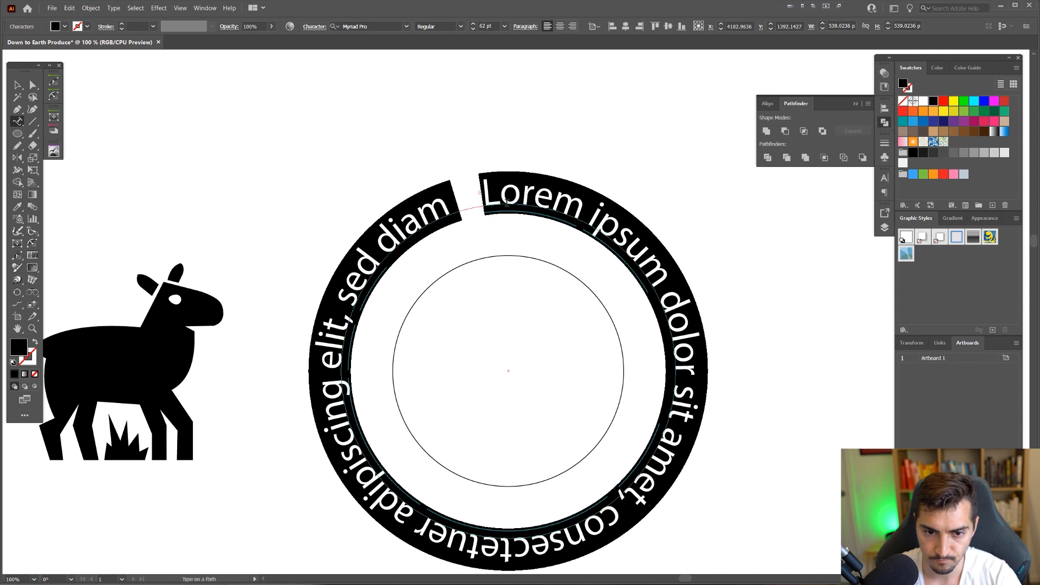
{"action": "key", "text": "Escape"}
{"action": "key", "text": "ctrl+shift+comma"}
{"action": "key", "text": "ctrl+shift+comma"}
{"action": "key", "text": "ctrl+shift+comma"}
{"action": "key", "text": "ctrl+shift+comma"}
{"action": "key", "text": "ctrl+shift+comma"}
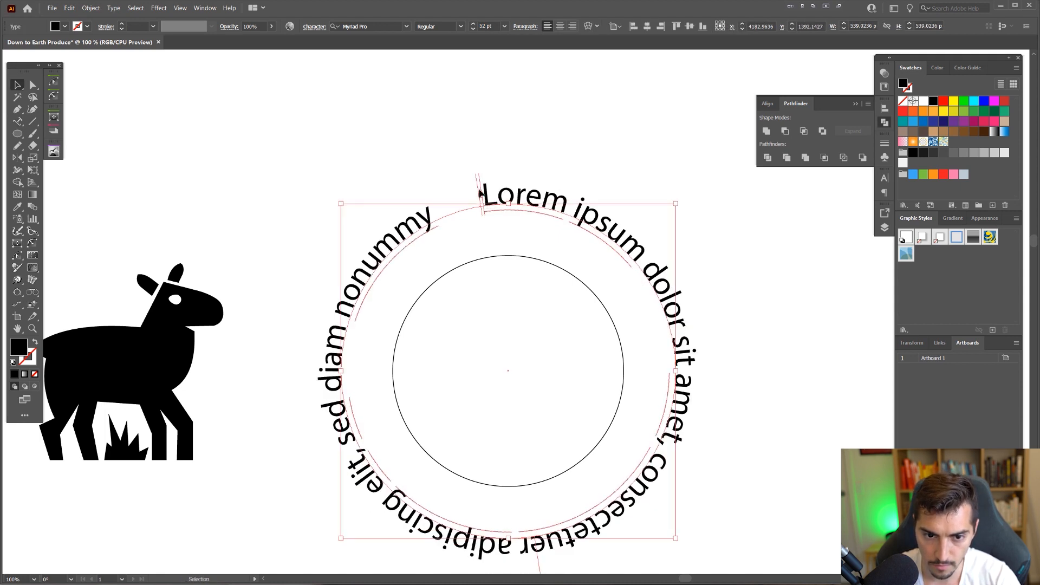
- Adjust the path text's start and end brackets to run over the circle's top, and replace the placeholder with "DOWN TO EARTH"
{"action": "left_click_drag", "start_coordinate": [455, 200], "coordinate": [594, 520]}
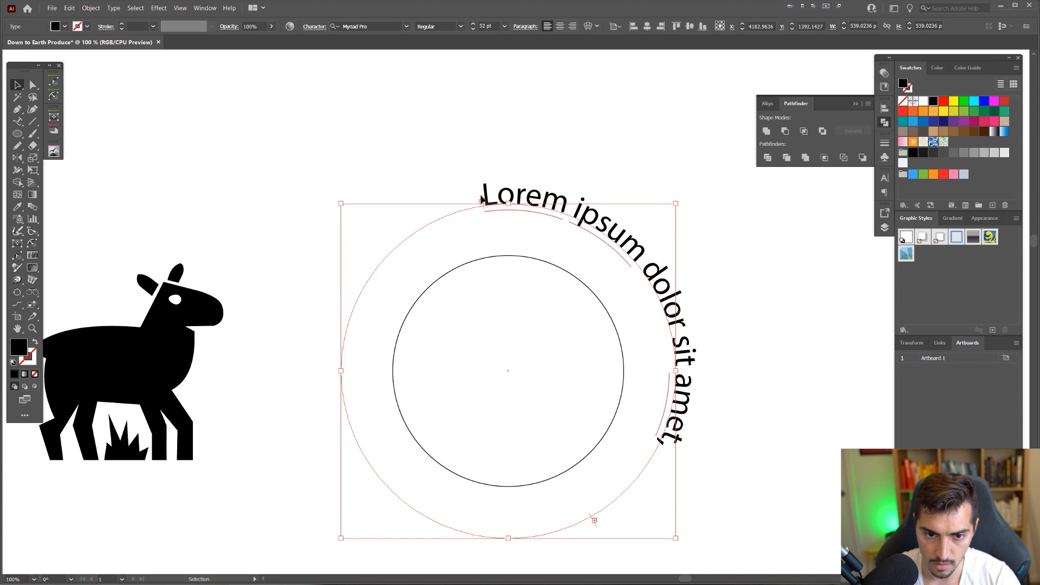
{"action": "left_click_drag", "start_coordinate": [483, 199], "coordinate": [366, 299]}
{"action": "double_click", "coordinate": [416, 222]}
{"action": "key", "text": "ctrl+a"}
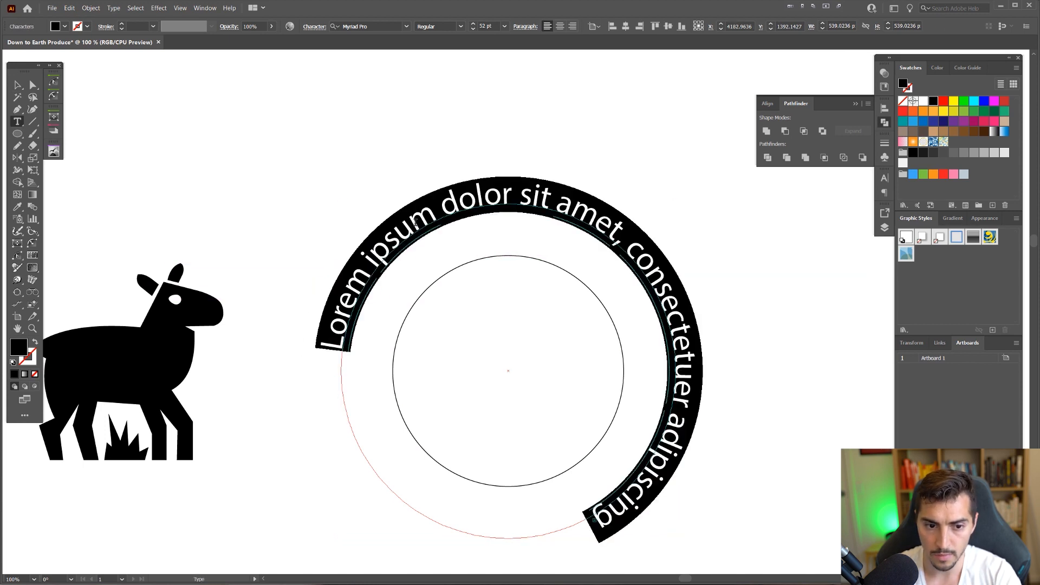
{"action": "type", "text": "DOWN TO"}
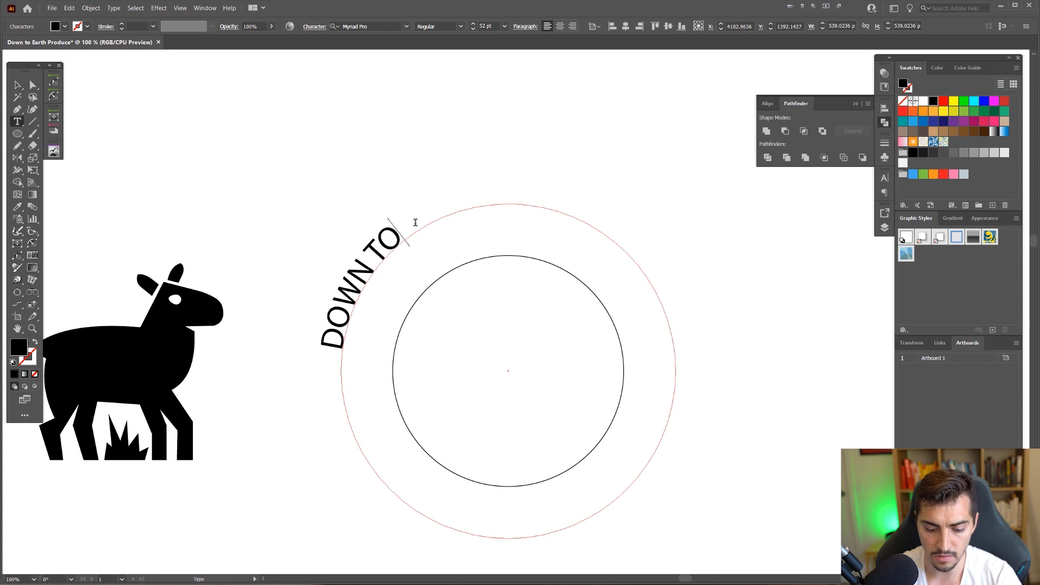
{"action": "type", "text": " EARTHJ"}
{"action": "key", "text": "Escape"}
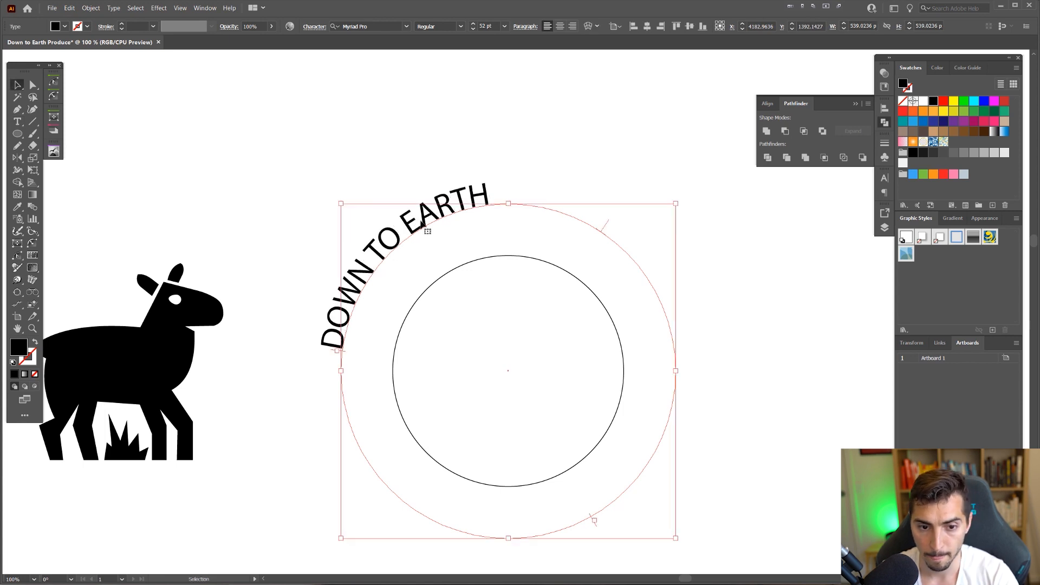
- Enlarge the curved text to 82 pt, slide it along the path to centre it over the circle, and deselect
{"action": "key", "text": "ctrl+shift+period"}
{"action": "key", "text": "ctrl+shift+period"}
{"action": "key", "text": "ctrl+shift+period"}
{"action": "key", "text": "ctrl+shift+period"}
{"action": "key", "text": "ctrl+shift+period"}
{"action": "key", "text": "ctrl+shift+period"}
{"action": "key", "text": "ctrl+shift+period"}
{"action": "key", "text": "ctrl+shift+period"}
{"action": "key", "text": "ctrl+shift+period"}
{"action": "key", "text": "ctrl+shift+period"}
{"action": "key", "text": "ctrl+shift+period"}
{"action": "key", "text": "ctrl+shift+period"}
{"action": "key", "text": "ctrl+shift+period"}
{"action": "key", "text": "ctrl+shift+period"}
{"action": "key", "text": "ctrl+shift+period"}
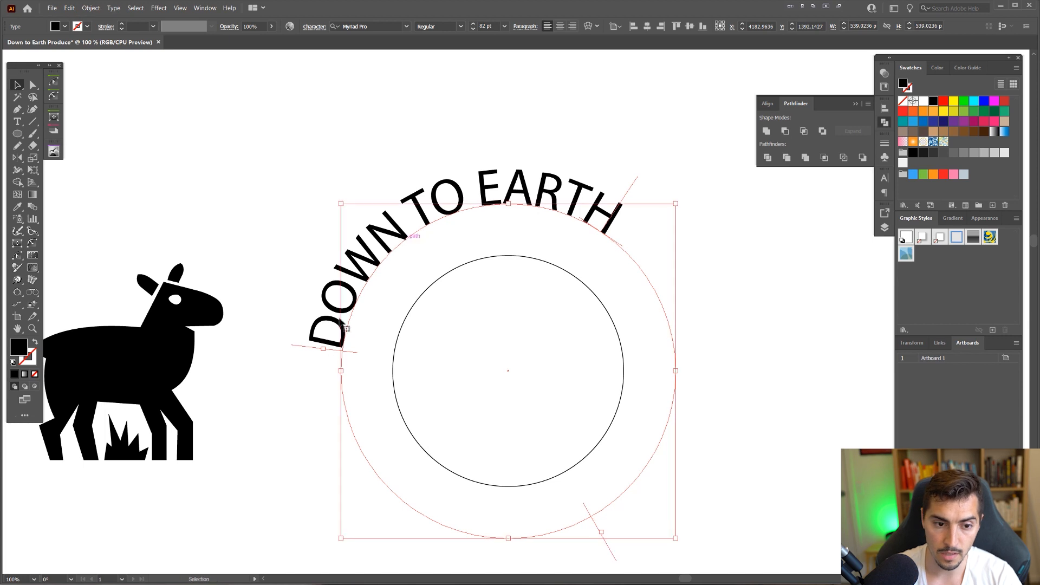
{"action": "left_click_drag", "start_coordinate": [311, 348], "coordinate": [337, 269]}
{"action": "left_click", "coordinate": [534, 135]}
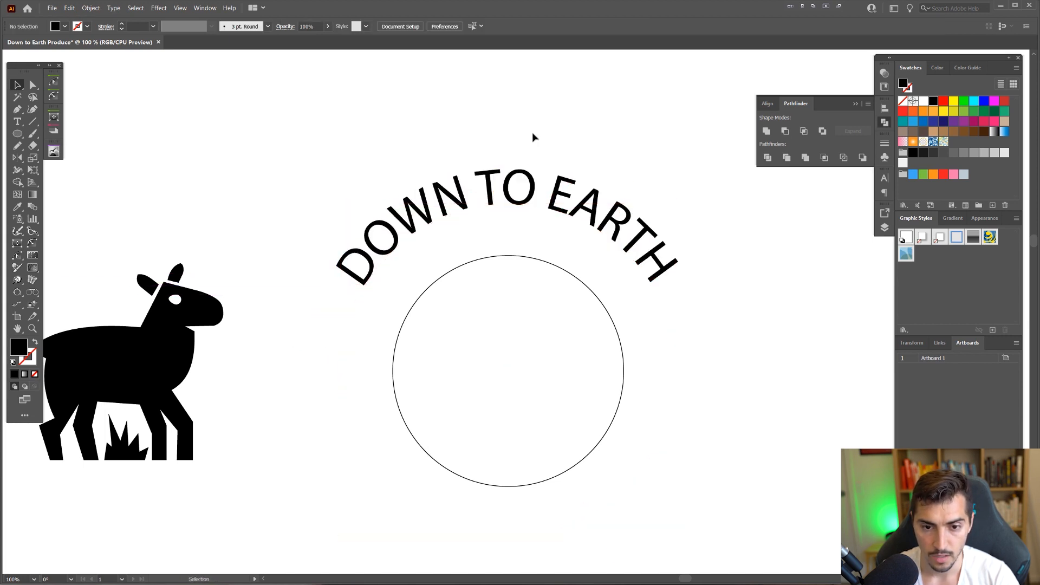
- Change the curved text's font to Black Grounds Regular using a floating Character panel, and move that panel clear of the artwork
{"action": "key", "text": "ctrl+minus"}
{"action": "left_click_drag", "start_coordinate": [596, 146], "coordinate": [597, 156]}
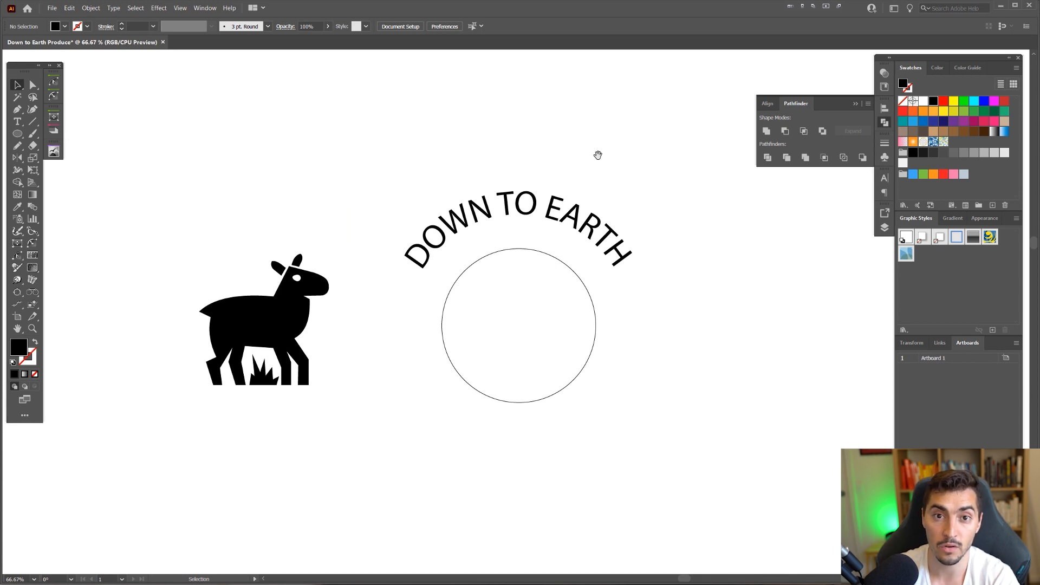
{"action": "left_click_drag", "start_coordinate": [885, 178], "coordinate": [695, 184]}
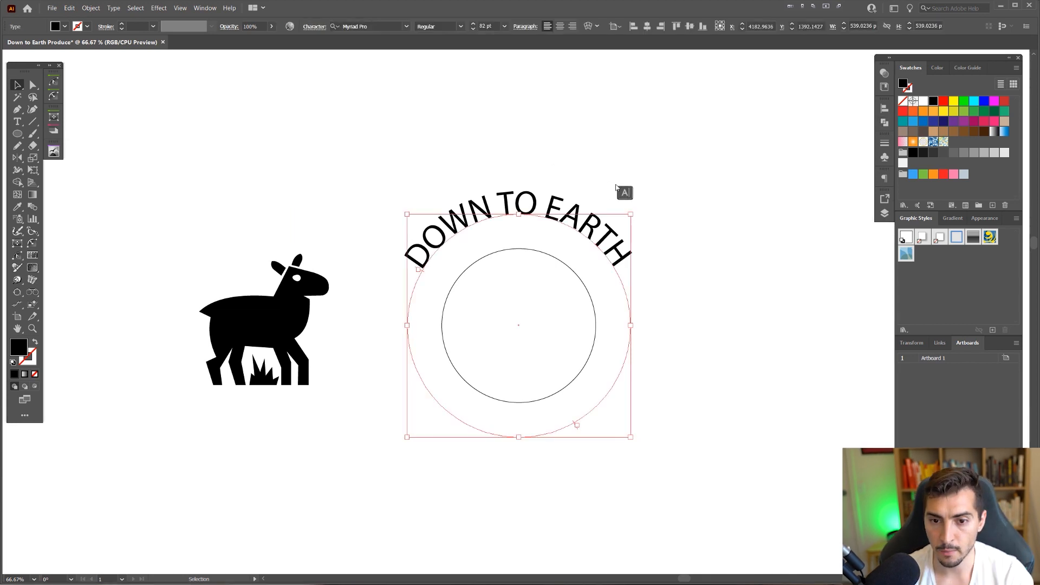
{"action": "left_click", "coordinate": [629, 181]}
{"action": "left_click", "coordinate": [702, 207]}
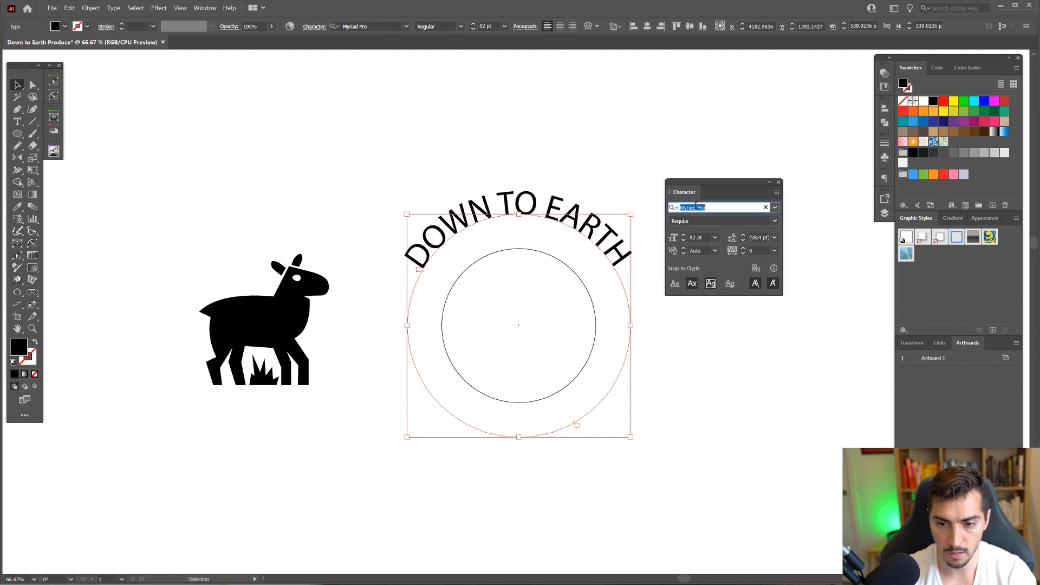
{"action": "type", "text": "black"}
{"action": "left_click", "coordinate": [716, 258]}
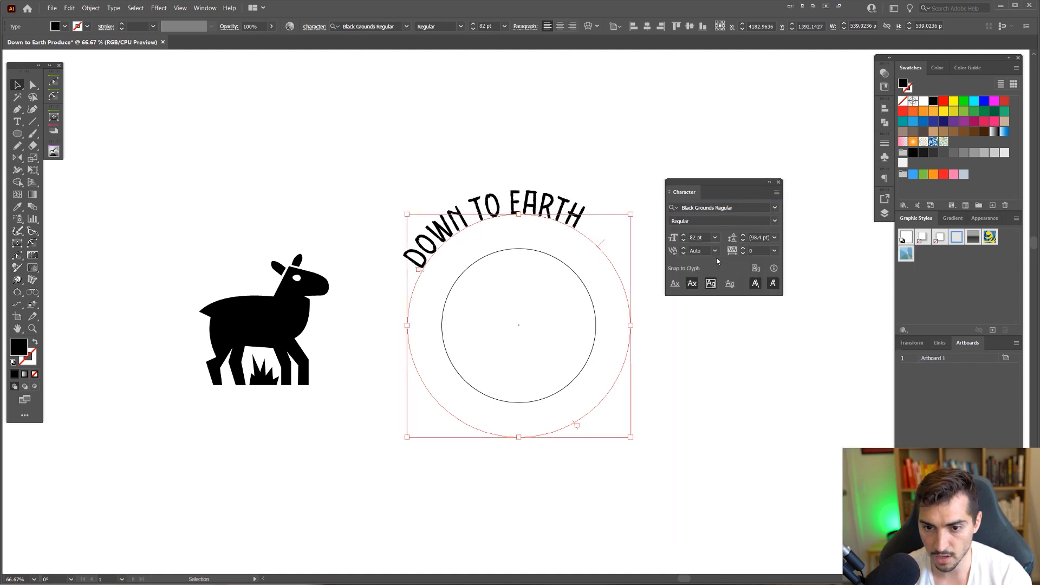
{"action": "scroll", "coordinate": [713, 211], "scroll_direction": "up", "scroll_amount": 2}
{"action": "scroll", "coordinate": [713, 210], "scroll_direction": "down", "scroll_amount": 2}
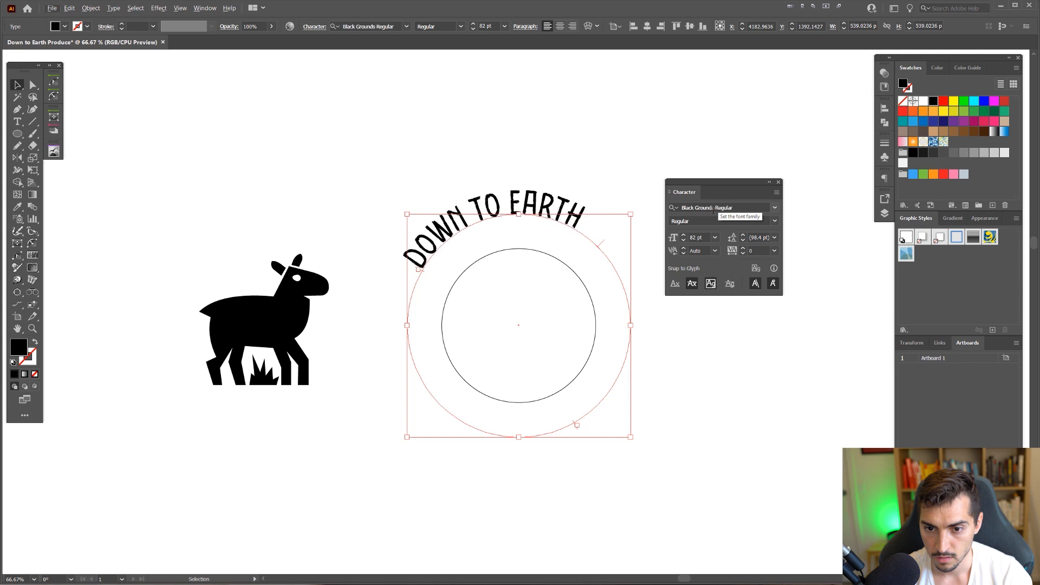
{"action": "left_click", "coordinate": [724, 171]}
{"action": "left_click_drag", "start_coordinate": [726, 182], "coordinate": [753, 139]}
{"action": "left_click_drag", "start_coordinate": [720, 342], "coordinate": [572, 310]}
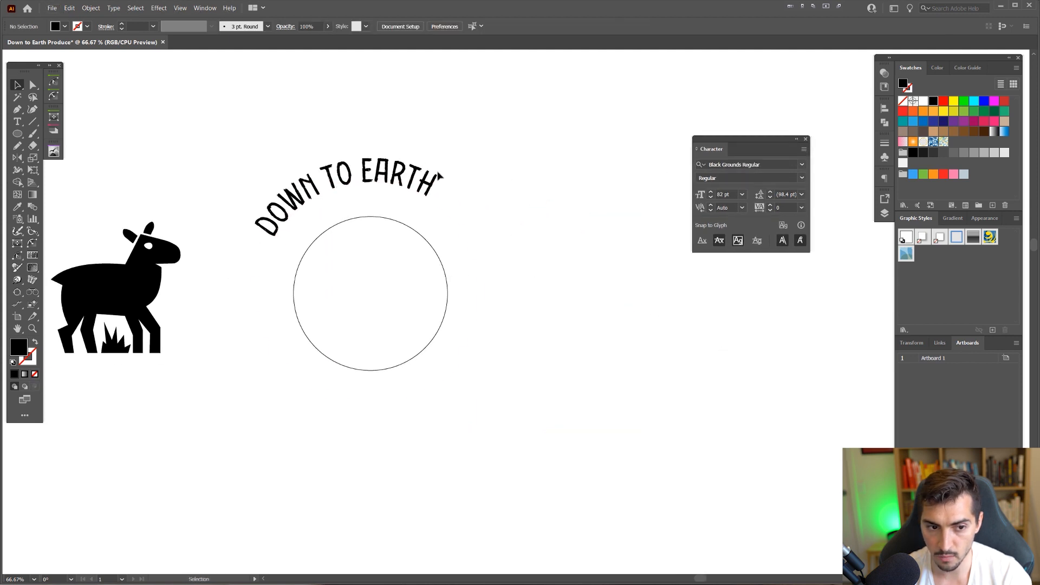
{"action": "left_click_drag", "start_coordinate": [428, 184], "coordinate": [670, 275]}
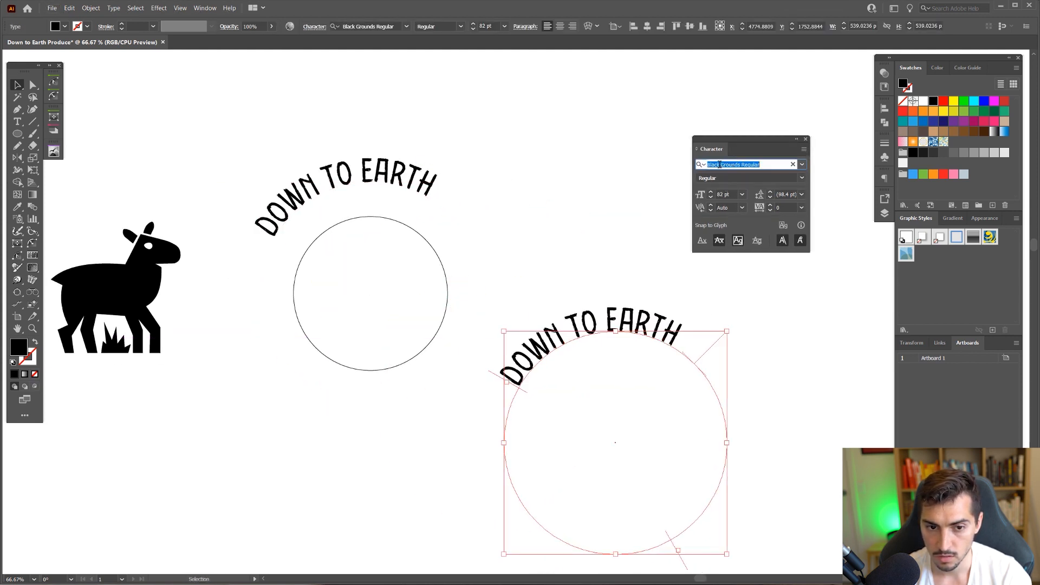
{"action": "left_click", "coordinate": [551, 149]}
{"action": "key", "text": "ctrl+z"}
{"action": "left_click", "coordinate": [419, 234]}
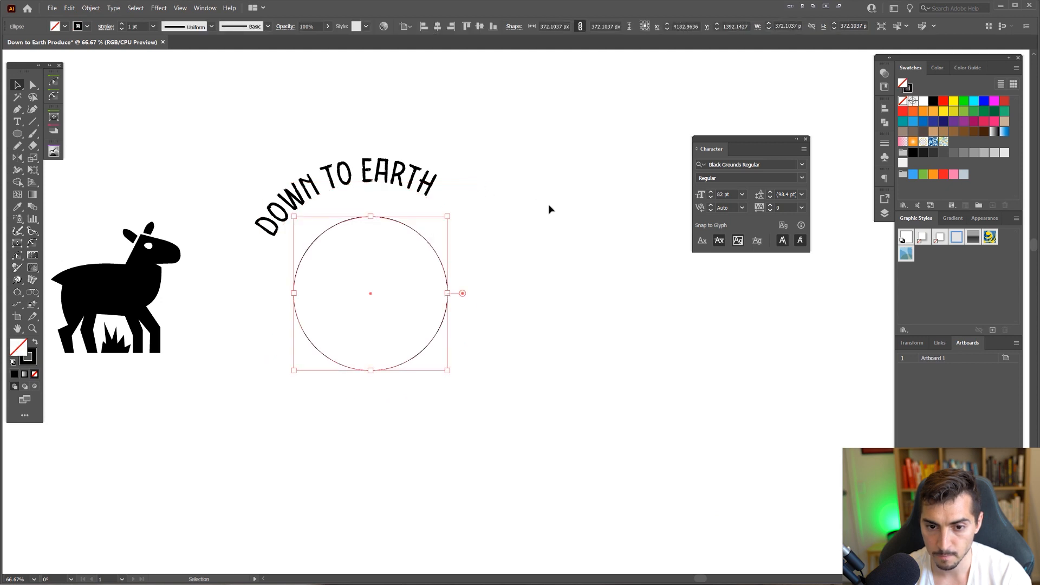
- Add a separate three-line text reading "100%", "GRASS", "FED" in the empty area beside the circle
{"action": "left_click", "coordinate": [577, 263]}
{"action": "key", "text": "y"}
{"action": "key", "text": "t"}
{"action": "left_click", "coordinate": [562, 237]}
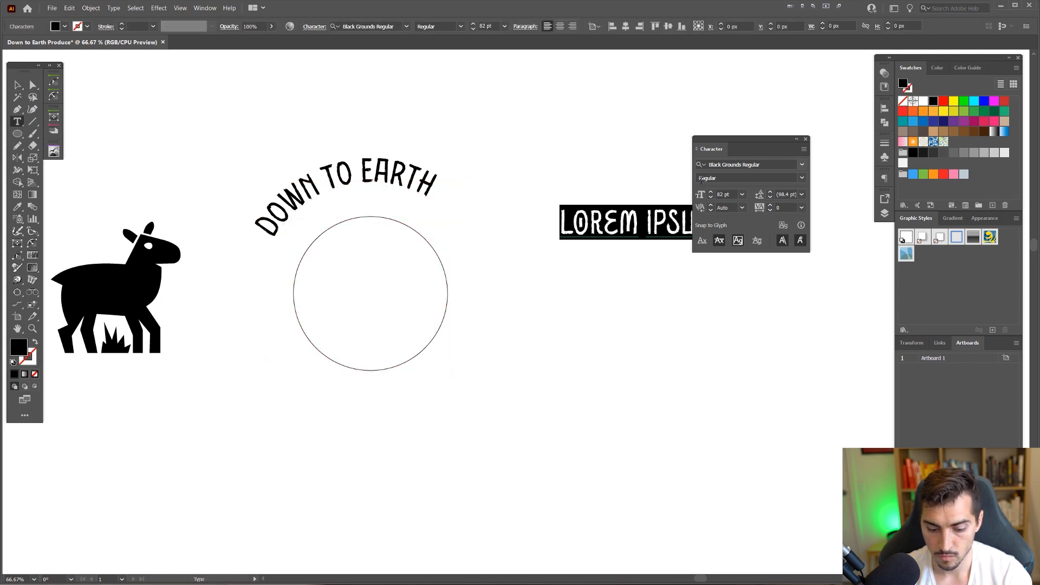
{"action": "type", "text": "100$"}
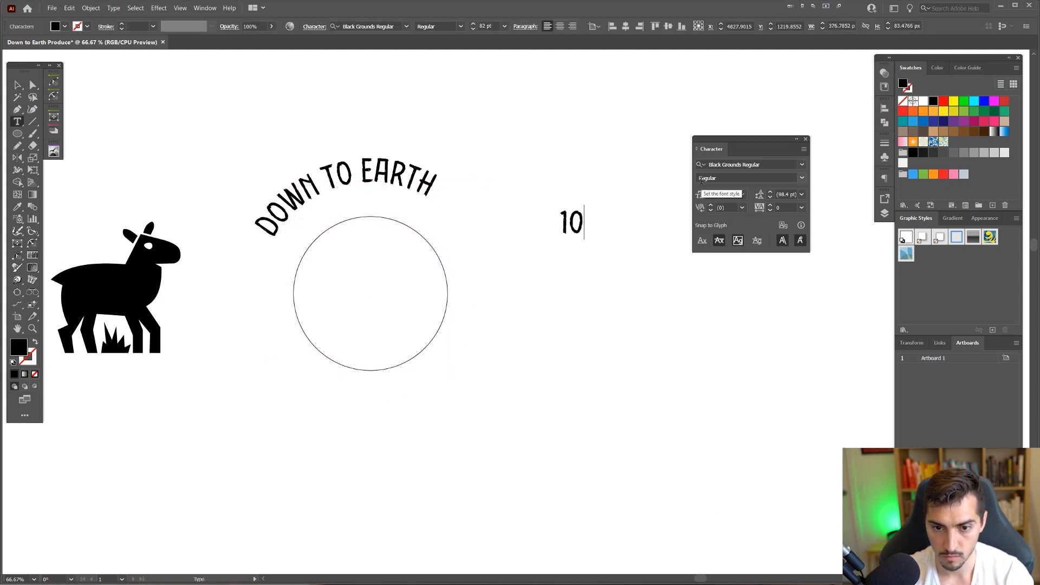
{"action": "key", "text": "Return"}
{"action": "type", "text": "G"}
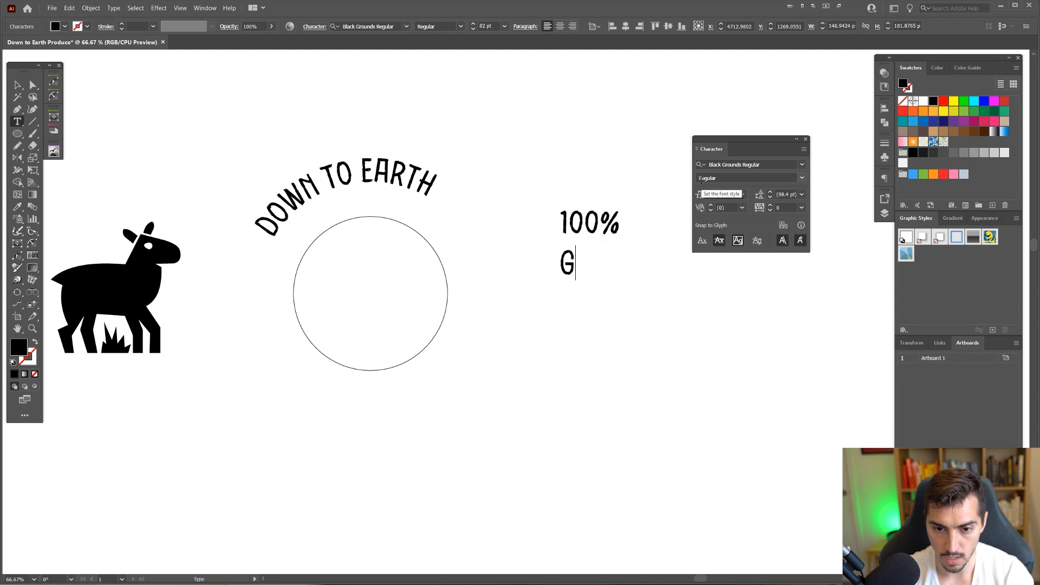
{"action": "type", "text": "RASS"}
{"action": "key", "text": "Return"}
{"action": "type", "text": "FE"}
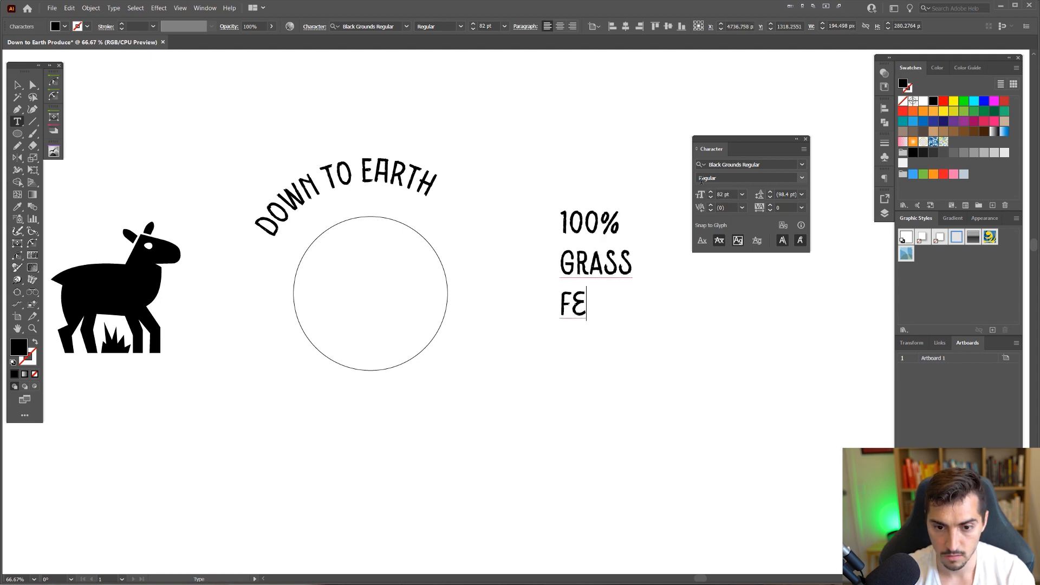
{"action": "type", "text": "D"}
- Tighten the leading of the whole three-line "100% GRASS FED" text to 78.4 pt and finish editing it
{"action": "key", "text": "ctrl+a"}
{"action": "key", "text": "ctrl+alt+Up"}
{"action": "key", "text": "ctrl+alt+Up"}
{"action": "key", "text": "Escape"}
- Change the "100% GRASS FED" text's font to Grunges, tighten its leading to 68.4 pt, and deselect it
{"action": "left_click", "coordinate": [778, 163]}
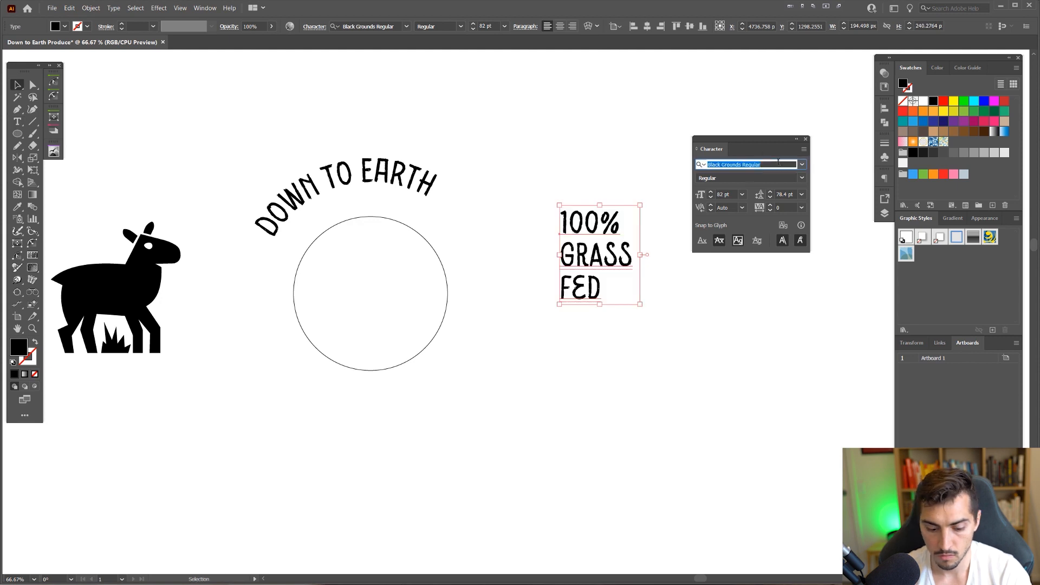
{"action": "type", "text": "gunge"}
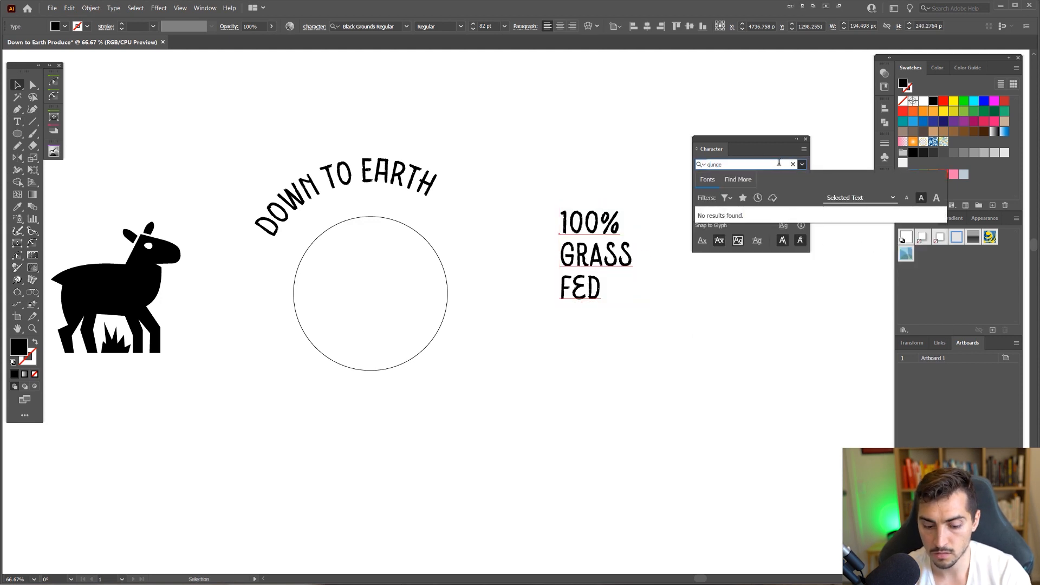
{"action": "key", "text": "BackSpace"}
{"action": "key", "text": "BackSpace"}
{"action": "type", "text": "run"}
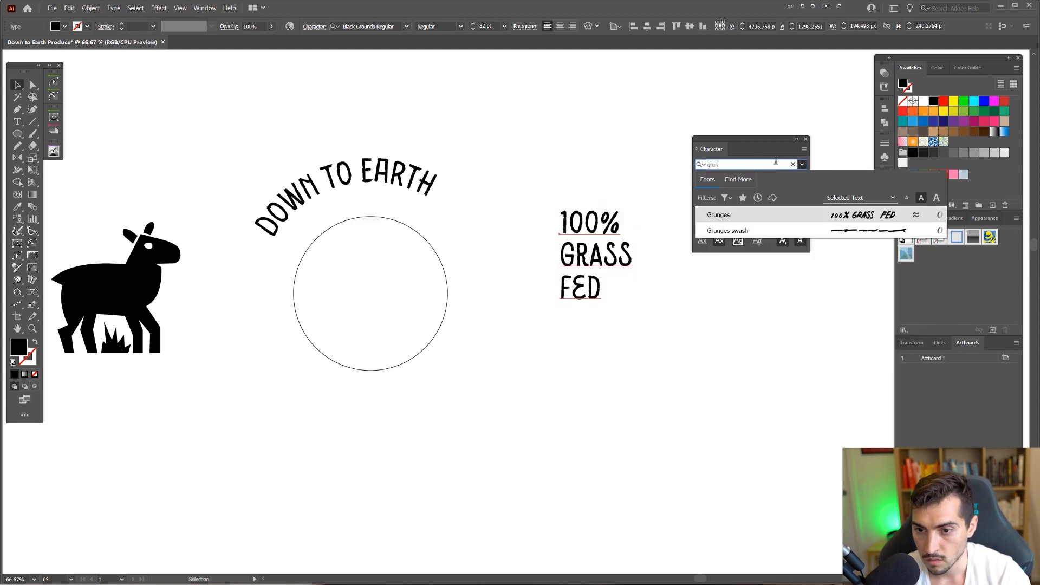
{"action": "left_click", "coordinate": [735, 215]}
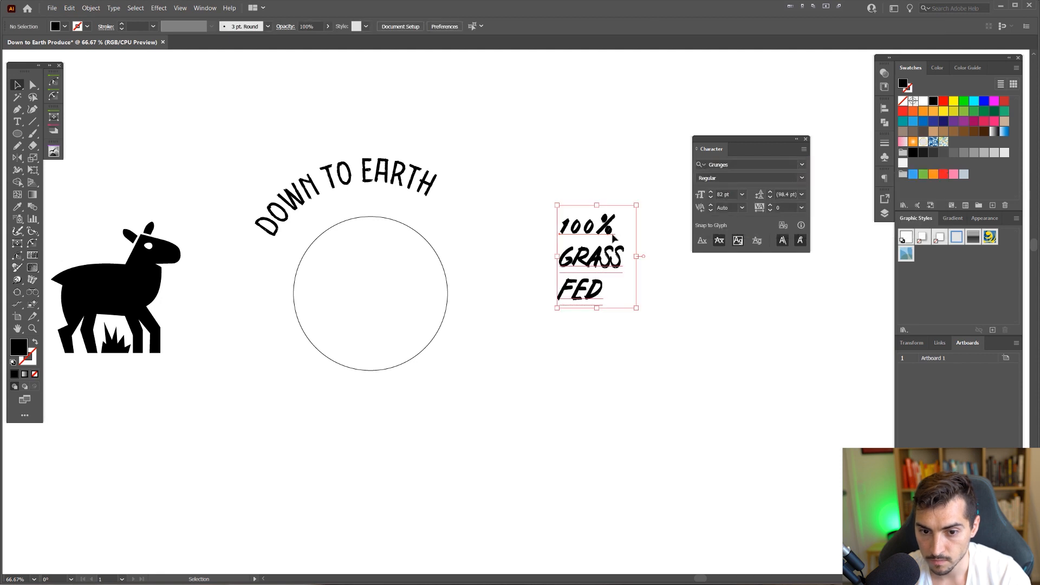
{"action": "scroll", "coordinate": [612, 238], "scroll_direction": "up", "scroll_amount": 1}
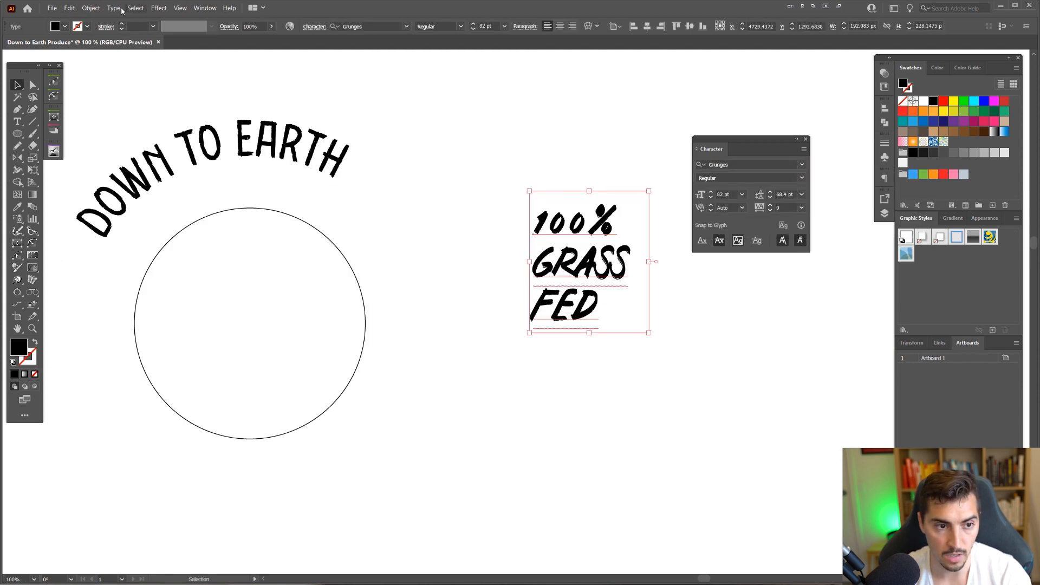
{"action": "left_click", "coordinate": [115, 9]}
{"action": "mouse_move", "coordinate": [189, 144]}
{"action": "left_click", "coordinate": [278, 153]}
{"action": "left_click", "coordinate": [612, 163]}
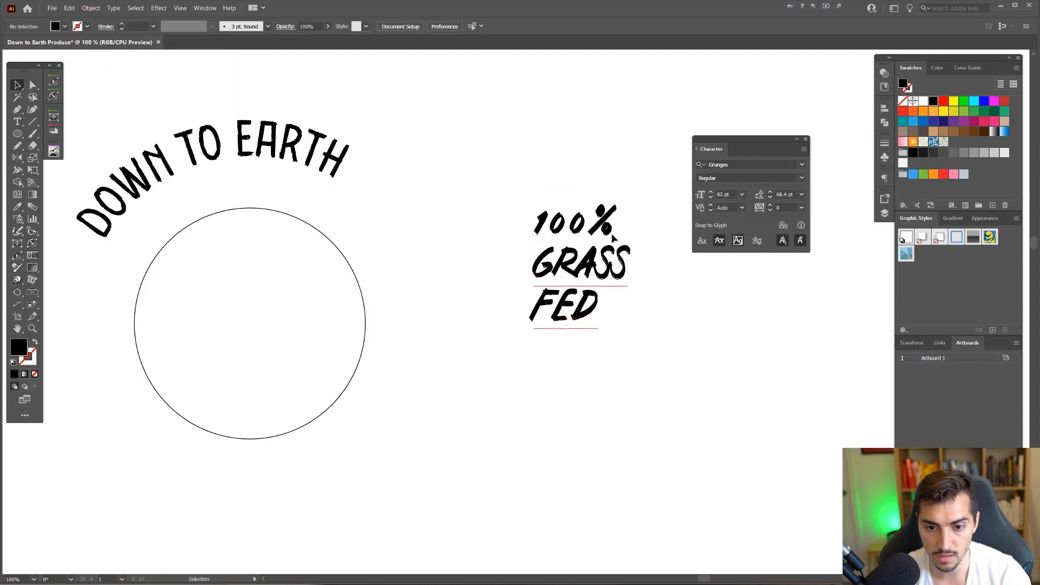
- Move the "100% GRASS FED" text farther away from the circle and deselect it
{"action": "scroll", "coordinate": [612, 237], "scroll_direction": "up", "scroll_amount": 2}
{"action": "scroll", "coordinate": [612, 242], "scroll_direction": "down", "scroll_amount": 2}
{"action": "left_click_drag", "start_coordinate": [603, 250], "coordinate": [636, 259]}
{"action": "left_click_drag", "start_coordinate": [616, 197], "coordinate": [501, 224]}
{"action": "left_click_drag", "start_coordinate": [528, 261], "coordinate": [616, 219]}
{"action": "left_click", "coordinate": [518, 163]}
- Enlarge the curved "DOWN TO EARTH" text to 142 pt and slide it along its path to re-centre it over the circle
{"action": "left_click_drag", "start_coordinate": [263, 166], "coordinate": [505, 187]}
{"action": "scroll", "coordinate": [344, 191], "scroll_direction": "up", "scroll_amount": 4}
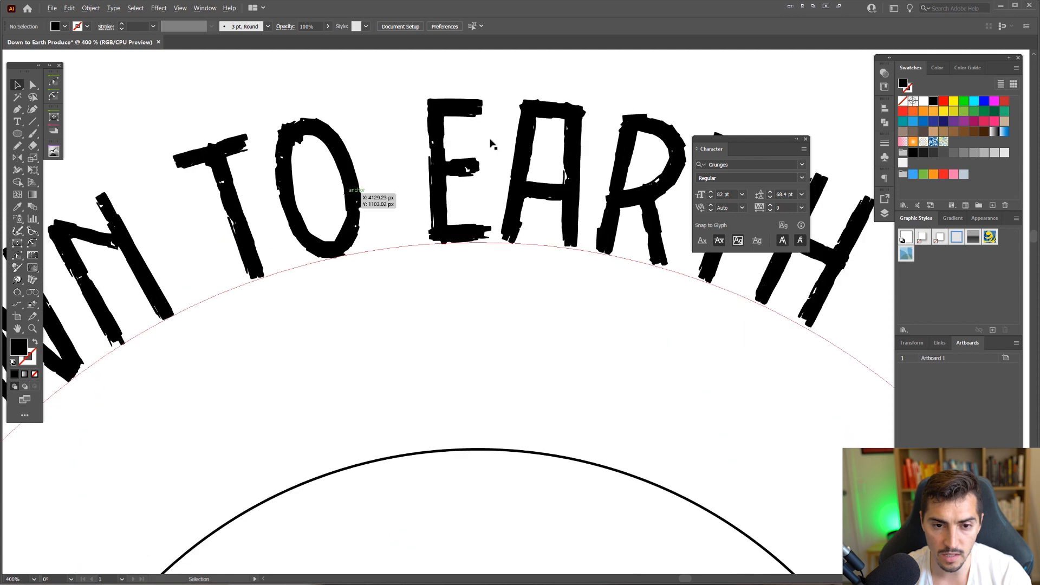
{"action": "left_click_drag", "start_coordinate": [492, 146], "coordinate": [739, 105]}
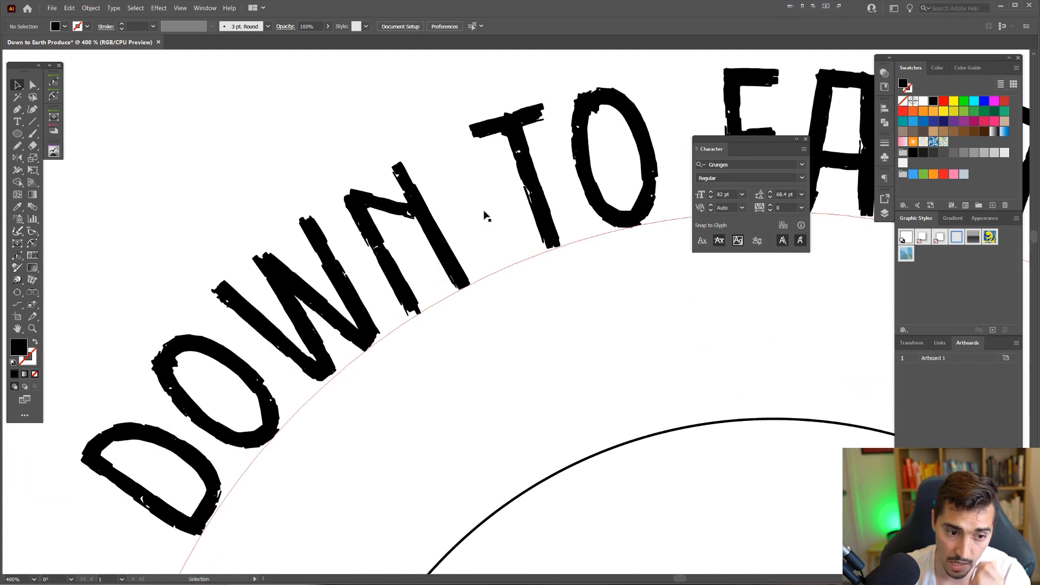
{"action": "scroll", "coordinate": [255, 276], "scroll_direction": "up", "scroll_amount": 2}
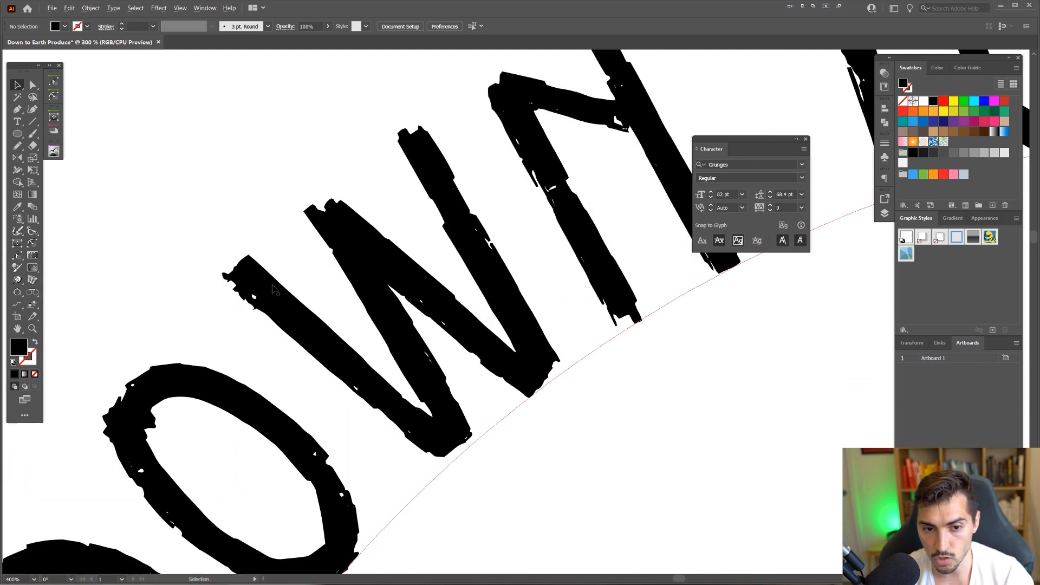
{"action": "scroll", "coordinate": [273, 290], "scroll_direction": "down", "scroll_amount": 3}
{"action": "left_click", "coordinate": [328, 277]}
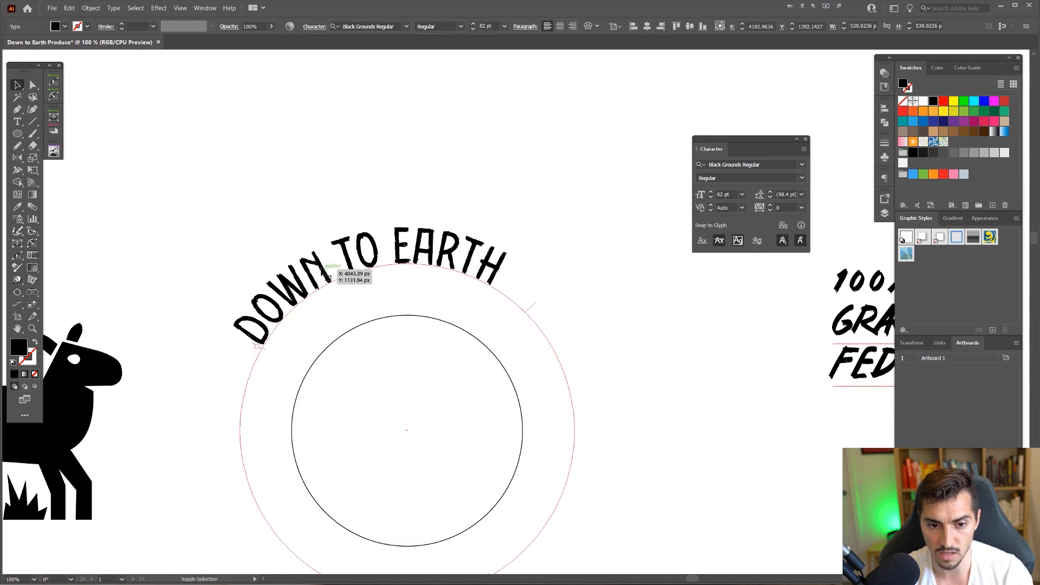
{"action": "key", "text": "ctrl+shift+period"}
{"action": "key", "text": "ctrl+shift+period"}
{"action": "key", "text": "ctrl+shift+period"}
{"action": "key", "text": "ctrl+shift+period"}
{"action": "key", "text": "ctrl+shift+period"}
{"action": "key", "text": "ctrl+shift+period"}
{"action": "key", "text": "ctrl+shift+period"}
{"action": "key", "text": "ctrl+shift+period"}
{"action": "key", "text": "ctrl+shift+period"}
{"action": "key", "text": "ctrl+shift+period"}
{"action": "key", "text": "ctrl+shift+period"}
{"action": "key", "text": "ctrl+shift+period"}
{"action": "key", "text": "ctrl+shift+period"}
{"action": "key", "text": "ctrl+shift+period"}
{"action": "key", "text": "ctrl+shift+period"}
{"action": "key", "text": "ctrl+shift+period"}
{"action": "key", "text": "ctrl+shift+period"}
{"action": "key", "text": "ctrl+shift+period"}
{"action": "key", "text": "ctrl+shift+period"}
{"action": "key", "text": "ctrl+shift+period"}
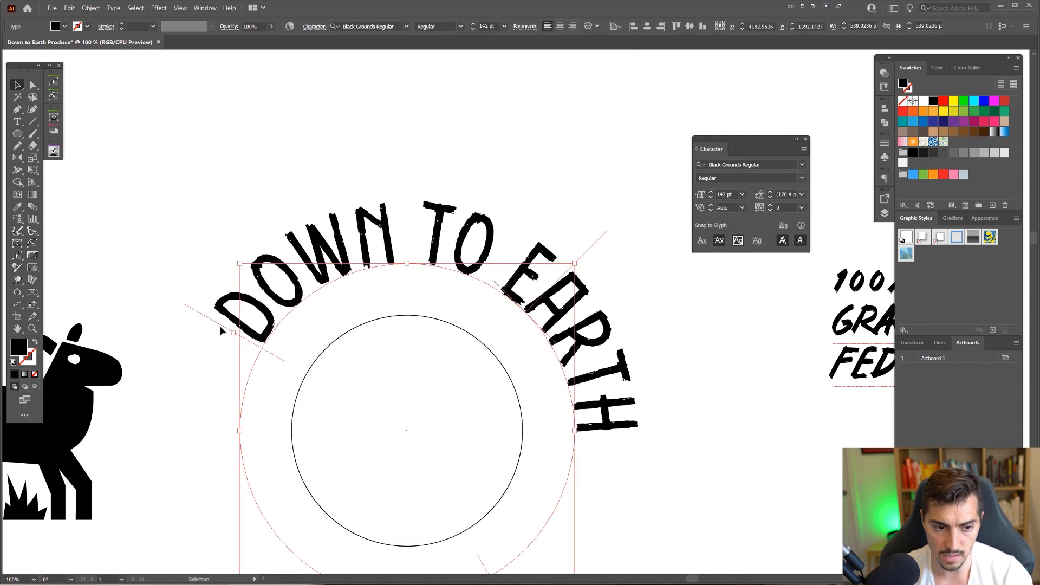
{"action": "left_click_drag", "start_coordinate": [222, 332], "coordinate": [207, 376]}
{"action": "left_click", "coordinate": [482, 161]}
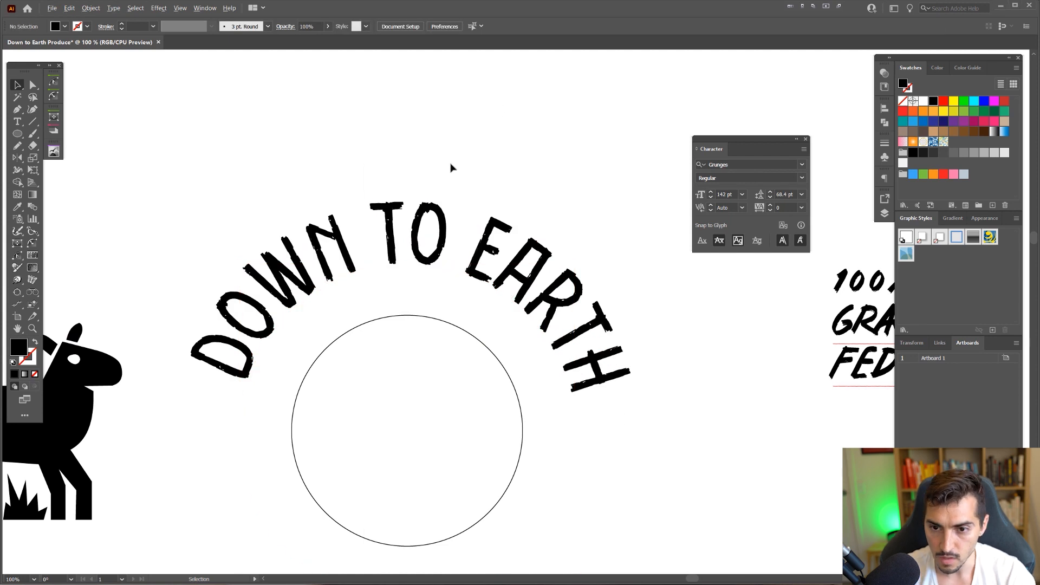
- Move the floating Character panel off the artwork and dock it in the collapsed panel strip
{"action": "scroll", "coordinate": [450, 164], "scroll_direction": "down", "scroll_amount": 1}
{"action": "left_click_drag", "start_coordinate": [755, 138], "coordinate": [780, 129]}
{"action": "left_click_drag", "start_coordinate": [518, 122], "coordinate": [619, 139]}
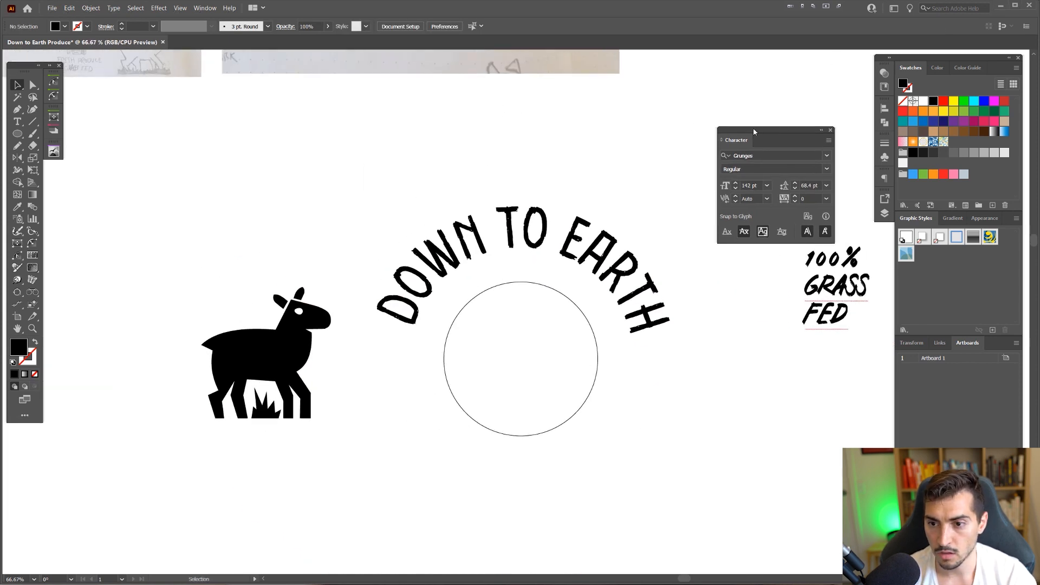
{"action": "mouse_move", "coordinate": [753, 130]}
{"action": "left_mouse_down"}
{"action": "mouse_move", "coordinate": [889, 166]}
{"action": "mouse_move", "coordinate": [763, 126]}
{"action": "left_mouse_up"}
{"action": "left_click_drag", "start_coordinate": [576, 188], "coordinate": [499, 190]}
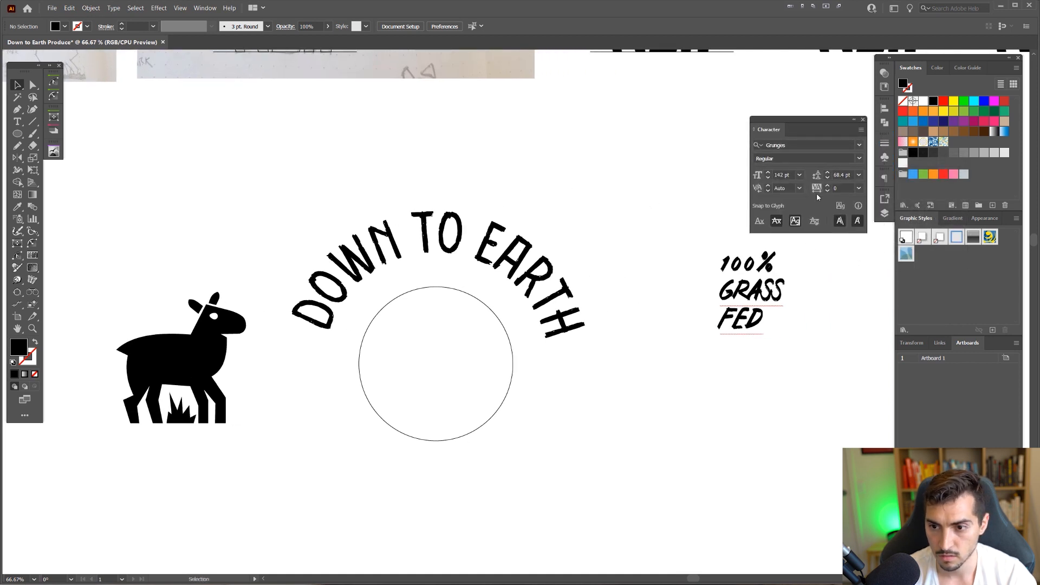
{"action": "left_click_drag", "start_coordinate": [792, 129], "coordinate": [883, 170]}
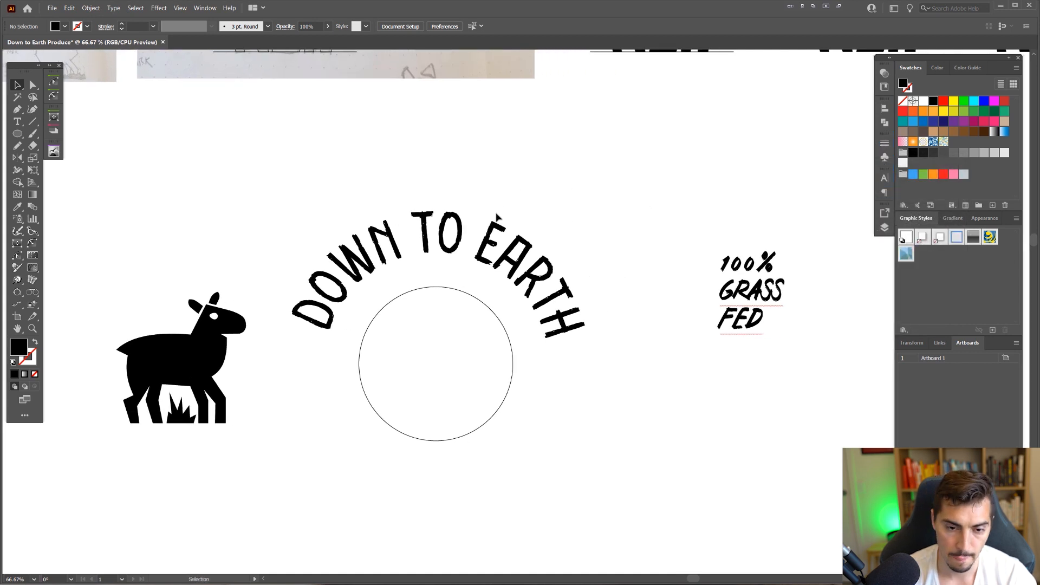
- Examine the pencil logo sketches for how the wording is arranged around the animal, and return to the curved text
{"action": "left_click_drag", "start_coordinate": [500, 200], "coordinate": [518, 179]}
{"action": "scroll", "coordinate": [353, 206], "scroll_direction": "down", "scroll_amount": 2}
{"action": "left_click_drag", "start_coordinate": [353, 206], "coordinate": [554, 367]}
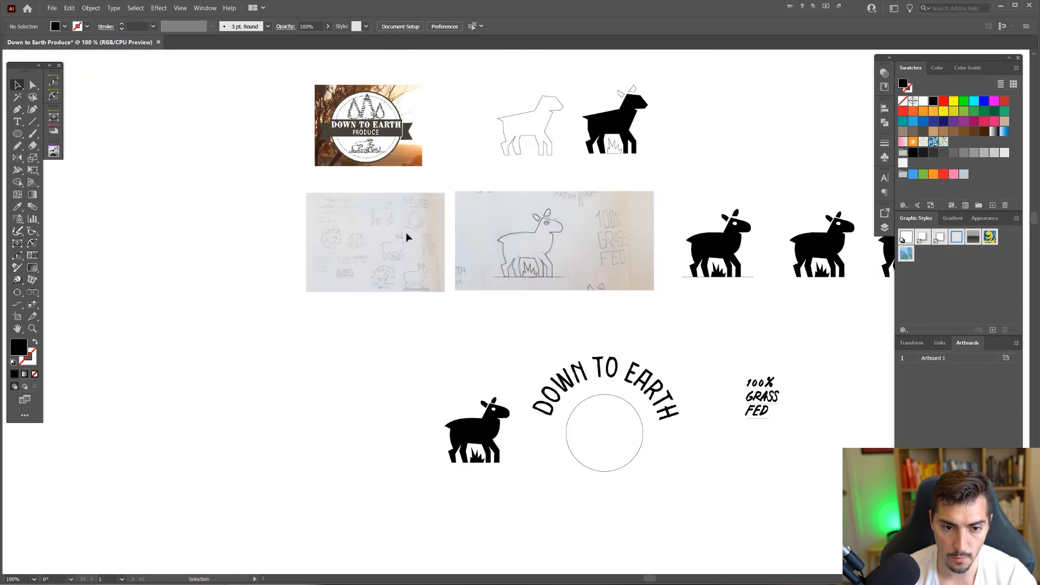
{"action": "scroll", "coordinate": [407, 237], "scroll_direction": "up", "scroll_amount": 3}
{"action": "scroll", "coordinate": [275, 301], "scroll_direction": "up", "scroll_amount": 2}
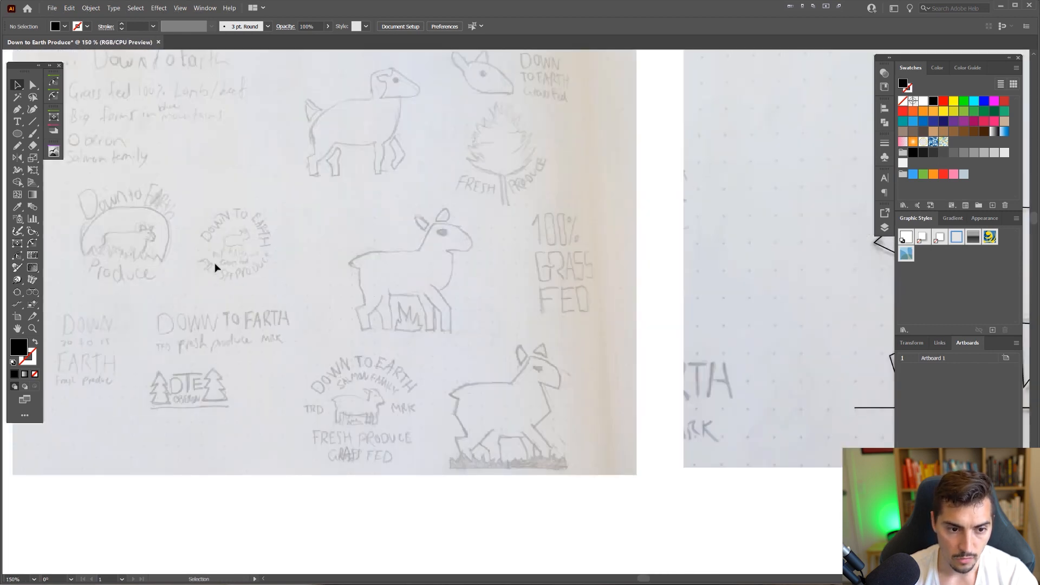
{"action": "left_click_drag", "start_coordinate": [475, 381], "coordinate": [134, 93]}
{"action": "scroll", "coordinate": [511, 441], "scroll_direction": "down", "scroll_amount": 2}
{"action": "left_click_drag", "start_coordinate": [642, 320], "coordinate": [447, 34]}
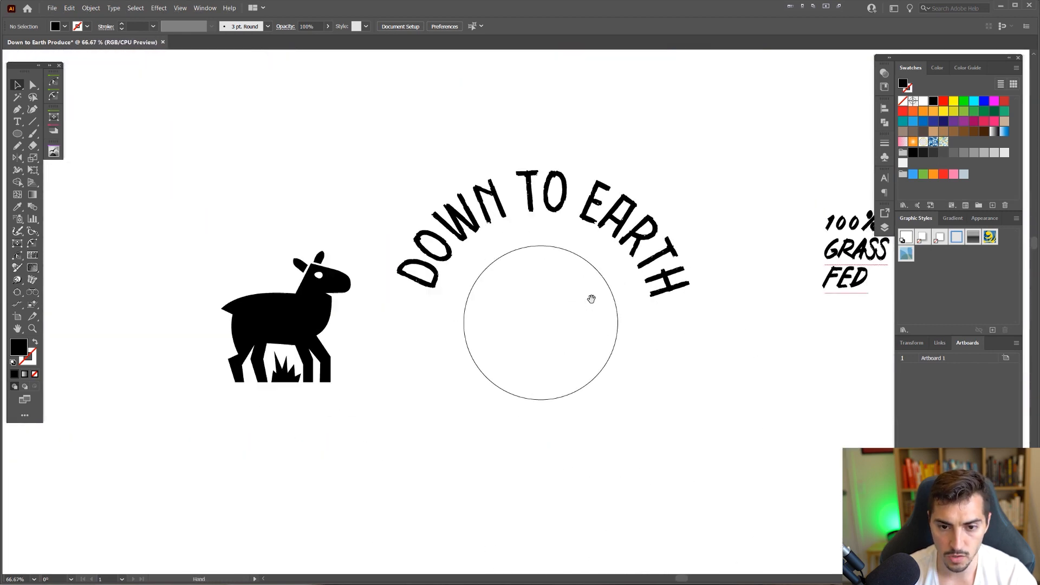
- Create a copy of the curved "DOWN TO EARTH" text rotated 180° around the circle's centre
{"action": "left_click", "coordinate": [537, 187]}
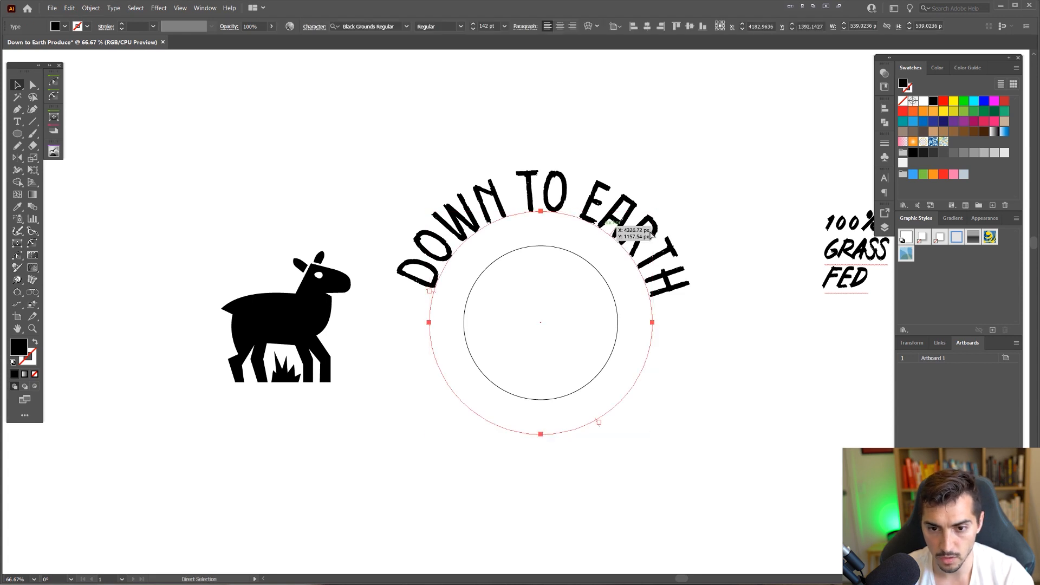
{"action": "left_click_drag", "start_coordinate": [657, 207], "coordinate": [395, 447]}
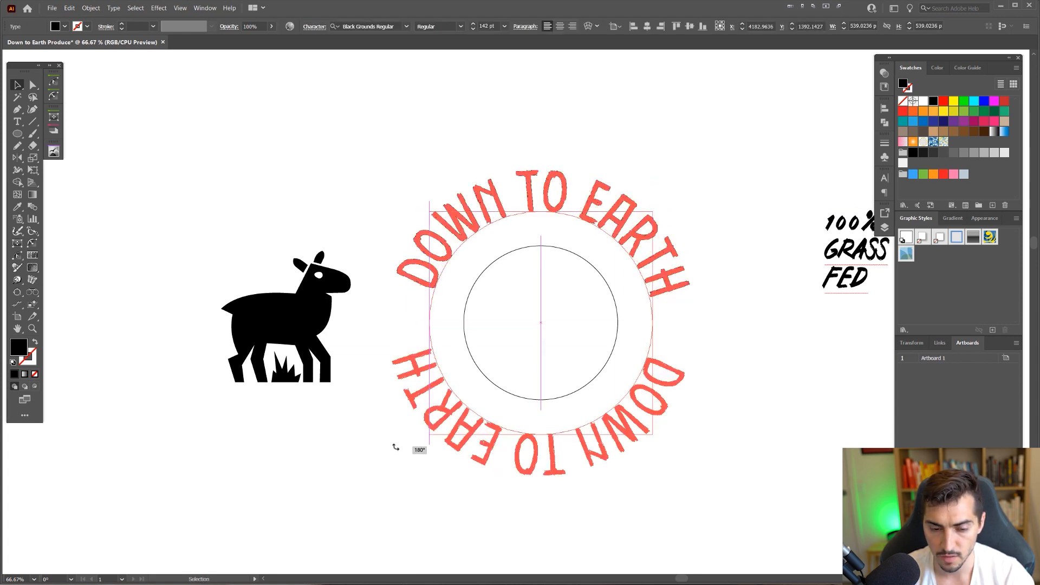
{"action": "left_click_drag", "start_coordinate": [526, 464], "coordinate": [502, 446]}
- Flip the rotated text copy to the inside of its circular path so it reads upright along the underside
{"action": "scroll", "coordinate": [538, 406], "scroll_direction": "up", "scroll_amount": 2}
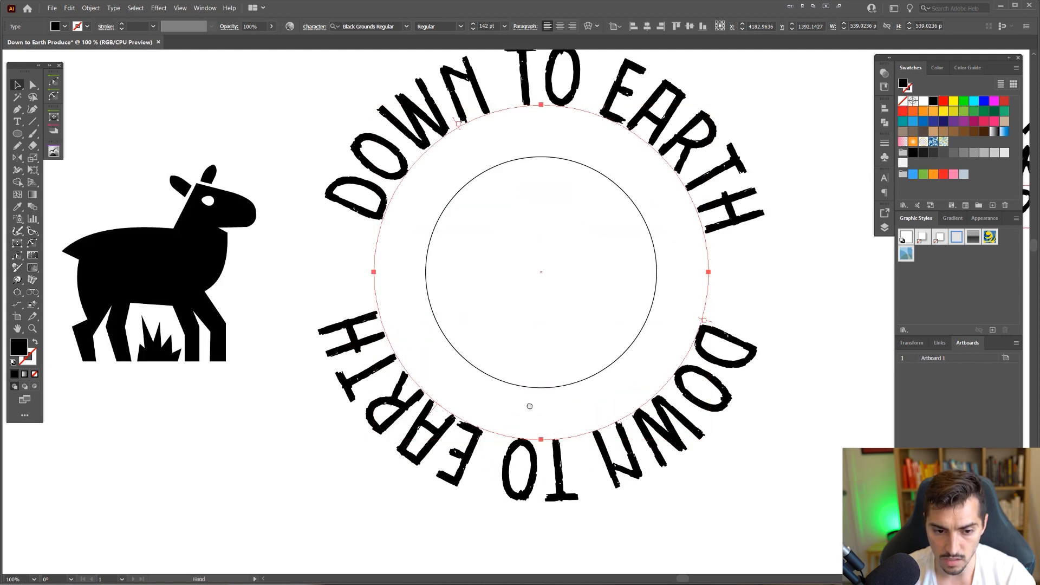
{"action": "scroll", "coordinate": [371, 377], "scroll_direction": "up", "scroll_amount": 2}
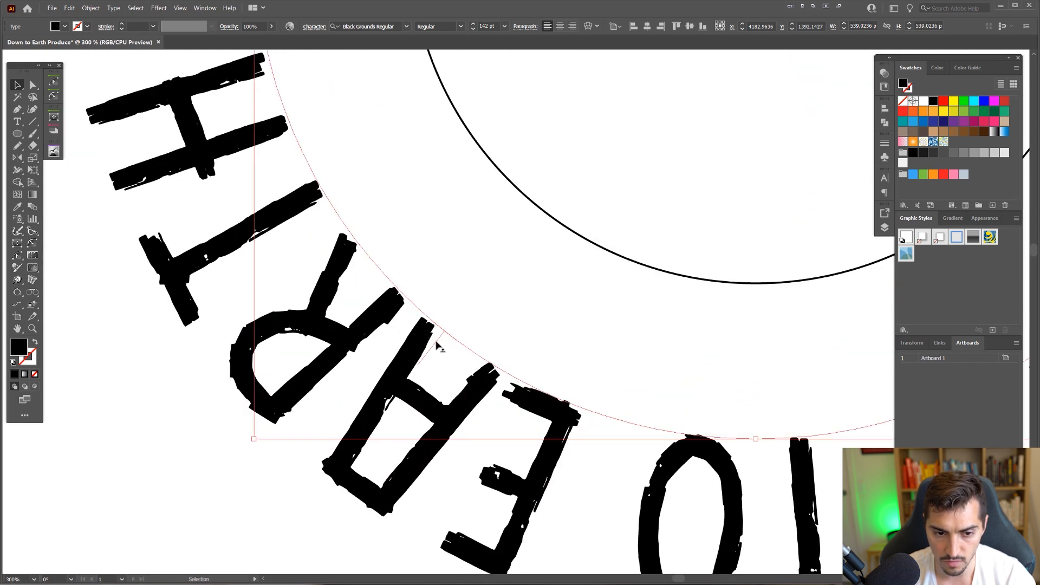
{"action": "scroll", "coordinate": [442, 355], "scroll_direction": "down", "scroll_amount": 2}
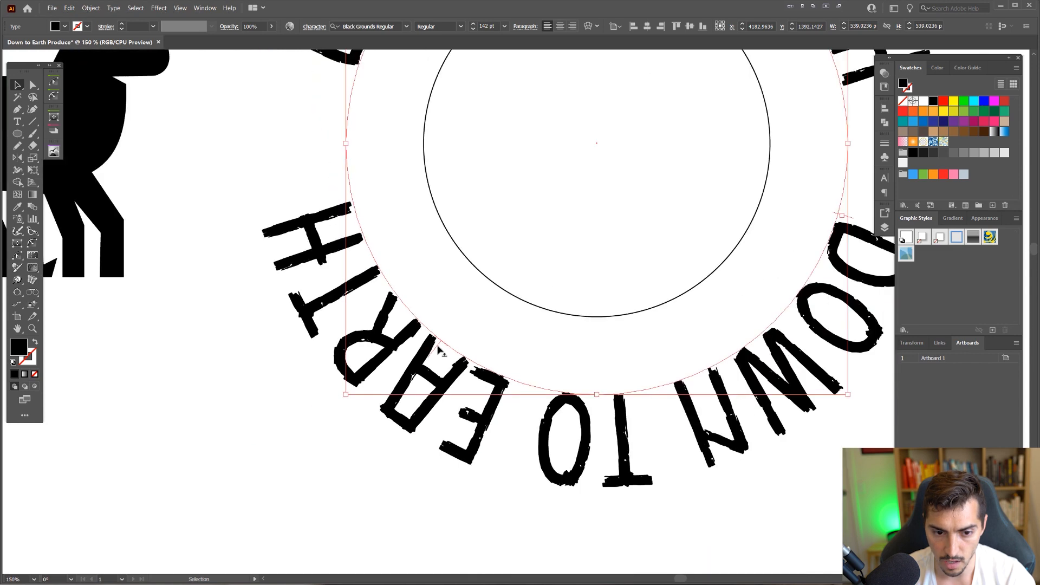
{"action": "left_click_drag", "start_coordinate": [409, 367], "coordinate": [441, 366]}
- Replace the wording of the flipped curved text with "FRESH PRODUCE"
{"action": "scroll", "coordinate": [442, 365], "scroll_direction": "down", "scroll_amount": 2}
{"action": "double_click", "coordinate": [456, 354]}
{"action": "key", "text": "ctrl+a"}
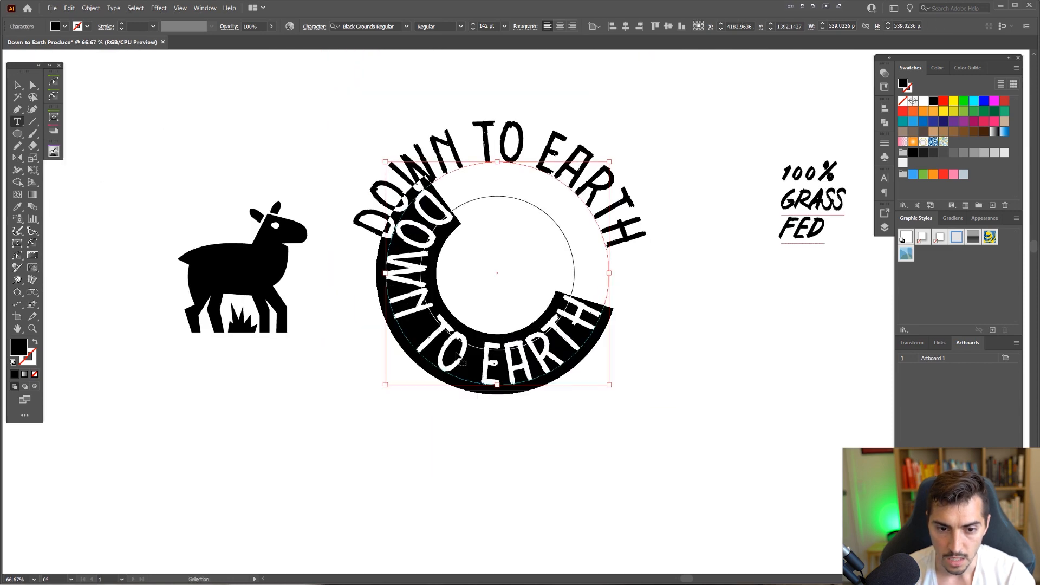
{"action": "type", "text": "FRESH PRODUCE"}
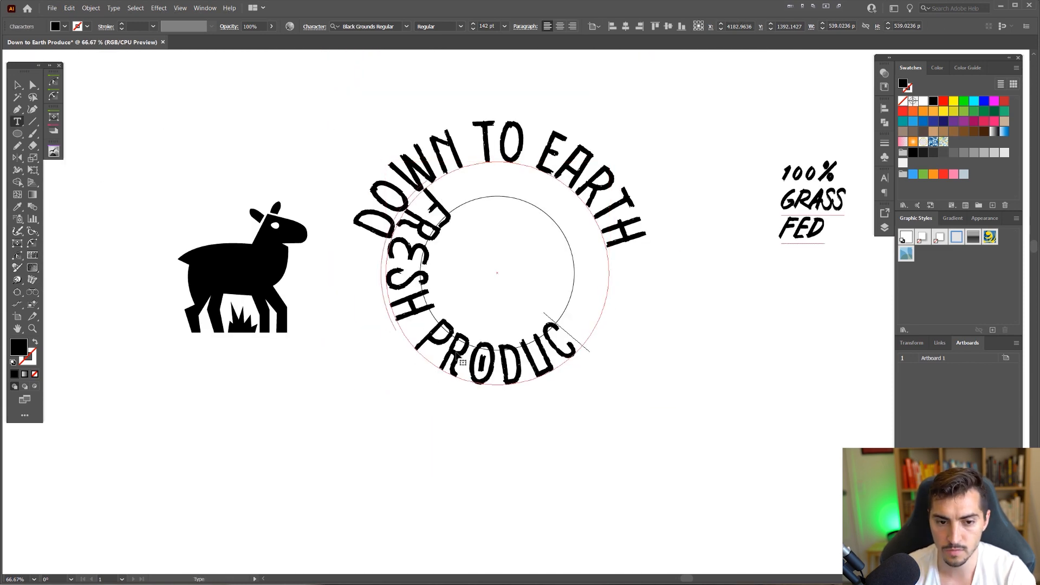
{"action": "key", "text": "Escape"}
{"action": "left_click_drag", "start_coordinate": [481, 187], "coordinate": [473, 257]}
{"action": "key", "text": "ctrl+z"}
{"action": "left_click_drag", "start_coordinate": [522, 372], "coordinate": [713, 349]}
{"action": "key", "text": "ctrl+z"}
- Reduce "FRESH PRODUCE" to 112 pt and slide it along its path towards the circle's underside
{"action": "key", "text": "ctrl+alt+shift+comma"}
{"action": "key", "text": "ctrl+alt+shift+comma"}
{"action": "key", "text": "ctrl+alt+shift+comma"}
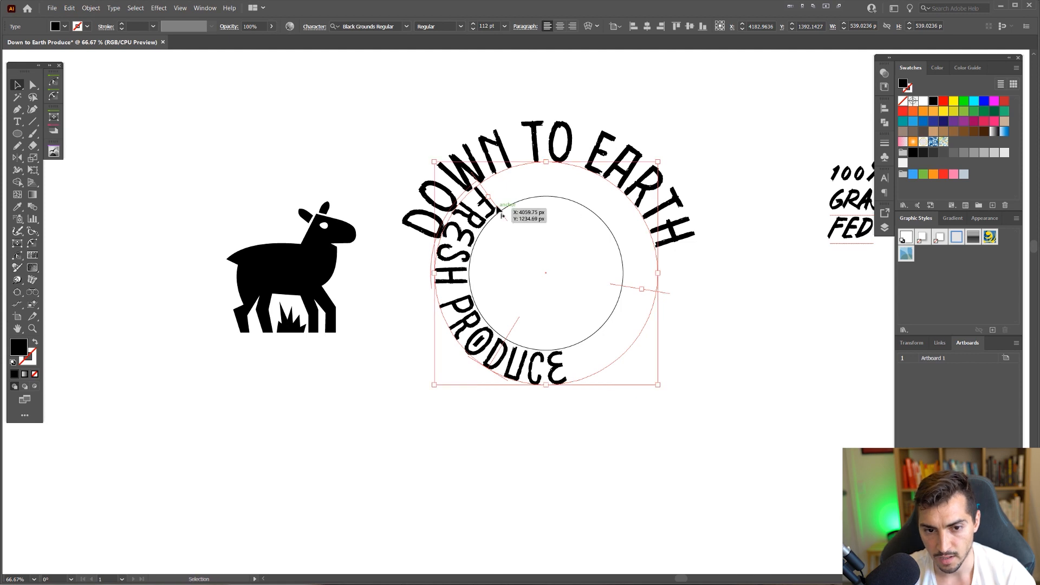
{"action": "left_click_drag", "start_coordinate": [493, 204], "coordinate": [468, 293]}
- Scale the "FRESH PRODUCE" path from its centre to about 737 px wide, and match its text formatting to "DOWN TO EARTH"
{"action": "left_click_drag", "start_coordinate": [657, 161], "coordinate": [701, 121]}
{"action": "key", "text": "i"}
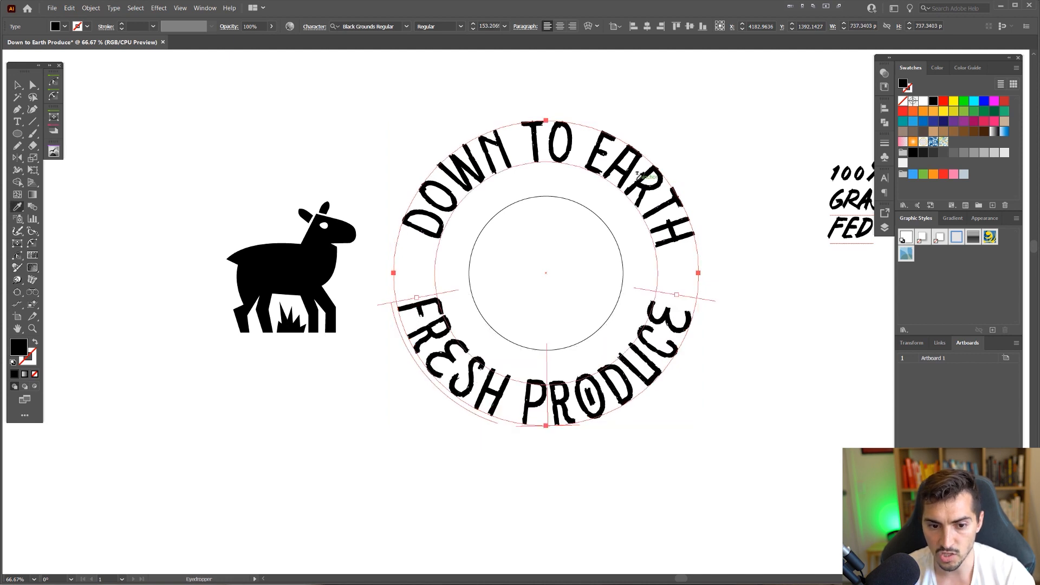
{"action": "left_click", "coordinate": [640, 174]}
{"action": "key", "text": "v"}
{"action": "scroll", "coordinate": [616, 238], "scroll_direction": "up", "scroll_amount": 1}
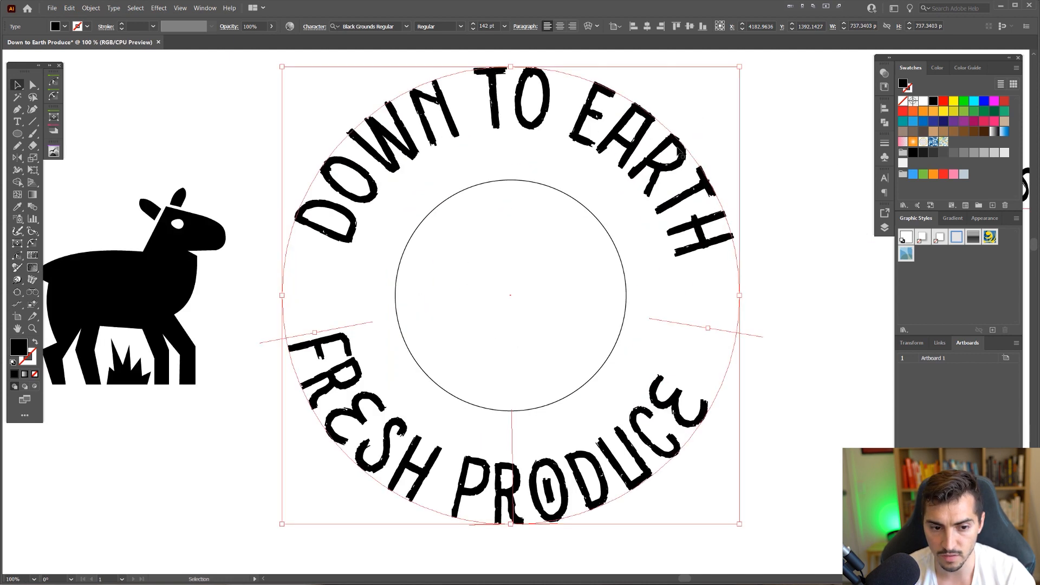
- Slide "FRESH PRODUCE" towards the centre of its arc, and lay a red guide rectangle about 696 by 77 px across its upper ends
{"action": "mouse_move", "coordinate": [356, 336]}
{"action": "left_mouse_down"}
{"action": "mouse_move", "coordinate": [320, 325]}
{"action": "mouse_move", "coordinate": [746, 349]}
{"action": "left_mouse_up"}
{"action": "key", "text": "m"}
{"action": "left_click", "coordinate": [933, 174]}
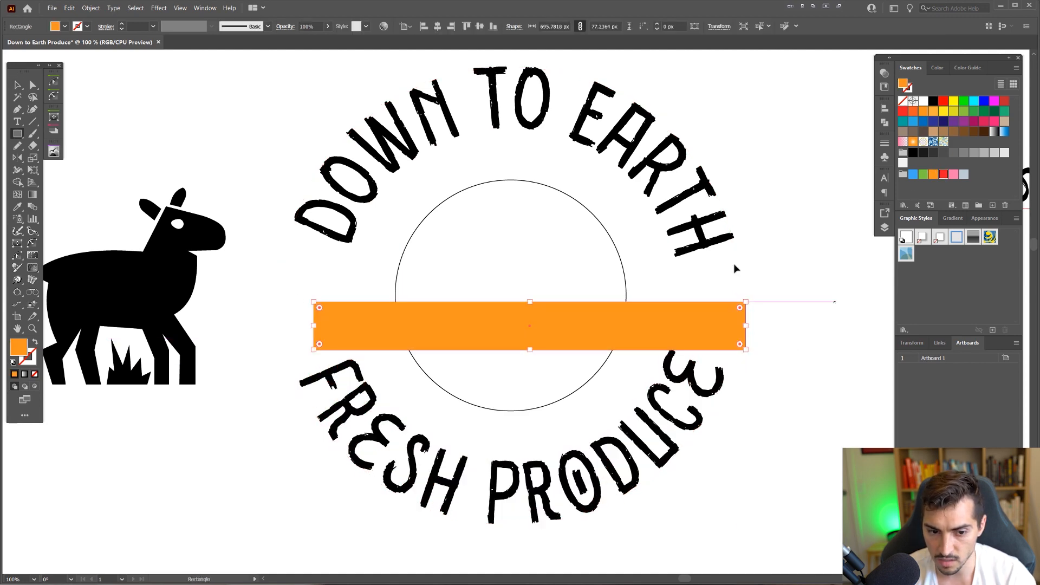
{"action": "left_click", "coordinate": [943, 174]}
{"action": "key", "text": "v"}
{"action": "left_click_drag", "start_coordinate": [641, 318], "coordinate": [625, 322]}
- Slide "FRESH PRODUCE" slightly along its path to level its ends, and move the red guide rectangle up beneath "DOWN TO EARTH"
{"action": "left_click", "coordinate": [313, 375]}
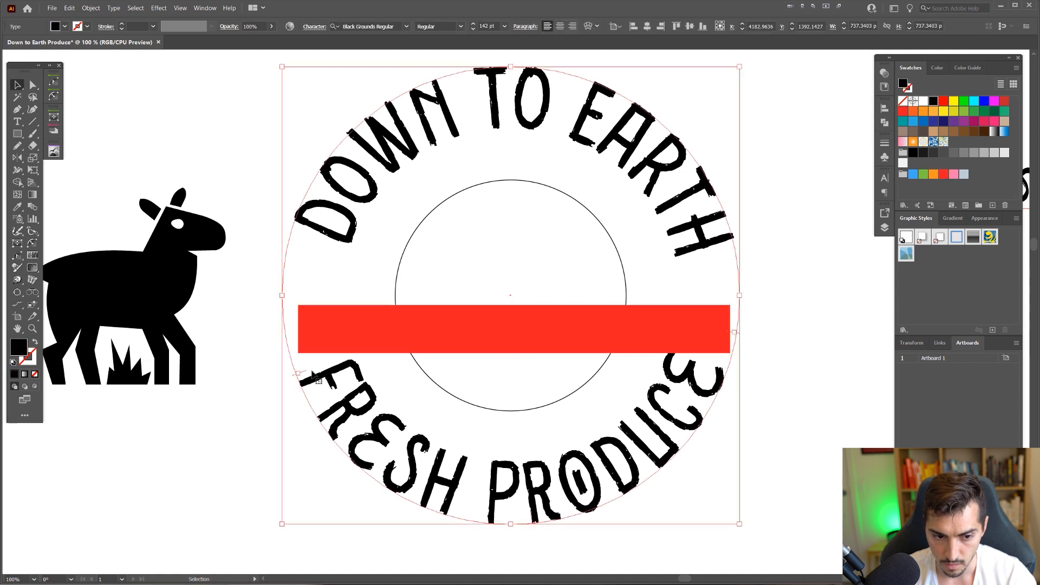
{"action": "left_click_drag", "start_coordinate": [299, 373], "coordinate": [296, 367]}
{"action": "left_click_drag", "start_coordinate": [461, 318], "coordinate": [460, 262]}
- Slide "DOWN TO EARTH" slightly along its path to level its ends with the red guide rectangle, and delete the guide
{"action": "left_click", "coordinate": [458, 194]}
{"action": "left_click", "coordinate": [308, 218]}
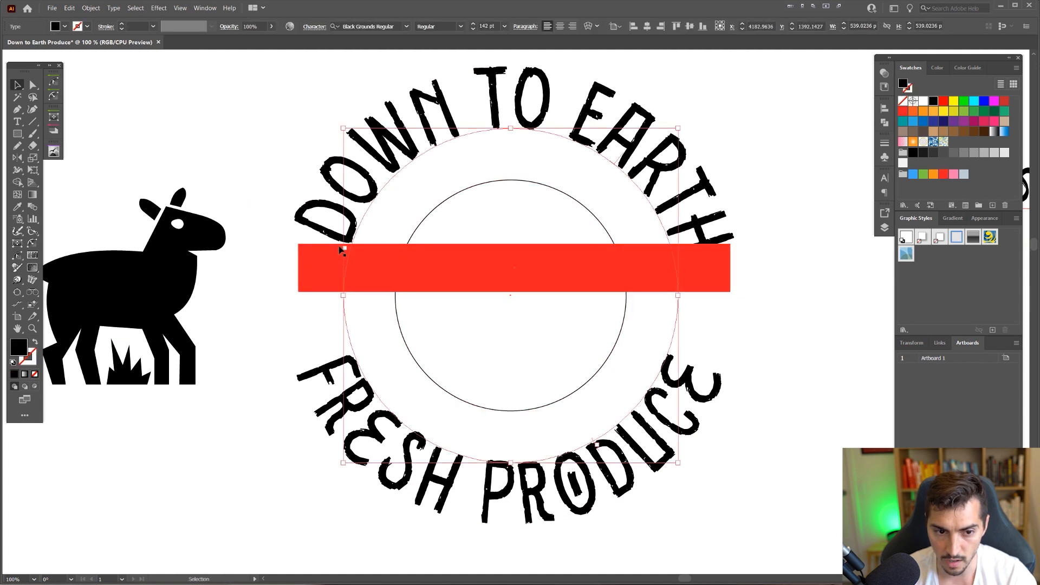
{"action": "scroll", "coordinate": [344, 246], "scroll_direction": "up", "scroll_amount": 1}
{"action": "left_click_drag", "start_coordinate": [753, 315], "coordinate": [591, 333]}
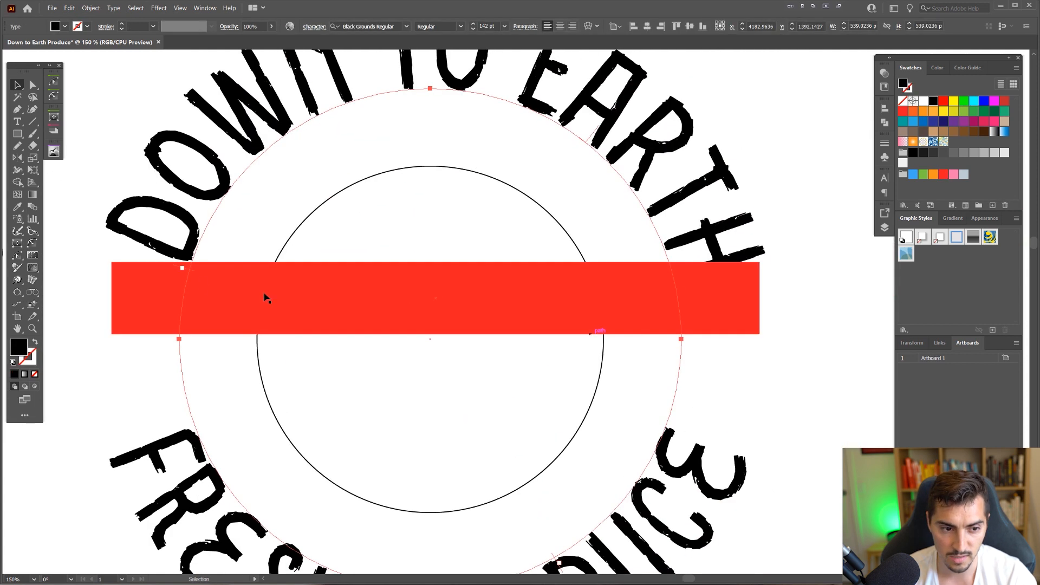
{"action": "left_click_drag", "start_coordinate": [180, 267], "coordinate": [176, 274]}
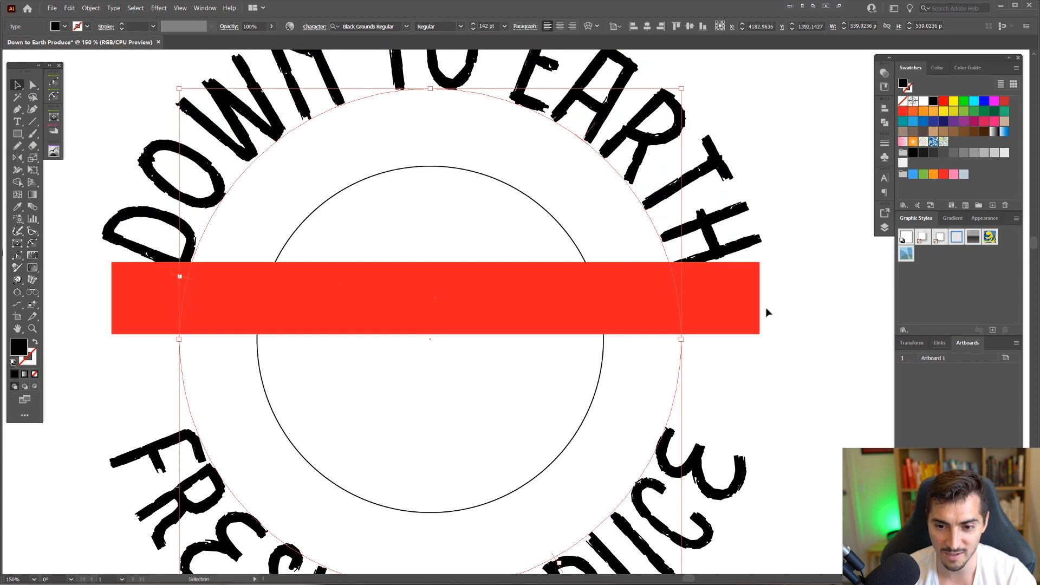
{"action": "left_click", "coordinate": [724, 298]}
{"action": "key", "text": "Delete"}
- Examine the circular logo concepts on the pencil sketch sheet for the wording and elements placed inside the lettering
{"action": "scroll", "coordinate": [725, 298], "scroll_direction": "down", "scroll_amount": 3}
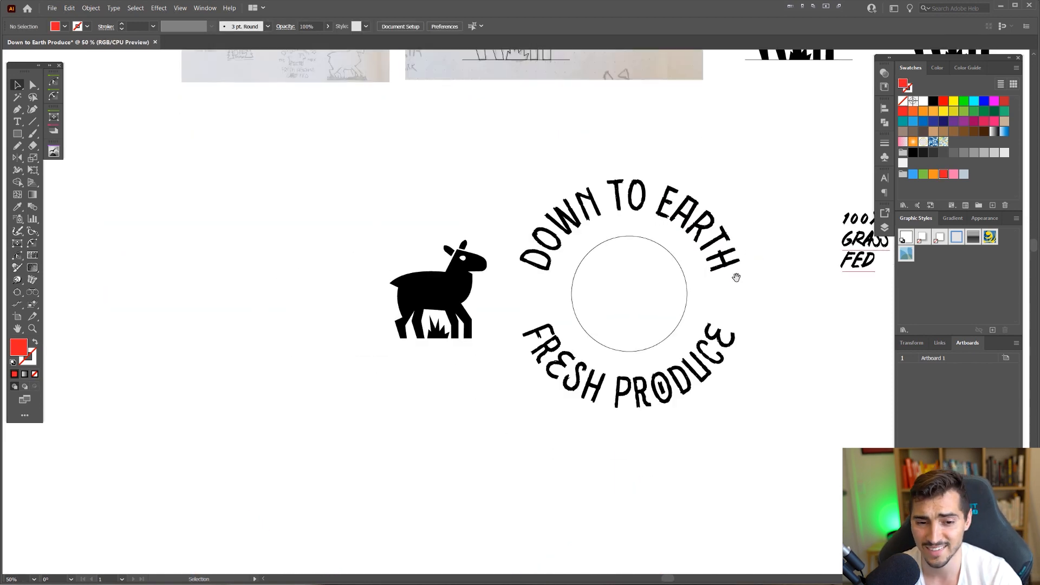
{"action": "scroll", "coordinate": [603, 195], "scroll_direction": "right", "scroll_amount": 3}
{"action": "scroll", "coordinate": [603, 195], "scroll_direction": "down", "scroll_amount": 2}
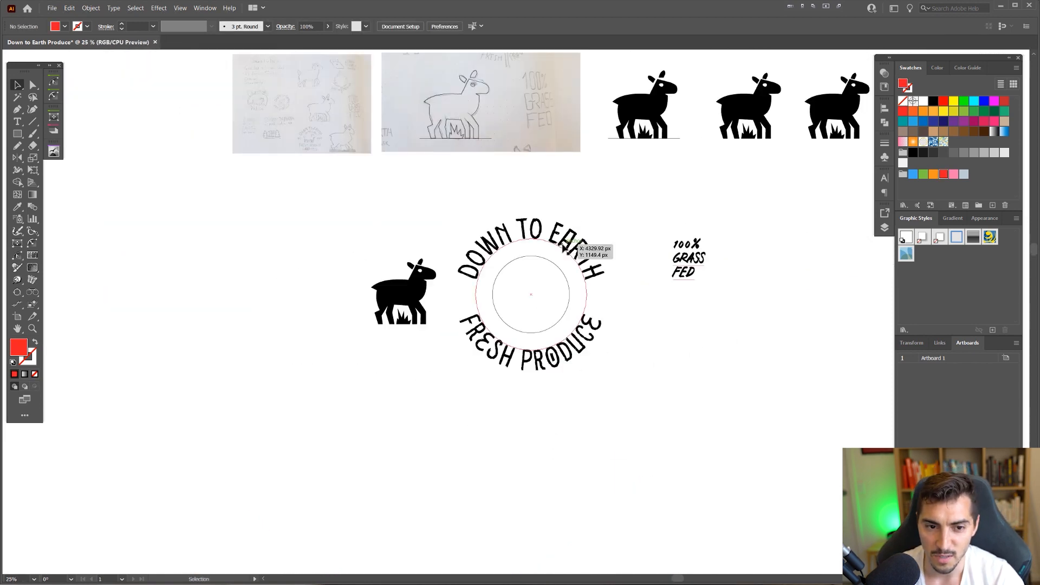
{"action": "scroll", "coordinate": [417, 173], "scroll_direction": "up", "scroll_amount": 3}
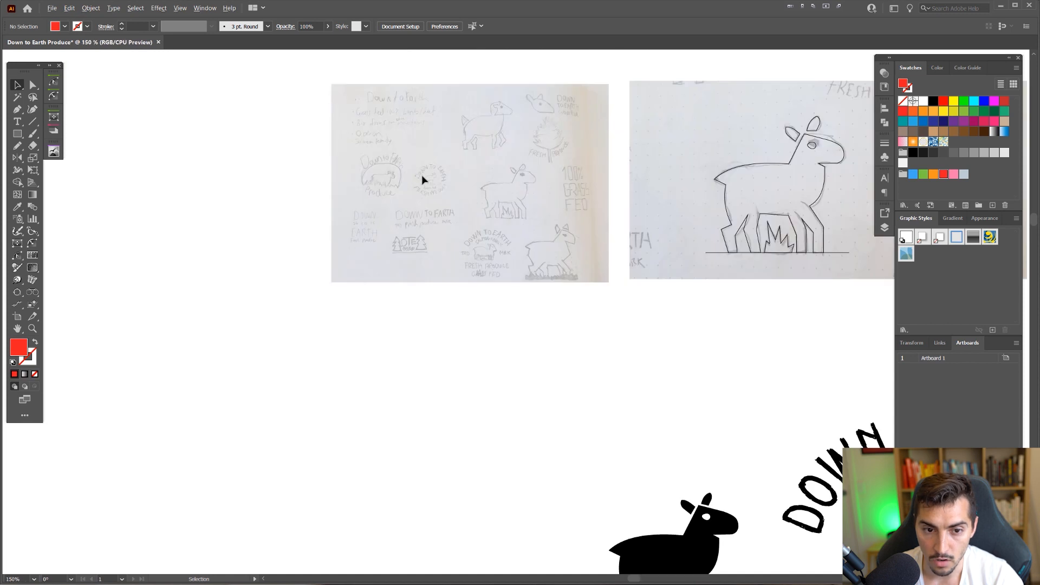
{"action": "scroll", "coordinate": [423, 179], "scroll_direction": "up", "scroll_amount": 1}
{"action": "scroll", "coordinate": [426, 183], "scroll_direction": "up", "scroll_amount": 1}
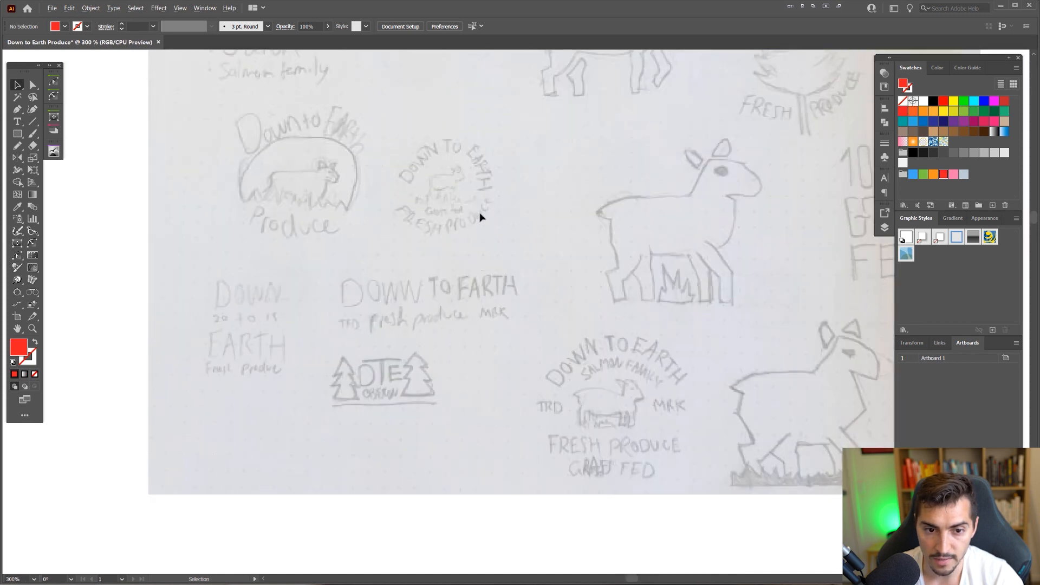
{"action": "scroll", "coordinate": [427, 221], "scroll_direction": "down", "scroll_amount": 1}
{"action": "scroll", "coordinate": [680, 383], "scroll_direction": "down", "scroll_amount": 2}
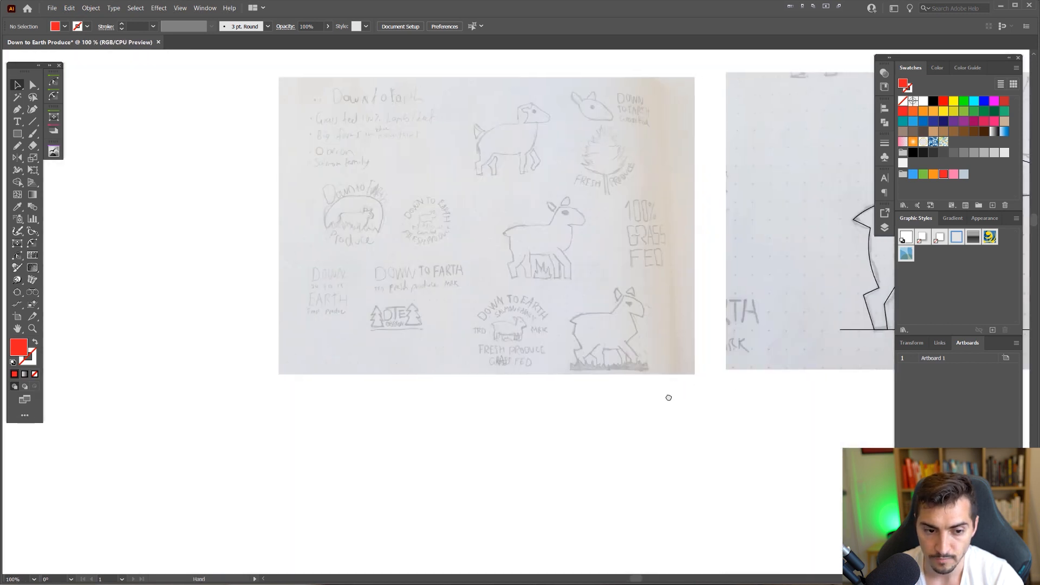
{"action": "left_click_drag", "start_coordinate": [669, 398], "coordinate": [533, 402]}
{"action": "left_click_drag", "start_coordinate": [666, 449], "coordinate": [434, 366]}
{"action": "scroll", "coordinate": [443, 363], "scroll_direction": "down", "scroll_amount": 1}
{"action": "left_click_drag", "start_coordinate": [861, 446], "coordinate": [498, 130]}
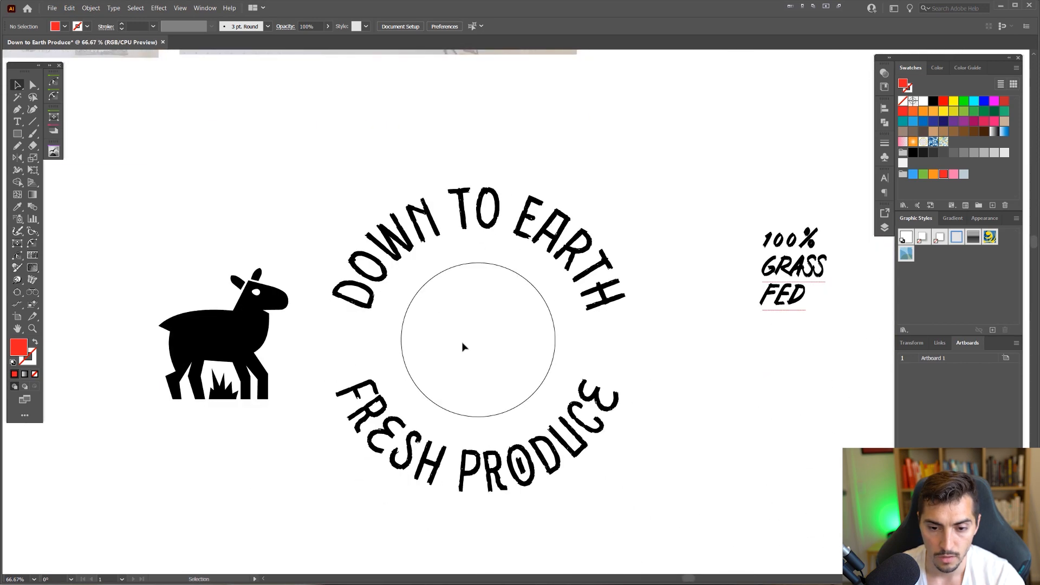
- Move the thin inner circle out of the lettering to the empty area beyond the animal silhouette
{"action": "left_click", "coordinate": [529, 283]}
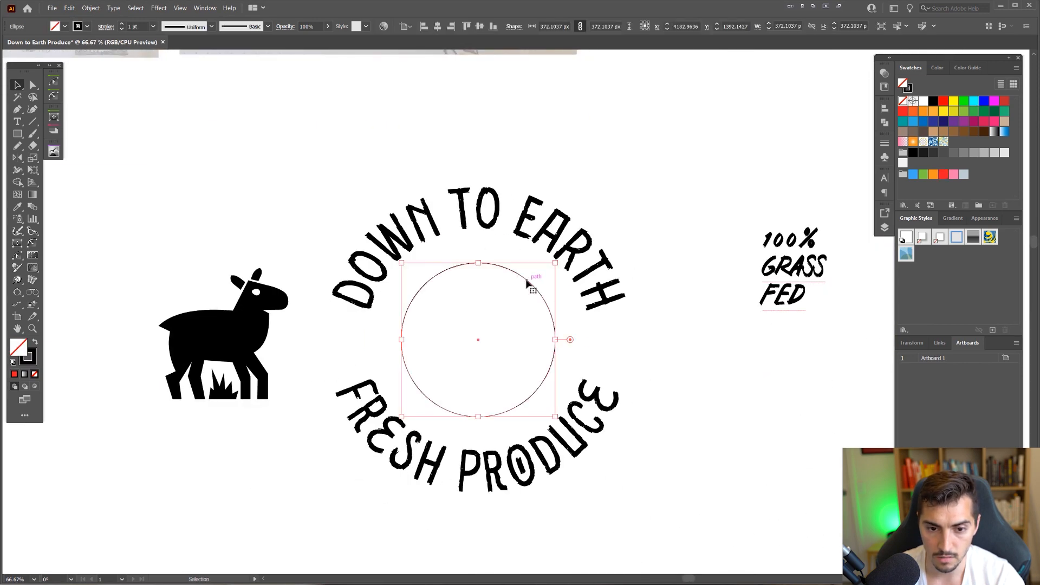
{"action": "scroll", "coordinate": [526, 283], "scroll_direction": "down", "scroll_amount": 1}
{"action": "left_click_drag", "start_coordinate": [529, 278], "coordinate": [145, 257]}
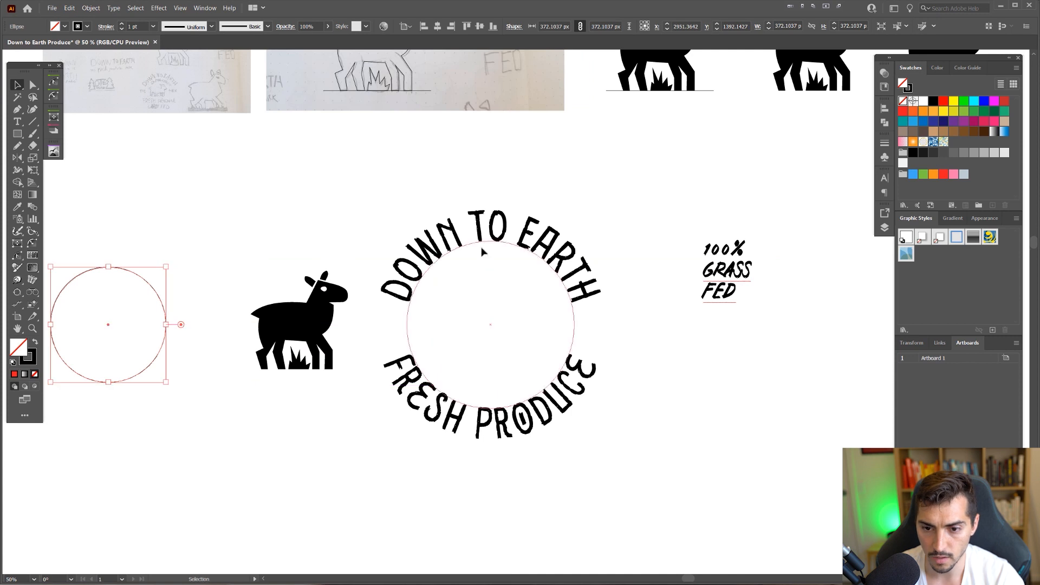
{"action": "left_click", "coordinate": [773, 232]}
- Add the text line "100% GRASS FED" inside the circular lettering, above "FRESH PRODUCE"
{"action": "key", "text": "t"}
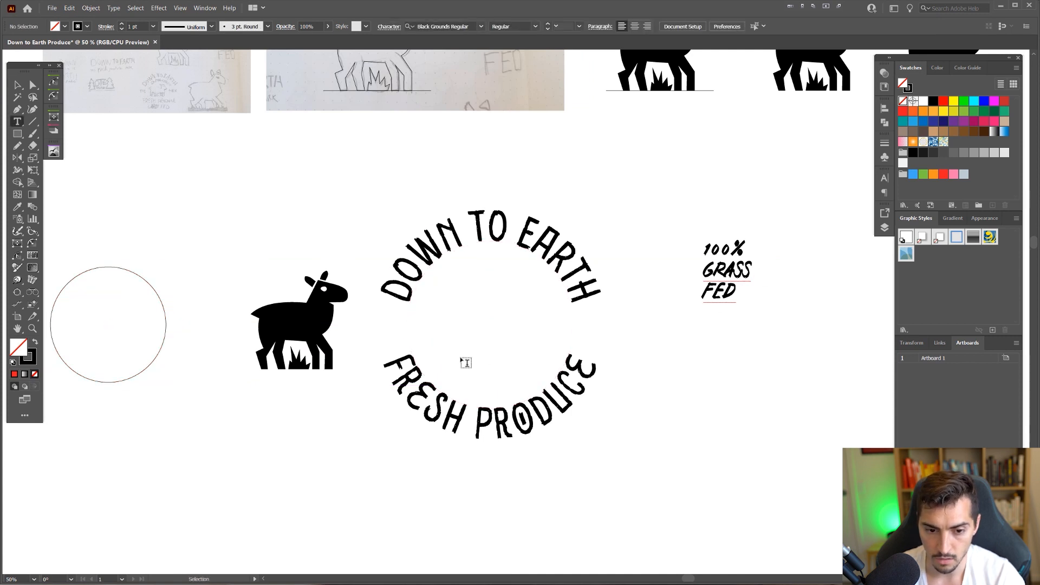
{"action": "left_click", "coordinate": [465, 359]}
{"action": "type", "text": "100%"}
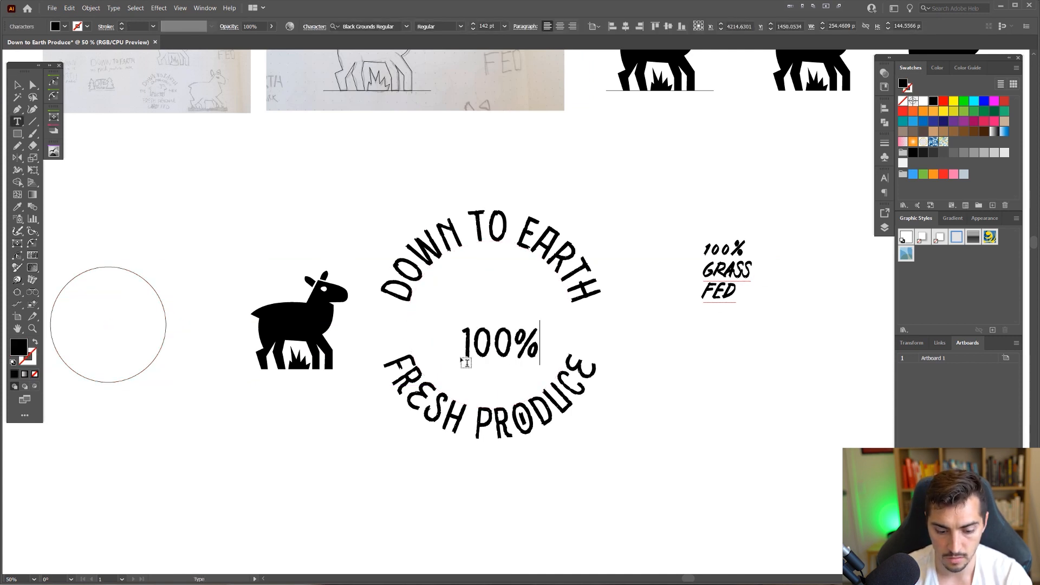
{"action": "type", "text": " GRASS FED"}
- Reduce the whole "100% GRASS FED" line to 52 pt
{"action": "key", "text": "ctrl+a"}
{"action": "key", "text": "ctrl+shift+comma"}
{"action": "key", "text": "ctrl+shift+comma"}
{"action": "key", "text": "ctrl+shift+comma"}
{"action": "key", "text": "ctrl+shift+comma"}
{"action": "key", "text": "ctrl+shift+comma"}
{"action": "key", "text": "ctrl+shift+comma"}
{"action": "key", "text": "ctrl+shift+comma"}
{"action": "key", "text": "ctrl+shift+comma"}
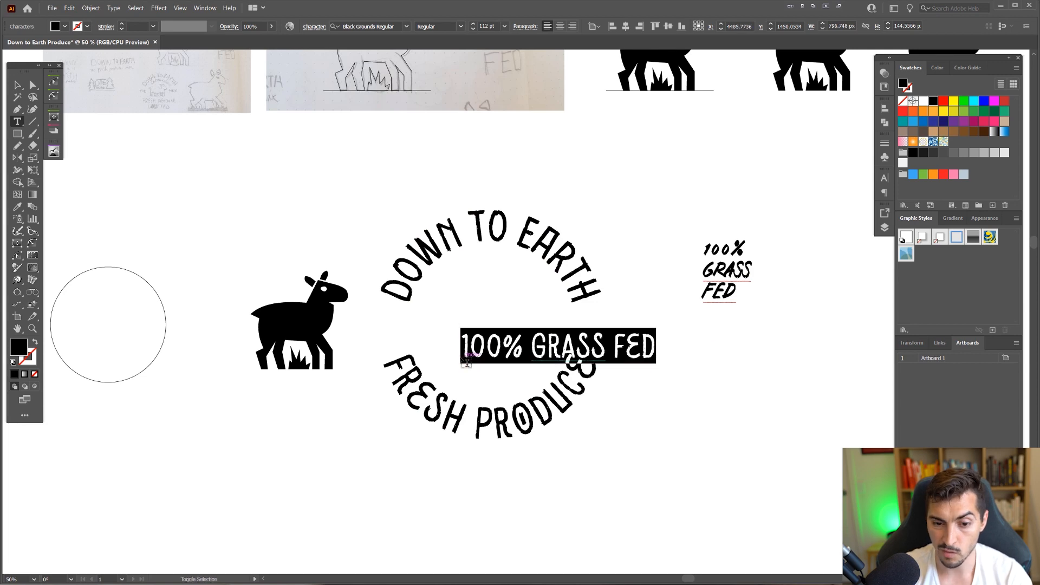
{"action": "key", "text": "Escape"}
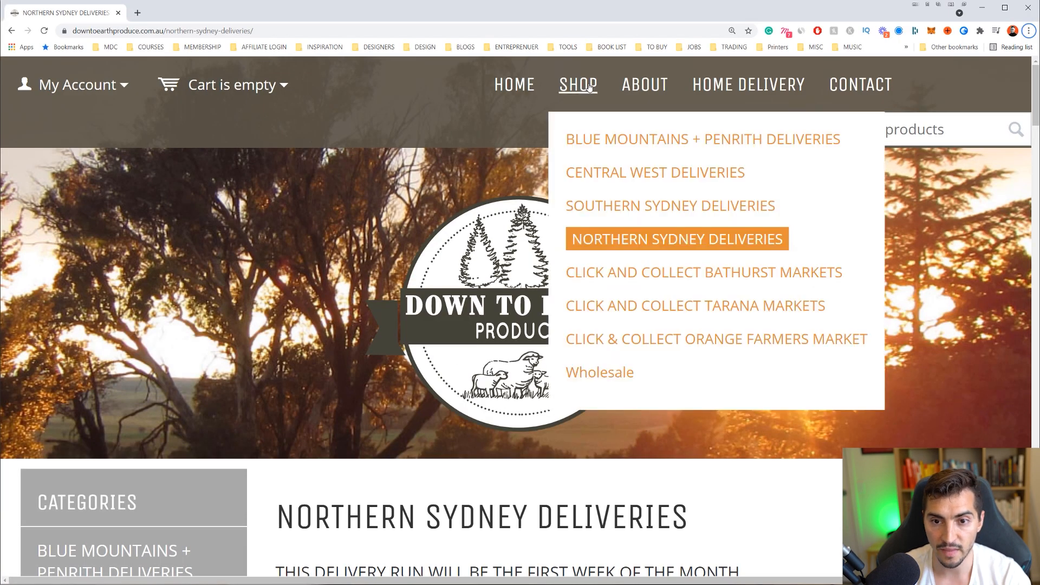
- Switch to the Down to Earth Produce website in Chrome and open its Our Story page
{"action": "mouse_move", "coordinate": [646, 94]}
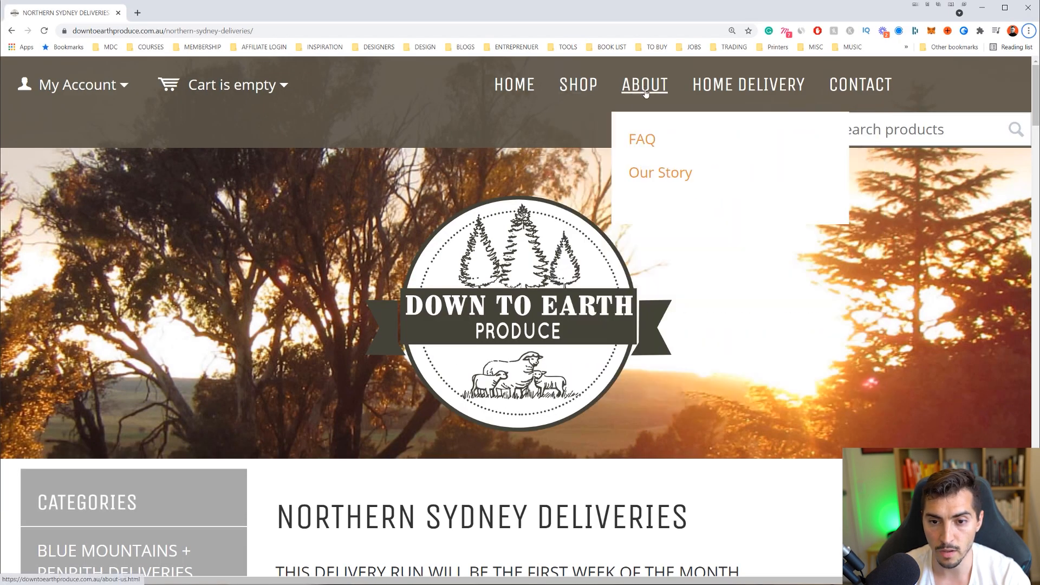
{"action": "left_click", "coordinate": [646, 173]}
{"action": "scroll", "coordinate": [644, 162], "scroll_direction": "down", "scroll_amount": 5}
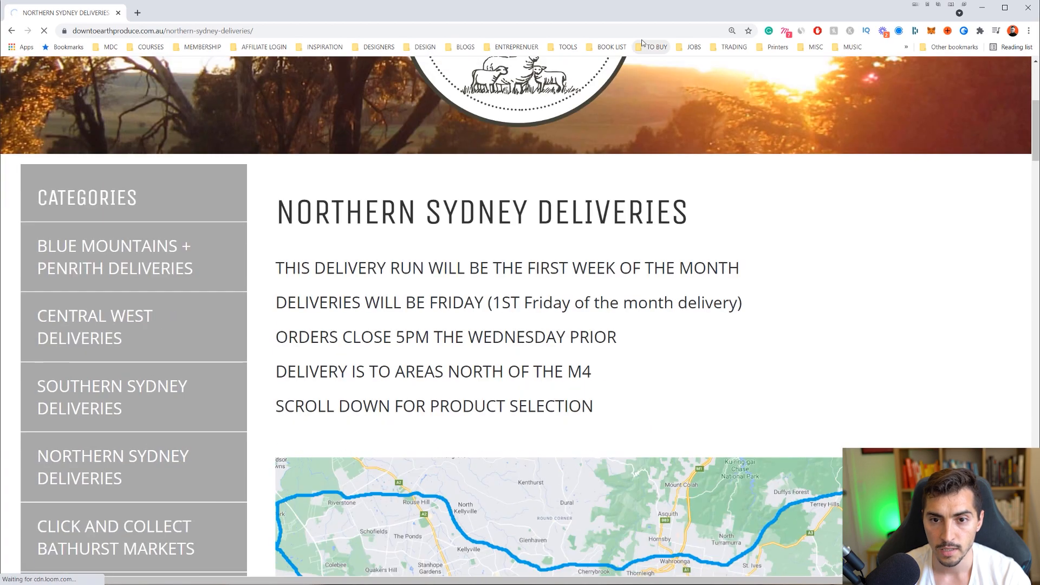
{"action": "scroll", "coordinate": [654, 245], "scroll_direction": "down", "scroll_amount": 7}
{"action": "scroll", "coordinate": [653, 245], "scroll_direction": "up", "scroll_amount": 1, "text": "ctrl"}
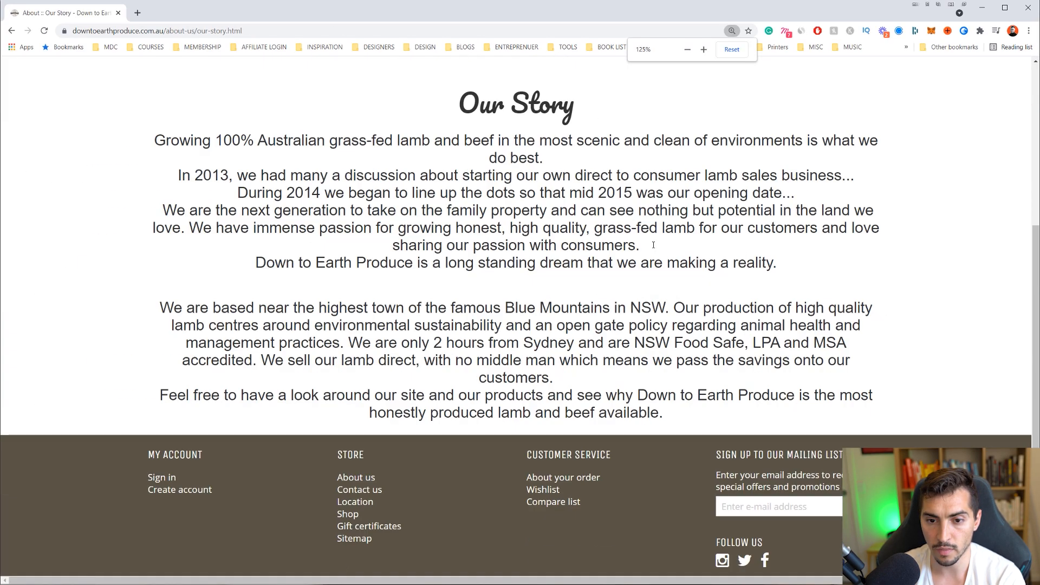
- Read how the Our Story text describes the grass-fed lamb and beef, and return to Illustrator
{"action": "left_click_drag", "start_coordinate": [592, 229], "coordinate": [700, 232]}
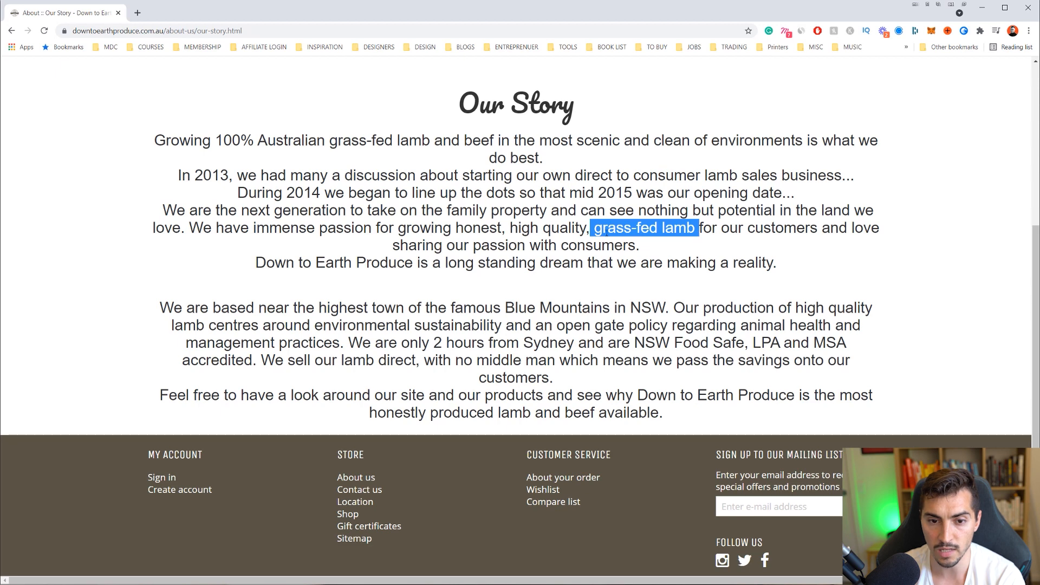
{"action": "left_click", "coordinate": [566, 240]}
{"action": "scroll", "coordinate": [449, 217], "scroll_direction": "up", "scroll_amount": 2}
{"action": "left_click_drag", "start_coordinate": [223, 239], "coordinate": [457, 256]}
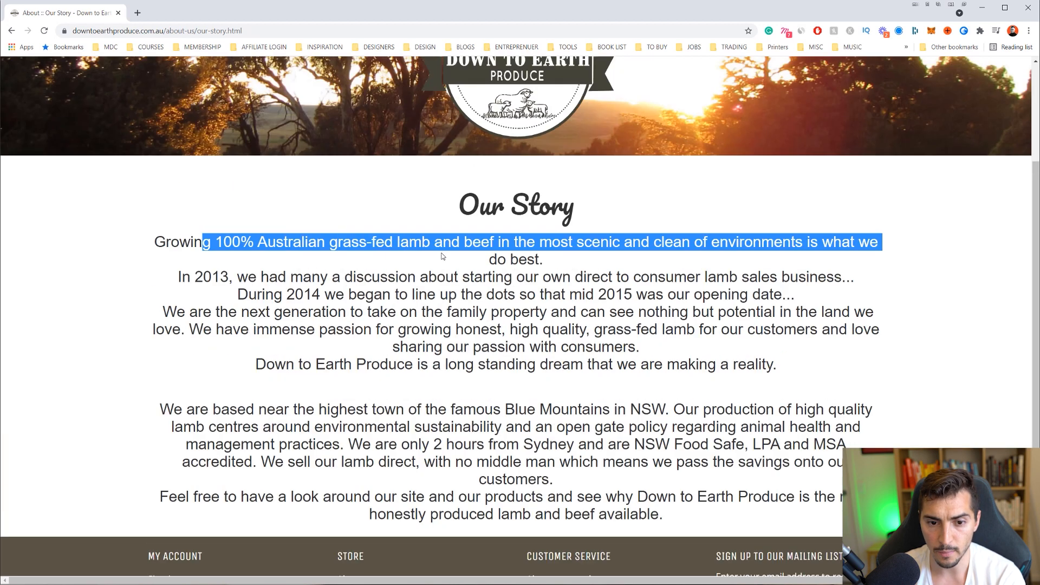
{"action": "left_click", "coordinate": [457, 256]}
{"action": "scroll", "coordinate": [456, 256], "scroll_direction": "down", "scroll_amount": 1}
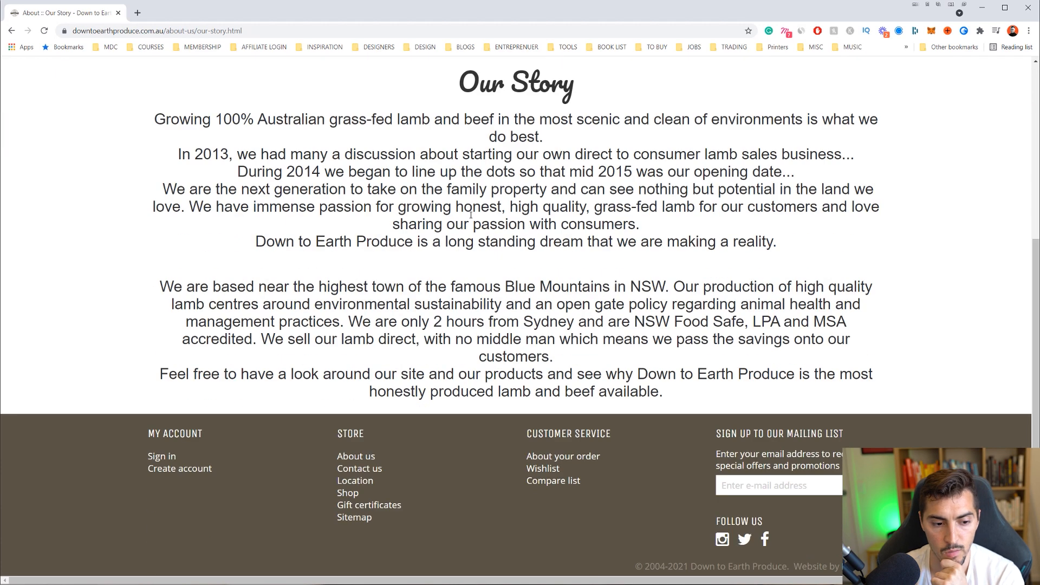
{"action": "scroll", "coordinate": [456, 256], "scroll_direction": "up", "scroll_amount": 4}
{"action": "left_click", "coordinate": [991, 13]}
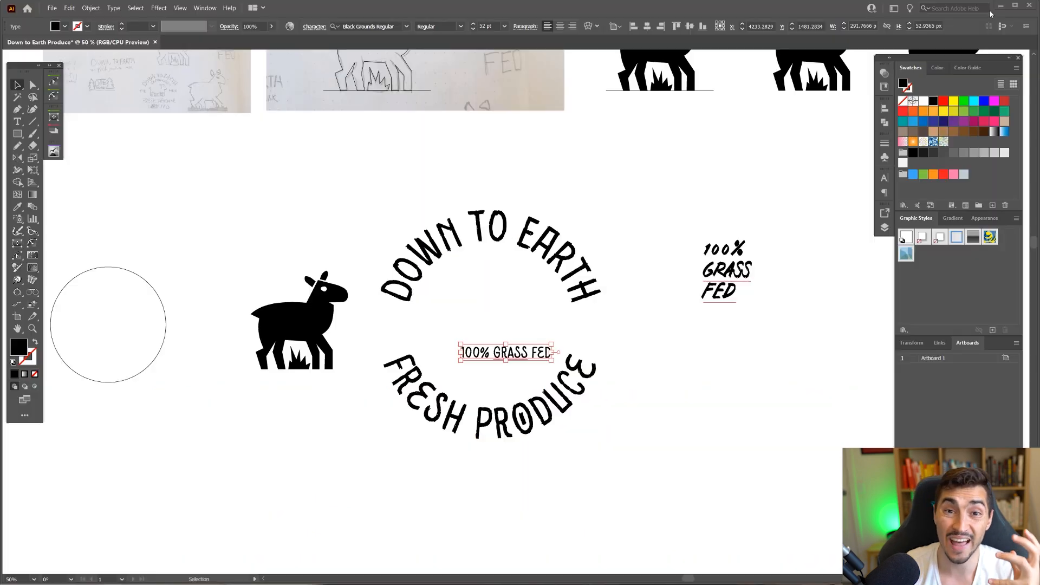
- Enlarge "100% GRASS FED" to about 350 px wide and centre it just above "FRESH PRODUCE"
{"action": "scroll", "coordinate": [531, 320], "scroll_direction": "up", "scroll_amount": 2}
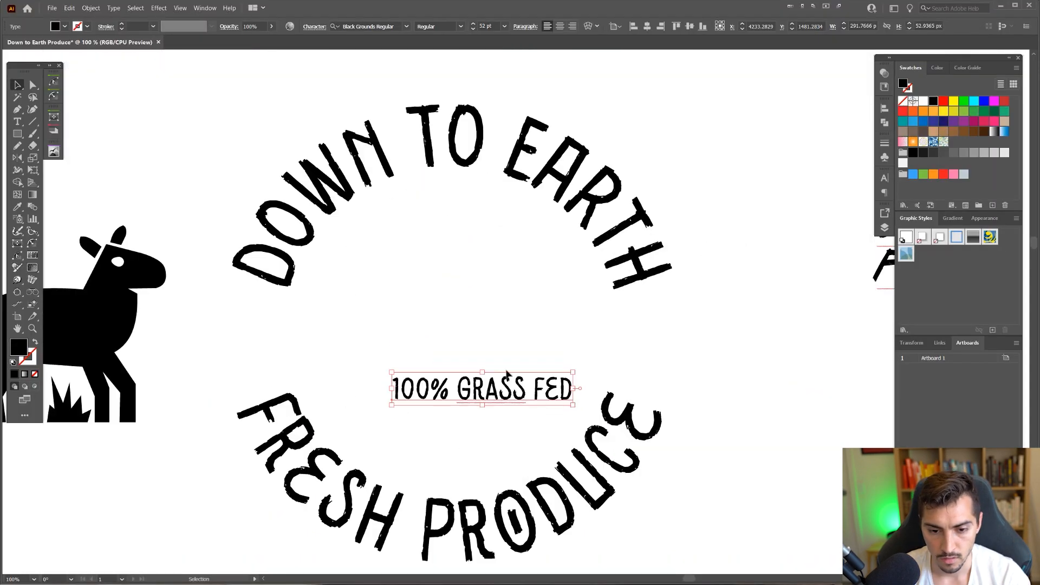
{"action": "left_click_drag", "start_coordinate": [505, 390], "coordinate": [449, 384]}
{"action": "key", "text": "ctrl+z"}
{"action": "left_click_drag", "start_coordinate": [456, 395], "coordinate": [461, 397]}
{"action": "key", "text": "Right"}
{"action": "key", "text": "Right"}
{"action": "key", "text": "Right"}
{"action": "key", "text": "Right"}
{"action": "key", "text": "Right"}
{"action": "key", "text": "Down"}
{"action": "key", "text": "Down"}
{"action": "key", "text": "Down"}
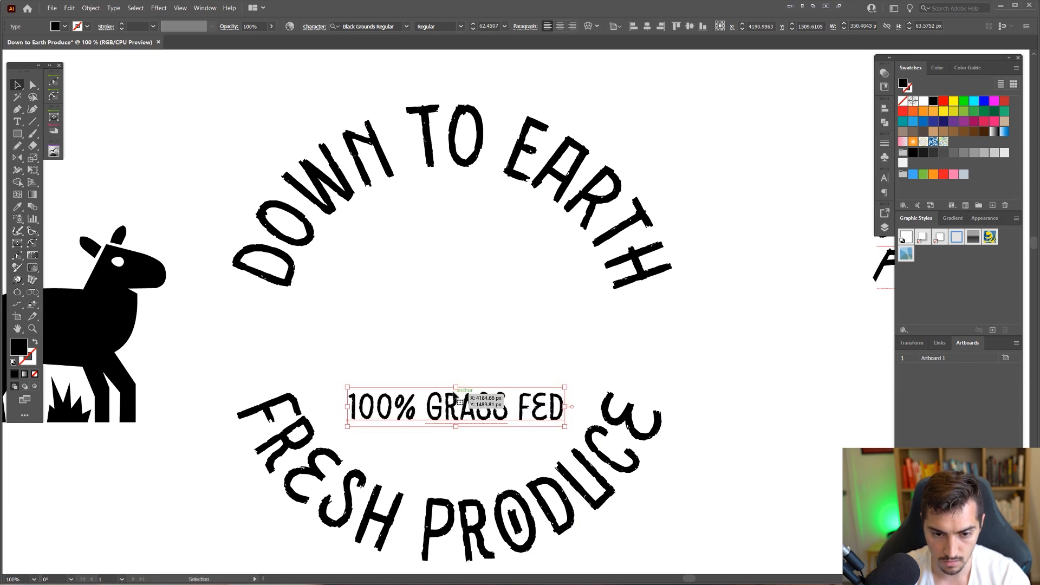
- Add the text "TRD" at 52 pt in the gap between the "D" of "DOWN" and the "F" of "FRESH"
{"action": "left_click_drag", "start_coordinate": [355, 328], "coordinate": [392, 332]}
{"action": "key", "text": "t"}
{"action": "left_click", "coordinate": [297, 353]}
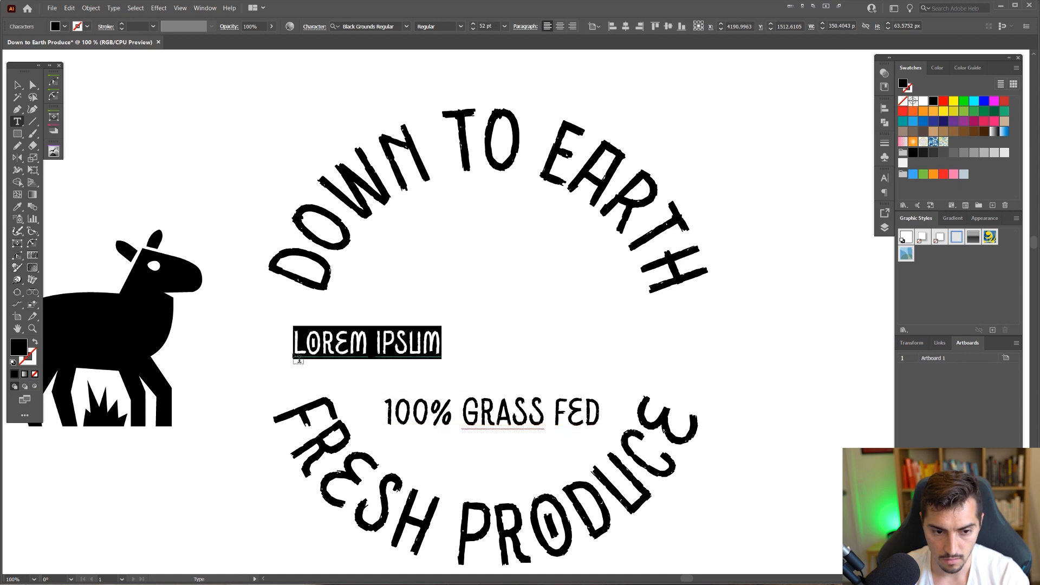
{"action": "type", "text": "TRD"}
{"action": "key", "text": "Escape"}
- Duplicate "TRD" into the gap between "EARTH" and the end of "PRODUCE", and change the copy's wording to "MRK"
{"action": "left_click_drag", "start_coordinate": [293, 347], "coordinate": [678, 344]}
{"action": "key", "text": "t"}
{"action": "double_click", "coordinate": [682, 341]}
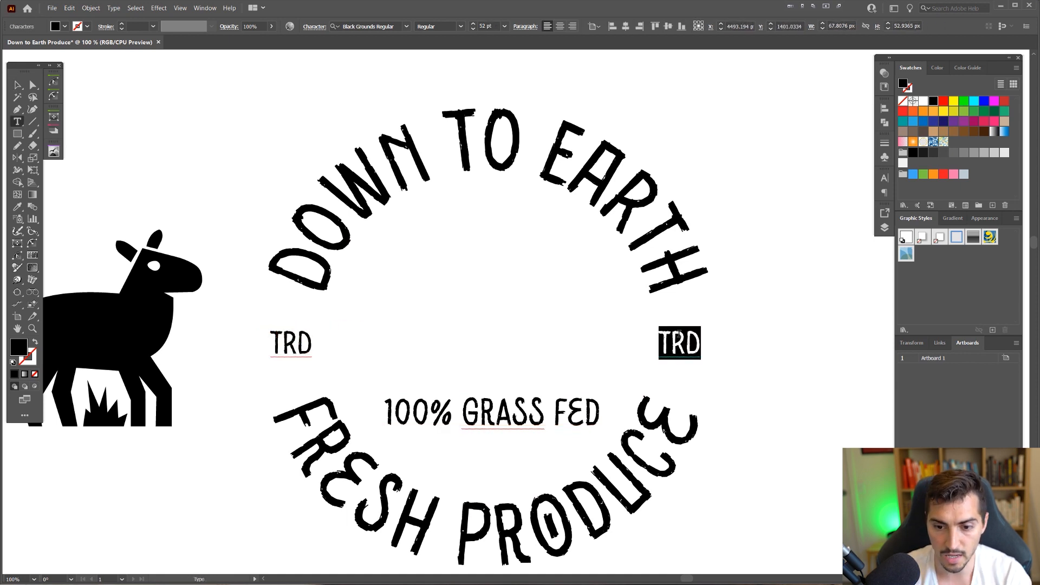
{"action": "type", "text": "MRK"}
{"action": "key", "text": "Escape"}
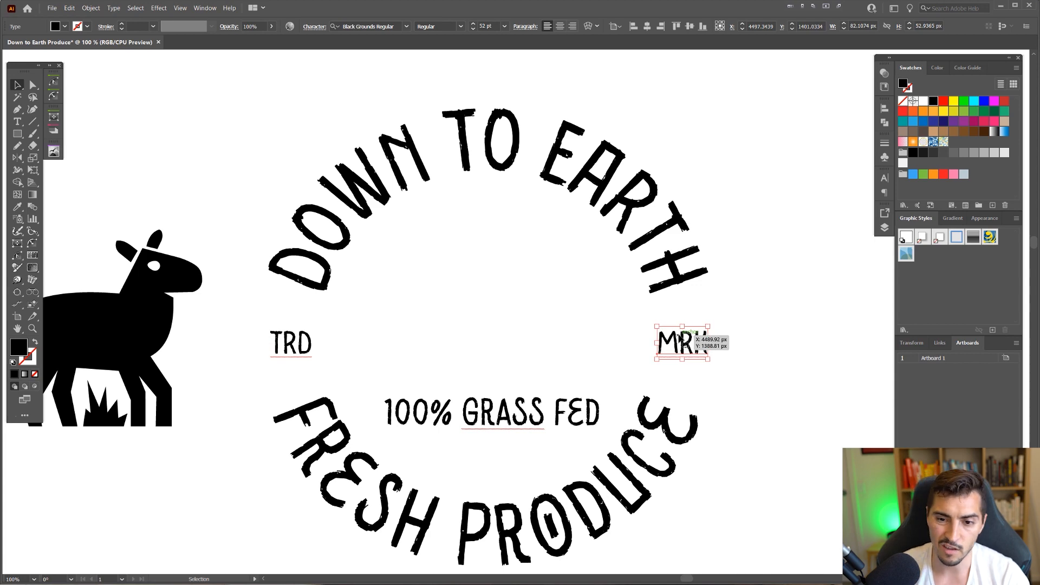
{"action": "left_click", "coordinate": [718, 145]}
{"action": "scroll", "coordinate": [718, 146], "scroll_direction": "down", "scroll_amount": 1}
{"action": "left_click_drag", "start_coordinate": [748, 132], "coordinate": [679, 173]}
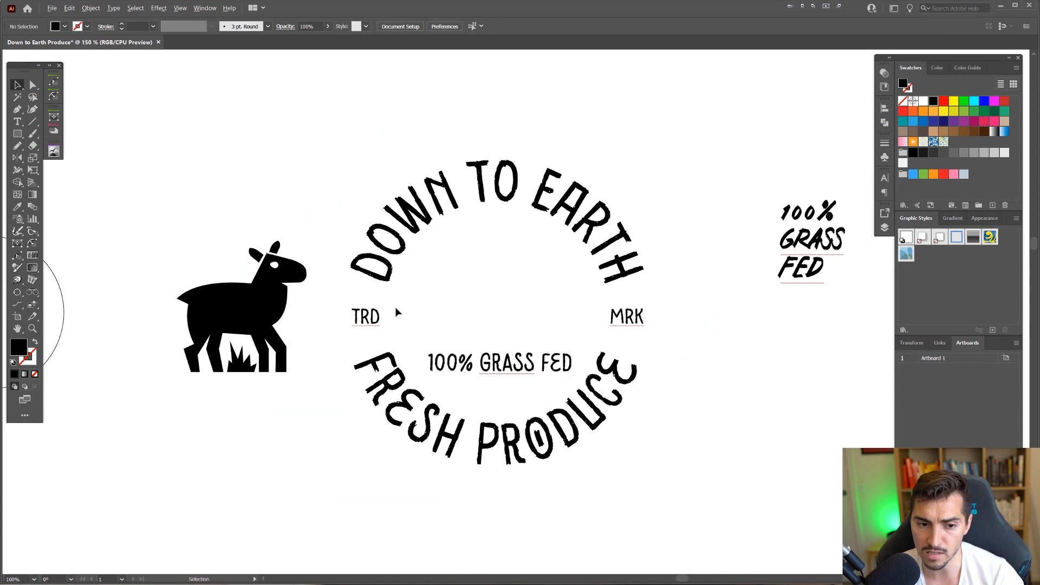
- Hide the interface panels and shift "100% GRASS FED" slightly down towards "FRESH PRODUCE"
{"action": "scroll", "coordinate": [396, 308], "scroll_direction": "up", "scroll_amount": 2}
{"action": "left_click", "coordinate": [357, 318]}
{"action": "key", "text": "Tab"}
{"action": "scroll", "coordinate": [358, 318], "scroll_direction": "down", "scroll_amount": 2}
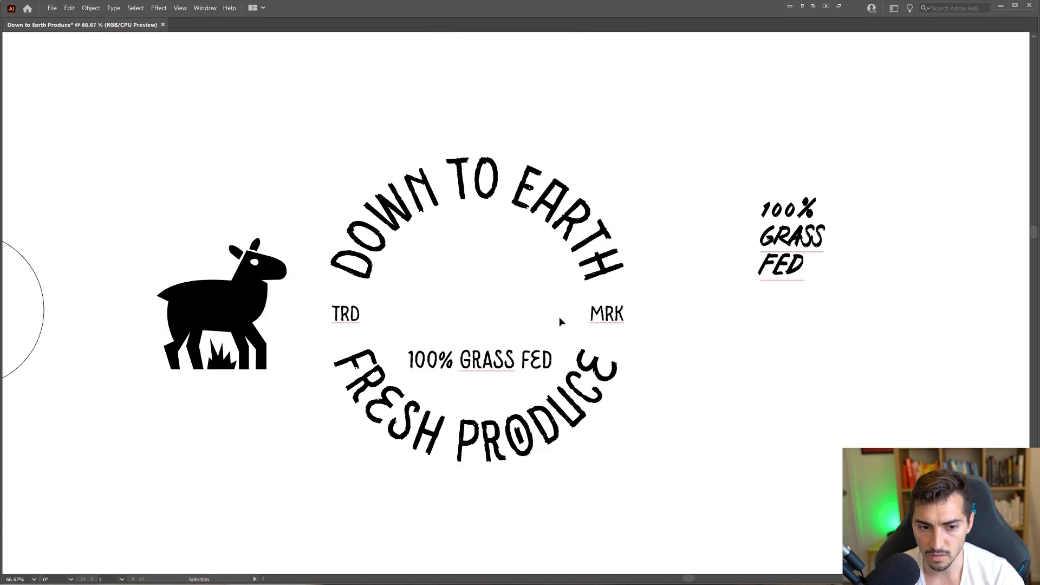
{"action": "scroll", "coordinate": [340, 314], "scroll_direction": "up", "scroll_amount": 3}
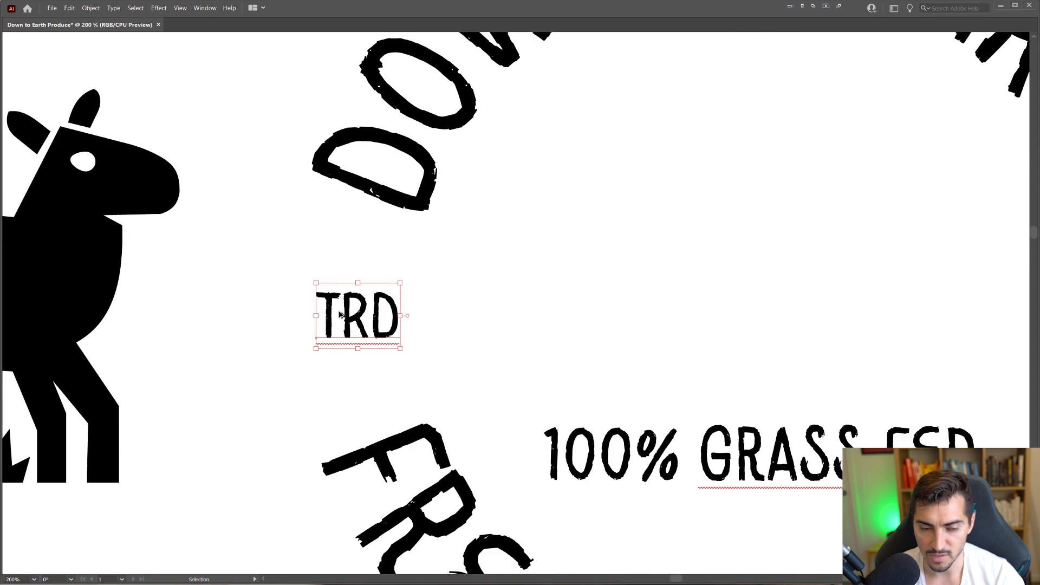
{"action": "scroll", "coordinate": [340, 314], "scroll_direction": "down", "scroll_amount": 3}
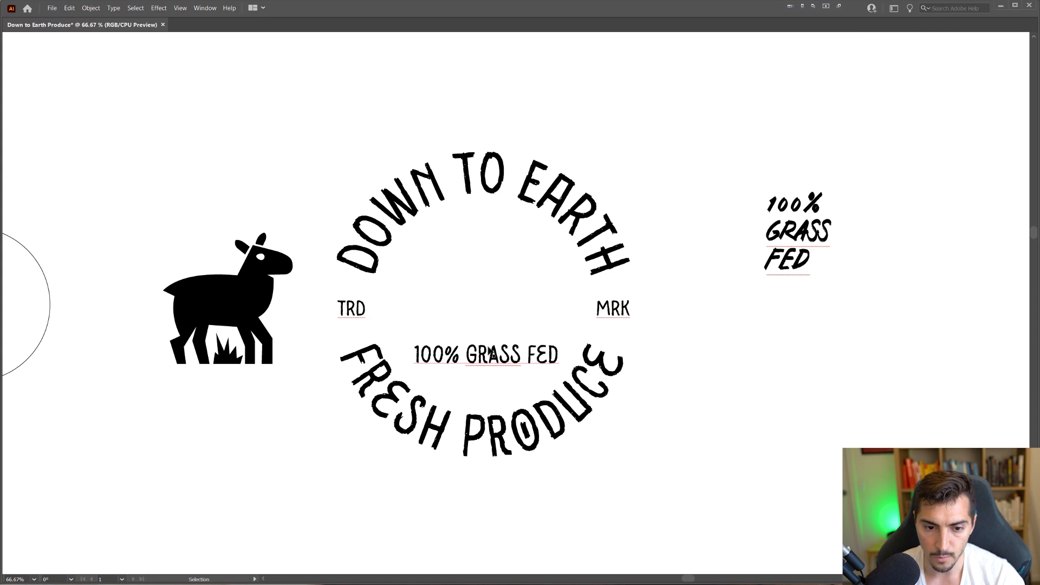
{"action": "left_click_drag", "start_coordinate": [498, 346], "coordinate": [495, 350]}
{"action": "left_click", "coordinate": [481, 304]}
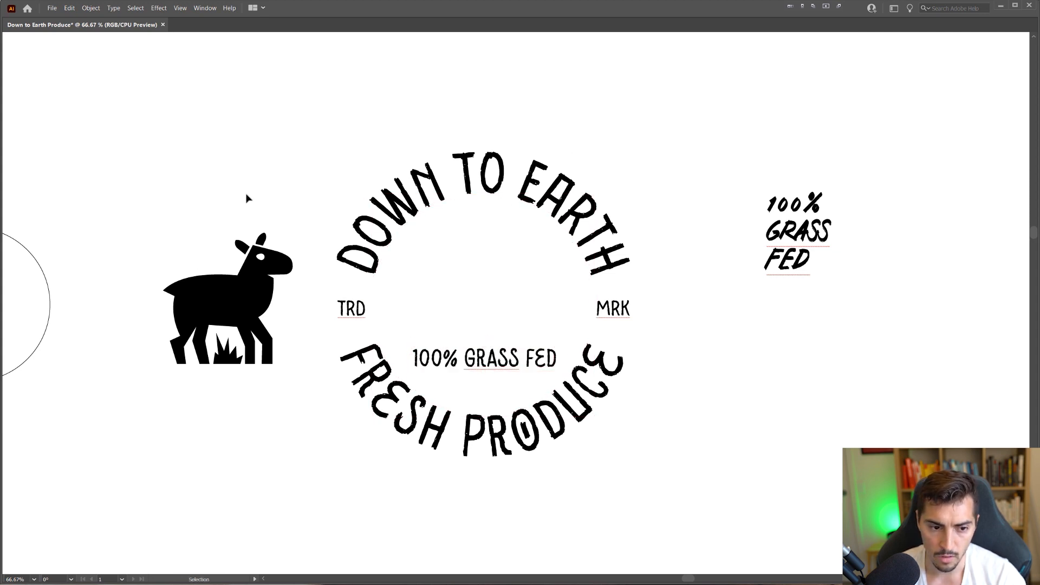
- Place a copy of the animal silhouette inside the circular lettering, directly above "100% GRASS FED"
{"action": "left_click_drag", "start_coordinate": [229, 310], "coordinate": [487, 281]}
{"action": "key", "text": "ctrl+z"}
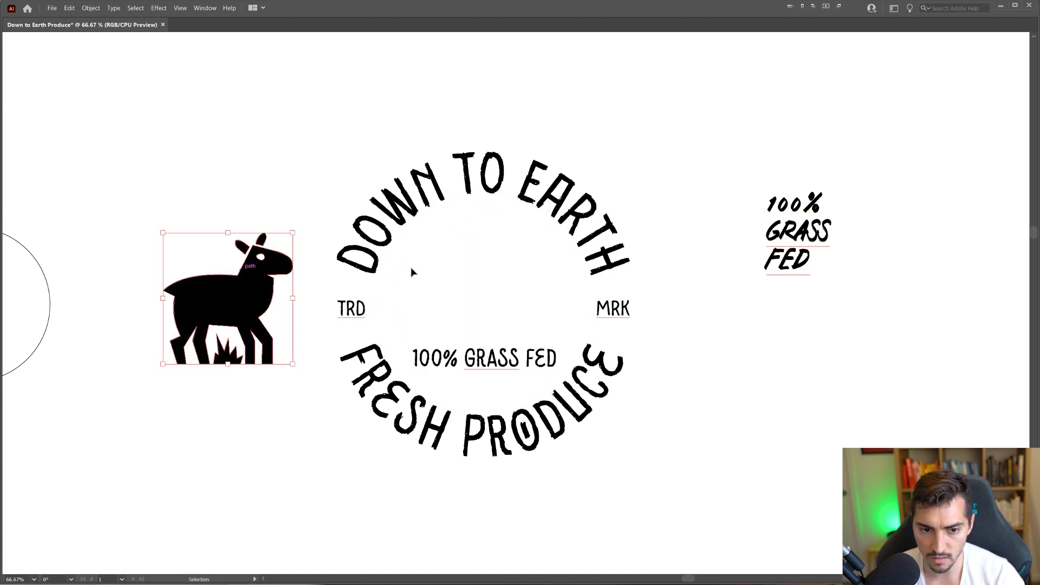
{"action": "left_click", "coordinate": [522, 269]}
{"action": "left_click_drag", "start_coordinate": [272, 270], "coordinate": [502, 244]}
{"action": "key", "text": "ctrl+z"}
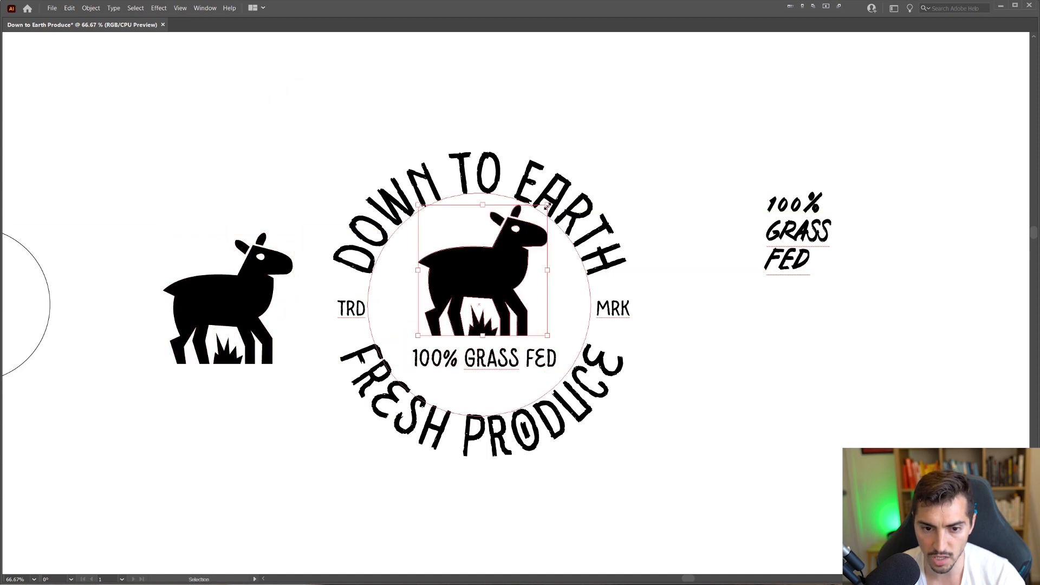
- Scale down the animal silhouette inside the circular lettering slightly and nudge it left and a touch down
{"action": "left_click_drag", "start_coordinate": [547, 206], "coordinate": [539, 227]}
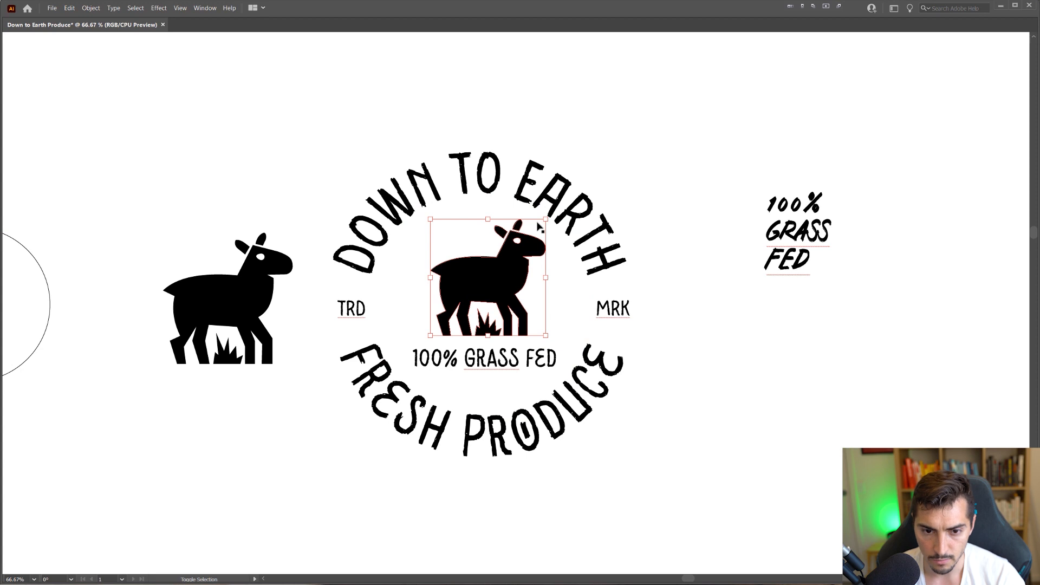
{"action": "key", "text": "shift+Down"}
{"action": "key", "text": "shift+Up"}
{"action": "key", "text": "Left"}
{"action": "key", "text": "Left"}
{"action": "key", "text": "Left"}
{"action": "key", "text": "Left"}
{"action": "key", "text": "Down"}
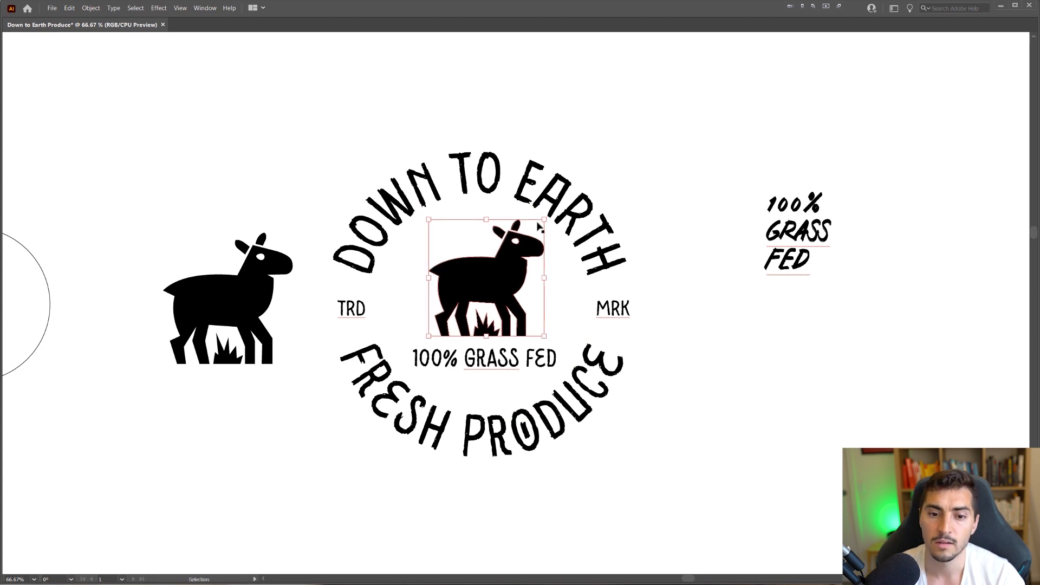
{"action": "left_click", "coordinate": [617, 175]}
{"action": "scroll", "coordinate": [645, 158], "scroll_direction": "down", "scroll_amount": 2}
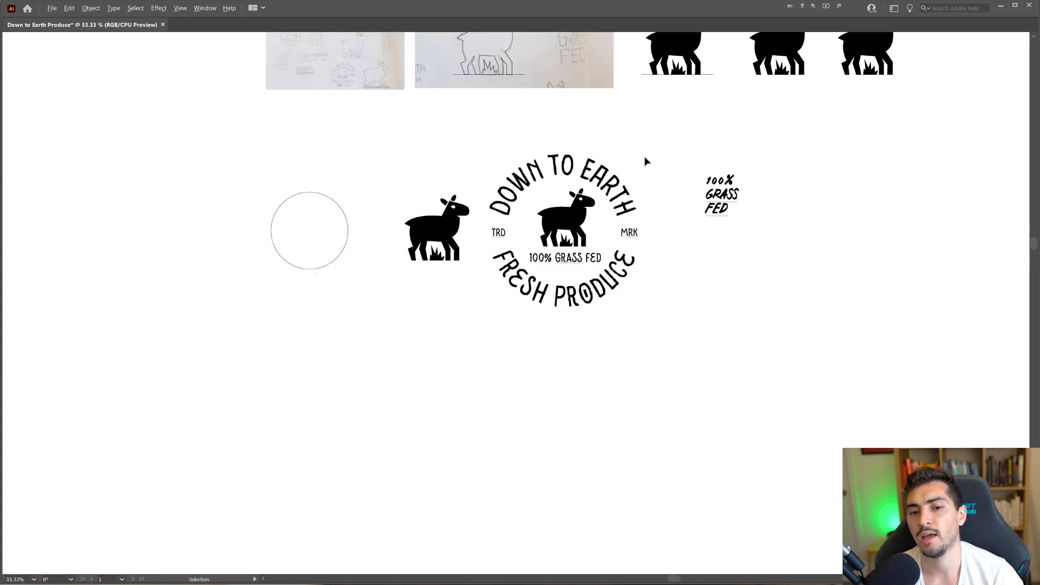
- Reduce the type size of "100% GRASS FED" and nudge it right beneath the animal, keeping its original letter spacing
{"action": "scroll", "coordinate": [591, 212], "scroll_direction": "up", "scroll_amount": 3}
{"action": "left_click", "coordinate": [545, 364]}
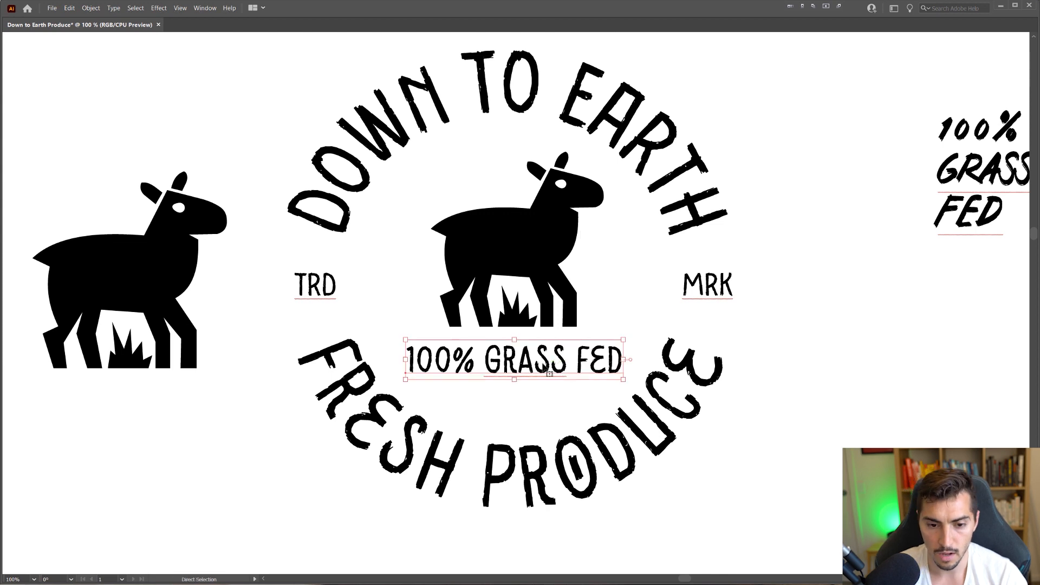
{"action": "key", "text": "ctrl+alt+shift+comma"}
{"action": "key", "text": "shift+Right"}
{"action": "key", "text": "shift+Right"}
{"action": "key", "text": "ctrl+alt+Right"}
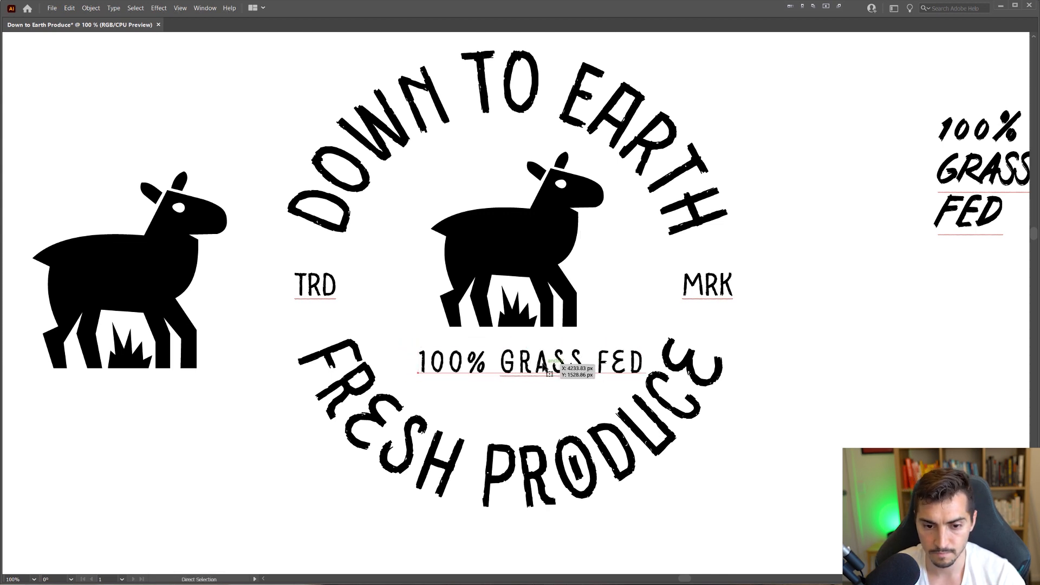
{"action": "key", "text": "ctrl+z"}
- Move "100% GRASS FED" down, away from the animal's feet and closer to "FRESH PRODUCE"
{"action": "key", "text": "Down"}
{"action": "key", "text": "Down"}
{"action": "key", "text": "Down"}
{"action": "key", "text": "Down"}
{"action": "key", "text": "Down"}
{"action": "key", "text": "Down"}
{"action": "key", "text": "Down"}
{"action": "key", "text": "Down"}
{"action": "key", "text": "Down"}
{"action": "key", "text": "shift+Down"}
{"action": "key", "text": "ctrl+z"}
{"action": "key", "text": "ctrl+shift+z"}
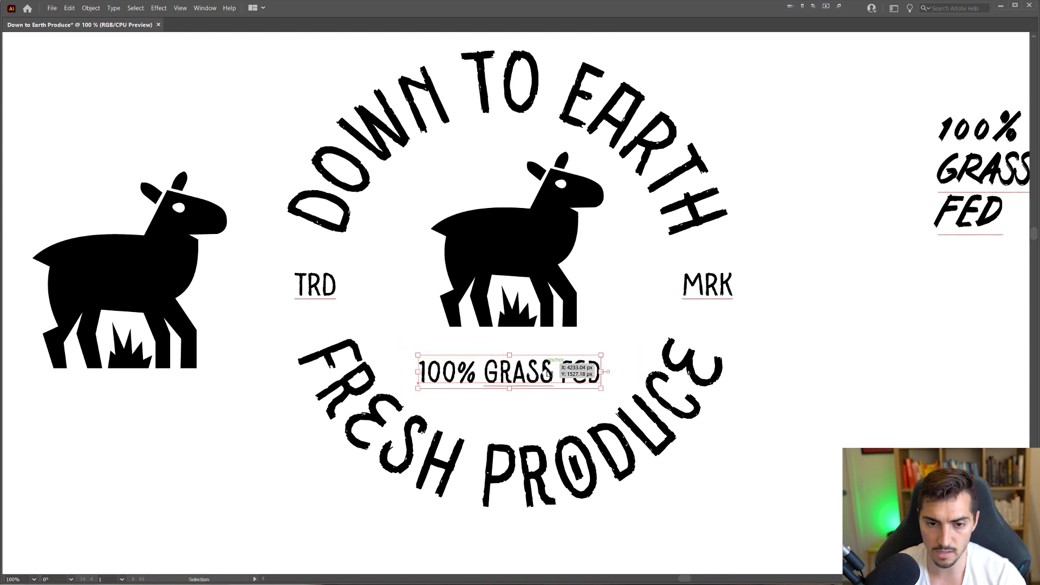
- Enlarge the silhouette inside the lettering slightly and shift it down and left, closer to "100% GRASS FED"
{"action": "left_click_drag", "start_coordinate": [539, 227], "coordinate": [522, 274]}
{"action": "left_click", "coordinate": [522, 274]}
{"action": "left_click_drag", "start_coordinate": [588, 196], "coordinate": [595, 186]}
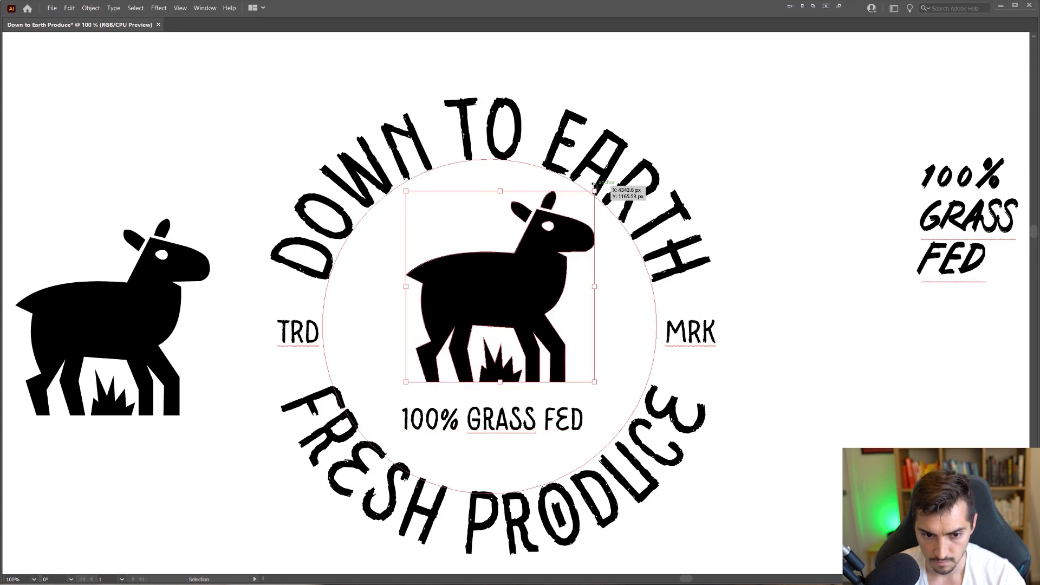
{"action": "key", "text": "shift+Left"}
{"action": "key", "text": "shift+Down"}
{"action": "key", "text": "shift+Down"}
{"action": "key", "text": "Right"}
{"action": "key", "text": "Right"}
{"action": "key", "text": "Right"}
{"action": "key", "text": "Right"}
{"action": "key", "text": "Right"}
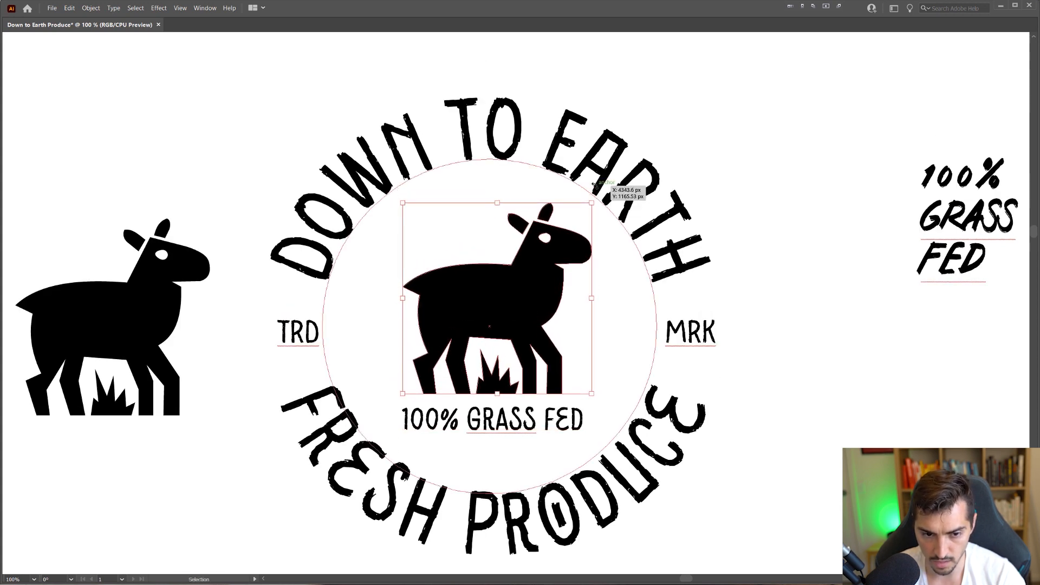
{"action": "key", "text": "Up"}
{"action": "key", "text": "Up"}
{"action": "key", "text": "Left"}
- Scale up the silhouette a little more, away from its lower-left corner, within the circular lettering
{"action": "scroll", "coordinate": [578, 195], "scroll_direction": "up", "scroll_amount": 1}
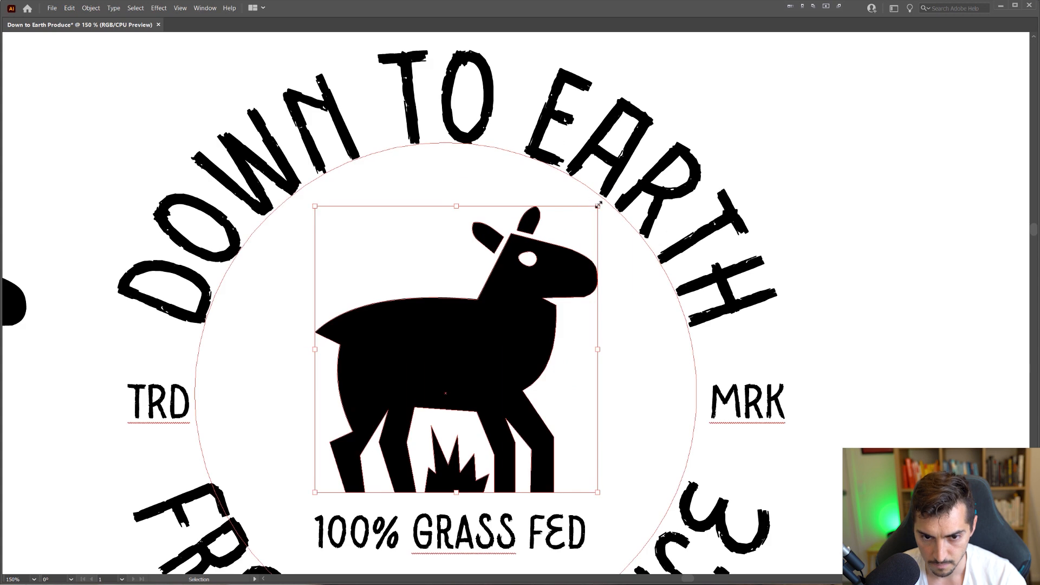
{"action": "left_click_drag", "start_coordinate": [597, 206], "coordinate": [604, 200]}
{"action": "left_click", "coordinate": [857, 136]}
{"action": "scroll", "coordinate": [859, 141], "scroll_direction": "down", "scroll_amount": 2}
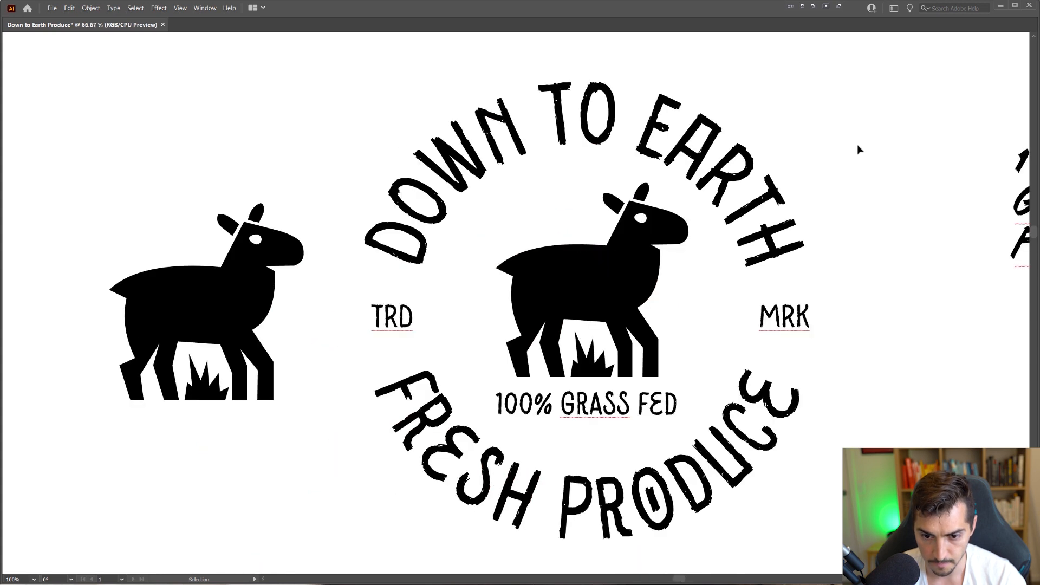
{"action": "left_click_drag", "start_coordinate": [713, 139], "coordinate": [698, 156]}
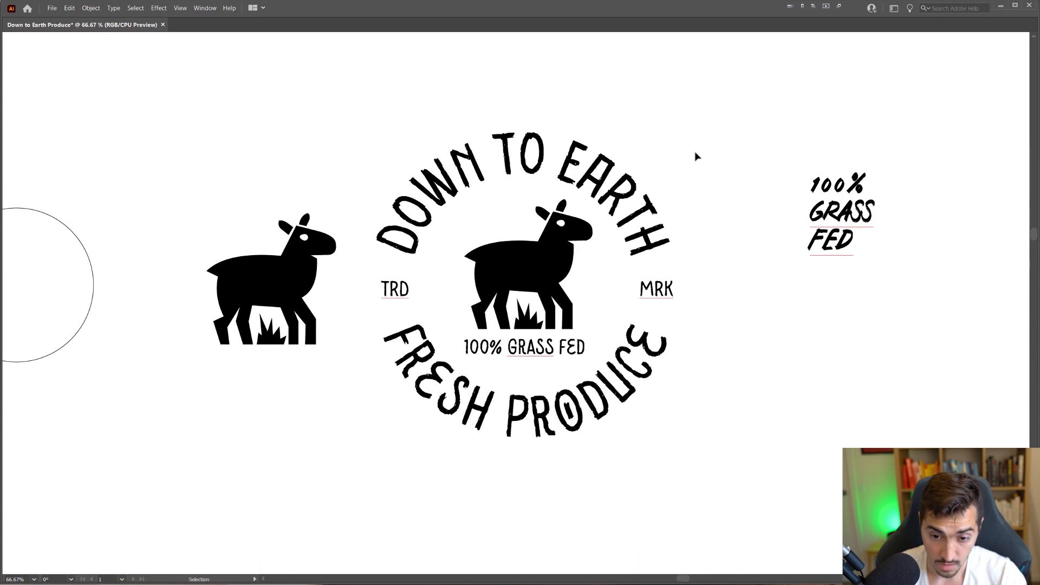
- Isolate the central silhouette's group and try repeating its grass tuft in a row beneath and past the front legs
{"action": "scroll", "coordinate": [672, 191], "scroll_direction": "up", "scroll_amount": 1}
{"action": "left_click", "coordinate": [432, 429]}
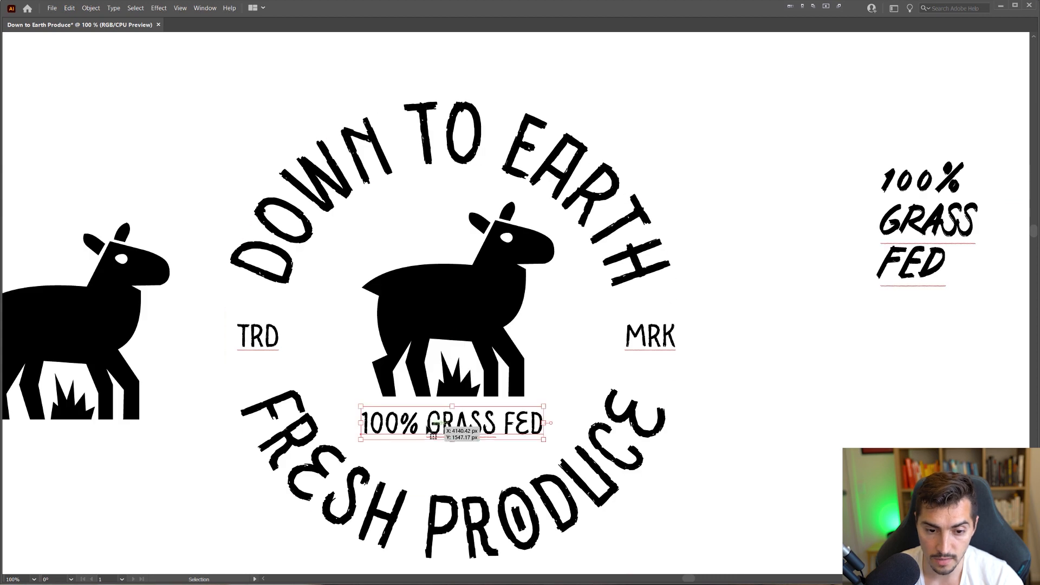
{"action": "scroll", "coordinate": [469, 386], "scroll_direction": "up", "scroll_amount": 2}
{"action": "left_click", "coordinate": [450, 396]}
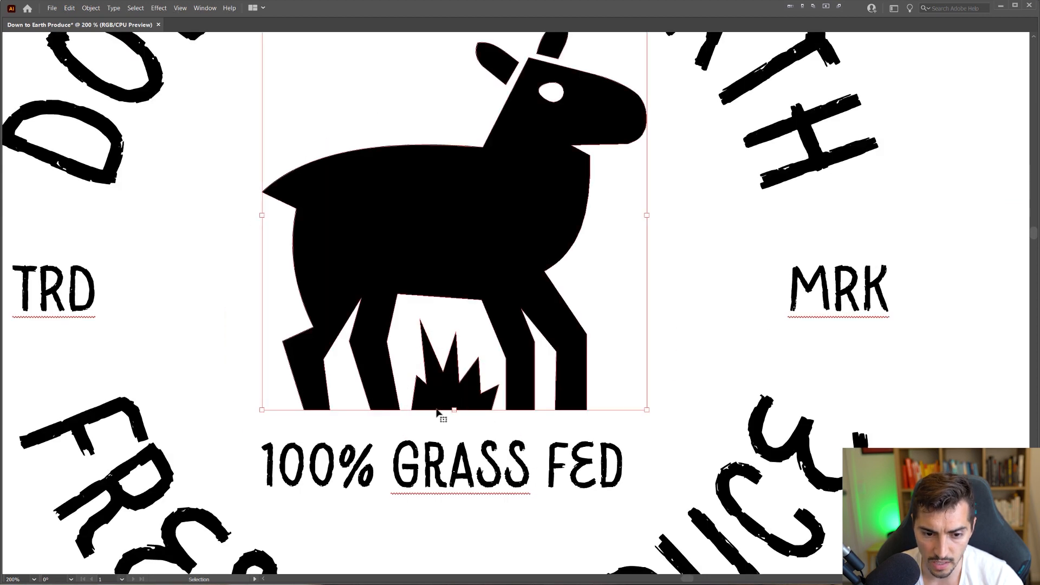
{"action": "double_click", "coordinate": [445, 408]}
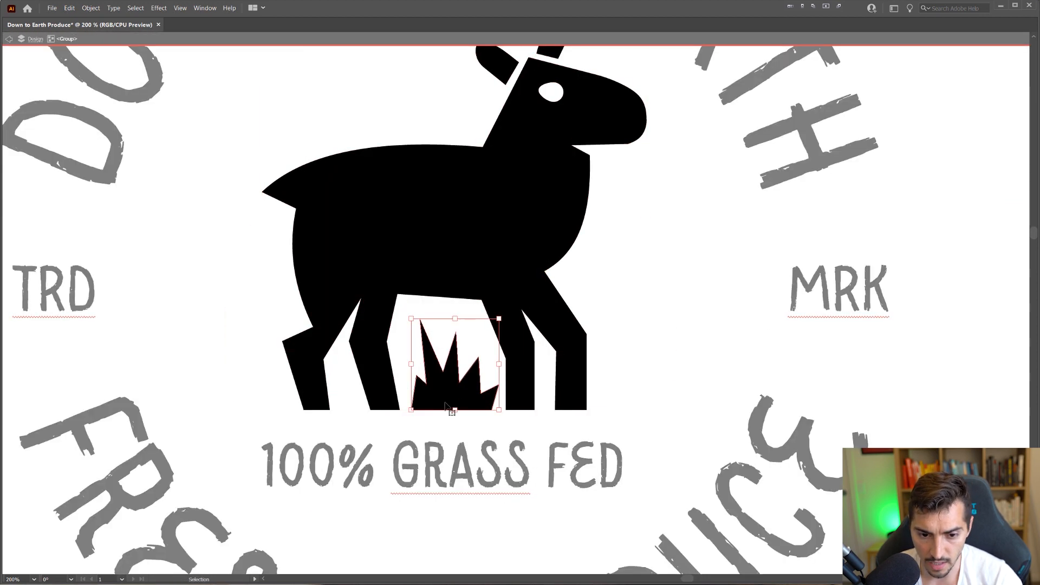
{"action": "left_click_drag", "start_coordinate": [446, 410], "coordinate": [509, 407]}
{"action": "key", "text": "ctrl+d"}
{"action": "key", "text": "ctrl+d"}
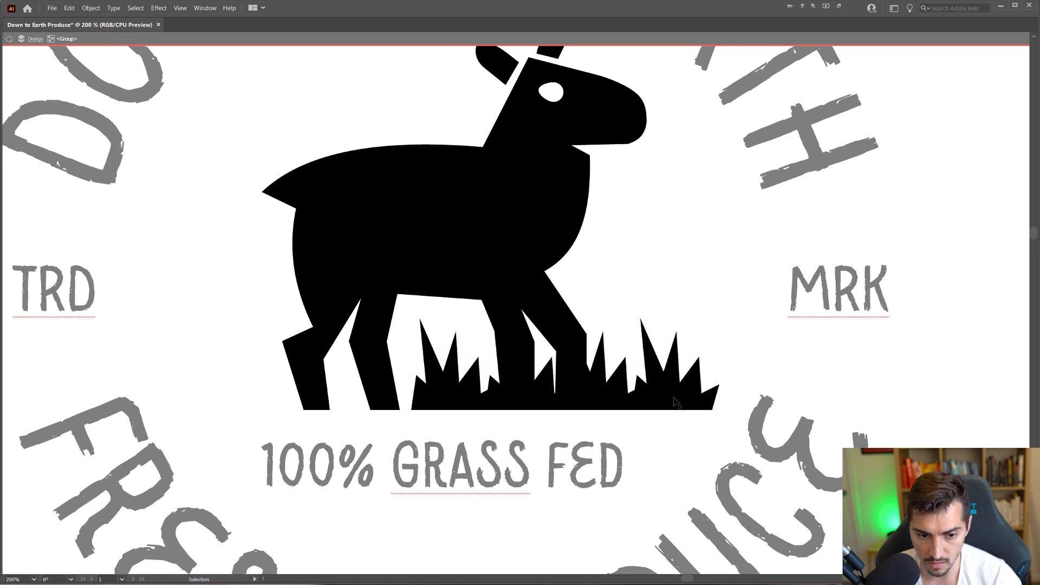
- Try extending the row of grass tufts past the animal's hind legs, and leave the group's isolation
{"action": "left_click_drag", "start_coordinate": [695, 405], "coordinate": [319, 406]}
{"action": "key", "text": "ctrl+d"}
{"action": "key", "text": "ctrl+z"}
{"action": "key", "text": "ctrl+d"}
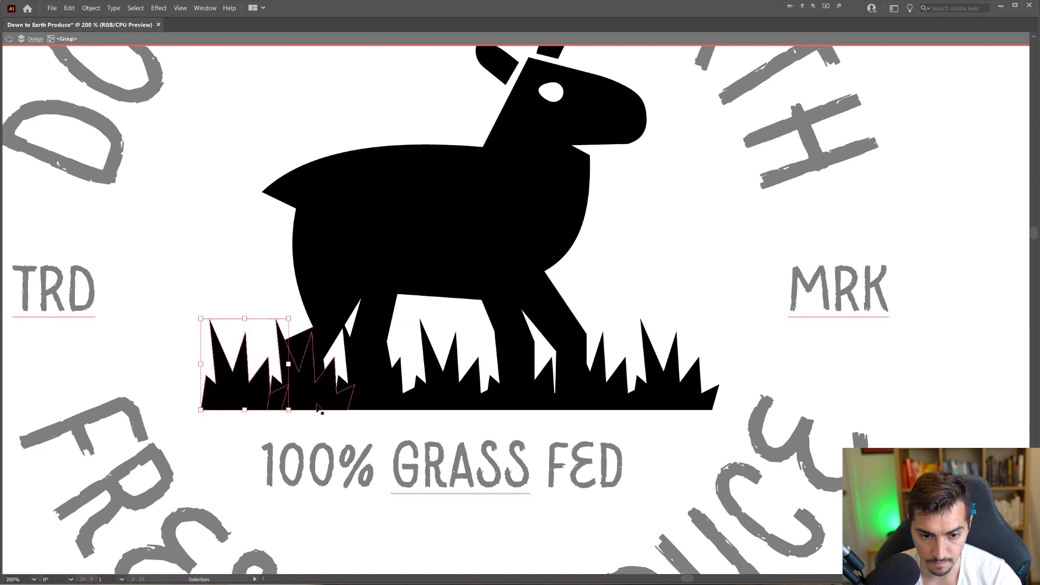
{"action": "scroll", "coordinate": [319, 404], "scroll_direction": "down", "scroll_amount": 3}
{"action": "double_click", "coordinate": [670, 368]}
{"action": "left_click_drag", "start_coordinate": [621, 360], "coordinate": [716, 309]}
{"action": "scroll", "coordinate": [765, 303], "scroll_direction": "down", "scroll_amount": 2}
{"action": "scroll", "coordinate": [625, 322], "scroll_direction": "up", "scroll_amount": 3}
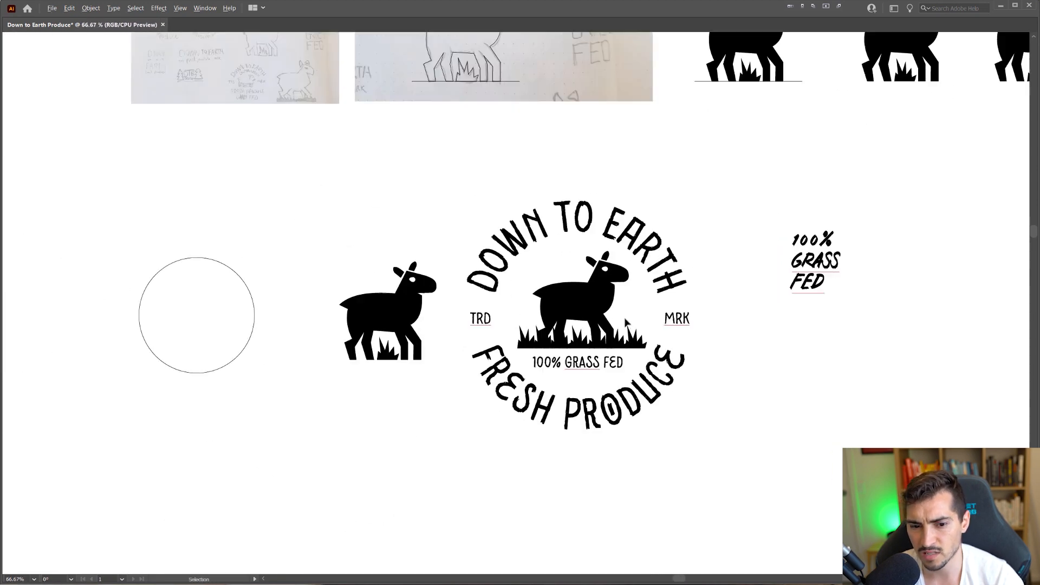
- Undo the duplicated grass tufts around the central animal's legs
{"action": "key", "text": "ctrl+z"}
{"action": "key", "text": "ctrl+z"}
{"action": "key", "text": "ctrl+z"}
{"action": "key", "text": "ctrl+z"}
{"action": "key", "text": "ctrl+z"}
{"action": "key", "text": "ctrl+z"}
{"action": "key", "text": "v"}
- Try deleting the grass tuft between the legs of the silhouette inside the lettering
{"action": "double_click", "coordinate": [581, 351]}
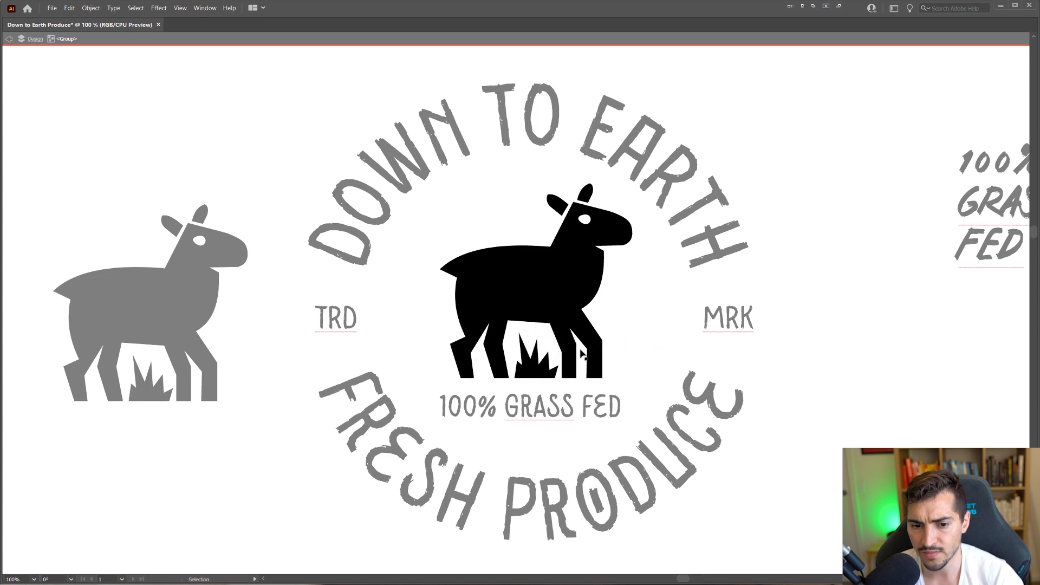
{"action": "left_click", "coordinate": [541, 377]}
{"action": "double_click", "coordinate": [541, 370]}
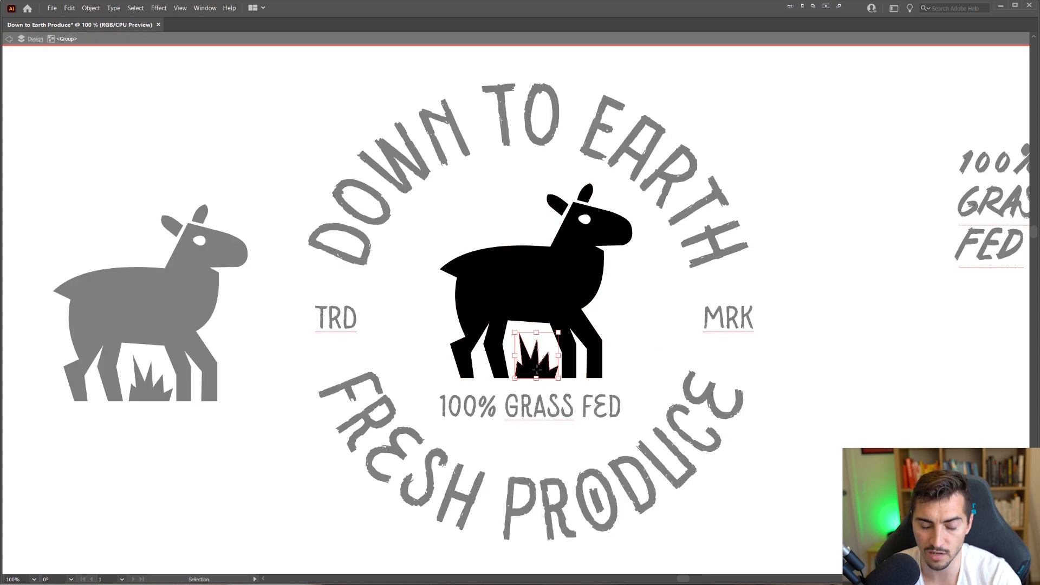
{"action": "key", "text": "Escape"}
{"action": "scroll", "coordinate": [866, 200], "scroll_direction": "down", "scroll_amount": 2}
{"action": "left_click_drag", "start_coordinate": [852, 149], "coordinate": [659, 241]}
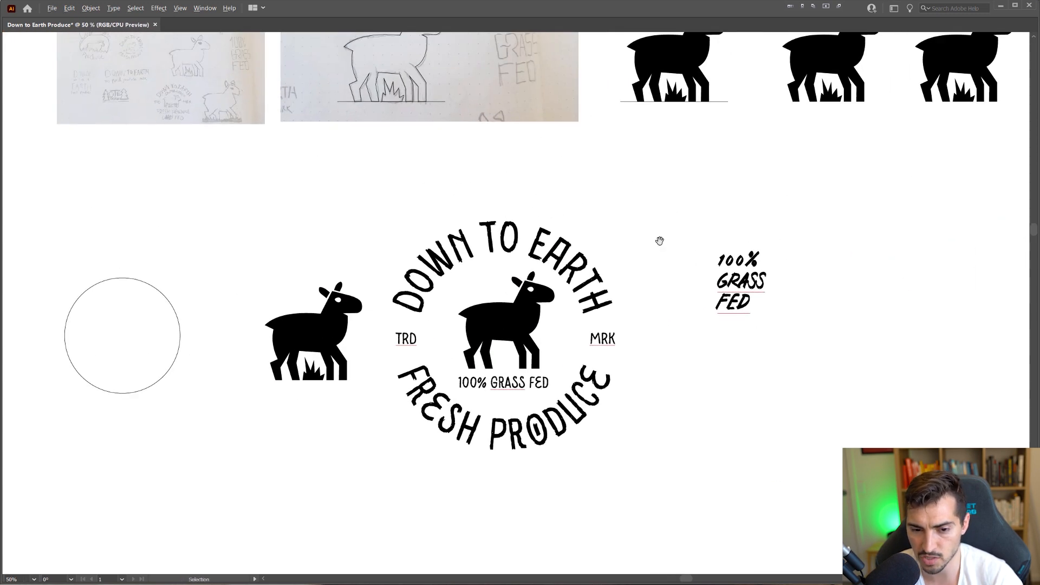
{"action": "scroll", "coordinate": [659, 241], "scroll_direction": "down", "scroll_amount": 1}
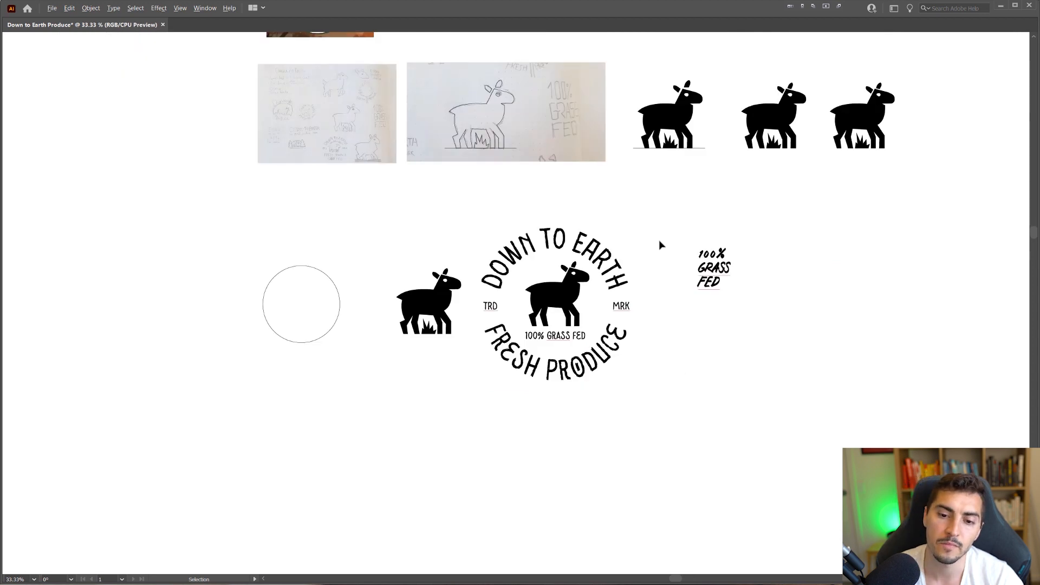
- Undo the deletion of the central grass tuft and leave the group's isolation
{"action": "scroll", "coordinate": [659, 241], "scroll_direction": "up", "scroll_amount": 5}
{"action": "scroll", "coordinate": [659, 240], "scroll_direction": "down", "scroll_amount": 2}
{"action": "key", "text": "ctrl+z"}
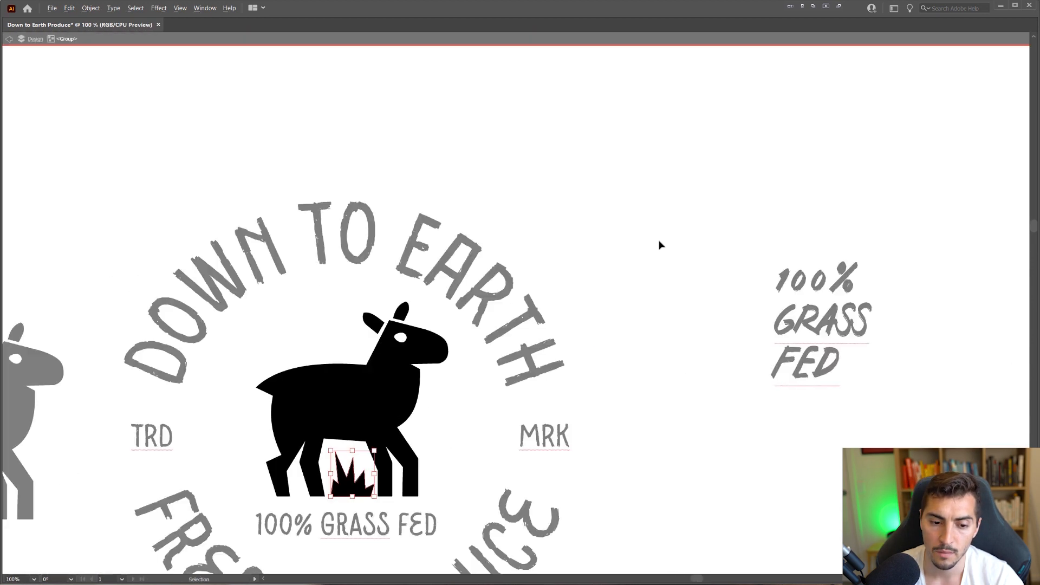
{"action": "key", "text": "Escape"}
{"action": "left_click_drag", "start_coordinate": [643, 239], "coordinate": [708, 227]}
{"action": "scroll", "coordinate": [708, 233], "scroll_direction": "down", "scroll_amount": 1}
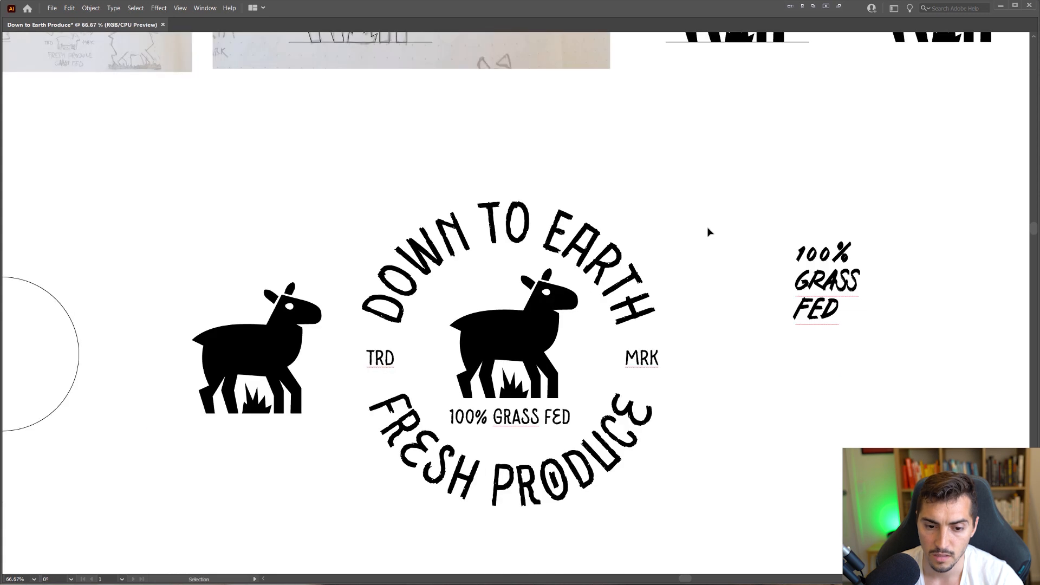
- Reshape the central grass tuft's points, shortening its tallest blade and moving its leftmost tip slightly outward
{"action": "scroll", "coordinate": [490, 390], "scroll_direction": "up", "scroll_amount": 3}
{"action": "scroll", "coordinate": [489, 390], "scroll_direction": "up", "scroll_amount": 1}
{"action": "left_click_drag", "start_coordinate": [551, 303], "coordinate": [561, 326]}
{"action": "left_click_drag", "start_coordinate": [545, 386], "coordinate": [538, 388]}
{"action": "left_click", "coordinate": [855, 304]}
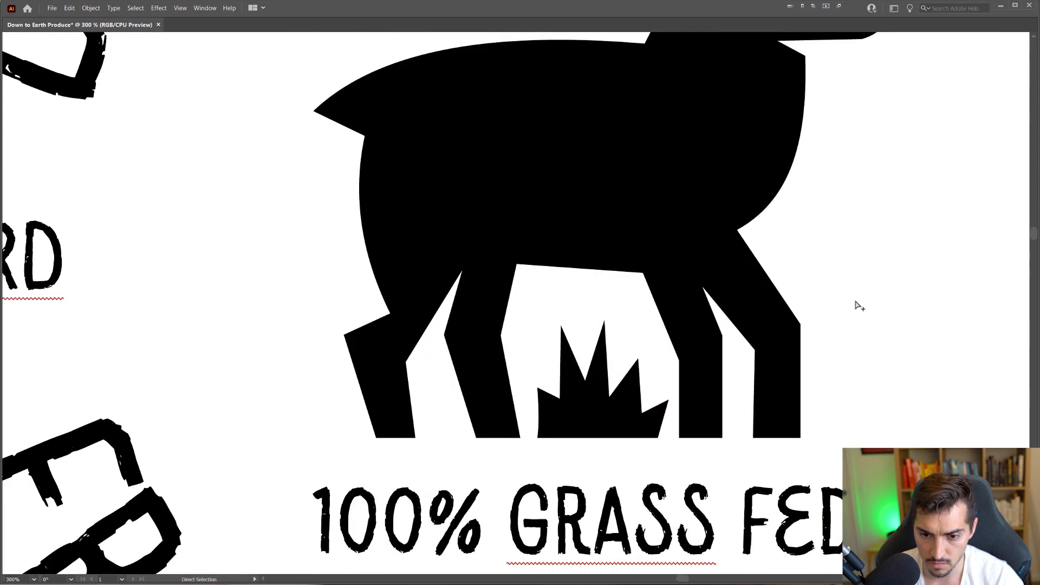
- Examine the circular badge, the page of pencil logo sketches and the traced lamb drawing for further layout ideas
{"action": "scroll", "coordinate": [857, 303], "scroll_direction": "down", "scroll_amount": 3}
{"action": "left_click_drag", "start_coordinate": [875, 275], "coordinate": [684, 270]}
{"action": "key", "text": "v"}
{"action": "scroll", "coordinate": [684, 271], "scroll_direction": "down", "scroll_amount": 1}
{"action": "left_click_drag", "start_coordinate": [801, 258], "coordinate": [629, 294]}
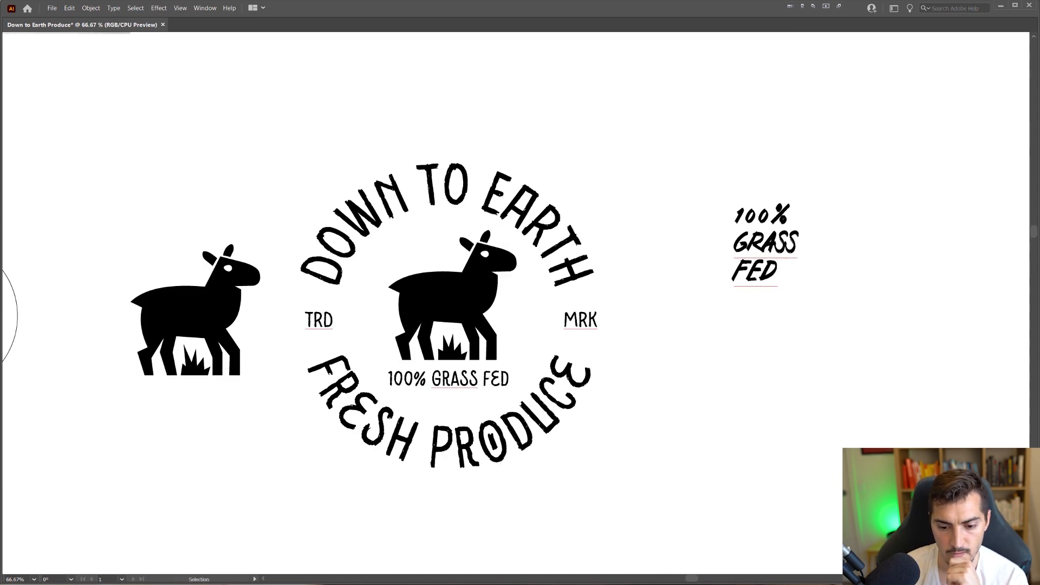
{"action": "right_click", "coordinate": [647, 583]}
{"action": "left_click", "coordinate": [628, 413]}
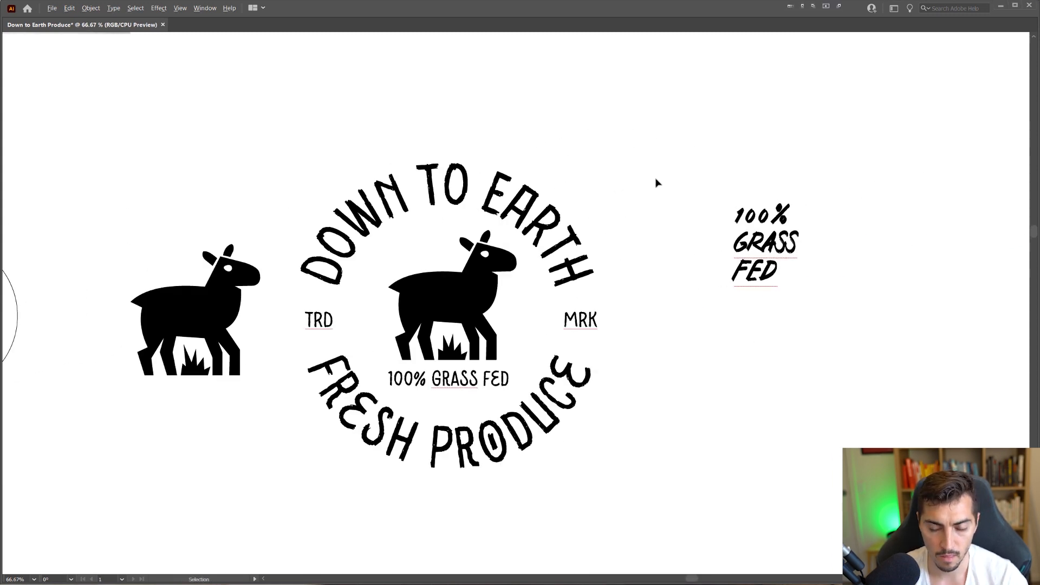
{"action": "scroll", "coordinate": [657, 182], "scroll_direction": "down", "scroll_amount": 2}
{"action": "left_click_drag", "start_coordinate": [666, 163], "coordinate": [797, 439]}
{"action": "scroll", "coordinate": [472, 339], "scroll_direction": "up", "scroll_amount": 3}
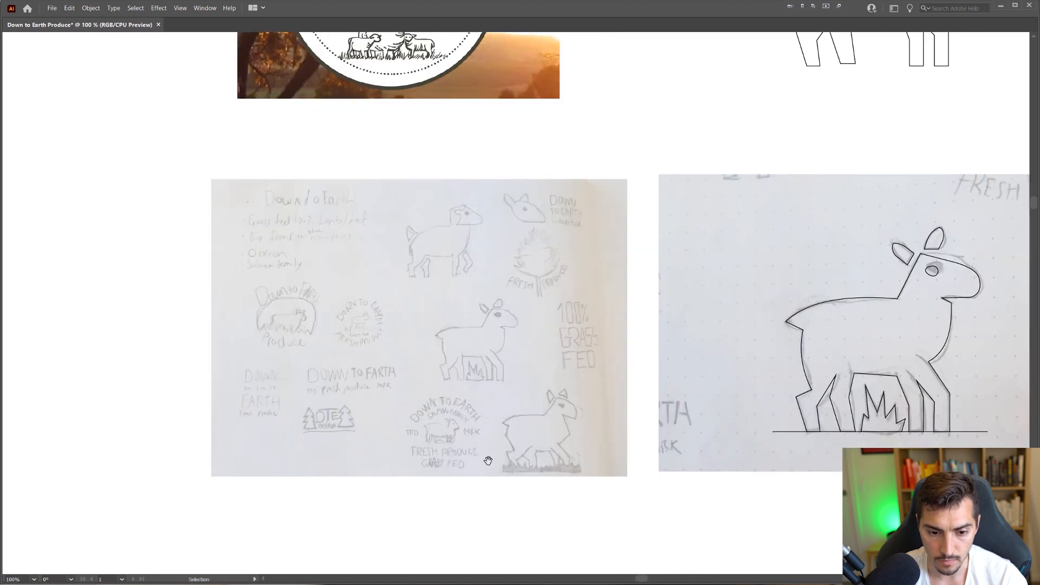
{"action": "left_click_drag", "start_coordinate": [487, 461], "coordinate": [487, 450]}
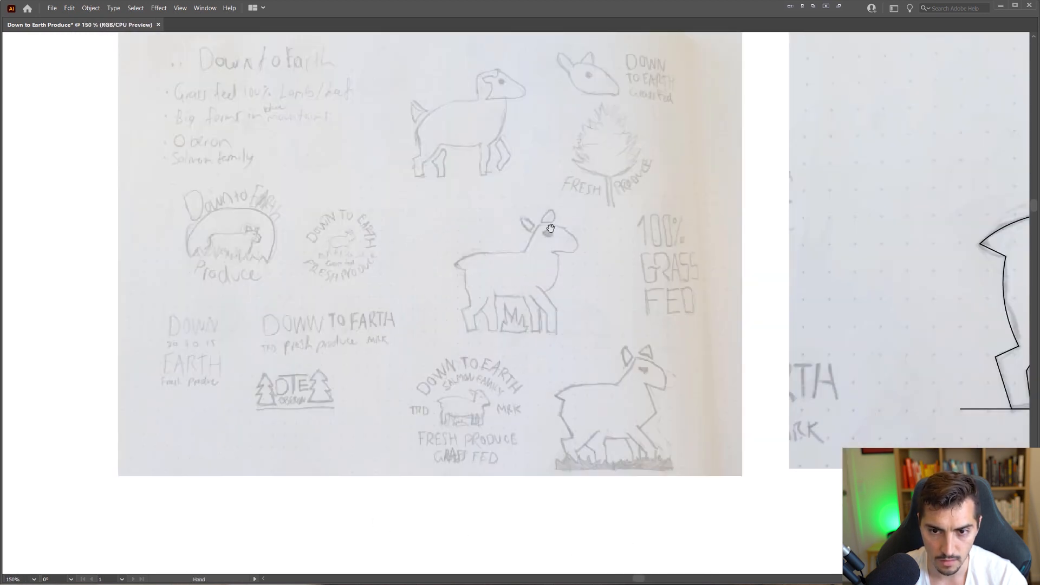
{"action": "left_click_drag", "start_coordinate": [548, 229], "coordinate": [566, 246]}
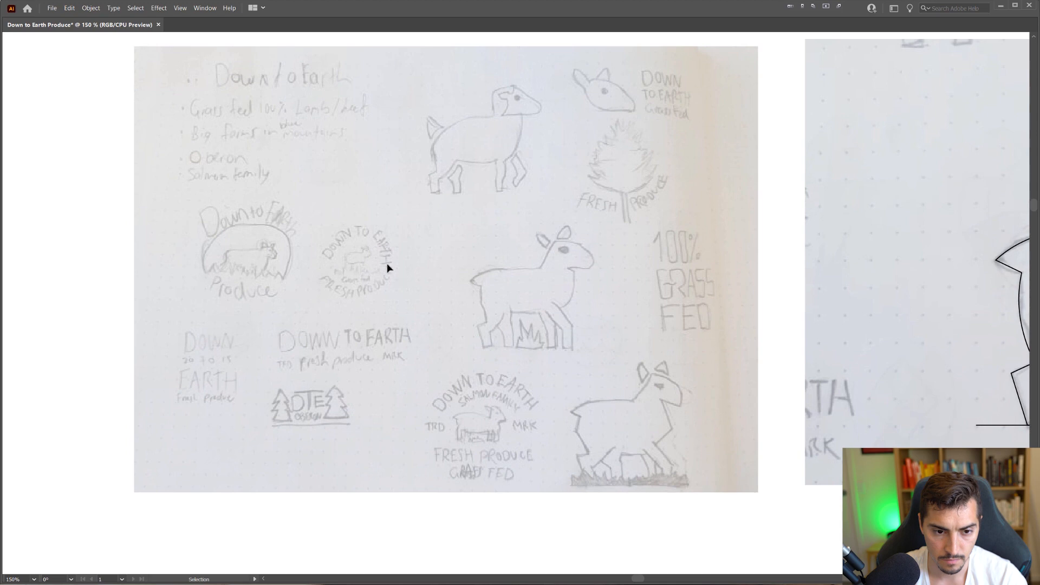
{"action": "scroll", "coordinate": [407, 260], "scroll_direction": "down", "scroll_amount": 2}
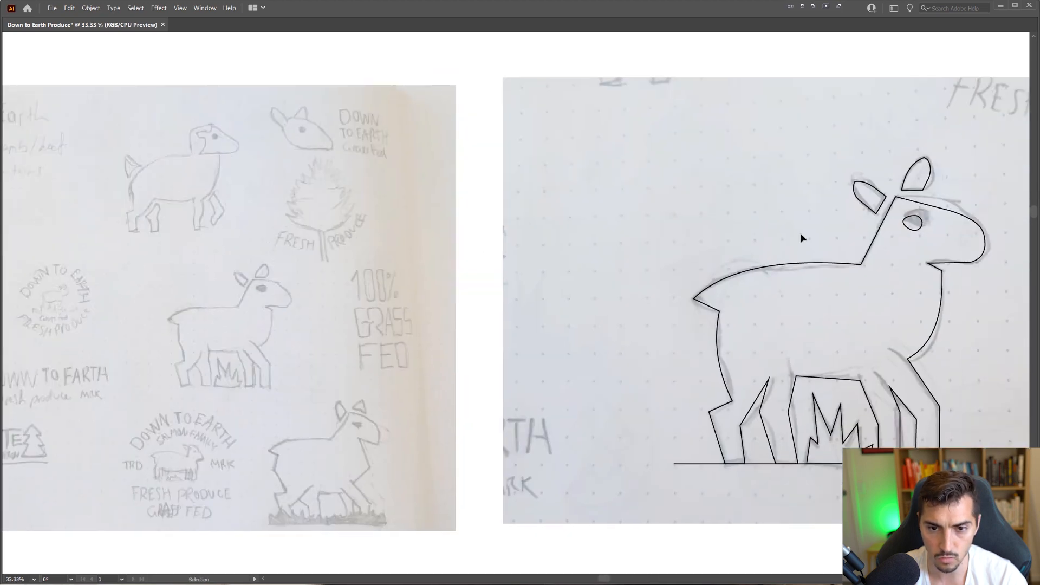
{"action": "scroll", "coordinate": [800, 233], "scroll_direction": "down", "scroll_amount": 3}
{"action": "left_click_drag", "start_coordinate": [814, 332], "coordinate": [462, 246]}
{"action": "scroll", "coordinate": [559, 344], "scroll_direction": "up", "scroll_amount": 1}
{"action": "left_click_drag", "start_coordinate": [608, 358], "coordinate": [478, 205]}
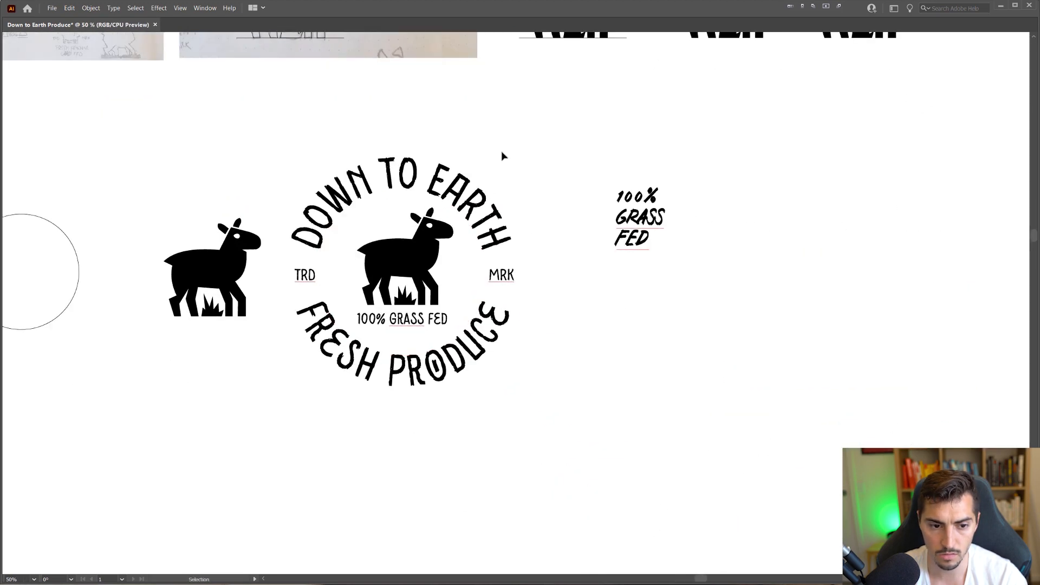
- Duplicate the complete circular lamb badge into the empty area below the original and scale the copy down
{"action": "left_click_drag", "start_coordinate": [502, 152], "coordinate": [315, 387]}
{"action": "scroll", "coordinate": [326, 391], "scroll_direction": "down", "scroll_amount": 1}
{"action": "left_click_drag", "start_coordinate": [494, 298], "coordinate": [521, 149]}
{"action": "left_click_drag", "start_coordinate": [410, 148], "coordinate": [410, 370]}
{"action": "left_click_drag", "start_coordinate": [484, 308], "coordinate": [471, 321]}
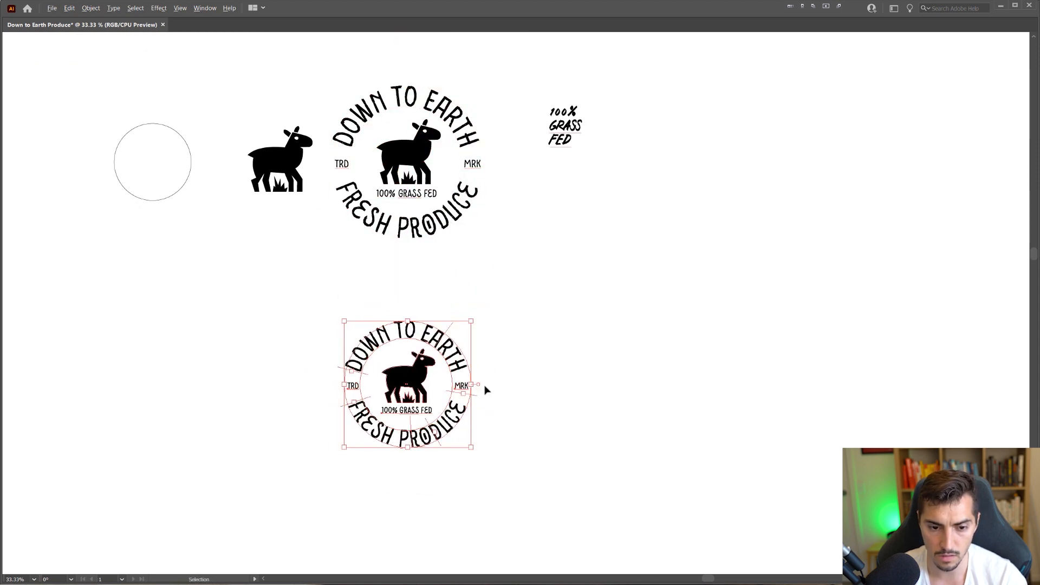
- Place another copy of the smaller badge to its right and convert that copy's text to outlines
{"action": "scroll", "coordinate": [486, 389], "scroll_direction": "up", "scroll_amount": 1}
{"action": "left_click_drag", "start_coordinate": [485, 403], "coordinate": [416, 291]}
{"action": "left_click_drag", "start_coordinate": [397, 246], "coordinate": [180, 257]}
{"action": "left_click_drag", "start_coordinate": [179, 256], "coordinate": [538, 212]}
{"action": "key", "text": "ctrl+shift+o"}
- Try shifting the outlined lettering of the new badge copy, including the MRK text
{"action": "left_click", "coordinate": [465, 254]}
{"action": "scroll", "coordinate": [464, 255], "scroll_direction": "up", "scroll_amount": 1}
{"action": "left_click", "coordinate": [523, 220]}
{"action": "left_click_drag", "start_coordinate": [469, 242], "coordinate": [520, 217]}
{"action": "key", "text": "ctrl+z"}
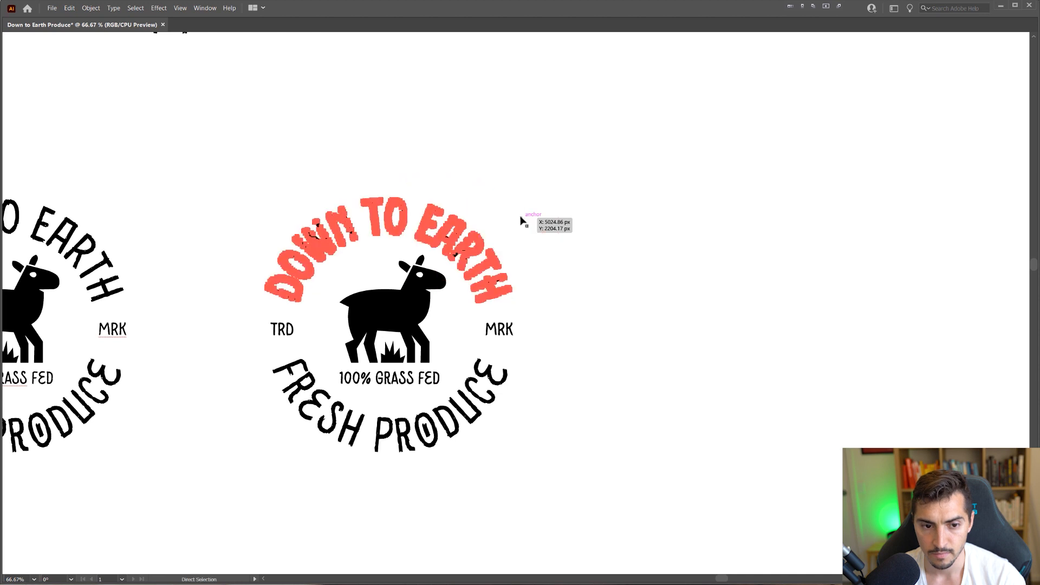
{"action": "left_click", "coordinate": [520, 217]}
{"action": "scroll", "coordinate": [486, 264], "scroll_direction": "up", "scroll_amount": 1}
{"action": "left_click_drag", "start_coordinate": [491, 376], "coordinate": [578, 345]}
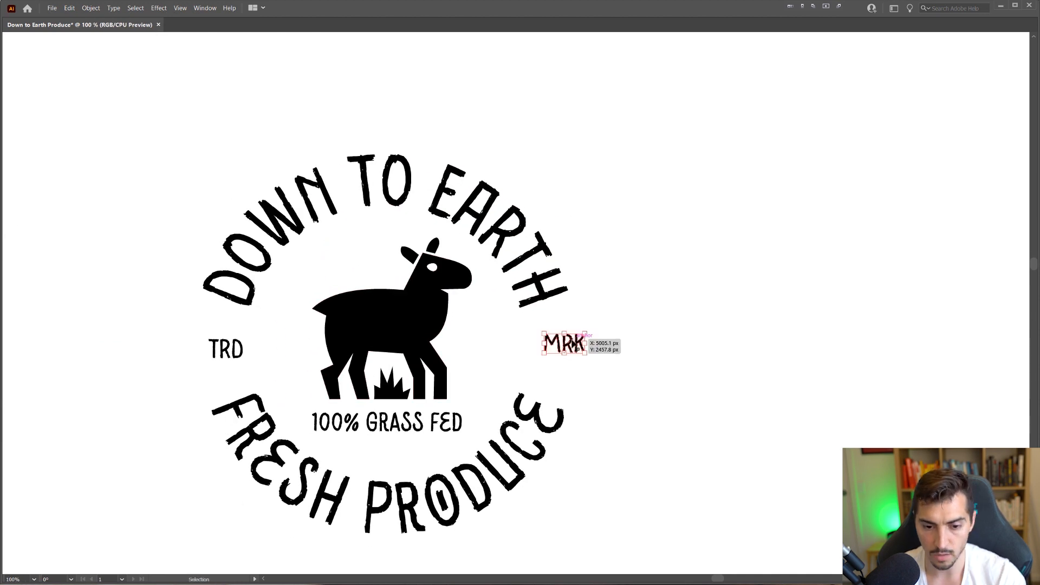
{"action": "left_click", "coordinate": [603, 331]}
- Nudge the outlined 100% GRASS FED text down to widen the gap below the lamb's feet
{"action": "left_click_drag", "start_coordinate": [415, 431], "coordinate": [441, 405]}
{"action": "left_click", "coordinate": [436, 404]}
{"action": "key", "text": "Down"}
{"action": "key", "text": "Down"}
{"action": "key", "text": "Down"}
{"action": "key", "text": "Down"}
{"action": "key", "text": "Down"}
{"action": "key", "text": "Down"}
{"action": "key", "text": "Down"}
{"action": "key", "text": "Down"}
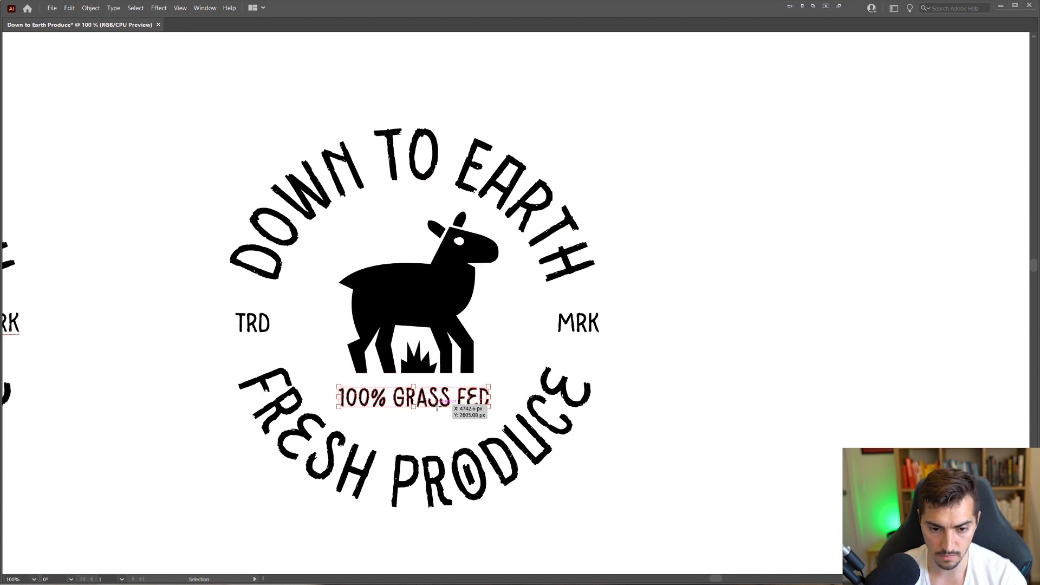
{"action": "key", "text": "Down"}
{"action": "key", "text": "Down"}
{"action": "key", "text": "Down"}
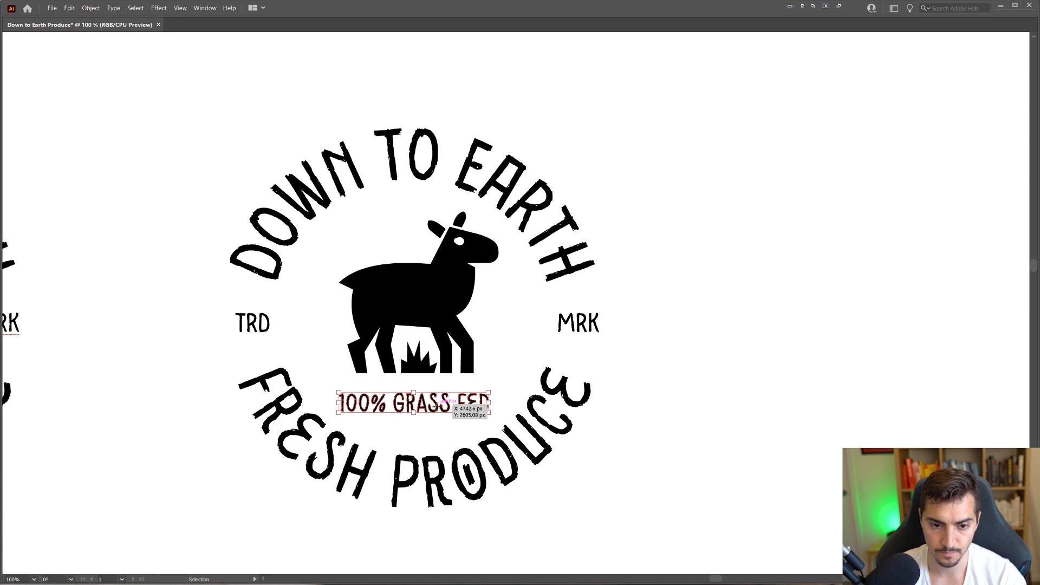
- Draw a wide black rectangle over the lamb's feet and tagline, round its lower corners into a bowl and raise it slightly
{"action": "left_click", "coordinate": [503, 310]}
{"action": "scroll", "coordinate": [504, 311], "scroll_direction": "up", "scroll_amount": 1}
{"action": "left_click_drag", "start_coordinate": [465, 319], "coordinate": [495, 314]}
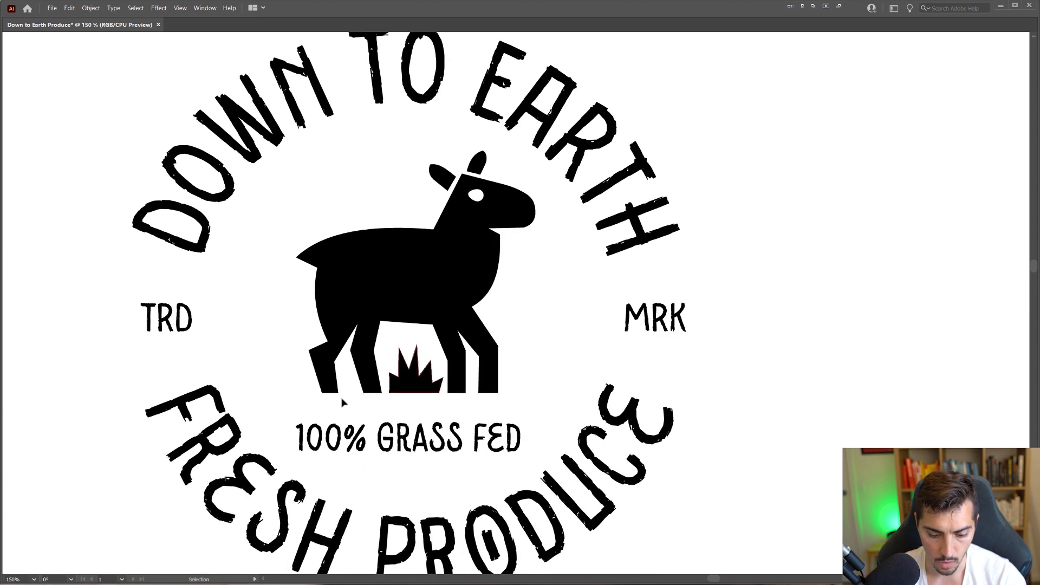
{"action": "left_click_drag", "start_coordinate": [322, 404], "coordinate": [321, 359]}
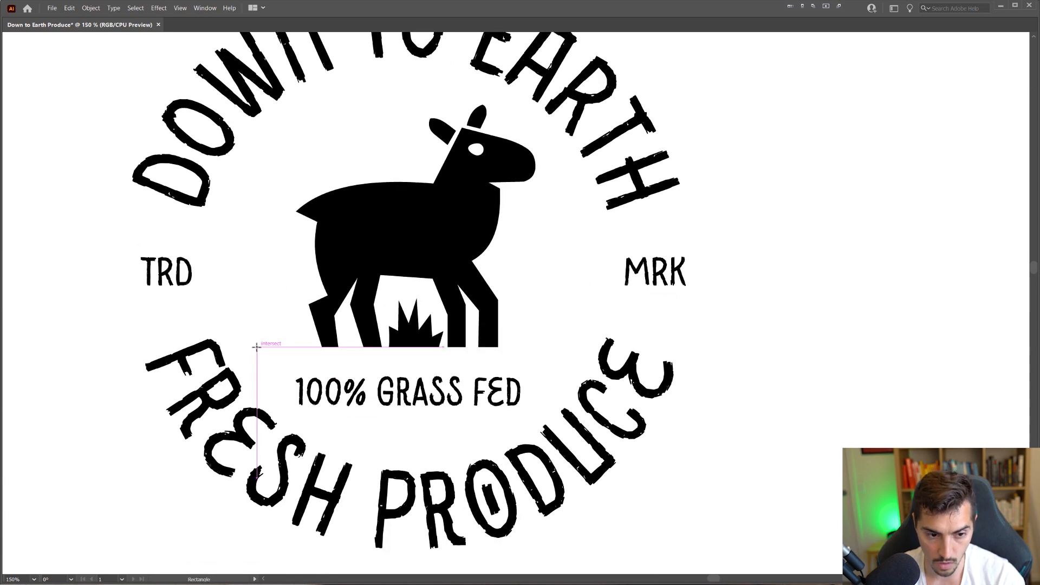
{"action": "left_click_drag", "start_coordinate": [249, 338], "coordinate": [588, 465]}
{"action": "key", "text": "v"}
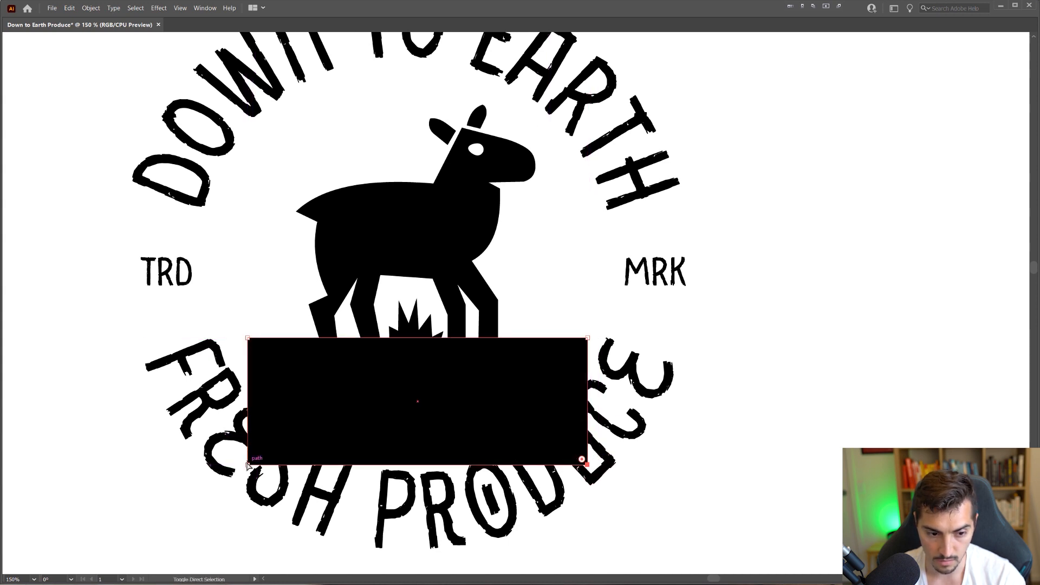
{"action": "left_click_drag", "start_coordinate": [252, 460], "coordinate": [395, 116]}
{"action": "left_click_drag", "start_coordinate": [515, 376], "coordinate": [515, 359]}
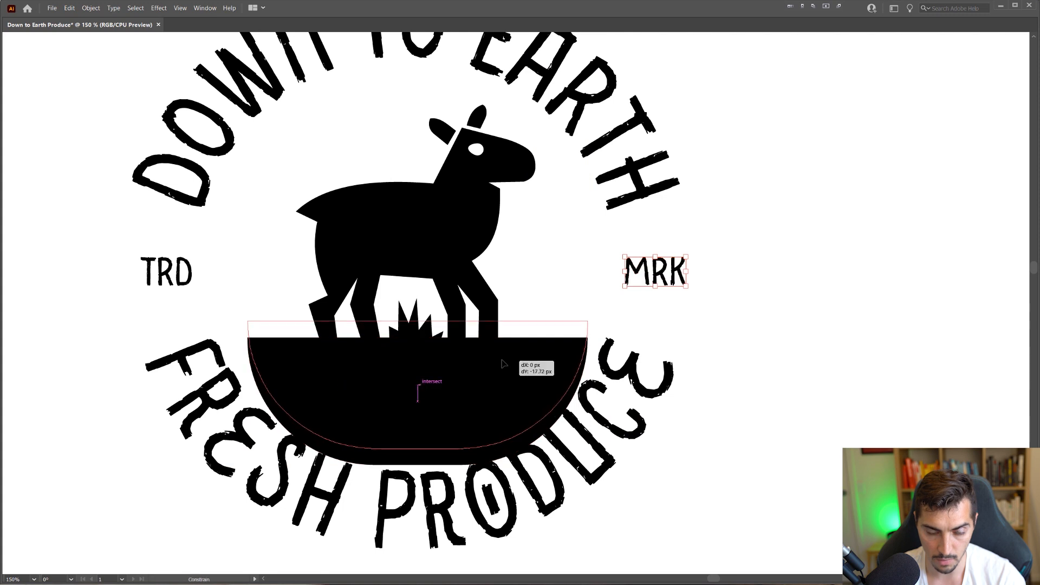
- Move the lamb and grass up so they stand on the flat top edge of the black bowl shape
{"action": "left_click", "coordinate": [427, 248]}
{"action": "left_click_drag", "start_coordinate": [467, 249], "coordinate": [464, 229]}
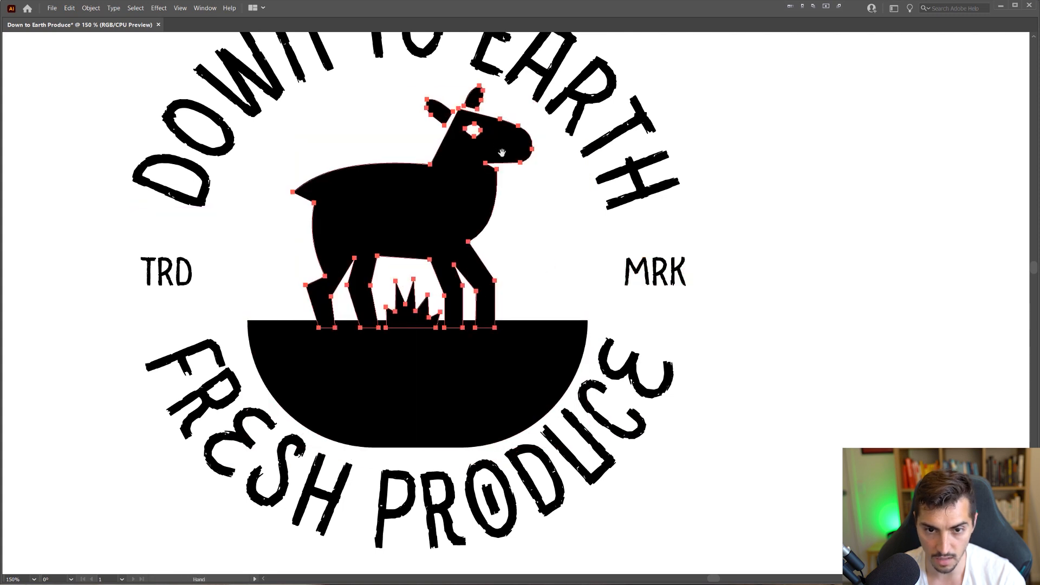
{"action": "left_click_drag", "start_coordinate": [501, 155], "coordinate": [517, 199]}
{"action": "left_click_drag", "start_coordinate": [548, 130], "coordinate": [534, 143]}
{"action": "left_click_drag", "start_coordinate": [472, 221], "coordinate": [482, 214]}
- Select the 100% GRASS FED text hidden by the bowl shape using outline view and make it white
{"action": "left_click", "coordinate": [487, 390]}
{"action": "key", "text": "ctrl+y"}
{"action": "left_click", "coordinate": [476, 426]}
{"action": "key", "text": "ctrl+y"}
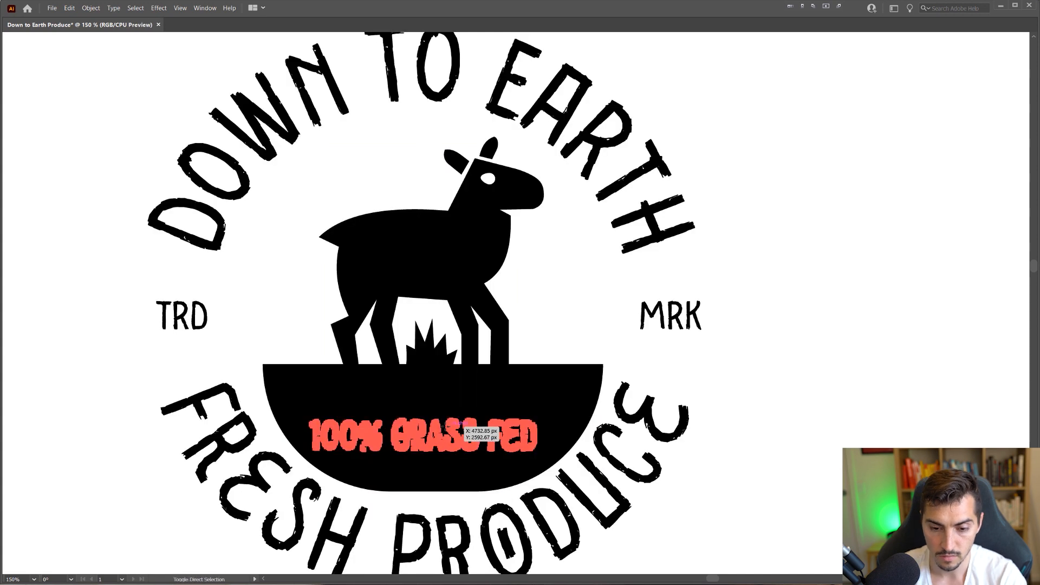
{"action": "key", "text": "i"}
- Shift the white 100% GRASS FED text upward and position it inside the upper part of the black bowl
{"action": "key", "text": "shift+Up"}
{"action": "key", "text": "shift+Up"}
{"action": "key", "text": "shift+Up"}
{"action": "key", "text": "shift+Up"}
{"action": "key", "text": "shift+Up"}
{"action": "key", "text": "shift+Up"}
{"action": "key", "text": "shift+Up"}
{"action": "key", "text": "shift+Up"}
{"action": "key", "text": "shift+Up"}
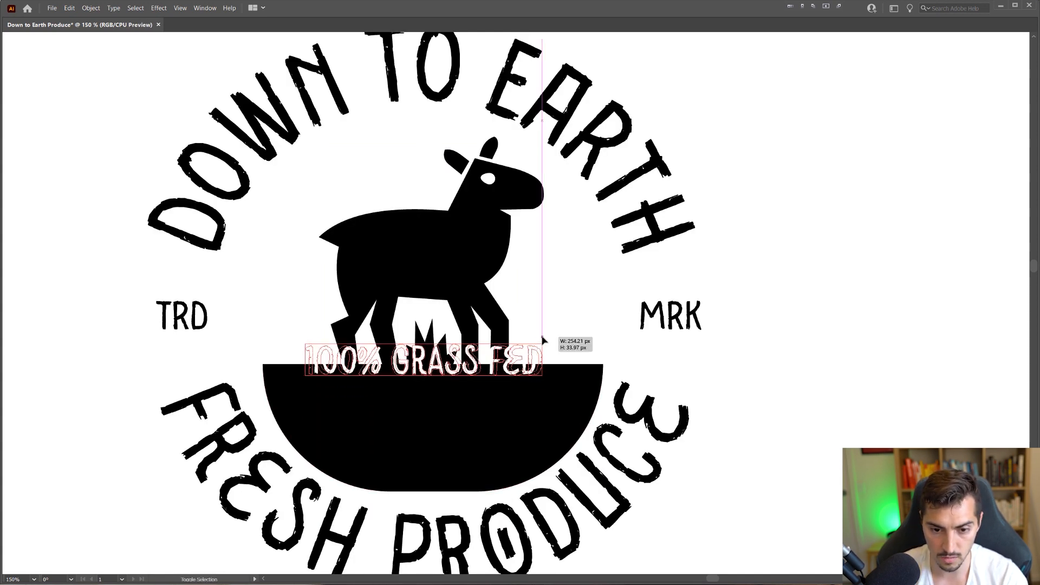
{"action": "left_click_drag", "start_coordinate": [527, 362], "coordinate": [528, 396]}
{"action": "scroll", "coordinate": [787, 343], "scroll_direction": "down", "scroll_amount": 3}
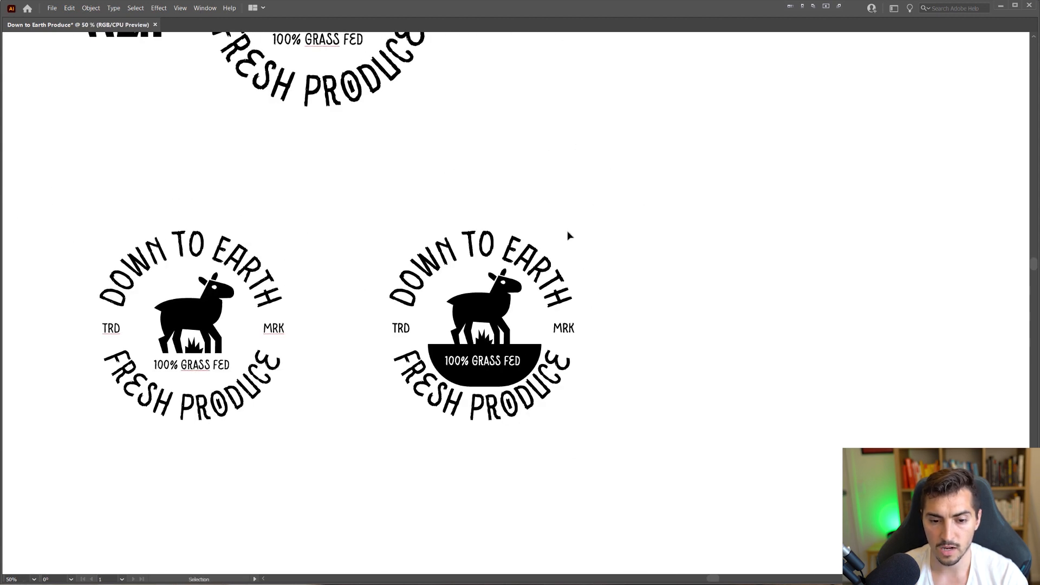
- Undo the white tagline, the raised lamb and the black bowl shape
{"action": "scroll", "coordinate": [562, 356], "scroll_direction": "up", "scroll_amount": 2}
{"action": "left_click", "coordinate": [787, 211]}
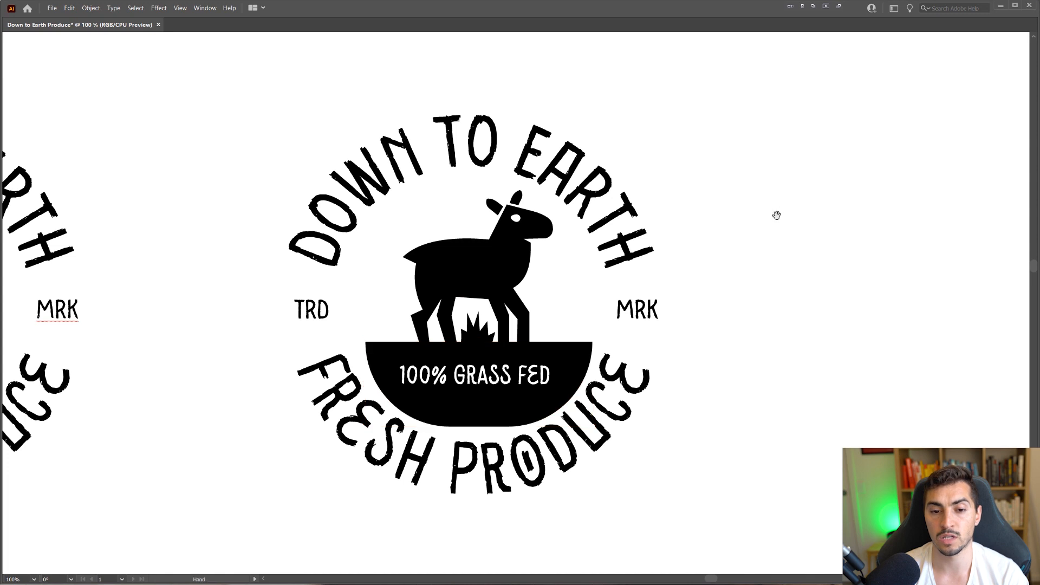
{"action": "scroll", "coordinate": [599, 274], "scroll_direction": "down", "scroll_amount": 2}
{"action": "left_click_drag", "start_coordinate": [663, 230], "coordinate": [612, 254]}
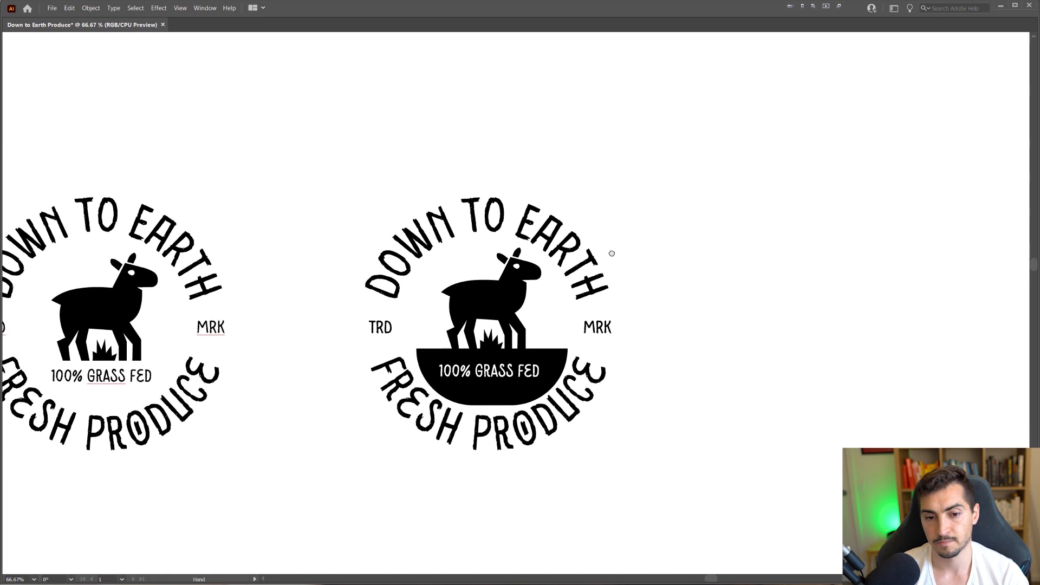
{"action": "key", "text": "ctrl+z"}
{"action": "key", "text": "ctrl+z"}
{"action": "key", "text": "ctrl+z"}
{"action": "key", "text": "ctrl+z"}
{"action": "key", "text": "ctrl+z"}
{"action": "key", "text": "ctrl+z"}
{"action": "key", "text": "ctrl+z"}
{"action": "key", "text": "ctrl+z"}
{"action": "key", "text": "ctrl+z"}
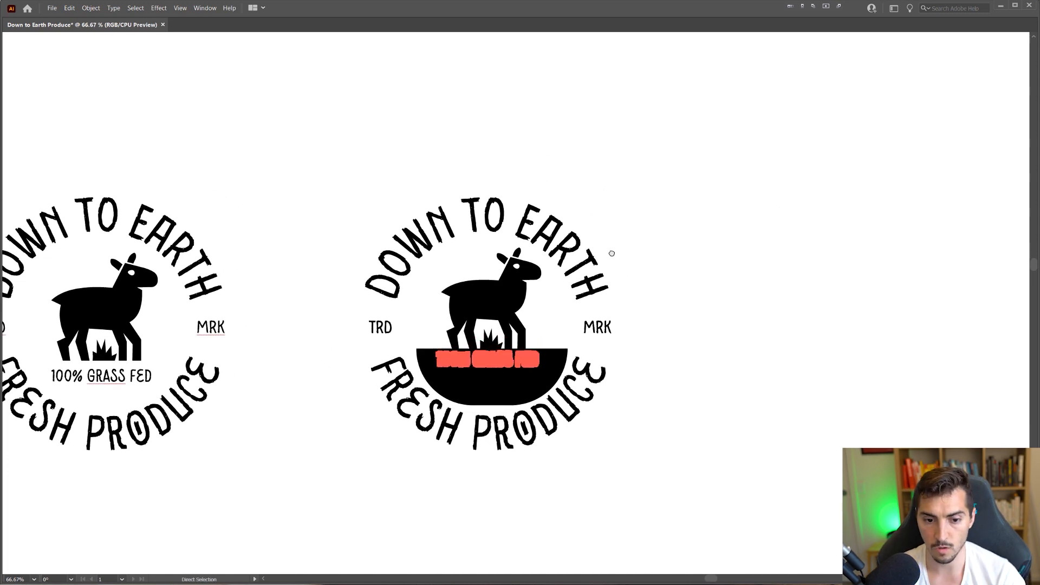
{"action": "key", "text": "ctrl+z"}
{"action": "key", "text": "ctrl+z"}
{"action": "key", "text": "ctrl+z"}
{"action": "key", "text": "ctrl+z"}
{"action": "key", "text": "ctrl+z"}
{"action": "key", "text": "ctrl+z"}
{"action": "key", "text": "ctrl+z"}
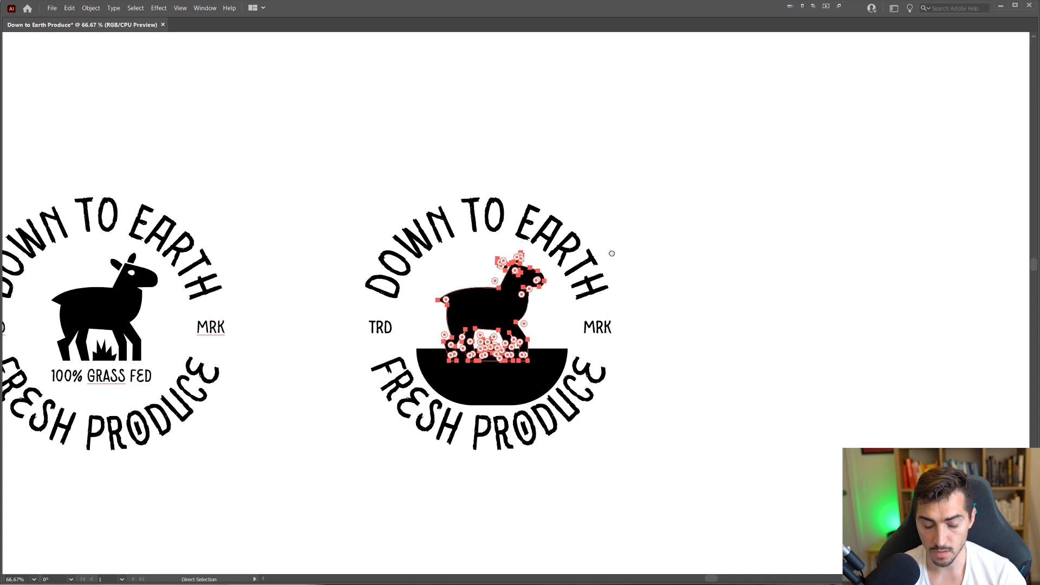
{"action": "key", "text": "ctrl+z"}
{"action": "key", "text": "ctrl+z"}
{"action": "key", "text": "ctrl+z"}
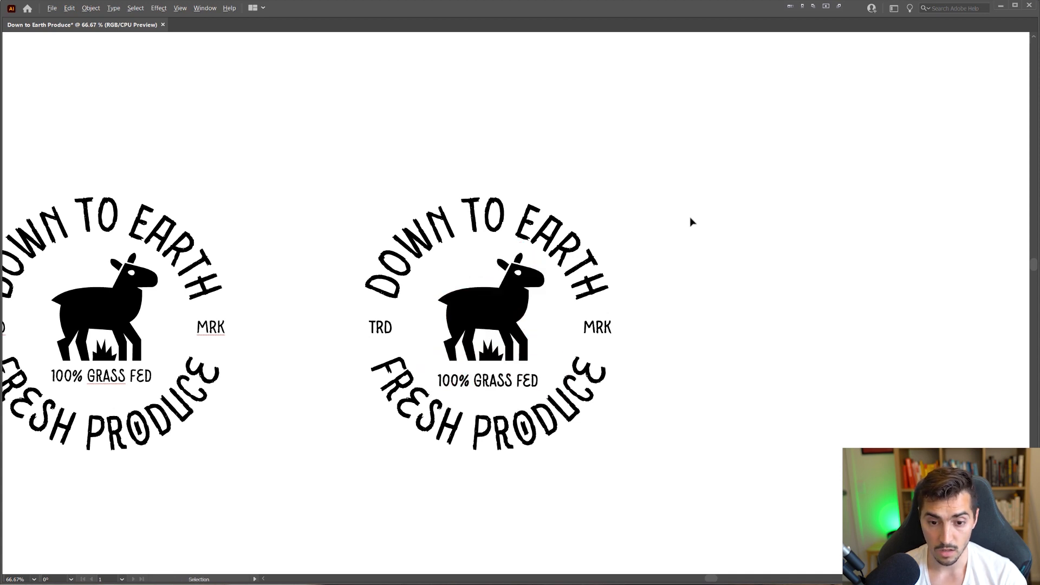
- Move the 100% GRASS FED text outside the badge to its right and enlarge the lamb to fill the circle's centre
{"action": "scroll", "coordinate": [691, 221], "scroll_direction": "down", "scroll_amount": 1}
{"action": "scroll", "coordinate": [560, 314], "scroll_direction": "up", "scroll_amount": 2}
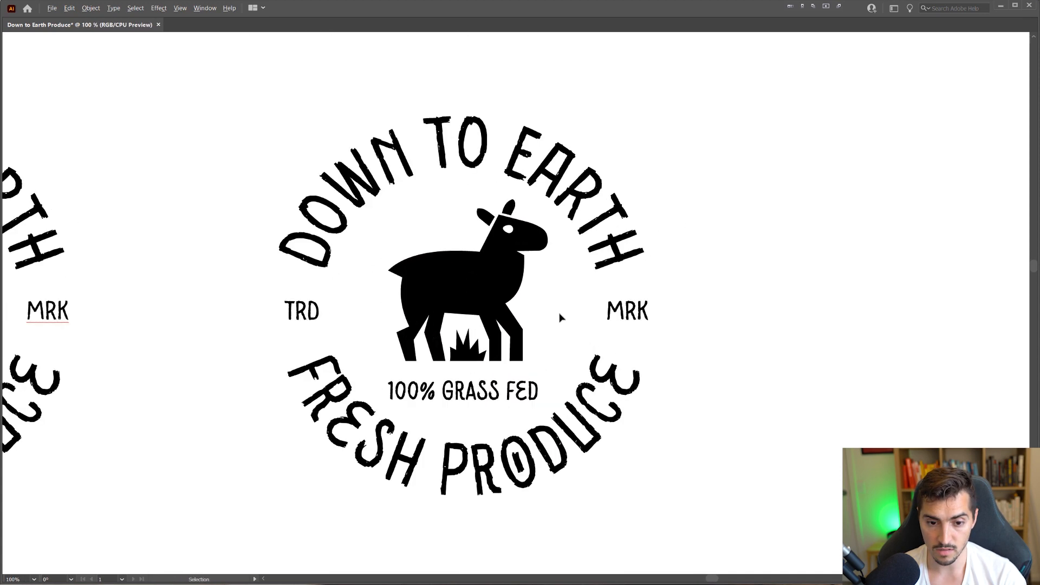
{"action": "left_click", "coordinate": [483, 312]}
{"action": "left_click_drag", "start_coordinate": [467, 386], "coordinate": [830, 363]}
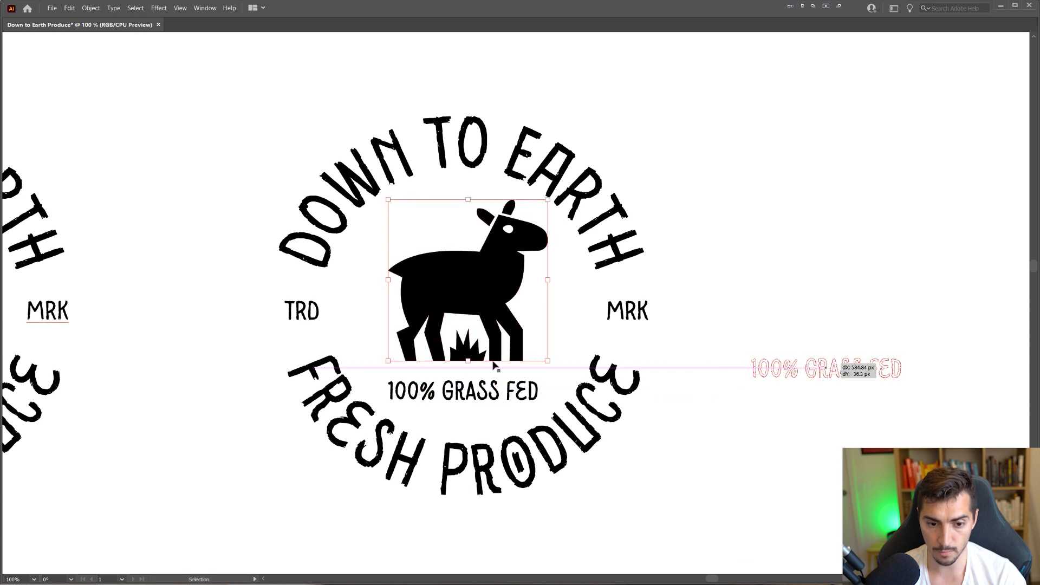
{"action": "left_click", "coordinate": [466, 360]}
{"action": "left_click_drag", "start_coordinate": [469, 366], "coordinate": [471, 393]}
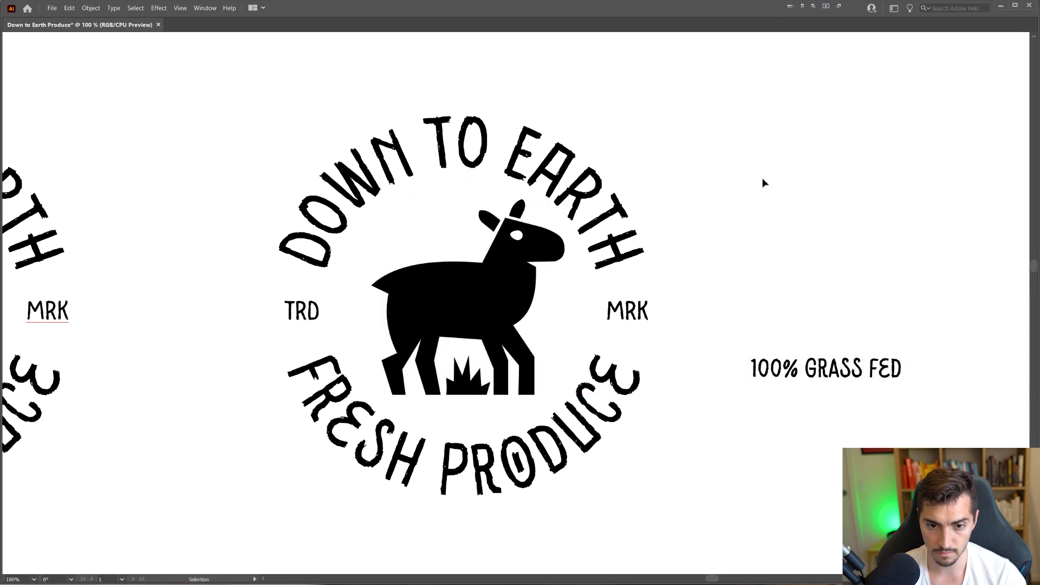
- Draw a curved Pen path above the lamb's back, following its contour, and give it a black stroke without fill
{"action": "scroll", "coordinate": [763, 183], "scroll_direction": "down", "scroll_amount": 1}
{"action": "scroll", "coordinate": [704, 176], "scroll_direction": "down", "scroll_amount": 1}
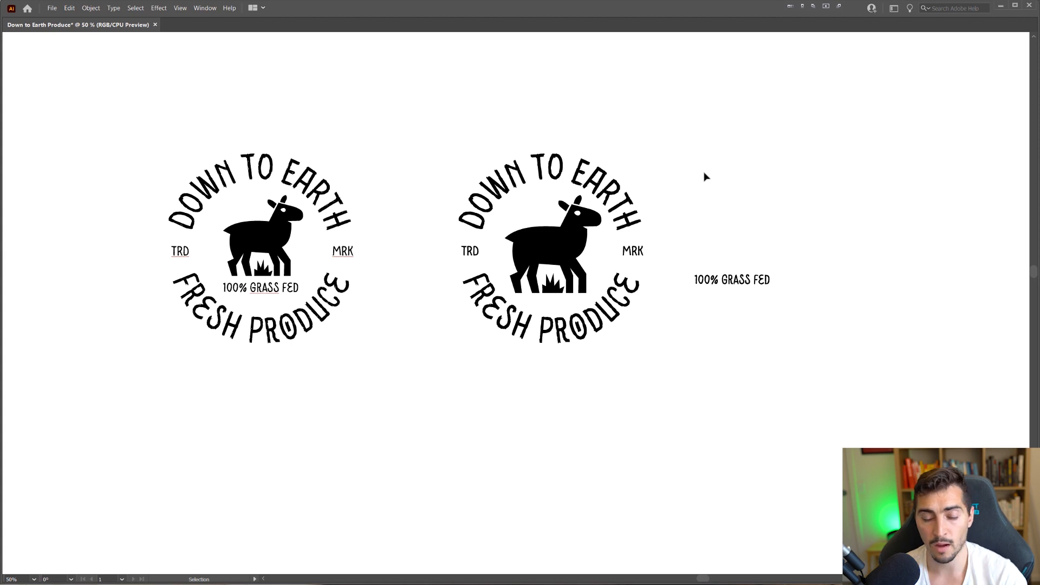
{"action": "scroll", "coordinate": [658, 192], "scroll_direction": "up", "scroll_amount": 2}
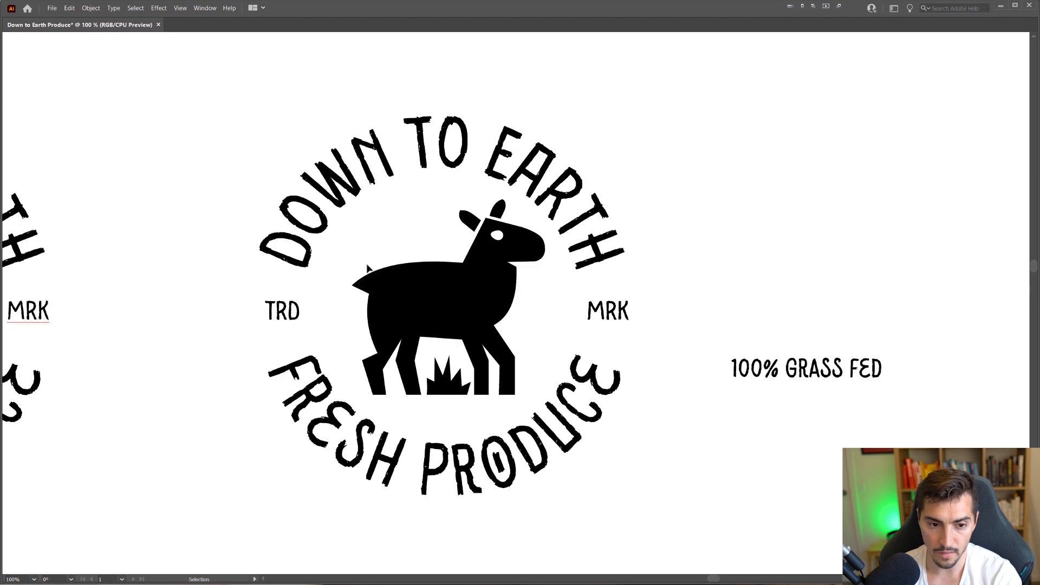
{"action": "scroll", "coordinate": [347, 274], "scroll_direction": "up", "scroll_amount": 3}
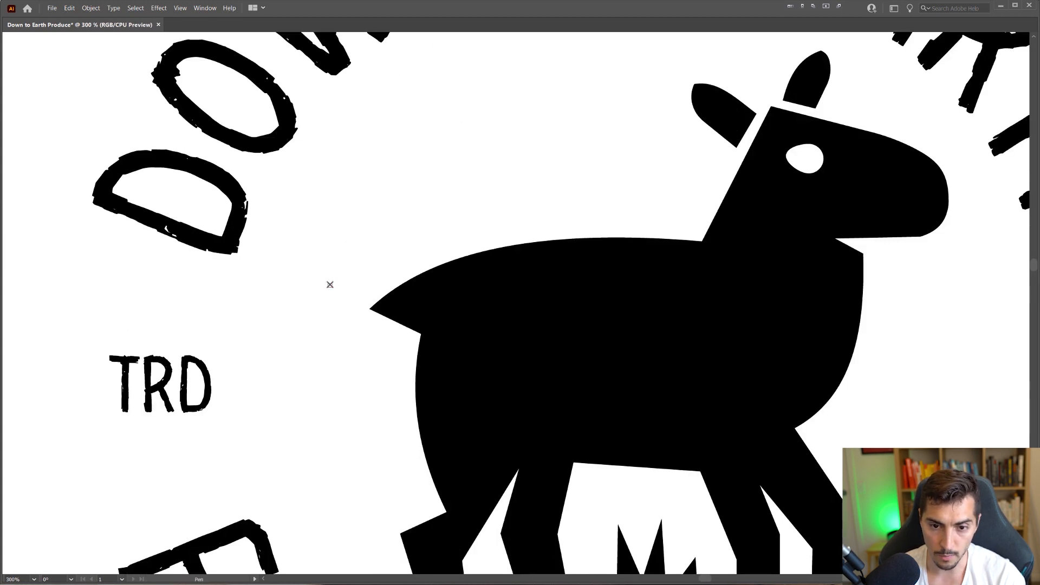
{"action": "left_click", "coordinate": [330, 284]}
{"action": "left_click_drag", "start_coordinate": [660, 202], "coordinate": [892, 201]}
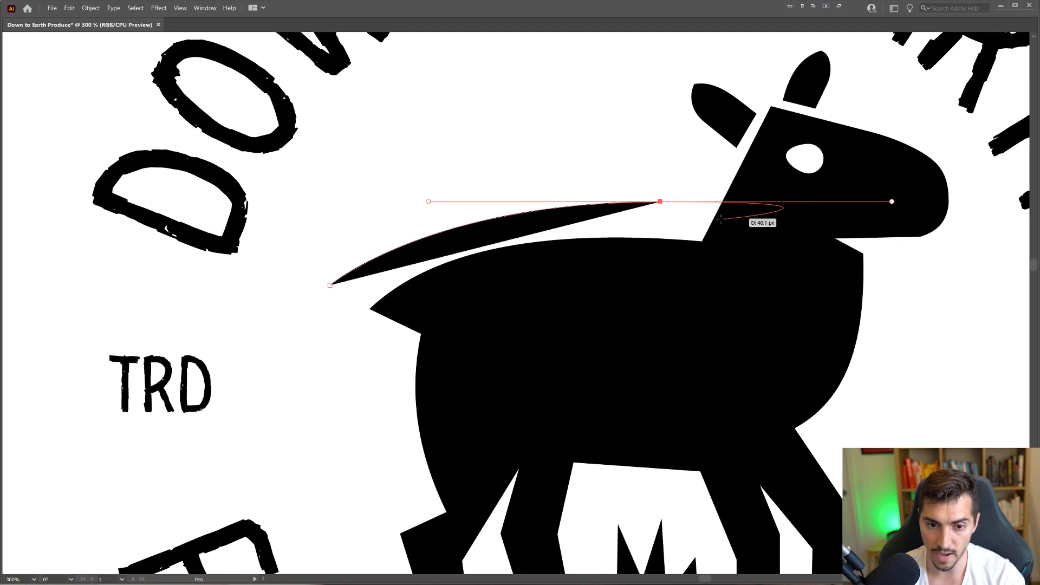
{"action": "key", "text": "v"}
{"action": "key", "text": "shift+x"}
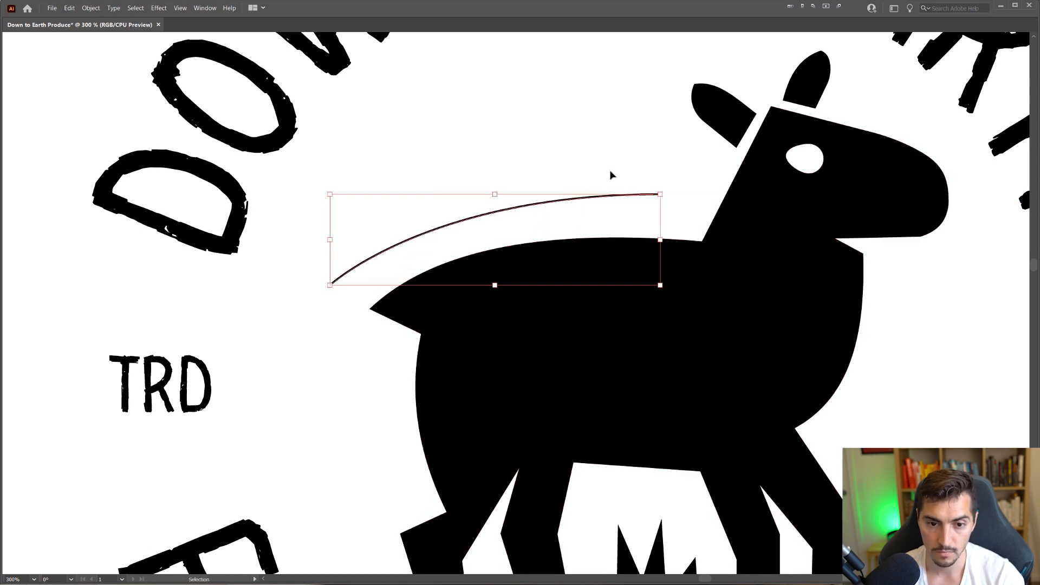
- Place text along the curved path above the lamb's back using the Type on a Path tool
{"action": "key", "text": "Tab"}
{"action": "left_click_drag", "start_coordinate": [17, 122], "coordinate": [39, 145]}
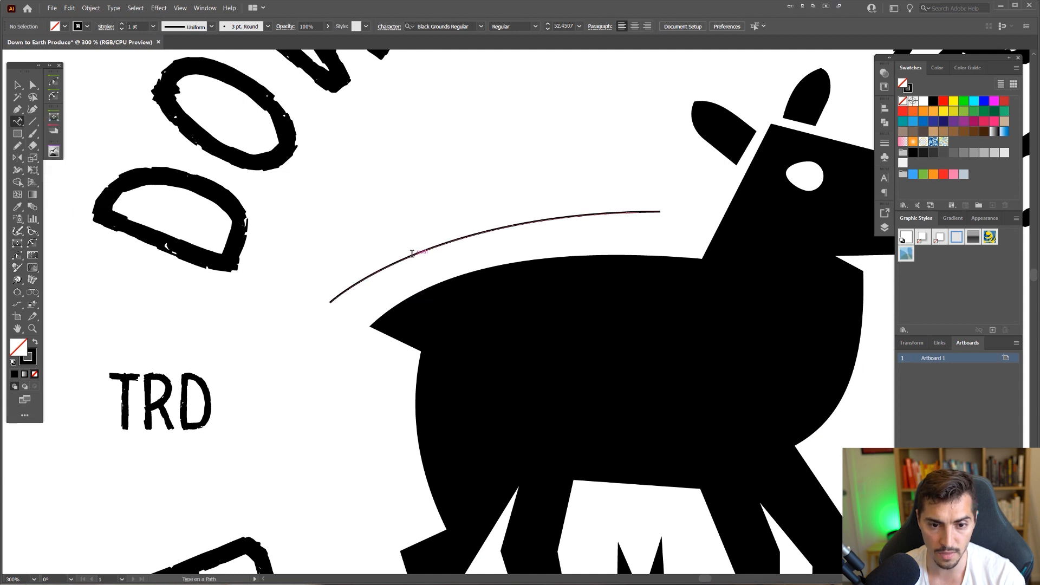
{"action": "left_click", "coordinate": [412, 253]}
{"action": "scroll", "coordinate": [412, 253], "scroll_direction": "down", "scroll_amount": 5}
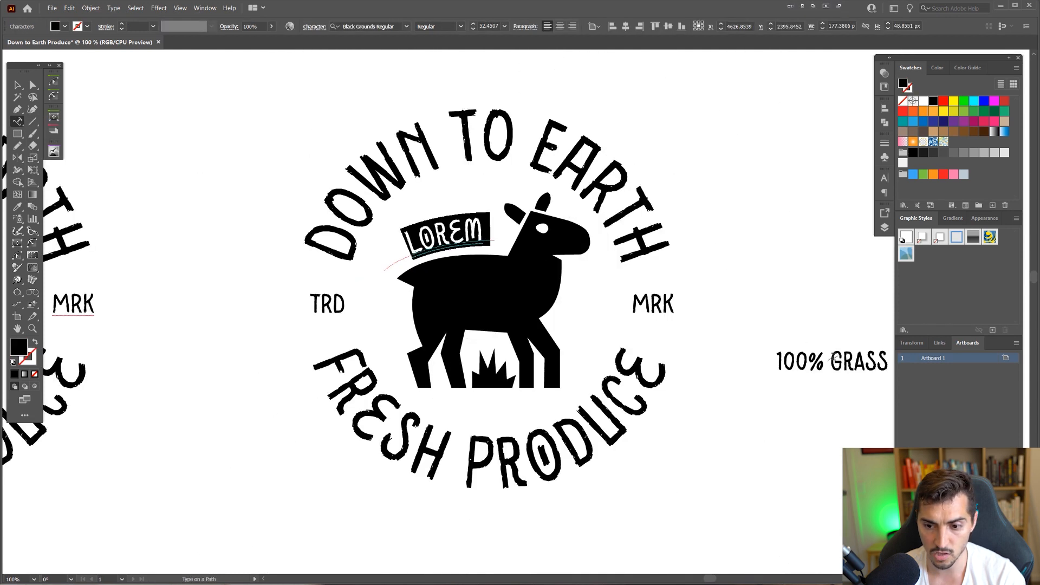
- Replace the placeholder text on the curve with 100% GRASS FED, copied from the neighbouring badge's straight tagline
{"action": "left_click", "coordinate": [833, 359]}
{"action": "left_click", "coordinate": [610, 311]}
{"action": "left_click", "coordinate": [775, 353], "text": "ctrl"}
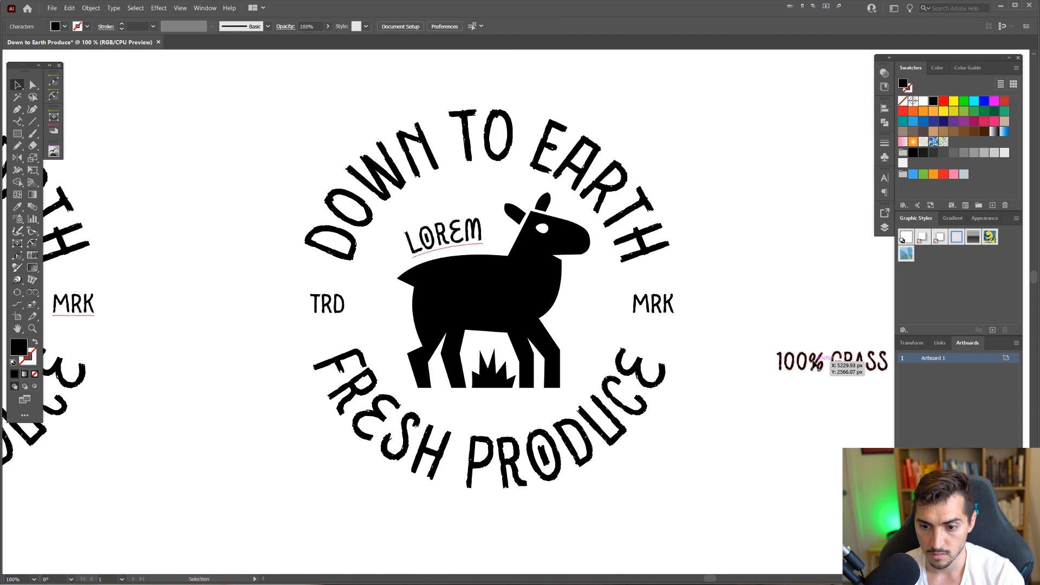
{"action": "key", "text": "t"}
{"action": "left_click", "coordinate": [829, 362], "text": "ctrl"}
{"action": "left_click_drag", "start_coordinate": [395, 245], "coordinate": [697, 370]}
{"action": "left_click", "coordinate": [214, 497]}
{"action": "key", "text": "ctrl+a"}
{"action": "key", "text": "ctrl+c"}
{"action": "left_click", "coordinate": [726, 364]}
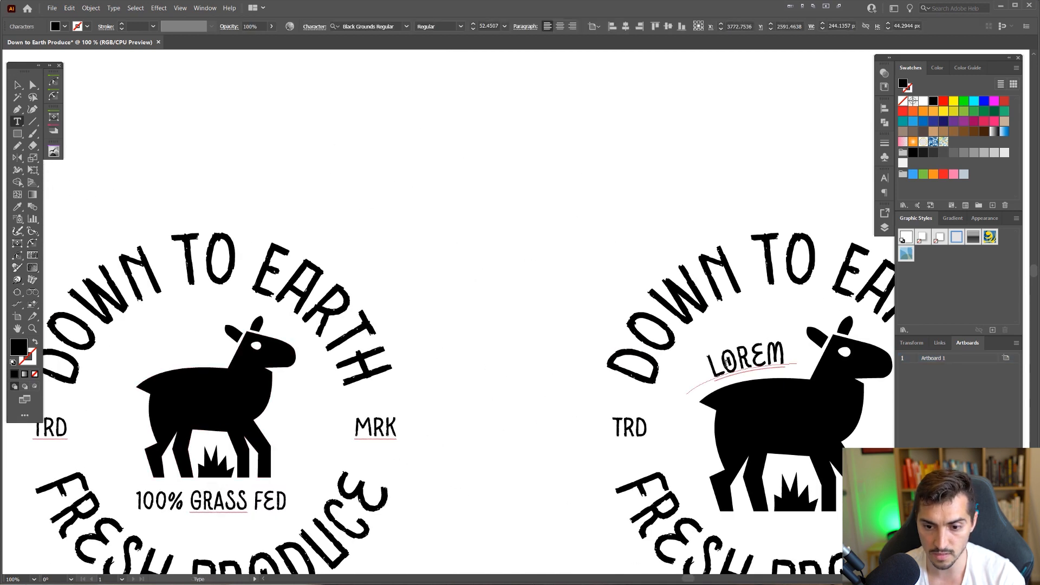
{"action": "key", "text": "ctrl+a"}
{"action": "key", "text": "ctrl+v"}
- Reduce the curved 100% GRASS FED text to 23.511 pt and slide it back to the start of its path
{"action": "key", "text": "ctrl+a"}
{"action": "key", "text": "ctrl+alt+shift+comma"}
{"action": "key", "text": "ctrl+alt+shift+comma"}
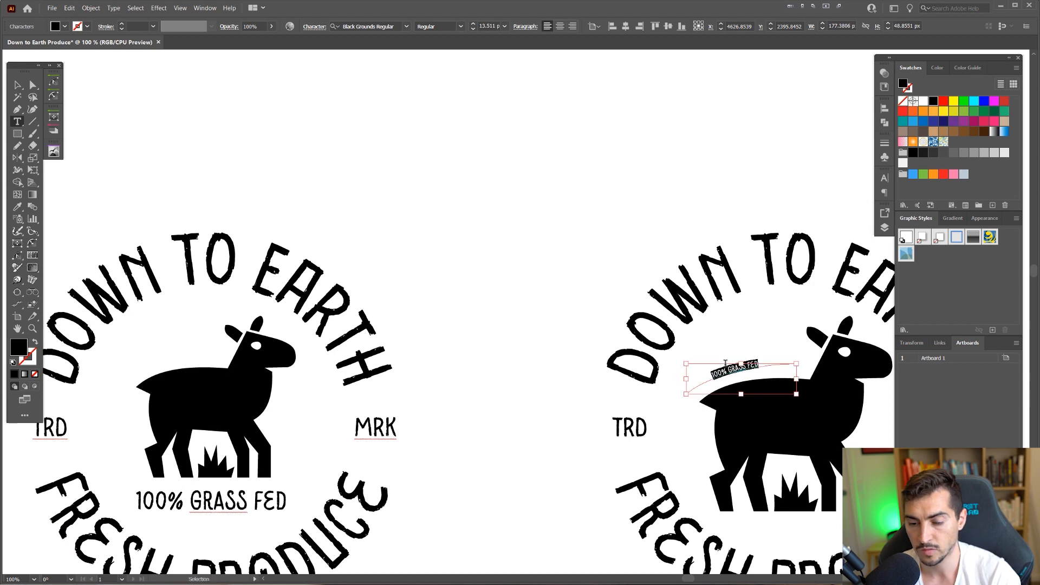
{"action": "key", "text": "Escape"}
{"action": "left_click_drag", "start_coordinate": [761, 357], "coordinate": [589, 232]}
{"action": "scroll", "coordinate": [589, 232], "scroll_direction": "up", "scroll_amount": 2}
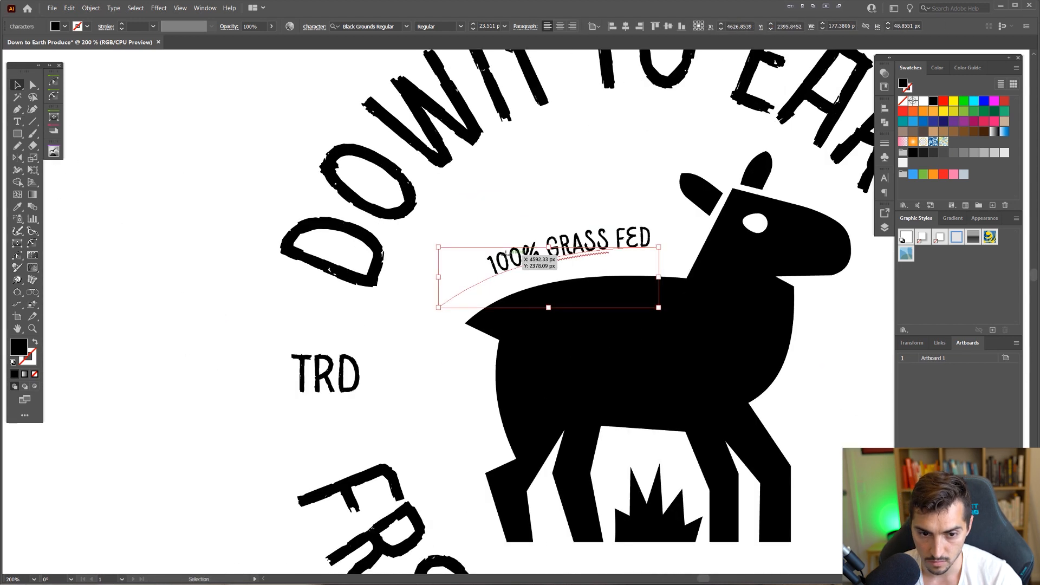
{"action": "left_click_drag", "start_coordinate": [490, 266], "coordinate": [438, 292]}
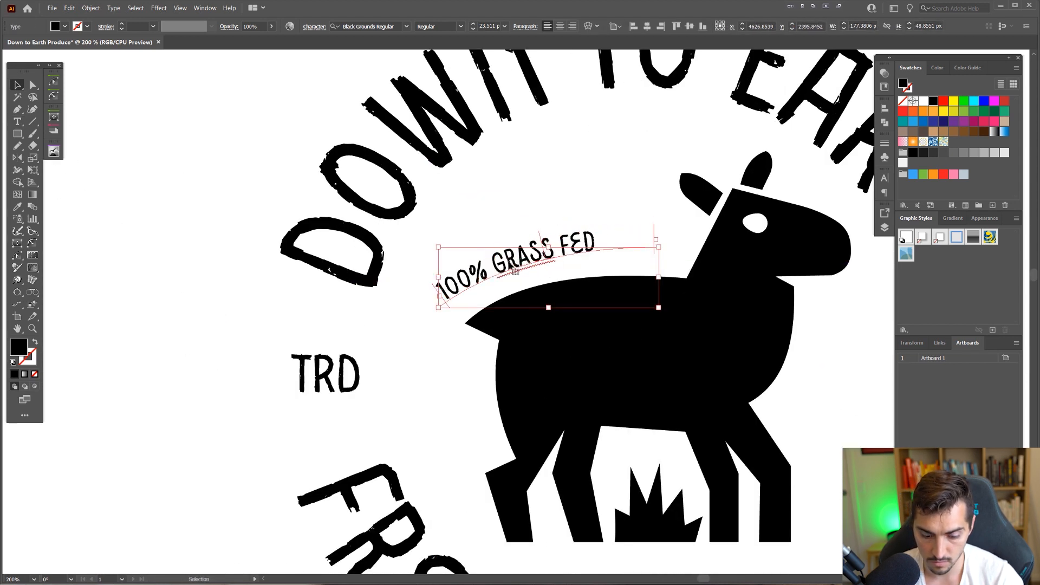
{"action": "mouse_move", "coordinate": [513, 264]}
{"action": "left_mouse_down"}
{"action": "mouse_move", "coordinate": [526, 261]}
{"action": "mouse_move", "coordinate": [515, 263]}
{"action": "left_mouse_up"}
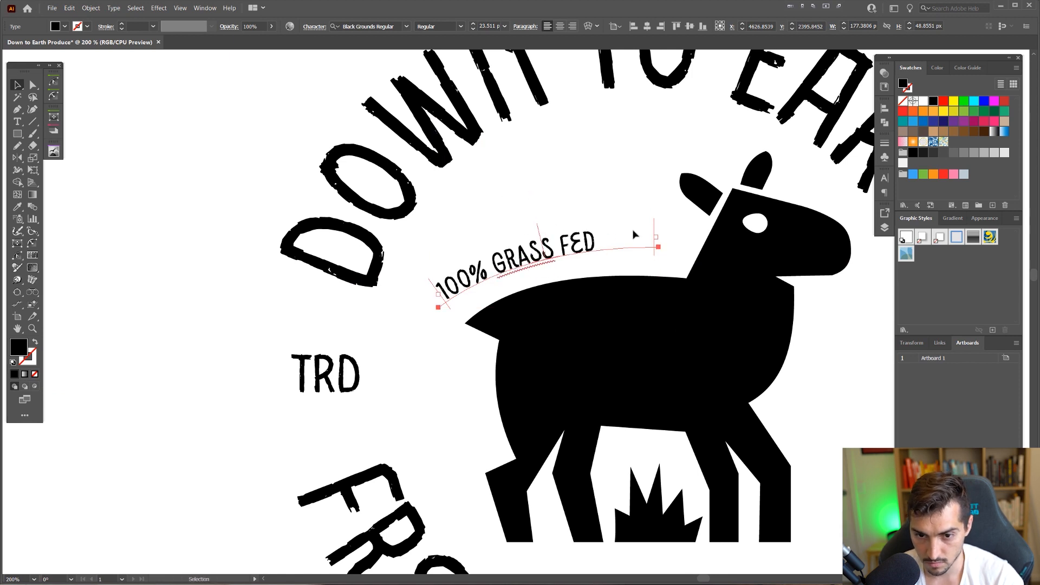
- Enlarge the curved 100% GRASS FED text to 31.511 pt so it fills the path
{"action": "key", "text": "ctrl+shift+period"}
{"action": "key", "text": "ctrl+shift+period"}
{"action": "key", "text": "ctrl+shift+period"}
{"action": "key", "text": "ctrl+shift+period"}
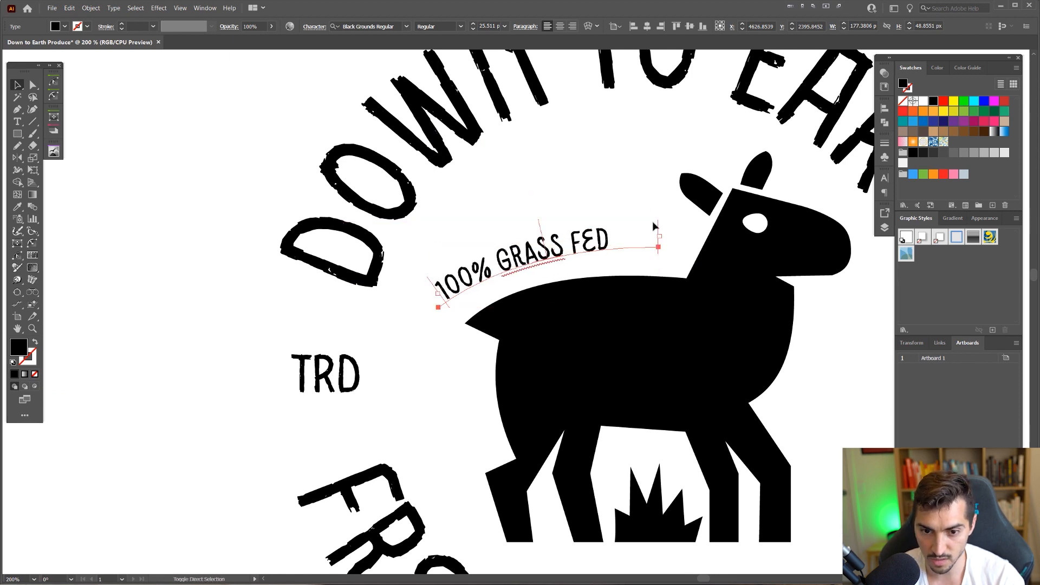
- Shift the curved 100% GRASS FED tagline slightly right and upward so it sits clear of the lamb's back
{"action": "left_click", "coordinate": [638, 154]}
{"action": "left_click", "coordinate": [591, 231]}
{"action": "key", "text": "shift+Right"}
{"action": "key", "text": "Up"}
{"action": "key", "text": "Up"}
{"action": "key", "text": "Up"}
{"action": "key", "text": "Up"}
{"action": "key", "text": "Right"}
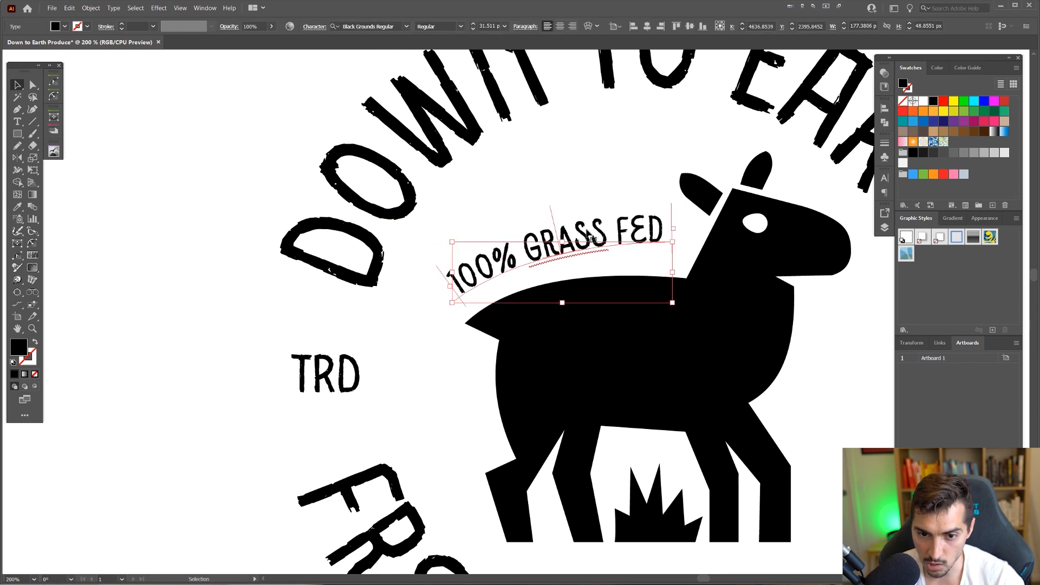
{"action": "key", "text": "Up"}
{"action": "key", "text": "Up"}
{"action": "key", "text": "Up"}
{"action": "key", "text": "Up"}
{"action": "left_click", "coordinate": [622, 179]}
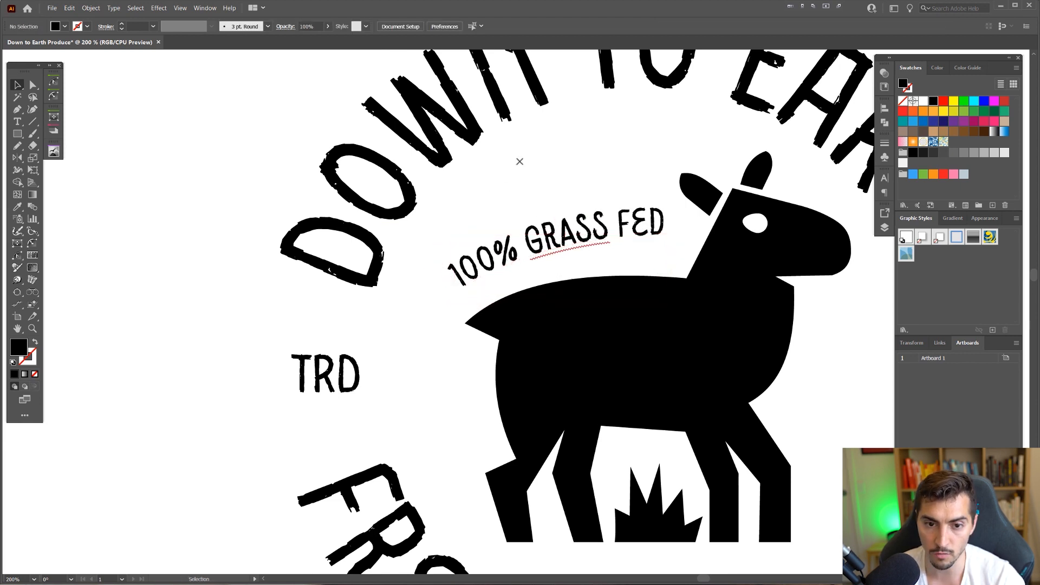
- Try freehand Paintbrush strokes around and above the curved tagline and a different tagline position, reverting each attempt
{"action": "key", "text": "b"}
{"action": "mouse_move", "coordinate": [505, 160]}
{"action": "left_mouse_down"}
{"action": "mouse_move", "coordinate": [582, 271]}
{"action": "mouse_move", "coordinate": [599, 176]}
{"action": "mouse_move", "coordinate": [653, 176]}
{"action": "left_mouse_up"}
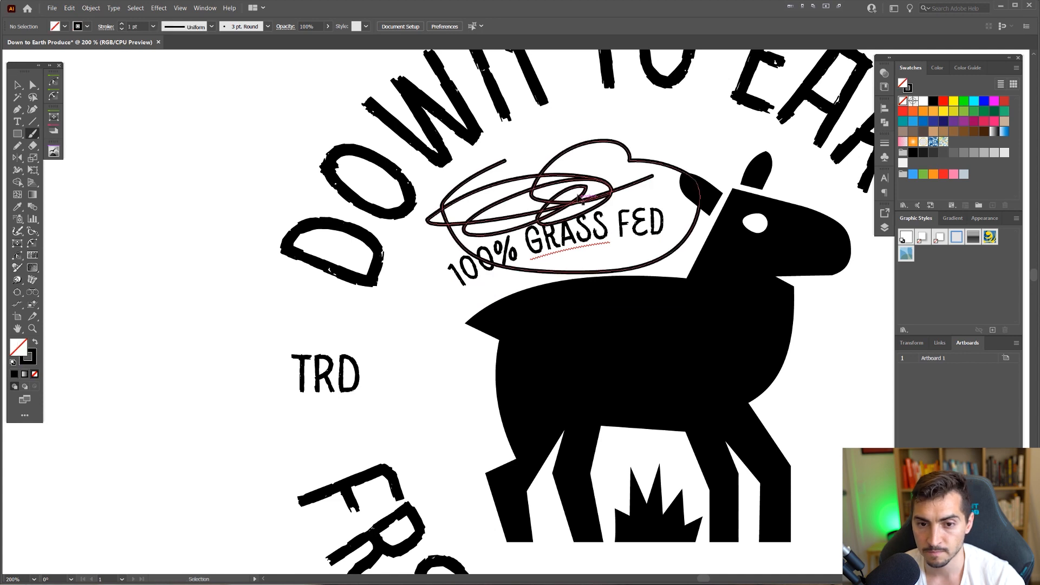
{"action": "key", "text": "ctrl+z"}
{"action": "left_click_drag", "start_coordinate": [475, 217], "coordinate": [730, 130]}
{"action": "key", "text": "ctrl+z"}
{"action": "scroll", "coordinate": [605, 219], "scroll_direction": "down", "scroll_amount": 1}
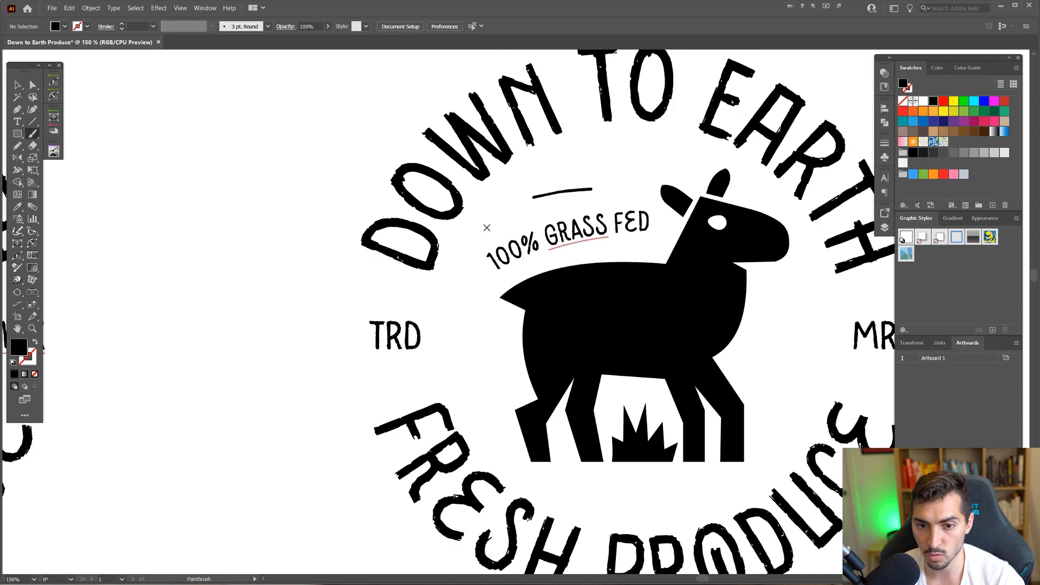
{"action": "left_click_drag", "start_coordinate": [487, 227], "coordinate": [650, 198]}
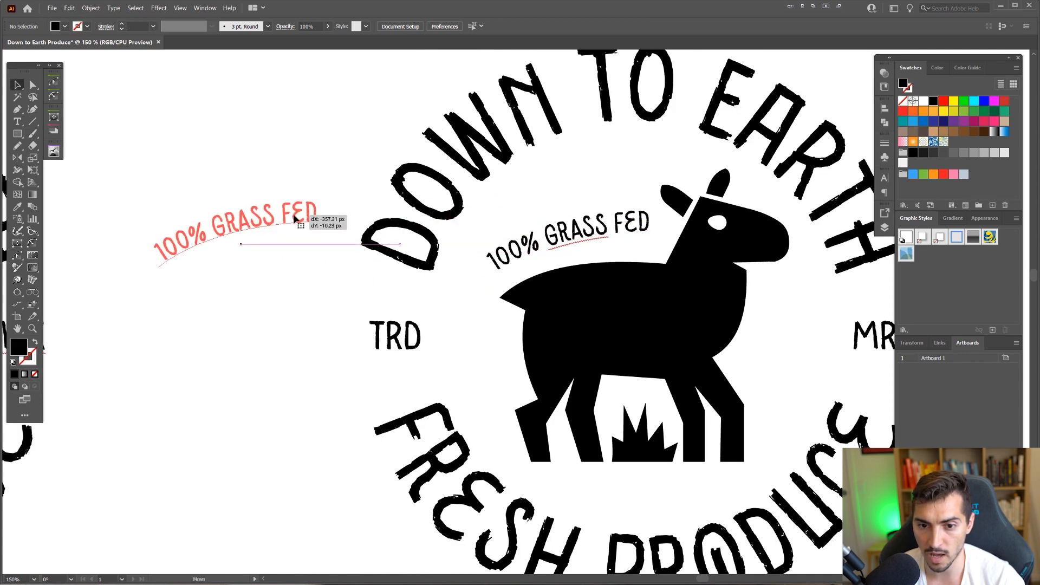
{"action": "left_click_drag", "start_coordinate": [347, 222], "coordinate": [324, 221]}
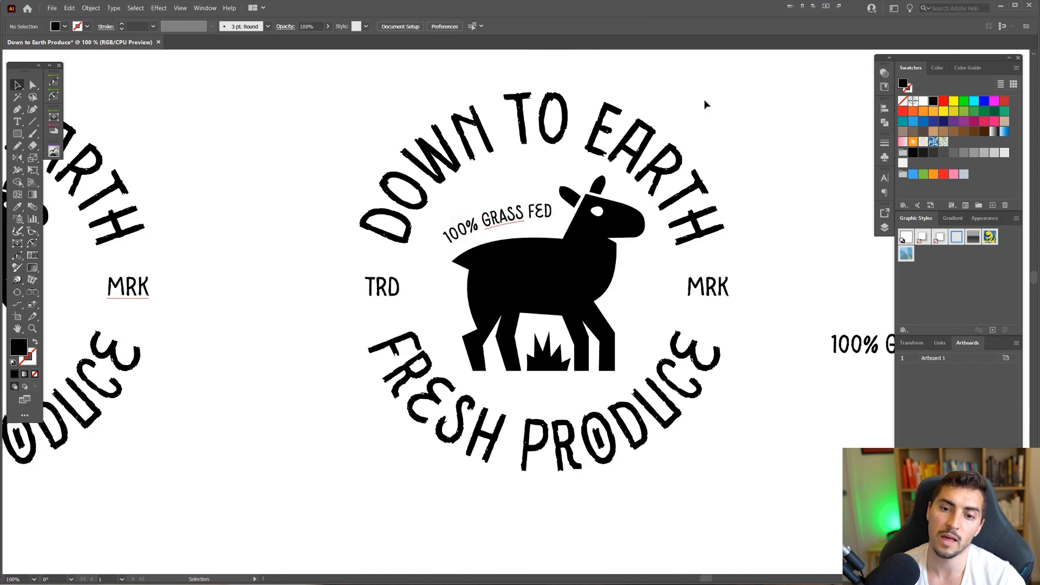
- Compare the curved-tagline badge with the straight-tagline version, with the workspace panels hidden
{"action": "scroll", "coordinate": [703, 102], "scroll_direction": "down", "scroll_amount": 2}
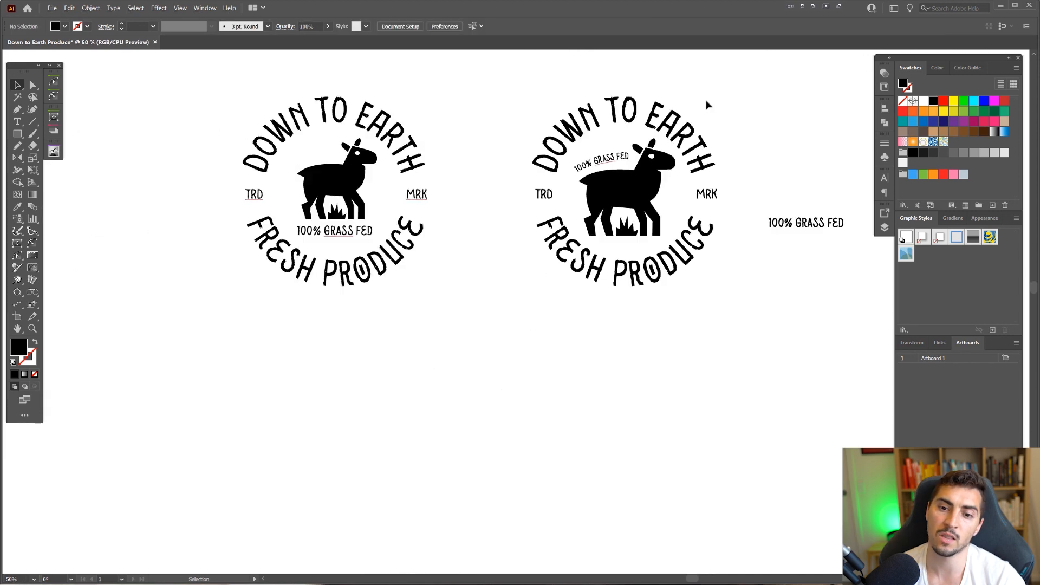
{"action": "left_click_drag", "start_coordinate": [719, 110], "coordinate": [664, 169]}
{"action": "scroll", "coordinate": [664, 169], "scroll_direction": "down", "scroll_amount": 1}
{"action": "scroll", "coordinate": [664, 170], "scroll_direction": "up", "scroll_amount": 3}
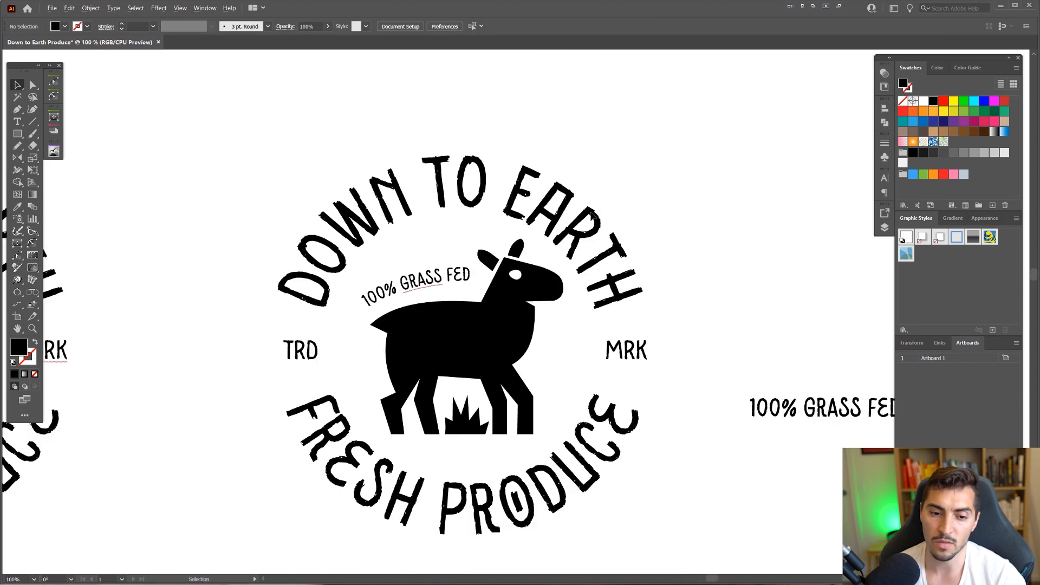
{"action": "key", "text": "Tab"}
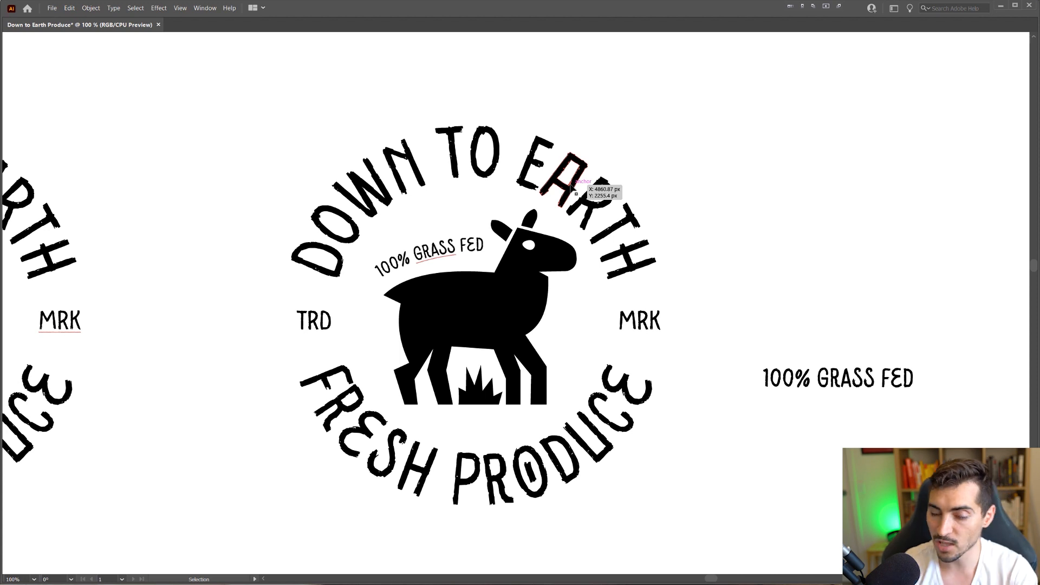
{"action": "scroll", "coordinate": [645, 172], "scroll_direction": "down", "scroll_amount": 1}
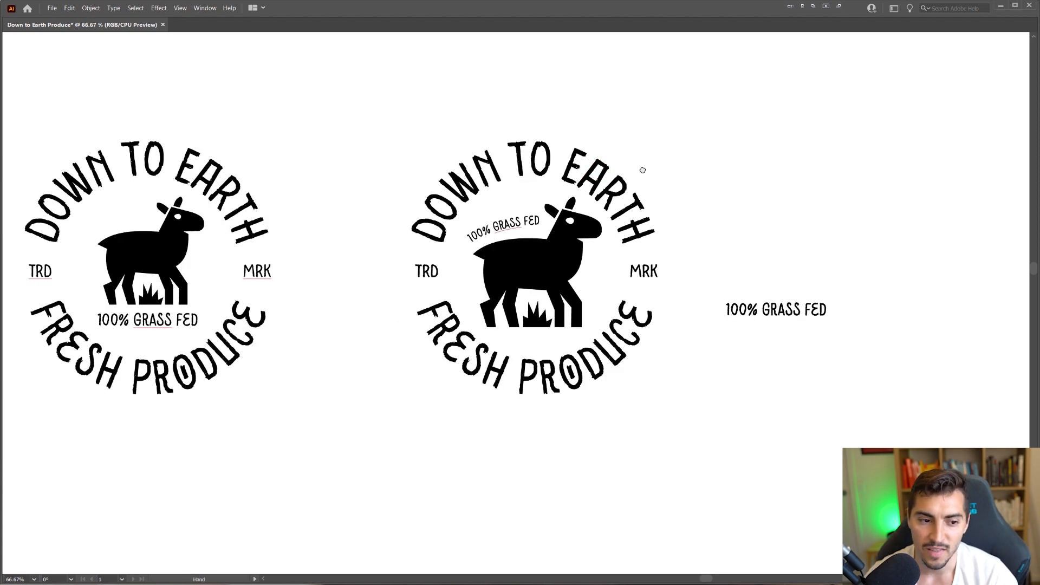
{"action": "left_click_drag", "start_coordinate": [642, 170], "coordinate": [628, 183]}
{"action": "left_click_drag", "start_coordinate": [684, 339], "coordinate": [681, 341]}
- Move the loose 100% GRASS FED text above the curved-tagline badge and duplicate that badge to its right
{"action": "left_click_drag", "start_coordinate": [755, 323], "coordinate": [482, 76]}
{"action": "left_click_drag", "start_coordinate": [652, 156], "coordinate": [511, 174]}
{"action": "left_click_drag", "start_coordinate": [529, 181], "coordinate": [249, 442]}
{"action": "left_click_drag", "start_coordinate": [346, 292], "coordinate": [763, 282]}
{"action": "left_click_drag", "start_coordinate": [873, 152], "coordinate": [620, 169]}
{"action": "left_click", "coordinate": [621, 168]}
- Delete the curved 100% GRASS FED tagline from the duplicated badge and nudge its lamb slightly left
{"action": "left_click_drag", "start_coordinate": [529, 278], "coordinate": [502, 274]}
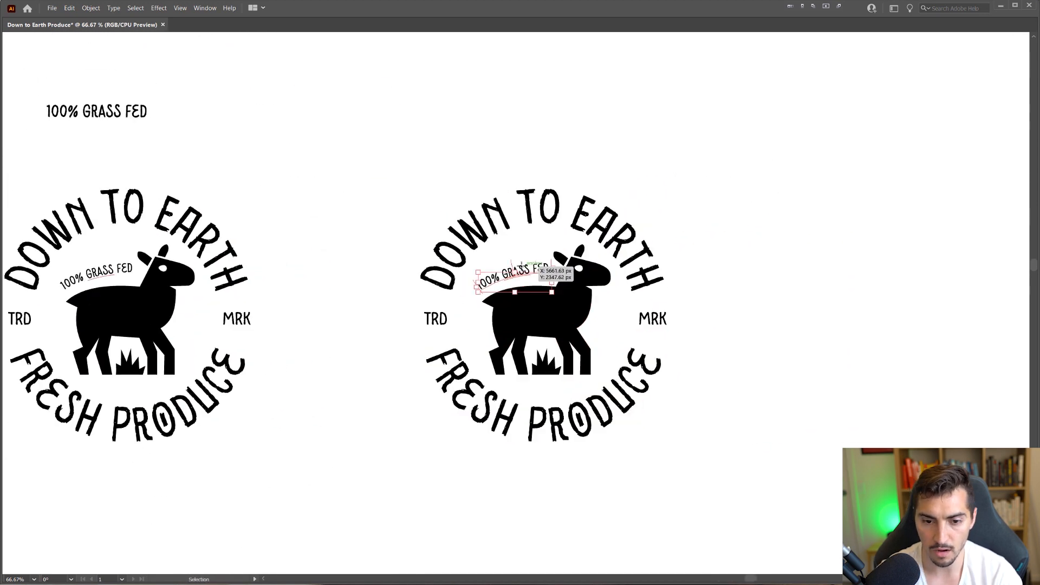
{"action": "left_click_drag", "start_coordinate": [747, 185], "coordinate": [735, 195]}
{"action": "left_click", "coordinate": [556, 308]}
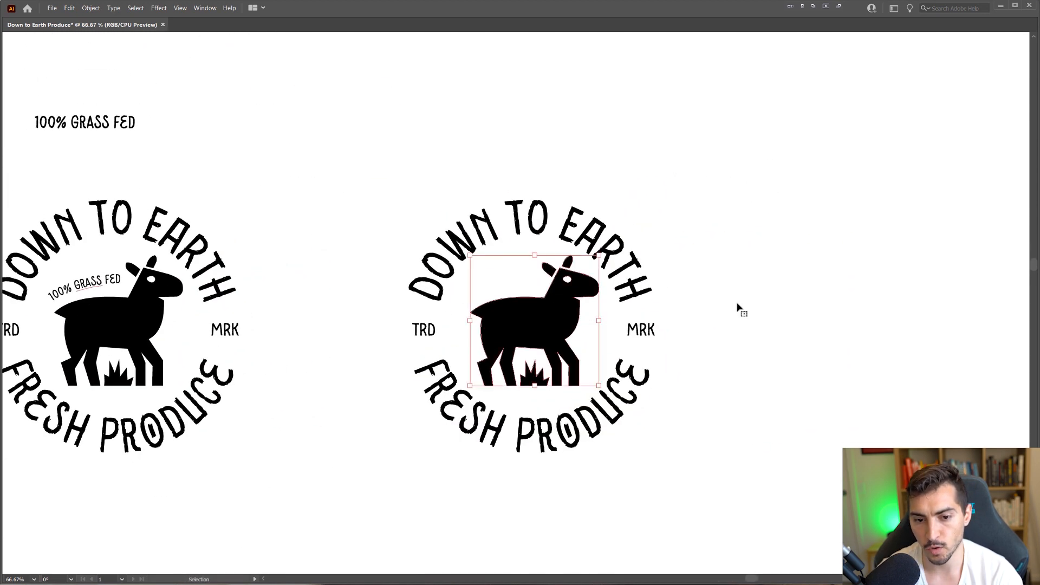
{"action": "key", "text": "ctrl+shift+g"}
{"action": "left_click", "coordinate": [759, 290]}
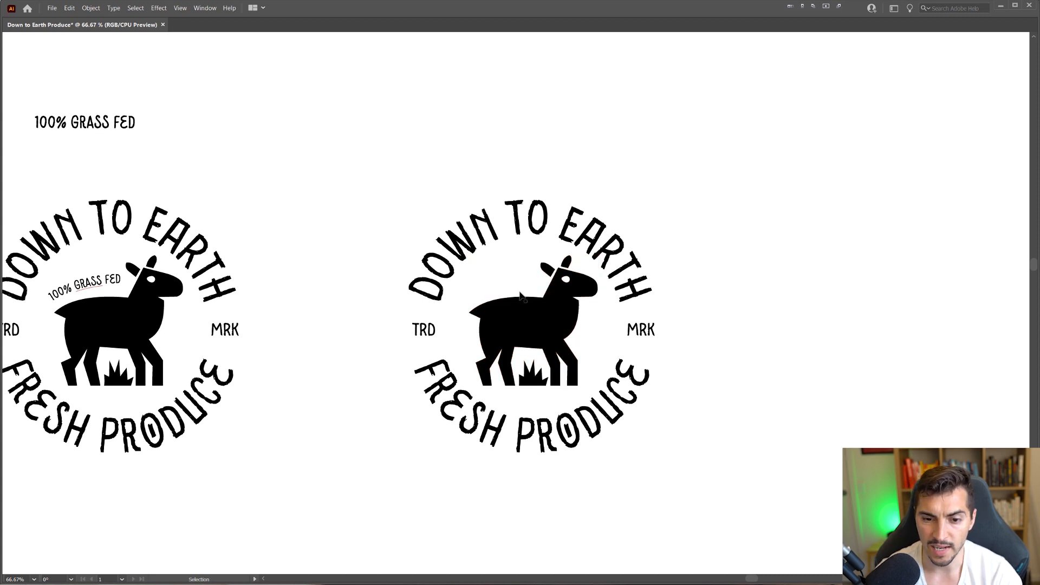
- Examine the badge without a tagline up close and beside the curved-tagline version
{"action": "scroll", "coordinate": [509, 292], "scroll_direction": "down", "scroll_amount": 1}
{"action": "scroll", "coordinate": [528, 309], "scroll_direction": "up", "scroll_amount": 4}
{"action": "left_click", "coordinate": [664, 201]}
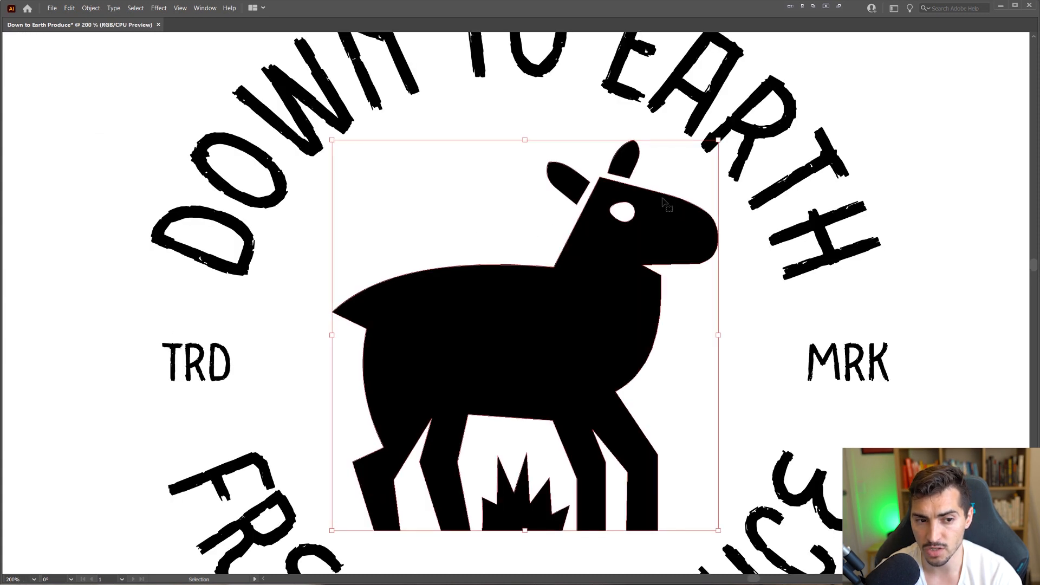
{"action": "scroll", "coordinate": [582, 224], "scroll_direction": "down", "scroll_amount": 3}
{"action": "scroll", "coordinate": [622, 324], "scroll_direction": "up", "scroll_amount": 3}
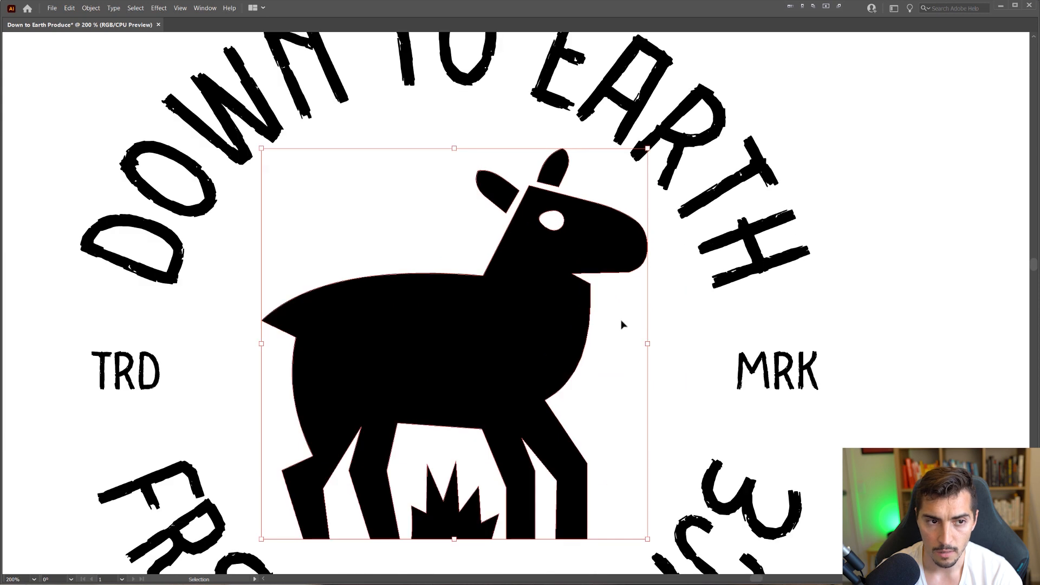
{"action": "scroll", "coordinate": [361, 163], "scroll_direction": "down", "scroll_amount": 4}
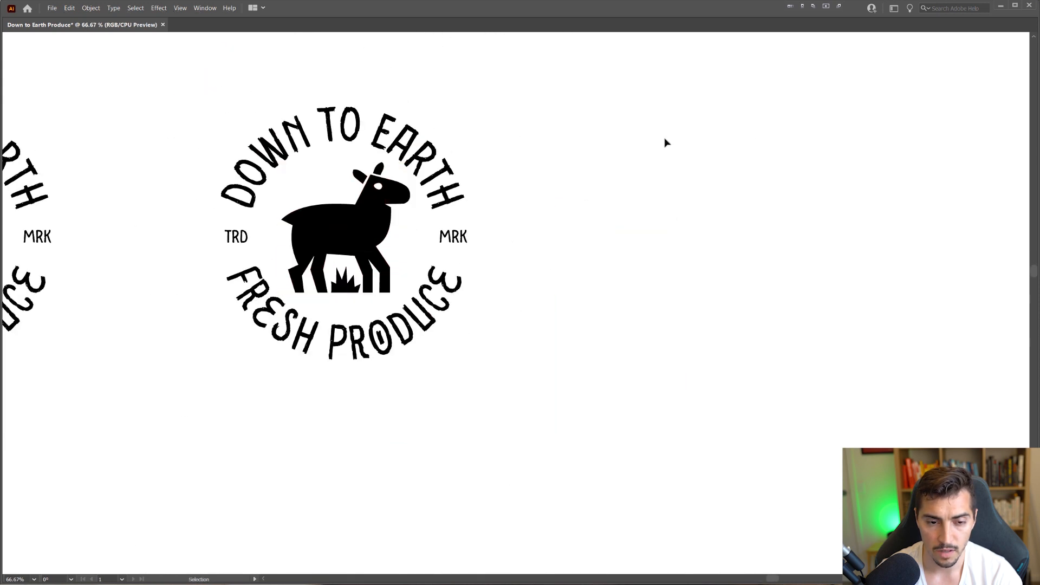
{"action": "scroll", "coordinate": [665, 142], "scroll_direction": "down", "scroll_amount": 1}
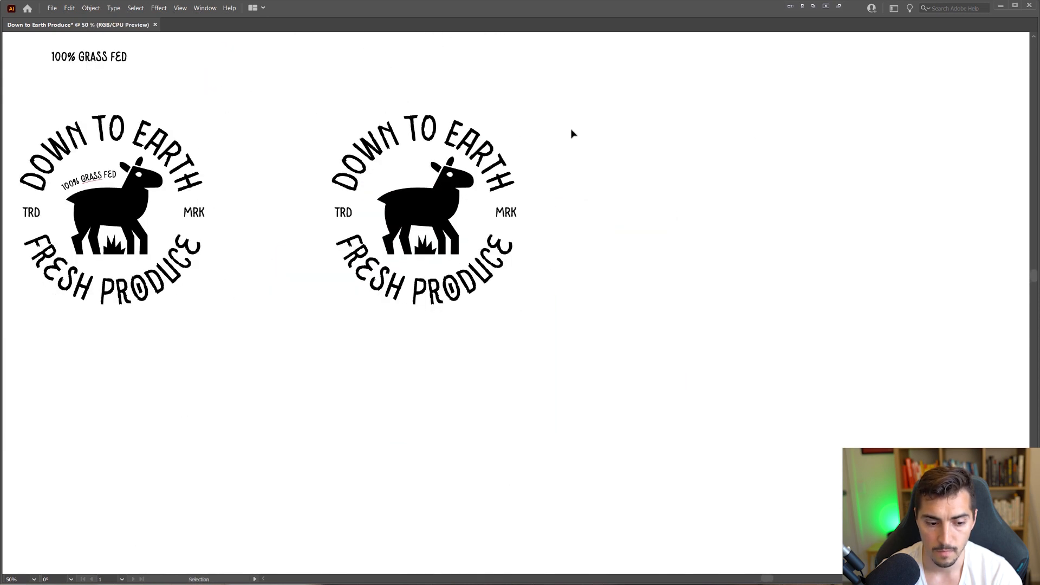
{"action": "left_click_drag", "start_coordinate": [417, 385], "coordinate": [418, 388]}
- Switch to the Chrome browser and open the Color Hunt palette site, colorhunt.co, in a new tab
{"action": "key", "text": "alt+Tab"}
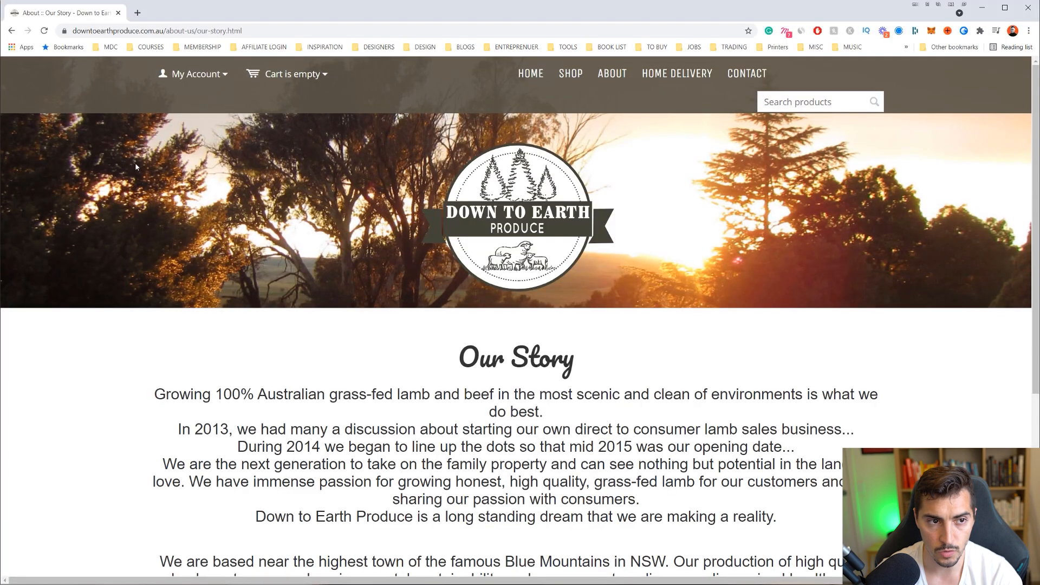
{"action": "left_click", "coordinate": [139, 15]}
{"action": "type", "text": "color"}
{"action": "key", "text": "Return"}
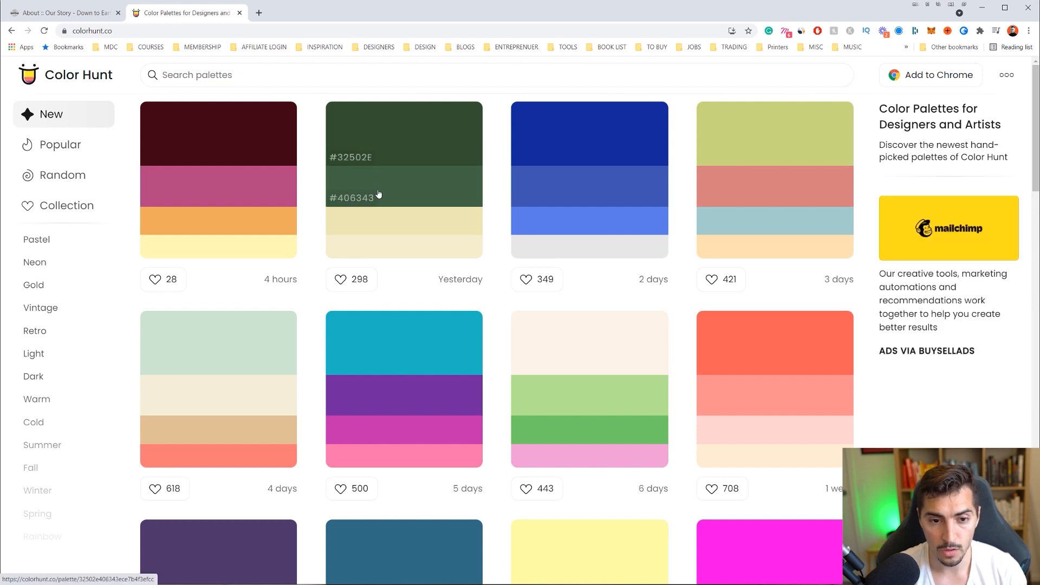
- Browse Color Hunt's newest palettes for colour ideas for the badge, and return to the Illustrator document
{"action": "scroll", "coordinate": [539, 208], "scroll_direction": "down", "scroll_amount": 15}
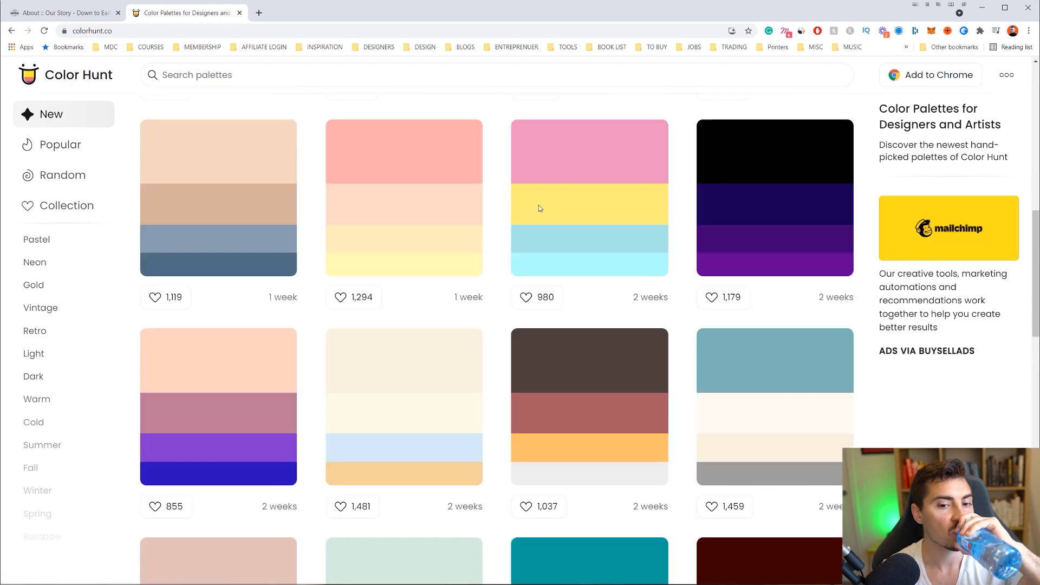
{"action": "scroll", "coordinate": [539, 208], "scroll_direction": "down", "scroll_amount": 5}
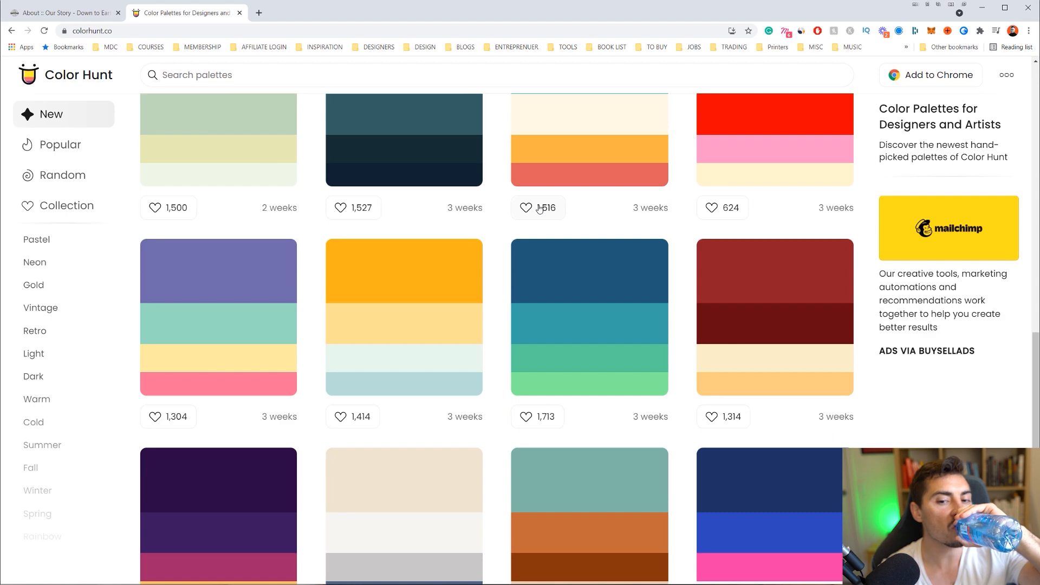
{"action": "scroll", "coordinate": [539, 208], "scroll_direction": "down", "scroll_amount": 4}
{"action": "scroll", "coordinate": [581, 216], "scroll_direction": "down", "scroll_amount": 7}
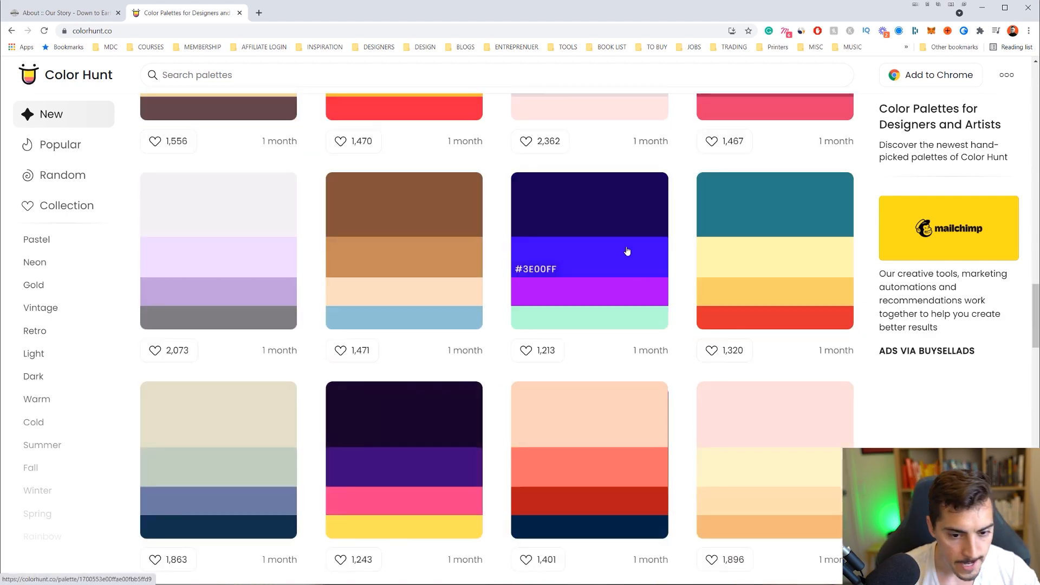
{"action": "scroll", "coordinate": [626, 251], "scroll_direction": "down", "scroll_amount": 7}
{"action": "scroll", "coordinate": [353, 303], "scroll_direction": "up", "scroll_amount": 1}
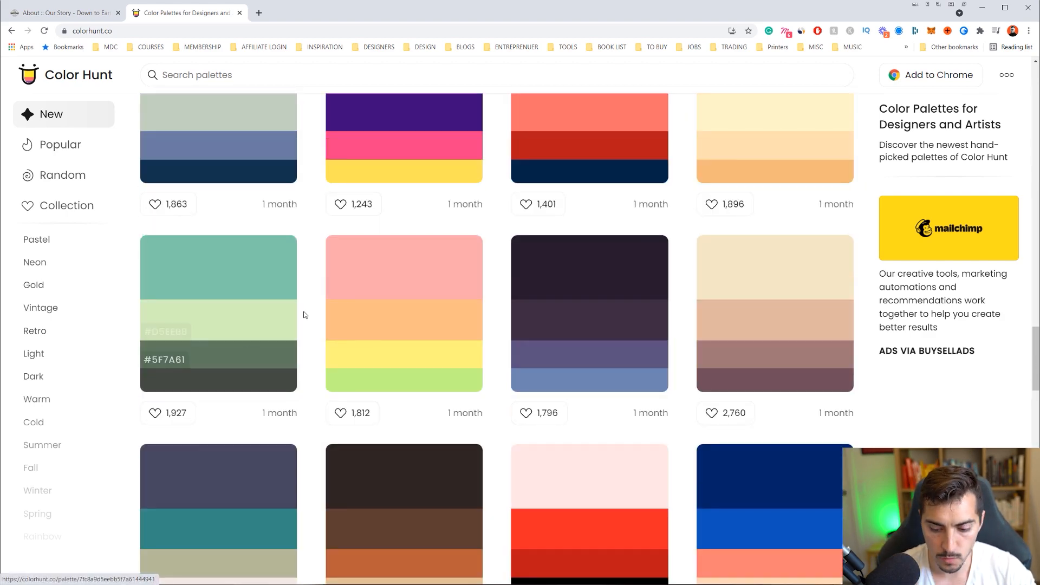
{"action": "scroll", "coordinate": [323, 283], "scroll_direction": "down", "scroll_amount": 5}
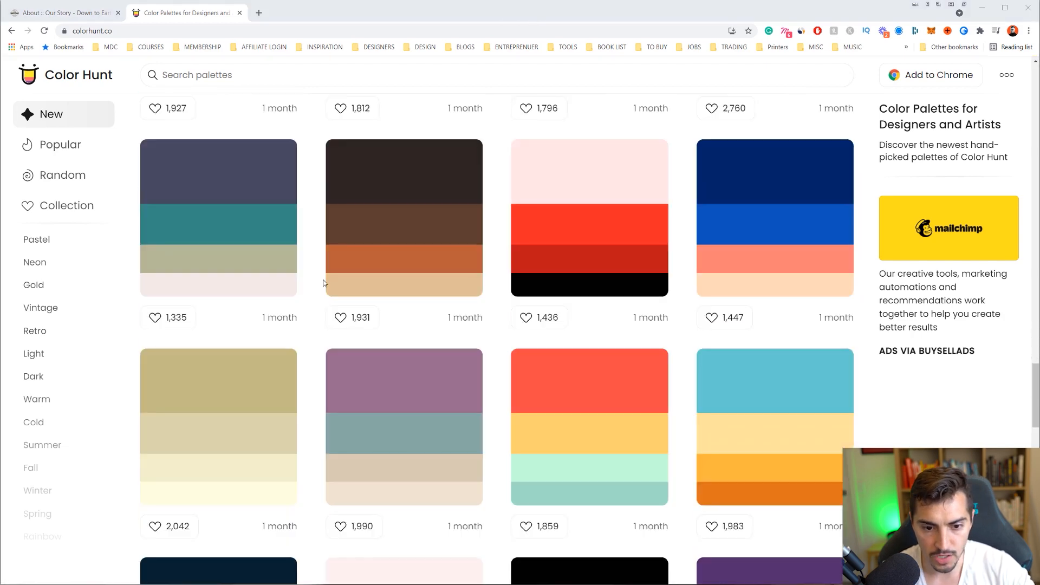
{"action": "scroll", "coordinate": [336, 314], "scroll_direction": "down", "scroll_amount": 20}
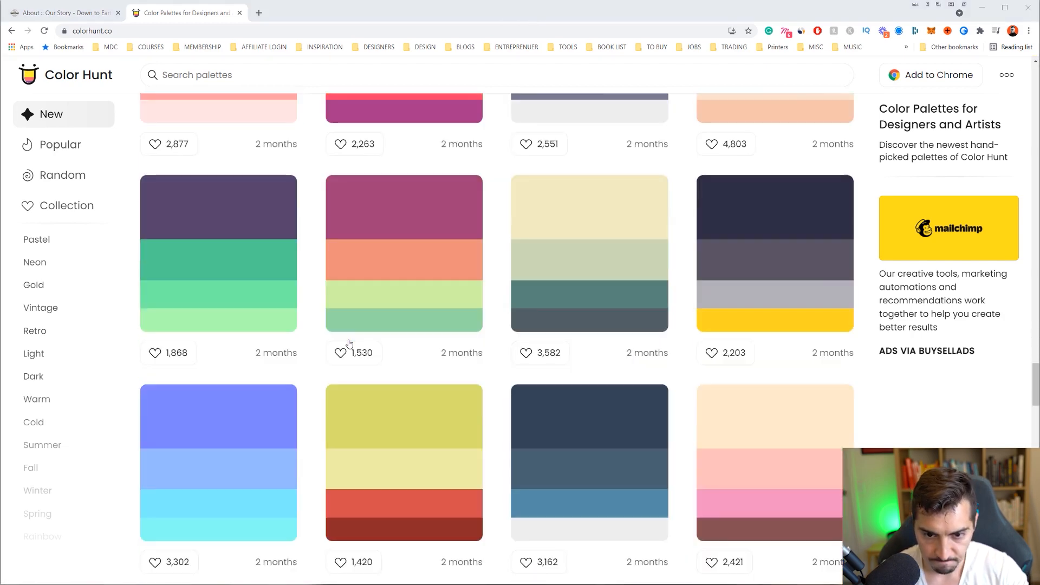
{"action": "scroll", "coordinate": [349, 344], "scroll_direction": "down", "scroll_amount": 1}
{"action": "left_click", "coordinate": [185, 583]}
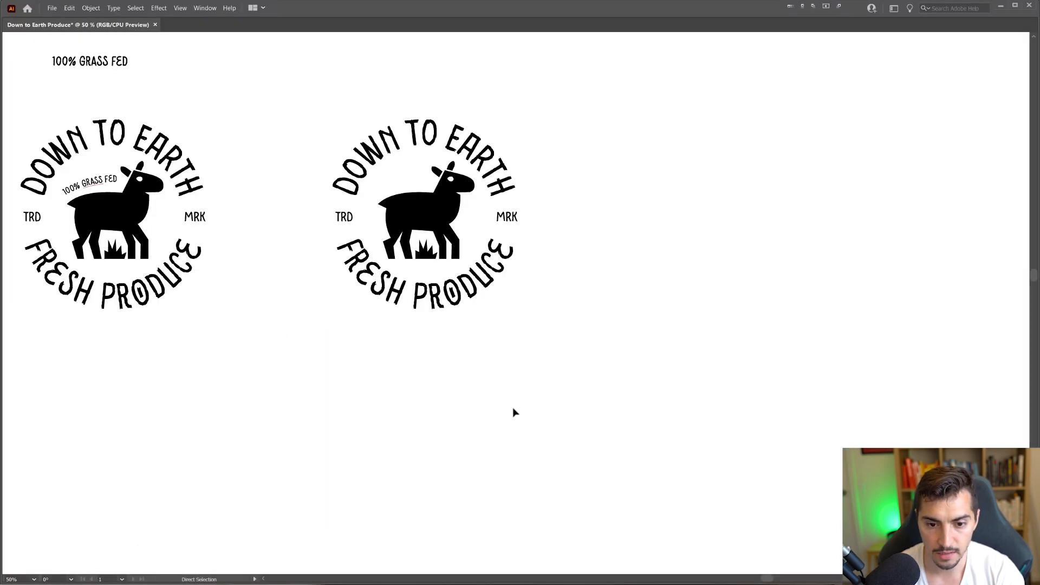
- Paste the captured mint, light green and grey-green palette and place it beside the badge without a tagline
{"action": "key", "text": "ctrl+v"}
{"action": "key", "text": "v"}
{"action": "left_click_drag", "start_coordinate": [523, 322], "coordinate": [656, 235]}
- Switch to Chrome and look over the Color Hunt palettes and the Down to Earth Produce Our Story page
{"action": "key", "text": "alt+Tab"}
{"action": "scroll", "coordinate": [399, 319], "scroll_direction": "down", "scroll_amount": 15}
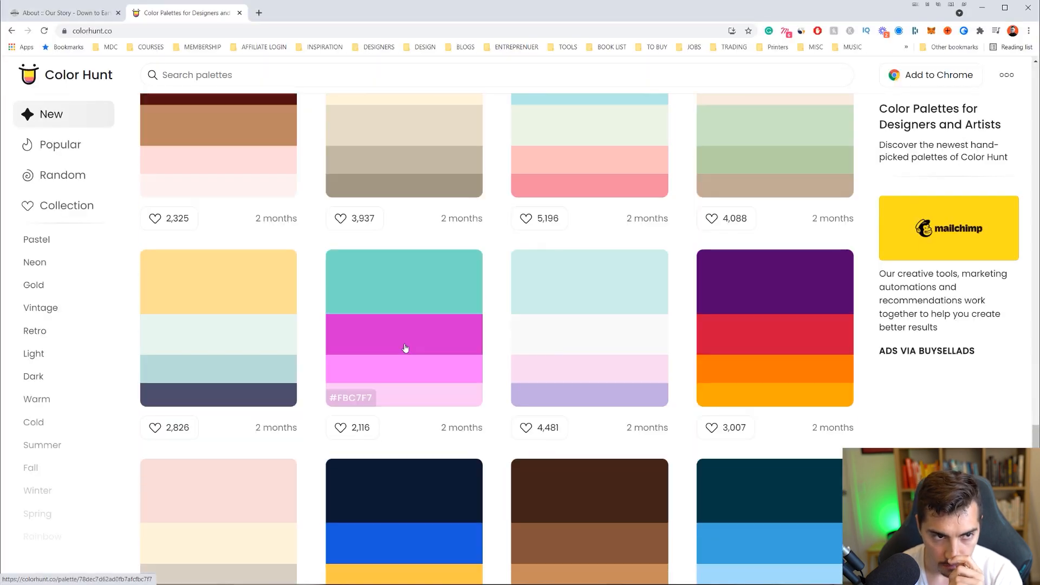
{"action": "left_click", "coordinate": [24, 20]}
{"action": "scroll", "coordinate": [457, 181], "scroll_direction": "down", "scroll_amount": 5}
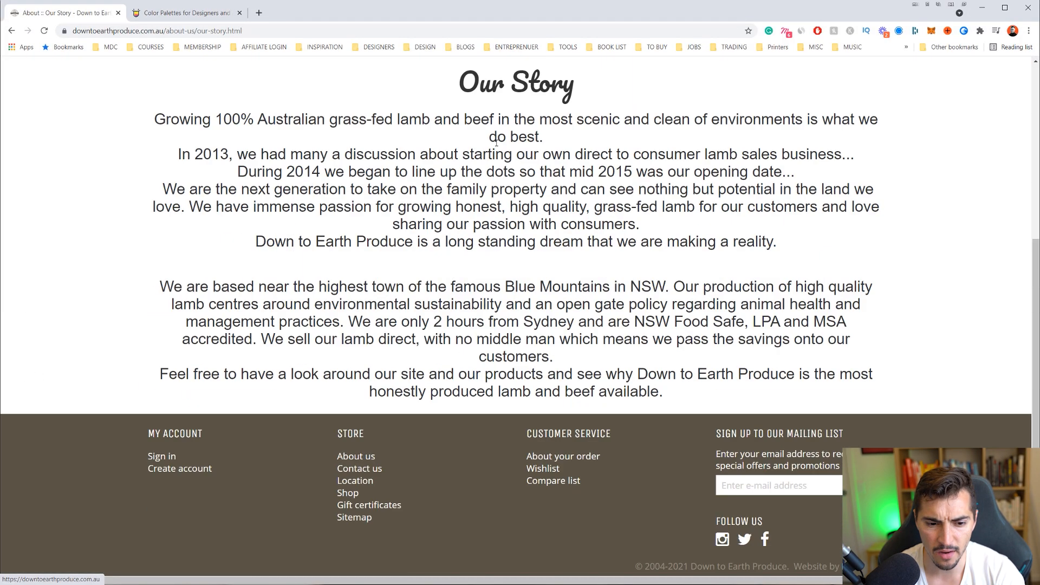
{"action": "scroll", "coordinate": [457, 441], "scroll_direction": "up", "scroll_amount": 5}
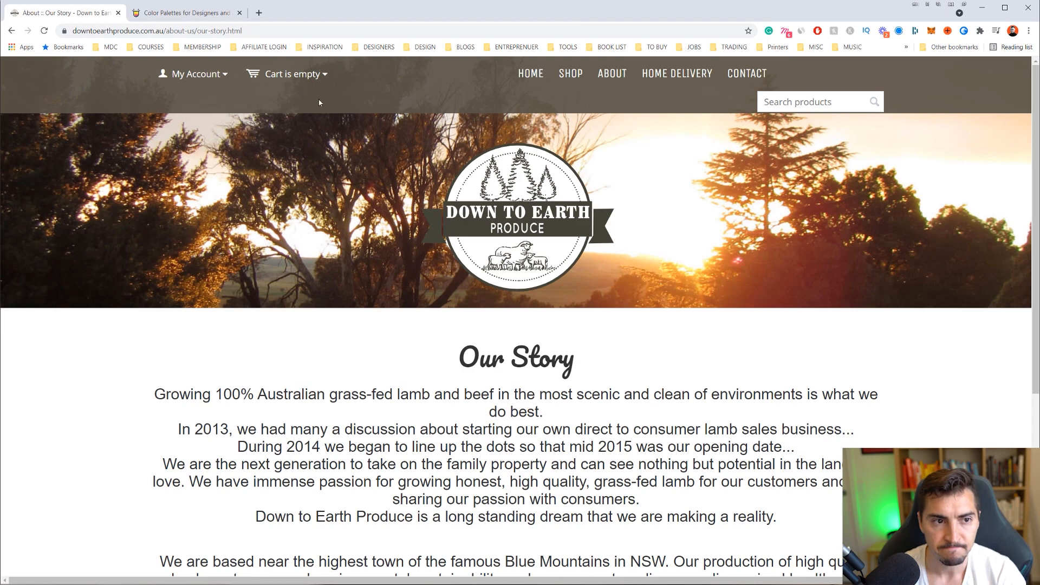
- Return to Color Hunt and browse further down its newest palettes for earthy green and teal combinations
{"action": "key", "text": "ctrl+Tab"}
{"action": "scroll", "coordinate": [395, 325], "scroll_direction": "down", "scroll_amount": 6}
{"action": "scroll", "coordinate": [401, 342], "scroll_direction": "up", "scroll_amount": 3}
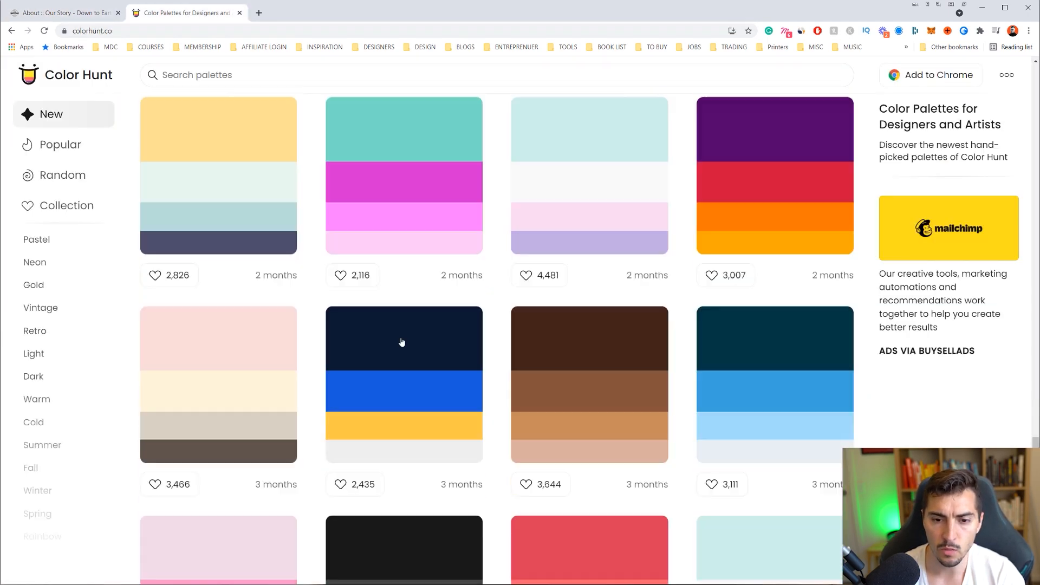
{"action": "scroll", "coordinate": [402, 342], "scroll_direction": "up", "scroll_amount": 12}
{"action": "scroll", "coordinate": [464, 361], "scroll_direction": "down", "scroll_amount": 2}
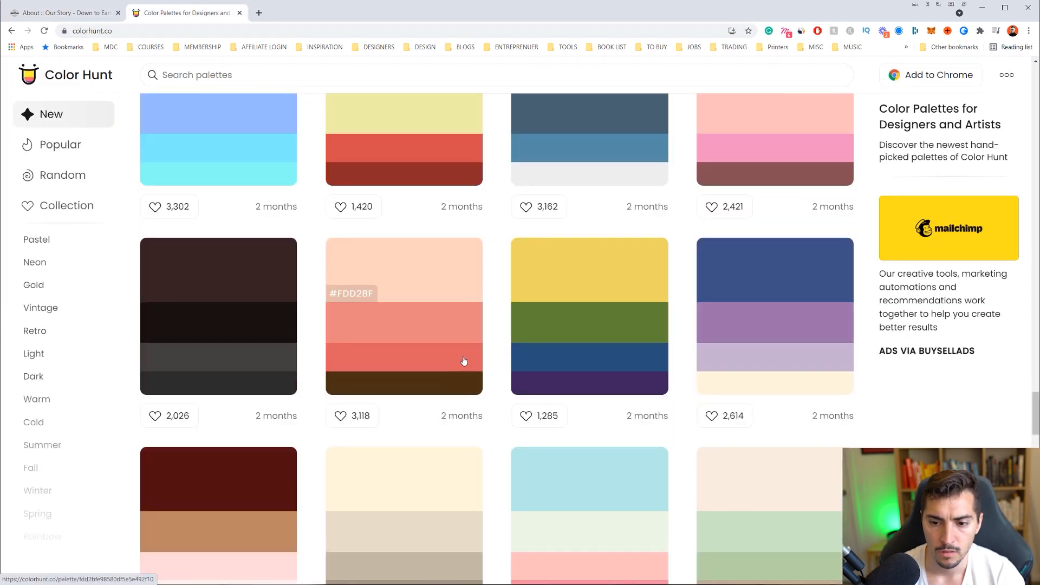
{"action": "scroll", "coordinate": [463, 361], "scroll_direction": "down", "scroll_amount": 20}
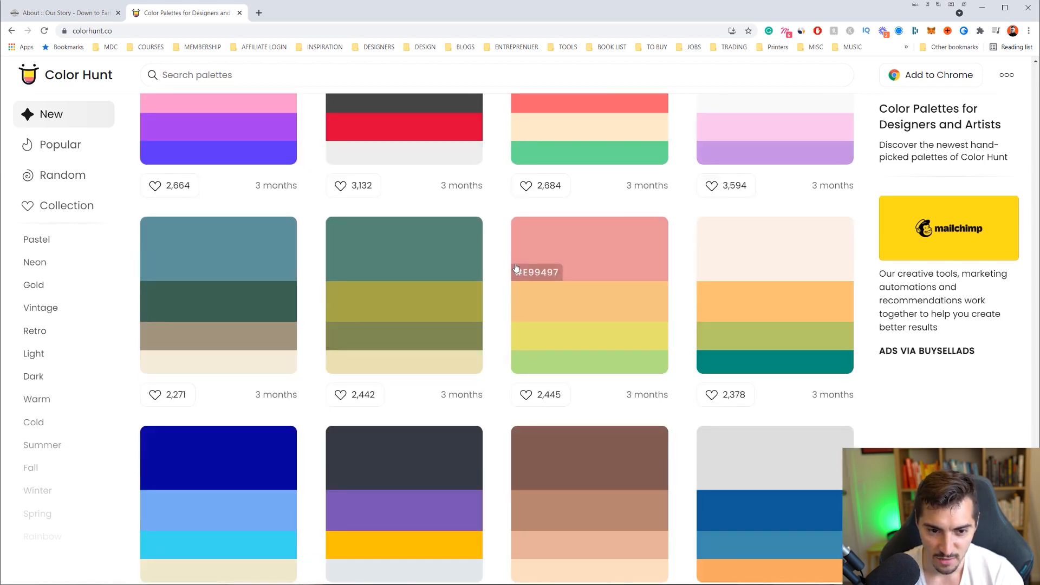
{"action": "scroll", "coordinate": [517, 269], "scroll_direction": "down", "scroll_amount": 7}
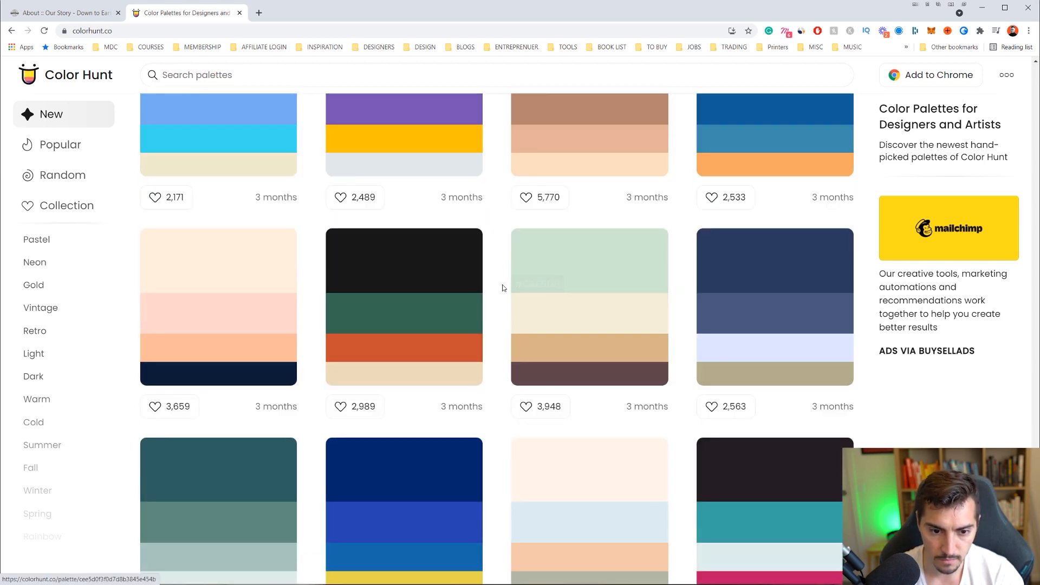
- Take screen captures of the four-tone teal palette and the black, green, orange and beige palette
{"action": "scroll", "coordinate": [434, 165], "scroll_direction": "down", "scroll_amount": 3}
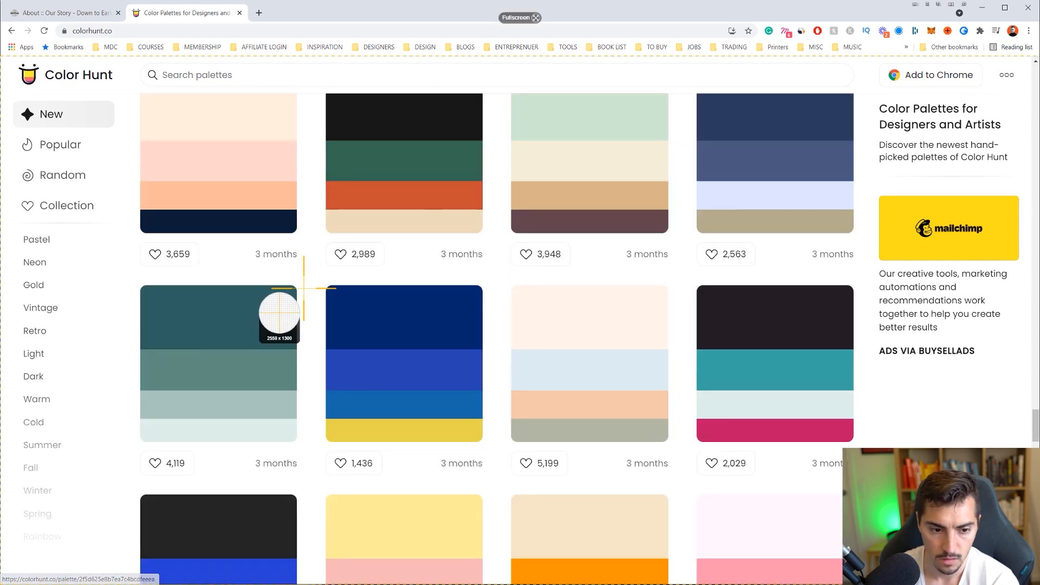
{"action": "scroll", "coordinate": [478, 261], "scroll_direction": "up", "scroll_amount": 2}
{"action": "key", "text": "Print"}
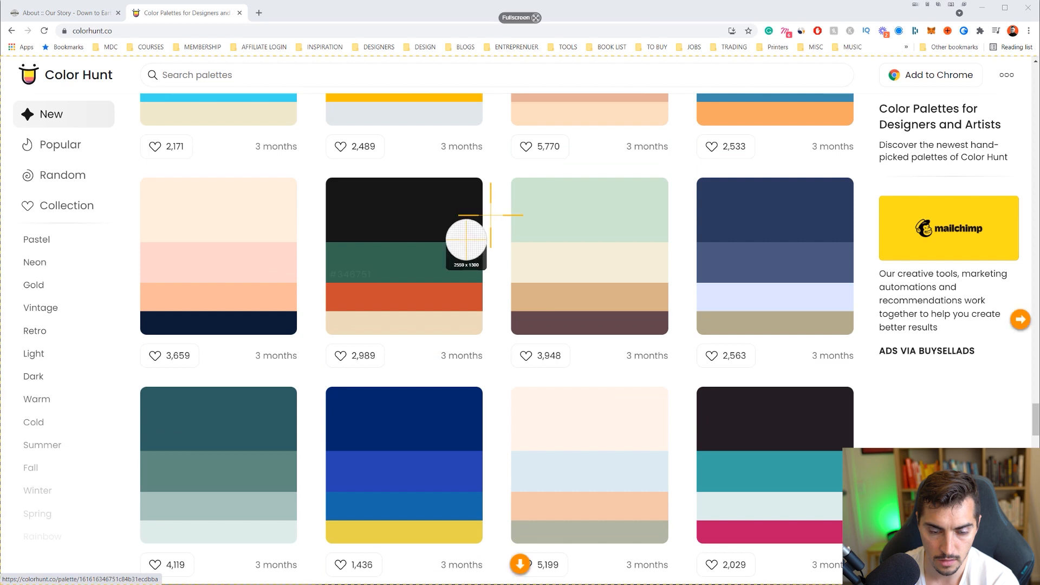
{"action": "left_click_drag", "start_coordinate": [682, 214], "coordinate": [602, 311]}
{"action": "key", "text": "Escape"}
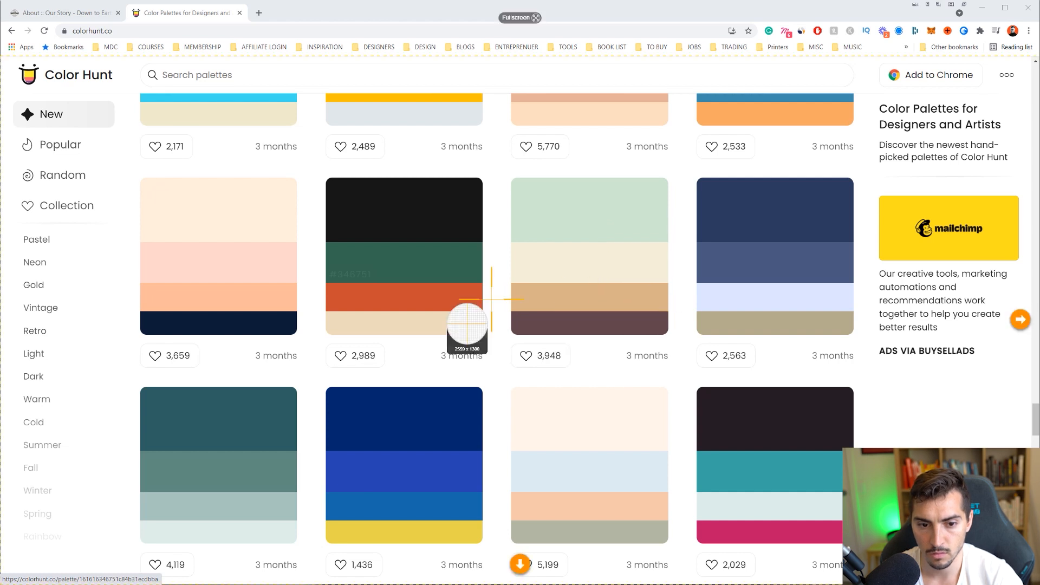
{"action": "left_click_drag", "start_coordinate": [485, 229], "coordinate": [448, 320]}
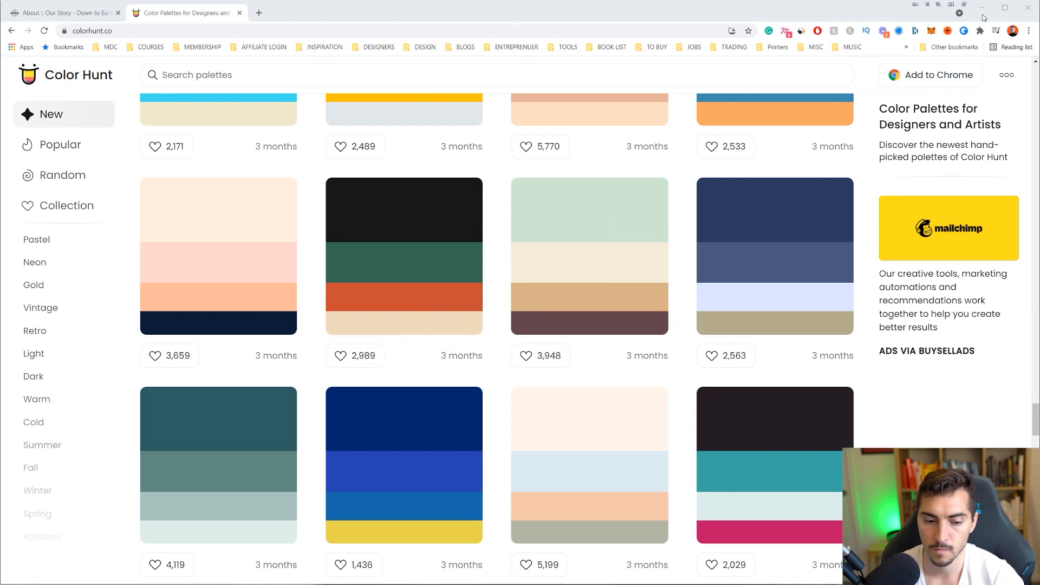
- Switch to Illustrator, paste the black, green, orange and beige palette capture and place it beside the mint palette
{"action": "left_click", "coordinate": [983, 11]}
{"action": "key", "text": "v"}
{"action": "key", "text": "ctrl+v"}
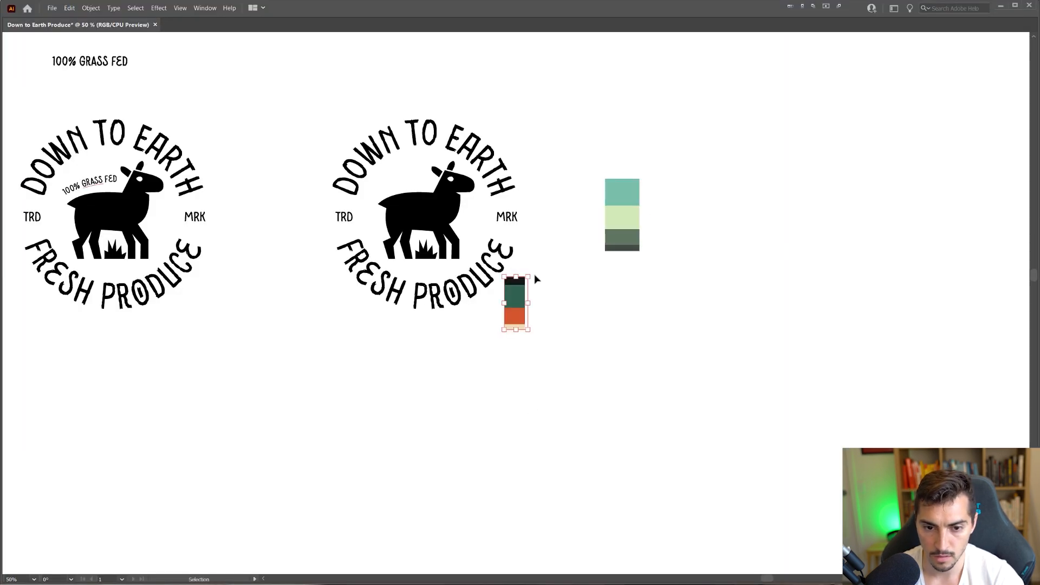
{"action": "left_click_drag", "start_coordinate": [537, 272], "coordinate": [711, 210]}
{"action": "left_click_drag", "start_coordinate": [803, 291], "coordinate": [673, 358]}
{"action": "scroll", "coordinate": [637, 319], "scroll_direction": "up", "scroll_amount": 1}
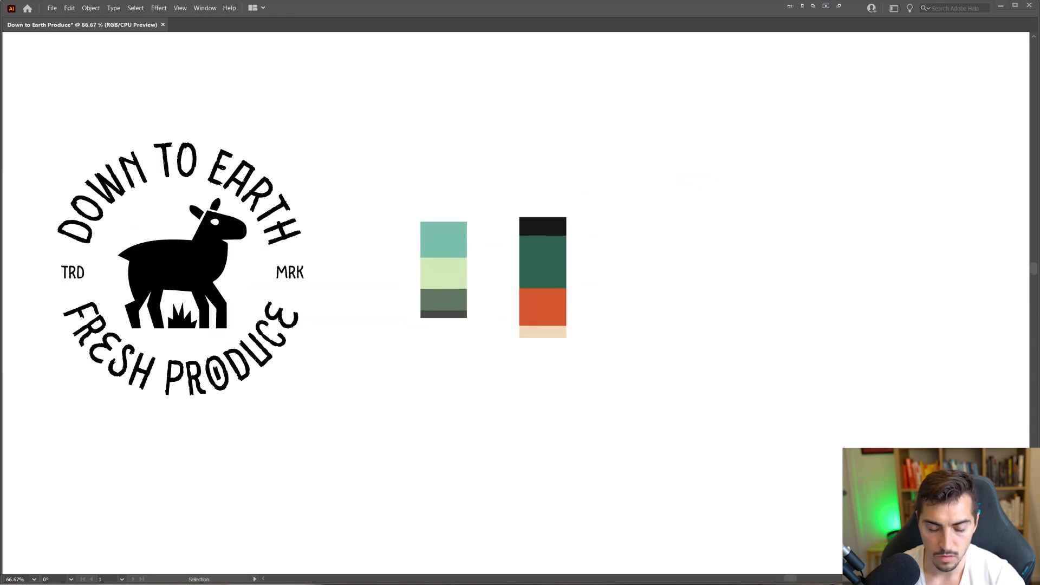
- Copy the teal palette capture from Snagit Editor and paste it beside the other two palettes in Illustrator
{"action": "left_click", "coordinate": [462, 584]}
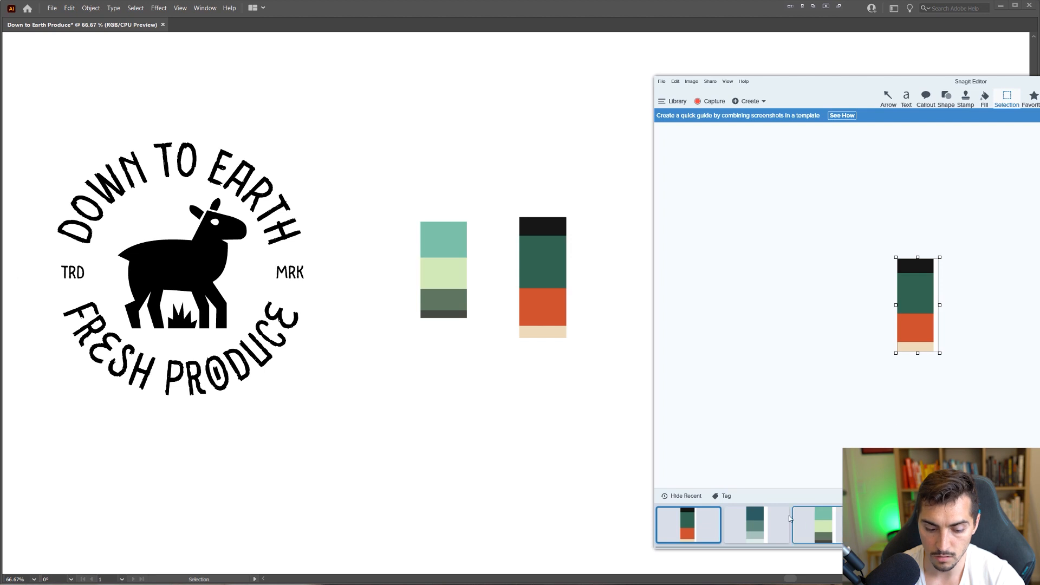
{"action": "left_click", "coordinate": [769, 521]}
{"action": "left_click", "coordinate": [440, 464]}
{"action": "left_click", "coordinate": [466, 584]}
{"action": "key", "text": "ctrl+c"}
{"action": "left_click", "coordinate": [466, 584]}
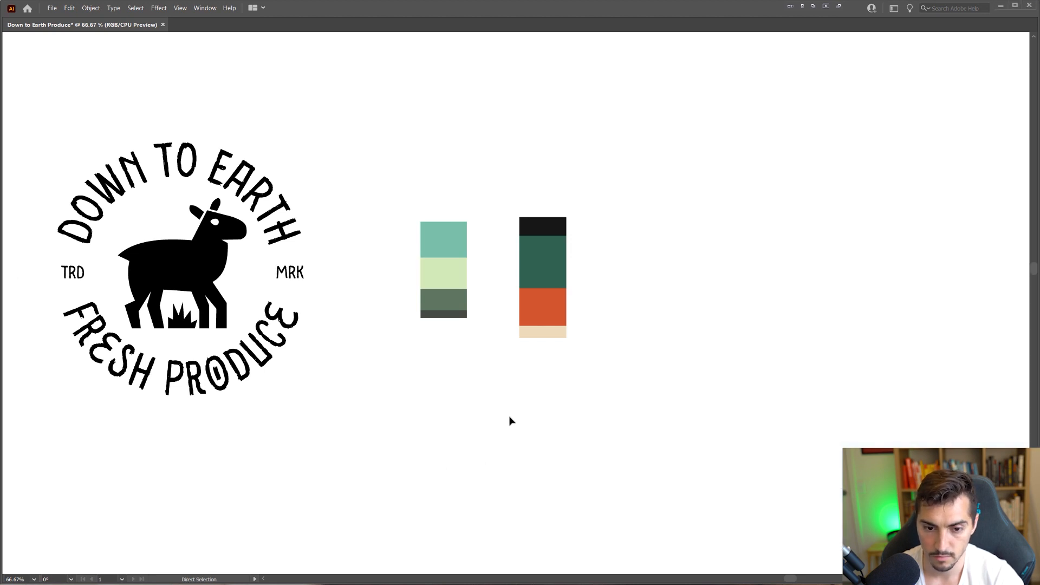
{"action": "key", "text": "ctrl+v"}
{"action": "left_click_drag", "start_coordinate": [530, 324], "coordinate": [628, 292]}
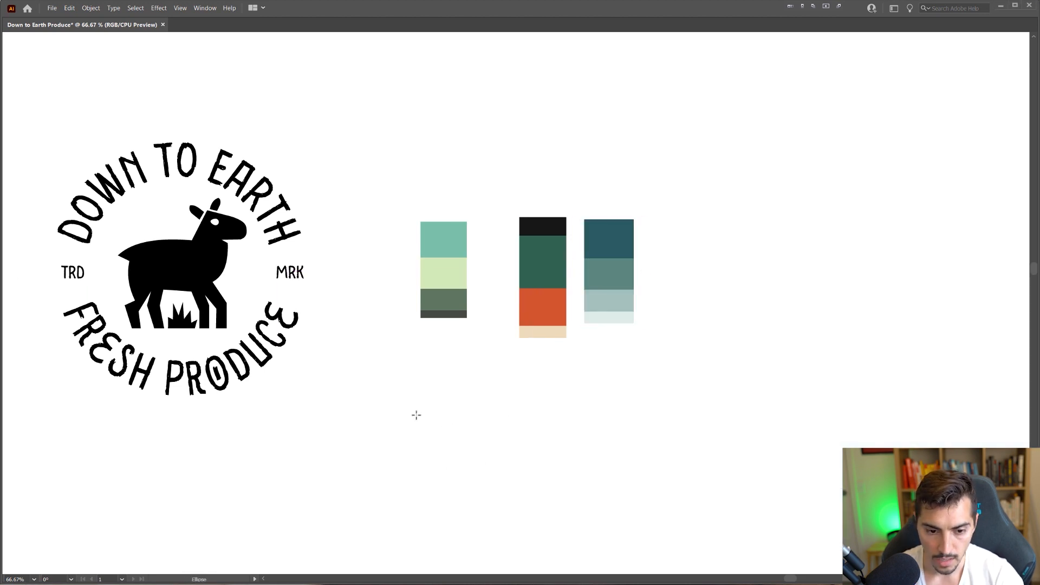
- Draw a small black circle below the palettes and duplicate it sideways into a row of four overlapping circles
{"action": "left_click_drag", "start_coordinate": [433, 418], "coordinate": [433, 418]}
{"action": "key", "text": "a"}
{"action": "left_click_drag", "start_coordinate": [423, 414], "coordinate": [446, 414]}
{"action": "key", "text": "ctrl+d"}
{"action": "key", "text": "ctrl+d"}
{"action": "key", "text": "ctrl+d"}
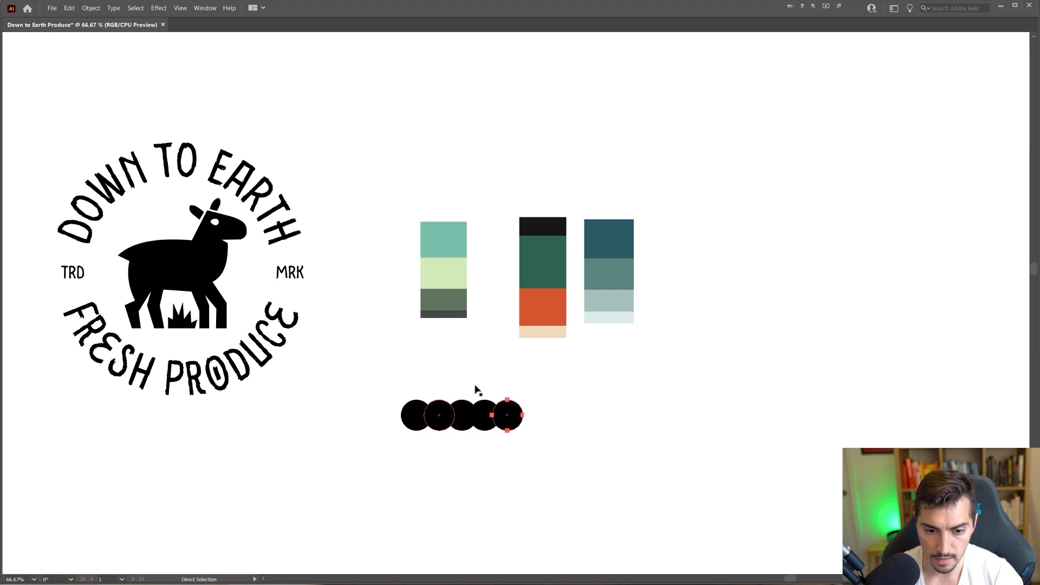
{"action": "key", "text": "Delete"}
{"action": "left_click_drag", "start_coordinate": [525, 413], "coordinate": [486, 416]}
- Move the circle row up under the mint palette and duplicate it downward to make three evenly spaced rows
{"action": "left_click_drag", "start_coordinate": [479, 417], "coordinate": [462, 384]}
{"action": "left_click_drag", "start_coordinate": [462, 383], "coordinate": [461, 436]}
{"action": "key", "text": "ctrl+d"}
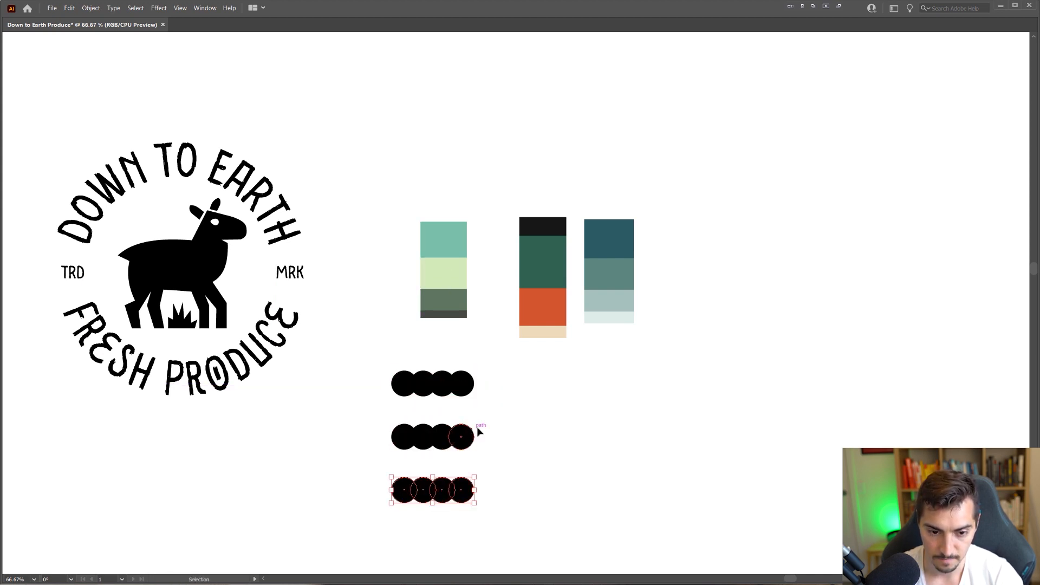
- Fill the first row's fourth circle with the mint and its third circle with the light green sampled from the first palette
{"action": "left_click", "coordinate": [470, 435]}
{"action": "scroll", "coordinate": [487, 400], "scroll_direction": "up", "scroll_amount": 1}
{"action": "left_click_drag", "start_coordinate": [422, 378], "coordinate": [472, 354]}
{"action": "left_click", "coordinate": [501, 347]}
{"action": "key", "text": "i"}
{"action": "left_click", "coordinate": [481, 145]}
{"action": "key", "text": "v"}
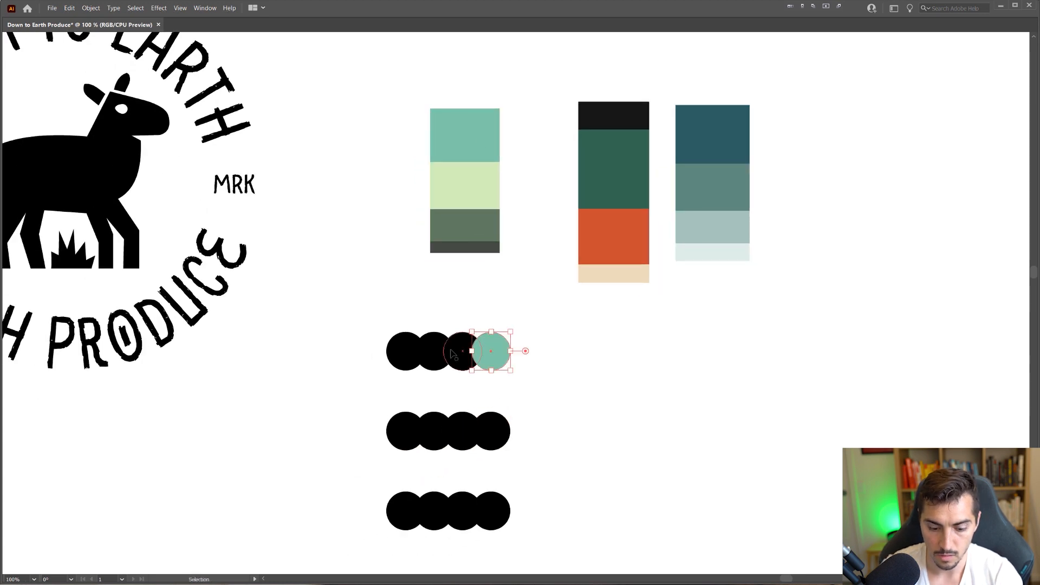
{"action": "key", "text": "i"}
{"action": "left_click", "coordinate": [465, 185]}
{"action": "key", "text": "v"}
- Fill the first row's remaining two circles with the grey-green and dark grey sampled from the first palette
{"action": "key", "text": "i"}
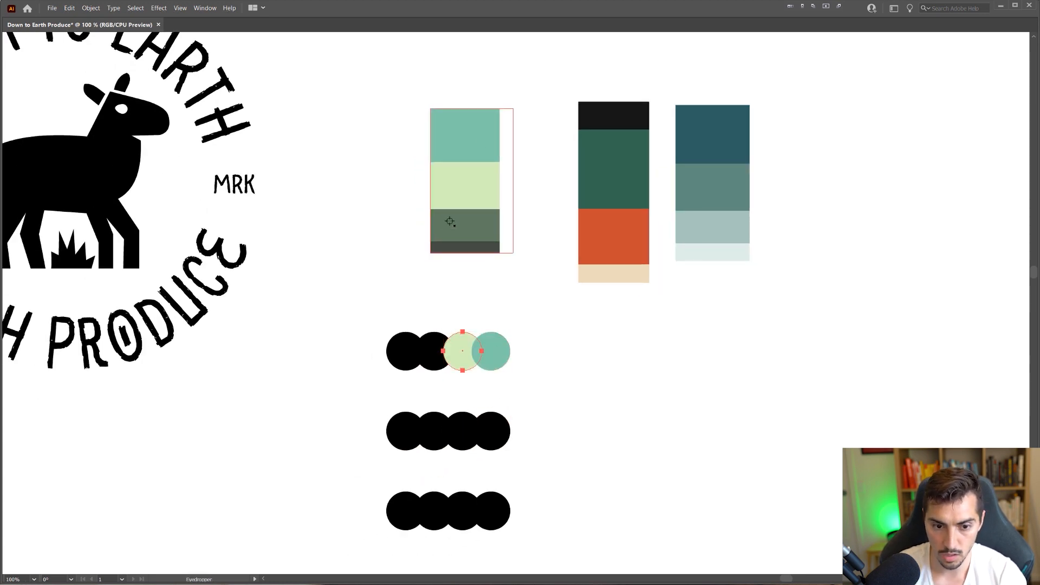
{"action": "left_click", "coordinate": [447, 223]}
{"action": "left_click", "coordinate": [453, 223]}
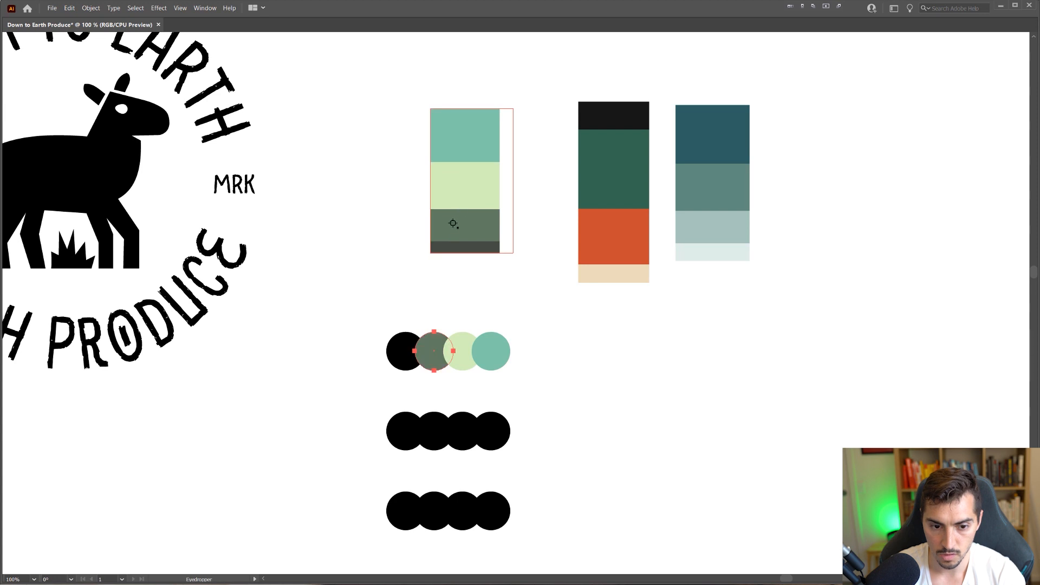
{"action": "left_click", "coordinate": [464, 246]}
- Fill the second row's circles with the green, black, beige and orange sampled from the second palette
{"action": "left_click", "coordinate": [406, 431], "text": "ctrl"}
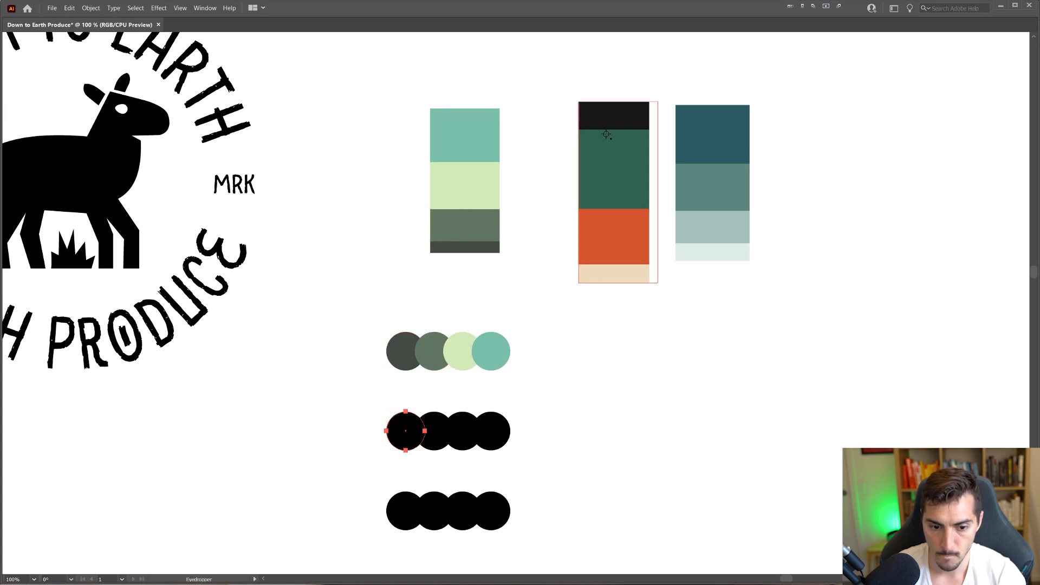
{"action": "left_click", "coordinate": [601, 196]}
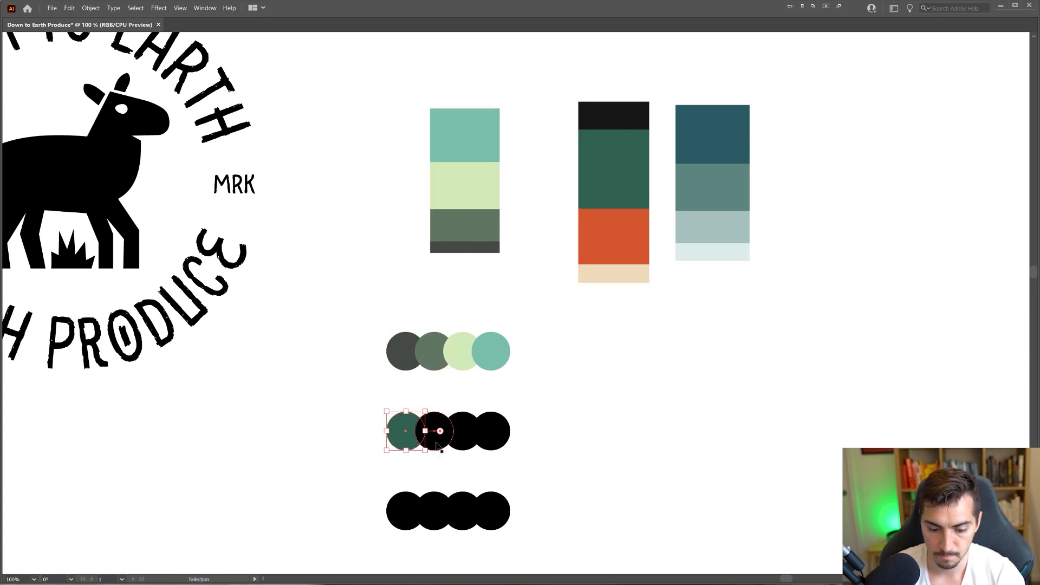
{"action": "key", "text": "i"}
{"action": "left_click", "coordinate": [600, 117]}
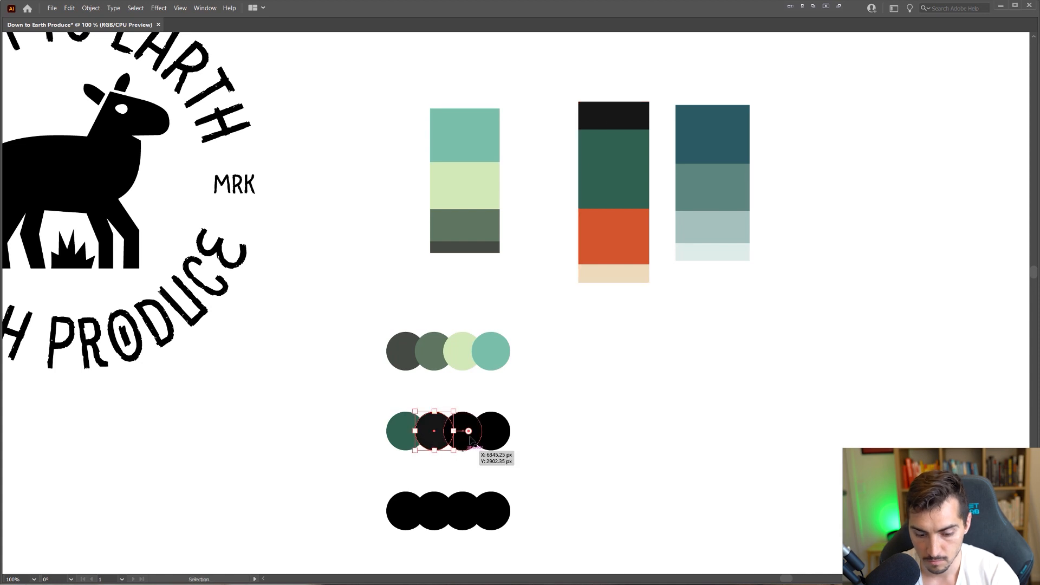
{"action": "left_click", "coordinate": [491, 430], "text": "ctrl"}
{"action": "left_click", "coordinate": [623, 237]}
{"action": "left_click", "coordinate": [460, 440], "text": "ctrl"}
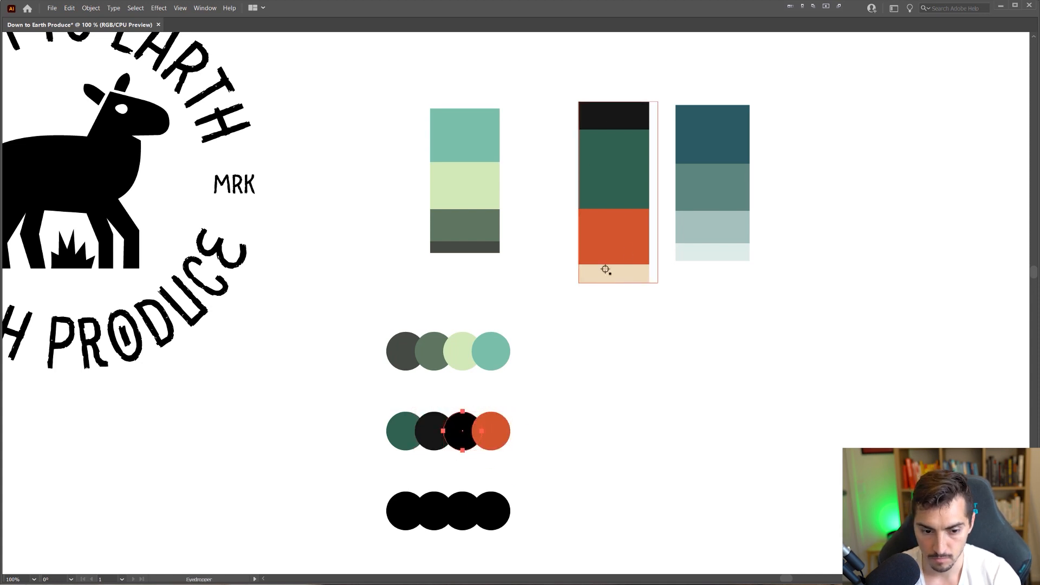
{"action": "left_click", "coordinate": [605, 274]}
- Move the third circle row under the teal palette and fill its first circle with the palette's darkest teal
{"action": "left_click", "coordinate": [409, 511], "text": "ctrl"}
{"action": "left_click_drag", "start_coordinate": [537, 484], "coordinate": [734, 287]}
{"action": "left_click_drag", "start_coordinate": [854, 177], "coordinate": [733, 268]}
{"action": "left_click", "coordinate": [733, 268]}
{"action": "left_click", "coordinate": [592, 377]}
{"action": "key", "text": "i"}
{"action": "left_click", "coordinate": [604, 197]}
- Fill the third row's other circles with the mid teal, light teal and palest tint of the teal palette
{"action": "left_click", "coordinate": [622, 378], "text": "ctrl"}
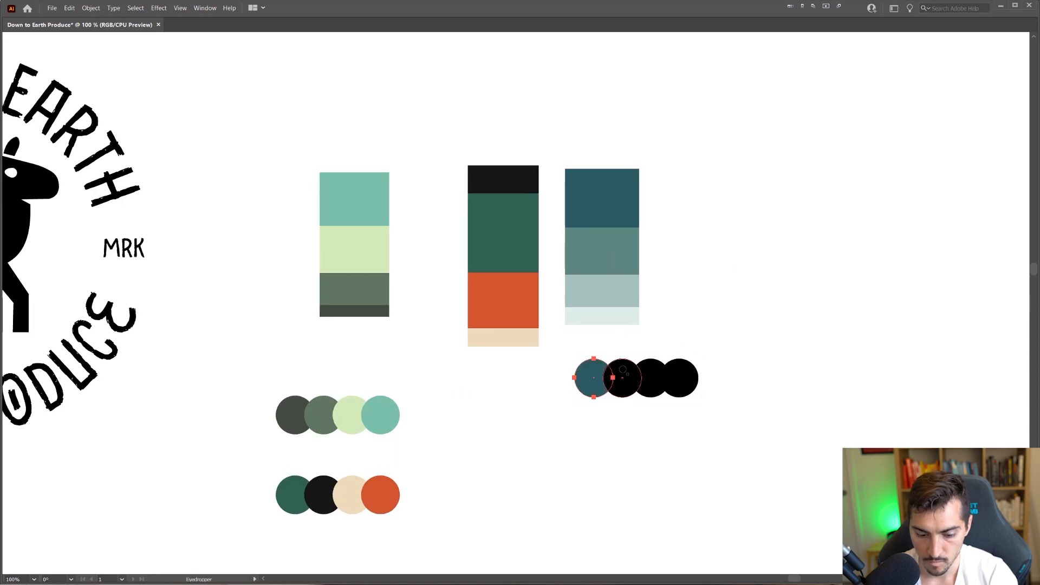
{"action": "left_click", "coordinate": [610, 201]}
{"action": "left_click", "coordinate": [614, 246]}
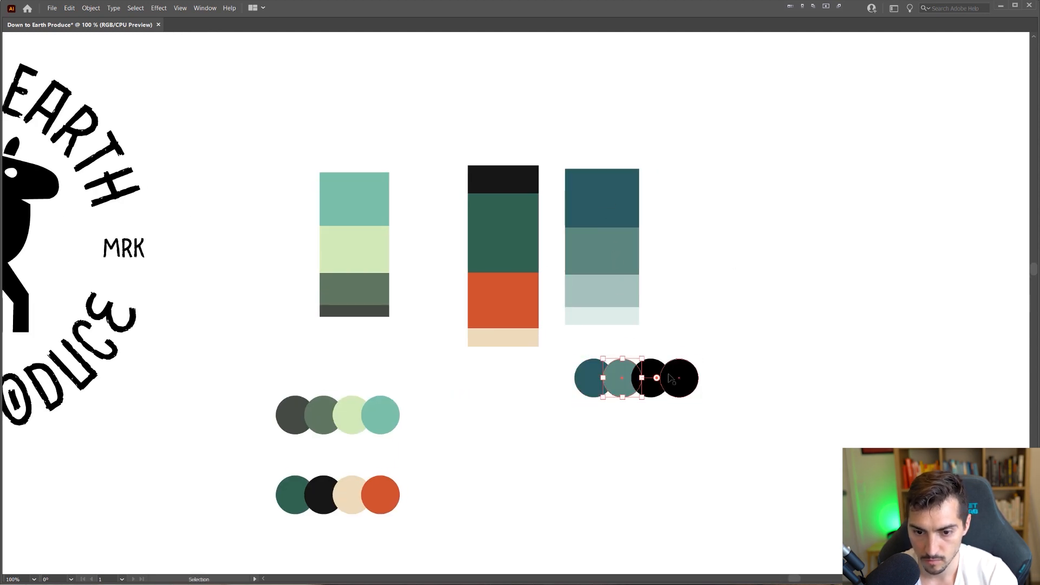
{"action": "left_click", "coordinate": [657, 378], "text": "ctrl"}
{"action": "left_click", "coordinate": [618, 295]}
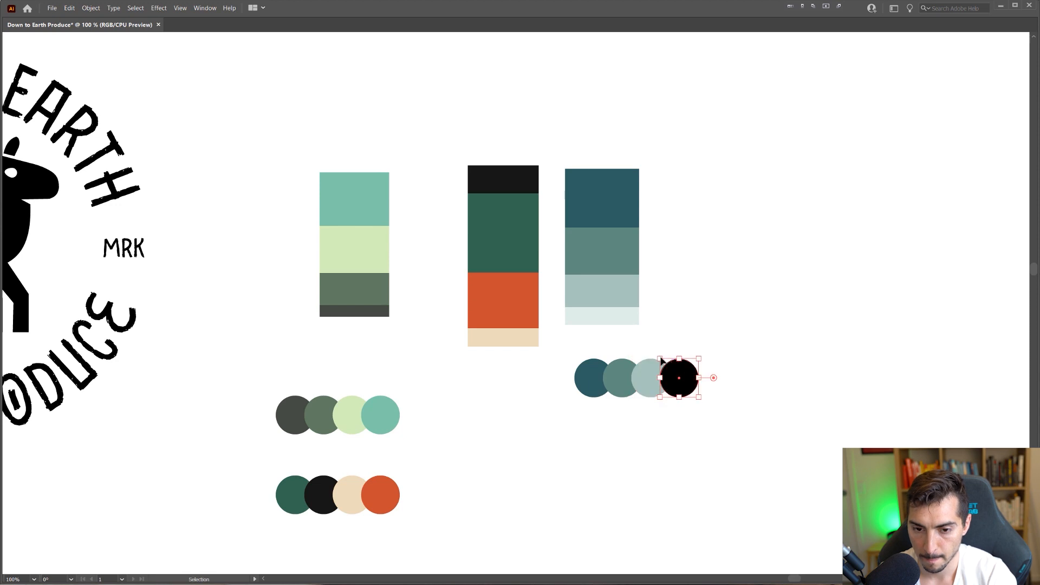
{"action": "left_click", "coordinate": [621, 324]}
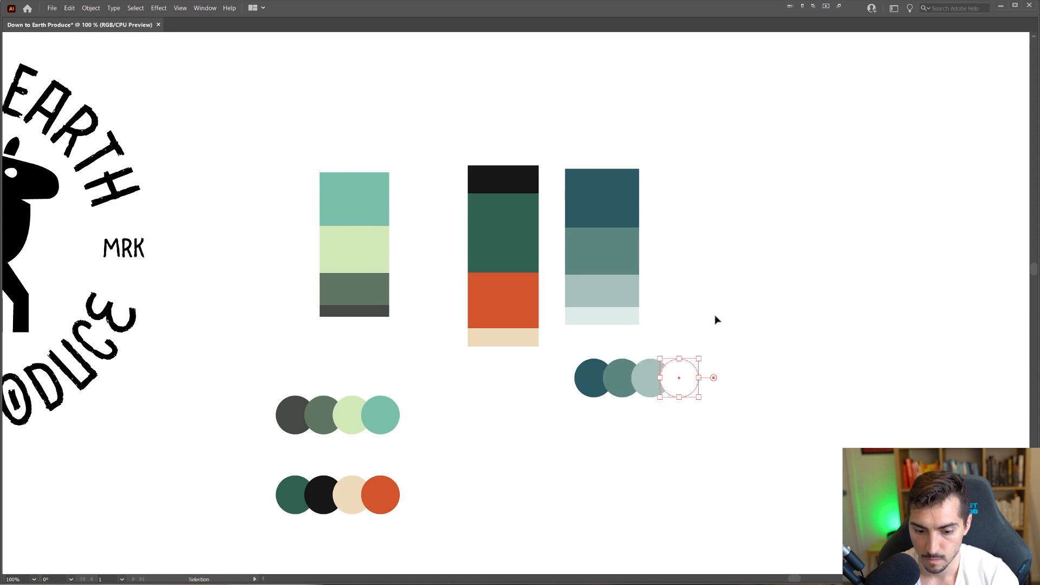
{"action": "left_click", "coordinate": [628, 316]}
- Delete the three palette images and move the first two circle rows above the teal row
{"action": "left_click_drag", "start_coordinate": [687, 243], "coordinate": [329, 282]}
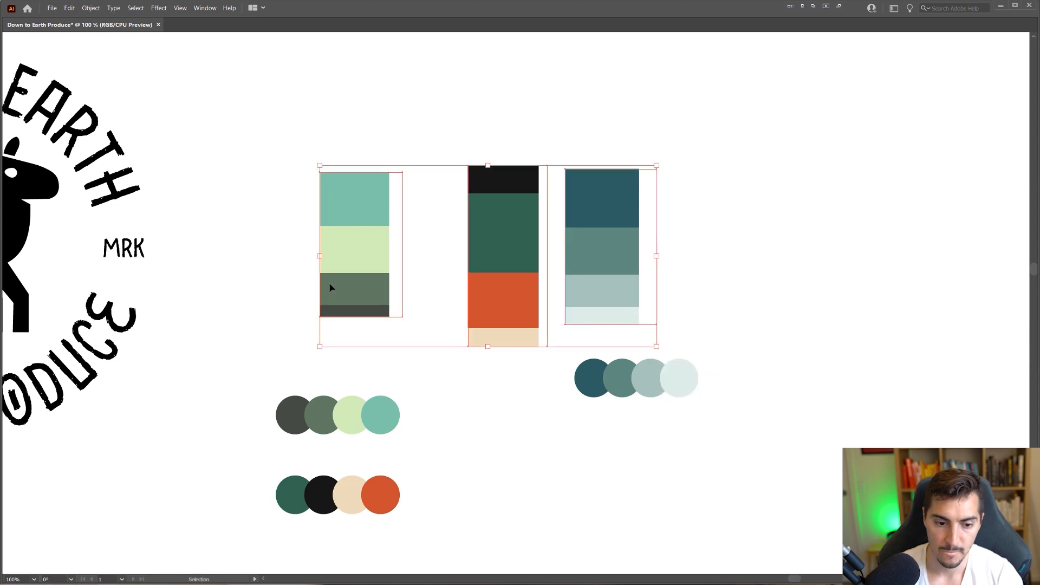
{"action": "key", "text": "Delete"}
{"action": "left_click_drag", "start_coordinate": [274, 512], "coordinate": [411, 272]}
{"action": "left_click_drag", "start_coordinate": [316, 428], "coordinate": [609, 189]}
- Bring back the hidden panels and delete all unused swatches from the document's Swatches panel
{"action": "key", "text": "Tab"}
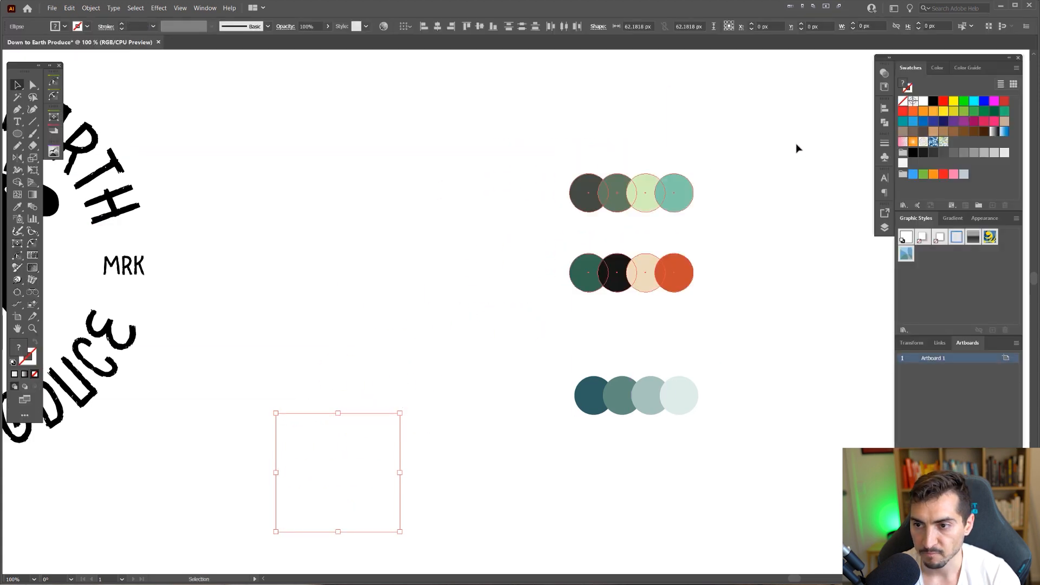
{"action": "left_click", "coordinate": [1016, 67]}
{"action": "left_click", "coordinate": [1034, 177]}
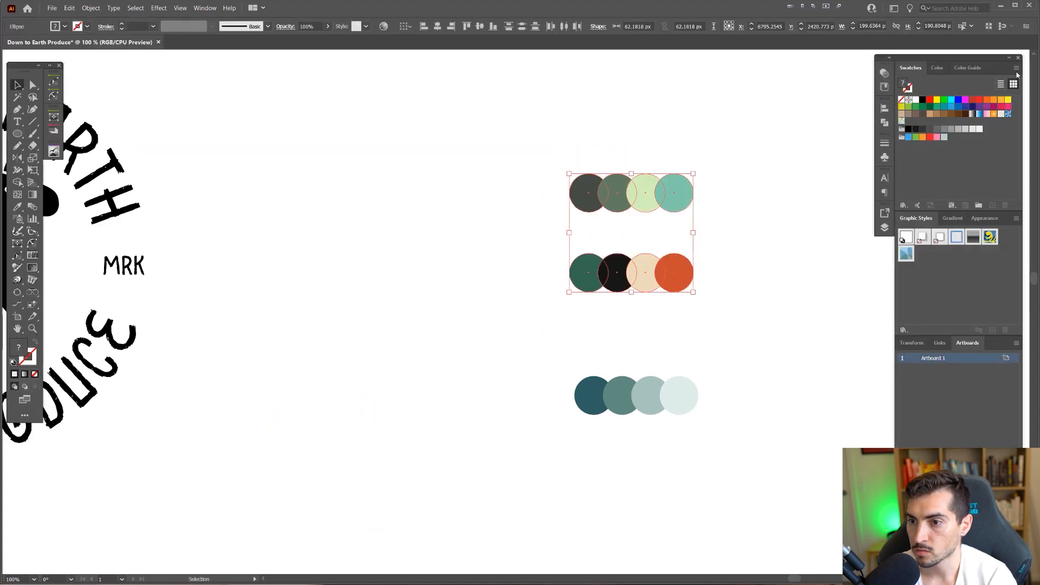
{"action": "left_click", "coordinate": [1017, 68]}
{"action": "left_click", "coordinate": [1038, 128]}
{"action": "left_click", "coordinate": [1005, 206]}
{"action": "key", "text": "Return"}
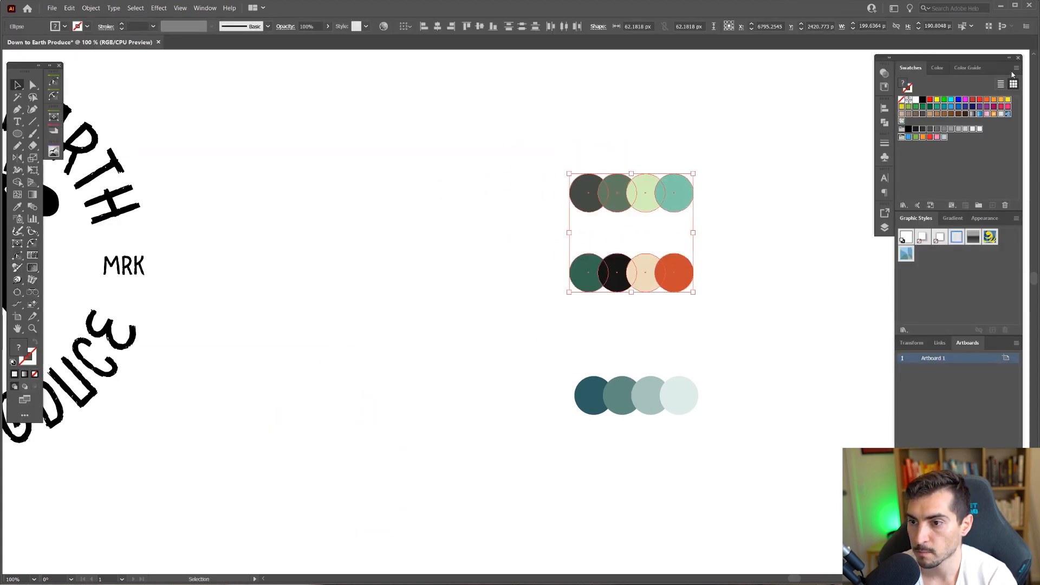
{"action": "left_click", "coordinate": [1016, 68]}
{"action": "left_click", "coordinate": [1035, 186]}
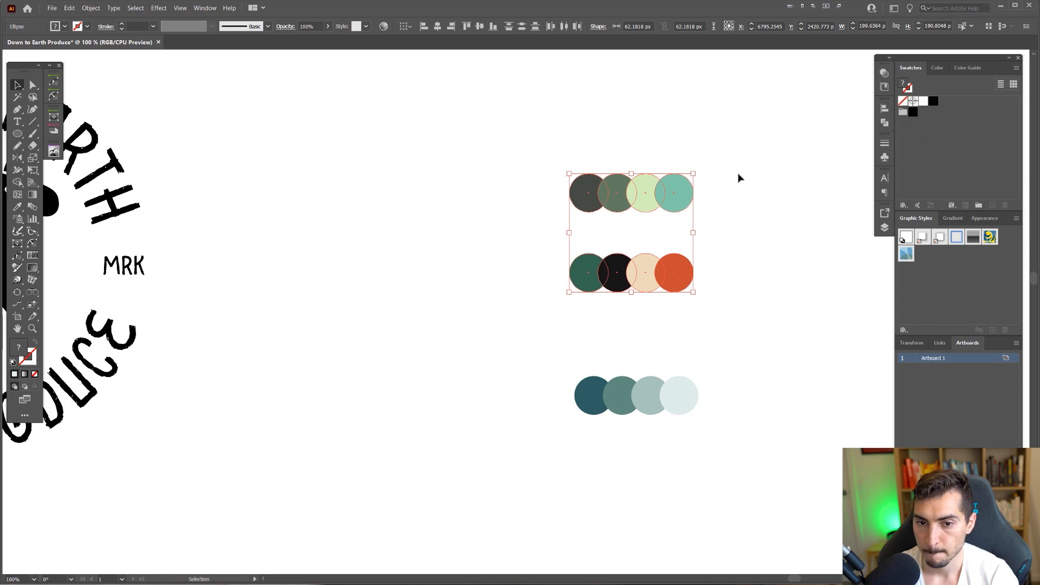
- Add the colours of the grey-to-mint circle row to the swatches as a new colour group
{"action": "left_click_drag", "start_coordinate": [739, 173], "coordinate": [567, 213]}
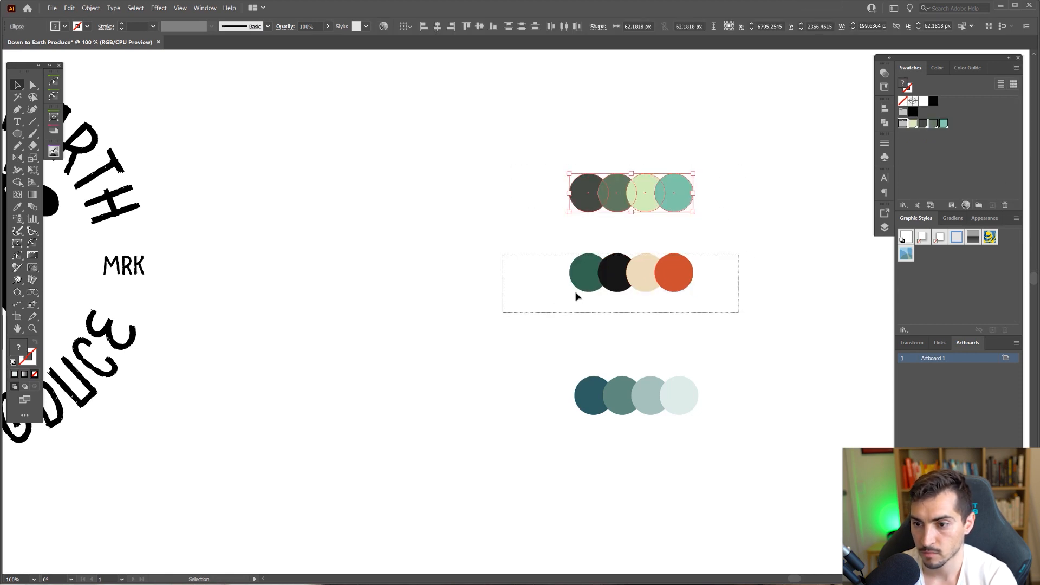
- Add the colours of the green-to-orange circle row and the teal circle row to the swatches as two new colour groups
{"action": "left_click_drag", "start_coordinate": [576, 296], "coordinate": [574, 299]}
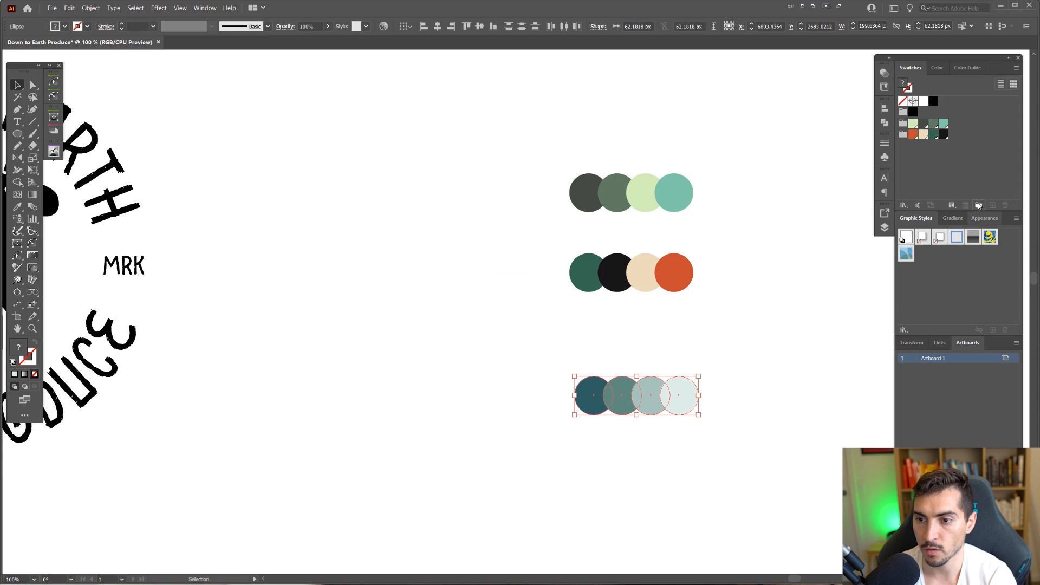
{"action": "left_click", "coordinate": [979, 205]}
{"action": "key", "text": "Return"}
{"action": "scroll", "coordinate": [258, 211], "scroll_direction": "down", "scroll_amount": 1}
{"action": "left_click", "coordinate": [959, 341]}
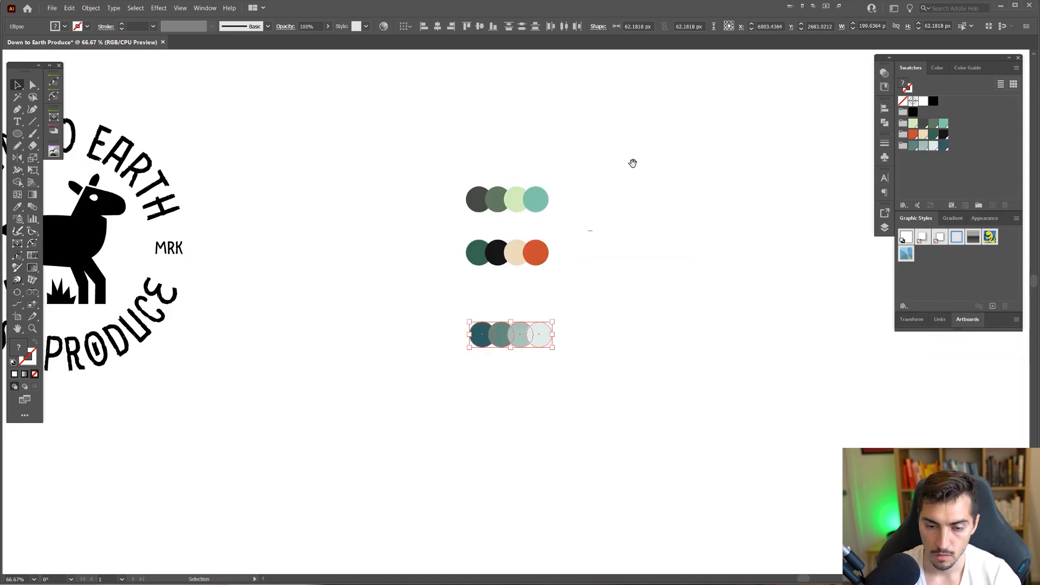
- Hide the panels, place a copy of the grey-to-mint circle row beside the badge, and move the original three rows farther away
{"action": "left_click", "coordinate": [631, 173]}
{"action": "key", "text": "Tab"}
{"action": "left_click_drag", "start_coordinate": [501, 141], "coordinate": [564, 236]}
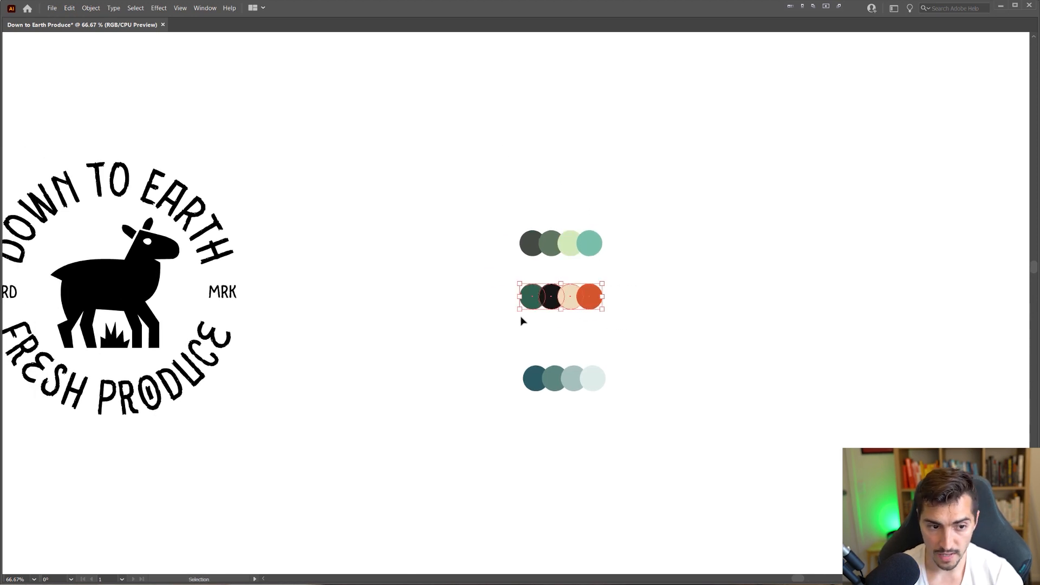
{"action": "left_click_drag", "start_coordinate": [549, 186], "coordinate": [687, 180]}
{"action": "left_click_drag", "start_coordinate": [672, 246], "coordinate": [670, 245]}
{"action": "left_click", "coordinate": [771, 206]}
{"action": "left_click_drag", "start_coordinate": [670, 243], "coordinate": [651, 261]}
{"action": "left_click_drag", "start_coordinate": [669, 236], "coordinate": [496, 197]}
{"action": "left_click_drag", "start_coordinate": [807, 258], "coordinate": [652, 393]}
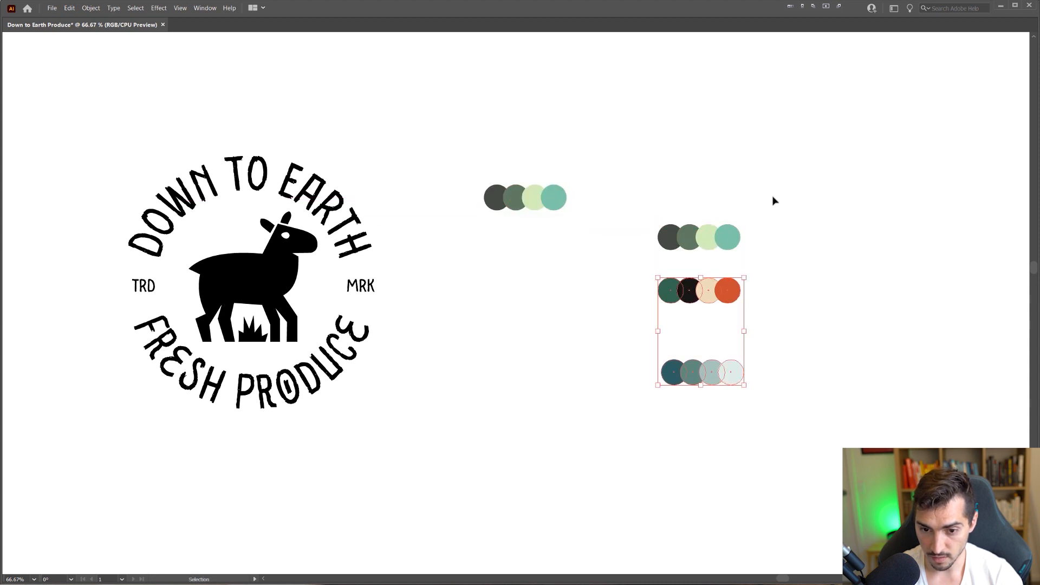
{"action": "left_click_drag", "start_coordinate": [773, 197], "coordinate": [647, 423]}
{"action": "left_click_drag", "start_coordinate": [682, 290], "coordinate": [713, 242]}
- Fill the badge's lamb, including its ears and grass, with the mid green of the copied palette
{"action": "left_click", "coordinate": [594, 175]}
{"action": "scroll", "coordinate": [594, 175], "scroll_direction": "up", "scroll_amount": 1}
{"action": "mouse_move", "coordinate": [586, 157]}
{"action": "left_mouse_down"}
{"action": "mouse_move", "coordinate": [325, 251]}
{"action": "mouse_move", "coordinate": [285, 252]}
{"action": "mouse_move", "coordinate": [603, 252]}
{"action": "left_mouse_up"}
{"action": "left_click_drag", "start_coordinate": [952, 169], "coordinate": [771, 238]}
{"action": "left_click", "coordinate": [655, 149]}
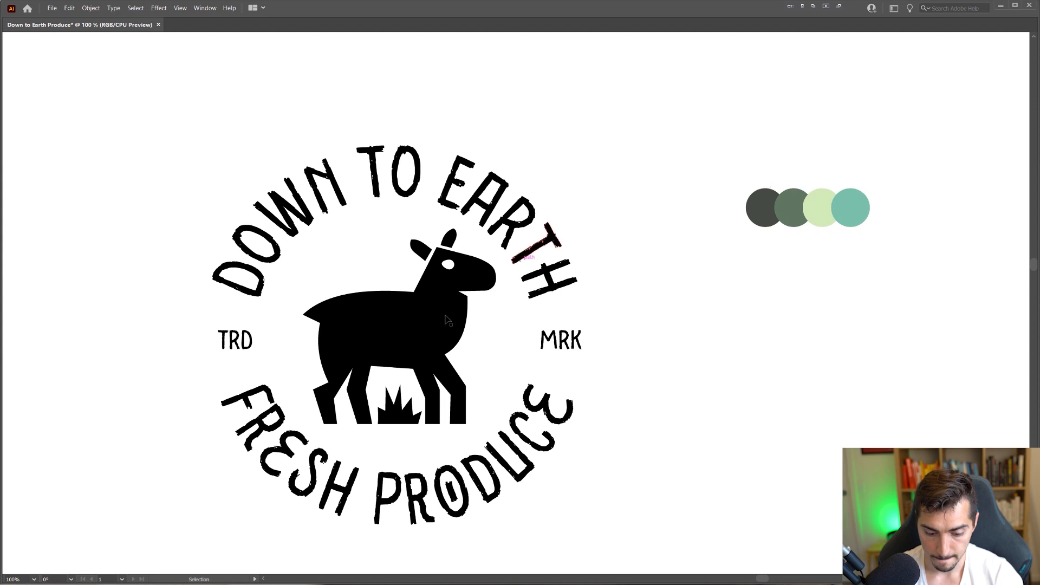
{"action": "left_click", "coordinate": [452, 318]}
{"action": "key", "text": "i"}
{"action": "left_click", "coordinate": [797, 213]}
{"action": "key", "text": "a"}
- Recolour the grass tuft and the lamb's ears with the palette's dark grey
{"action": "left_click", "coordinate": [658, 266]}
{"action": "left_click", "coordinate": [401, 415]}
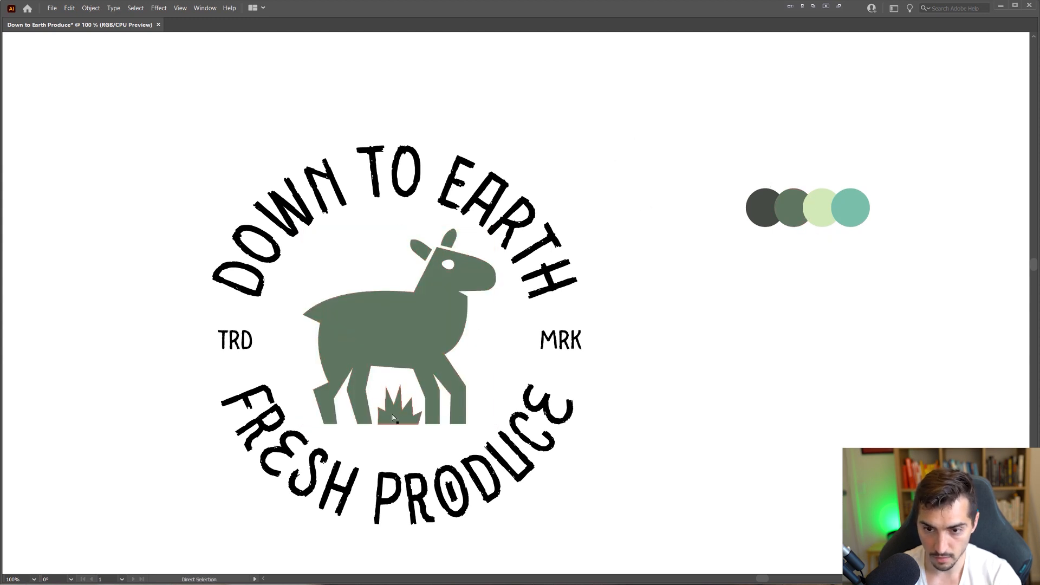
{"action": "key", "text": "i"}
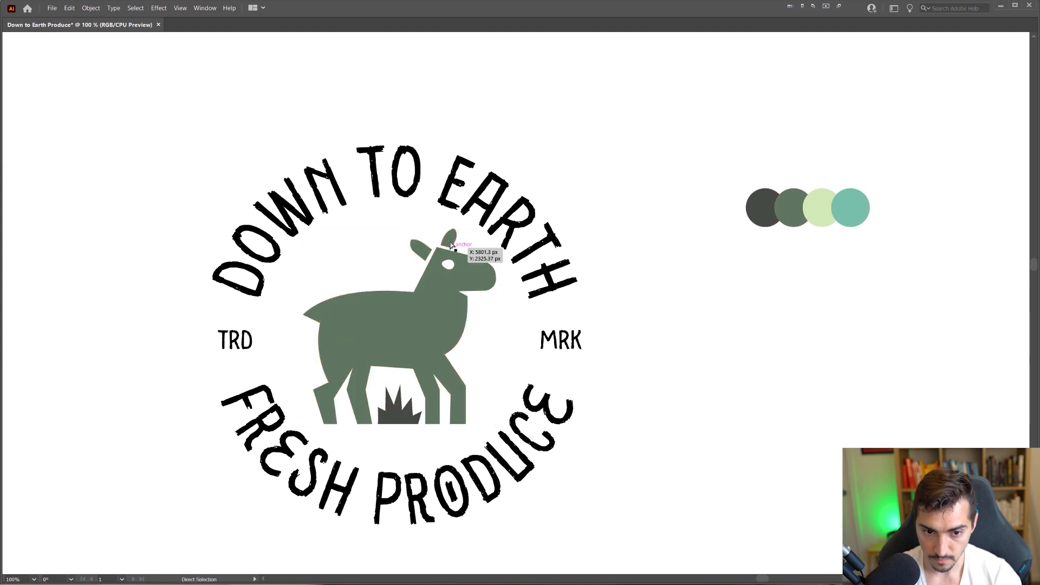
{"action": "left_click", "coordinate": [451, 245]}
{"action": "scroll", "coordinate": [451, 250], "scroll_direction": "up", "scroll_amount": 1}
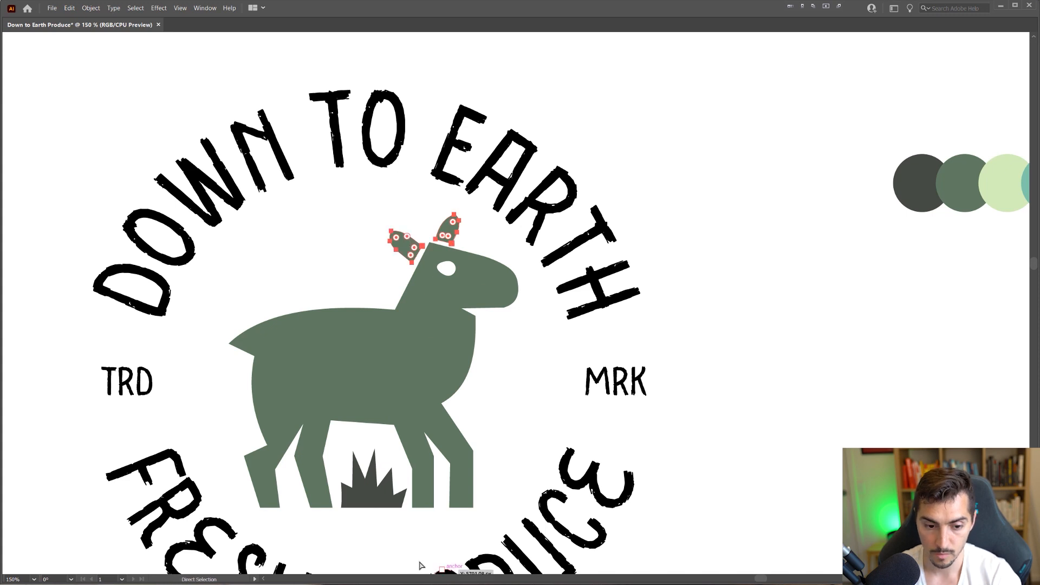
{"action": "key", "text": "i"}
{"action": "left_click", "coordinate": [376, 503]}
{"action": "key", "text": "v"}
{"action": "scroll", "coordinate": [680, 268], "scroll_direction": "down", "scroll_amount": 1}
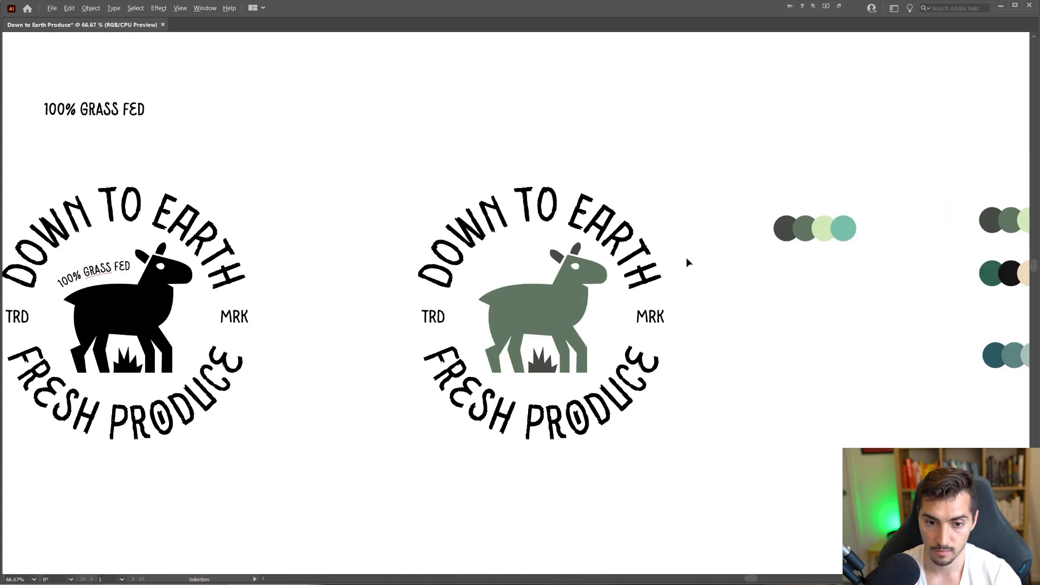
- Fill the DOWN TO EARTH and FRESH PRODUCE lettering with the palette's dark grey
{"action": "scroll", "coordinate": [687, 263], "scroll_direction": "up", "scroll_amount": 1}
{"action": "left_click", "coordinate": [551, 213]}
{"action": "key", "text": "i"}
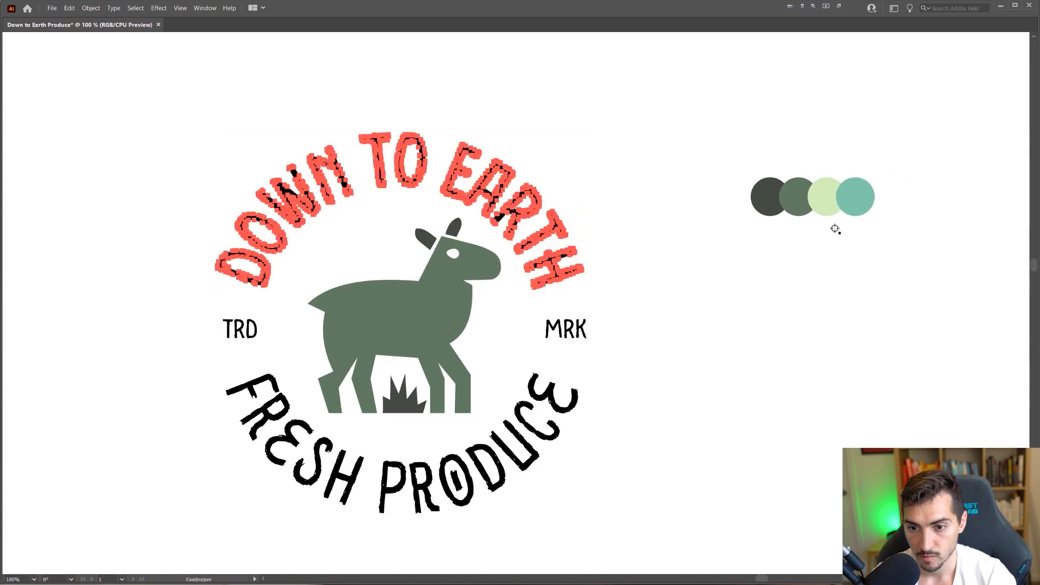
{"action": "left_click", "coordinate": [768, 196]}
{"action": "key", "text": "v"}
{"action": "left_click", "coordinate": [568, 400]}
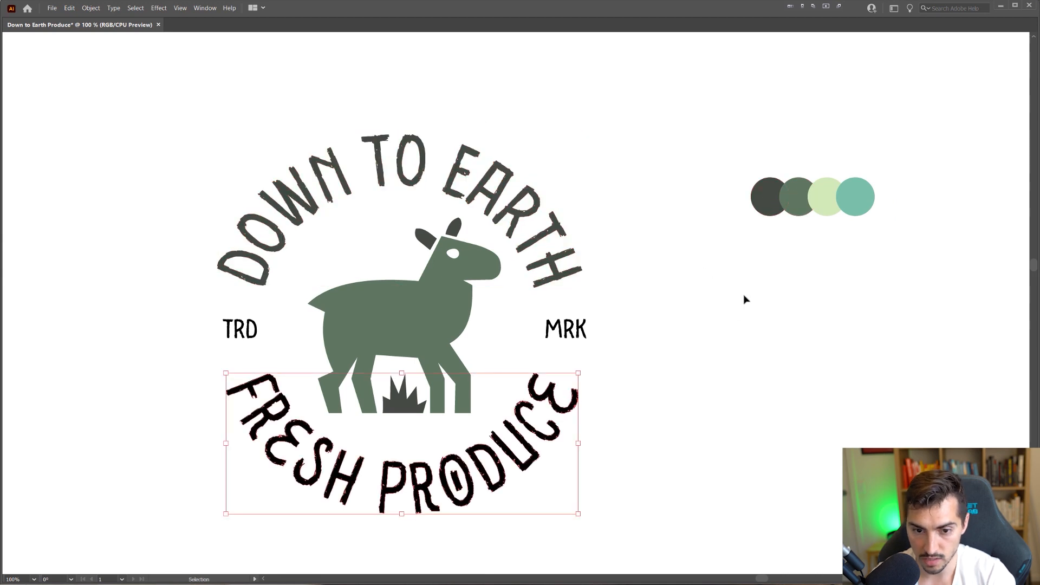
{"action": "key", "text": "i"}
{"action": "left_click", "coordinate": [769, 201]}
{"action": "key", "text": "v"}
- Fill the TRD and MRK lettering at the badge's sides with the palette's dark grey
{"action": "left_click", "coordinate": [564, 329]}
{"action": "left_click", "coordinate": [252, 327], "text": "shift"}
{"action": "key", "text": "i"}
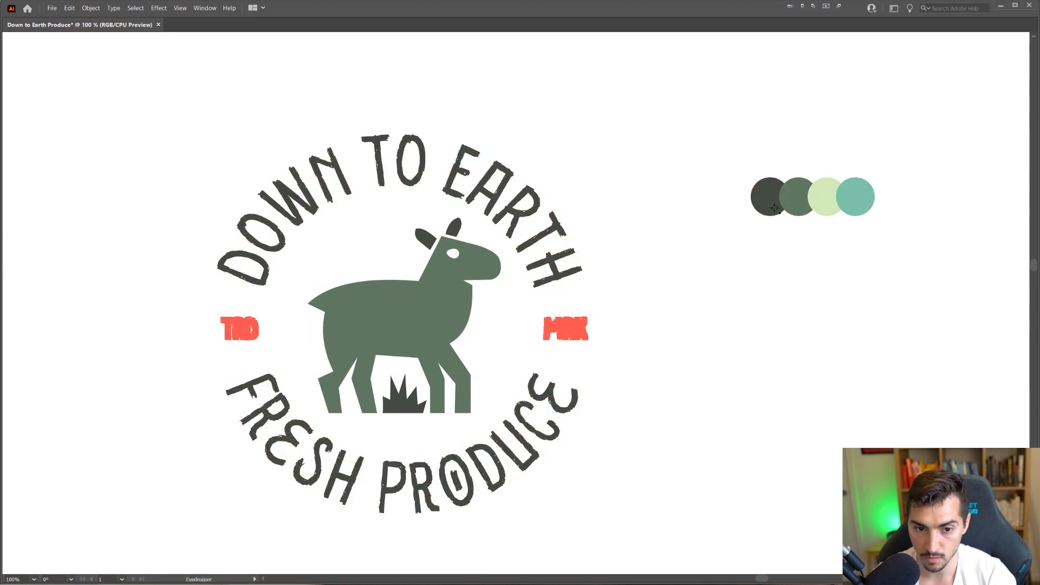
{"action": "left_click", "coordinate": [775, 208]}
{"action": "key", "text": "v"}
{"action": "left_click", "coordinate": [613, 140]}
- Try the palette's pale green on the whole lamb illustration and undo the fill
{"action": "left_click", "coordinate": [458, 220]}
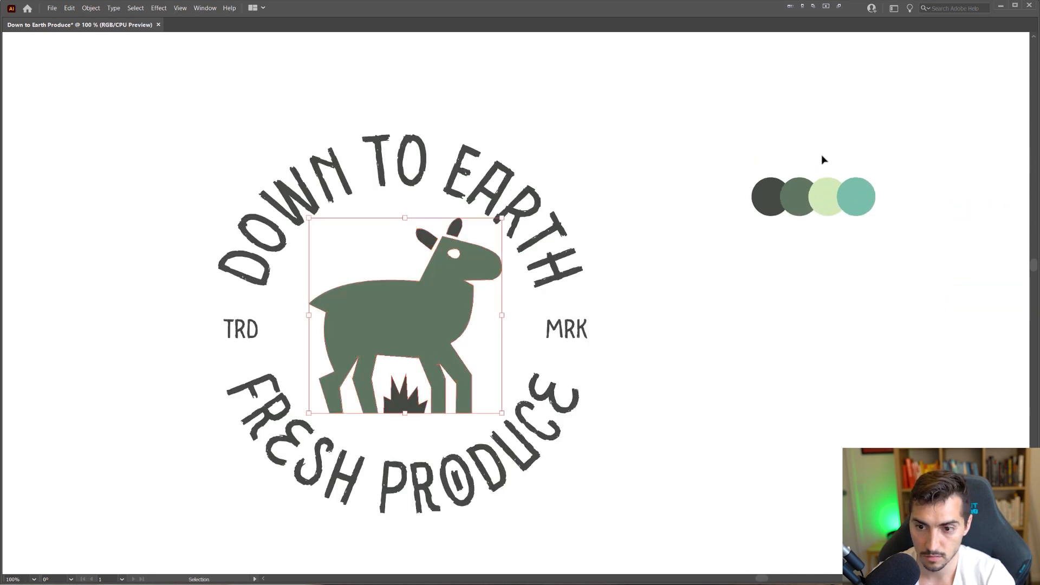
{"action": "key", "text": "i"}
{"action": "left_click", "coordinate": [828, 195]}
{"action": "key", "text": "v"}
{"action": "left_click", "coordinate": [765, 132]}
{"action": "key", "text": "ctrl+z"}
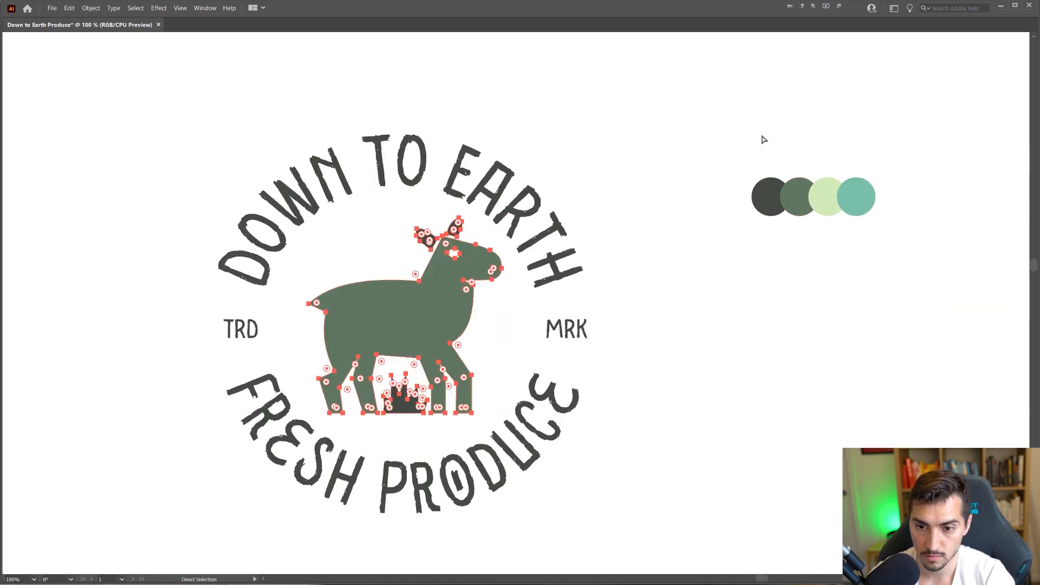
- Fill the entire lamb illustration, ears and grass included, with the palette's mid green
{"action": "key", "text": "i"}
{"action": "left_click", "coordinate": [793, 192]}
{"action": "key", "text": "v"}
{"action": "left_click", "coordinate": [703, 134]}
{"action": "scroll", "coordinate": [702, 139], "scroll_direction": "down", "scroll_amount": 2}
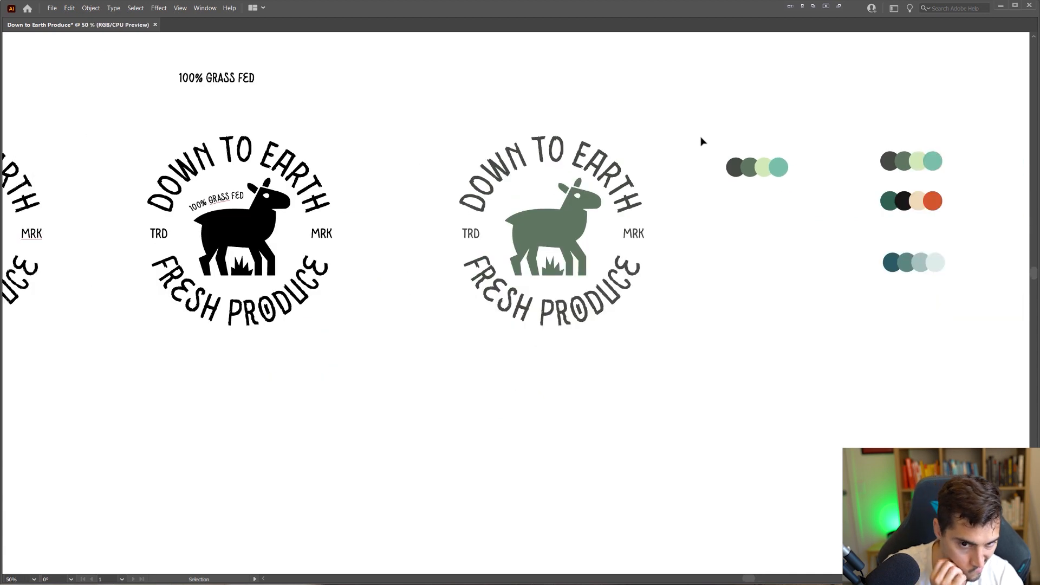
- Try the palette's pale green on the TRD and MRK lettering and undo the colour change
{"action": "scroll", "coordinate": [658, 217], "scroll_direction": "up", "scroll_amount": 1}
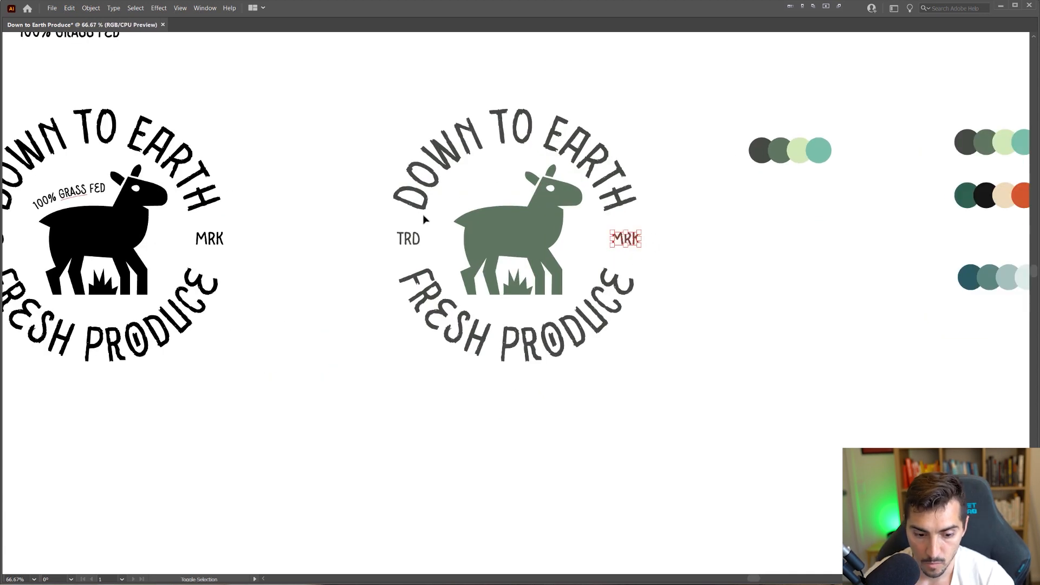
{"action": "left_click", "coordinate": [412, 236], "text": "shift"}
{"action": "key", "text": "i"}
{"action": "left_click", "coordinate": [795, 150]}
{"action": "key", "text": "v"}
{"action": "left_click", "coordinate": [782, 102]}
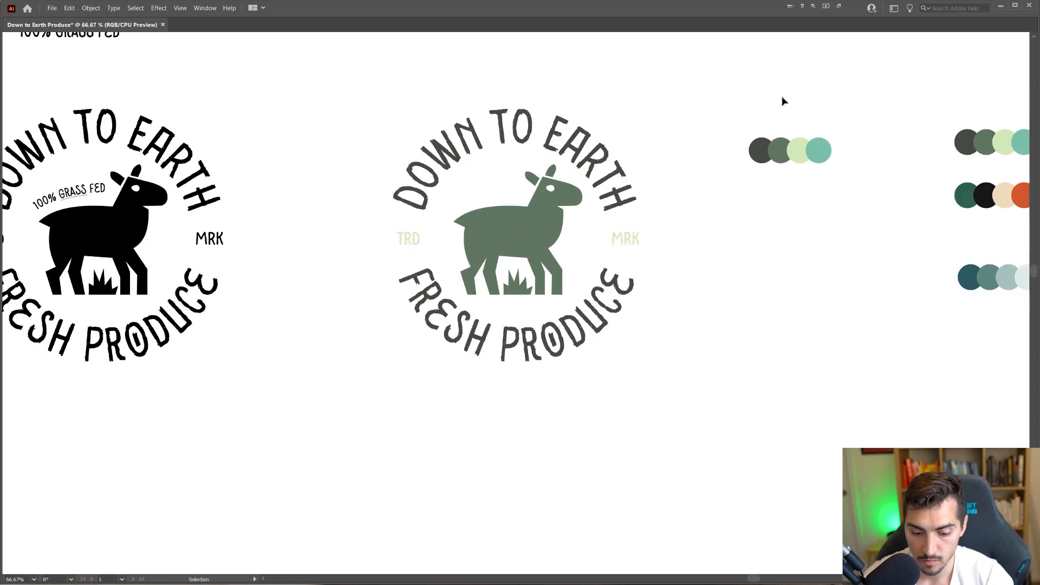
{"action": "key", "text": "ctrl+z"}
{"action": "key", "text": "i"}
{"action": "left_click", "coordinate": [808, 117]}
{"action": "left_click_drag", "start_coordinate": [822, 91], "coordinate": [682, 121]}
{"action": "key", "text": "ctrl+z"}
{"action": "left_click", "coordinate": [793, 110]}
{"action": "key", "text": "v"}
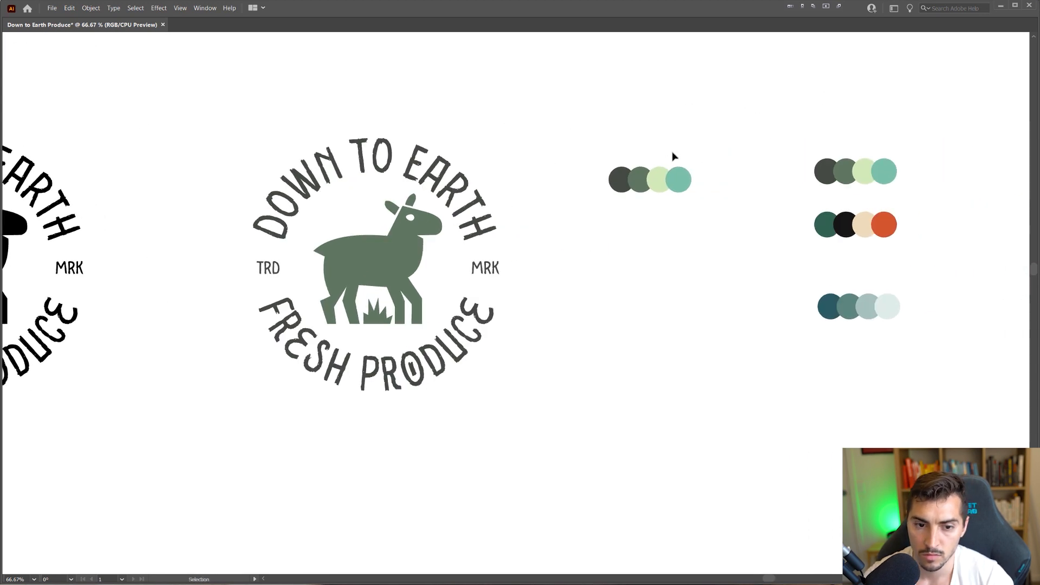
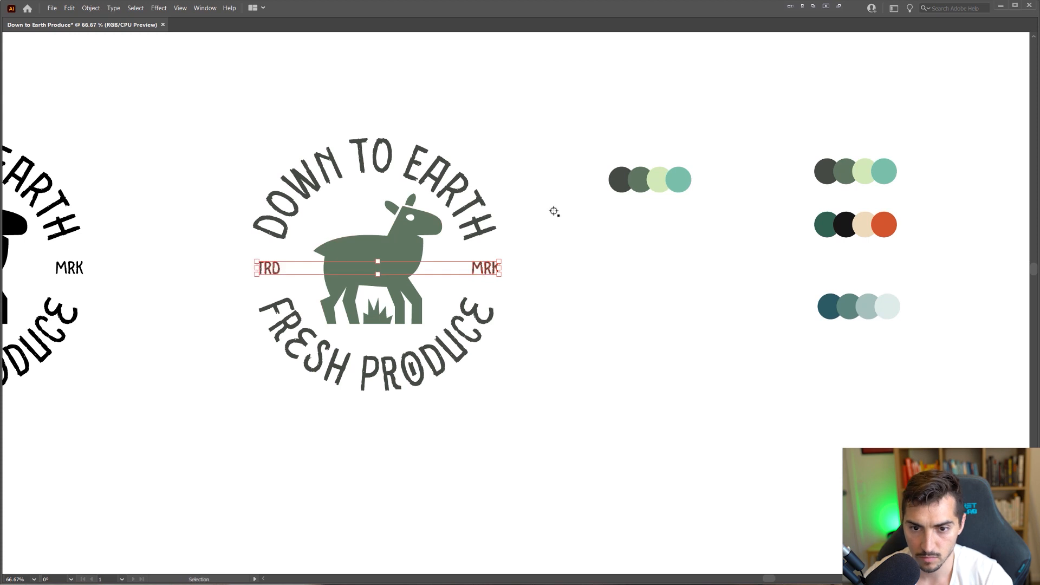
- Recolour TRD and MRK in pale green once more to compare against the other badges, and revert it
{"action": "key", "text": "i"}
{"action": "left_click", "coordinate": [657, 182]}
{"action": "key", "text": "v"}
{"action": "left_click", "coordinate": [612, 115]}
{"action": "scroll", "coordinate": [611, 115], "scroll_direction": "down", "scroll_amount": 2}
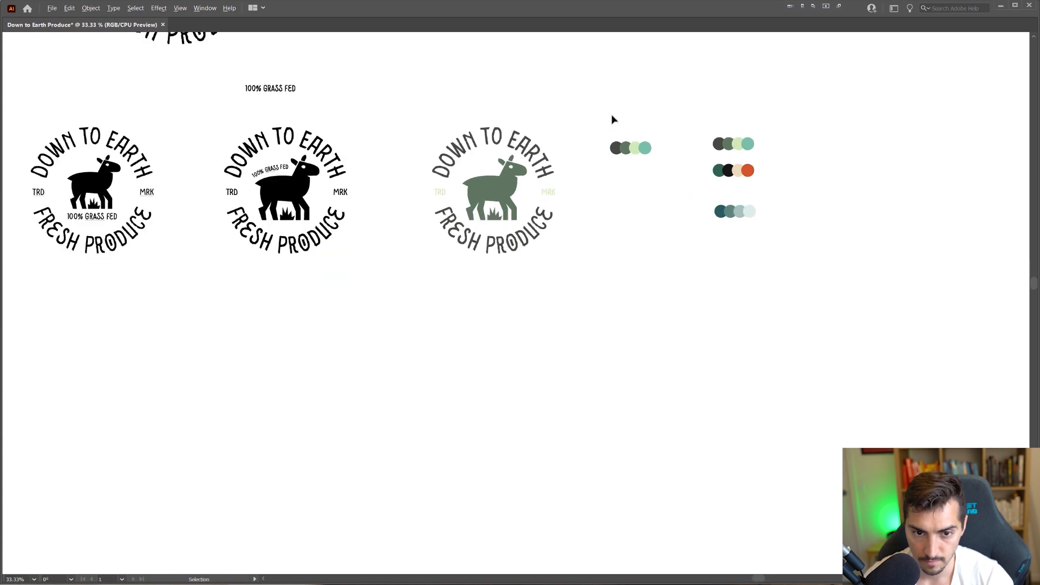
{"action": "scroll", "coordinate": [612, 117], "scroll_direction": "up", "scroll_amount": 2}
{"action": "key", "text": "ctrl+z"}
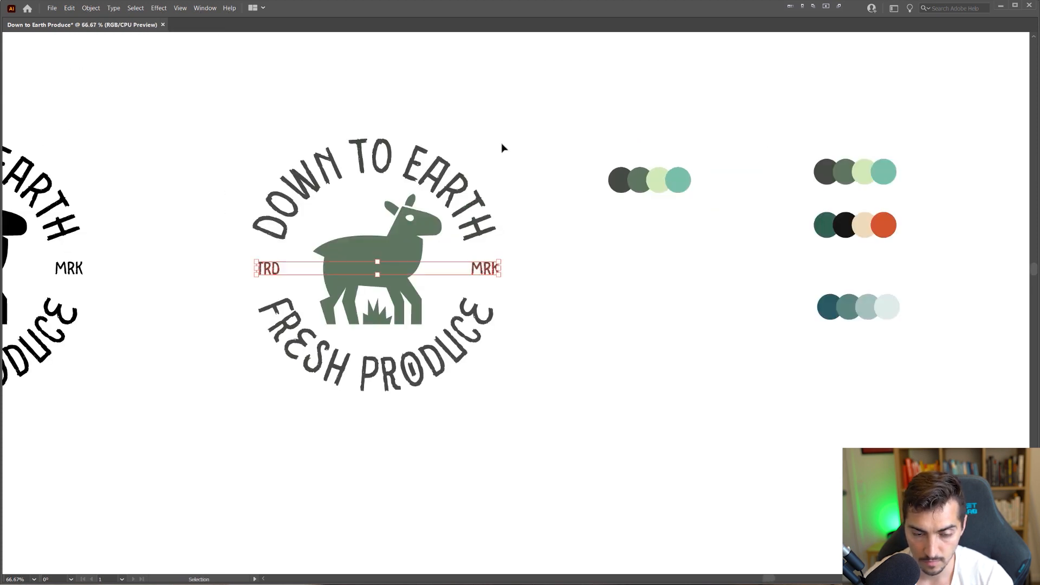
- Enlarge the MRK lettering slightly beside the lamb
{"action": "scroll", "coordinate": [519, 249], "scroll_direction": "up", "scroll_amount": 3}
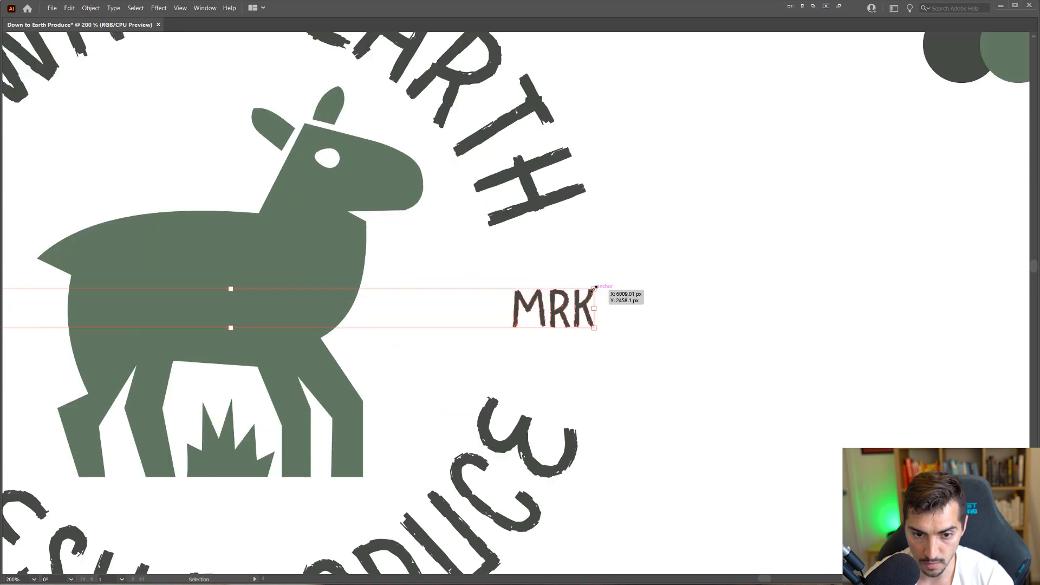
{"action": "left_click_drag", "start_coordinate": [594, 288], "coordinate": [654, 254]}
{"action": "left_click", "coordinate": [668, 257]}
{"action": "left_click_drag", "start_coordinate": [610, 289], "coordinate": [536, 284]}
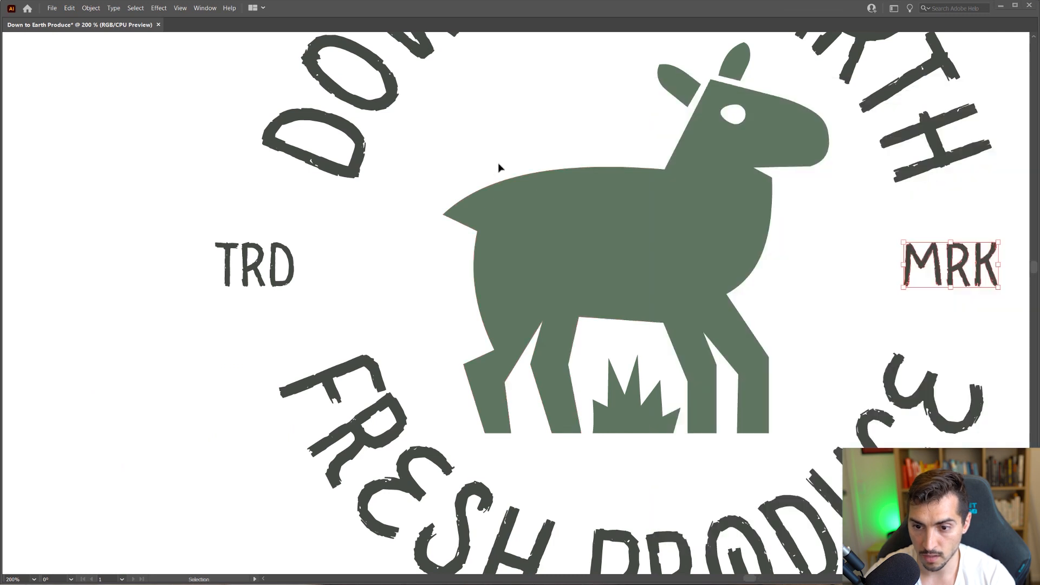
{"action": "scroll", "coordinate": [767, 259], "scroll_direction": "right", "scroll_amount": 5}
{"action": "key", "text": "ctrl+z"}
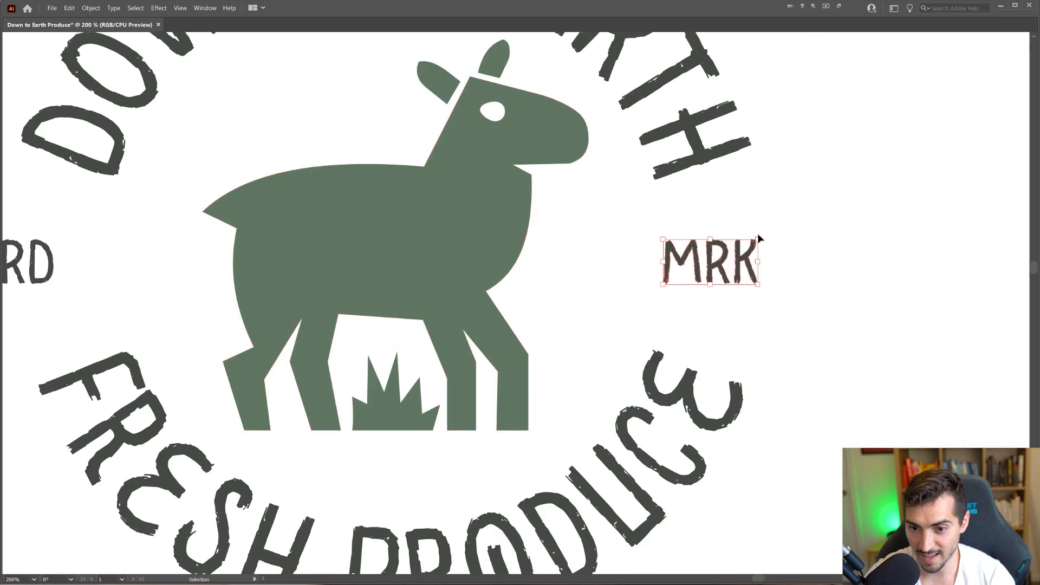
{"action": "left_click_drag", "start_coordinate": [761, 239], "coordinate": [765, 236]}
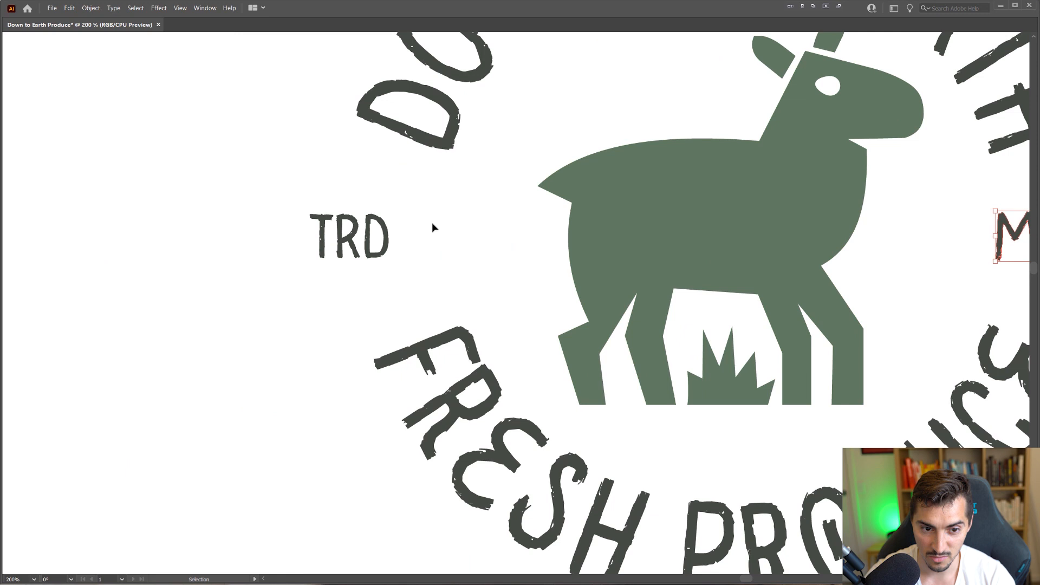
- Overlay the TRD lettering on MRK, scale it to the same height, and return it to the badge's opposite side
{"action": "left_click", "coordinate": [395, 217]}
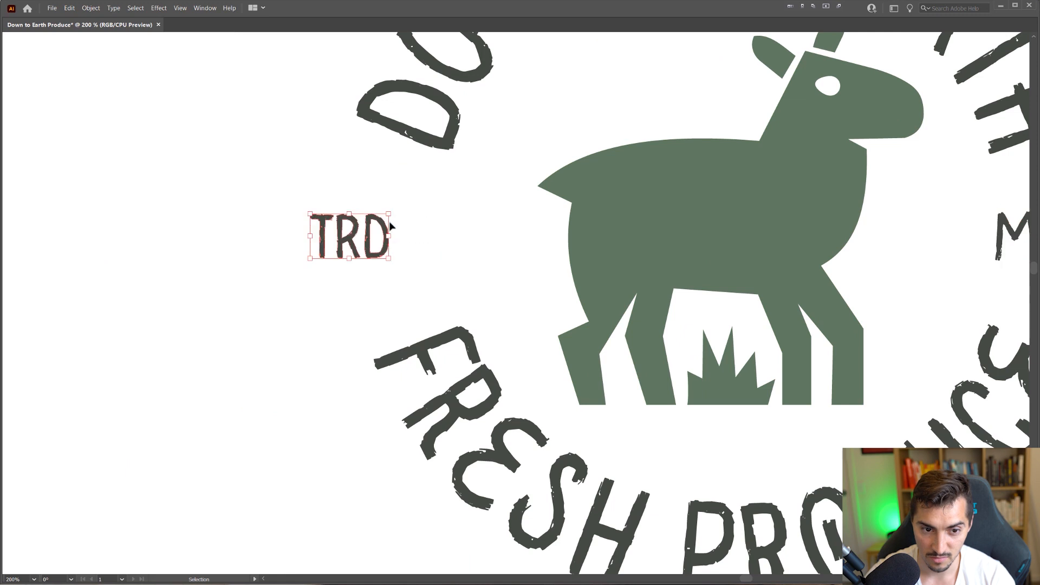
{"action": "scroll", "coordinate": [406, 234], "scroll_direction": "down", "scroll_amount": 1}
{"action": "left_click_drag", "start_coordinate": [445, 232], "coordinate": [831, 239]}
{"action": "left_click_drag", "start_coordinate": [831, 279], "coordinate": [823, 276]}
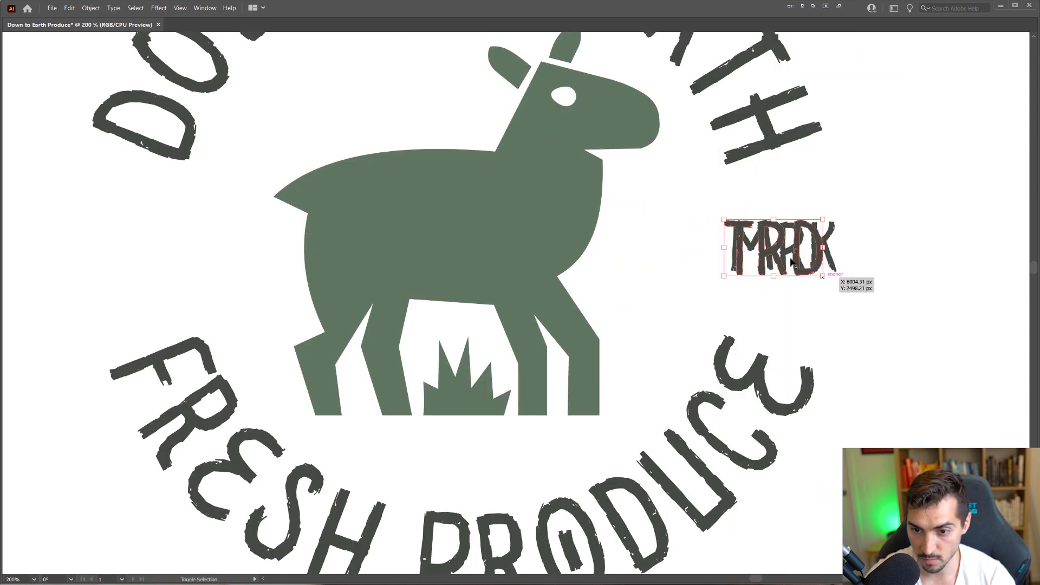
{"action": "left_click_drag", "start_coordinate": [779, 229], "coordinate": [139, 217]}
{"action": "left_click", "coordinate": [202, 183]}
{"action": "scroll", "coordinate": [202, 183], "scroll_direction": "down", "scroll_amount": 5}
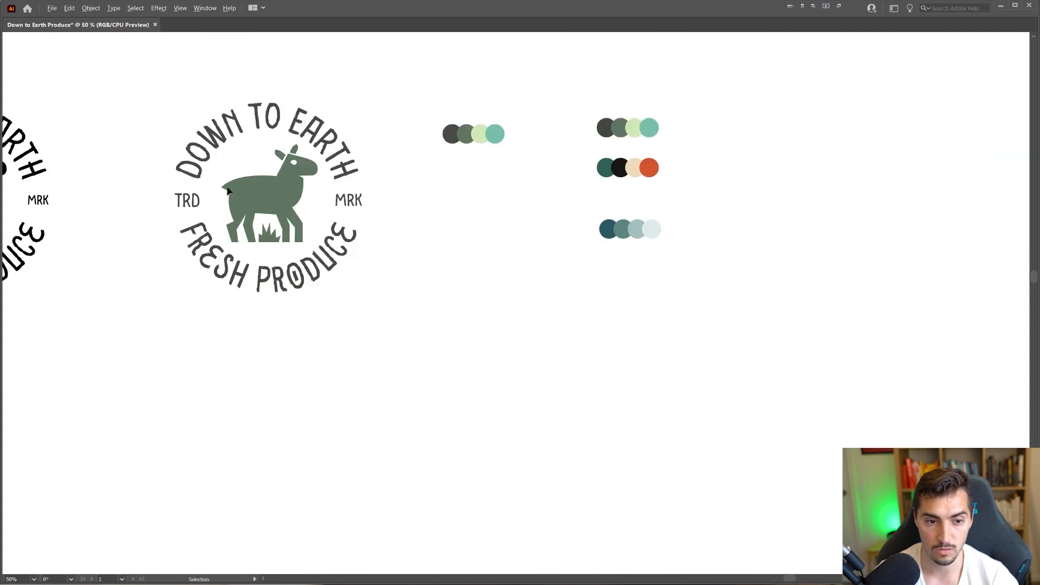
- Duplicate the green and grey badge straight below the original
{"action": "left_click_drag", "start_coordinate": [228, 189], "coordinate": [300, 209]}
{"action": "left_click_drag", "start_coordinate": [458, 96], "coordinate": [251, 345]}
{"action": "scroll", "coordinate": [299, 252], "scroll_direction": "down", "scroll_amount": 1}
{"action": "left_click_drag", "start_coordinate": [328, 247], "coordinate": [327, 412]}
- Draw a nearly square rectangle beside the duplicated badge and fill it with the palette's dark grey
{"action": "left_click", "coordinate": [431, 378]}
{"action": "left_click_drag", "start_coordinate": [437, 384], "coordinate": [453, 300]}
{"action": "left_click_drag", "start_coordinate": [436, 239], "coordinate": [587, 384]}
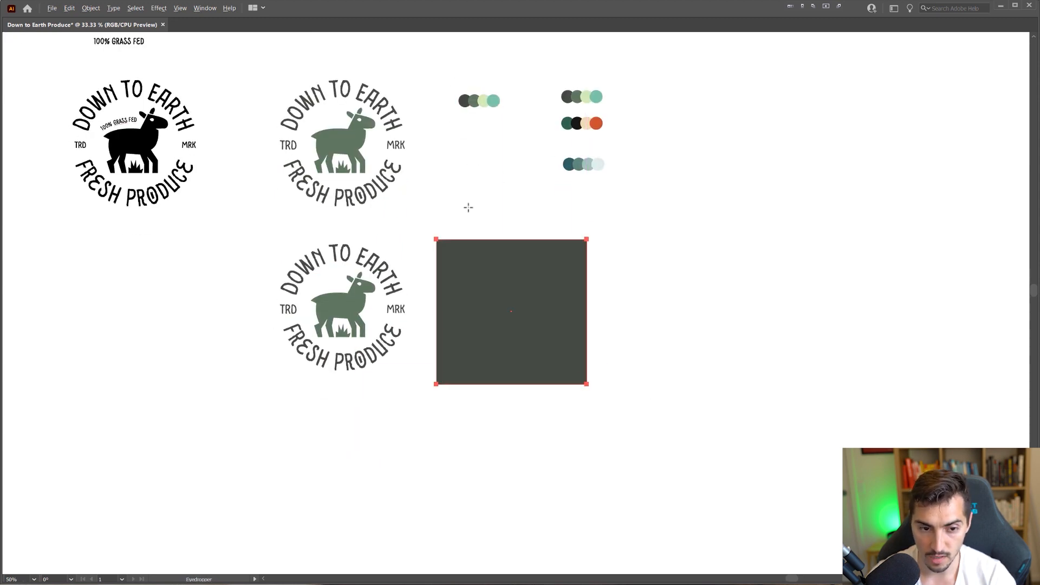
{"action": "key", "text": "v"}
- Place another copy of the badge on the dark grey rectangle and scale it down proportionally to leave a wider margin
{"action": "scroll", "coordinate": [468, 207], "scroll_direction": "down", "scroll_amount": 1}
{"action": "left_click_drag", "start_coordinate": [366, 281], "coordinate": [534, 282]}
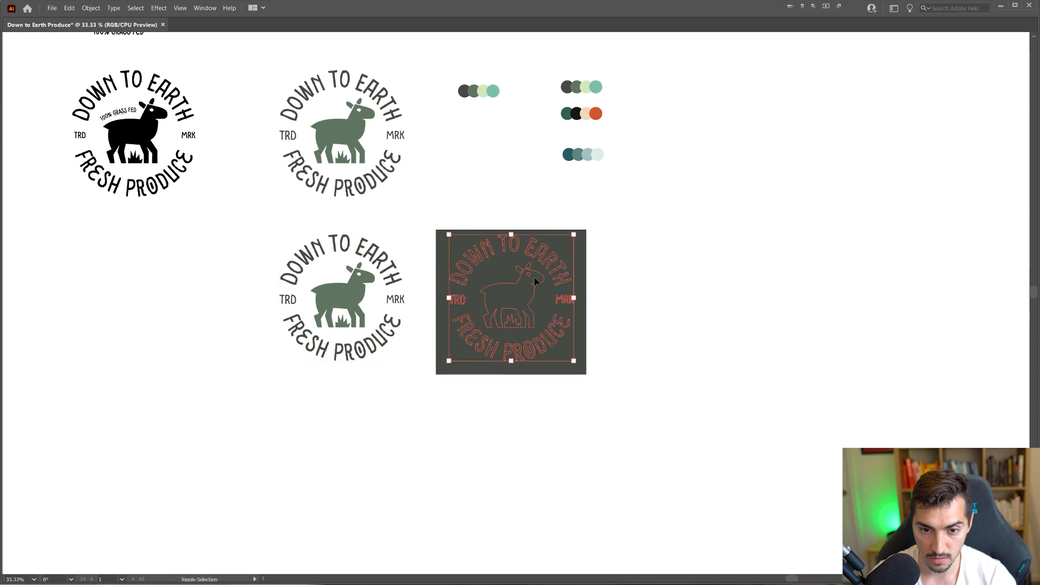
{"action": "left_click_drag", "start_coordinate": [575, 235], "coordinate": [558, 251]}
- Fill the whole badge on the dark grey rectangle with white
{"action": "key", "text": "i"}
{"action": "left_click", "coordinate": [637, 266], "text": "shift"}
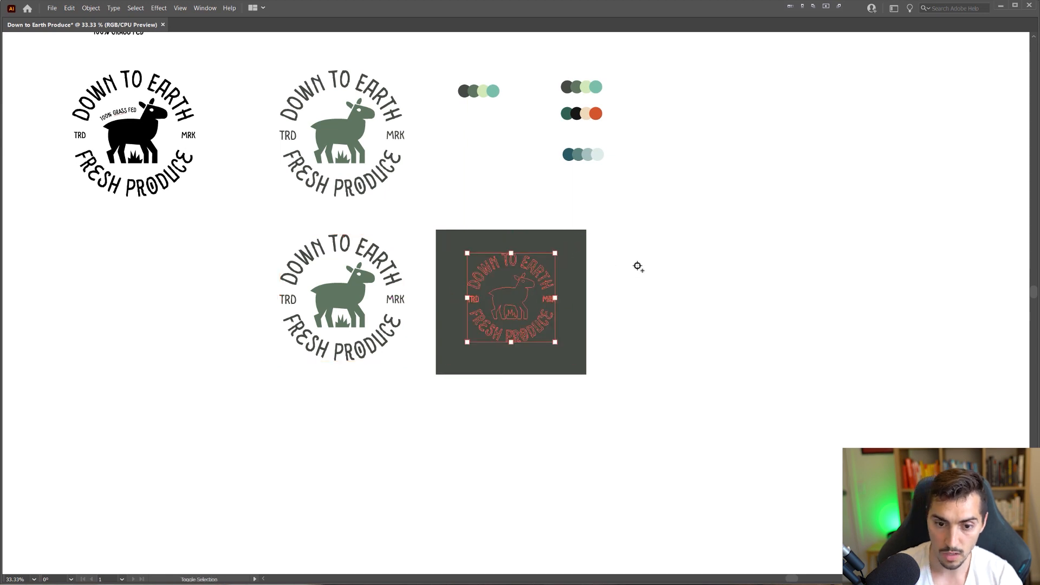
{"action": "key", "text": "v"}
{"action": "left_click", "coordinate": [659, 223]}
{"action": "scroll", "coordinate": [577, 252], "scroll_direction": "up", "scroll_amount": 2}
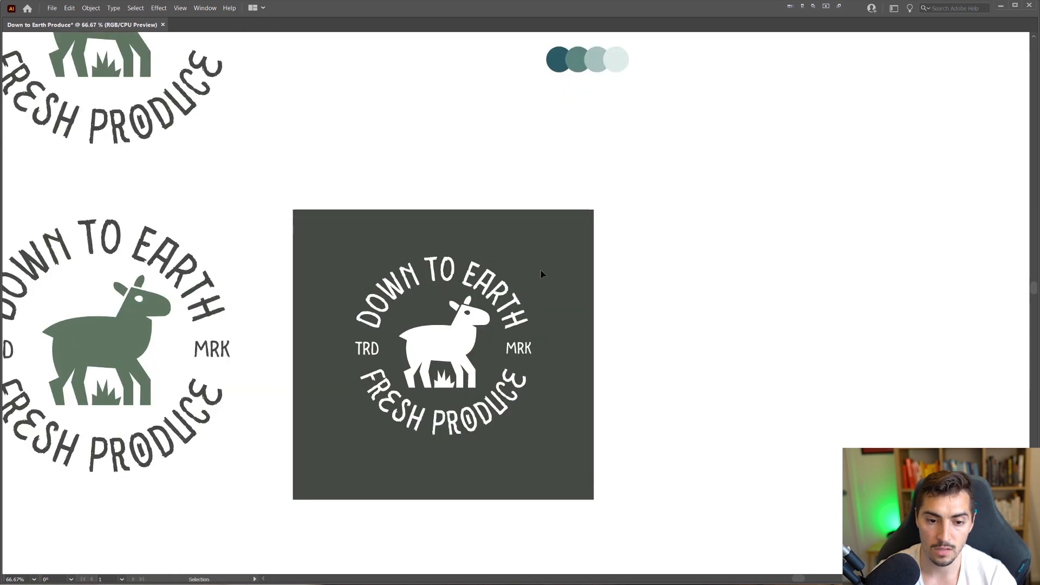
- Nudge the white badge down on the dark grey rectangle and enlarge it slightly in proportion
{"action": "scroll", "coordinate": [542, 277], "scroll_direction": "down", "scroll_amount": 1}
{"action": "scroll", "coordinate": [603, 248], "scroll_direction": "down", "scroll_amount": 1}
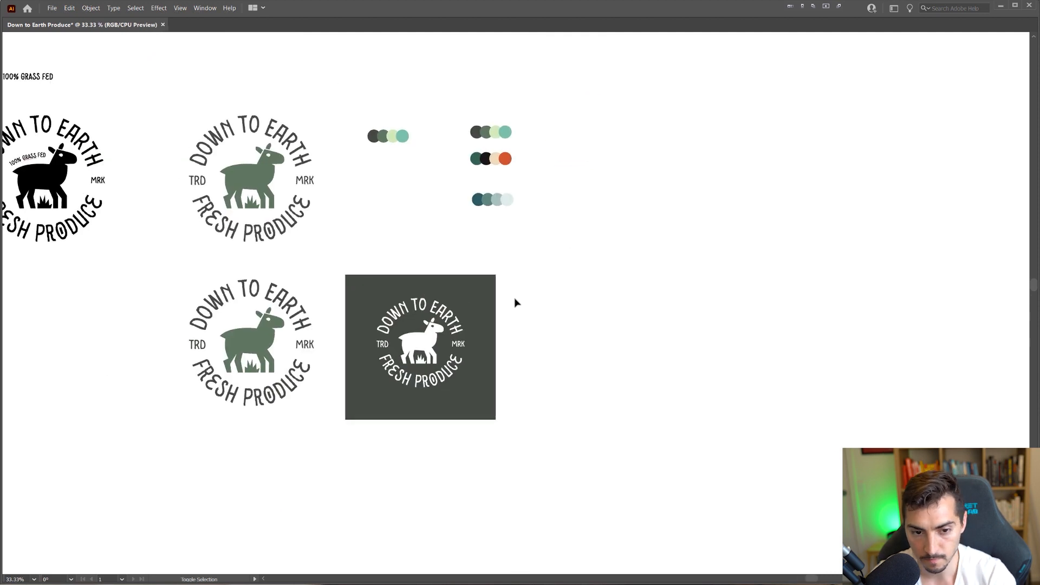
{"action": "left_click_drag", "start_coordinate": [571, 259], "coordinate": [388, 441]}
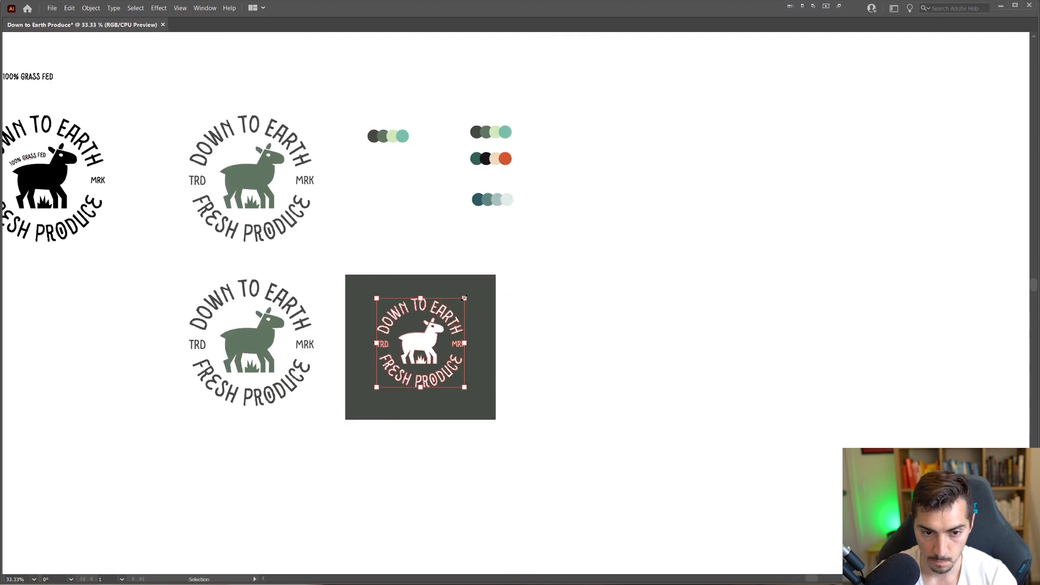
{"action": "key", "text": "shift+Down"}
{"action": "key", "text": "shift+Down"}
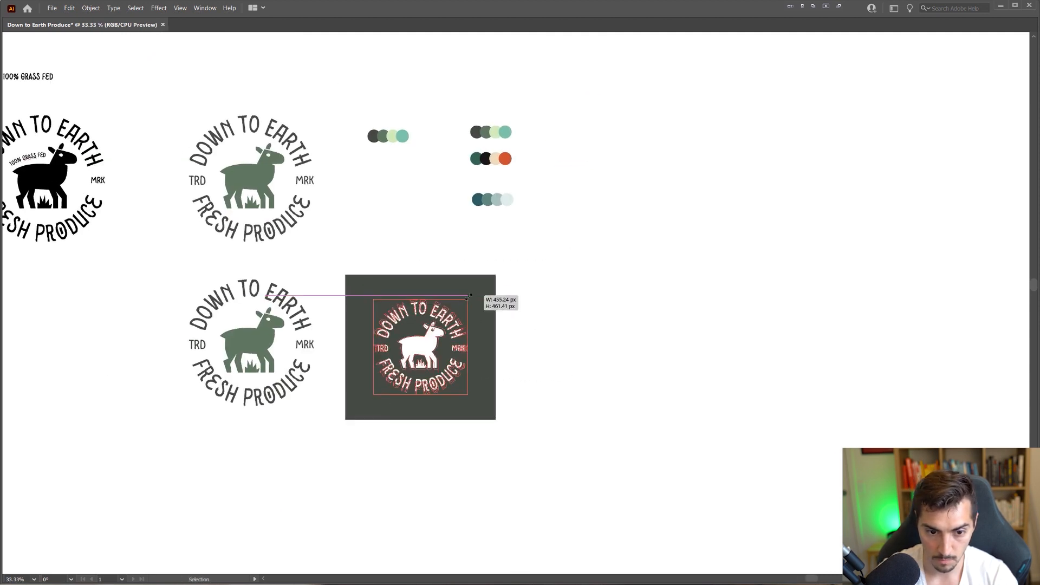
{"action": "left_click", "coordinate": [555, 332]}
{"action": "scroll", "coordinate": [556, 335], "scroll_direction": "up", "scroll_amount": 1}
{"action": "key", "text": "shift+o"}
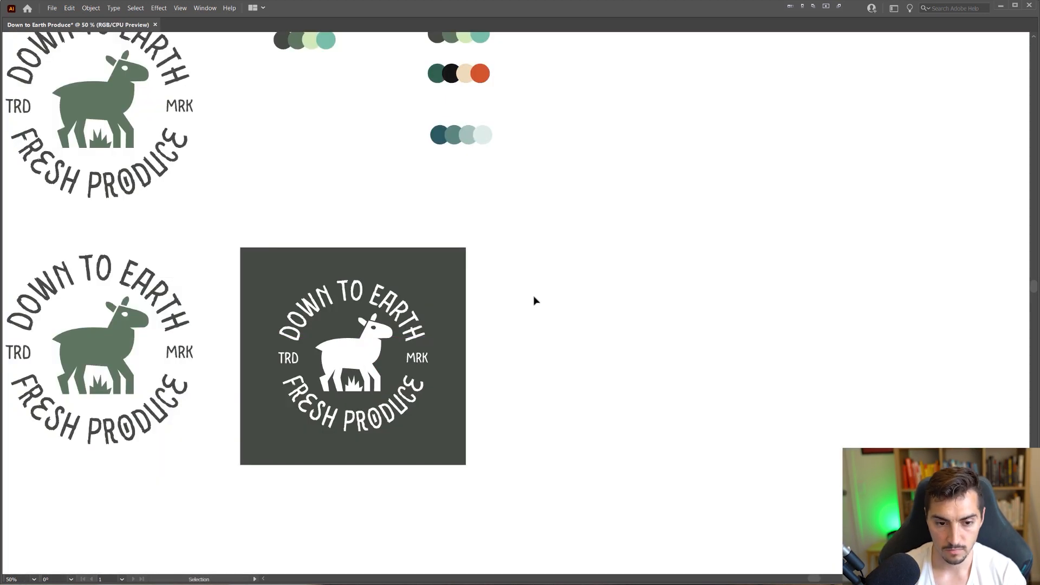
- Unlock all objects and duplicate the dark grey rectangle with its white badge directly beside the original
{"action": "left_click_drag", "start_coordinate": [497, 268], "coordinate": [519, 208]}
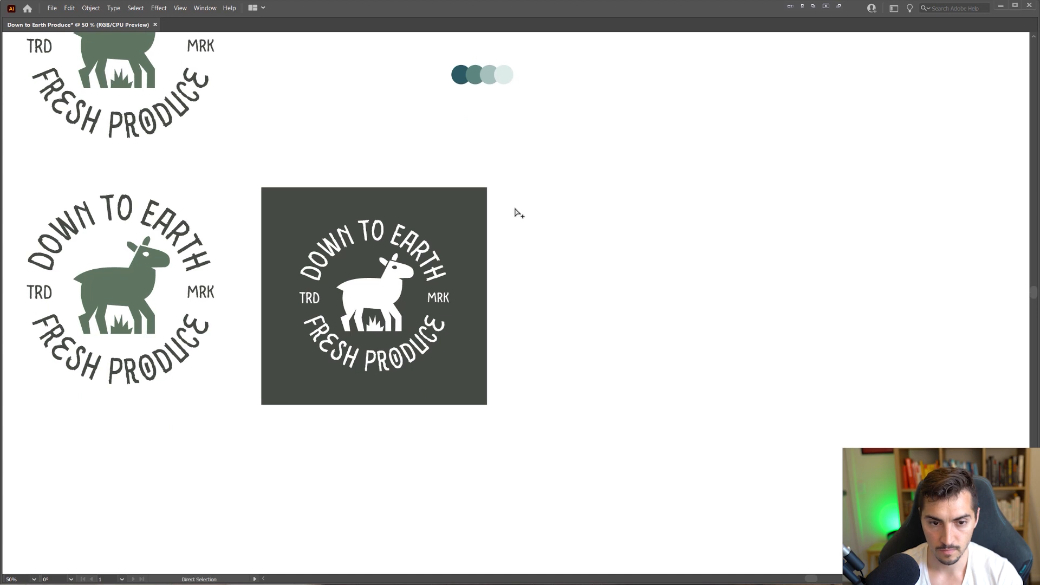
{"action": "key", "text": "ctrl+alt+2"}
{"action": "left_click_drag", "start_coordinate": [555, 150], "coordinate": [392, 329]}
{"action": "left_click_drag", "start_coordinate": [318, 259], "coordinate": [598, 243]}
{"action": "key", "text": "ctrl+z"}
{"action": "left_click_drag", "start_coordinate": [324, 274], "coordinate": [552, 274]}
- Try the palette greens on the copied rectangle's background and fill it with the first palette's muted green
{"action": "scroll", "coordinate": [596, 119], "scroll_direction": "up", "scroll_amount": 2}
{"action": "key", "text": "i"}
{"action": "scroll", "coordinate": [498, 100], "scroll_direction": "up", "scroll_amount": 1}
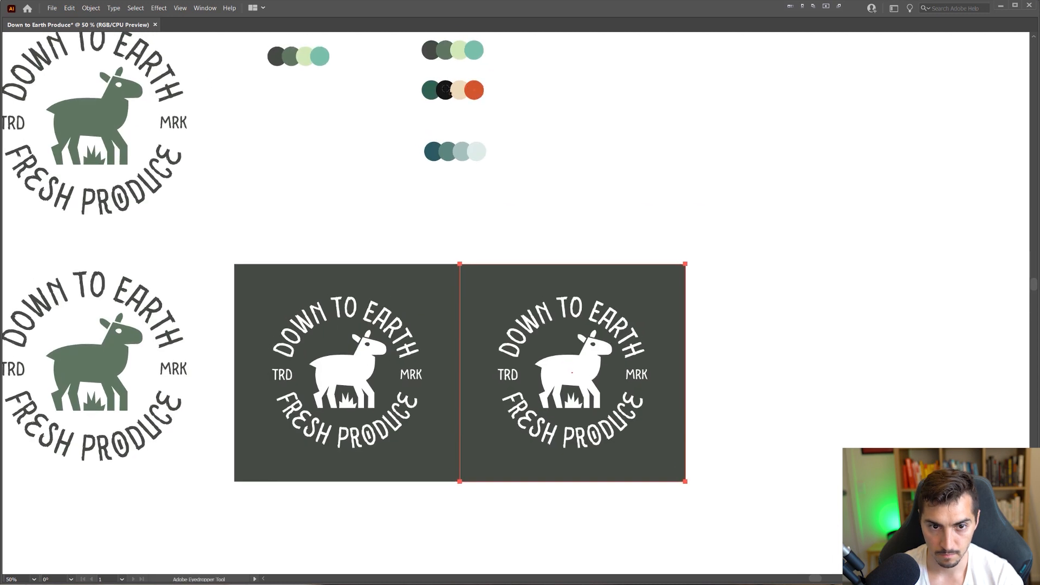
{"action": "left_click", "coordinate": [428, 89]}
{"action": "left_click", "coordinate": [428, 90]}
{"action": "left_click", "coordinate": [287, 56]}
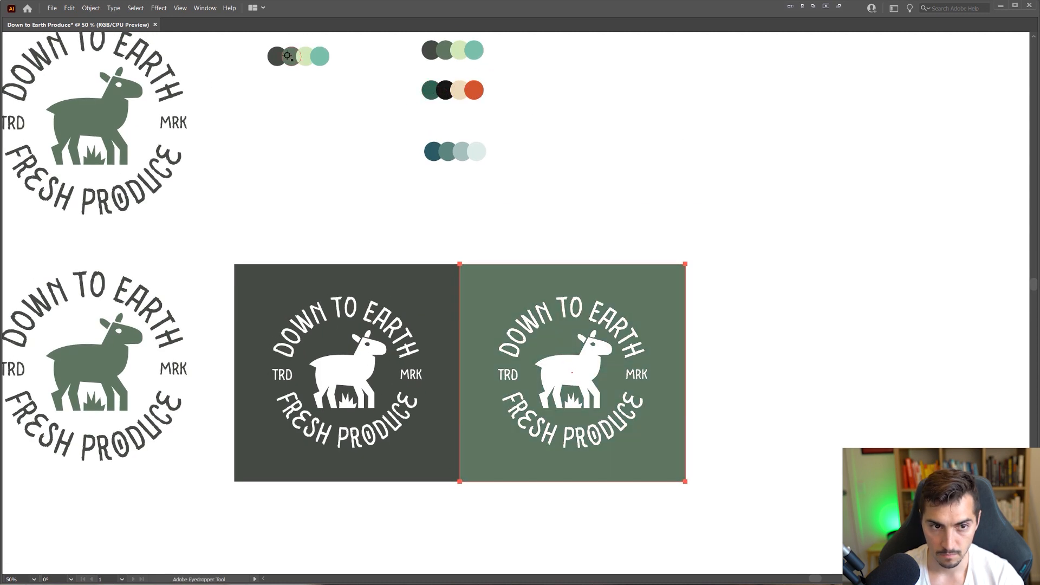
{"action": "left_click", "coordinate": [306, 56]}
{"action": "left_click", "coordinate": [413, 86]}
{"action": "left_click", "coordinate": [428, 90]}
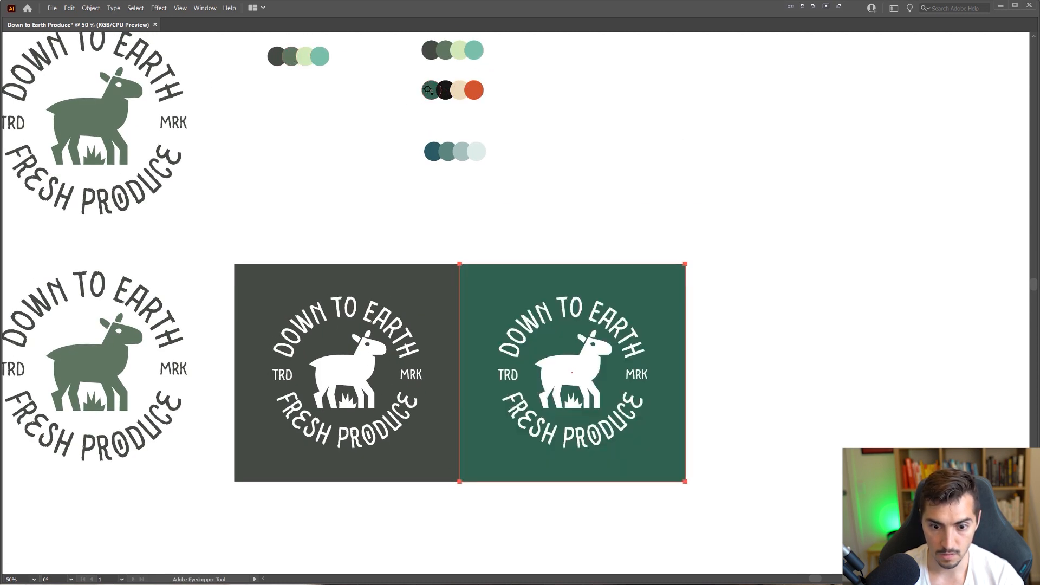
{"action": "scroll", "coordinate": [638, 374], "scroll_direction": "down", "scroll_amount": 1}
{"action": "left_click_drag", "start_coordinate": [239, 215], "coordinate": [343, 263]}
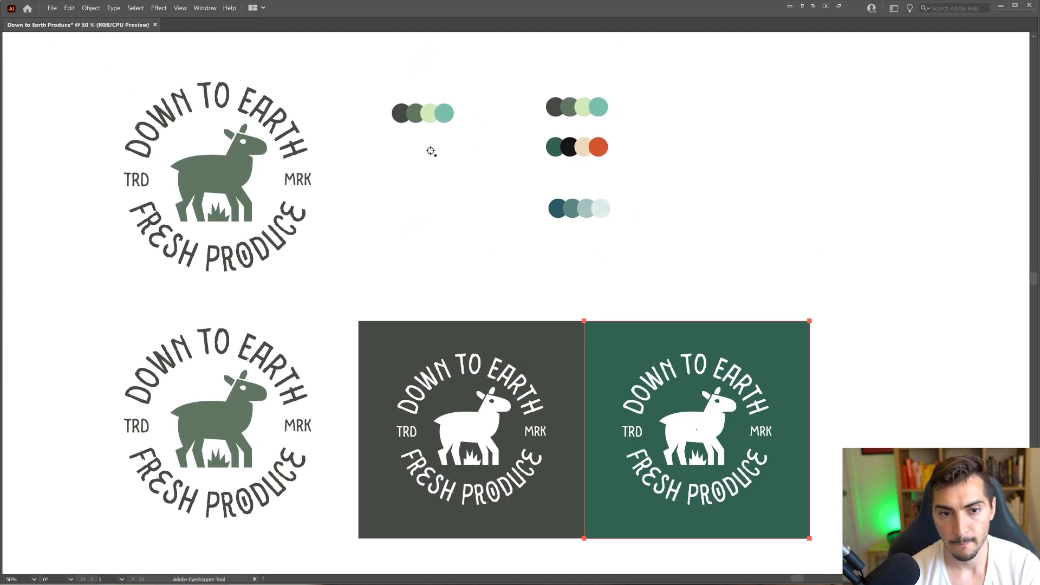
{"action": "left_click", "coordinate": [415, 114]}
- Compare the muted green background with the dark green one by undoing and redoing the last fill
{"action": "left_click_drag", "start_coordinate": [688, 260], "coordinate": [621, 175]}
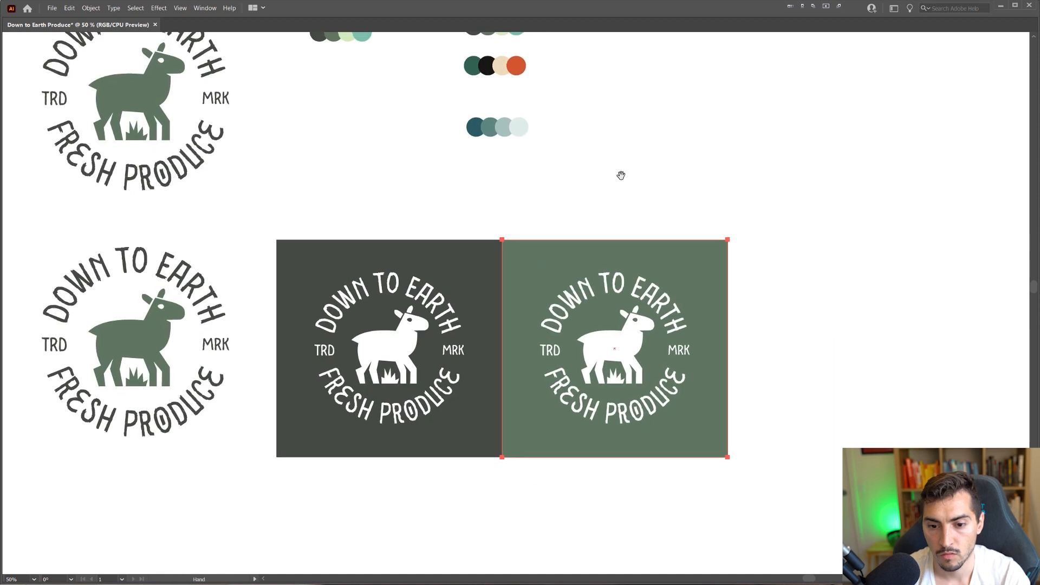
{"action": "key", "text": "ctrl+z"}
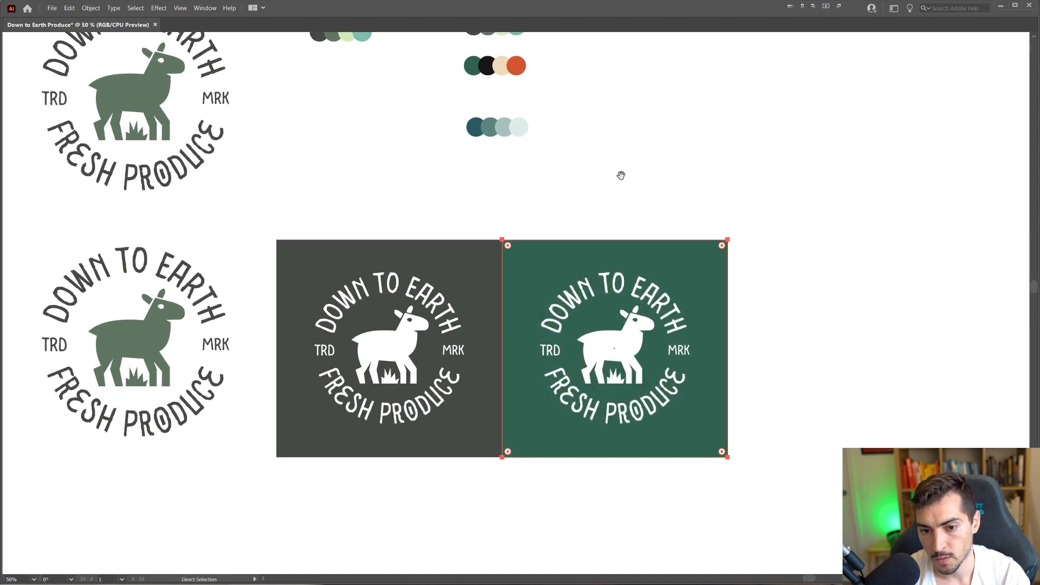
{"action": "key", "text": "ctrl+shift+z"}
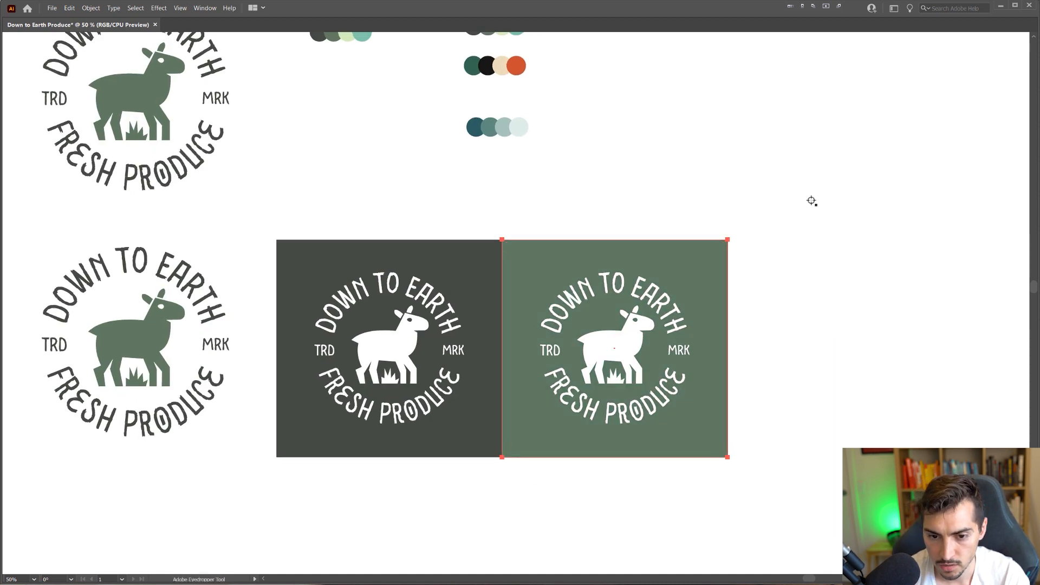
{"action": "left_click_drag", "start_coordinate": [812, 201], "coordinate": [794, 181]}
{"action": "scroll", "coordinate": [695, 248], "scroll_direction": "up", "scroll_amount": 1}
{"action": "key", "text": "ctrl+z"}
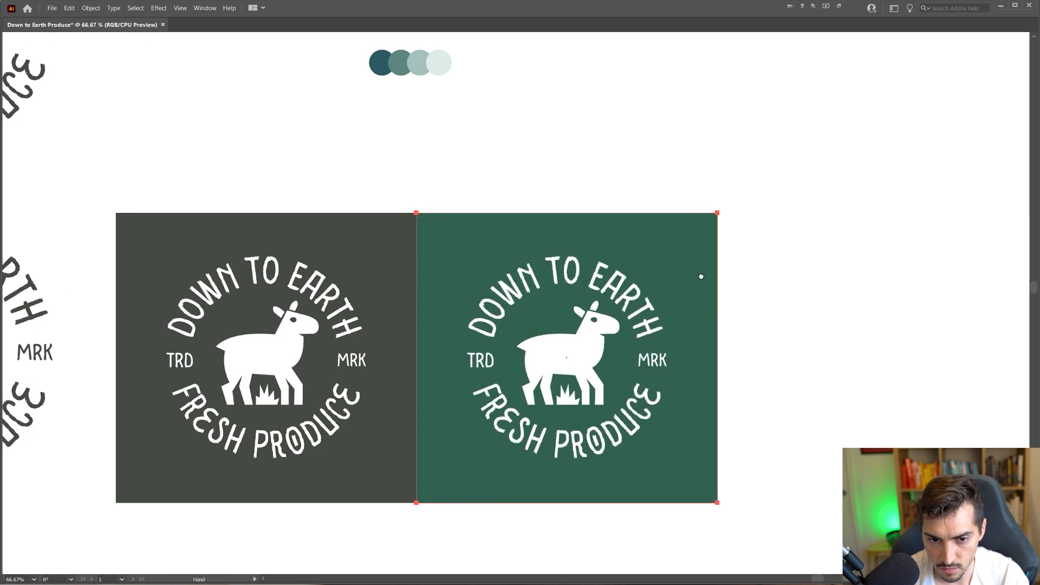
{"action": "left_click_drag", "start_coordinate": [701, 277], "coordinate": [588, 139]}
{"action": "key", "text": "ctrl+shift+z"}
{"action": "scroll", "coordinate": [608, 184], "scroll_direction": "down", "scroll_amount": 1}
- Duplicate the muted green badge rectangle directly beside it and fill the copy's background with the second palette's dark green
{"action": "left_click_drag", "start_coordinate": [609, 184], "coordinate": [581, 297]}
{"action": "key", "text": "v"}
{"action": "left_click_drag", "start_coordinate": [652, 171], "coordinate": [419, 441]}
{"action": "left_click_drag", "start_coordinate": [468, 340], "coordinate": [668, 343]}
{"action": "key", "text": "i"}
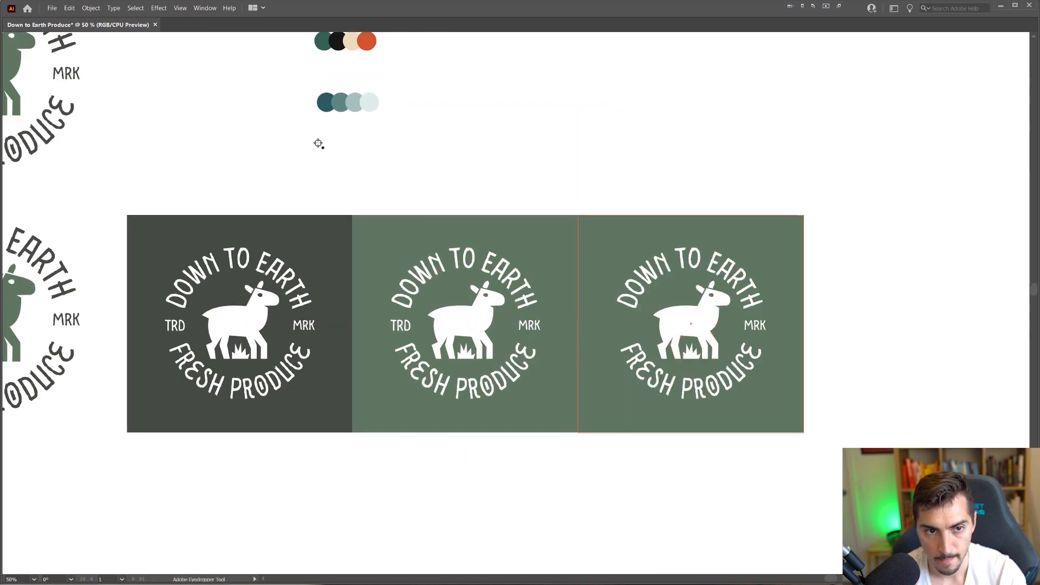
{"action": "left_click", "coordinate": [335, 109]}
{"action": "left_click", "coordinate": [324, 41]}
- Move the dark green swatch circle out of the orange palette to just below the first palette
{"action": "left_click_drag", "start_coordinate": [492, 153], "coordinate": [657, 242]}
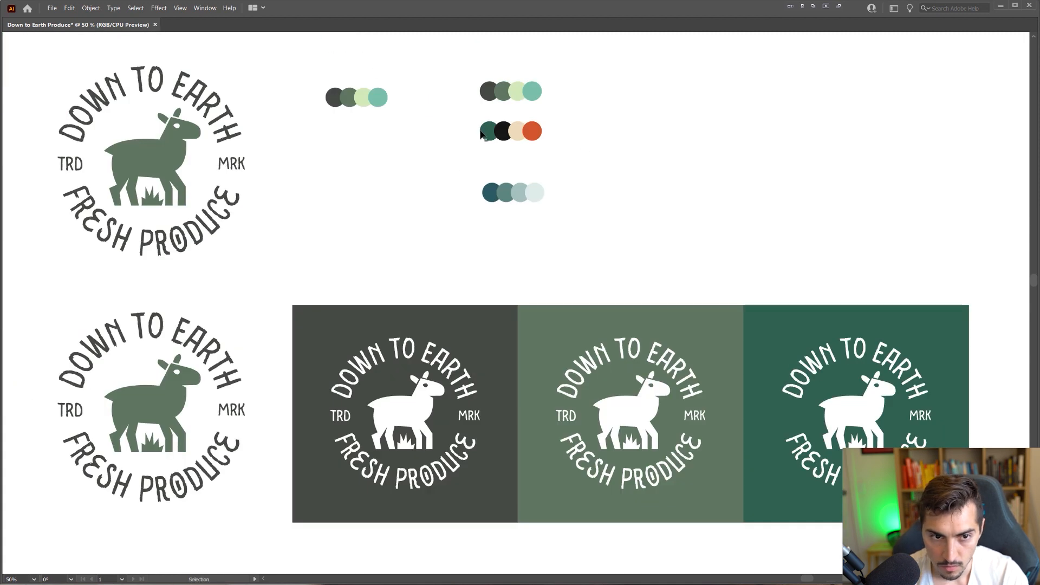
{"action": "left_click_drag", "start_coordinate": [482, 131], "coordinate": [345, 129]}
{"action": "left_click_drag", "start_coordinate": [392, 81], "coordinate": [276, 168]}
{"action": "left_click_drag", "start_coordinate": [365, 104], "coordinate": [382, 140]}
{"action": "left_click", "coordinate": [425, 162]}
{"action": "left_click_drag", "start_coordinate": [425, 175], "coordinate": [427, 140]}
{"action": "scroll", "coordinate": [464, 177], "scroll_direction": "down", "scroll_amount": 1}
{"action": "key", "text": "Tab"}
{"action": "scroll", "coordinate": [703, 242], "scroll_direction": "up", "scroll_amount": 1}
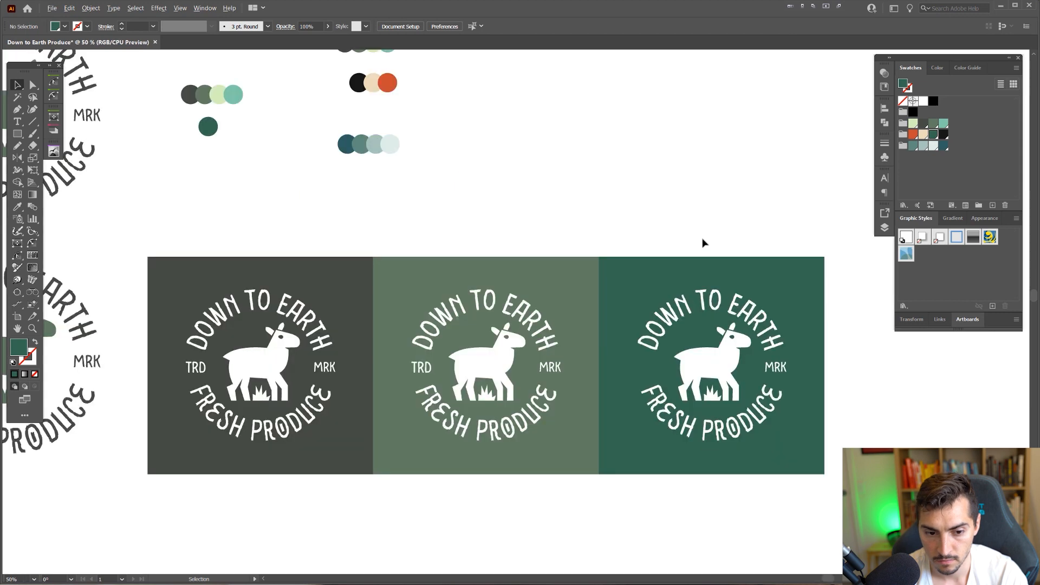
{"action": "scroll", "coordinate": [702, 242], "scroll_direction": "up", "scroll_amount": 2}
{"action": "key", "text": "Tab"}
- Place a copy of the green and grey badge below the coloured rectangles and fill it entirely with dark green
{"action": "left_click_drag", "start_coordinate": [686, 370], "coordinate": [666, 193]}
{"action": "scroll", "coordinate": [775, 227], "scroll_direction": "down", "scroll_amount": 3}
{"action": "left_click", "coordinate": [316, 319]}
{"action": "left_click_drag", "start_coordinate": [324, 311], "coordinate": [593, 392]}
{"action": "key", "text": "i"}
{"action": "left_click", "coordinate": [779, 286]}
{"action": "key", "text": "v"}
{"action": "left_click", "coordinate": [695, 399]}
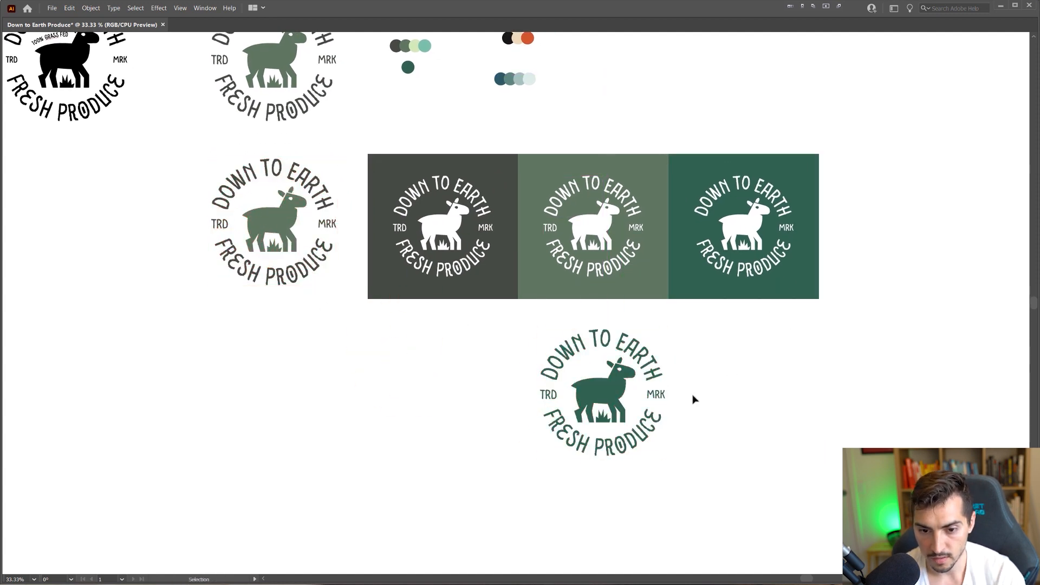
- Fill all the lettering of the dark green badge, including TRD and MRK, with the first palette's dark grey
{"action": "scroll", "coordinate": [694, 399], "scroll_direction": "up", "scroll_amount": 2}
{"action": "left_click", "coordinate": [623, 352]}
{"action": "left_click", "coordinate": [620, 391], "text": "shift"}
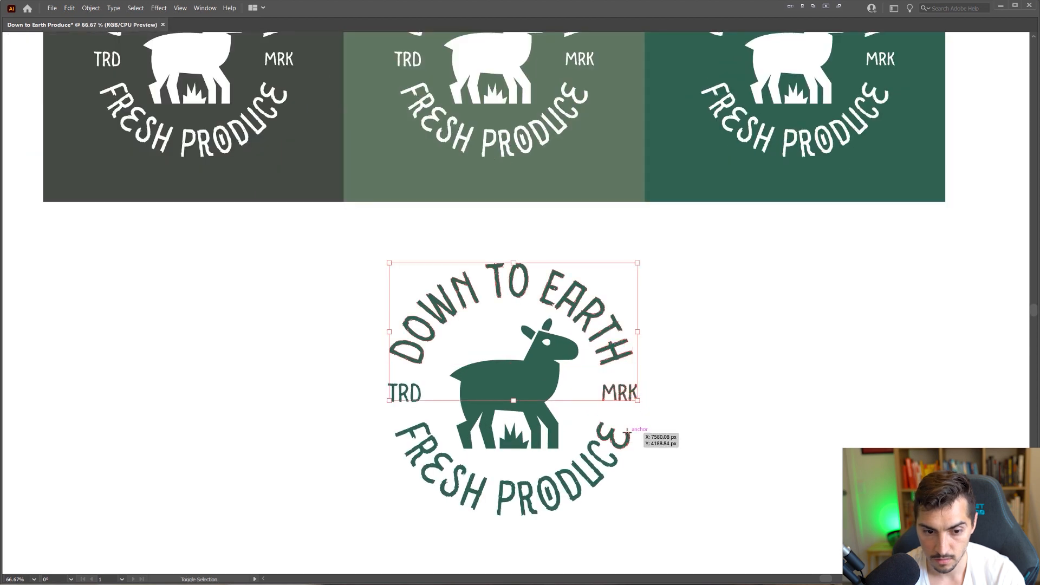
{"action": "left_click", "coordinate": [623, 433], "text": "shift"}
{"action": "key", "text": "i"}
{"action": "scroll", "coordinate": [403, 397], "scroll_direction": "down", "scroll_amount": 1}
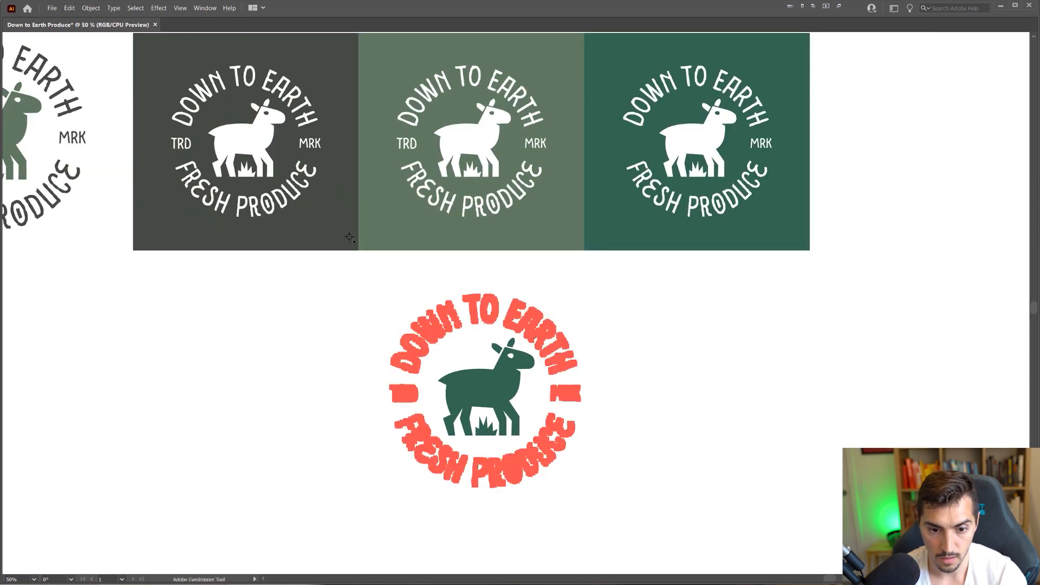
{"action": "left_click_drag", "start_coordinate": [366, 257], "coordinate": [507, 511]}
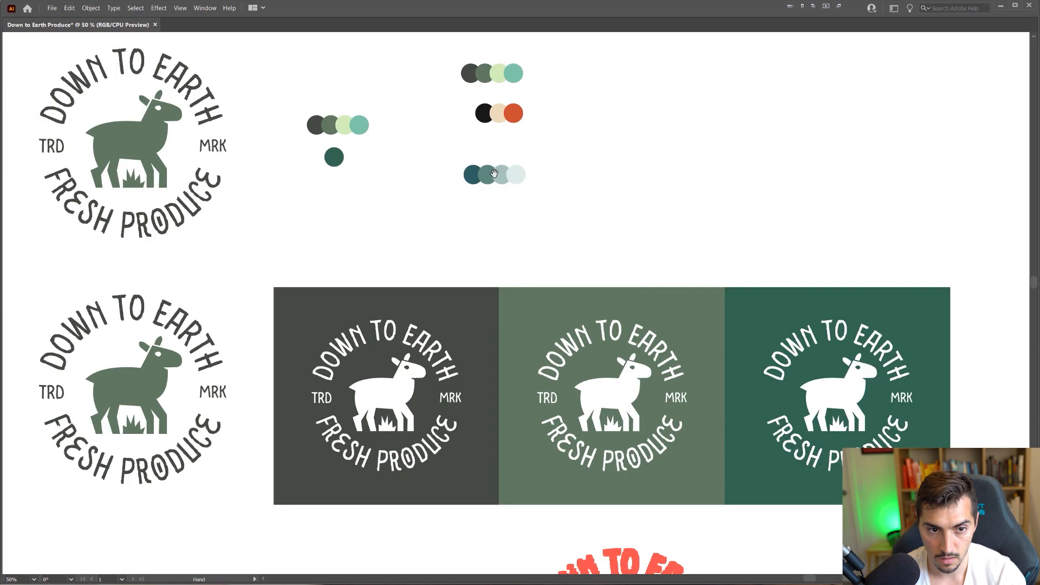
{"action": "left_click", "coordinate": [310, 125]}
{"action": "left_click_drag", "start_coordinate": [739, 557], "coordinate": [662, 275]}
{"action": "key", "text": "v"}
{"action": "left_click", "coordinate": [661, 278]}
- Copy the first palette's dark grey swatch circle and paste it at the dark green and grey badge
{"action": "scroll", "coordinate": [660, 297], "scroll_direction": "up", "scroll_amount": 3}
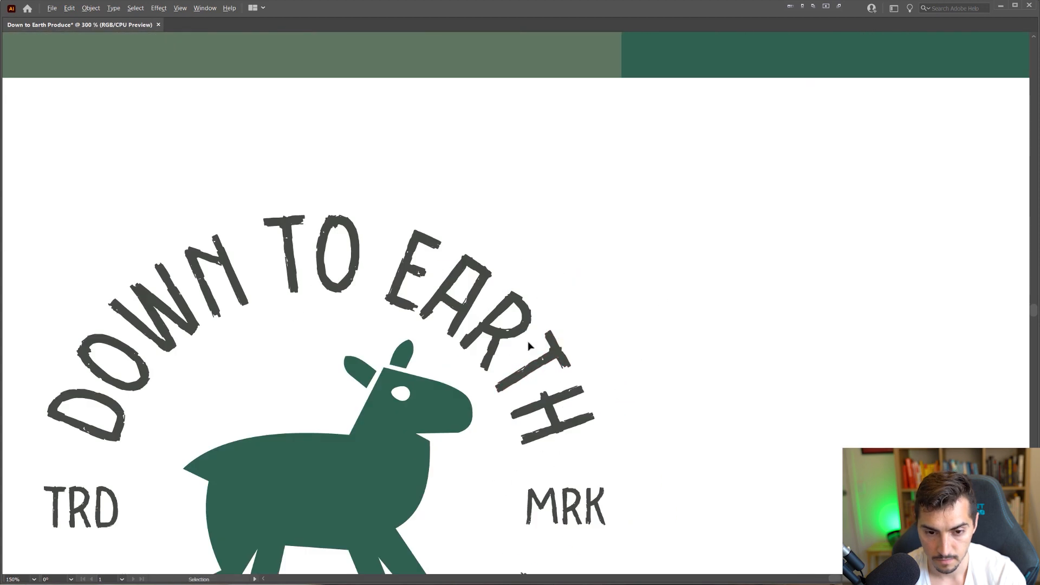
{"action": "scroll", "coordinate": [528, 344], "scroll_direction": "up", "scroll_amount": 2}
{"action": "scroll", "coordinate": [511, 327], "scroll_direction": "down", "scroll_amount": 5}
{"action": "left_click_drag", "start_coordinate": [228, 109], "coordinate": [594, 434]}
{"action": "left_click_drag", "start_coordinate": [479, 276], "coordinate": [615, 563]}
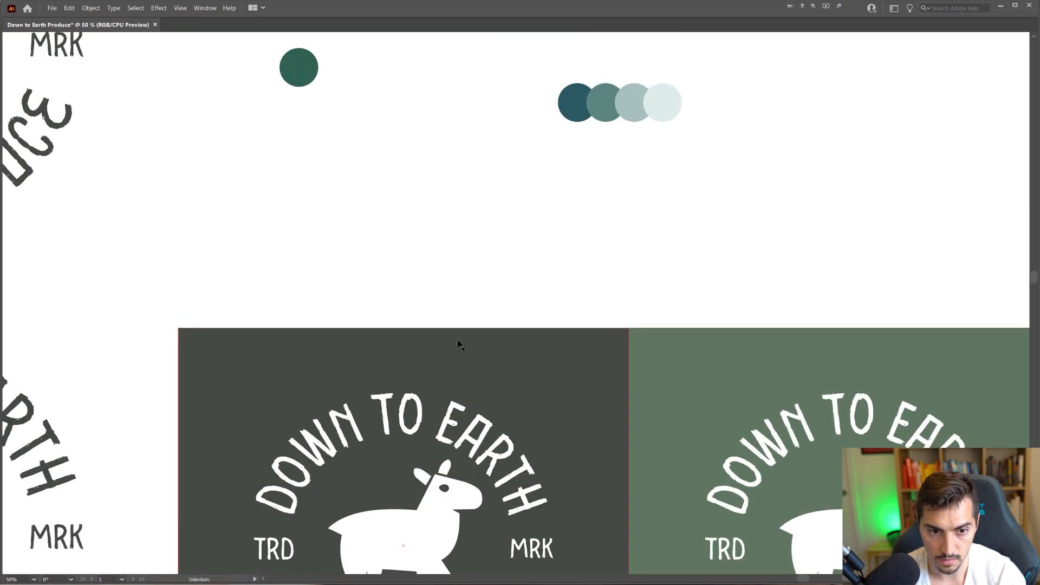
{"action": "scroll", "coordinate": [458, 345], "scroll_direction": "down", "scroll_amount": 3}
{"action": "scroll", "coordinate": [382, 225], "scroll_direction": "up", "scroll_amount": 6}
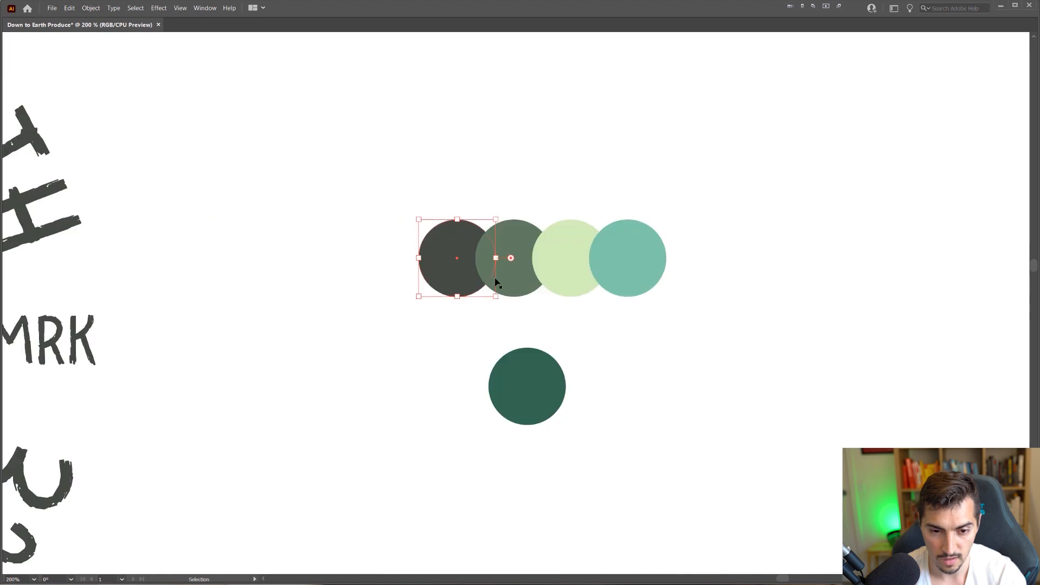
{"action": "key", "text": "ctrl+c"}
{"action": "scroll", "coordinate": [522, 290], "scroll_direction": "down", "scroll_amount": 2}
{"action": "left_click_drag", "start_coordinate": [758, 520], "coordinate": [601, 119]}
{"action": "key", "text": "ctrl+v"}
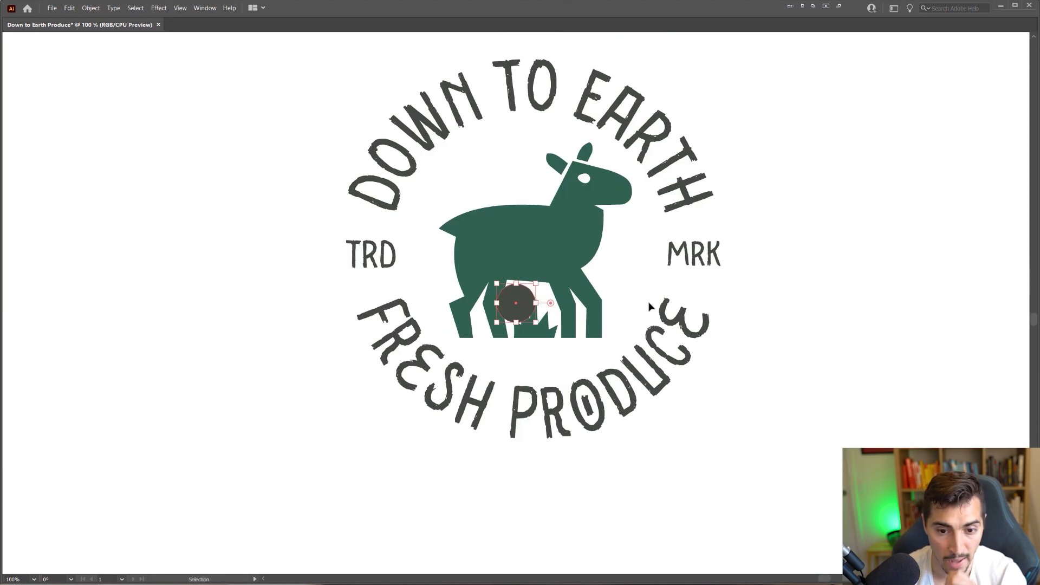
- Enlarge the pasted dark grey circle and place it beside the badge, level with the DOWN TO EARTH lettering
{"action": "left_click_drag", "start_coordinate": [536, 283], "coordinate": [648, 172]}
{"action": "left_click_drag", "start_coordinate": [601, 228], "coordinate": [755, 235]}
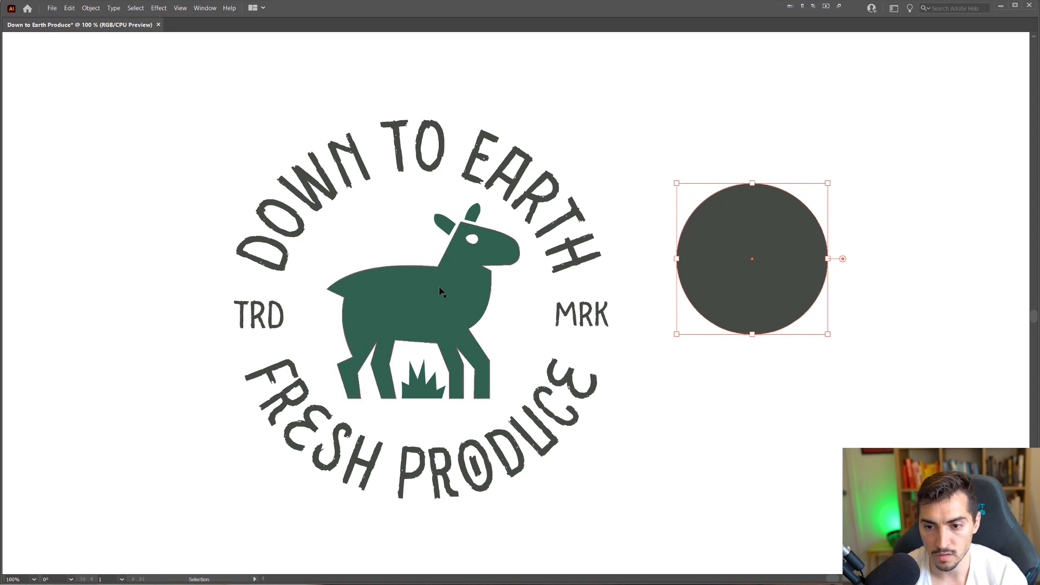
{"action": "left_click_drag", "start_coordinate": [828, 259], "coordinate": [785, 267]}
{"action": "left_click_drag", "start_coordinate": [763, 267], "coordinate": [705, 180]}
- Duplicate the dark grey circle horizontally so the two touch, and fill the copy with the lamb's dark green
{"action": "left_click_drag", "start_coordinate": [703, 178], "coordinate": [765, 178]}
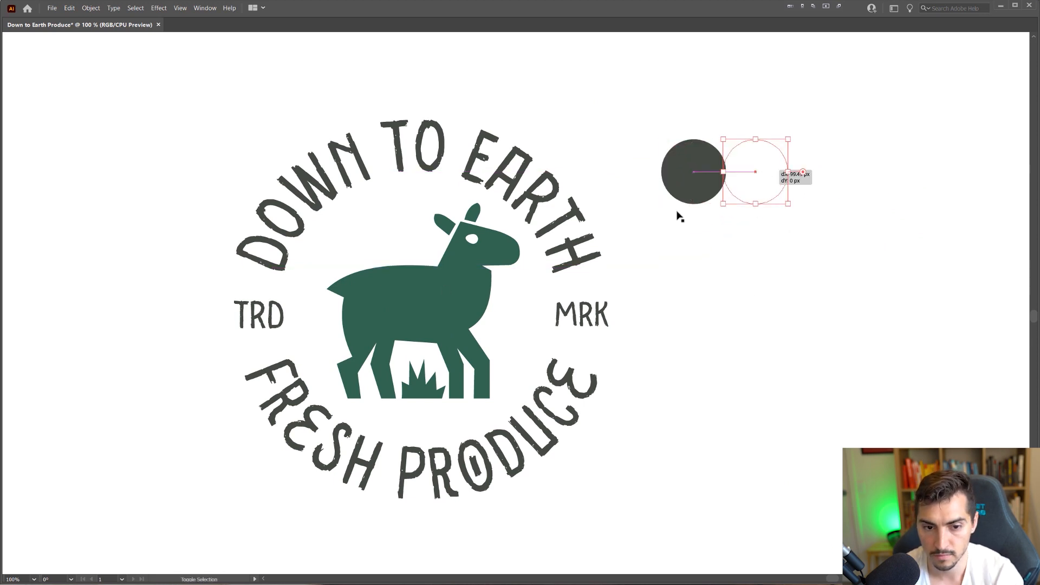
{"action": "key", "text": "i"}
{"action": "left_click", "coordinate": [495, 246]}
{"action": "key", "text": "v"}
{"action": "scroll", "coordinate": [767, 108], "scroll_direction": "down", "scroll_amount": 1}
{"action": "left_click", "coordinate": [693, 124]}
{"action": "left_click_drag", "start_coordinate": [670, 124], "coordinate": [654, 263]}
{"action": "scroll", "coordinate": [644, 204], "scroll_direction": "down", "scroll_amount": 2}
{"action": "left_click_drag", "start_coordinate": [677, 307], "coordinate": [612, 293]}
{"action": "scroll", "coordinate": [675, 355], "scroll_direction": "up", "scroll_amount": 1}
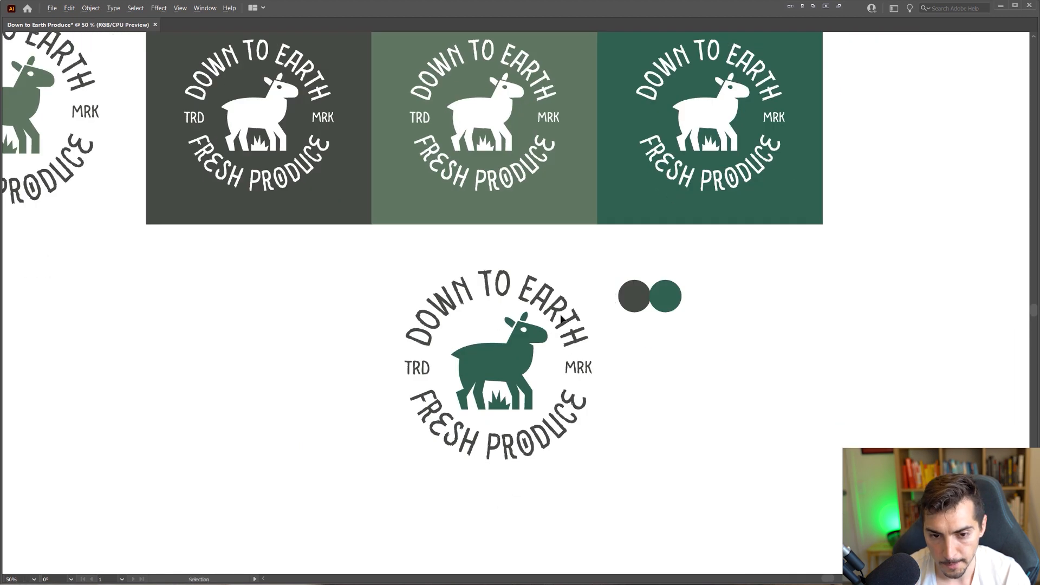
{"action": "scroll", "coordinate": [565, 319], "scroll_direction": "up", "scroll_amount": 1}
{"action": "left_click", "coordinate": [561, 313]}
{"action": "left_click_drag", "start_coordinate": [580, 390], "coordinate": [578, 392]}
{"action": "left_click_drag", "start_coordinate": [608, 413], "coordinate": [568, 438]}
{"action": "left_click_drag", "start_coordinate": [372, 382], "coordinate": [382, 353]}
{"action": "key", "text": "ctrl+z"}
- Select the DOWN TO EARTH lettering and show its fill colour as HSB sliders, with the panels displayed near the badge
{"action": "scroll", "coordinate": [495, 289], "scroll_direction": "up", "scroll_amount": 1}
{"action": "scroll", "coordinate": [496, 290], "scroll_direction": "up", "scroll_amount": 2}
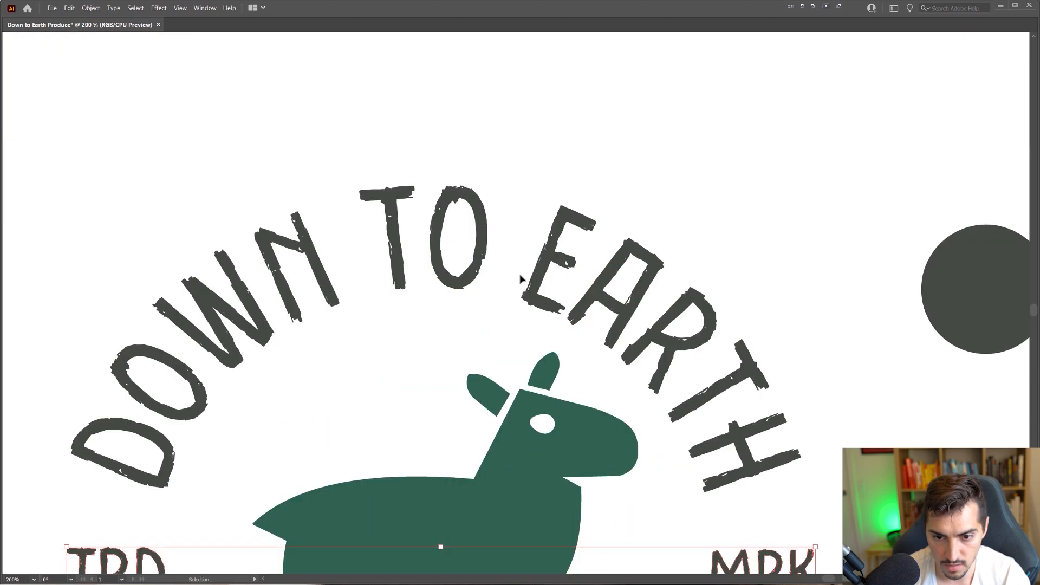
{"action": "left_click", "coordinate": [543, 269]}
{"action": "left_click_drag", "start_coordinate": [685, 335], "coordinate": [592, 148]}
{"action": "key", "text": "Tab"}
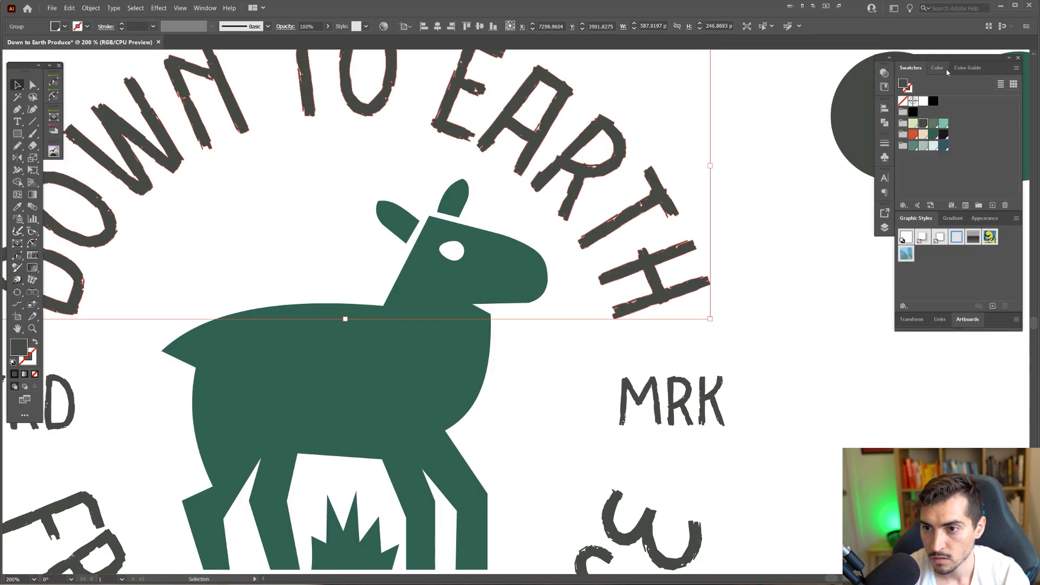
{"action": "left_click", "coordinate": [944, 69]}
{"action": "left_click_drag", "start_coordinate": [1002, 69], "coordinate": [681, 154]}
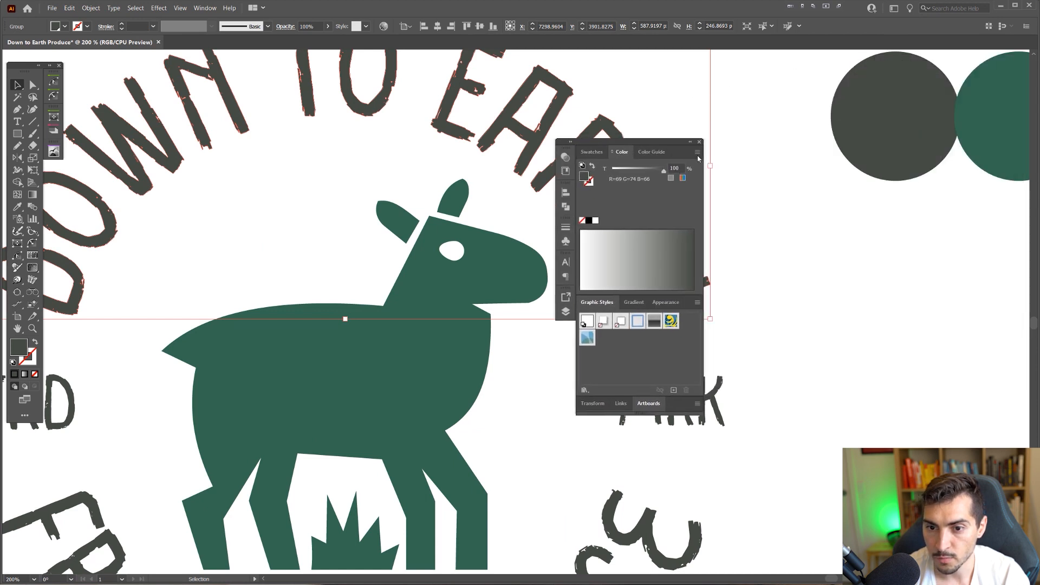
{"action": "left_click", "coordinate": [698, 154]}
{"action": "left_click", "coordinate": [722, 184]}
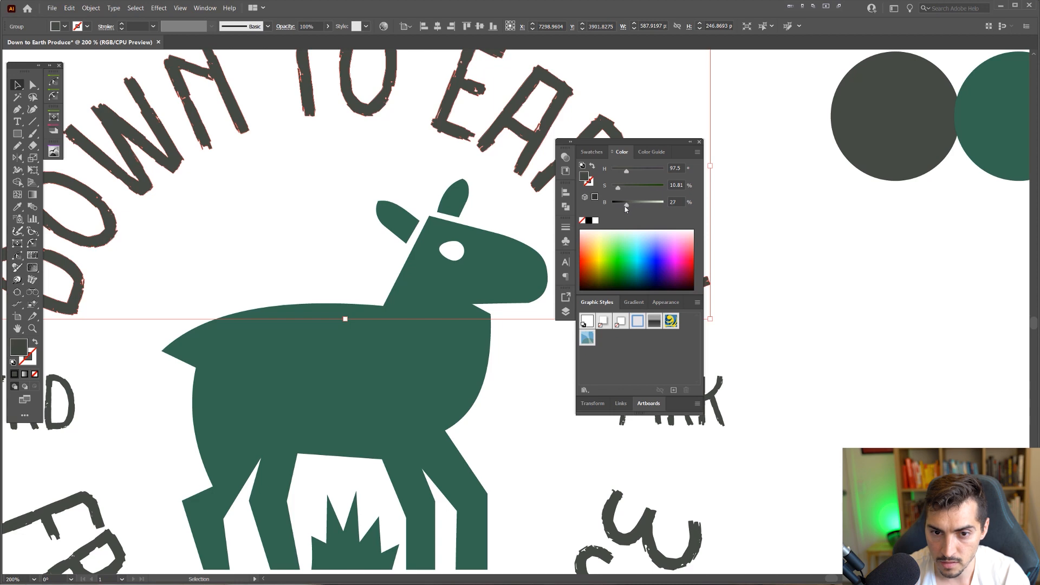
- Darken the DOWN TO EARTH lettering by lowering its fill brightness to about 23%
{"action": "left_click_drag", "start_coordinate": [626, 209], "coordinate": [624, 209]}
{"action": "scroll", "coordinate": [530, 128], "scroll_direction": "up", "scroll_amount": 2}
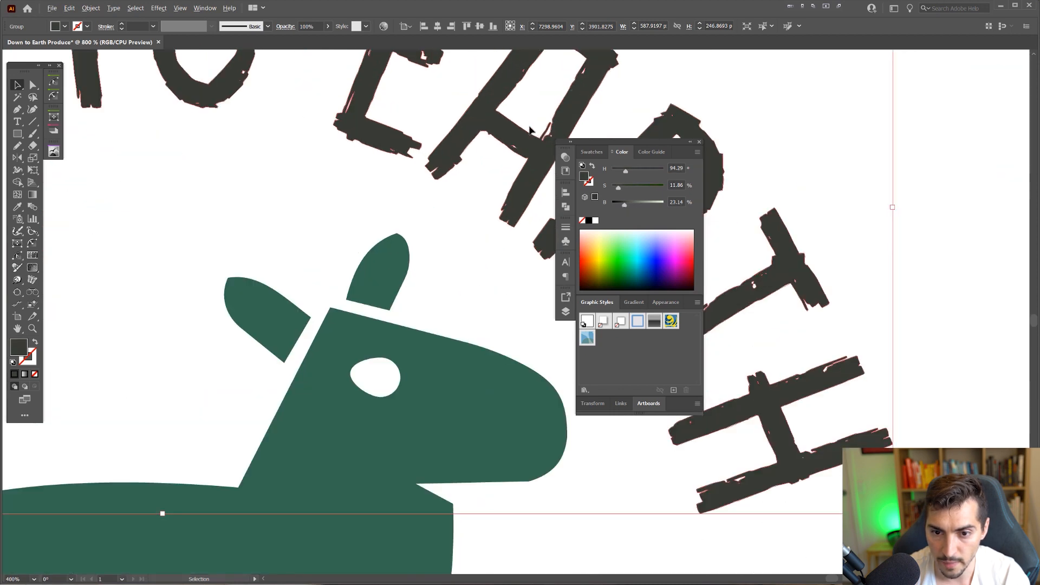
{"action": "scroll", "coordinate": [530, 128], "scroll_direction": "up", "scroll_amount": 1}
{"action": "key", "text": "ctrl+0"}
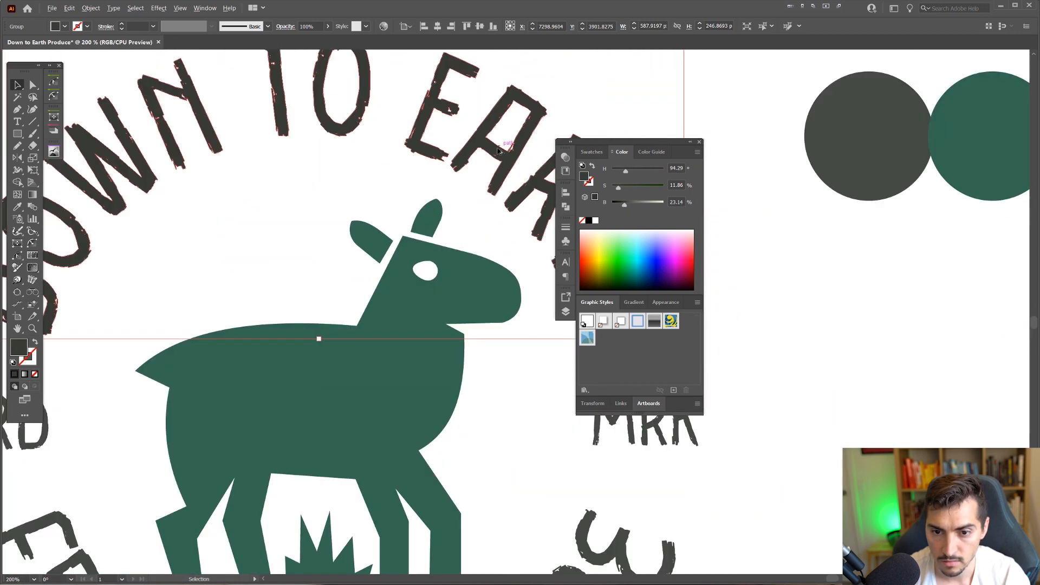
- Try to save the darkened lettering grey as a new colour swatch
{"action": "left_click", "coordinate": [605, 154]}
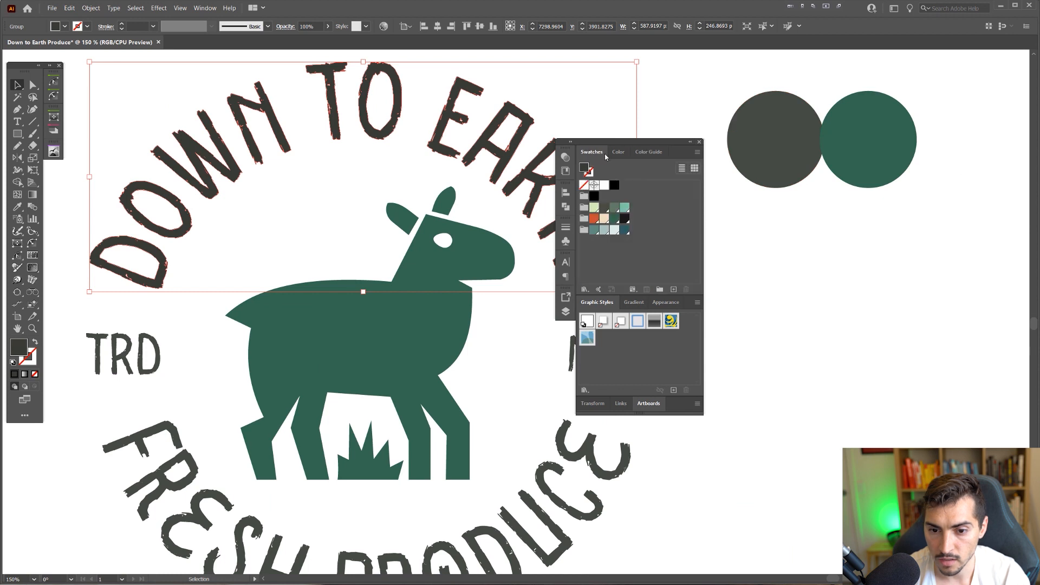
{"action": "left_click", "coordinate": [674, 290]}
{"action": "left_click", "coordinate": [539, 383]}
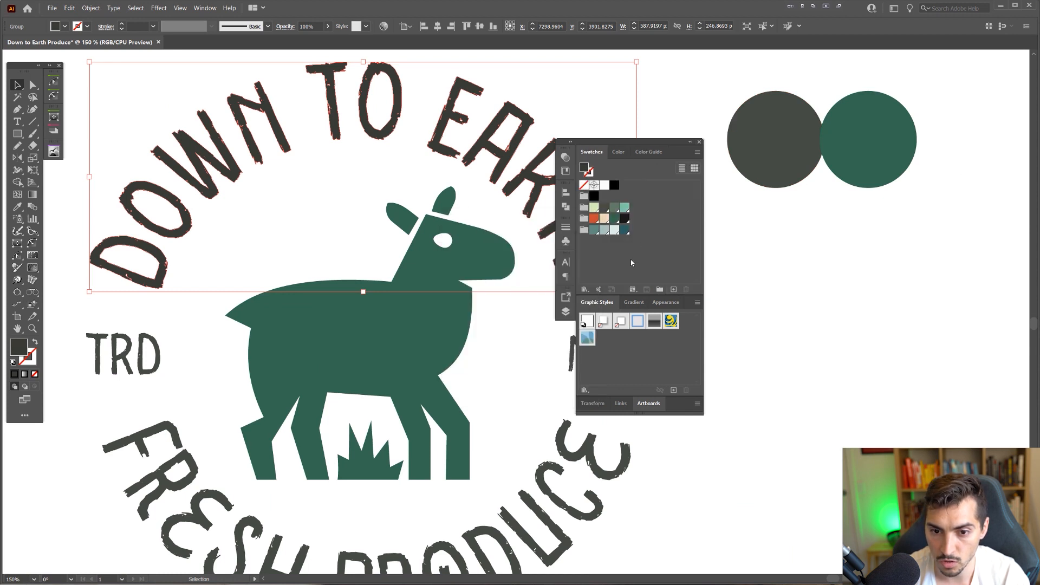
- Add the darkened lettering grey to the first colour group in the swatches and move the panels away from the badge
{"action": "left_click_drag", "start_coordinate": [599, 196], "coordinate": [600, 196]}
{"action": "left_click", "coordinate": [720, 237]}
{"action": "left_click_drag", "start_coordinate": [629, 142], "coordinate": [944, 61]}
- Fill the FRESH PRODUCE, TRD and MRK lettering with the new dark grey swatch
{"action": "scroll", "coordinate": [628, 144], "scroll_direction": "down", "scroll_amount": 2}
{"action": "left_click_drag", "start_coordinate": [641, 217], "coordinate": [606, 277]}
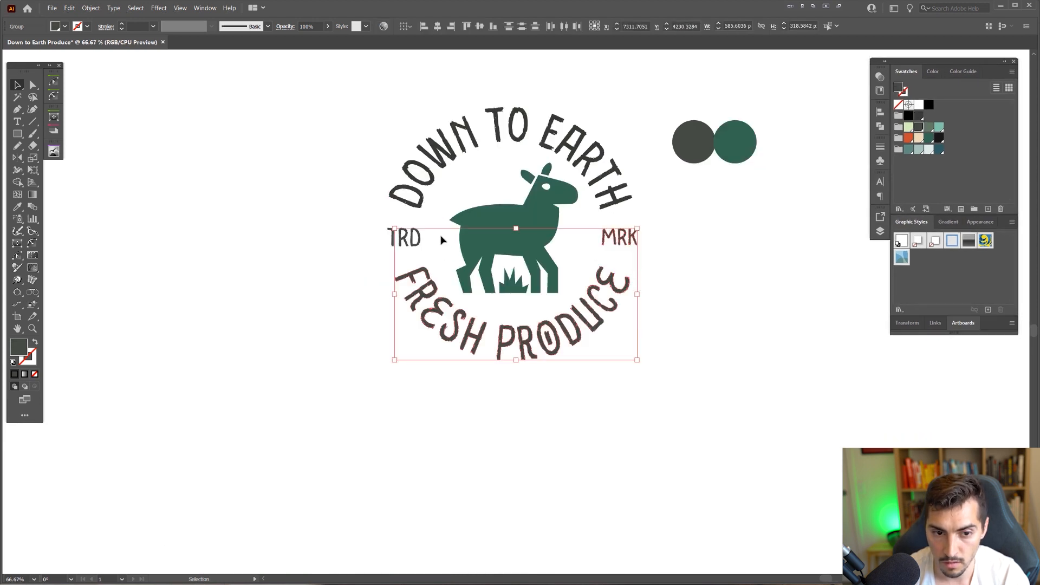
{"action": "left_click", "coordinate": [408, 239], "text": "shift"}
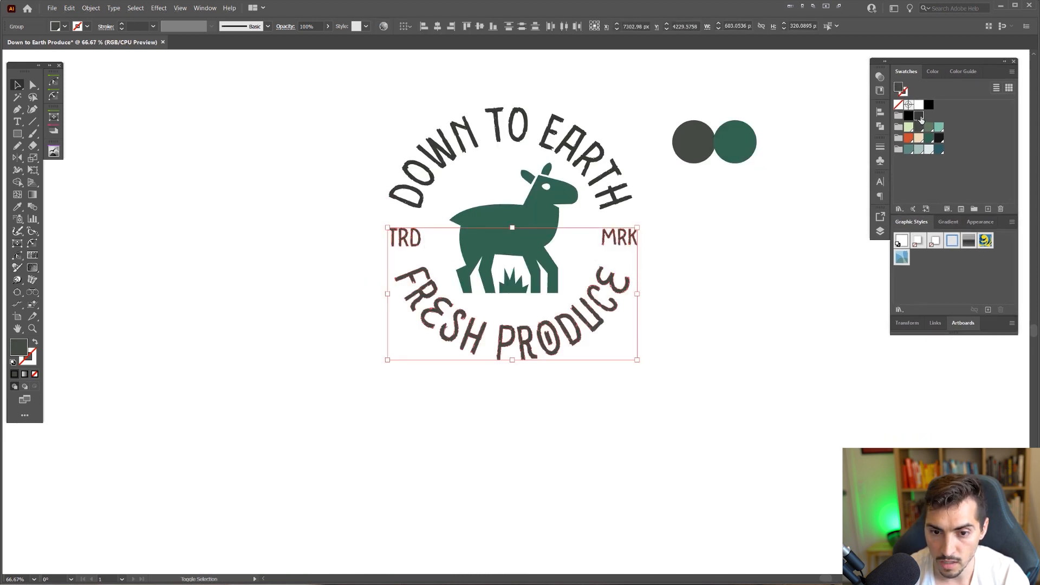
{"action": "left_click", "coordinate": [919, 115]}
{"action": "left_click", "coordinate": [662, 224]}
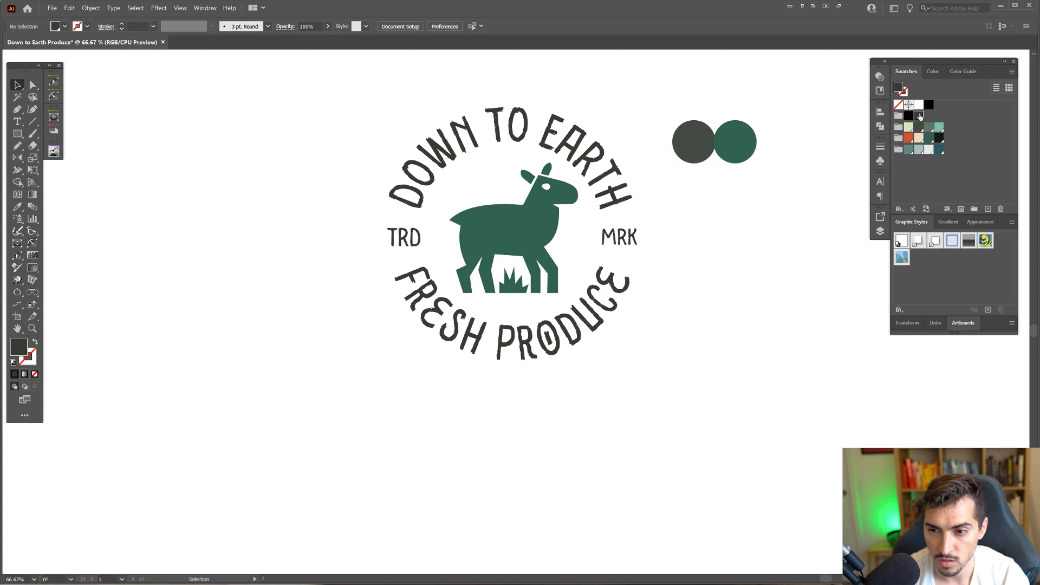
- Start a Roughen effect on the green lamb with a relative size of 0.2% and a detail of 41/in
{"action": "left_click_drag", "start_coordinate": [631, 114], "coordinate": [588, 200]}
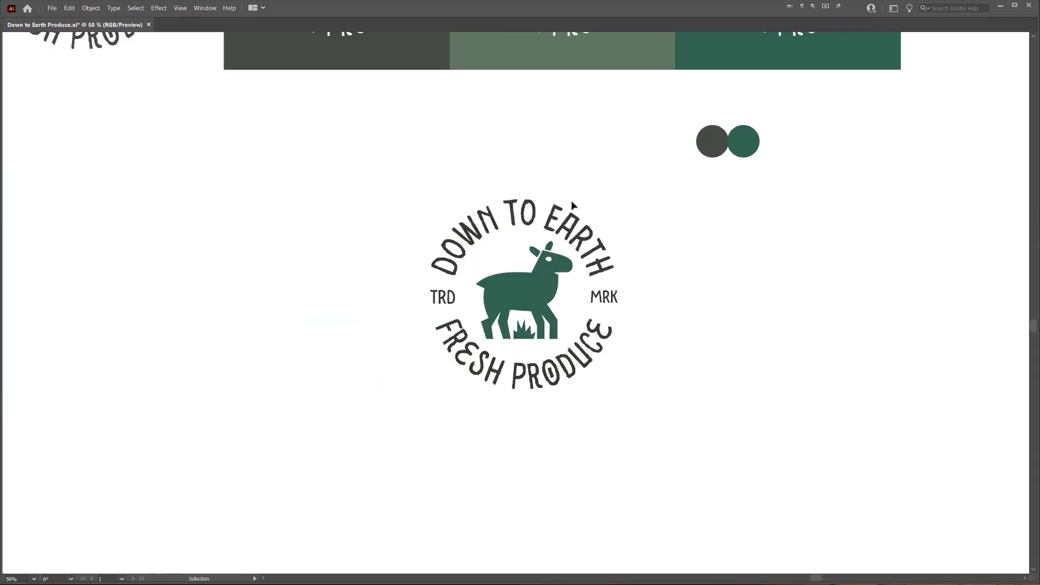
{"action": "left_click_drag", "start_coordinate": [773, 290], "coordinate": [709, 245]}
{"action": "scroll", "coordinate": [755, 225], "scroll_direction": "down", "scroll_amount": 2}
{"action": "left_click", "coordinate": [561, 276]}
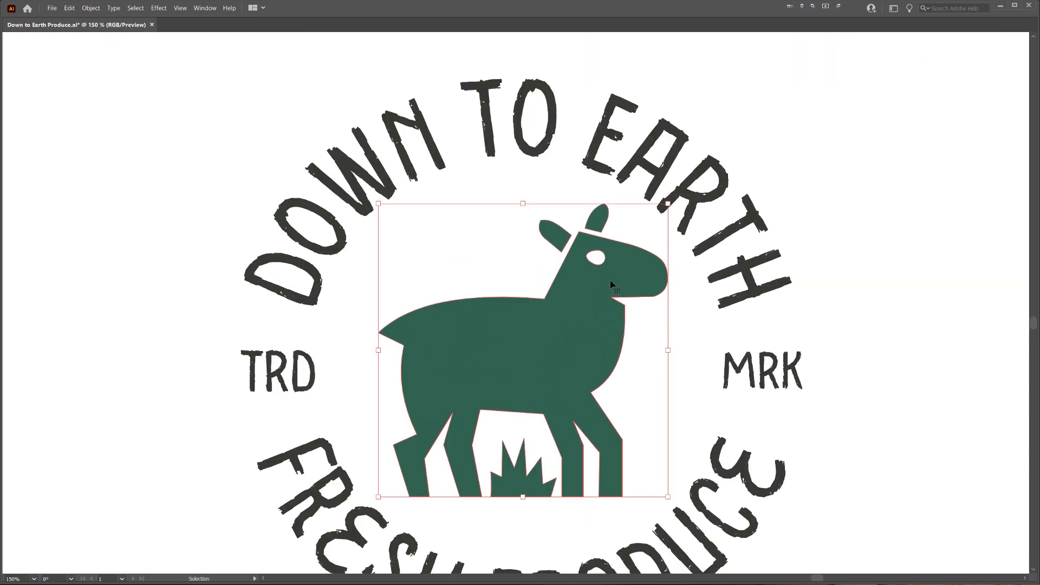
{"action": "scroll", "coordinate": [561, 276], "scroll_direction": "down", "scroll_amount": 2}
{"action": "left_click", "coordinate": [159, 7]}
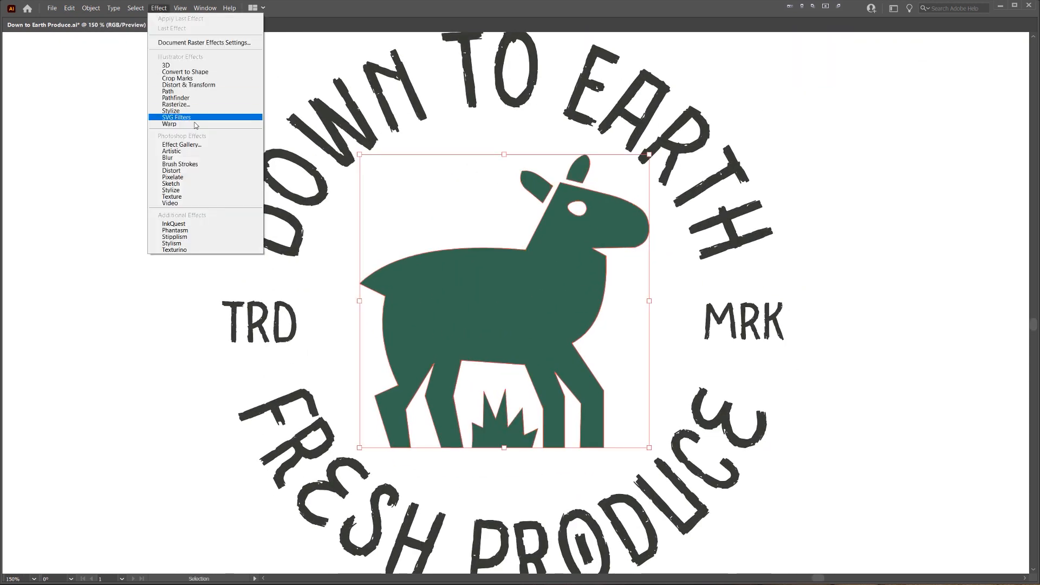
{"action": "mouse_move", "coordinate": [210, 87]}
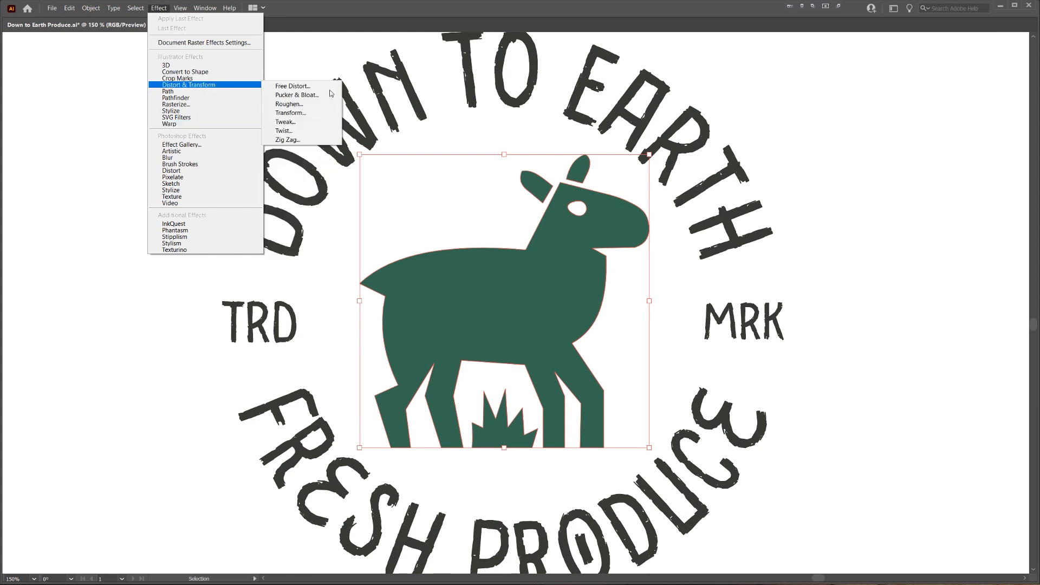
{"action": "left_click", "coordinate": [314, 104]}
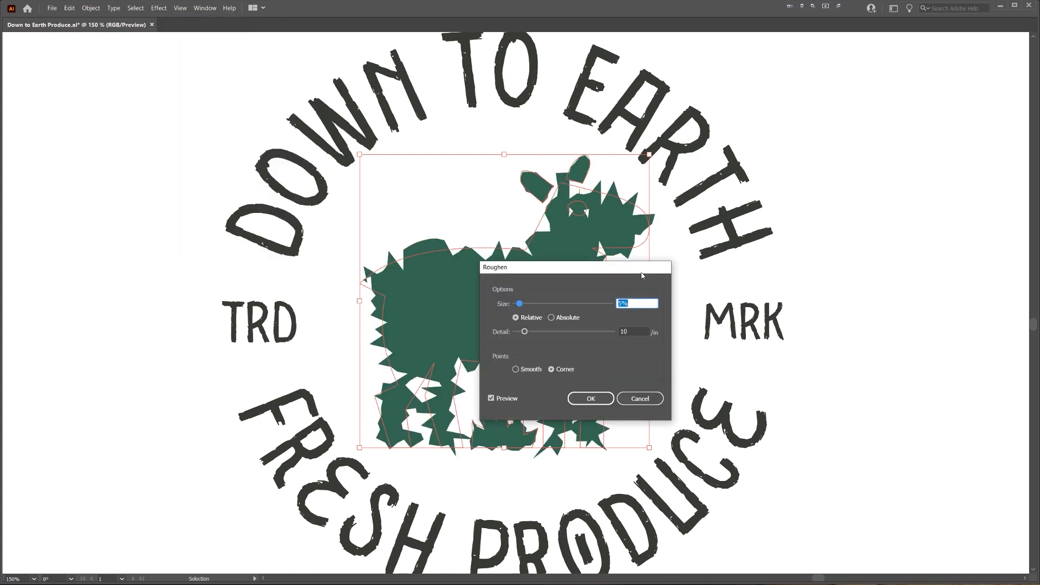
{"action": "type", "text": "0.2"}
{"action": "left_click", "coordinate": [637, 331]}
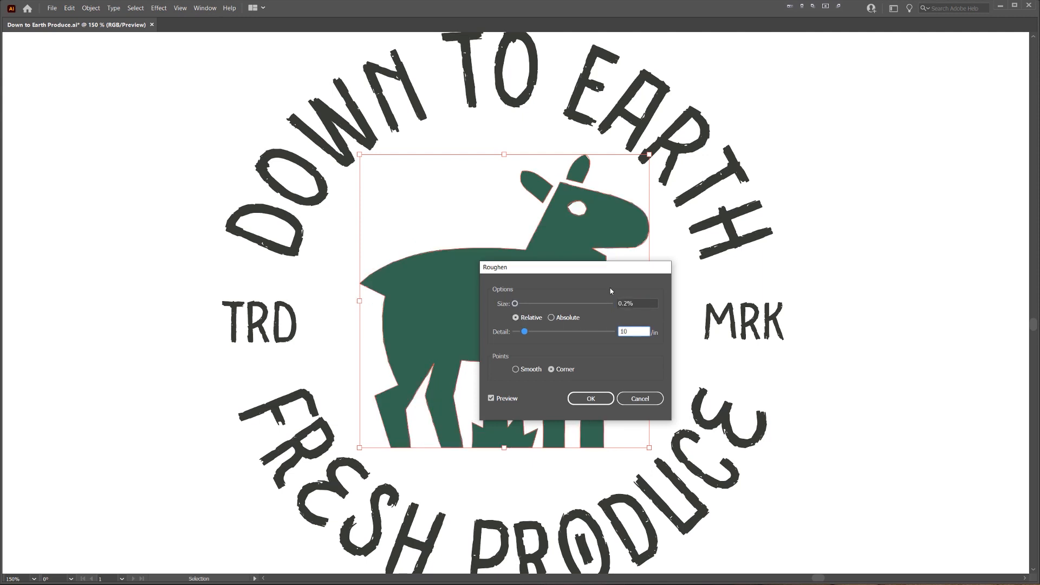
{"action": "scroll", "coordinate": [631, 330], "scroll_direction": "up", "scroll_amount": 20}
{"action": "left_click_drag", "start_coordinate": [520, 267], "coordinate": [815, 261]}
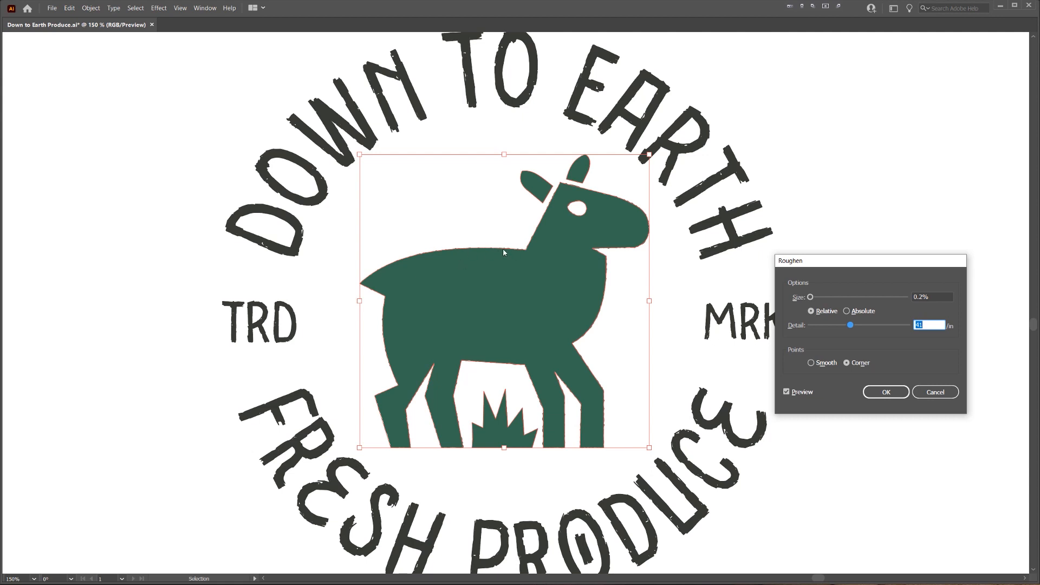
- Switch the Roughen points to Smooth and set the detail to 13/in
{"action": "left_click", "coordinate": [830, 366]}
{"action": "left_click_drag", "start_coordinate": [863, 261], "coordinate": [754, 275]}
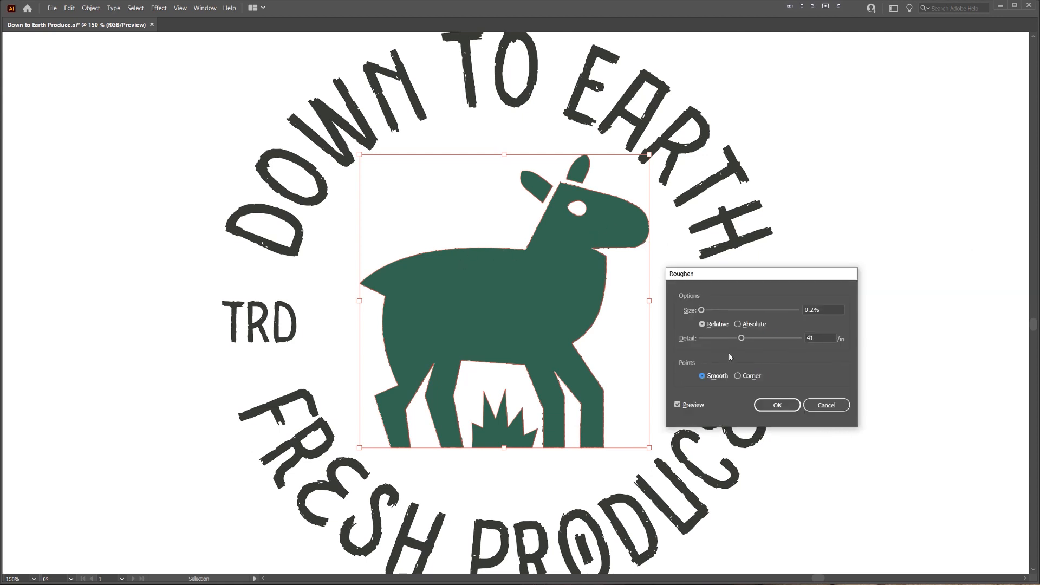
{"action": "scroll", "coordinate": [817, 338], "scroll_direction": "down", "scroll_amount": 20}
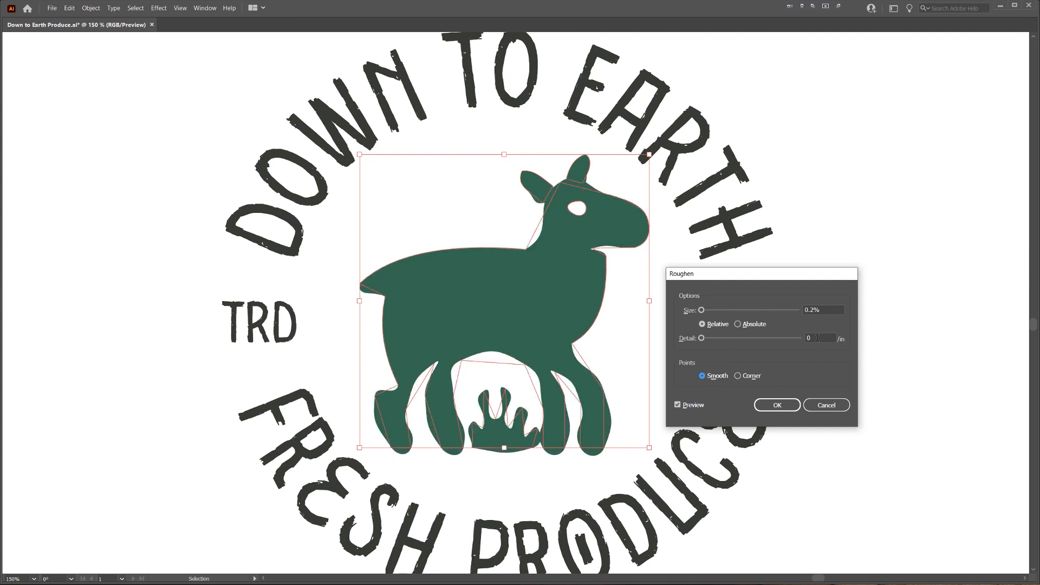
{"action": "scroll", "coordinate": [817, 338], "scroll_direction": "up", "scroll_amount": 4}
{"action": "scroll", "coordinate": [816, 338], "scroll_direction": "up", "scroll_amount": 4}
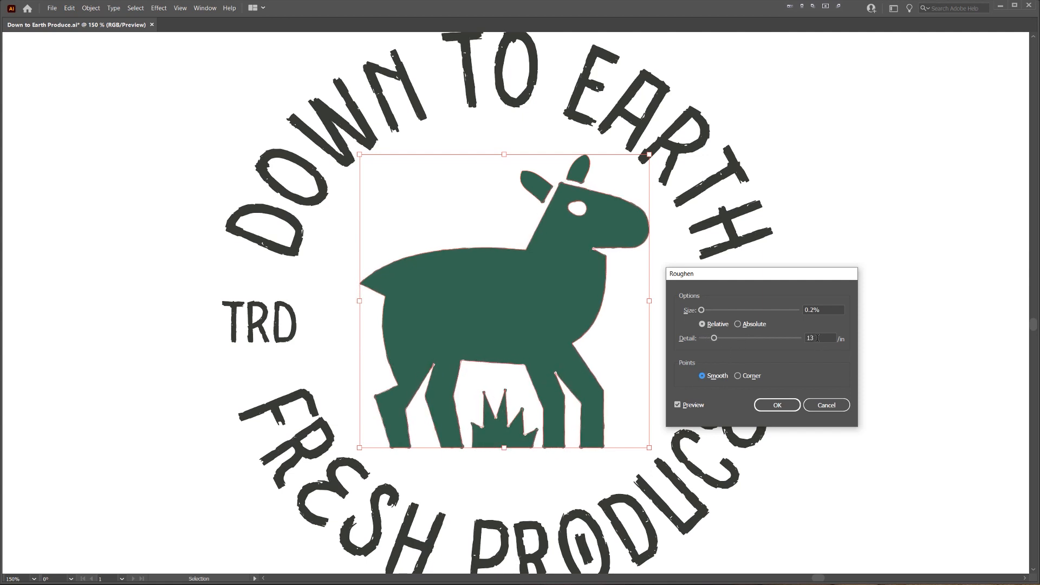
- Set the Roughen size to 0.1% relative and apply the effect to the lamb
{"action": "scroll", "coordinate": [817, 338], "scroll_direction": "up", "scroll_amount": 4}
{"action": "scroll", "coordinate": [824, 310], "scroll_direction": "up", "scroll_amount": 1}
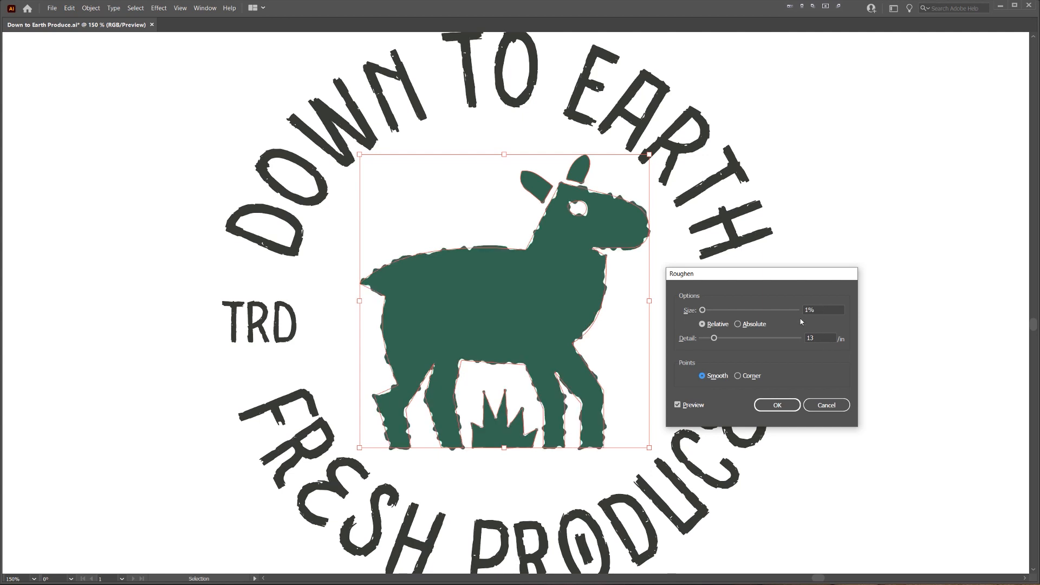
{"action": "left_click", "coordinate": [828, 309]}
{"action": "type", "text": "0.1"}
{"action": "left_click", "coordinate": [833, 336]}
{"action": "left_click", "coordinate": [739, 324]}
{"action": "left_click", "coordinate": [718, 325]}
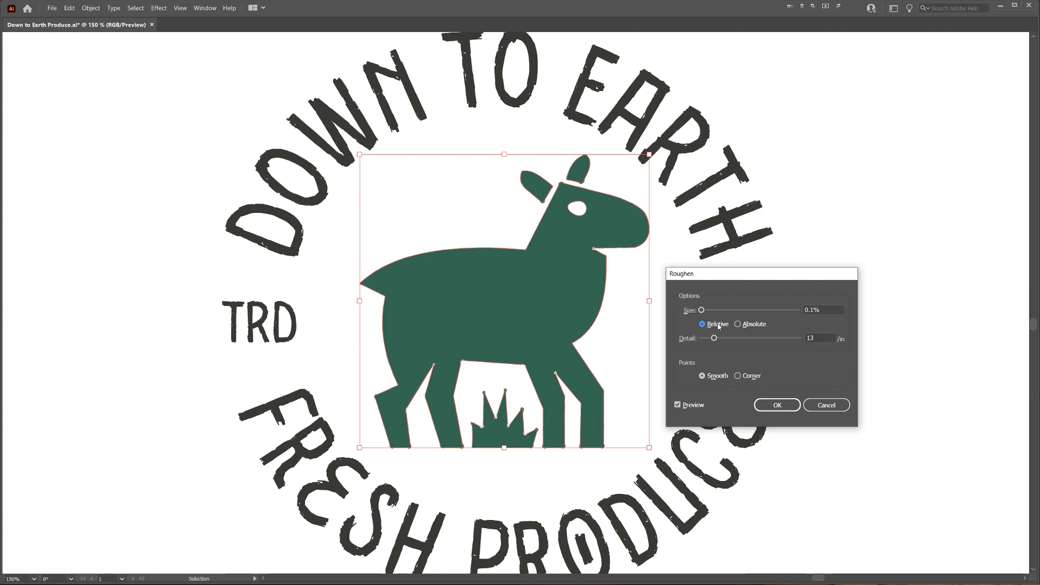
{"action": "left_click", "coordinate": [776, 405]}
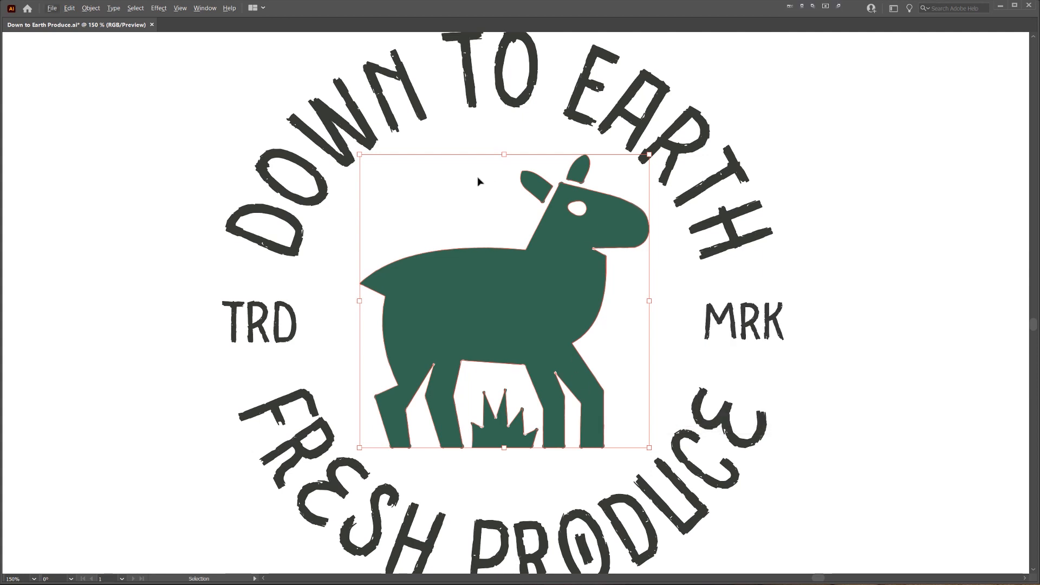
- Examine the lamb's roughened edges up close and compare them with the textured lettering around it
{"action": "left_click", "coordinate": [478, 180]}
{"action": "scroll", "coordinate": [636, 235], "scroll_direction": "up", "scroll_amount": 5}
{"action": "scroll", "coordinate": [766, 423], "scroll_direction": "up", "scroll_amount": 3}
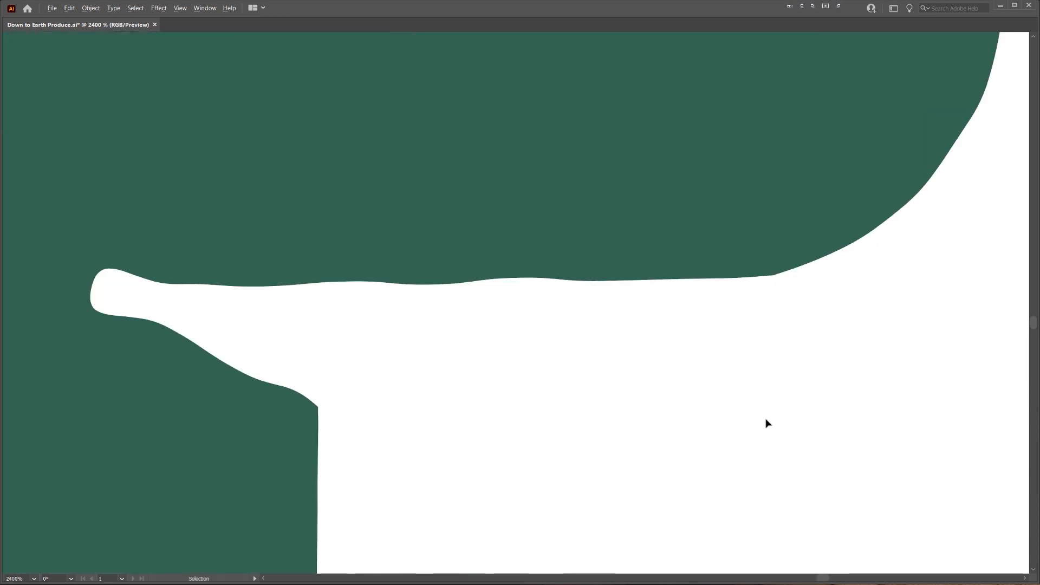
{"action": "scroll", "coordinate": [766, 423], "scroll_direction": "down", "scroll_amount": 2}
{"action": "left_click_drag", "start_coordinate": [633, 40], "coordinate": [901, 437]}
{"action": "scroll", "coordinate": [848, 135], "scroll_direction": "down", "scroll_amount": 6}
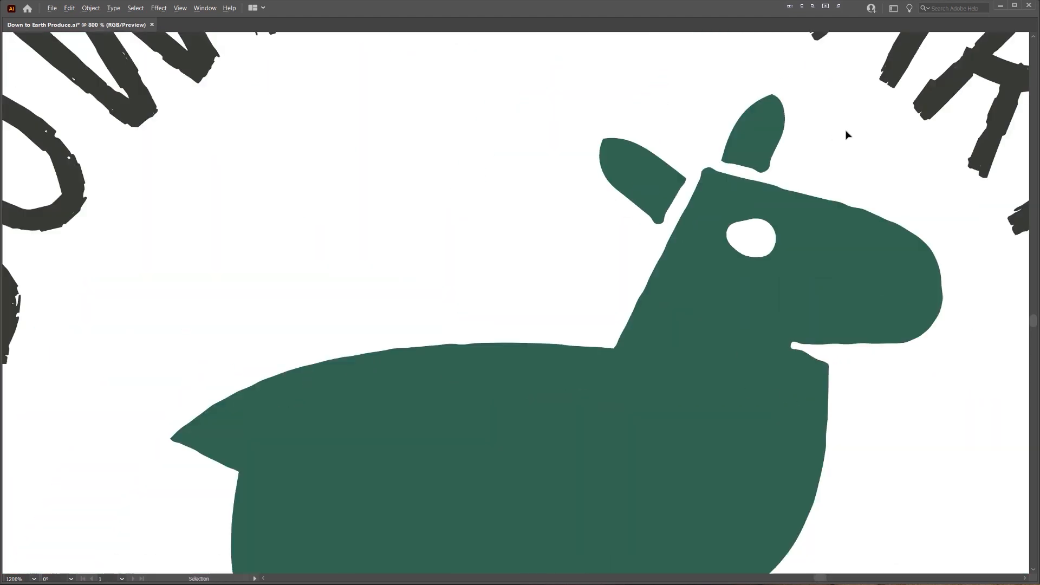
{"action": "left_click_drag", "start_coordinate": [975, 61], "coordinate": [775, 102]}
{"action": "scroll", "coordinate": [836, 93], "scroll_direction": "down", "scroll_amount": 3}
{"action": "left_click_drag", "start_coordinate": [868, 80], "coordinate": [762, 124]}
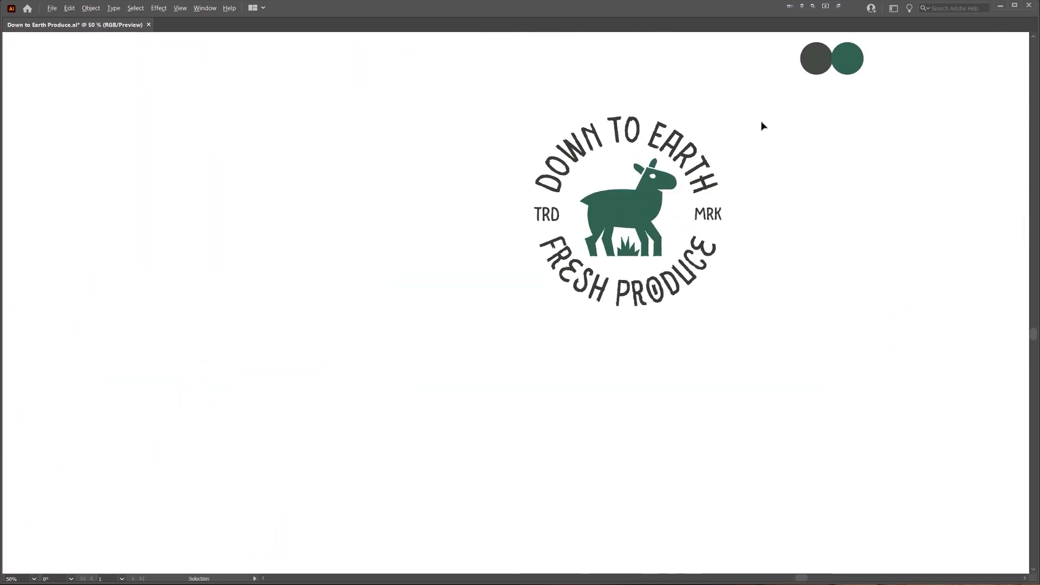
{"action": "scroll", "coordinate": [753, 136], "scroll_direction": "up", "scroll_amount": 2}
{"action": "scroll", "coordinate": [569, 340], "scroll_direction": "up", "scroll_amount": 1}
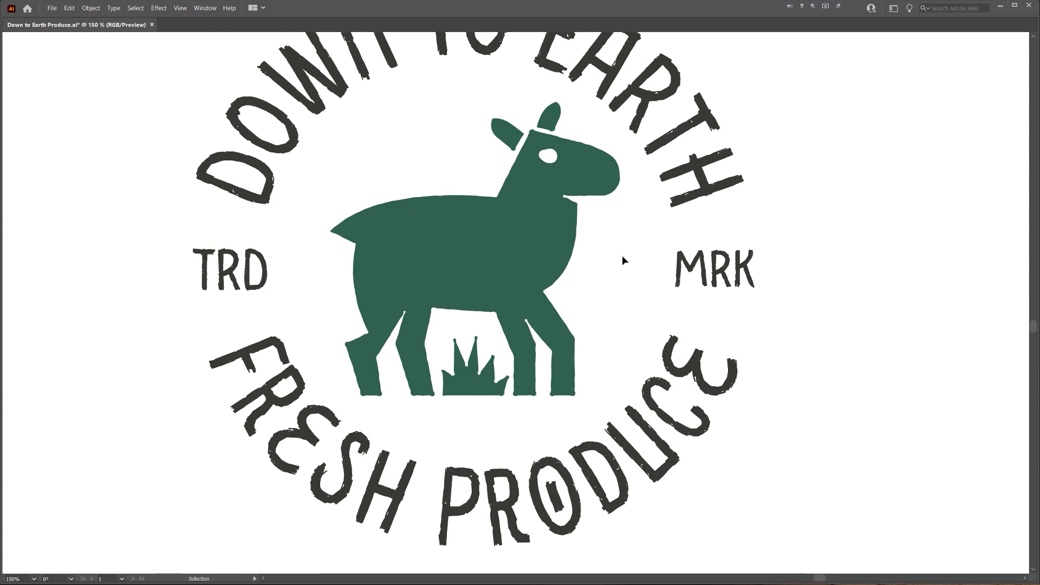
{"action": "scroll", "coordinate": [661, 405], "scroll_direction": "up", "scroll_amount": 4}
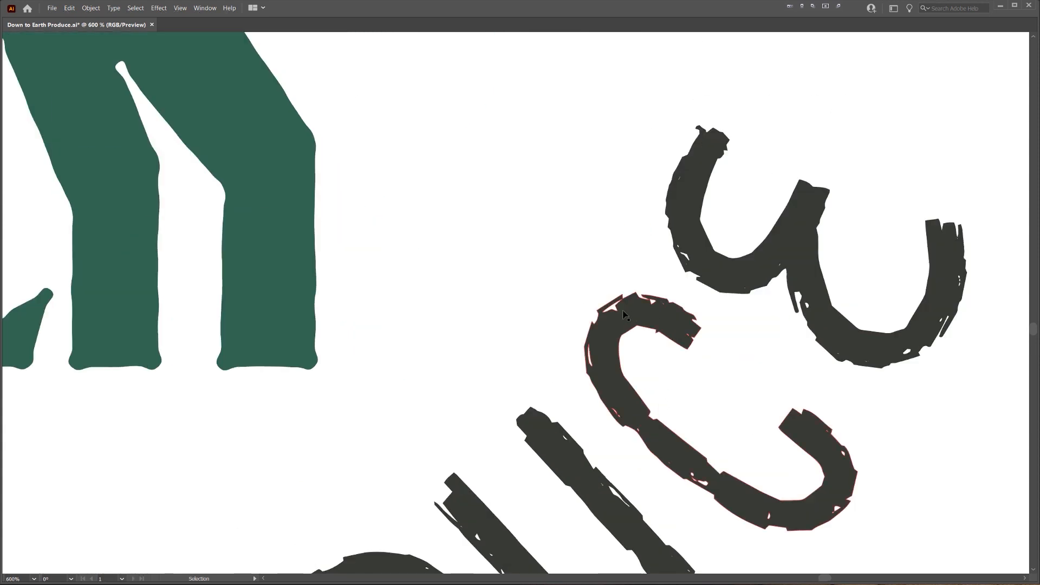
{"action": "scroll", "coordinate": [639, 311], "scroll_direction": "down", "scroll_amount": 6}
{"action": "scroll", "coordinate": [520, 206], "scroll_direction": "up", "scroll_amount": 2}
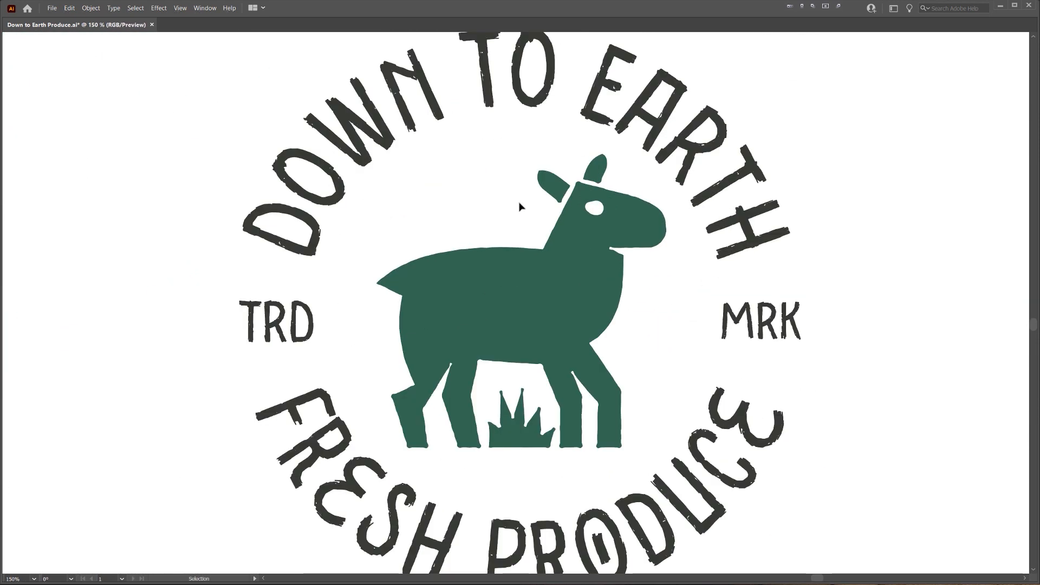
- Place the 100% GRASS FED lettering beside the green badge and fill it with the dark green of the sample circle
{"action": "scroll", "coordinate": [596, 219], "scroll_direction": "down", "scroll_amount": 4}
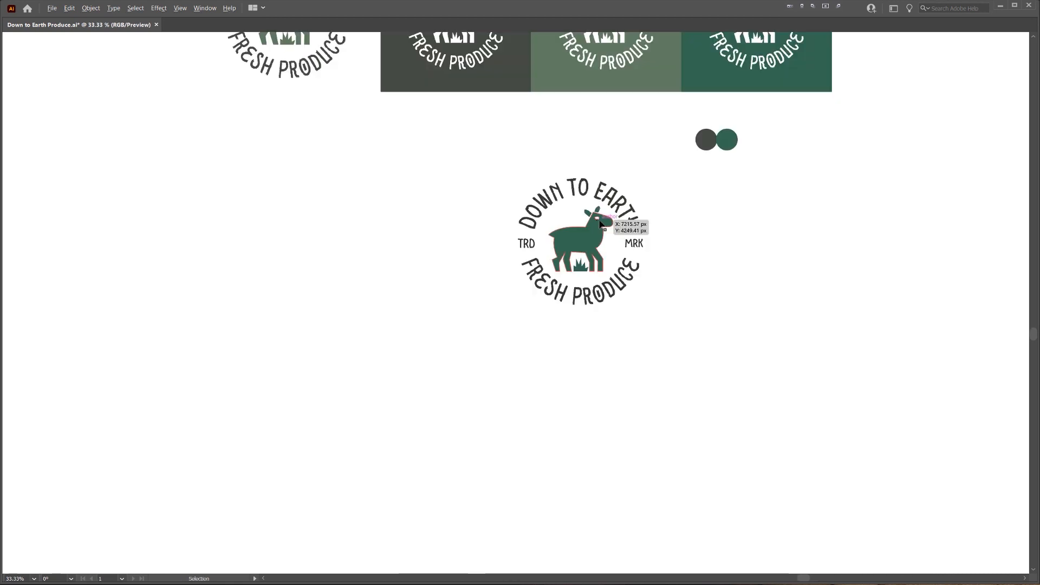
{"action": "left_click_drag", "start_coordinate": [718, 184], "coordinate": [620, 293]}
{"action": "left_click_drag", "start_coordinate": [792, 70], "coordinate": [633, 364]}
{"action": "key", "text": "i"}
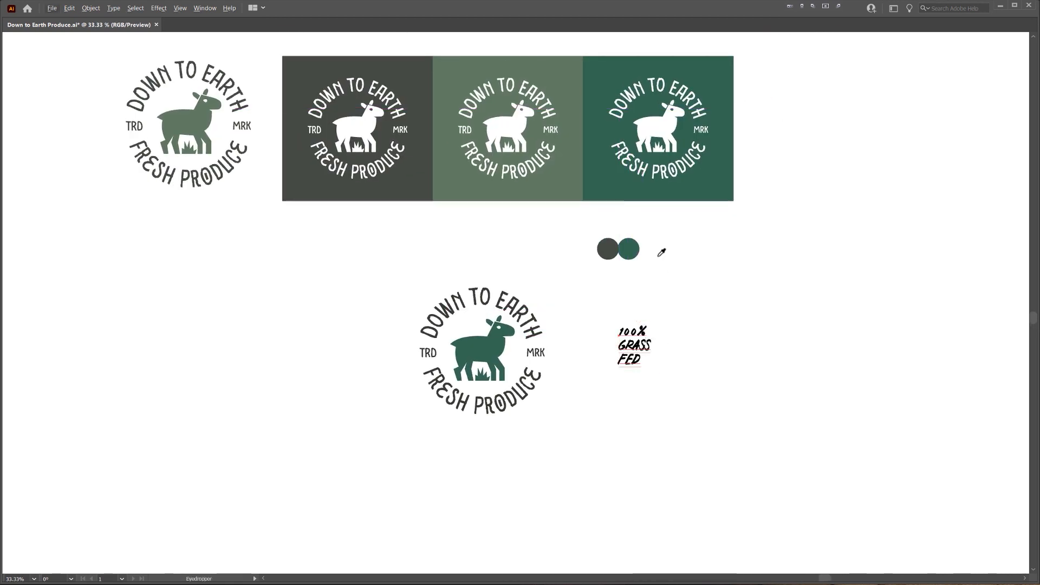
{"action": "left_click", "coordinate": [630, 250]}
- Reduce the font size of the percent sign in the 100% GRASS FED lettering
{"action": "scroll", "coordinate": [662, 350], "scroll_direction": "up", "scroll_amount": 2}
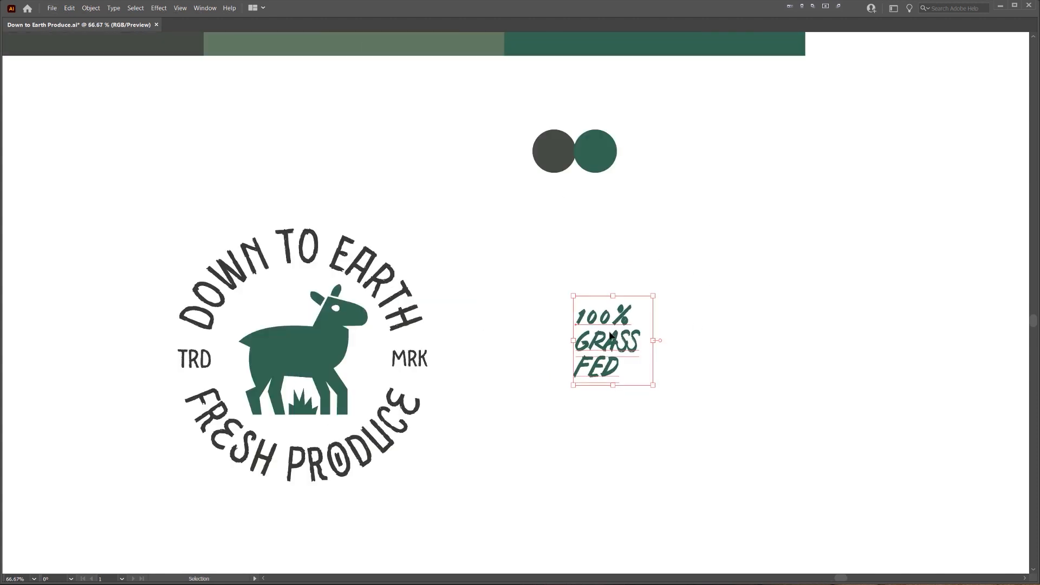
{"action": "scroll", "coordinate": [623, 304], "scroll_direction": "up", "scroll_amount": 4}
{"action": "left_click_drag", "start_coordinate": [626, 305], "coordinate": [768, 325]}
{"action": "key", "text": "ctrl+alt+shift+comma"}
{"action": "key", "text": "ctrl+alt+shift+comma"}
{"action": "key", "text": "ctrl+alt+shift+comma"}
{"action": "key", "text": "ctrl+alt+shift+comma"}
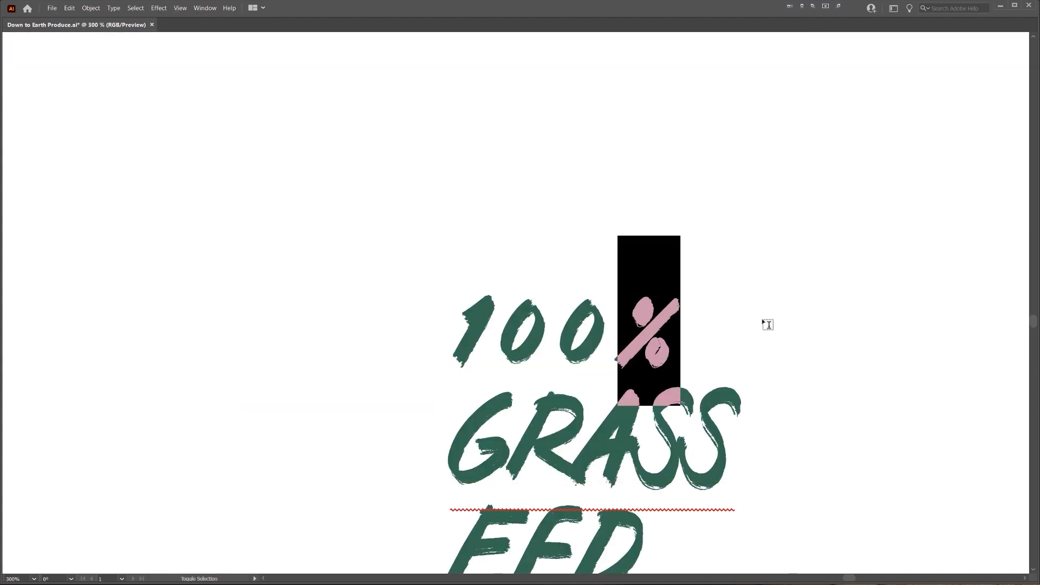
{"action": "key", "text": "ctrl+alt+shift+period"}
- Enlarge the 100% line to match the width of GRASS and tighten its letter spacing
{"action": "left_click", "coordinate": [613, 334], "text": "ctrl"}
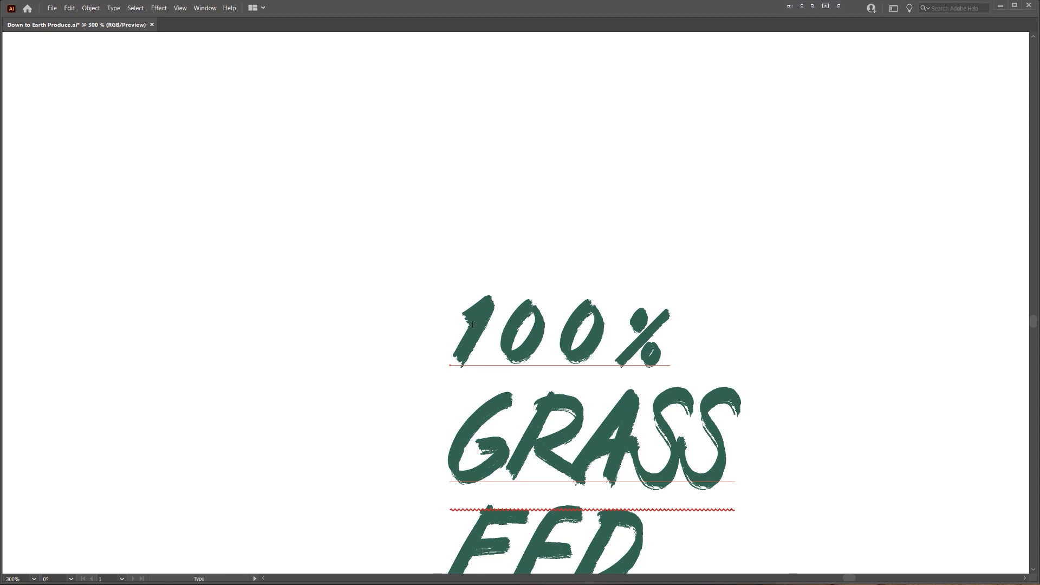
{"action": "triple_click", "coordinate": [613, 336]}
{"action": "left_click", "coordinate": [581, 338]}
{"action": "left_click_drag", "start_coordinate": [460, 318], "coordinate": [716, 331]}
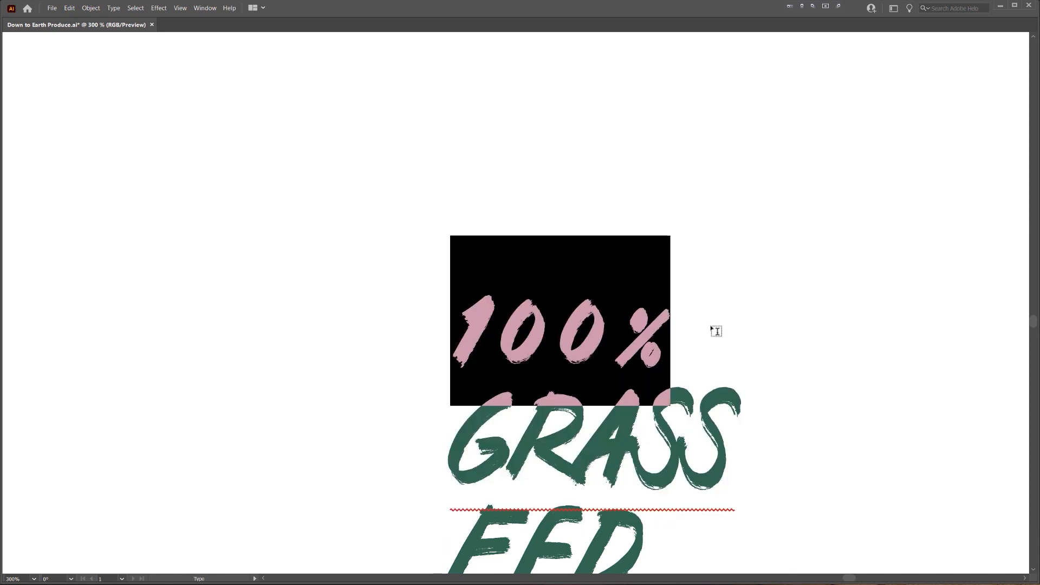
{"action": "key", "text": "ctrl+alt+shift+period"}
{"action": "key", "text": "ctrl+alt+shift+period"}
{"action": "key", "text": "ctrl+alt+shift+period"}
{"action": "key", "text": "alt+Left"}
{"action": "key", "text": "alt+Left"}
{"action": "key", "text": "alt+Left"}
{"action": "key", "text": "Escape"}
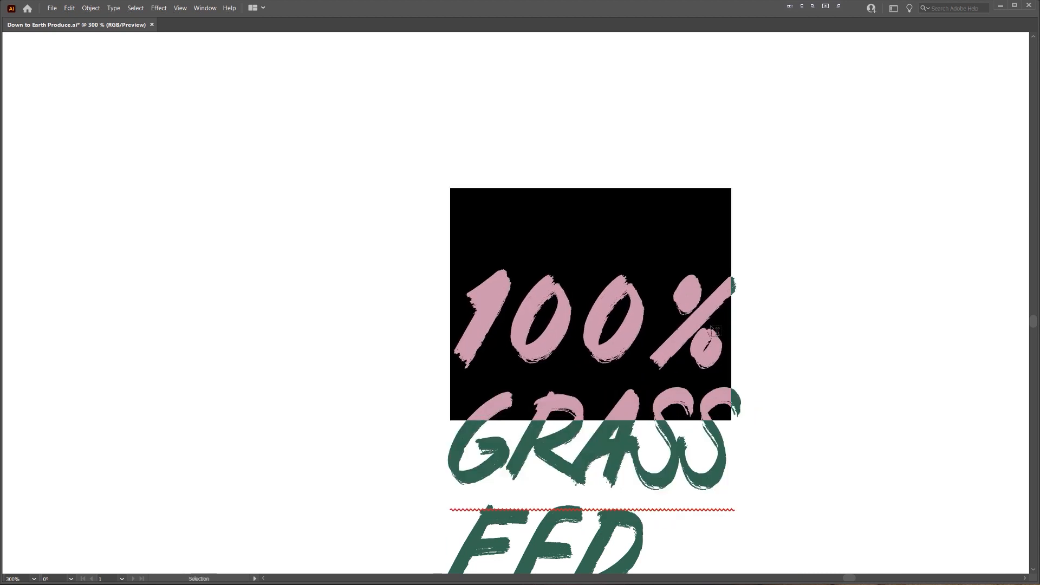
- Tighten the line spacing of the three-line 100% GRASS FED lettering
{"action": "left_click_drag", "start_coordinate": [792, 282], "coordinate": [838, 151]}
{"action": "key", "text": "alt+Up"}
{"action": "key", "text": "alt+Up"}
{"action": "key", "text": "alt+Up"}
{"action": "key", "text": "alt+Down"}
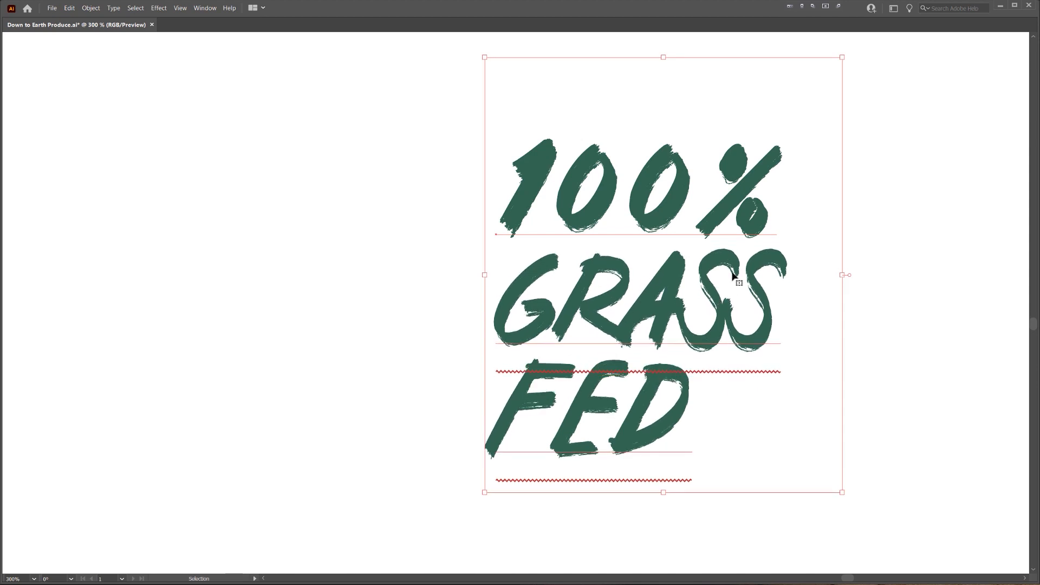
- Move the 100% GRASS FED lettering higher in the space beside the green badge
{"action": "scroll", "coordinate": [734, 273], "scroll_direction": "down", "scroll_amount": 2}
{"action": "left_click", "coordinate": [850, 204]}
{"action": "left_click_drag", "start_coordinate": [850, 204], "coordinate": [764, 291]}
{"action": "left_click_drag", "start_coordinate": [645, 336], "coordinate": [659, 196]}
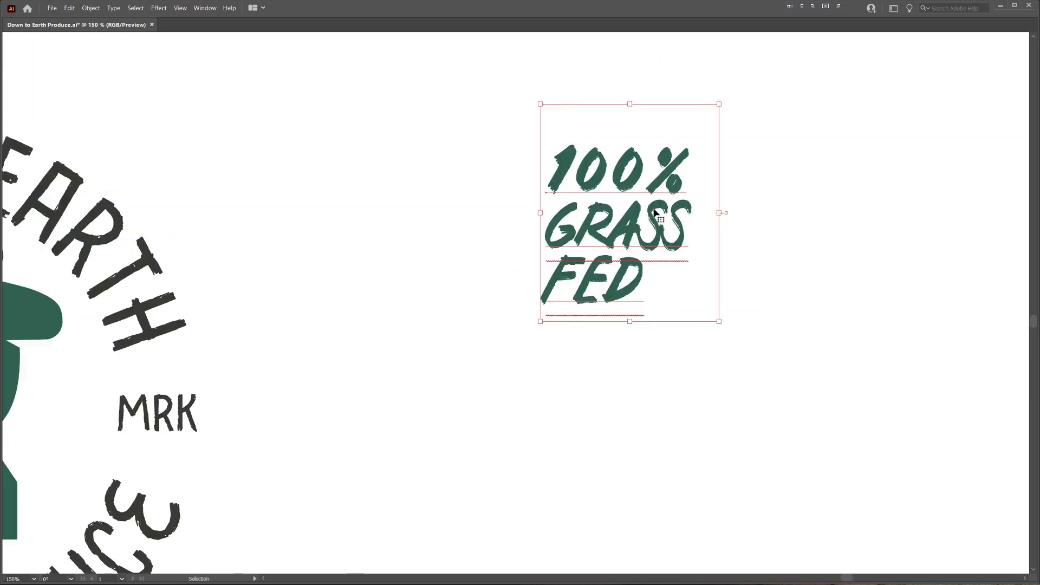
{"action": "scroll", "coordinate": [655, 211], "scroll_direction": "down", "scroll_amount": 2}
{"action": "left_click_drag", "start_coordinate": [547, 239], "coordinate": [601, 302]}
{"action": "left_click_drag", "start_coordinate": [689, 278], "coordinate": [662, 334]}
- Review the original pencil sketches, the reference logo and the earlier black versions of the lamb and badge
{"action": "left_click_drag", "start_coordinate": [797, 281], "coordinate": [837, 277]}
{"action": "scroll", "coordinate": [908, 282], "scroll_direction": "down", "scroll_amount": 3}
{"action": "mouse_move", "coordinate": [443, 109]}
{"action": "left_mouse_down"}
{"action": "mouse_move", "coordinate": [597, 288]}
{"action": "mouse_move", "coordinate": [659, 445]}
{"action": "left_mouse_up"}
{"action": "mouse_move", "coordinate": [353, 178]}
{"action": "left_mouse_down"}
{"action": "mouse_move", "coordinate": [485, 213]}
{"action": "mouse_move", "coordinate": [494, 380]}
{"action": "left_mouse_up"}
{"action": "scroll", "coordinate": [472, 258], "scroll_direction": "up", "scroll_amount": 4}
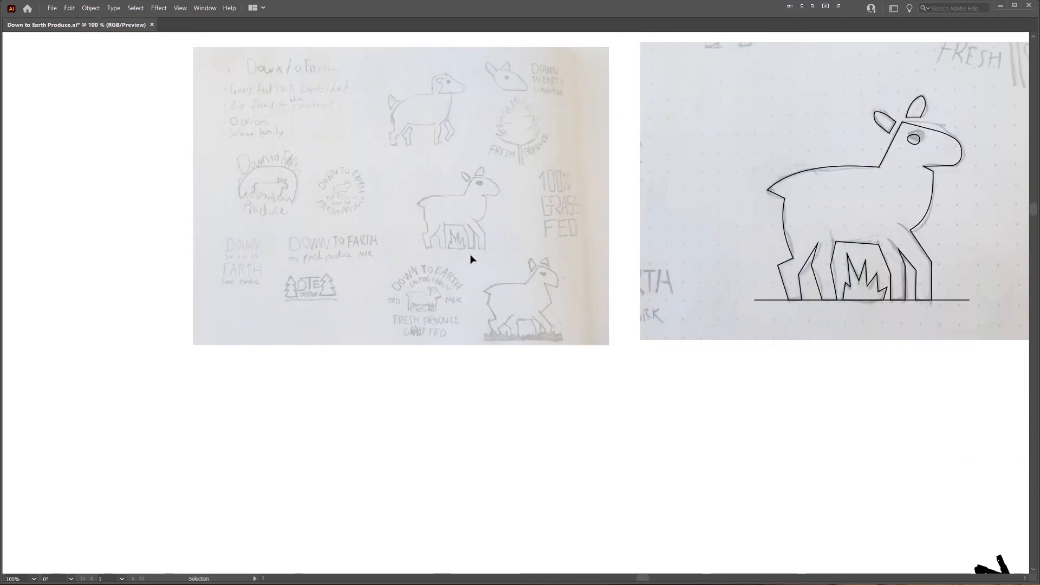
{"action": "mouse_move", "coordinate": [529, 233]}
{"action": "left_mouse_down"}
{"action": "mouse_move", "coordinate": [519, 303]}
{"action": "mouse_move", "coordinate": [597, 222]}
{"action": "left_mouse_up"}
{"action": "scroll", "coordinate": [376, 246], "scroll_direction": "up", "scroll_amount": 1}
{"action": "mouse_move", "coordinate": [376, 246]}
{"action": "left_mouse_down"}
{"action": "mouse_move", "coordinate": [426, 293]}
{"action": "mouse_move", "coordinate": [372, 280]}
{"action": "left_mouse_up"}
{"action": "scroll", "coordinate": [626, 291], "scroll_direction": "down", "scroll_amount": 4}
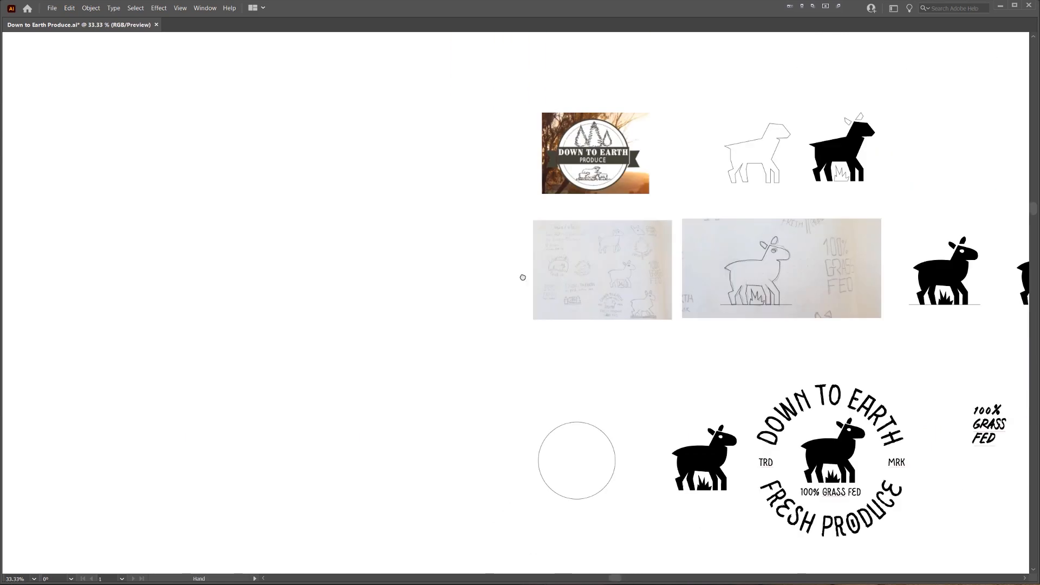
{"action": "left_click_drag", "start_coordinate": [522, 276], "coordinate": [210, 217]}
{"action": "left_click_drag", "start_coordinate": [794, 404], "coordinate": [398, 192]}
{"action": "left_click_drag", "start_coordinate": [621, 387], "coordinate": [504, 108]}
{"action": "left_click_drag", "start_coordinate": [762, 546], "coordinate": [731, 411]}
{"action": "scroll", "coordinate": [633, 337], "scroll_direction": "up", "scroll_amount": 1}
{"action": "left_click_drag", "start_coordinate": [633, 337], "coordinate": [635, 250]}
{"action": "scroll", "coordinate": [526, 178], "scroll_direction": "up", "scroll_amount": 1}
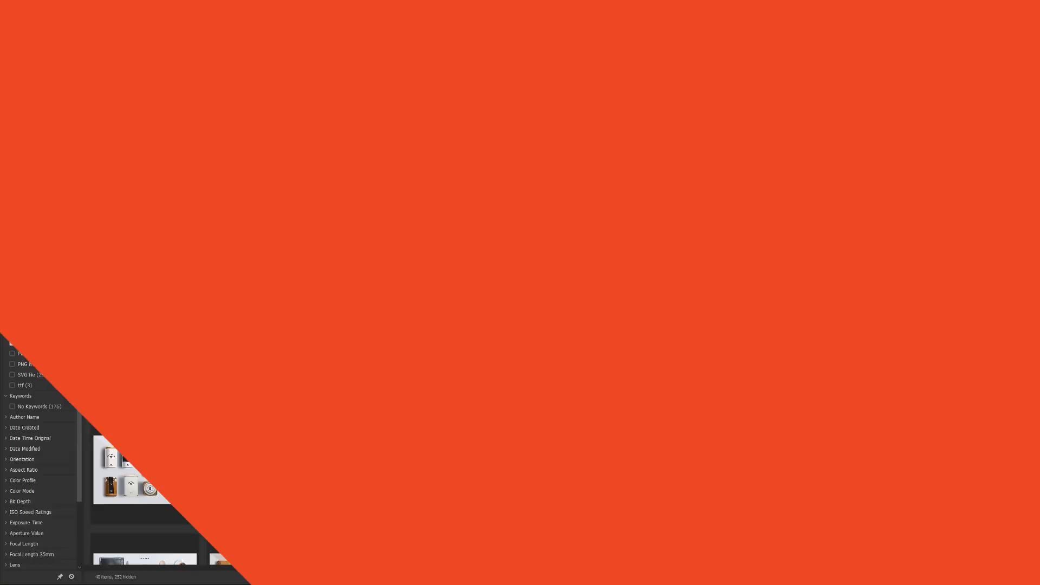
- Switch to Adobe Bridge and browse the textures and product mockups in the 02_Assets folder
{"action": "scroll", "coordinate": [493, 303], "scroll_direction": "down", "scroll_amount": 3}
{"action": "scroll", "coordinate": [353, 269], "scroll_direction": "up", "scroll_amount": 4}
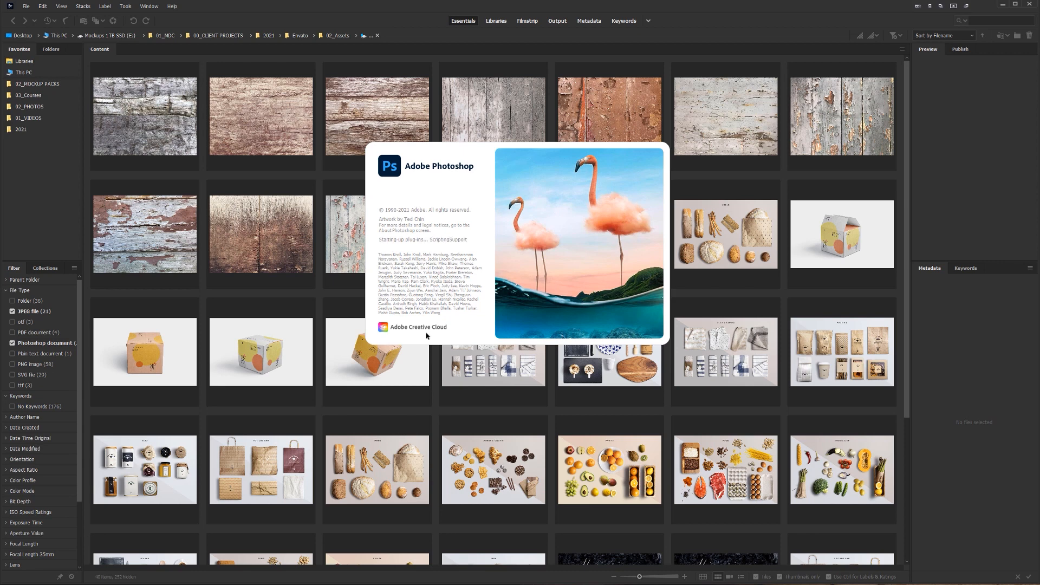
- Preview the eco-food mockups full screen, from jars and bags to sweets, fruits, vegetables and dishes
{"action": "scroll", "coordinate": [431, 362], "scroll_direction": "down", "scroll_amount": 3}
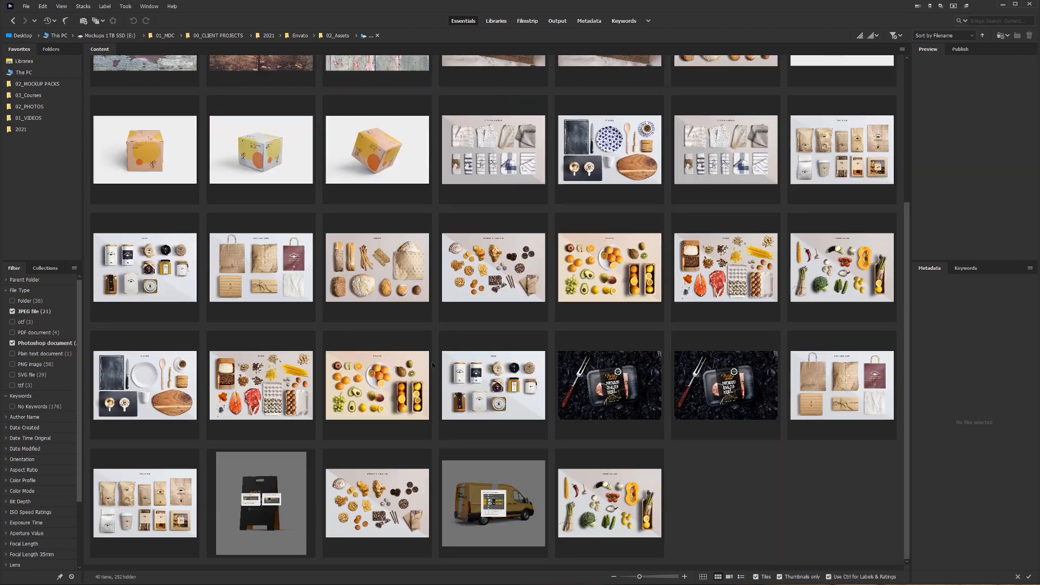
{"action": "left_click", "coordinate": [181, 301]}
{"action": "key", "text": "space"}
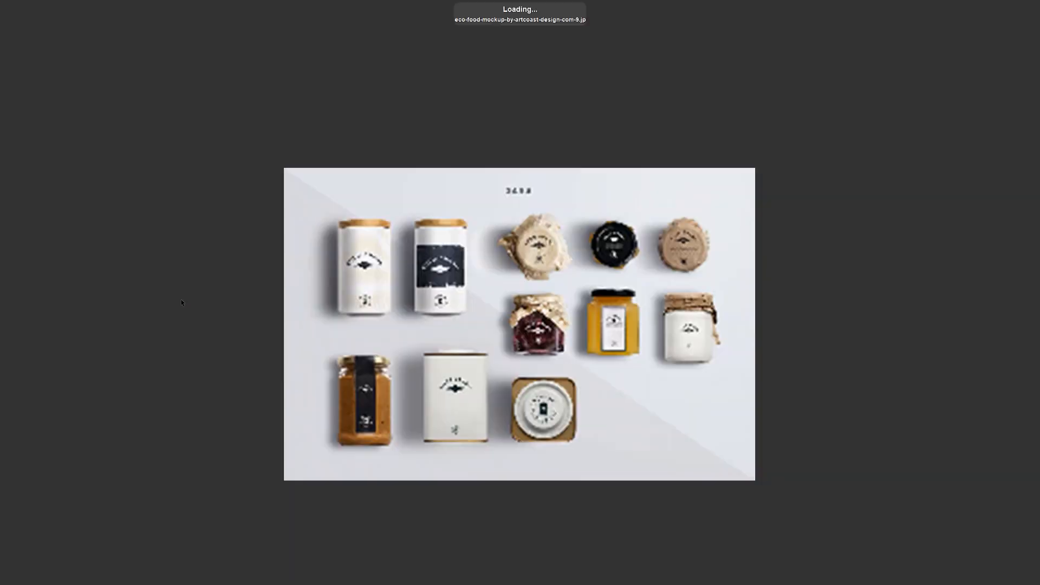
{"action": "key", "text": "Right"}
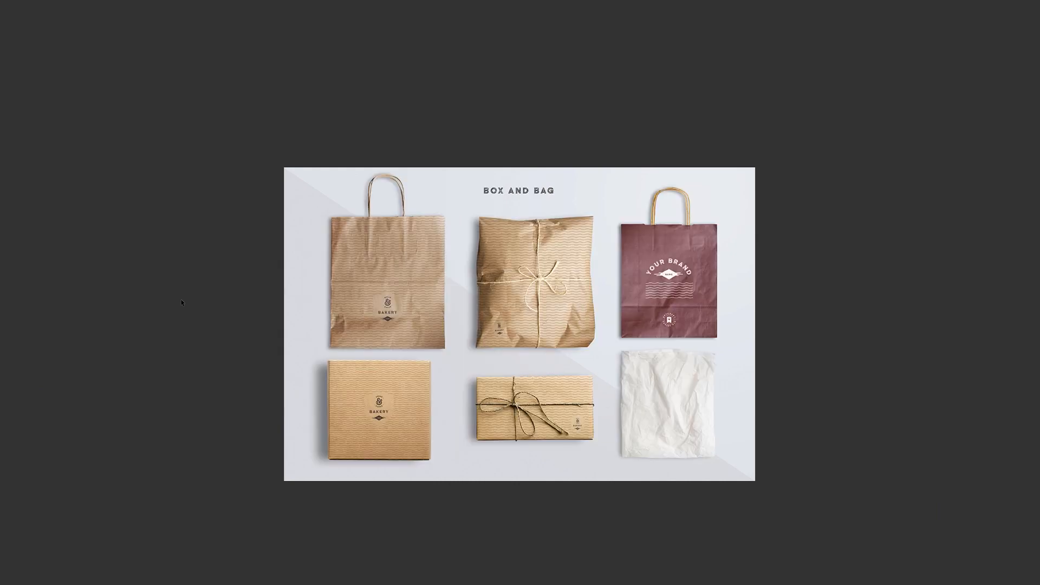
{"action": "key", "text": "Right"}
{"action": "key", "text": "Right"}
{"action": "key", "text": "Right"}
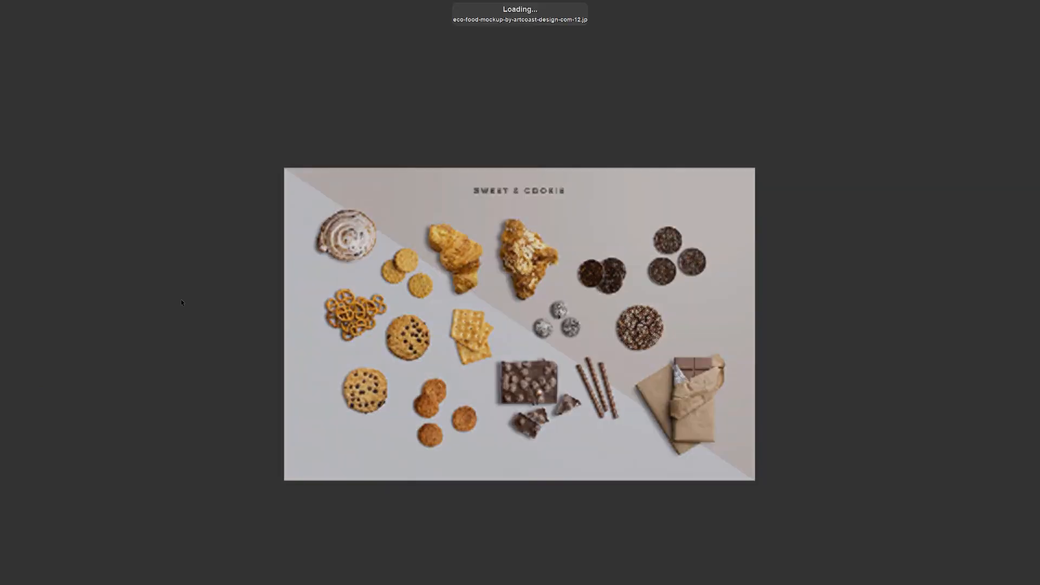
{"action": "key", "text": "Right"}
{"action": "key", "text": "Right"}
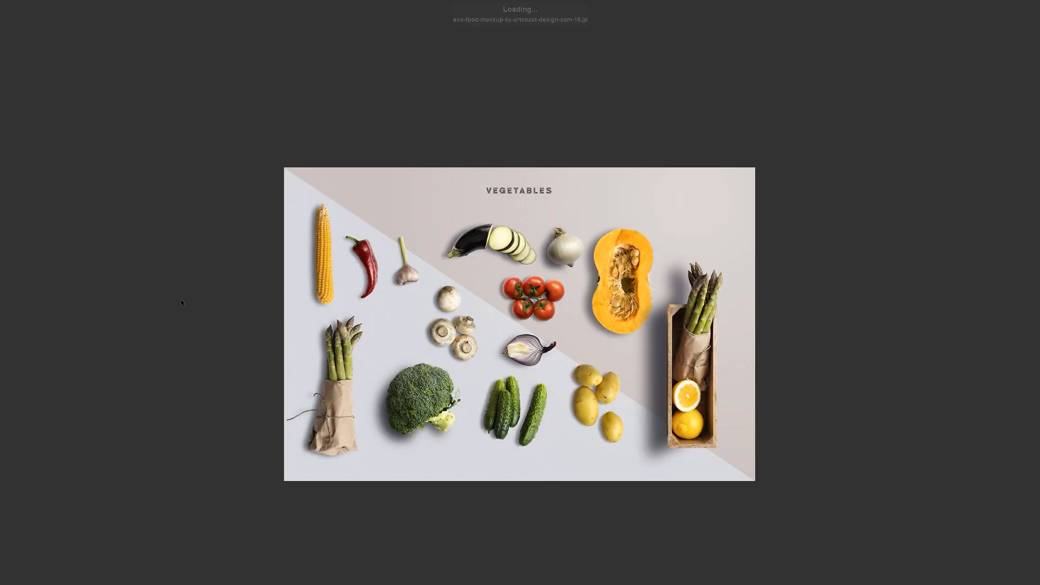
{"action": "key", "text": "Left"}
{"action": "key", "text": "Right"}
{"action": "key", "text": "Right"}
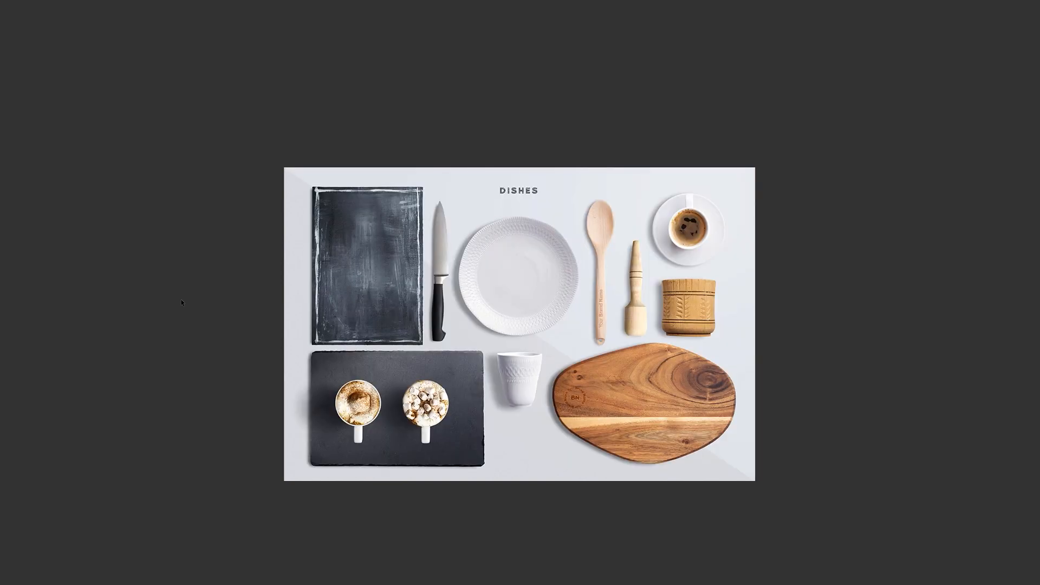
{"action": "key", "text": "Left"}
{"action": "key", "text": "Left"}
{"action": "key", "text": "Left"}
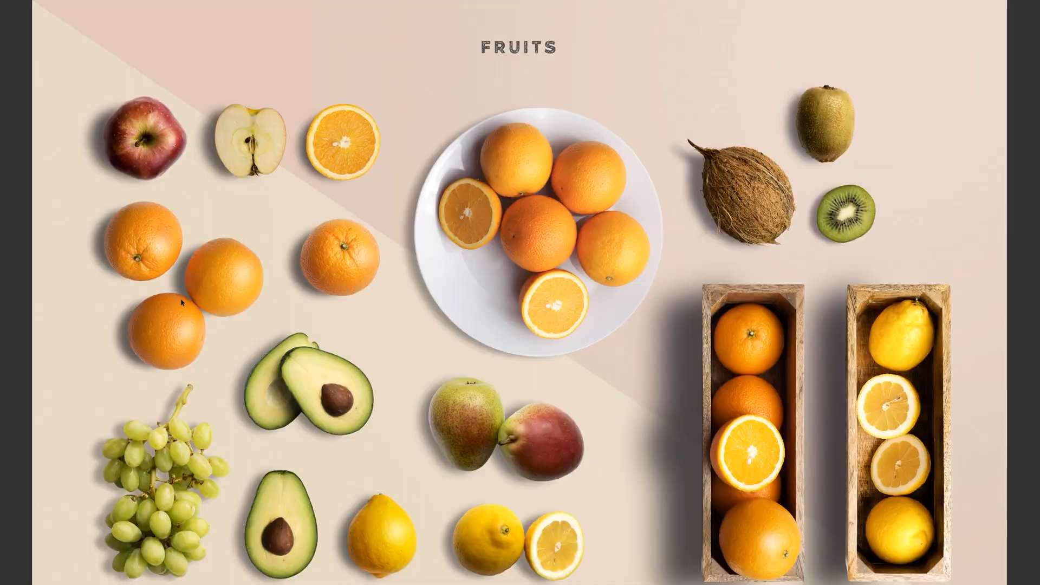
{"action": "key", "text": "Left"}
{"action": "key", "text": "space"}
- Examine the Meat Pack mockup and the Van mockup at full-screen size
{"action": "left_click", "coordinate": [504, 349]}
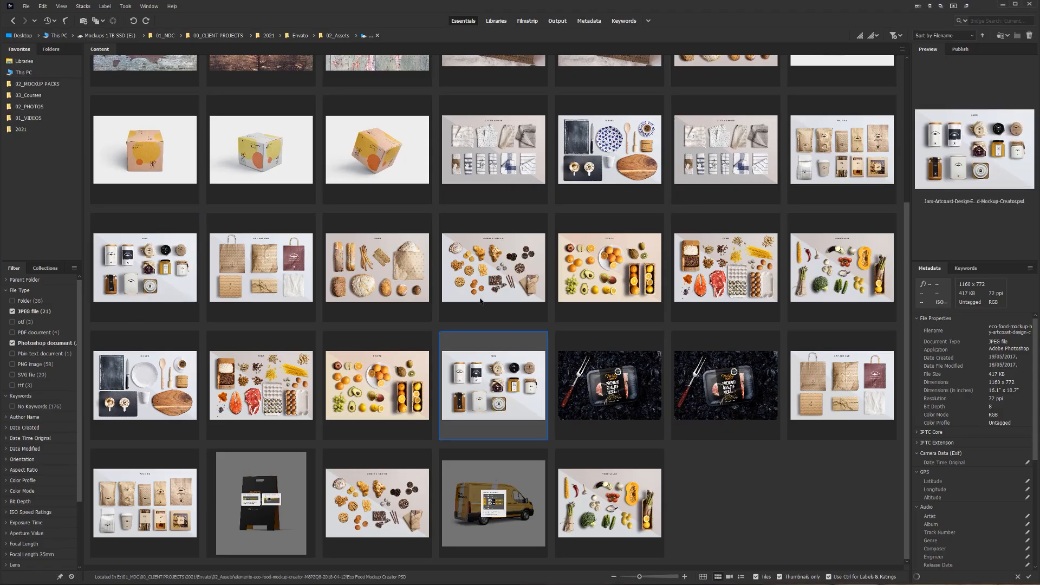
{"action": "left_click", "coordinate": [636, 343]}
{"action": "key", "text": "space"}
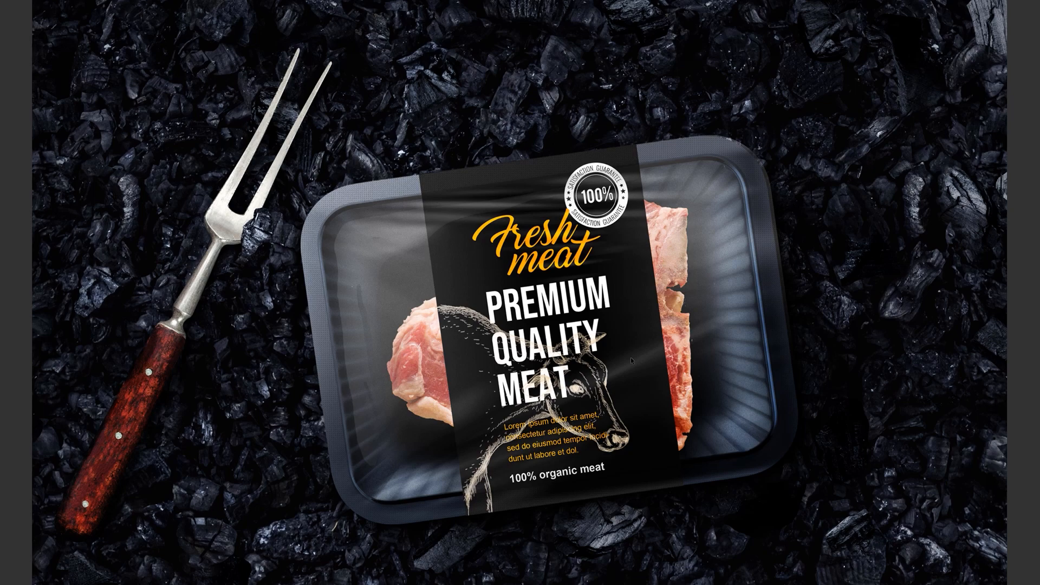
{"action": "key", "text": "space"}
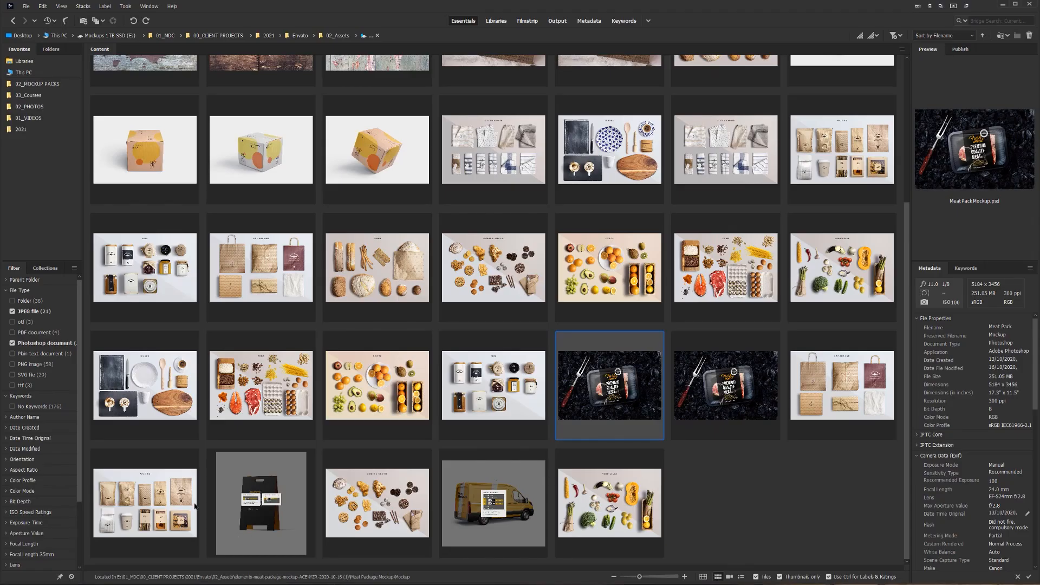
{"action": "left_click", "coordinate": [262, 507]}
{"action": "left_click", "coordinate": [503, 482]}
{"action": "key", "text": "space"}
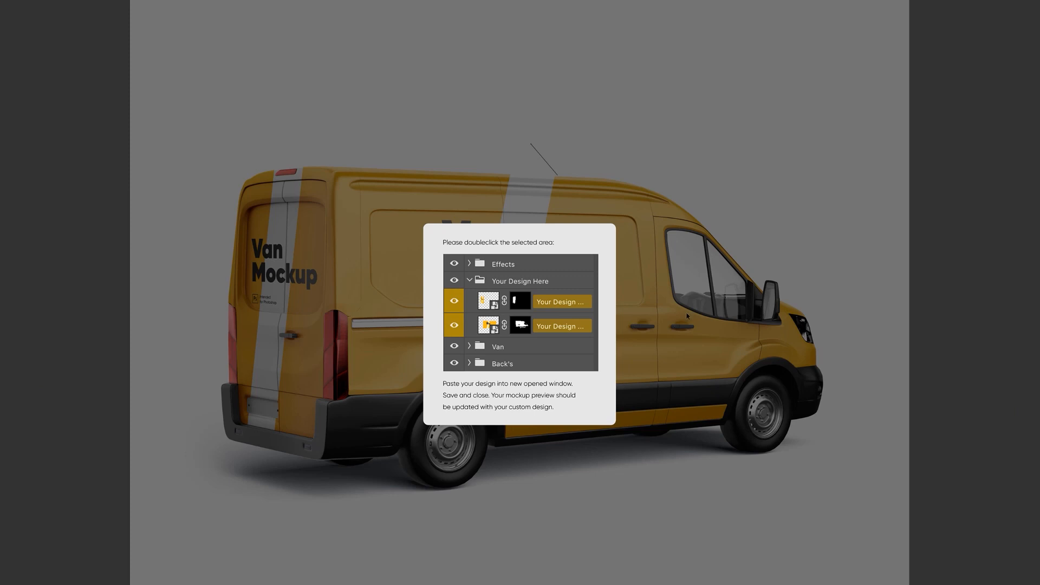
{"action": "key", "text": "space"}
{"action": "scroll", "coordinate": [741, 277], "scroll_direction": "up", "scroll_amount": 5}
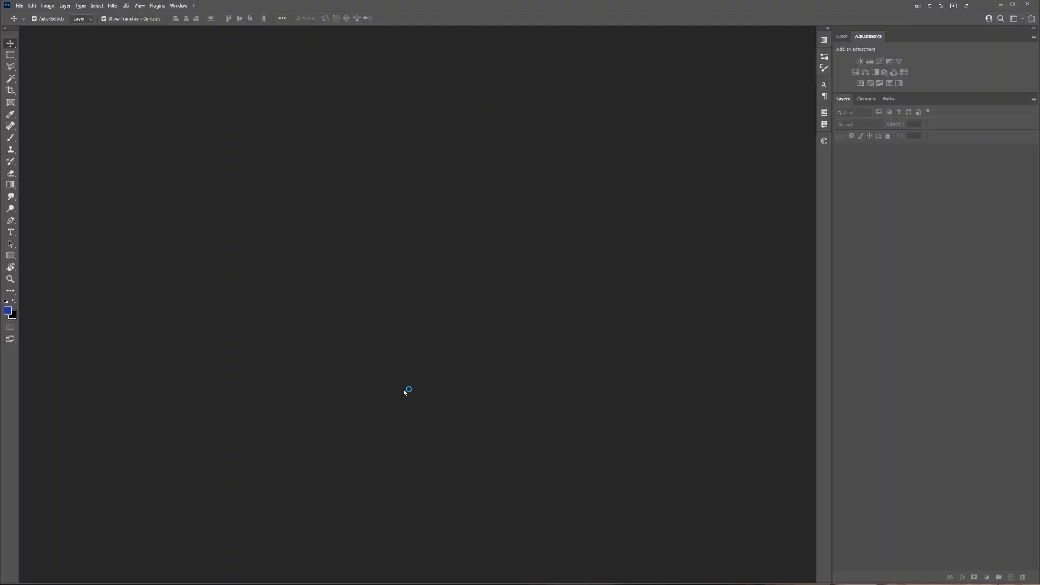
- Switch to Photoshop and create a new 1920 × 1080 px document at 72 ppi
{"action": "key", "text": "ctrl+n"}
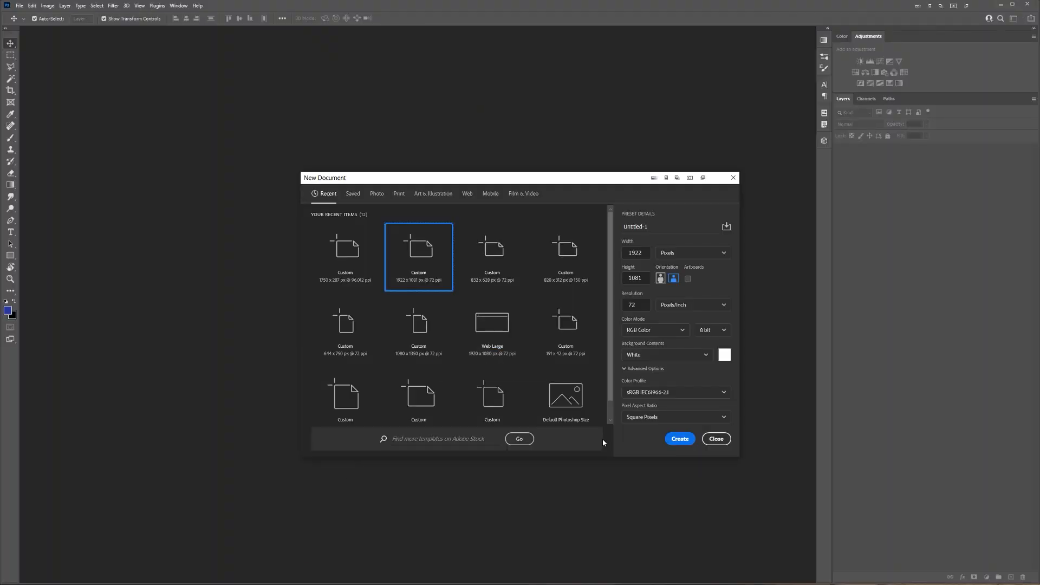
{"action": "left_click", "coordinate": [646, 253]}
{"action": "left_click", "coordinate": [644, 278]}
{"action": "left_click", "coordinate": [679, 439]}
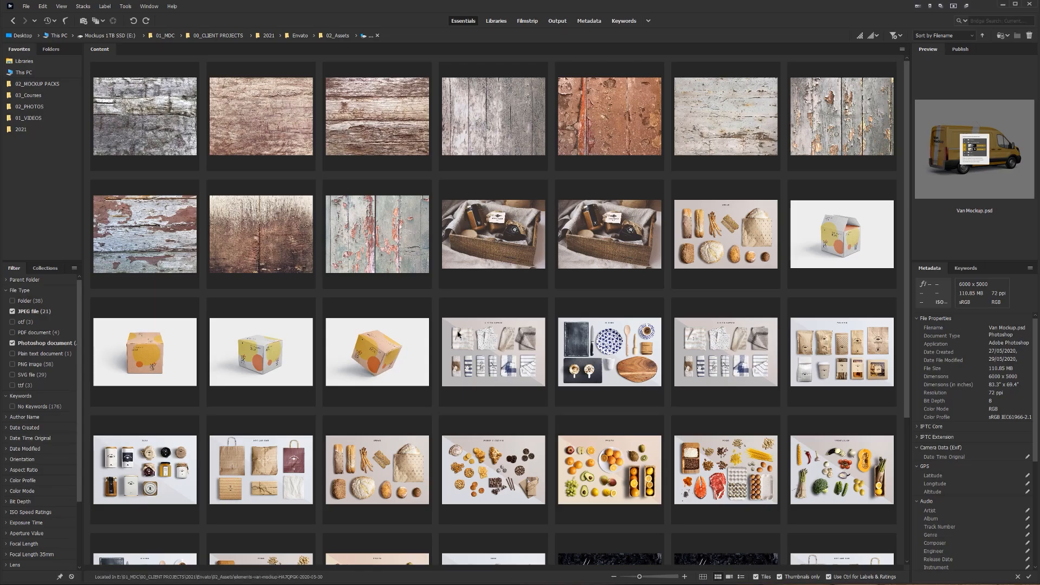
- Return to Bridge and compare the grunge wood textures at full-screen size
{"action": "left_click", "coordinate": [261, 234]}
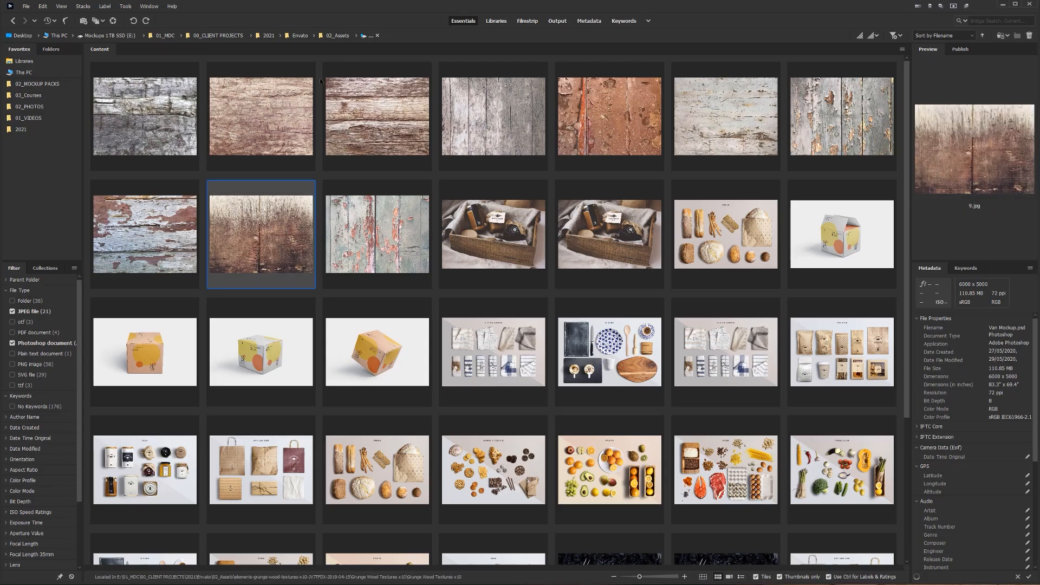
{"action": "key", "text": "space"}
{"action": "key", "text": "Left"}
{"action": "key", "text": "Left"}
{"action": "key", "text": "Left"}
{"action": "key", "text": "Left"}
{"action": "key", "text": "Left"}
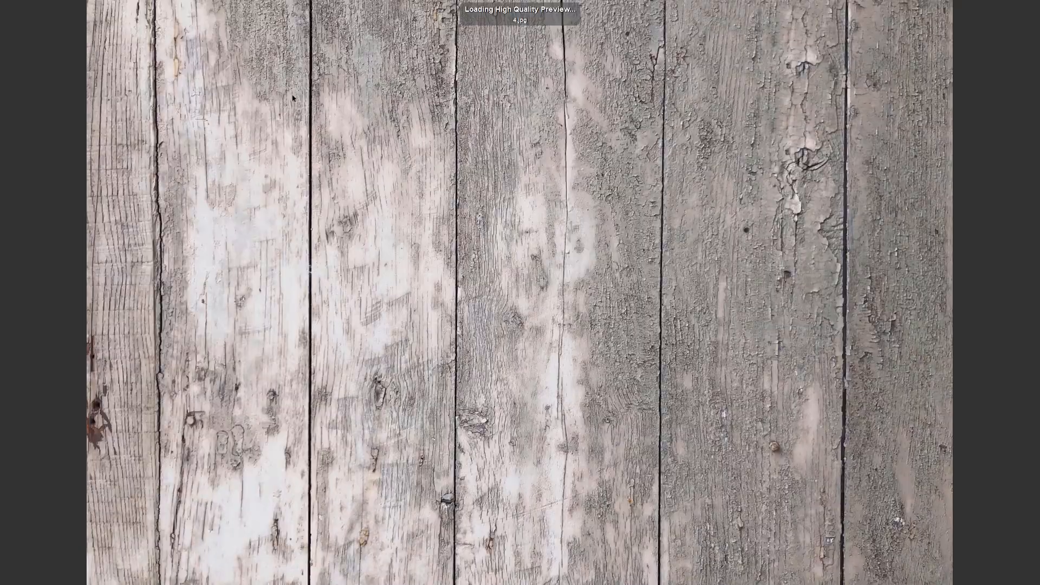
{"action": "key", "text": "Right"}
{"action": "key", "text": "Right"}
{"action": "key", "text": "space"}
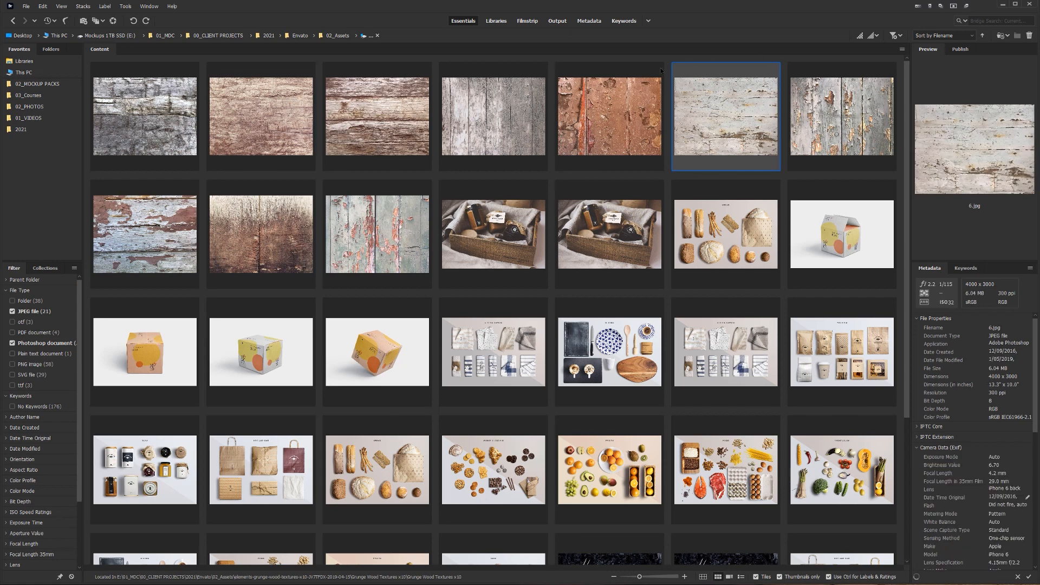
- Place the 2.jpg wood texture in the new Photoshop document and scale it up to cover the whole canvas
{"action": "left_click", "coordinate": [374, 114]}
{"action": "left_click", "coordinate": [269, 117]}
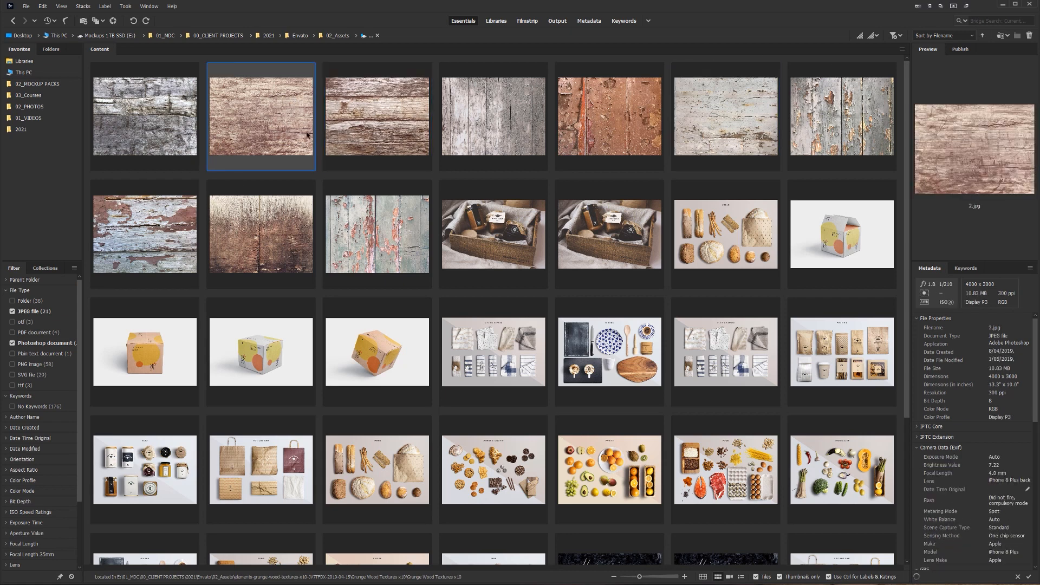
{"action": "left_click_drag", "start_coordinate": [256, 155], "coordinate": [333, 289]}
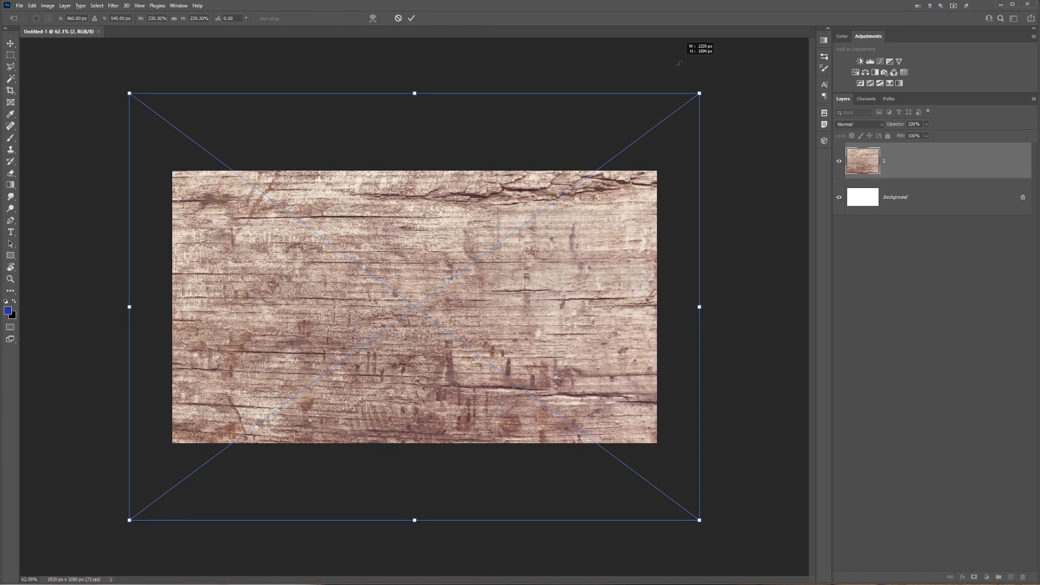
{"action": "key", "text": "Return"}
{"action": "scroll", "coordinate": [515, 270], "scroll_direction": "up", "scroll_amount": 5}
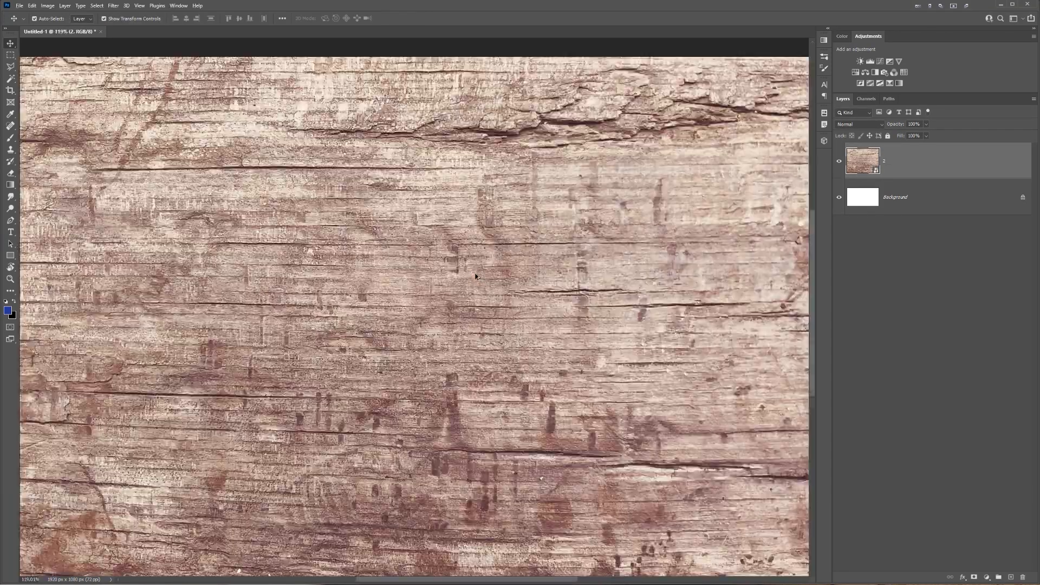
{"action": "scroll", "coordinate": [531, 272], "scroll_direction": "down", "scroll_amount": 6}
{"action": "scroll", "coordinate": [530, 272], "scroll_direction": "up", "scroll_amount": 3}
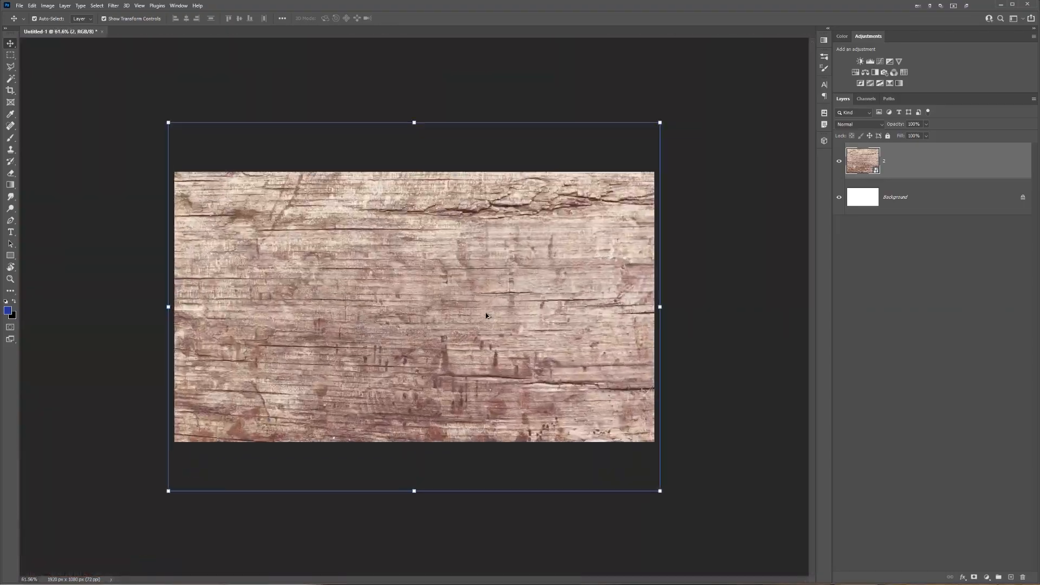
{"action": "left_click", "coordinate": [782, 262]}
{"action": "scroll", "coordinate": [782, 262], "scroll_direction": "down", "scroll_amount": 1}
- Open Meat Pack Mockup.psd from Bridge in Photoshop
{"action": "left_click", "coordinate": [218, 577]}
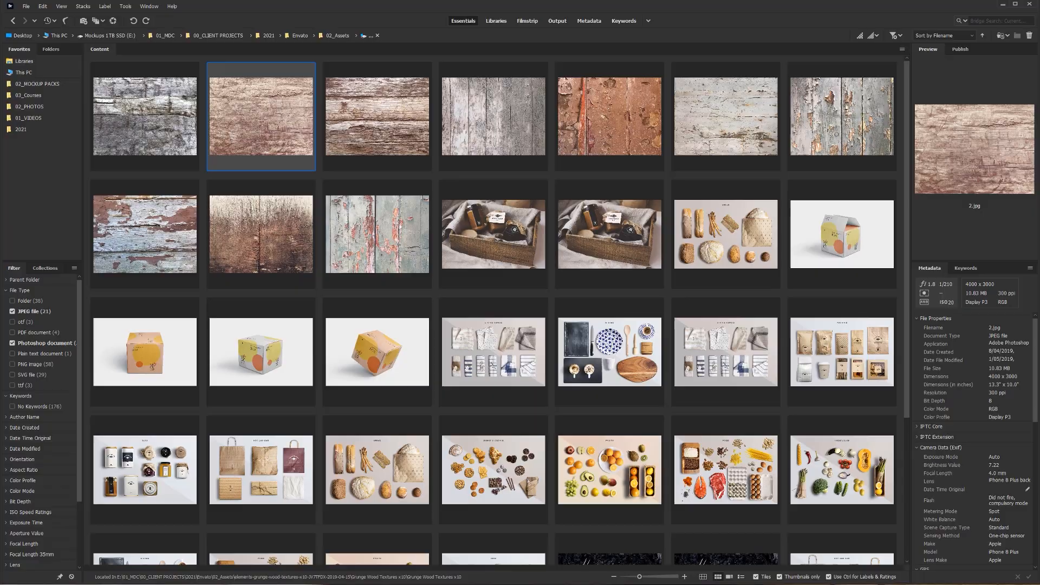
{"action": "scroll", "coordinate": [503, 269], "scroll_direction": "down", "scroll_amount": 3}
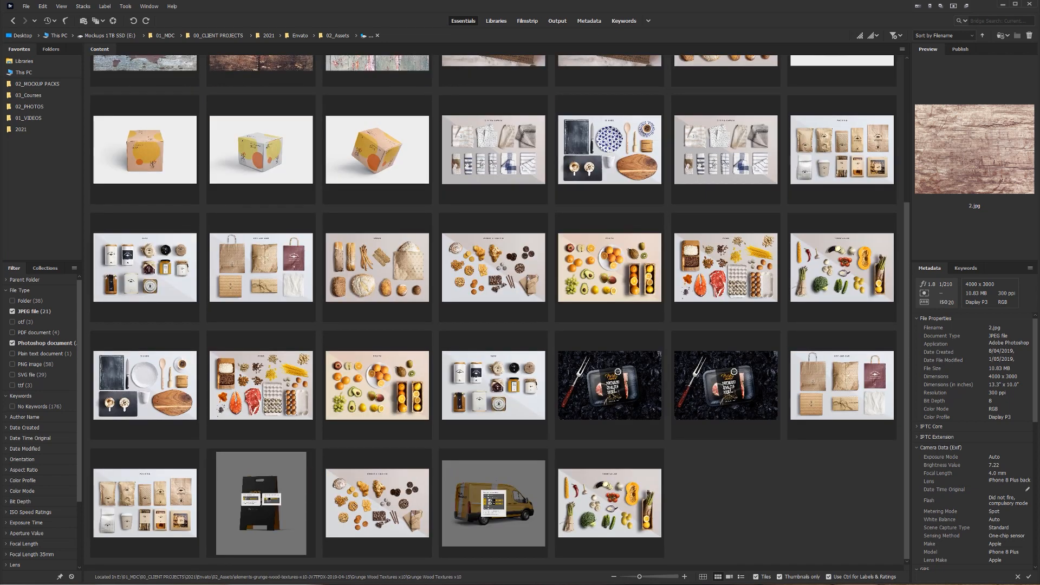
{"action": "double_click", "coordinate": [621, 394]}
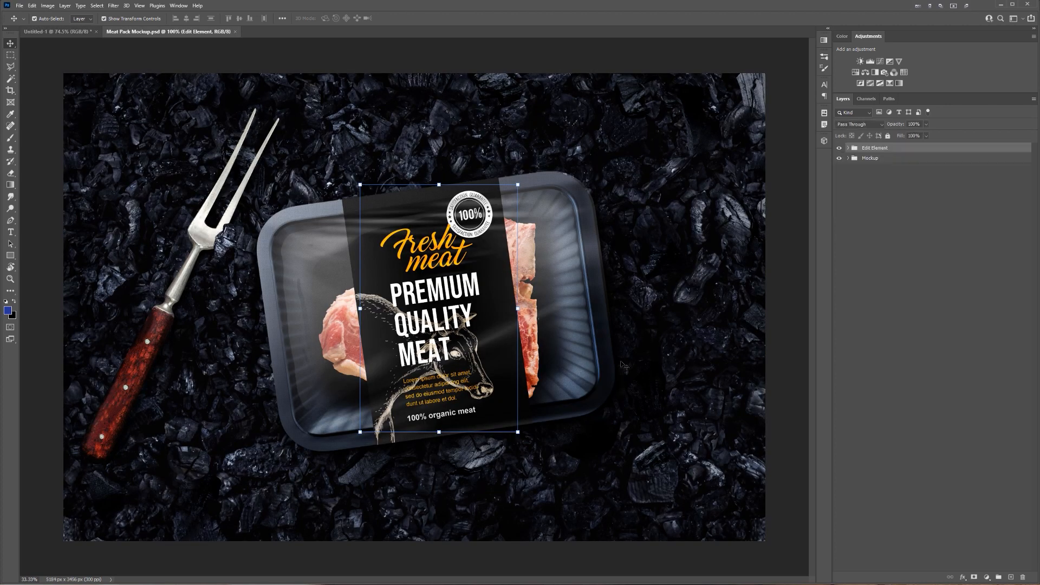
- Check the mockup's layer groups by toggling their visibility, and hide the Background group inside the Mockup group
{"action": "left_click", "coordinate": [839, 148]}
{"action": "left_click", "coordinate": [839, 158]}
{"action": "left_click", "coordinate": [839, 158]}
{"action": "left_click", "coordinate": [849, 157]}
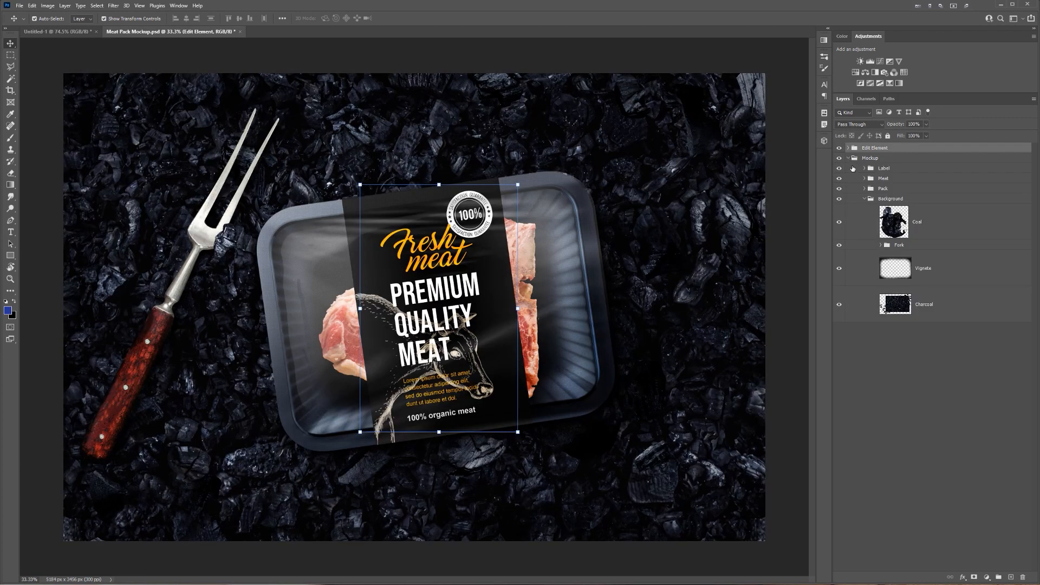
{"action": "left_click", "coordinate": [839, 199]}
{"action": "left_click", "coordinate": [839, 199]}
{"action": "left_click", "coordinate": [838, 200]}
{"action": "left_click", "coordinate": [864, 199]}
{"action": "left_click", "coordinate": [839, 189]}
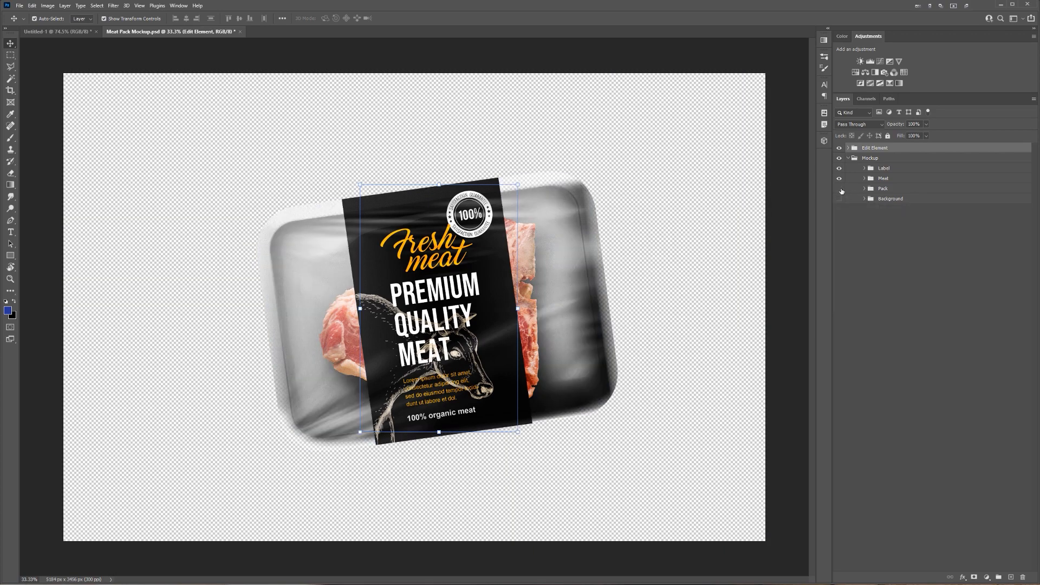
{"action": "left_click", "coordinate": [839, 188]}
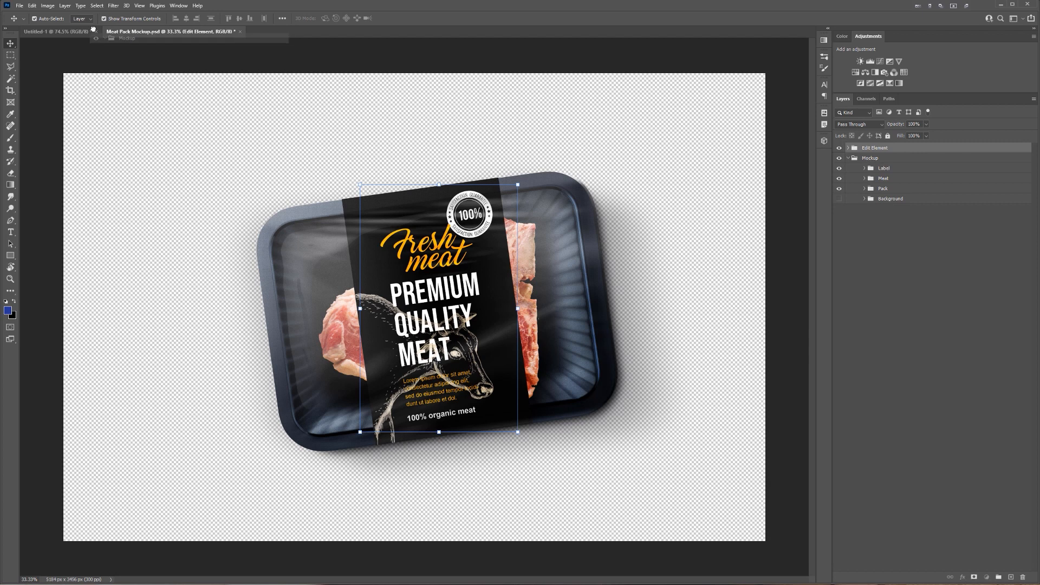
- Copy the Mockup group into the wood texture document, scale it to 34.72% and position the pack near the canvas centre
{"action": "left_click", "coordinate": [61, 32]}
{"action": "left_click_drag", "start_coordinate": [61, 32], "coordinate": [404, 248]}
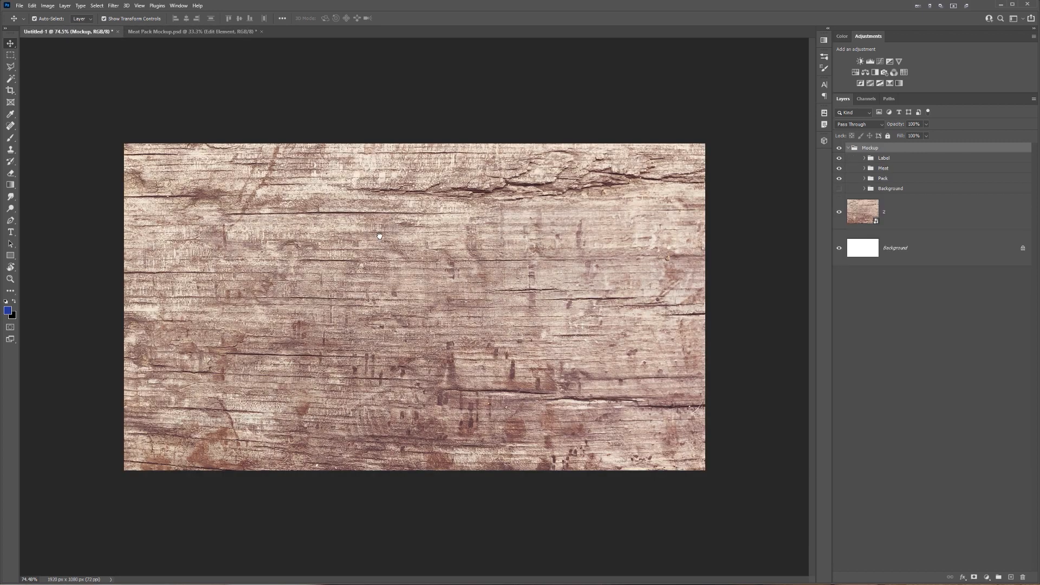
{"action": "key", "text": "ctrl+t"}
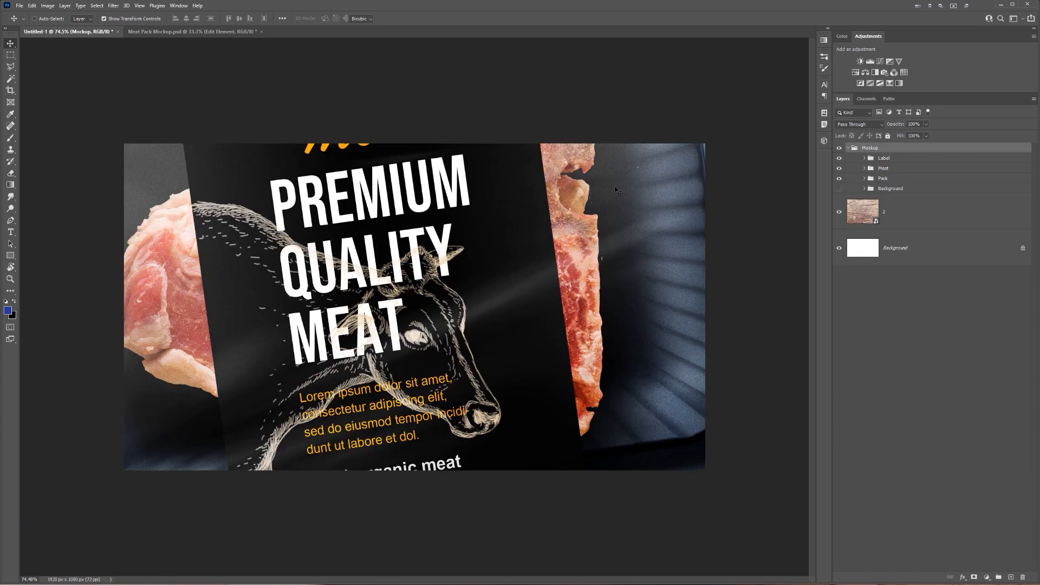
{"action": "key", "text": "ctrl+0"}
{"action": "scroll", "coordinate": [615, 174], "scroll_direction": "down", "scroll_amount": 4}
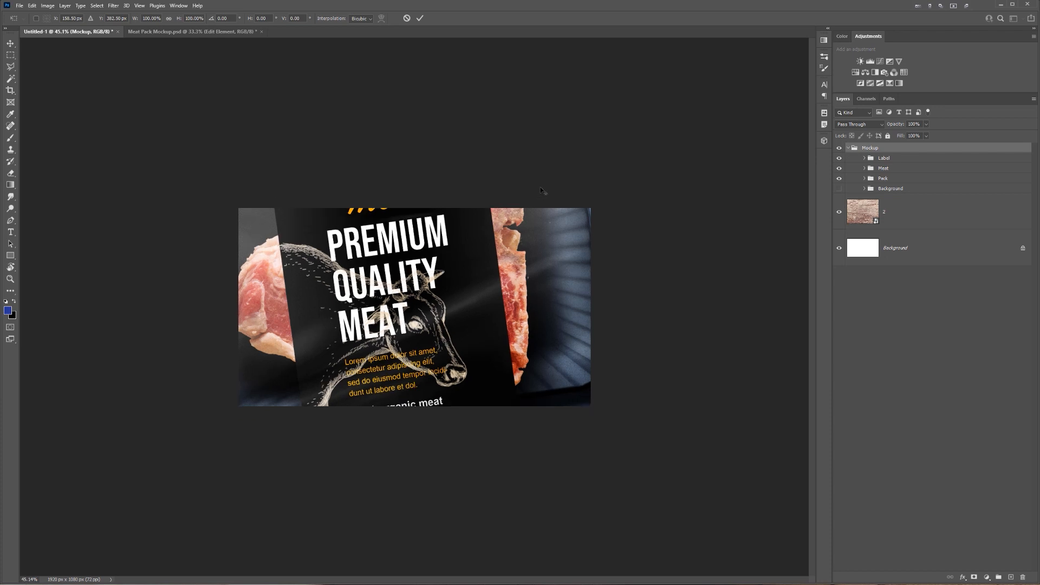
{"action": "left_click_drag", "start_coordinate": [691, 65], "coordinate": [435, 226]}
{"action": "left_click_drag", "start_coordinate": [371, 283], "coordinate": [441, 299]}
{"action": "scroll", "coordinate": [440, 300], "scroll_direction": "up", "scroll_amount": 1}
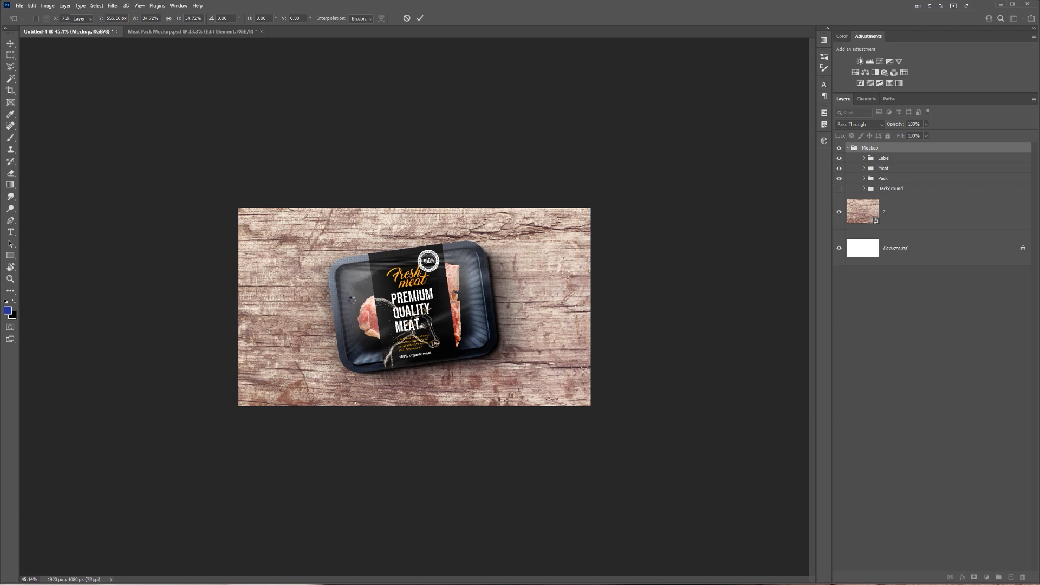
{"action": "scroll", "coordinate": [351, 299], "scroll_direction": "up", "scroll_amount": 3}
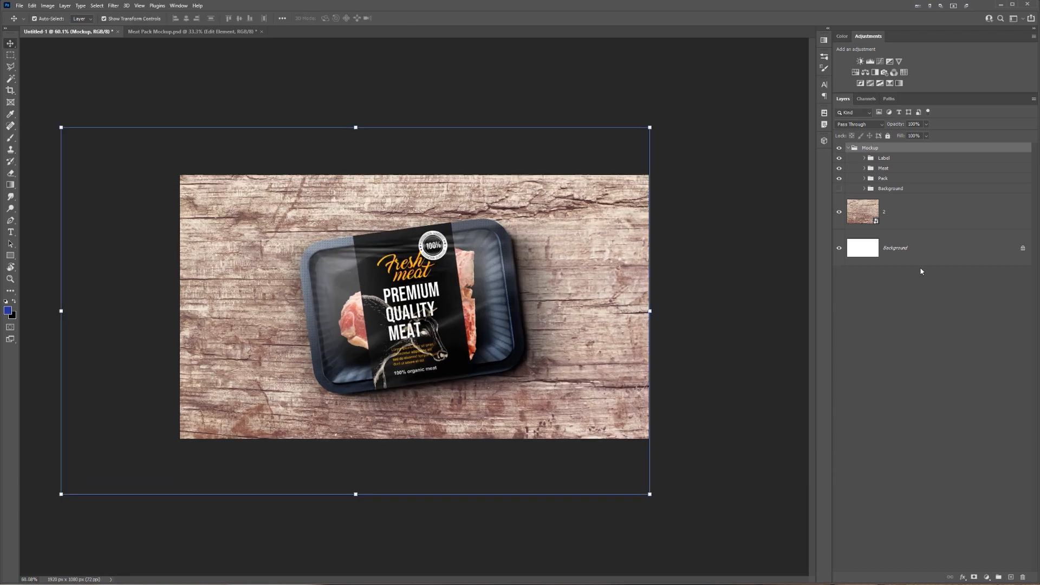
- Delete the white Background layer and the hidden Background group inside the Mockup group
{"action": "left_click", "coordinate": [920, 273]}
{"action": "left_click", "coordinate": [870, 255]}
{"action": "key", "text": "Delete"}
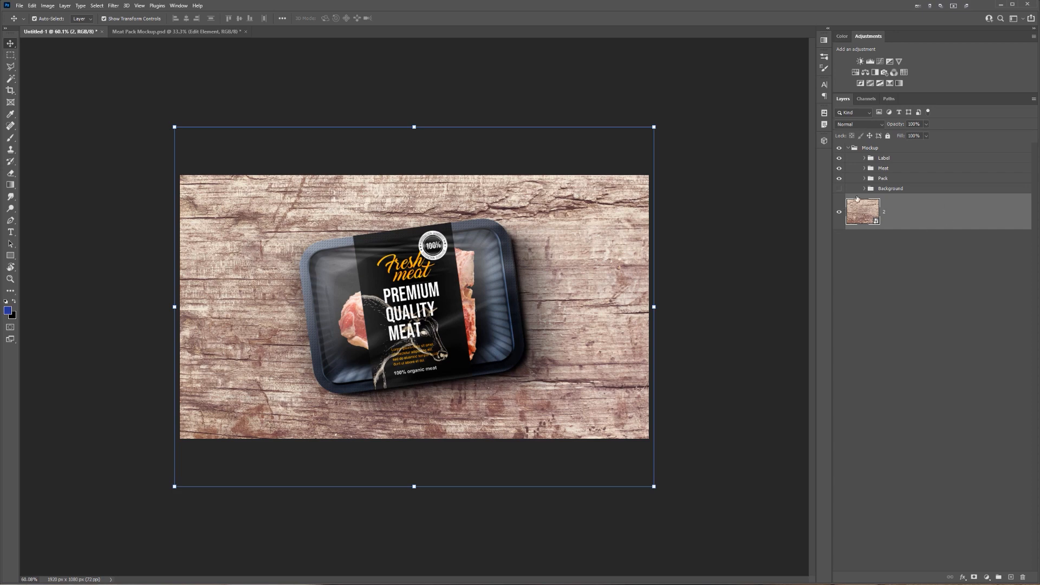
{"action": "left_click", "coordinate": [897, 189]}
{"action": "key", "text": "Delete"}
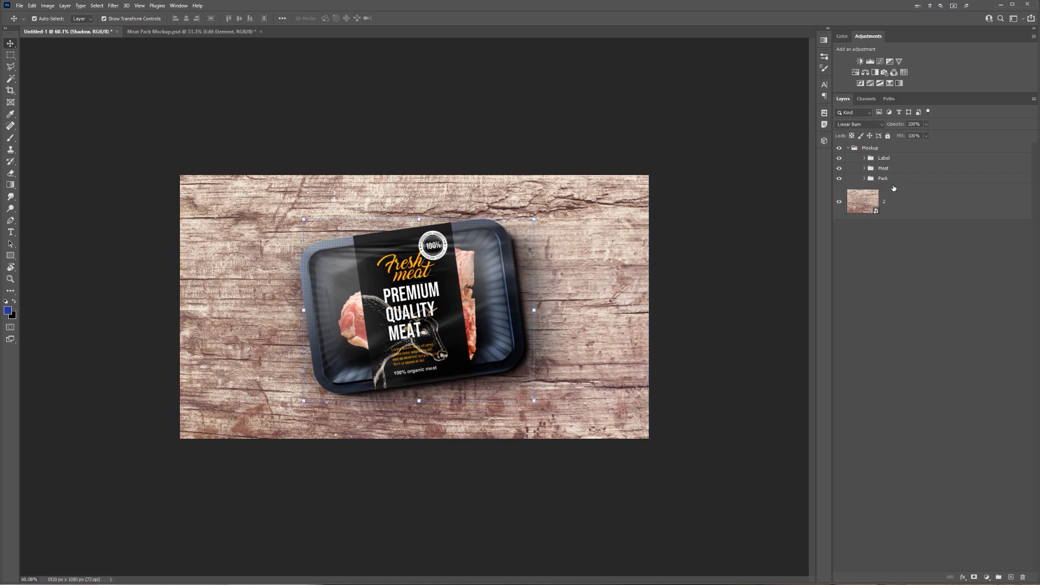
- Hide the Meat group in the pack mockup and expand it to its subgroups
{"action": "left_click", "coordinate": [841, 170]}
{"action": "scroll", "coordinate": [408, 308], "scroll_direction": "up", "scroll_amount": 7}
{"action": "left_click", "coordinate": [865, 168]}
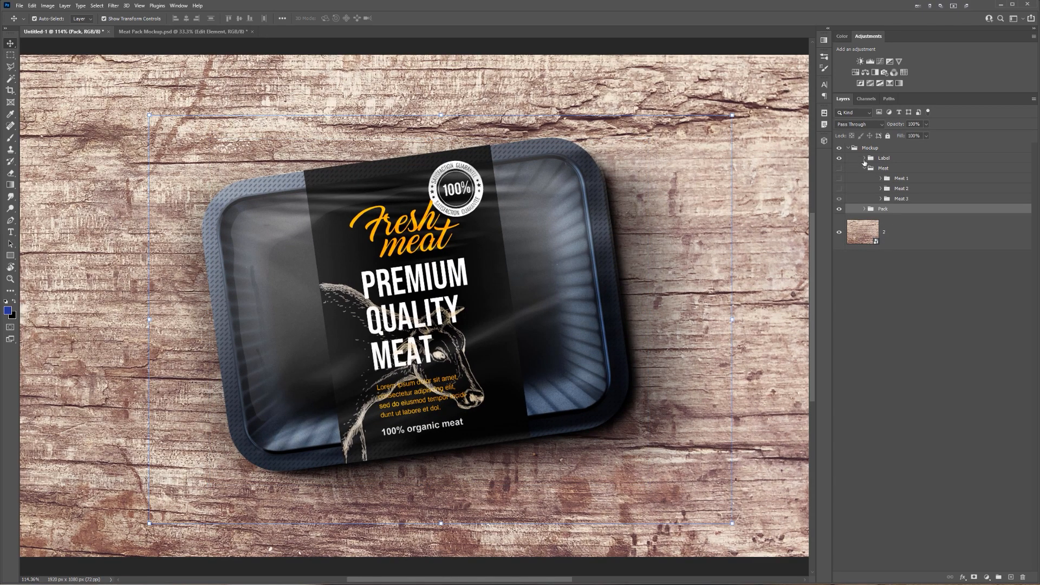
- Show the Meat group in the pack mockup with only its lowest meat subgroup visible
{"action": "left_click", "coordinate": [866, 159]}
{"action": "left_click", "coordinate": [865, 159]}
{"action": "left_click", "coordinate": [841, 179]}
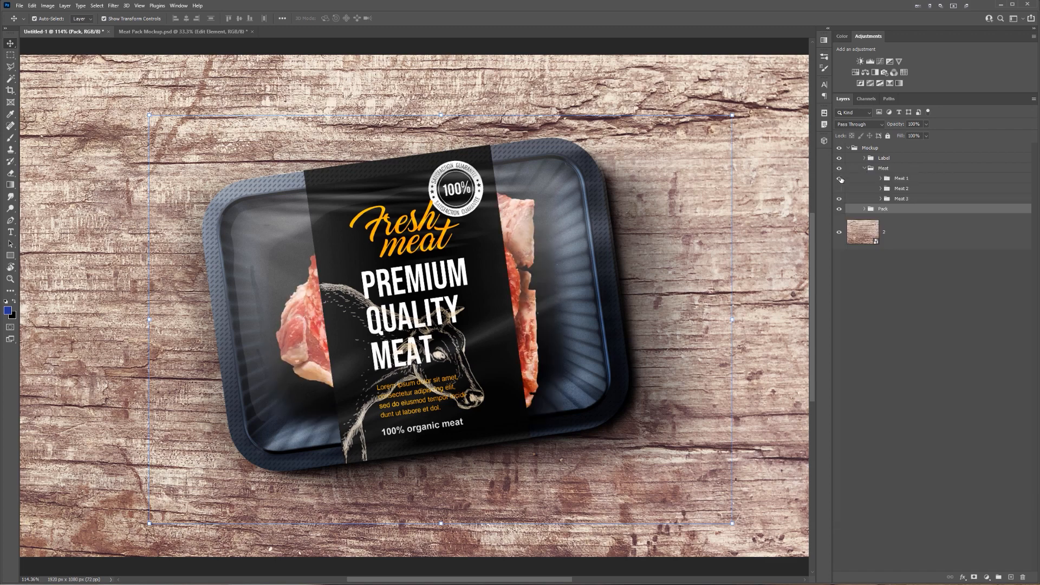
{"action": "left_click", "coordinate": [840, 179]}
{"action": "left_click", "coordinate": [839, 170]}
{"action": "left_click", "coordinate": [839, 170]}
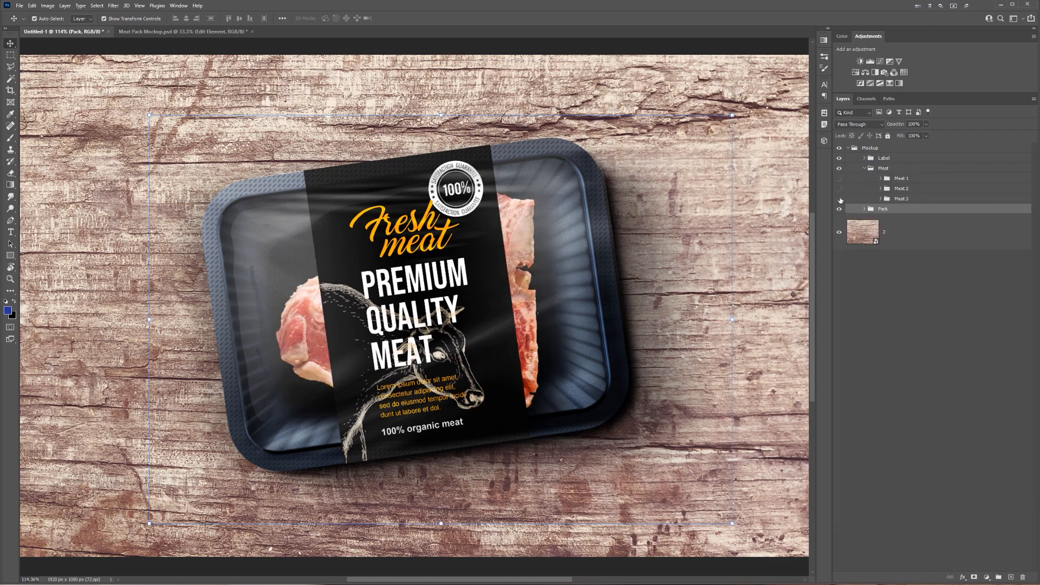
{"action": "left_click", "coordinate": [840, 199]}
{"action": "left_click", "coordinate": [839, 199]}
- Check the pack with and without its label and mockup by toggling the Label and Mockup groups, and collapse the Meat group
{"action": "left_click", "coordinate": [839, 159]}
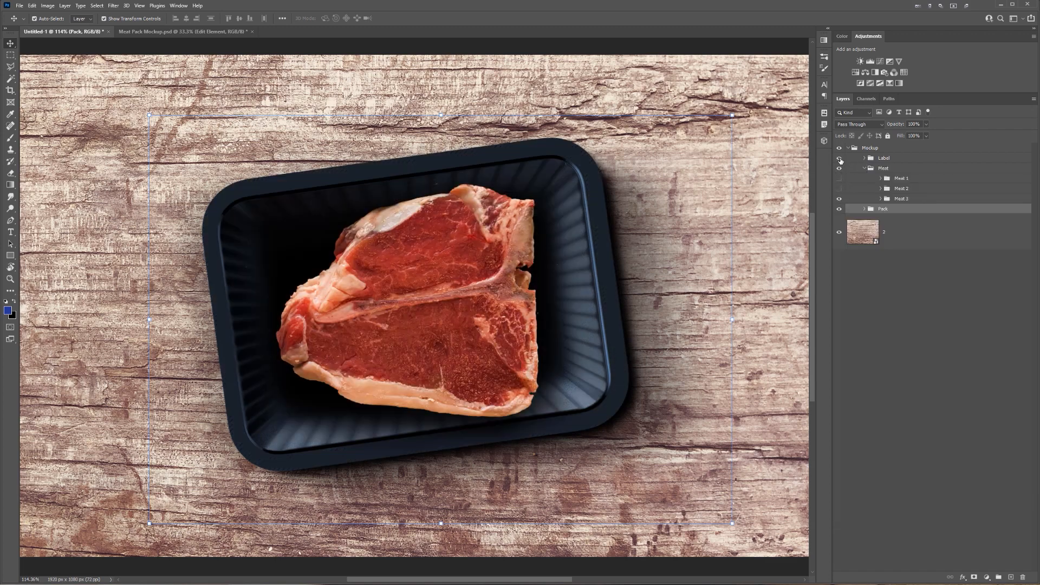
{"action": "left_click", "coordinate": [840, 158]}
{"action": "left_click", "coordinate": [840, 159]}
{"action": "left_click", "coordinate": [840, 159]}
{"action": "left_click", "coordinate": [864, 168]}
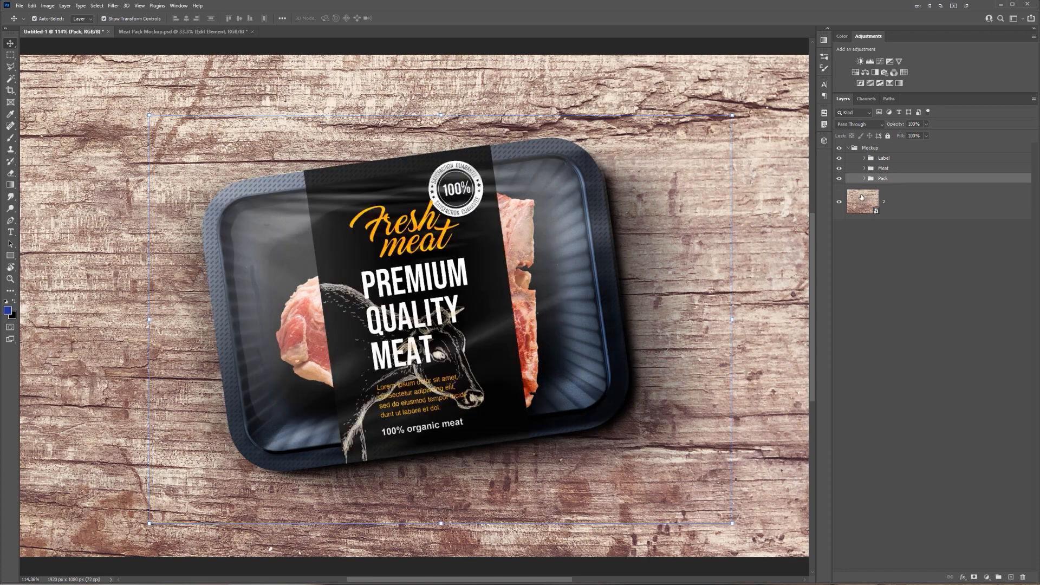
{"action": "left_click", "coordinate": [840, 148]}
{"action": "left_click", "coordinate": [840, 148]}
- Expand the Label group and open the contents of its Label smart object
{"action": "left_click", "coordinate": [864, 158]}
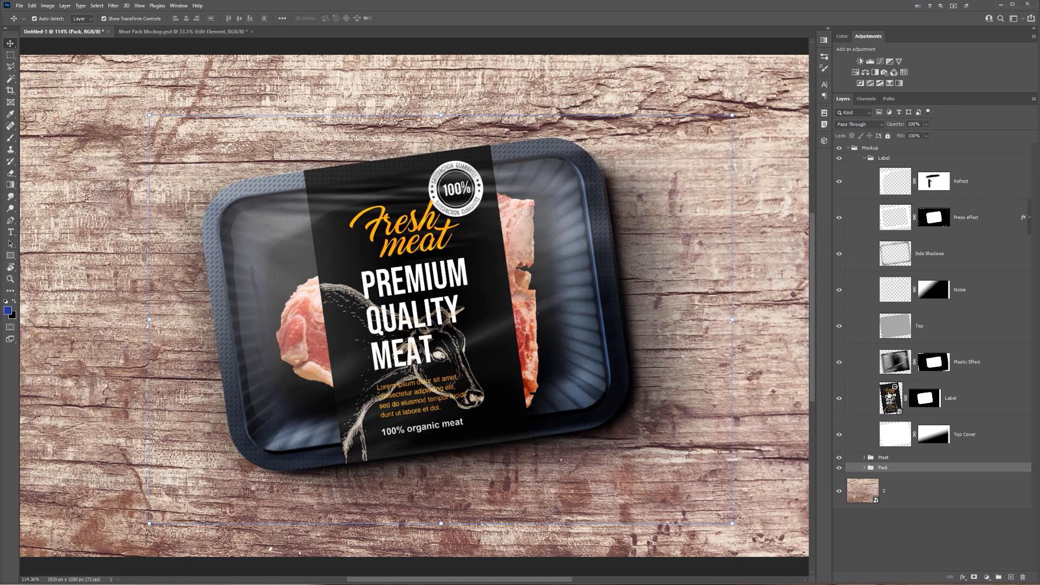
{"action": "double_click", "coordinate": [890, 398]}
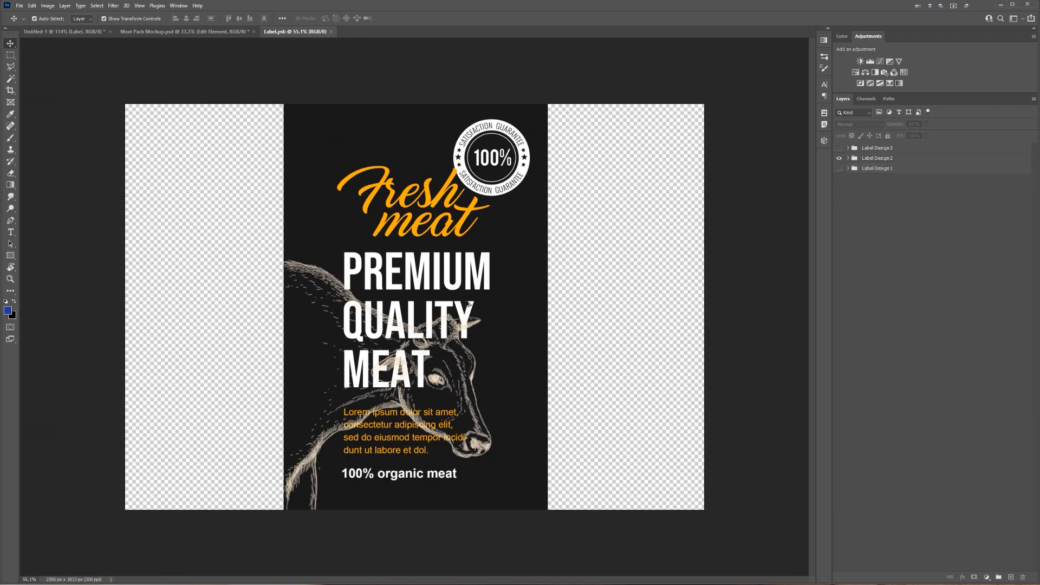
{"action": "key", "text": "ctrl+plus"}
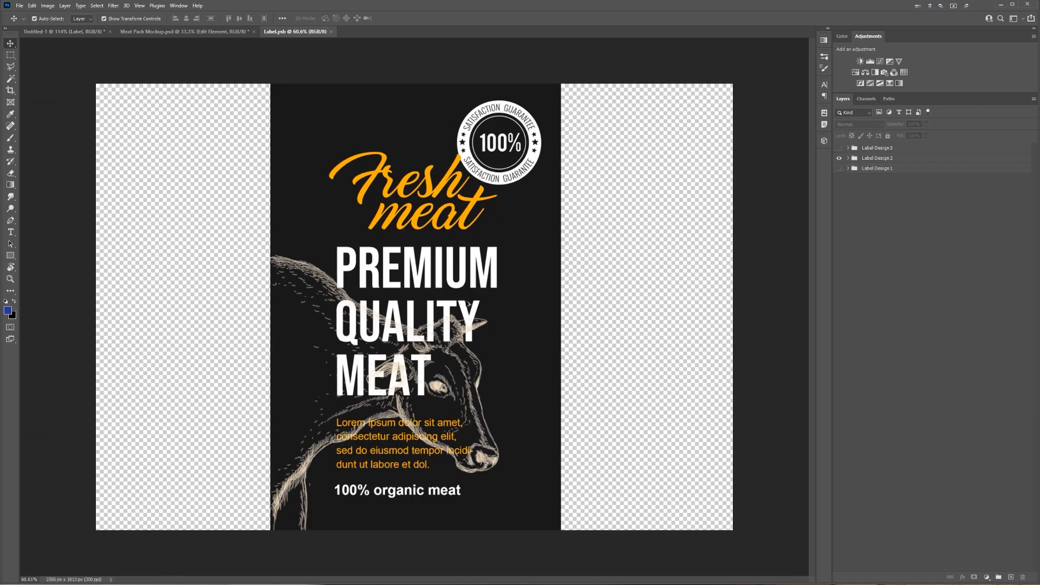
- Compare the three label design groups in the label file and leave only Label Design 3 visible
{"action": "left_click", "coordinate": [839, 148]}
{"action": "left_click", "coordinate": [838, 149]}
{"action": "left_click", "coordinate": [838, 149]}
{"action": "left_click", "coordinate": [839, 158]}
{"action": "left_click", "coordinate": [840, 168]}
{"action": "left_click", "coordinate": [840, 149]}
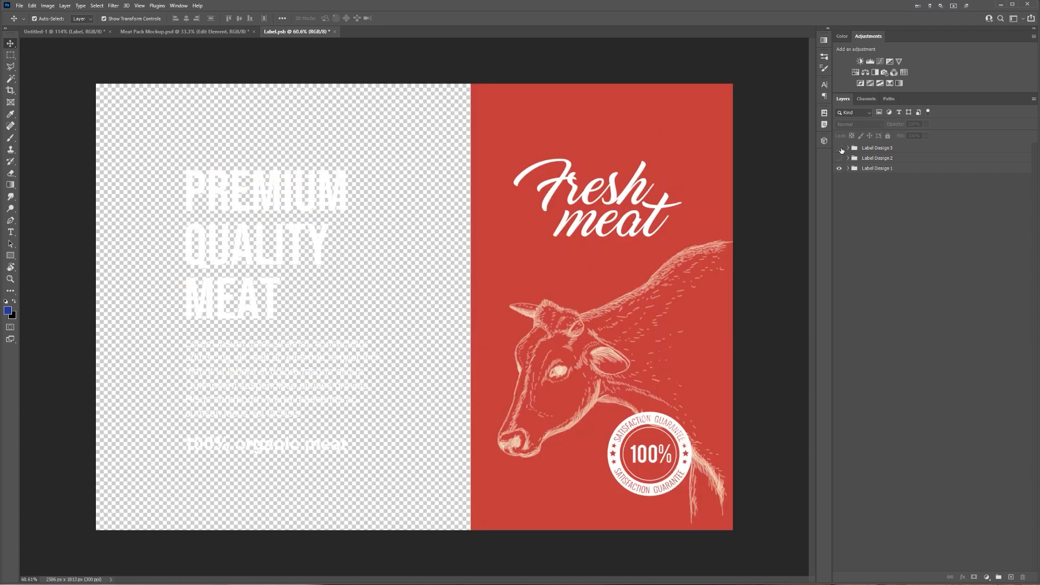
{"action": "left_click", "coordinate": [840, 149]}
{"action": "left_click", "coordinate": [839, 158]}
{"action": "left_click", "coordinate": [839, 168]}
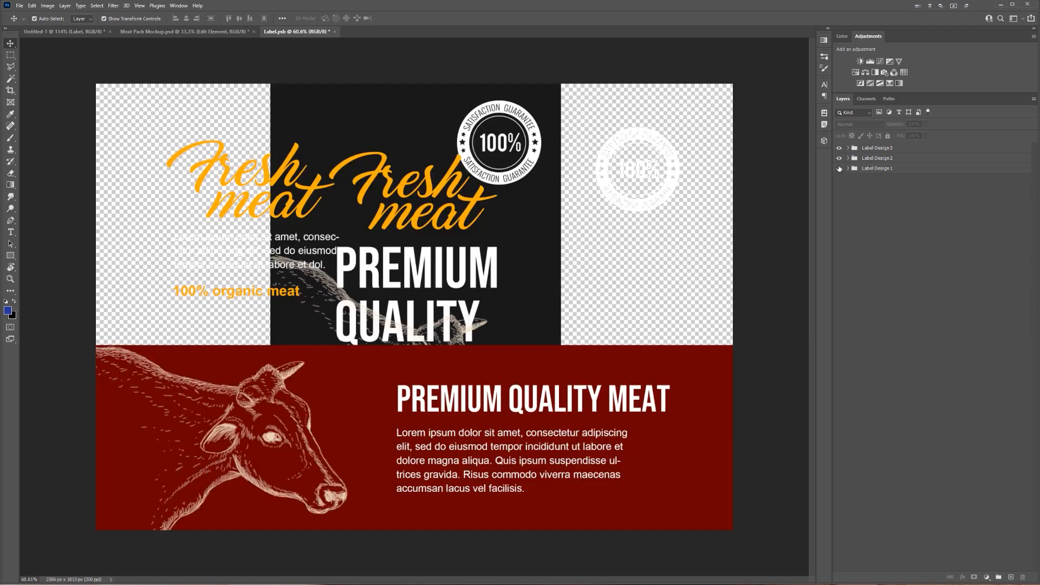
{"action": "left_click", "coordinate": [839, 168]}
{"action": "left_click", "coordinate": [839, 148]}
- Arrange the mockup and label documents in a 2-up Horizontal layout
{"action": "left_click", "coordinate": [179, 5]}
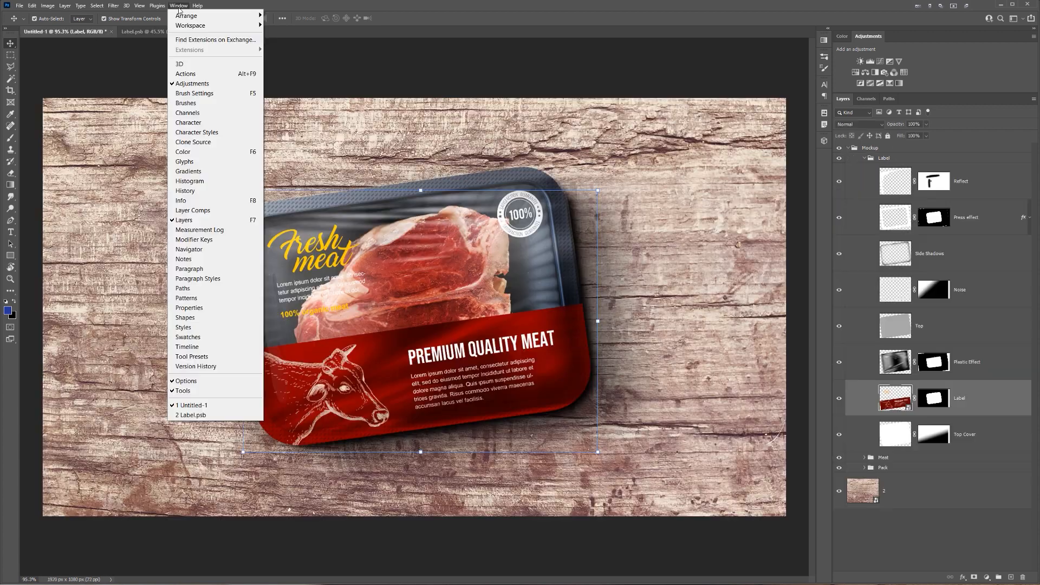
{"action": "mouse_move", "coordinate": [186, 16]}
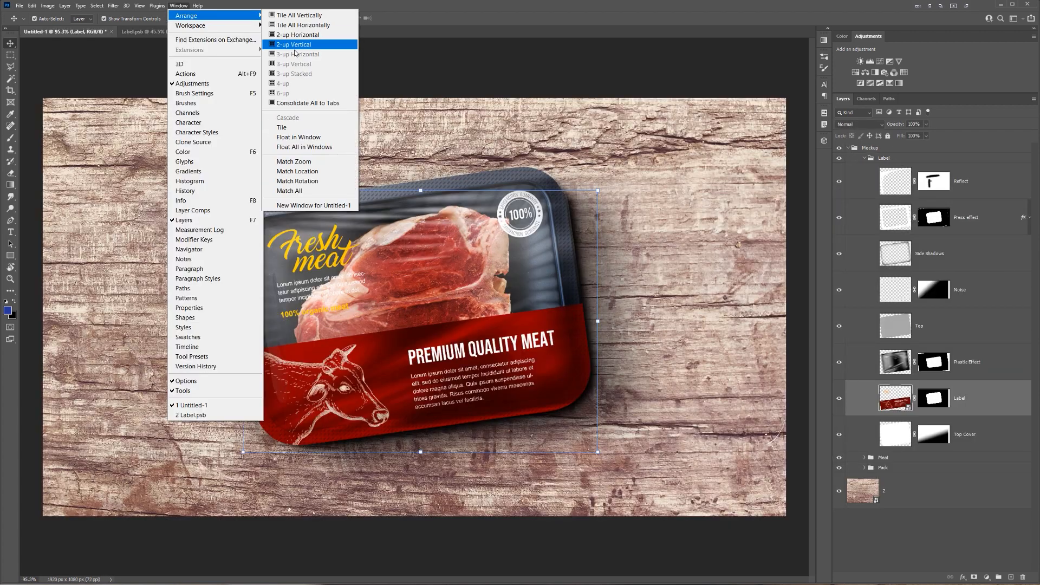
{"action": "left_click", "coordinate": [297, 34]}
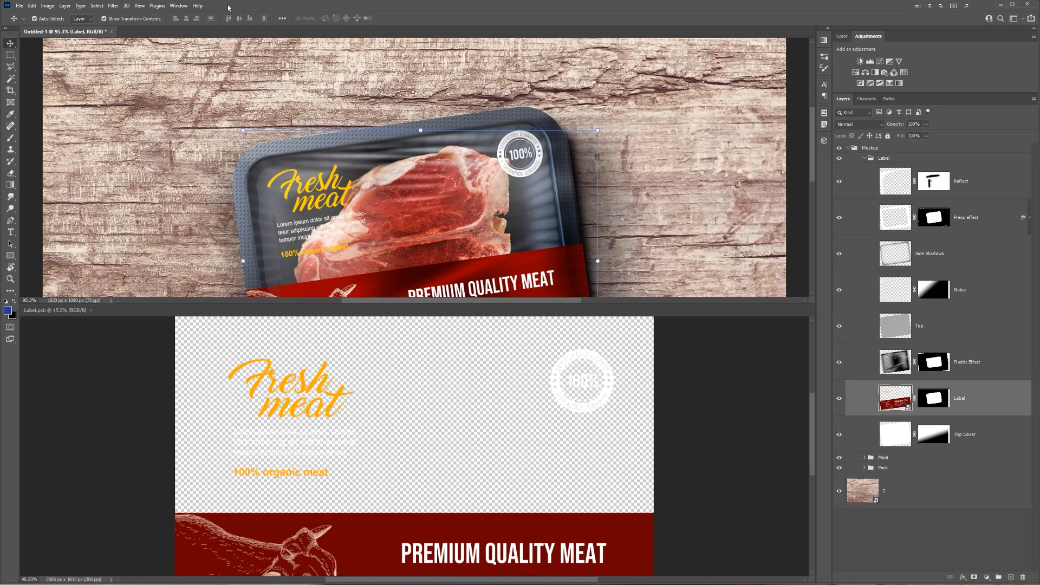
- Arrange the mockup and label documents side by side in a 2-up Vertical layout
{"action": "left_click", "coordinate": [179, 5]}
{"action": "mouse_move", "coordinate": [187, 16]}
{"action": "left_click", "coordinate": [298, 44]}
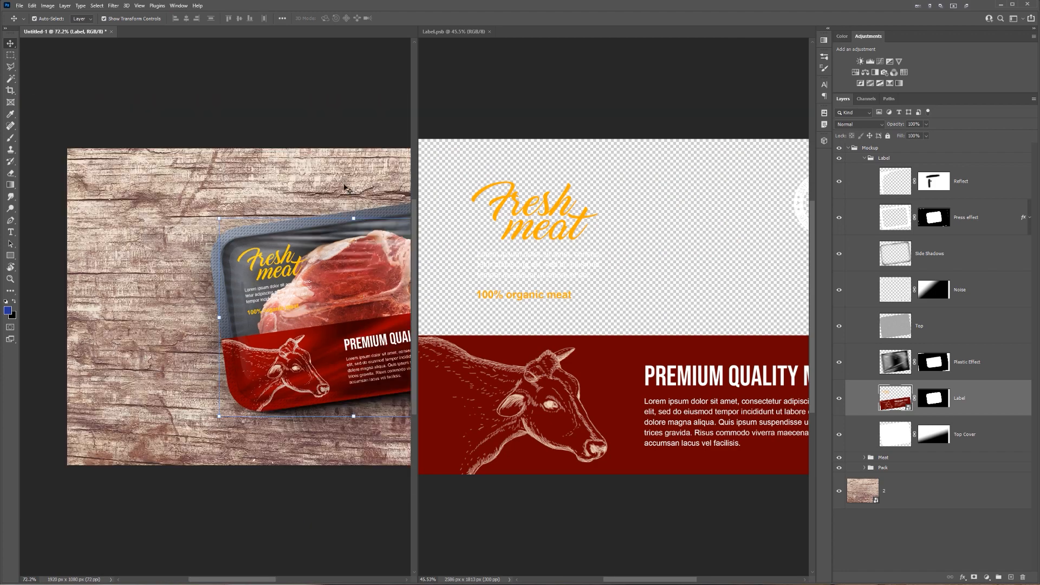
{"action": "left_click", "coordinate": [344, 186]}
{"action": "left_click_drag", "start_coordinate": [344, 185], "coordinate": [213, 152]}
{"action": "scroll", "coordinate": [199, 151], "scroll_direction": "down", "scroll_amount": 3}
- Show only Label Design 2 in the label file and save it to preview that design on the pack
{"action": "left_click", "coordinate": [623, 200]}
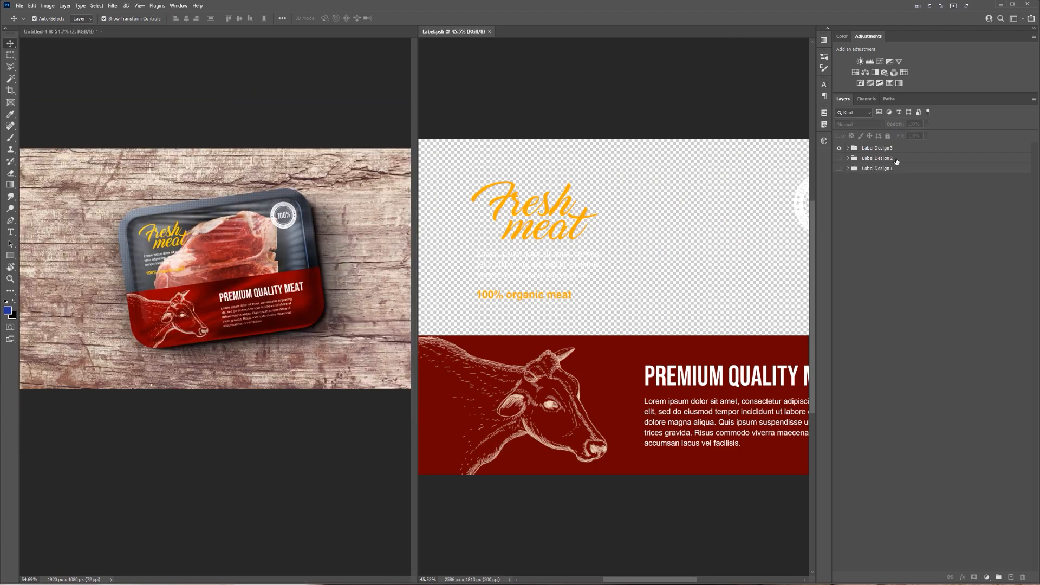
{"action": "left_click", "coordinate": [839, 148]}
{"action": "left_click", "coordinate": [839, 158]}
{"action": "key", "text": "ctrl+s"}
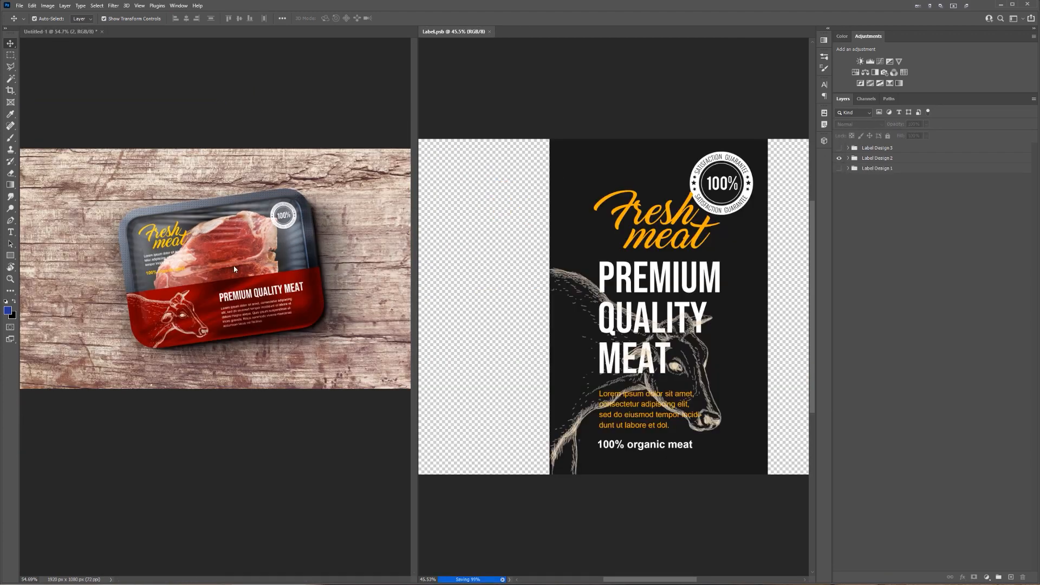
{"action": "scroll", "coordinate": [215, 264], "scroll_direction": "up", "scroll_amount": 2}
{"action": "left_click", "coordinate": [215, 260]}
{"action": "scroll", "coordinate": [212, 252], "scroll_direction": "up", "scroll_amount": 2}
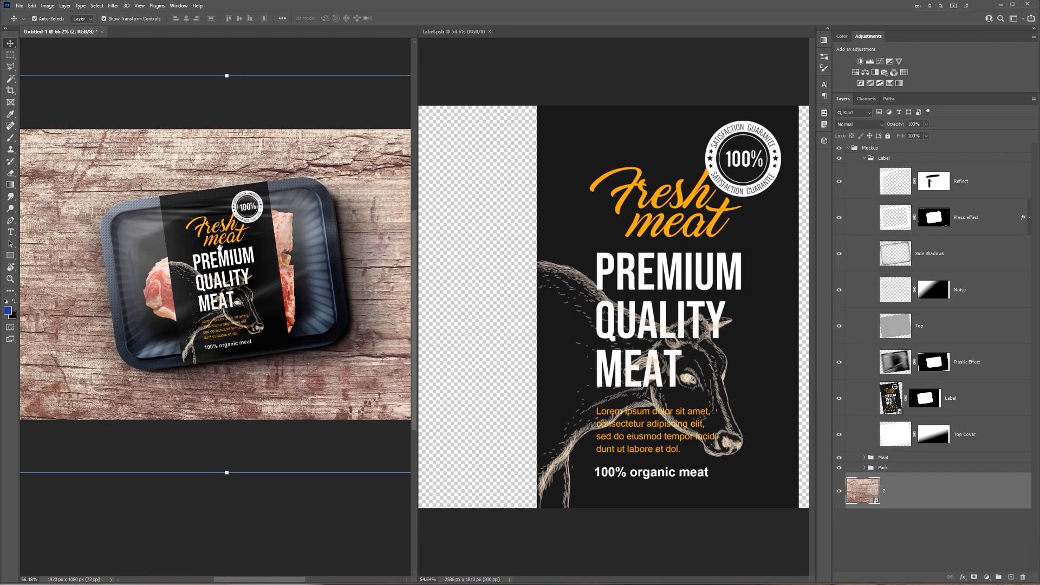
{"action": "left_click_drag", "start_coordinate": [211, 252], "coordinate": [203, 267]}
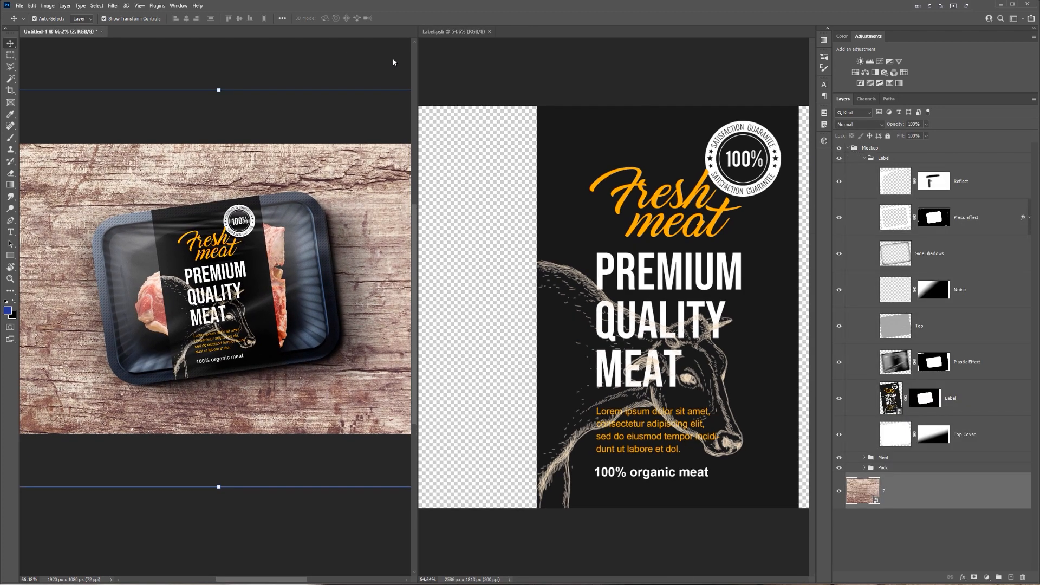
- Show only Label Design 3 in the label file and save it to update the pack mockup
{"action": "left_click", "coordinate": [548, 46]}
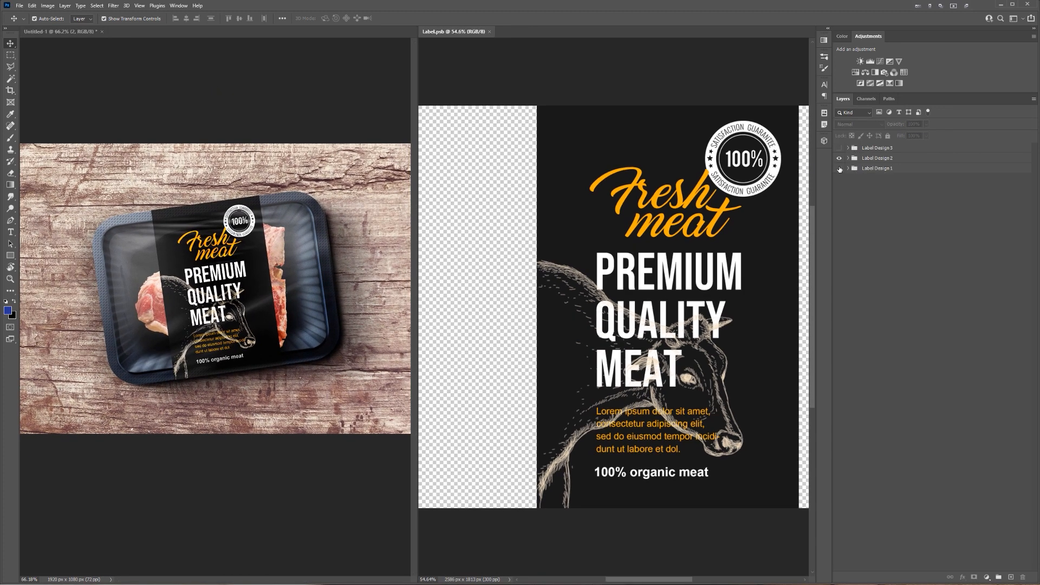
{"action": "left_click", "coordinate": [840, 168]}
{"action": "left_click", "coordinate": [840, 148]}
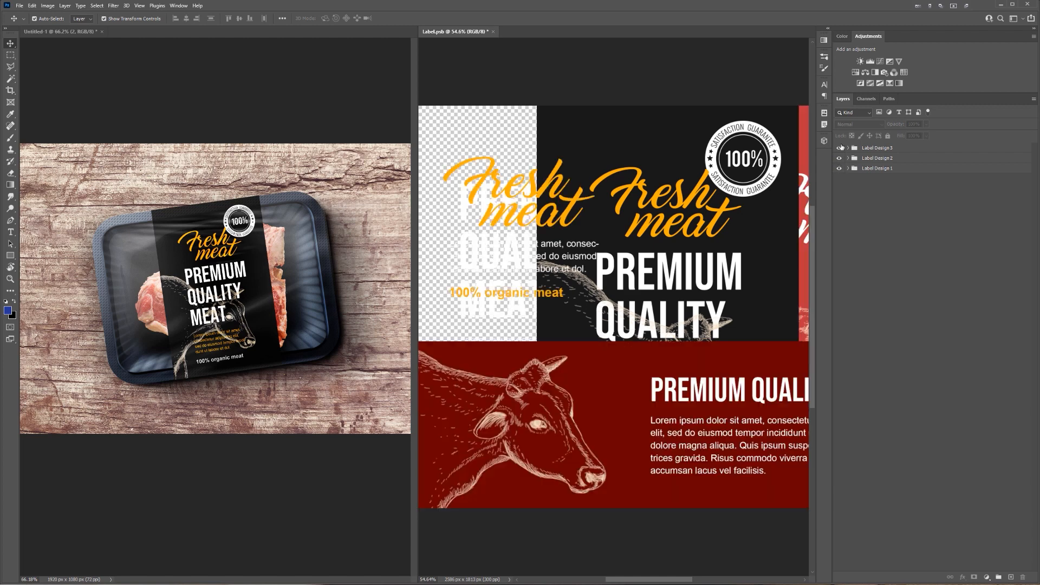
{"action": "left_click", "coordinate": [839, 168]}
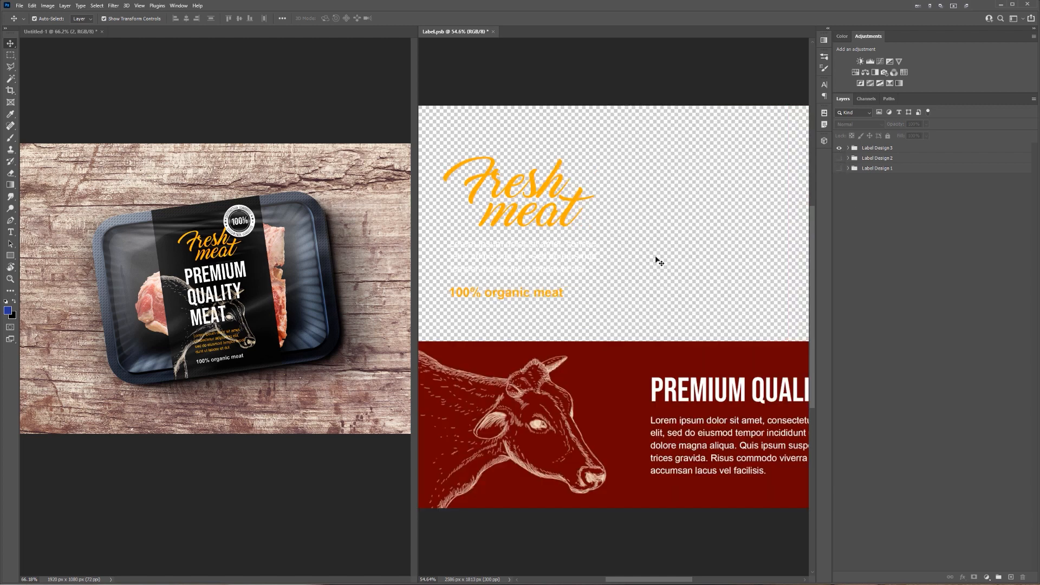
{"action": "key", "text": "ctrl+s"}
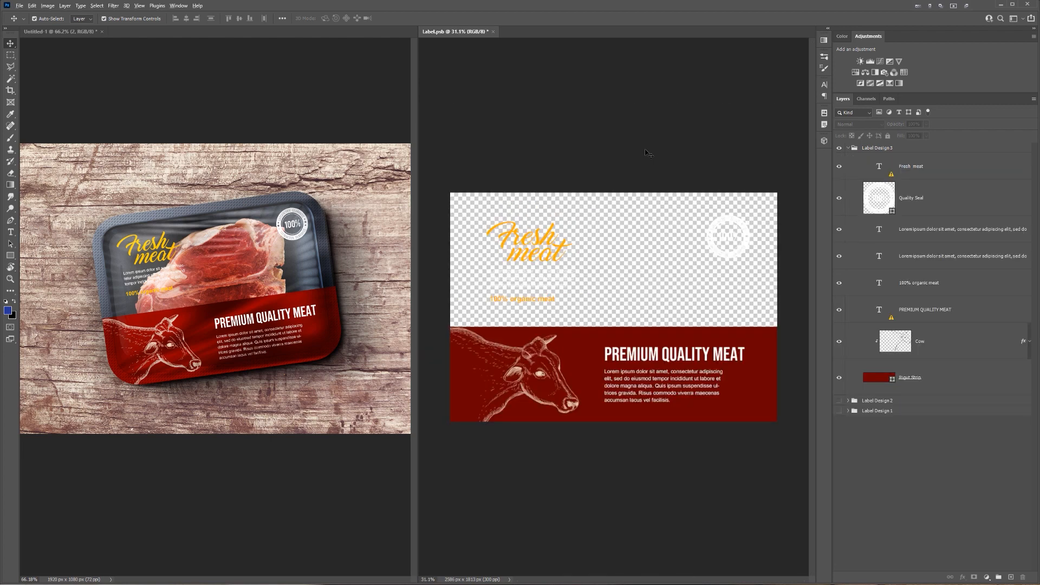
- Paste the Down to Earth lamb badge into Label Design 3 as a smart object above the red strip
{"action": "scroll", "coordinate": [650, 156], "scroll_direction": "up", "scroll_amount": 2}
{"action": "scroll", "coordinate": [621, 157], "scroll_direction": "down", "scroll_amount": 1}
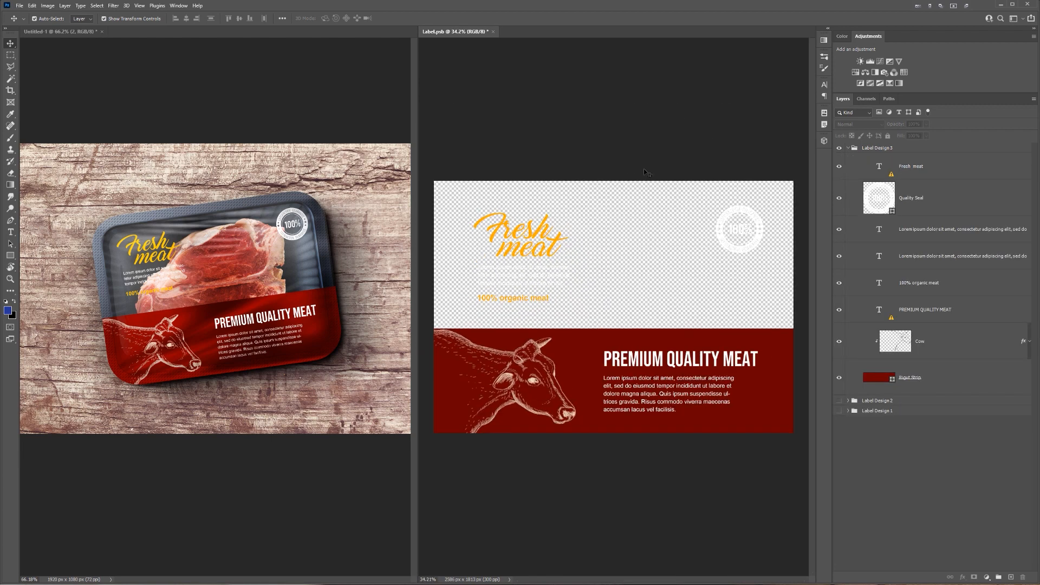
{"action": "scroll", "coordinate": [644, 160], "scroll_direction": "up", "scroll_amount": 1}
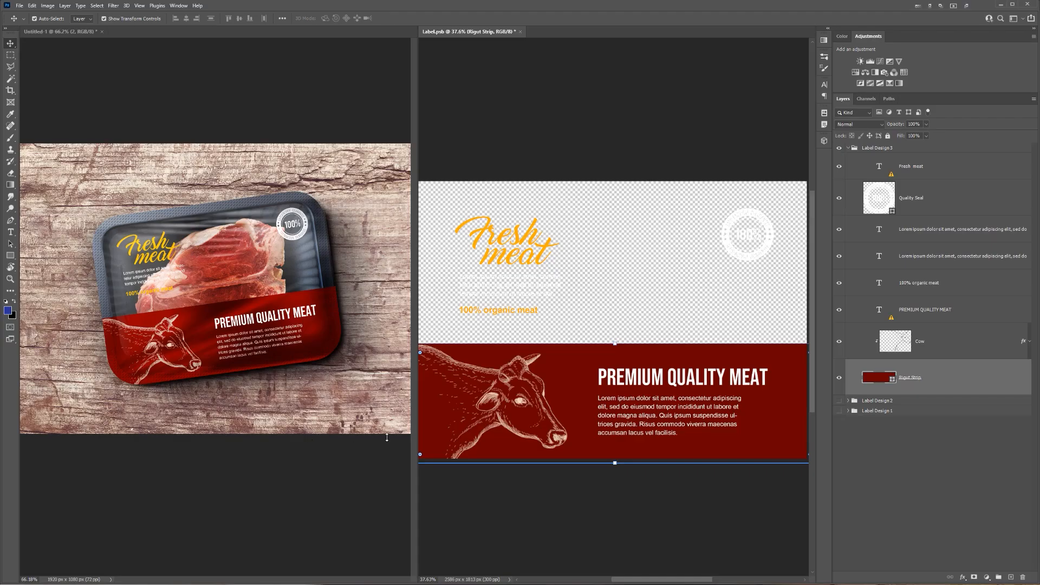
{"action": "key", "text": "ctrl+v"}
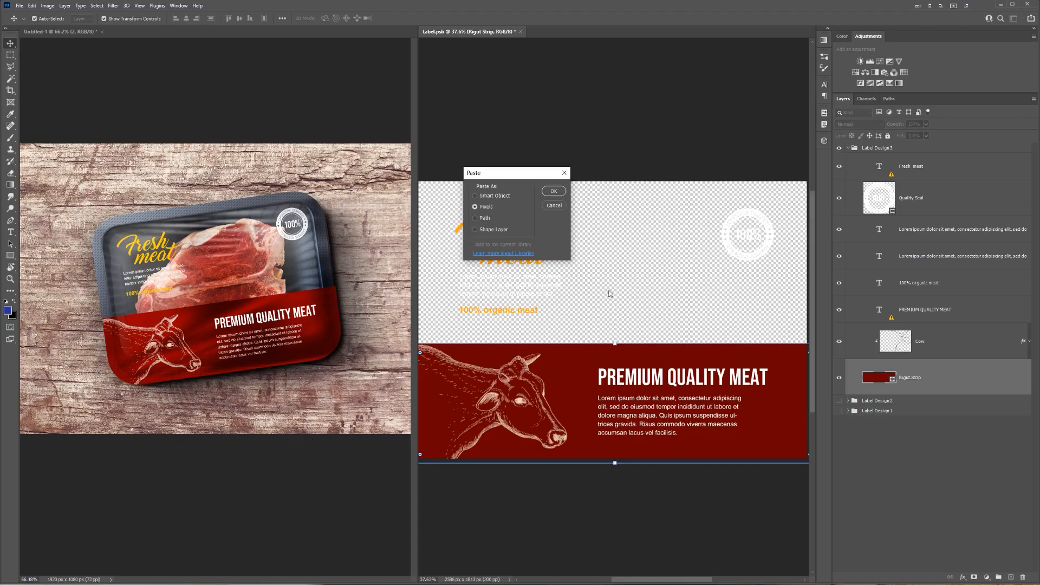
{"action": "left_click", "coordinate": [497, 196]}
{"action": "left_click", "coordinate": [553, 191]}
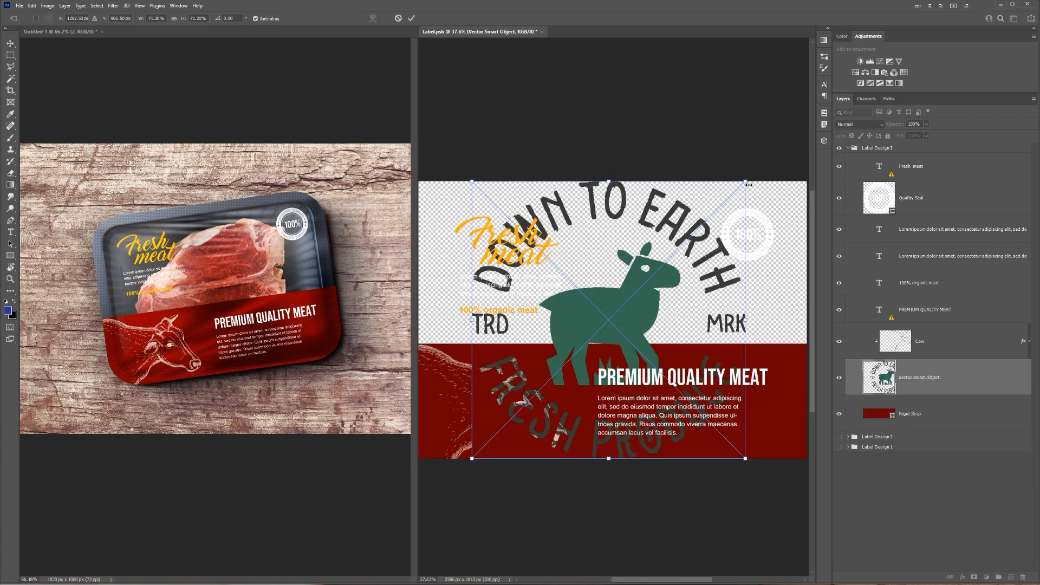
- Scale the badge down to fit the red strip and place it over the cow drawing at the strip's left end
{"action": "left_click_drag", "start_coordinate": [748, 185], "coordinate": [678, 250]}
{"action": "left_click_drag", "start_coordinate": [650, 282], "coordinate": [510, 408]}
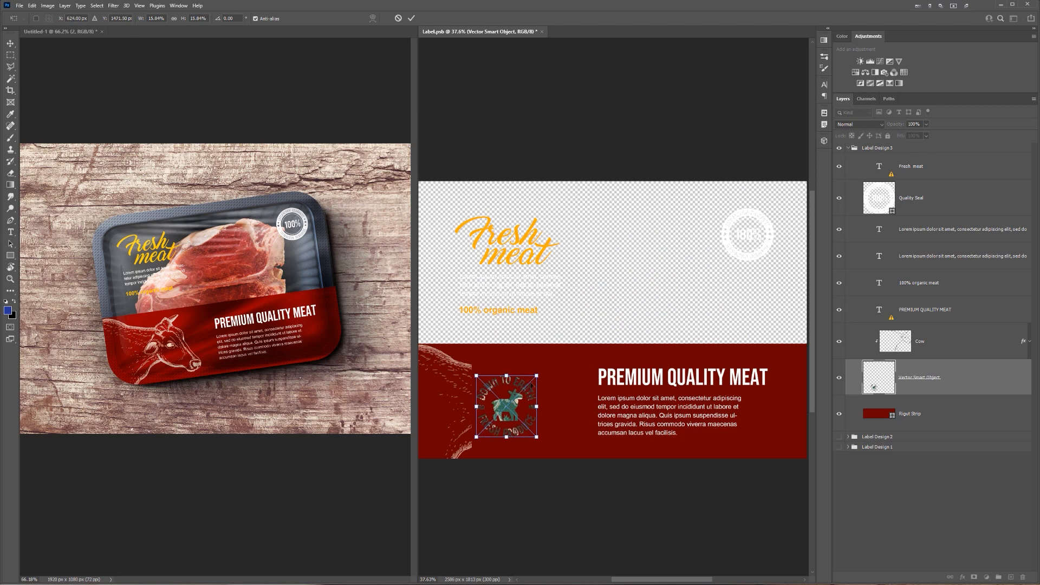
{"action": "left_click_drag", "start_coordinate": [536, 375], "coordinate": [633, 279]}
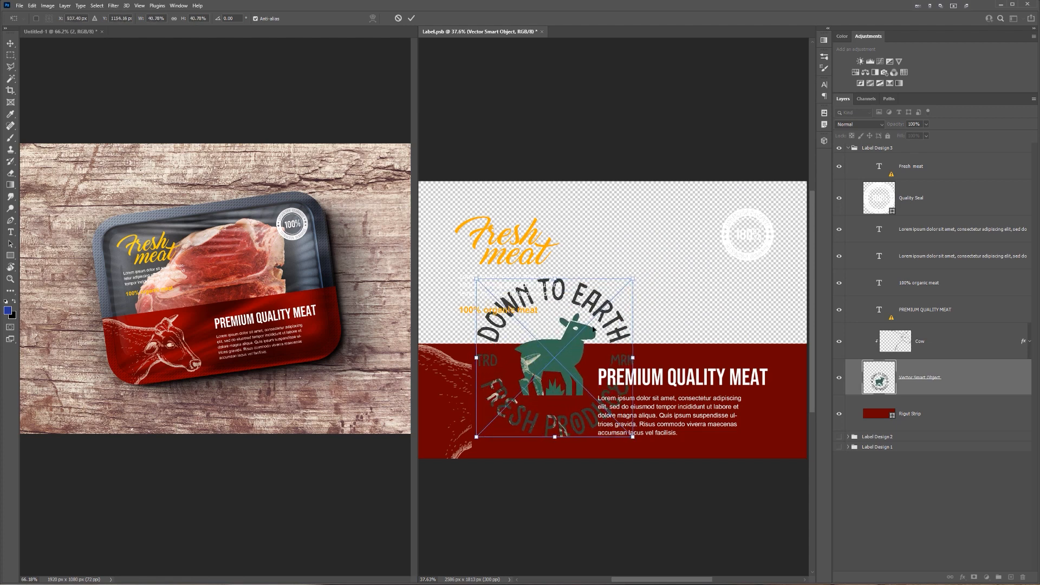
{"action": "left_click_drag", "start_coordinate": [593, 328], "coordinate": [549, 339]}
{"action": "left_click_drag", "start_coordinate": [587, 290], "coordinate": [514, 377]}
{"action": "key", "text": "Return"}
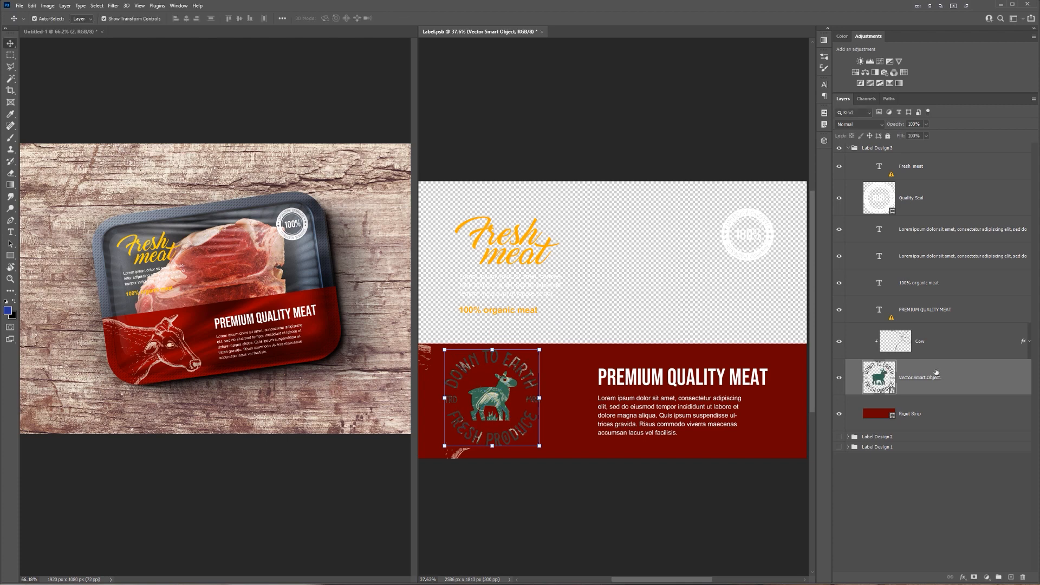
- Move the badge layer to the top of the Label Design 3 group
{"action": "key", "text": "ctrl+bracketright"}
{"action": "key", "text": "ctrl+bracketright"}
{"action": "key", "text": "ctrl+bracketright"}
{"action": "key", "text": "ctrl+bracketright"}
{"action": "key", "text": "ctrl+bracketright"}
{"action": "key", "text": "ctrl+bracketright"}
{"action": "key", "text": "ctrl+bracketright"}
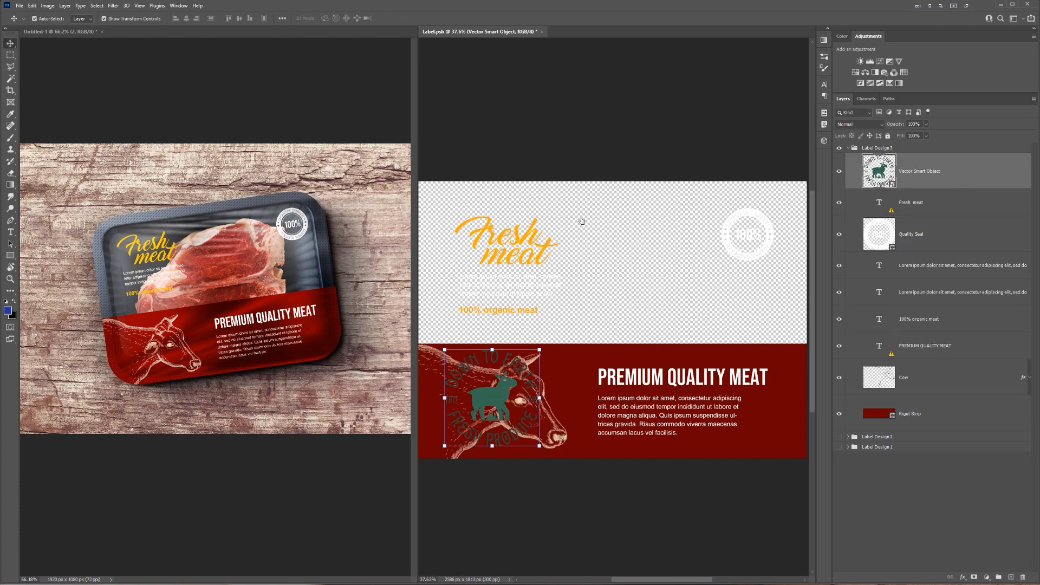
- Recolour the badge with a white (#ffffff) Color Overlay instead of the Gradient Overlay, and hide the Cow layer behind it
{"action": "key", "text": "F2"}
{"action": "left_click", "coordinate": [732, 363]}
{"action": "left_click", "coordinate": [708, 364]}
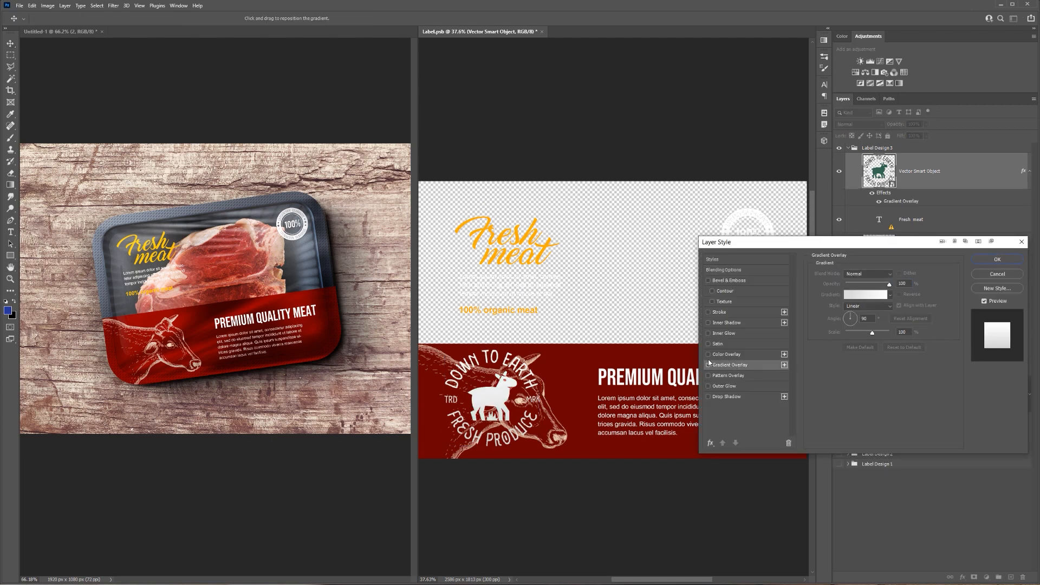
{"action": "left_click", "coordinate": [728, 354]}
{"action": "left_click", "coordinate": [868, 275]}
{"action": "left_click", "coordinate": [902, 275]}
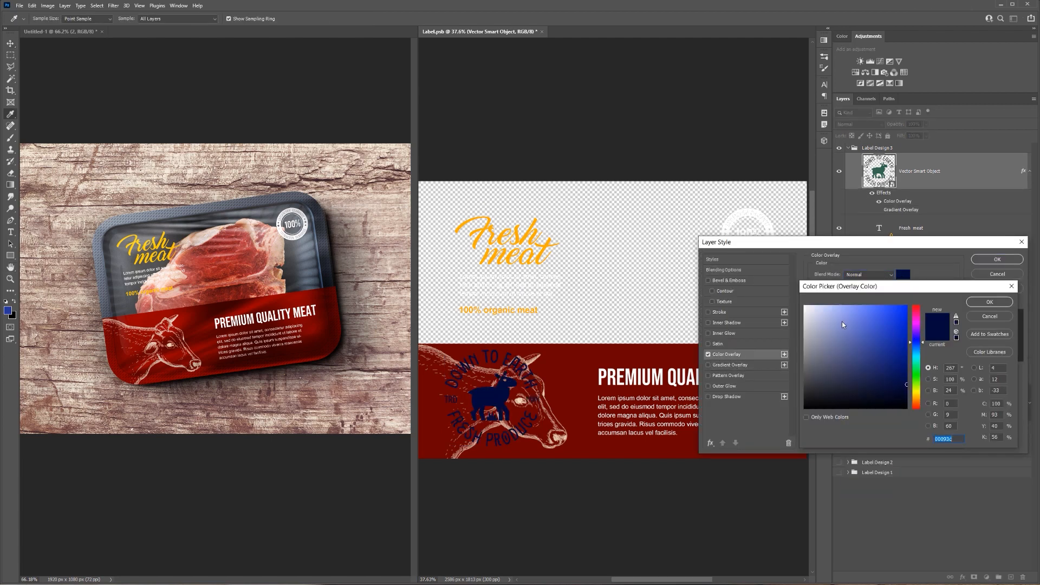
{"action": "type", "text": "ffffff"}
{"action": "left_click", "coordinate": [989, 301]}
{"action": "left_click", "coordinate": [997, 258]}
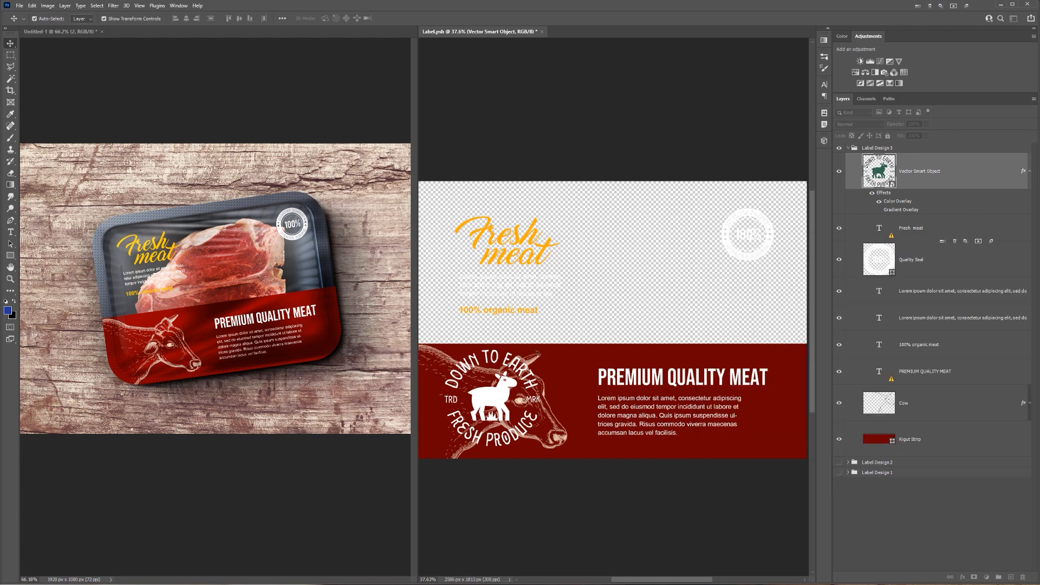
{"action": "scroll", "coordinate": [510, 387], "scroll_direction": "up", "scroll_amount": 3}
{"action": "left_click", "coordinate": [839, 395]}
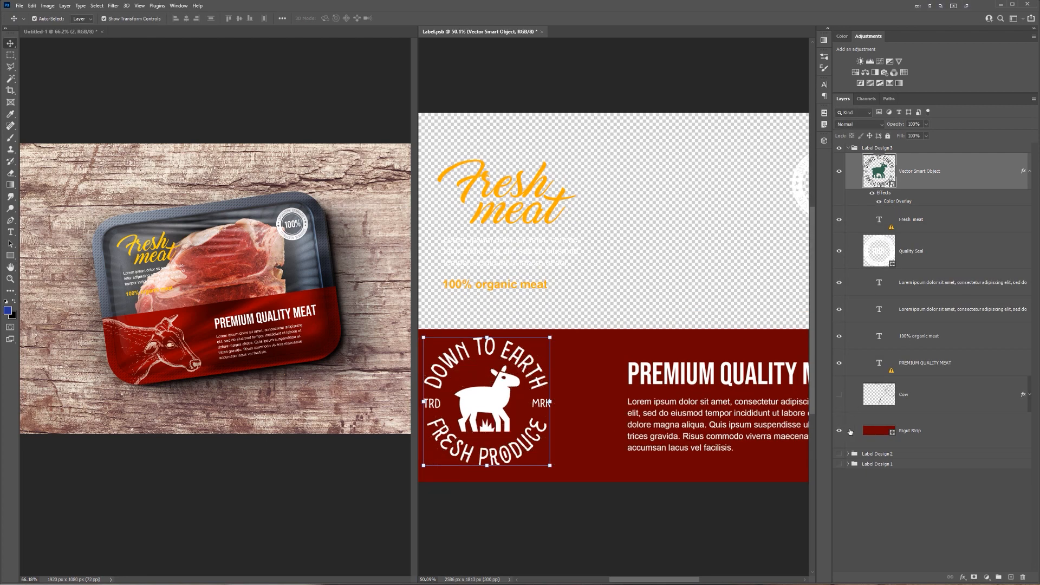
- Paste the dark grey and green brand colour circles into Label Design 3 as a smart object directly above the red strip
{"action": "left_click", "coordinate": [875, 430]}
{"action": "scroll", "coordinate": [580, 358], "scroll_direction": "down", "scroll_amount": 6}
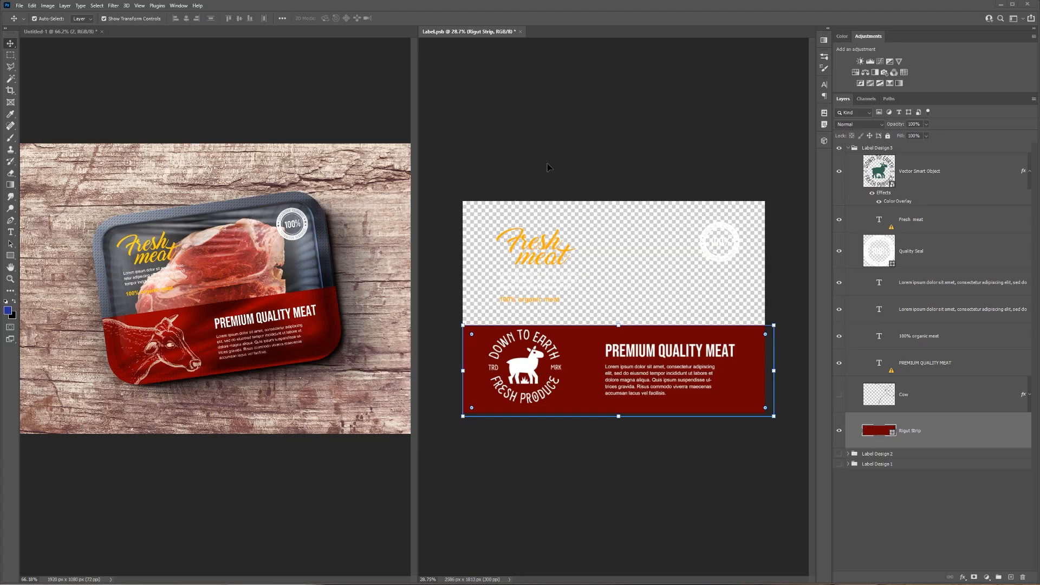
{"action": "key", "text": "ctrl+v"}
{"action": "key", "text": "Return"}
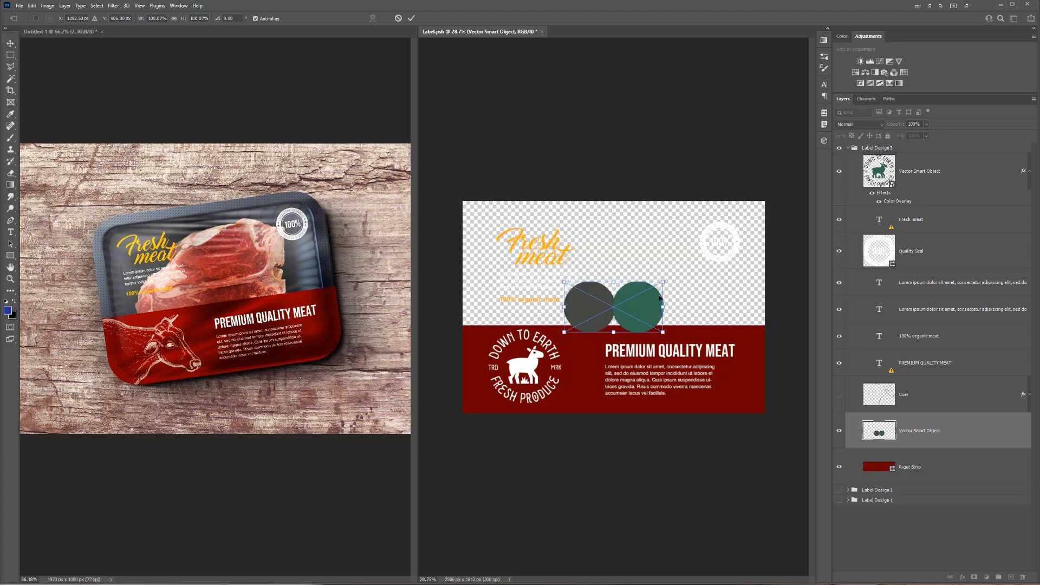
{"action": "key", "text": "Return"}
- Recolour the label's red strip with the green sampled from the pasted brand colour circle
{"action": "double_click", "coordinate": [884, 465]}
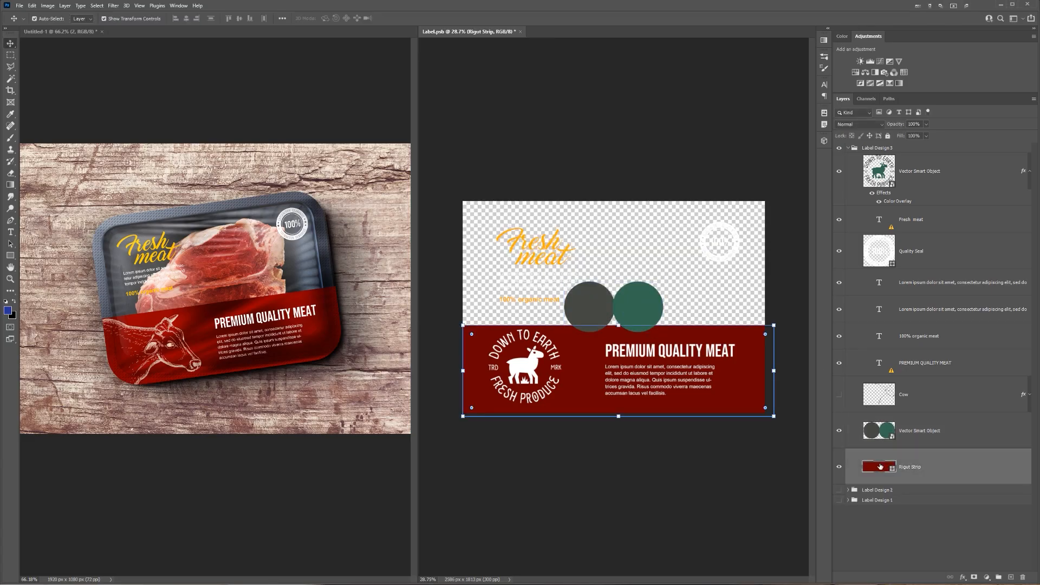
{"action": "left_click", "coordinate": [641, 307]}
{"action": "left_click", "coordinate": [989, 302]}
- Open the PREMIUM QUALITY MEAT heading for editing and replace its missing font with the default
{"action": "scroll", "coordinate": [730, 310], "scroll_direction": "up", "scroll_amount": 3}
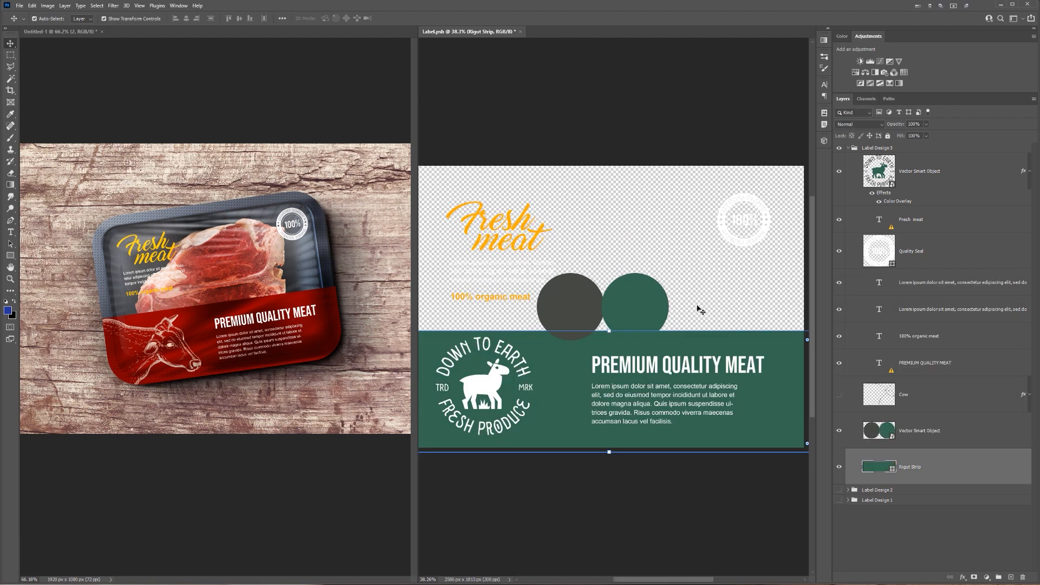
{"action": "double_click", "coordinate": [675, 363]}
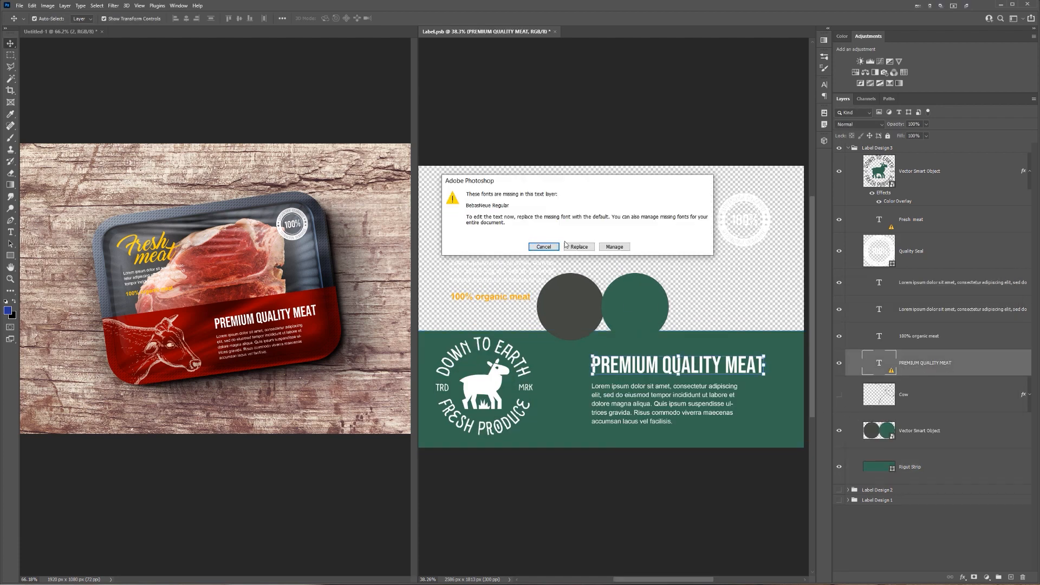
{"action": "left_click", "coordinate": [542, 246]}
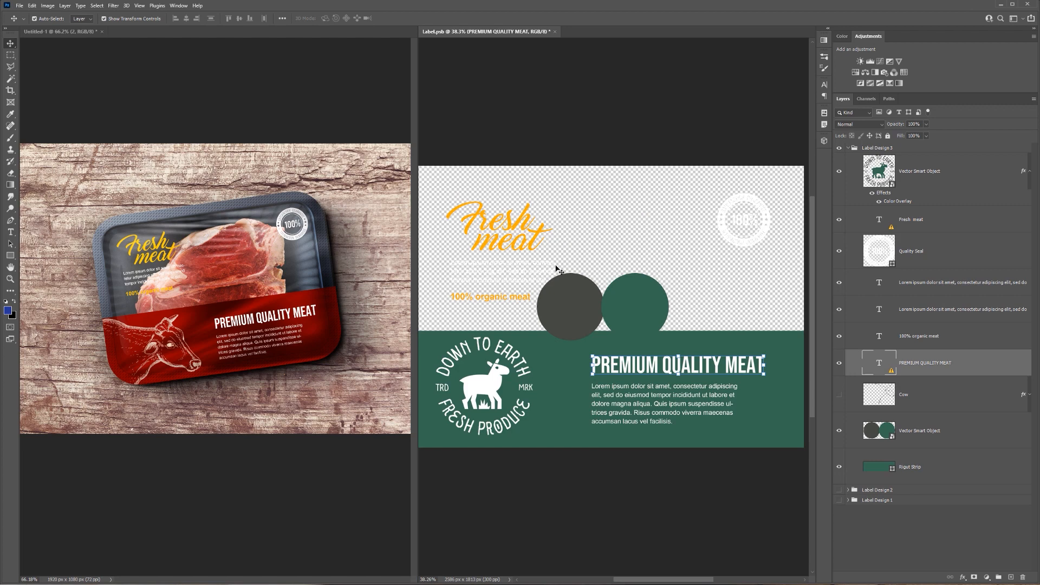
{"action": "double_click", "coordinate": [644, 368]}
{"action": "left_click", "coordinate": [580, 244]}
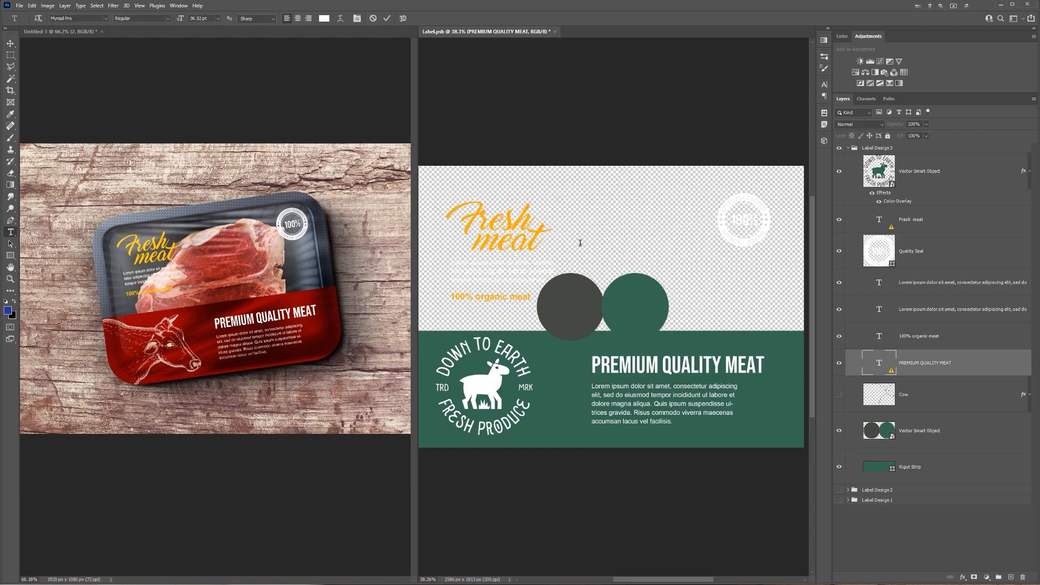
- Try the Grunges Regular font on the PREMIUM QUALITY MEAT heading
{"action": "left_click", "coordinate": [53, 17]}
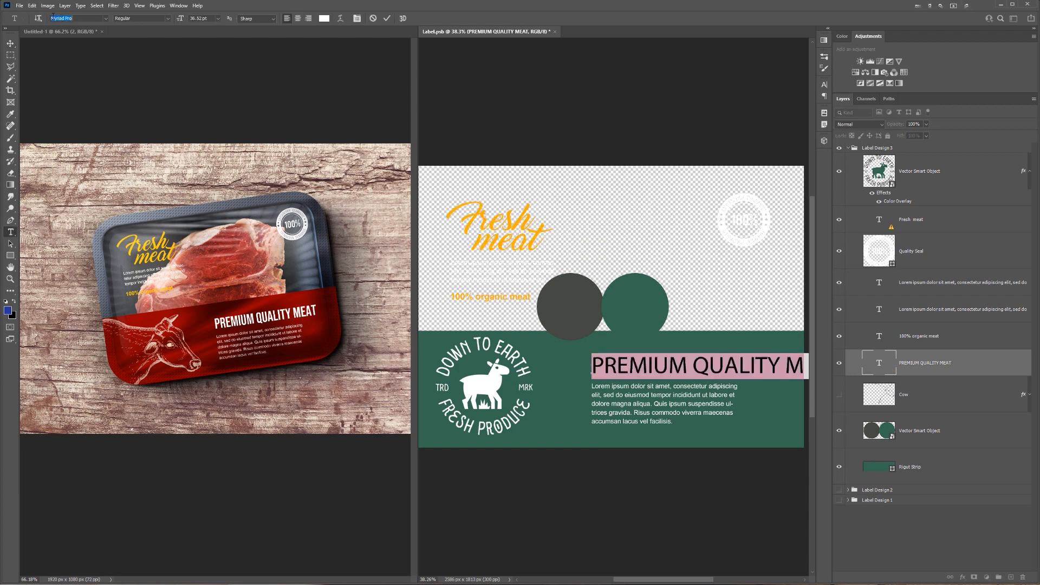
{"action": "type", "text": "grun"}
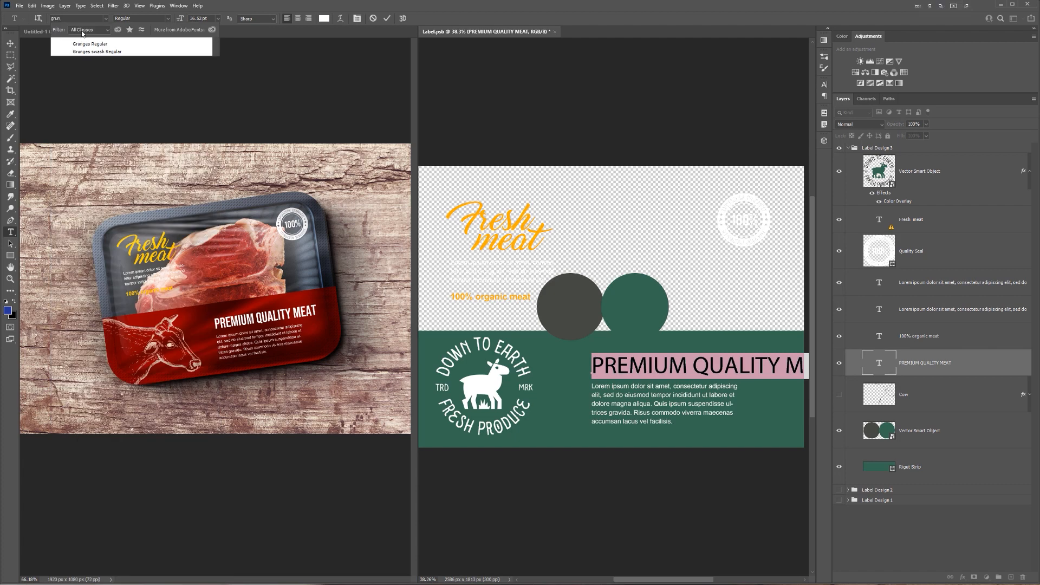
{"action": "left_click", "coordinate": [81, 43]}
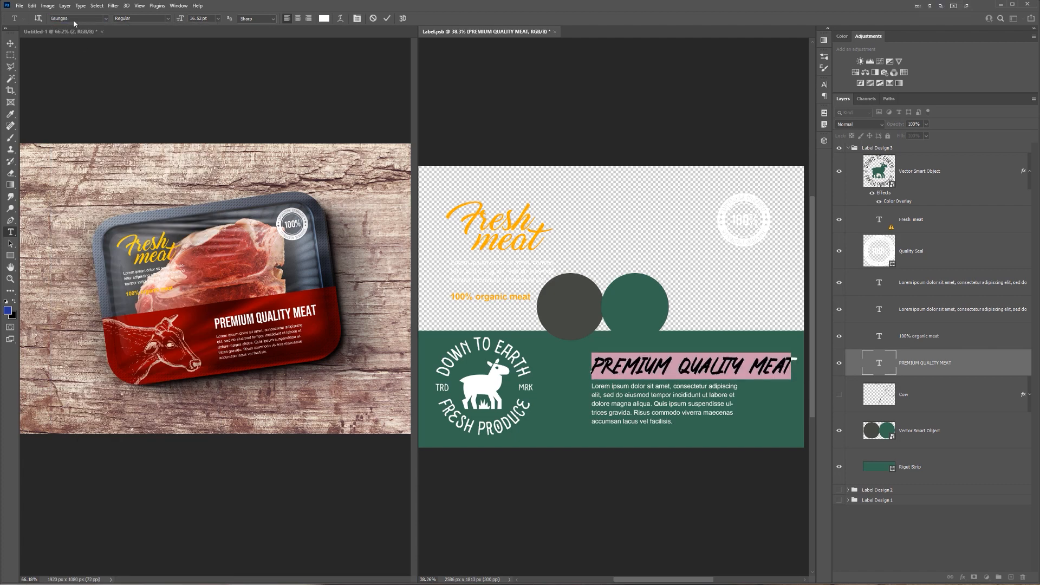
- Switch to Illustrator and examine the Down to Earth badge variations to identify the lettering's font
{"action": "key", "text": "alt+Tab"}
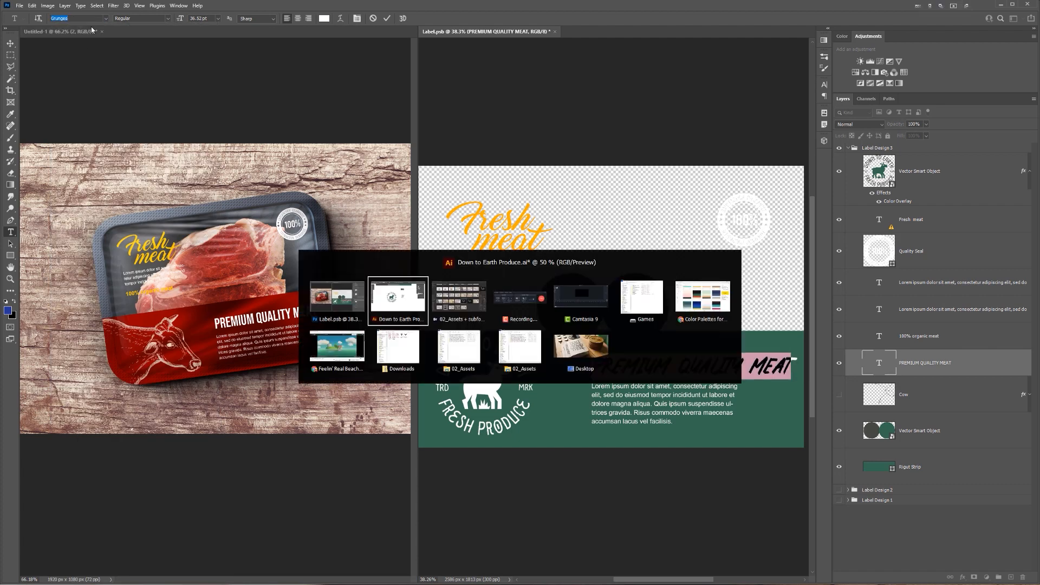
{"action": "left_click", "coordinate": [476, 265]}
{"action": "left_click", "coordinate": [606, 277]}
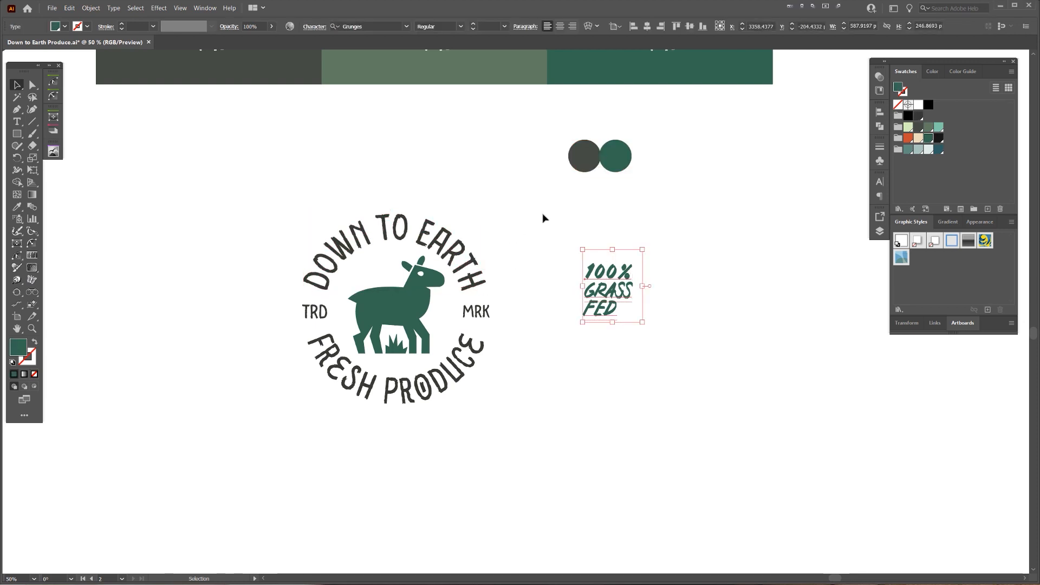
{"action": "scroll", "coordinate": [543, 215], "scroll_direction": "up", "scroll_amount": 5}
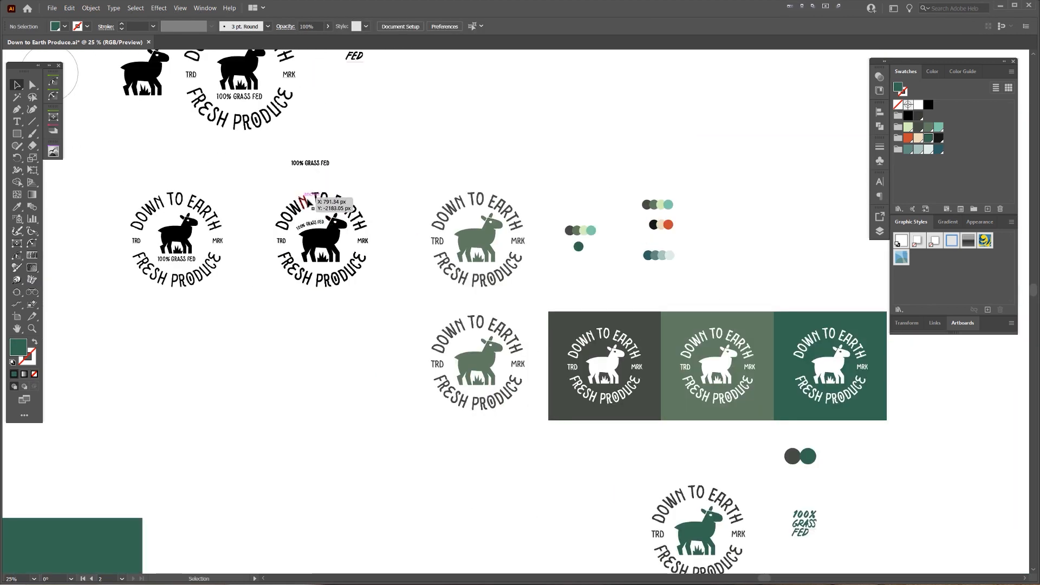
{"action": "left_click", "coordinate": [325, 209]}
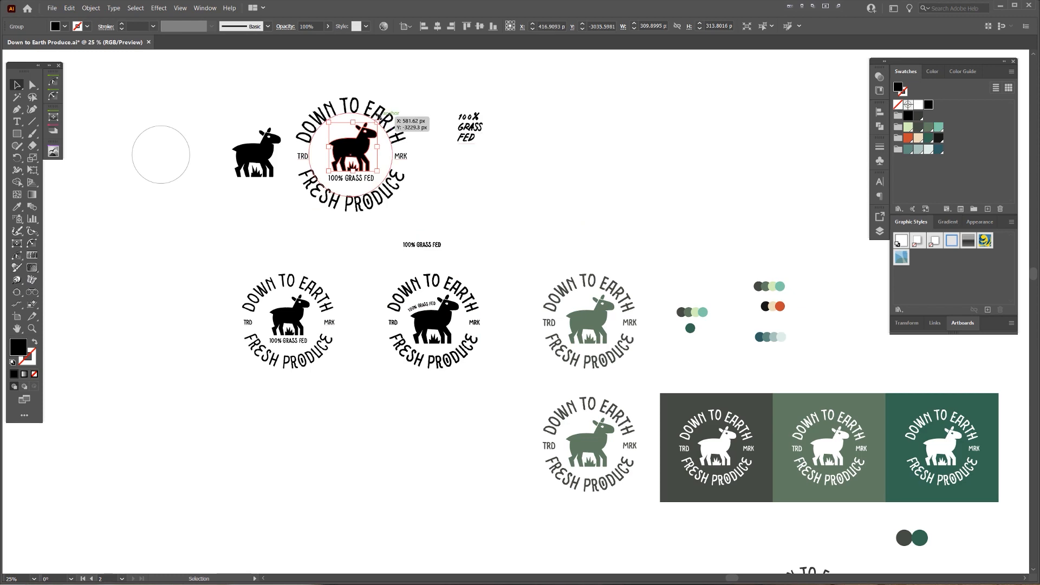
{"action": "left_click", "coordinate": [381, 125]}
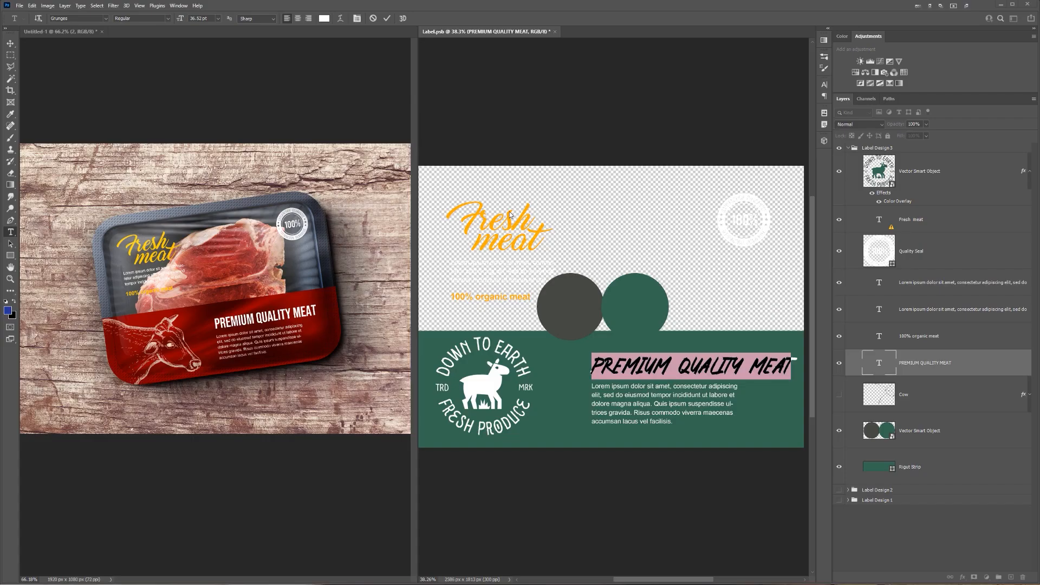
- Switch back to Photoshop and try the Black Grounds Regular font on the PREMIUM QUALITY MEAT heading
{"action": "left_click", "coordinate": [123, 18]}
{"action": "left_click", "coordinate": [79, 18]}
{"action": "type", "text": "black grou"}
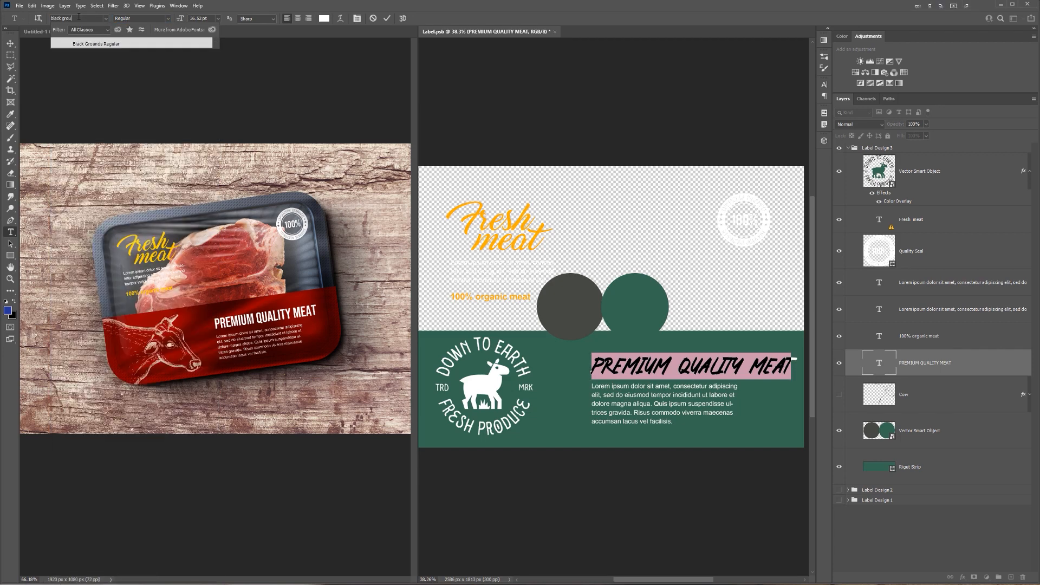
{"action": "left_click", "coordinate": [99, 43]}
{"action": "left_click", "coordinate": [747, 364]}
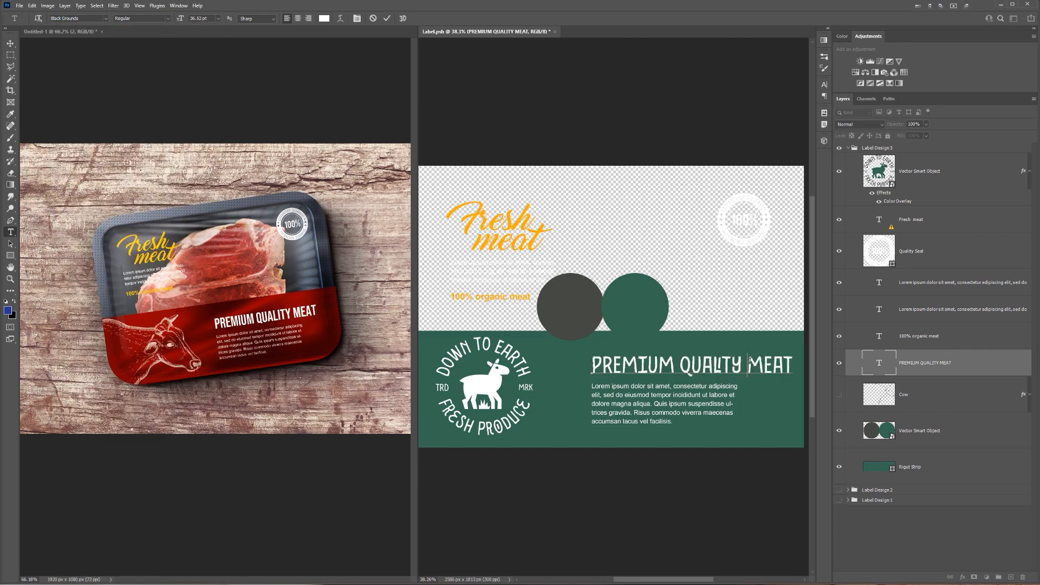
- Set the PREMIUM QUALITY MEAT heading in TT Norms Bold and reduce its size to about 25 pt
{"action": "scroll", "coordinate": [774, 360], "scroll_direction": "up", "scroll_amount": 3}
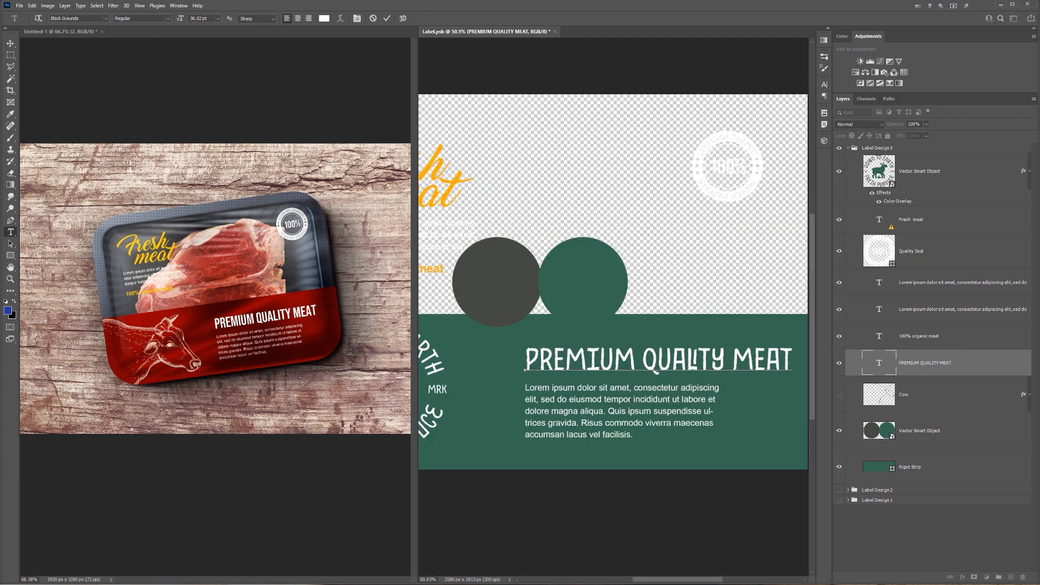
{"action": "scroll", "coordinate": [641, 361], "scroll_direction": "down", "scroll_amount": 2}
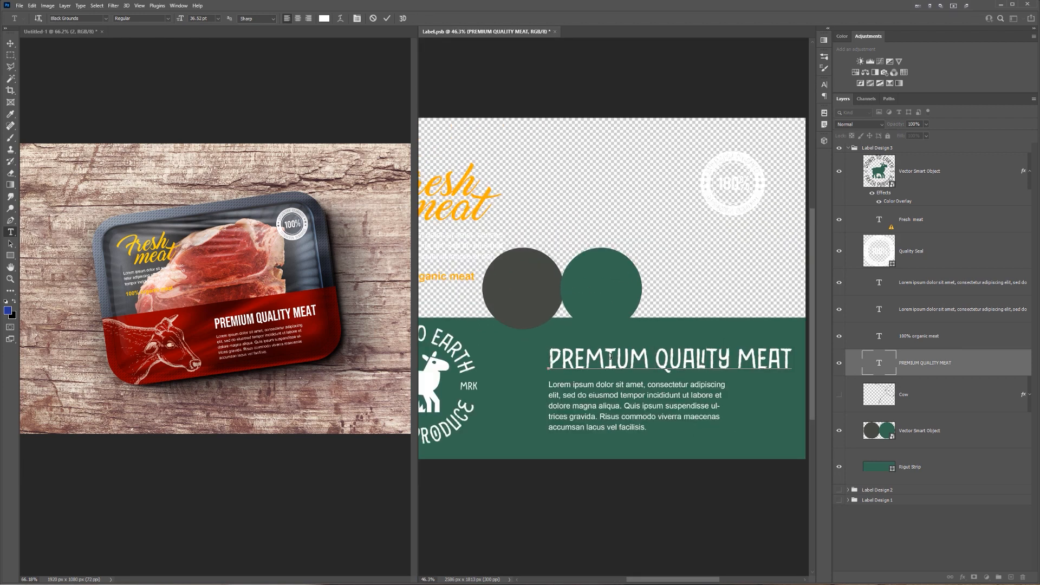
{"action": "scroll", "coordinate": [611, 356], "scroll_direction": "down", "scroll_amount": 2}
{"action": "scroll", "coordinate": [611, 356], "scroll_direction": "up", "scroll_amount": 3}
{"action": "key", "text": "ctrl+a"}
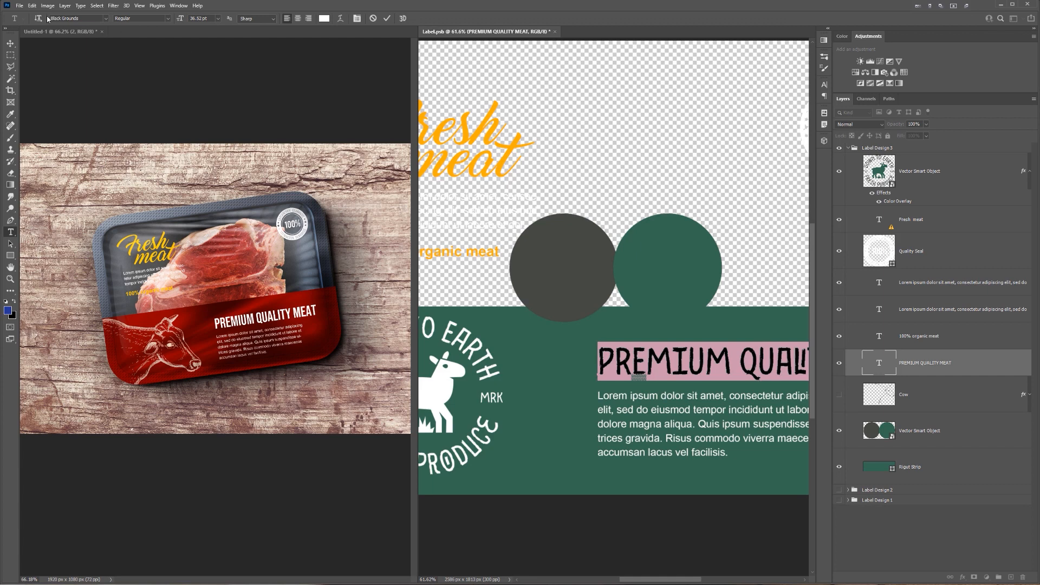
{"action": "type", "text": "norm"}
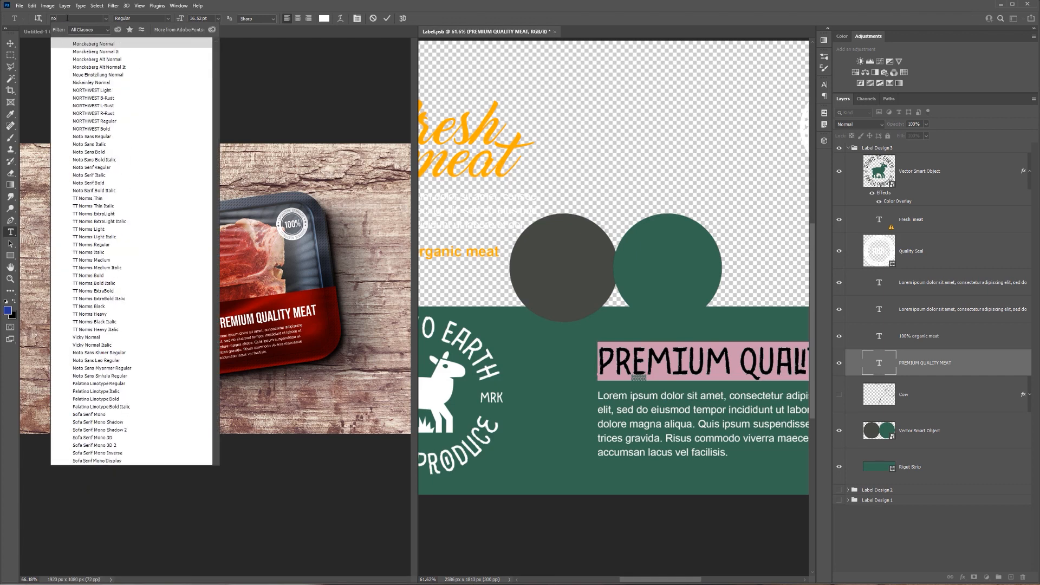
{"action": "left_click", "coordinate": [135, 168]}
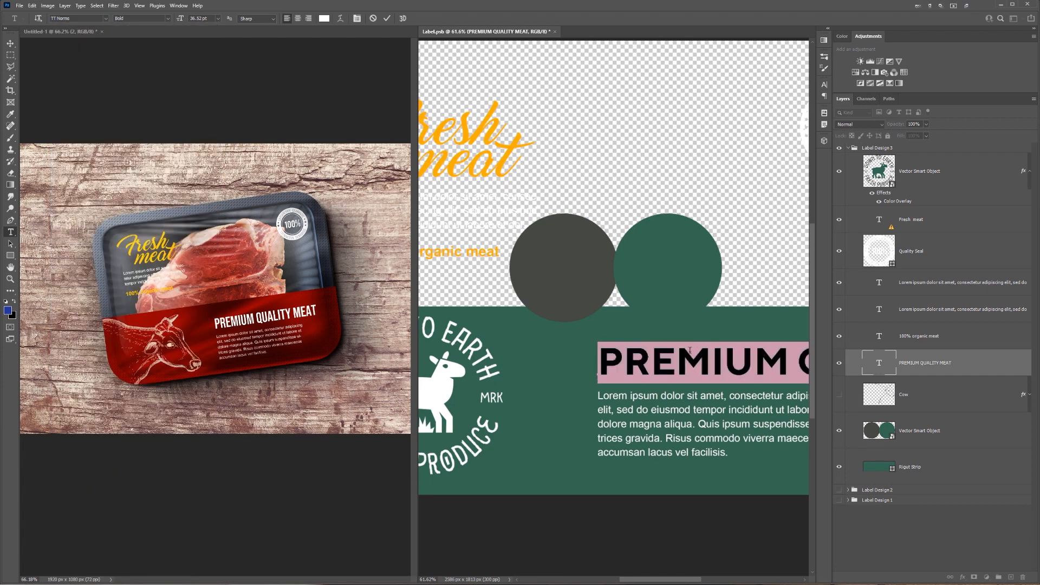
{"action": "scroll", "coordinate": [695, 360], "scroll_direction": "down", "scroll_amount": 2}
{"action": "key", "text": "ctrl+Return"}
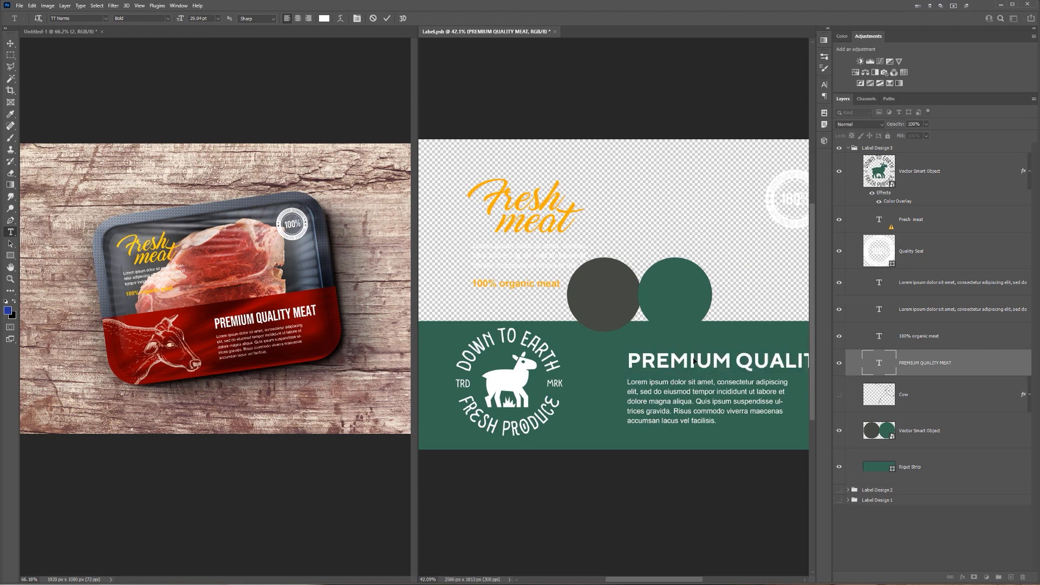
- Replace QUALITY MEAT in the heading with LAMB in capitals so that it reads PREMIUM LAMB on one line
{"action": "left_click_drag", "start_coordinate": [714, 342], "coordinate": [586, 332]}
{"action": "left_click", "coordinate": [697, 343]}
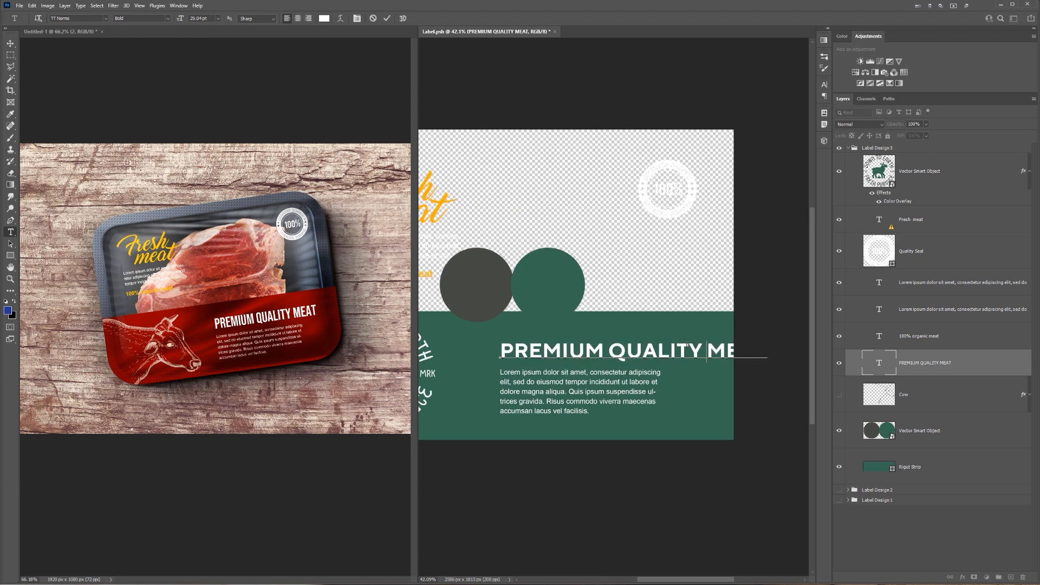
{"action": "key", "text": "Return"}
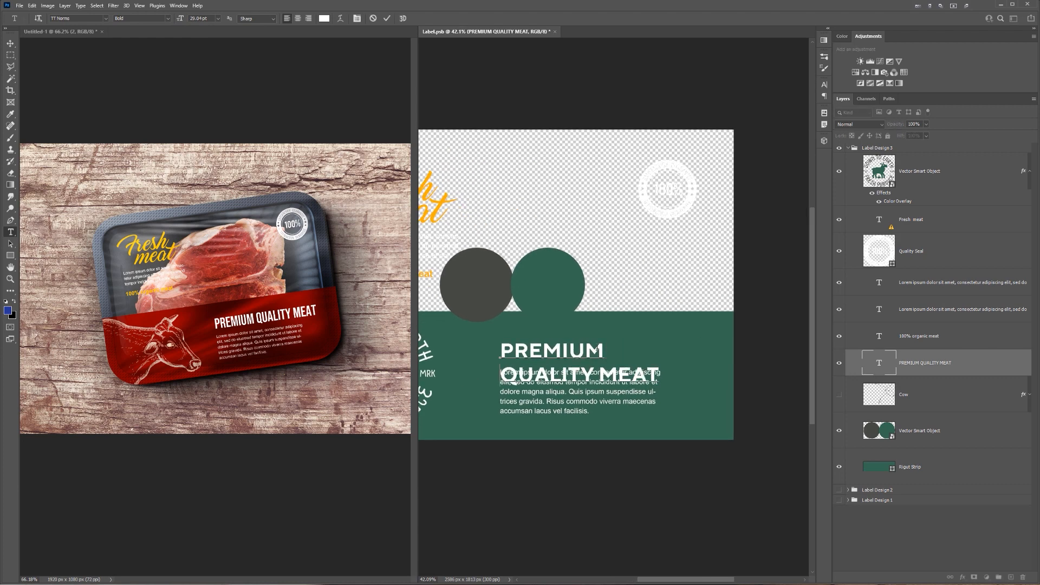
{"action": "left_click_drag", "start_coordinate": [599, 347], "coordinate": [660, 379]}
{"action": "type", "text": "lamb"}
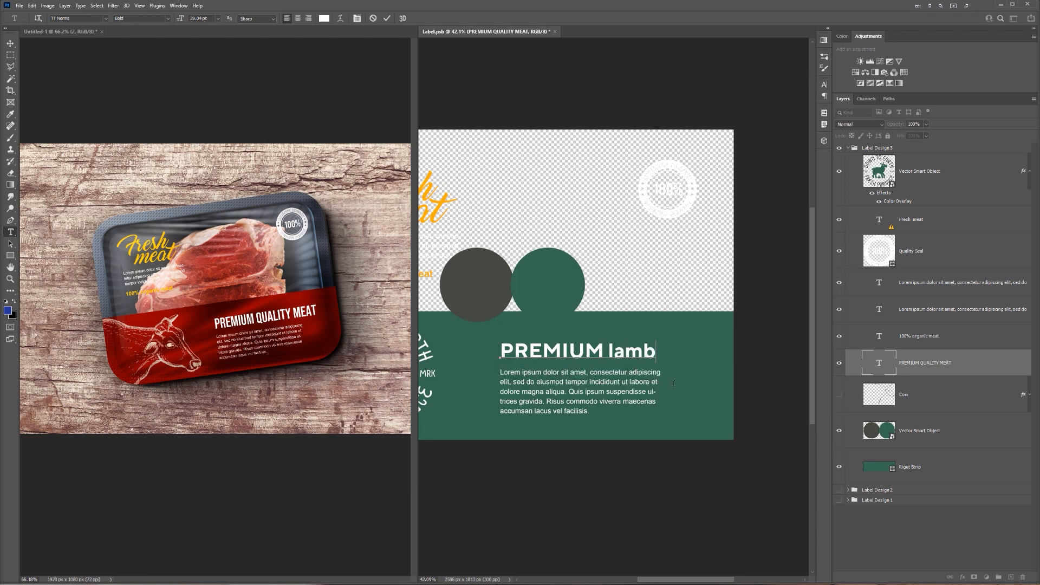
{"action": "key", "text": "BackSpace"}
{"action": "key", "text": "BackSpace"}
{"action": "key", "text": "BackSpace"}
{"action": "key", "text": "BackSpace"}
{"action": "type", "text": "LAMB"}
{"action": "key", "text": "ctrl+Return"}
- Narrow the mockup document's pane to give the label document more room beside it
{"action": "left_click_drag", "start_coordinate": [519, 383], "coordinate": [768, 372]}
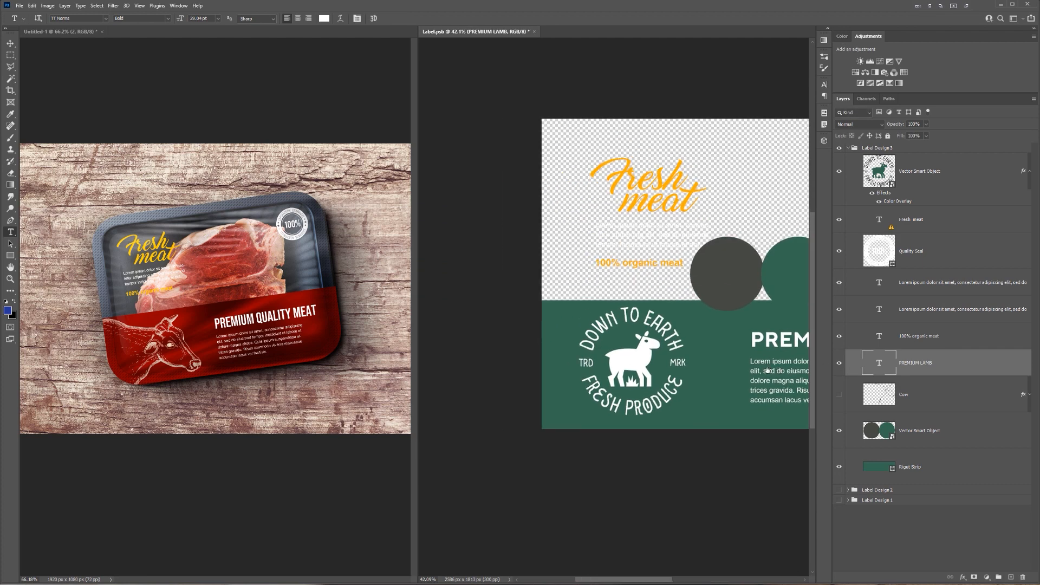
{"action": "left_click_drag", "start_coordinate": [691, 344], "coordinate": [455, 339]}
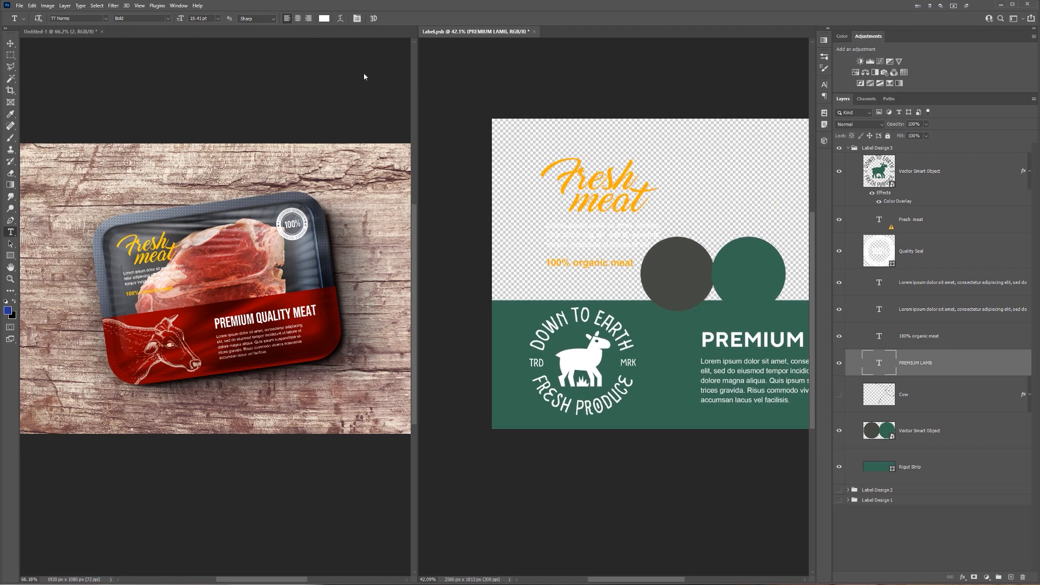
{"action": "left_click", "coordinate": [60, 32]}
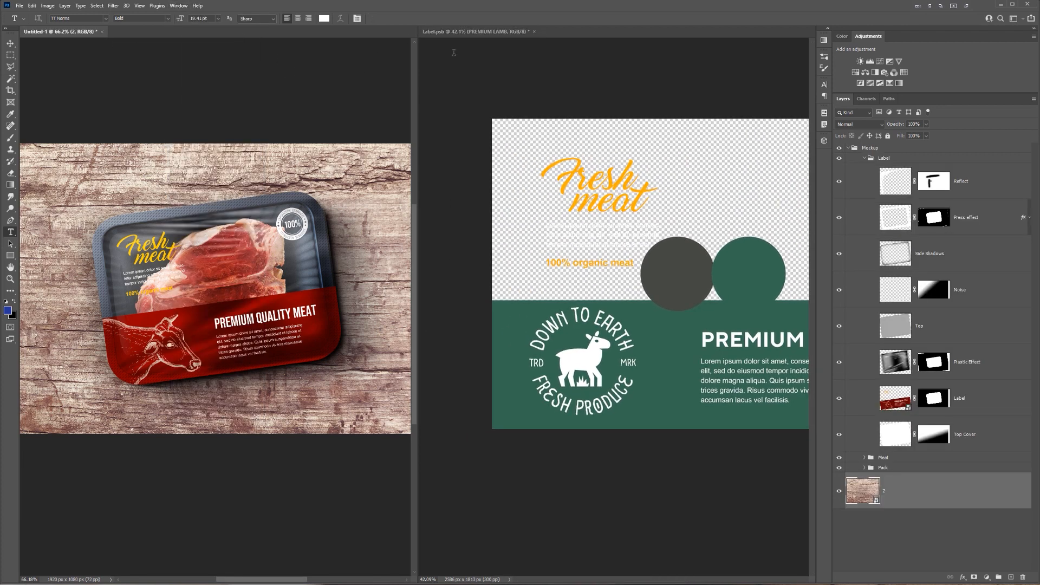
{"action": "left_click", "coordinate": [290, 74]}
{"action": "left_click", "coordinate": [178, 6]}
{"action": "left_click", "coordinate": [177, 7]}
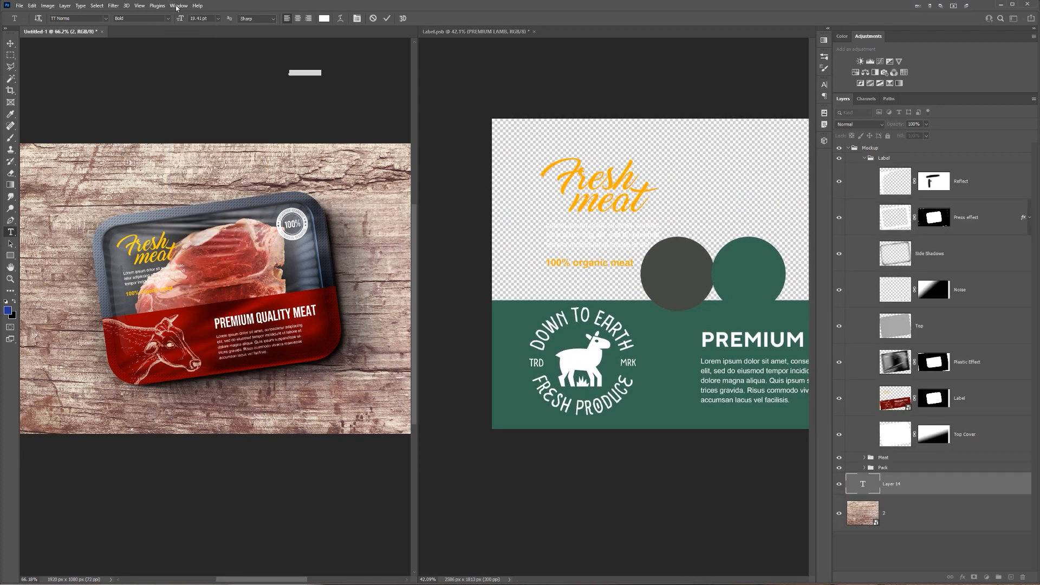
{"action": "left_click", "coordinate": [177, 7]}
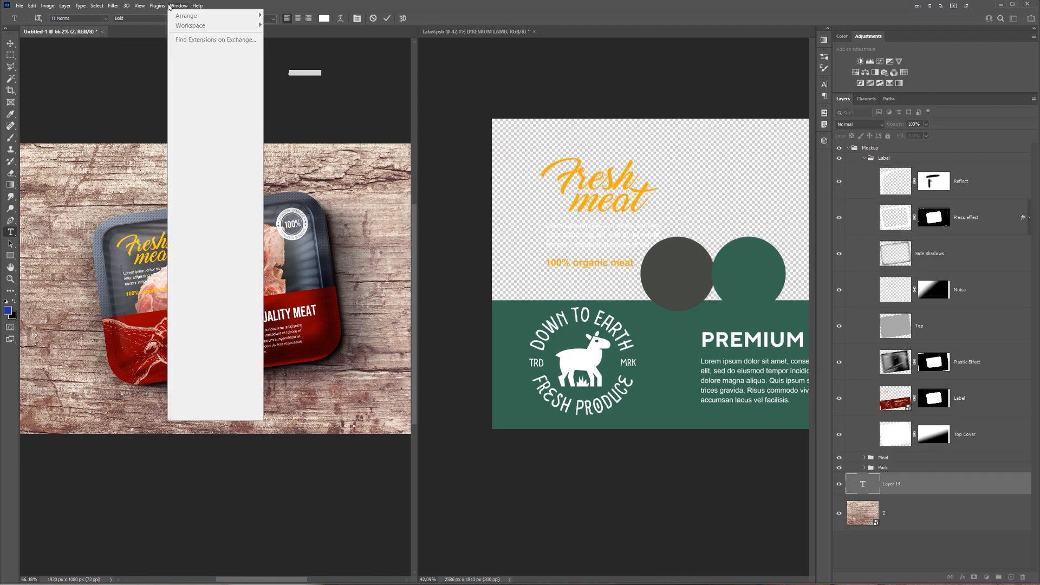
{"action": "left_click", "coordinate": [107, 52]}
{"action": "left_click_drag", "start_coordinate": [373, 44], "coordinate": [277, 43]}
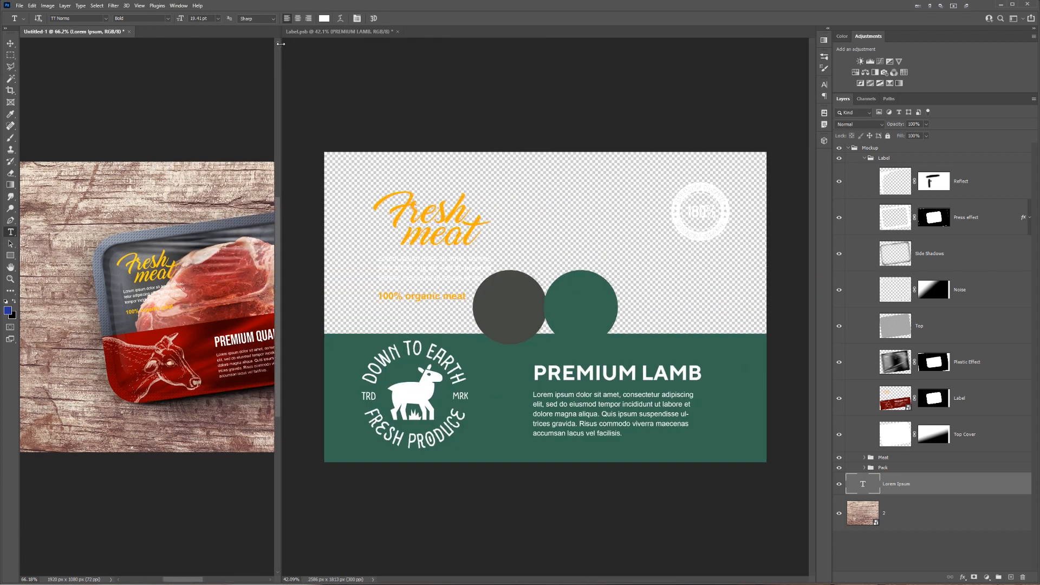
- Discard the empty text layer started over the mockup and return to the label document with the Move tool
{"action": "left_click", "coordinate": [138, 59]}
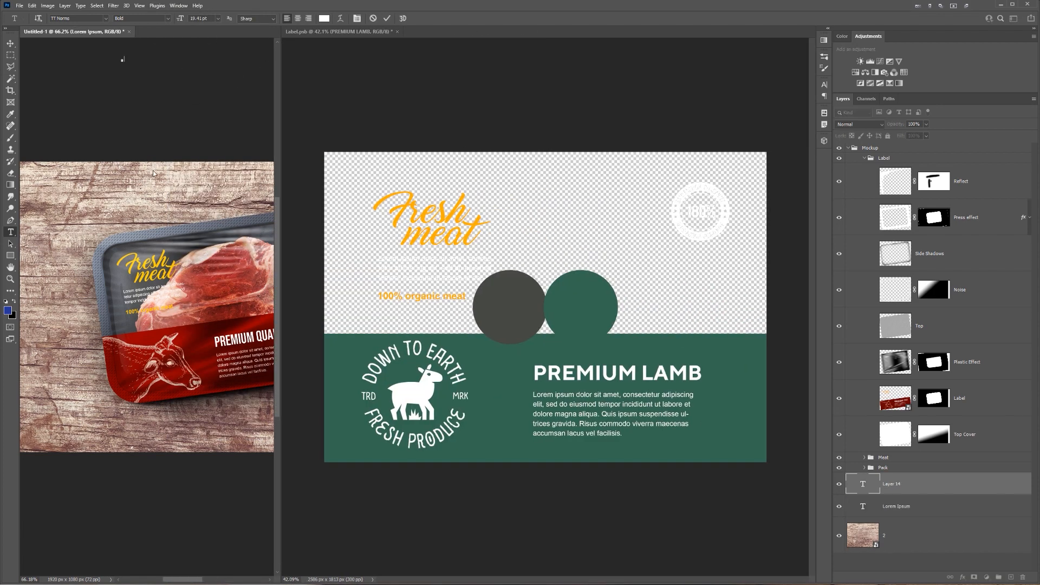
{"action": "key", "text": "Escape"}
{"action": "key", "text": "v"}
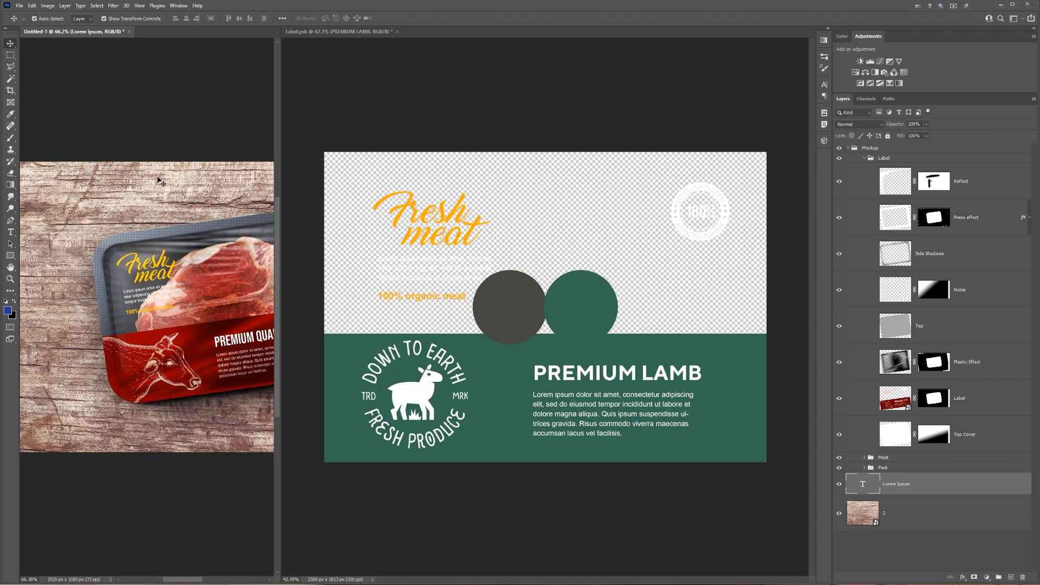
{"action": "left_click", "coordinate": [159, 178]}
{"action": "left_click_drag", "start_coordinate": [171, 180], "coordinate": [110, 179]}
{"action": "left_click", "coordinate": [563, 140]}
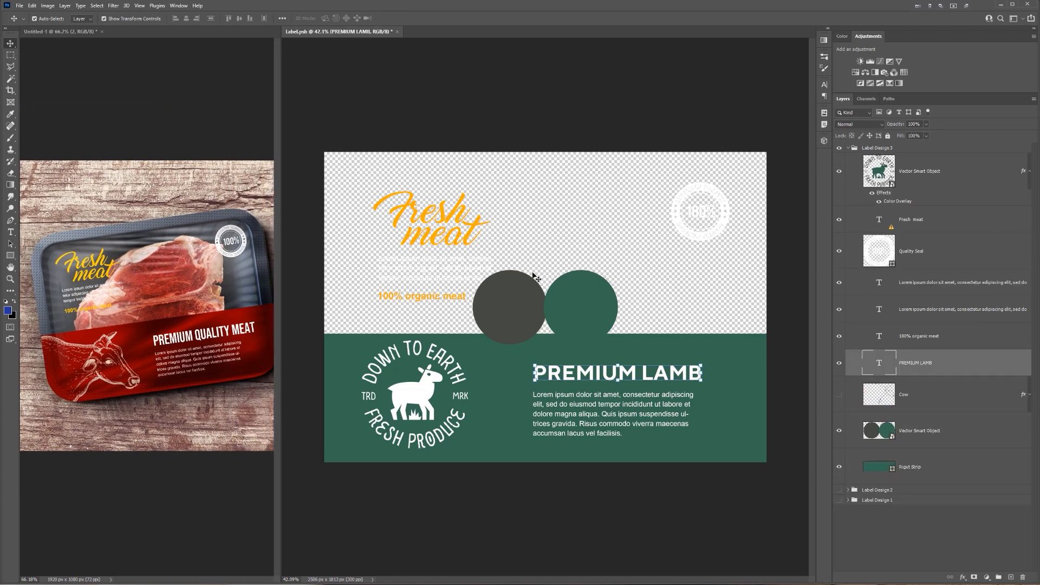
- Open the placeholder paragraph below the PREMIUM LAMB heading for editing and select all of its text
{"action": "scroll", "coordinate": [577, 317], "scroll_direction": "up", "scroll_amount": 4}
{"action": "scroll", "coordinate": [578, 318], "scroll_direction": "down", "scroll_amount": 5}
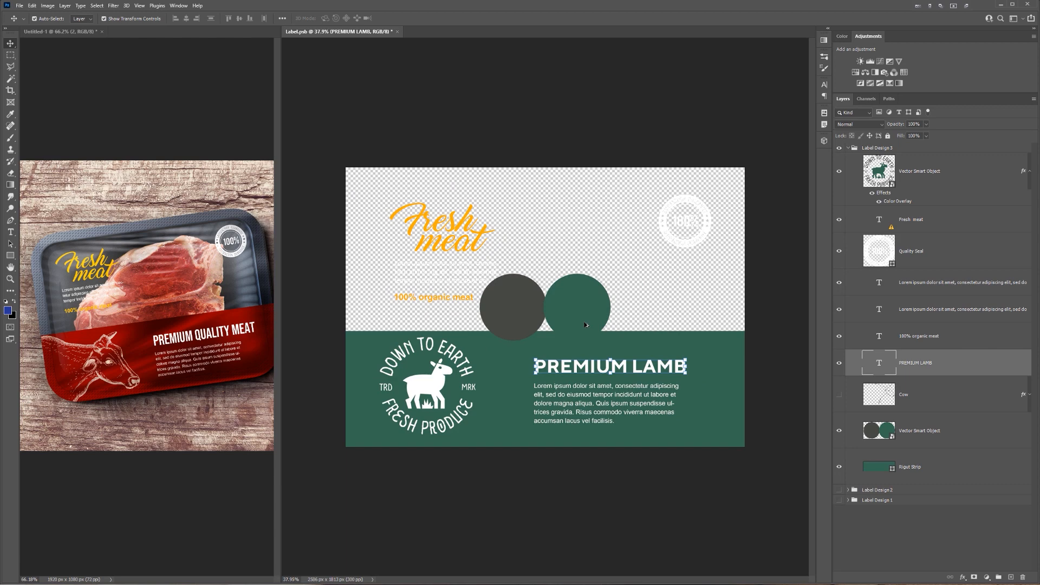
{"action": "scroll", "coordinate": [585, 325], "scroll_direction": "up", "scroll_amount": 2}
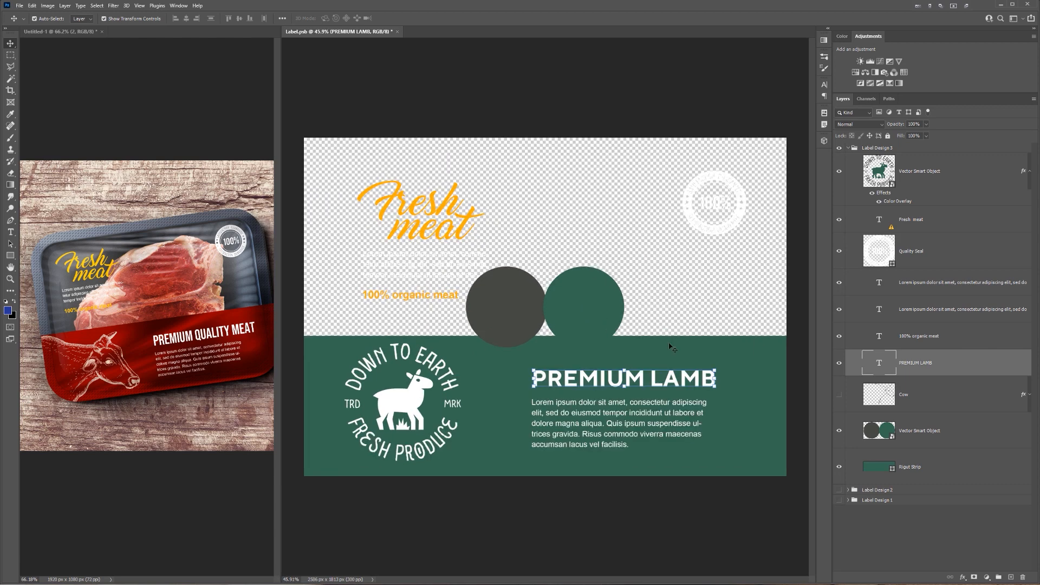
{"action": "key", "text": "t"}
{"action": "scroll", "coordinate": [626, 379], "scroll_direction": "up", "scroll_amount": 2}
{"action": "left_click", "coordinate": [588, 415]}
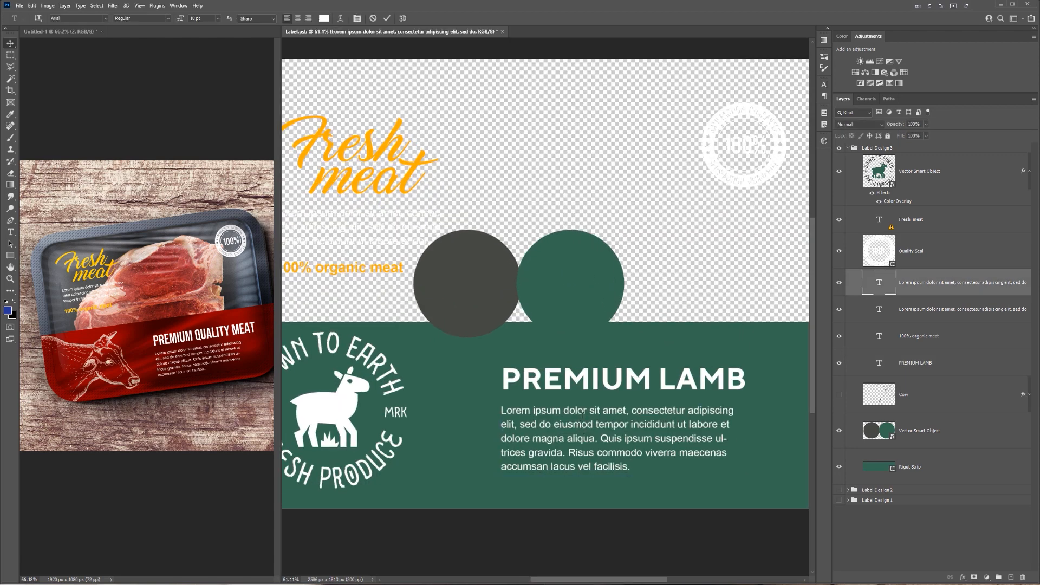
{"action": "key", "text": "ctrl+a"}
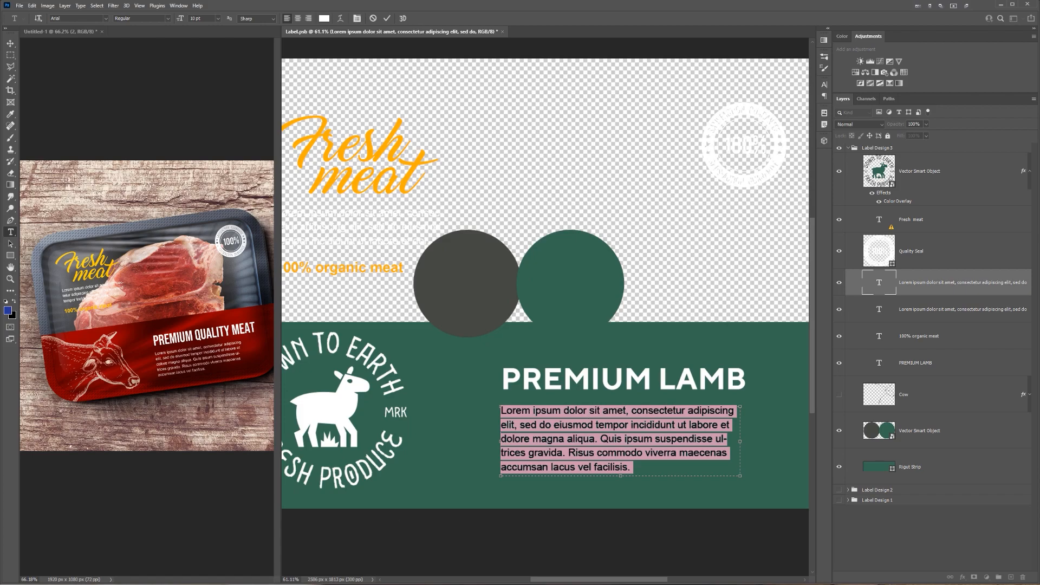
- Switch to the browser and look through the Blue Mountains + Penrith deliveries shop page of Down to Earth Produce for label copy
{"action": "key", "text": "alt+Tab"}
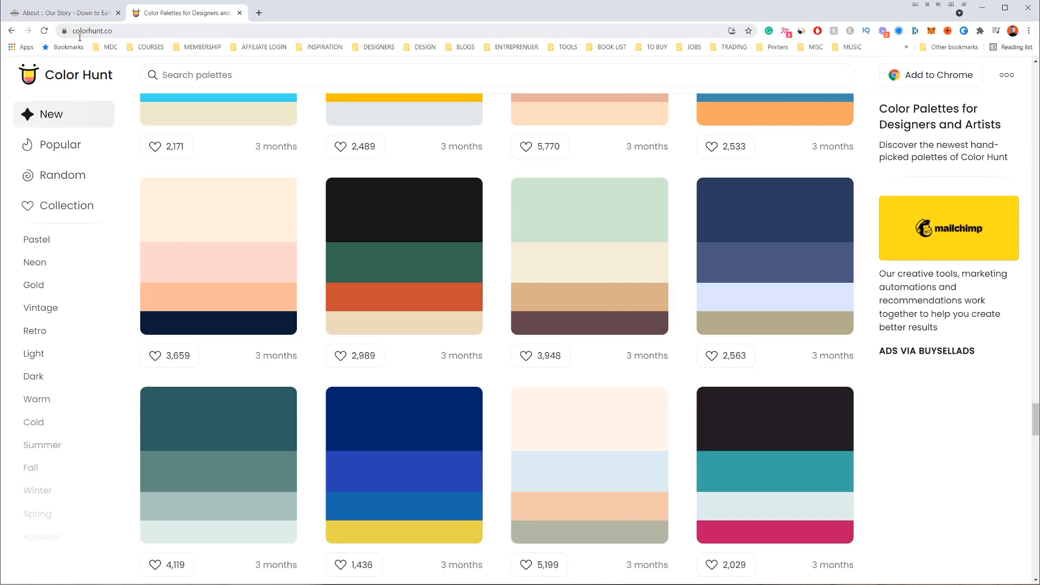
{"action": "left_click", "coordinate": [89, 17]}
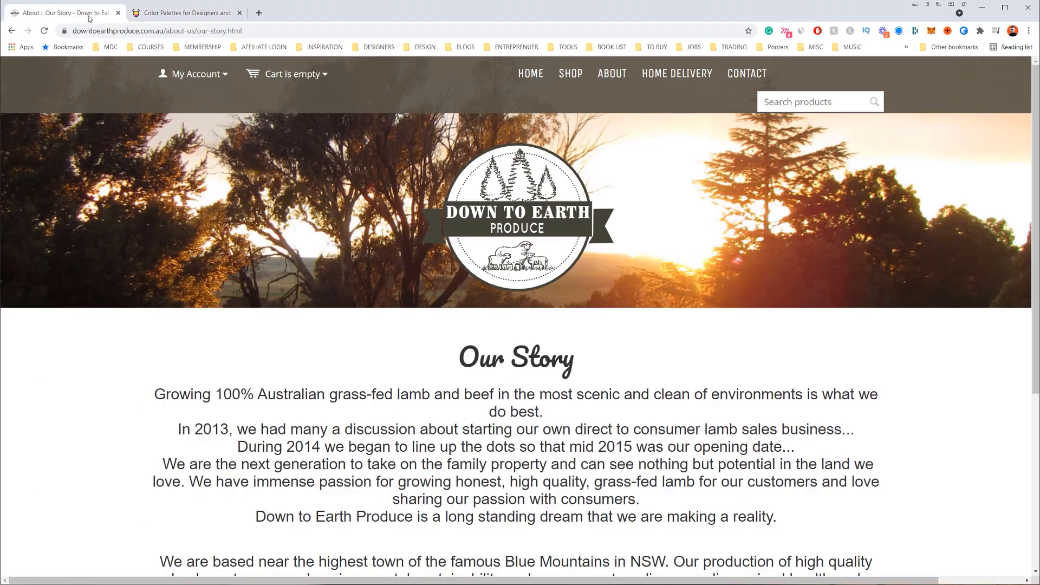
{"action": "scroll", "coordinate": [329, 245], "scroll_direction": "down", "scroll_amount": 1}
{"action": "scroll", "coordinate": [329, 245], "scroll_direction": "up", "scroll_amount": 1}
{"action": "left_click", "coordinate": [568, 74]}
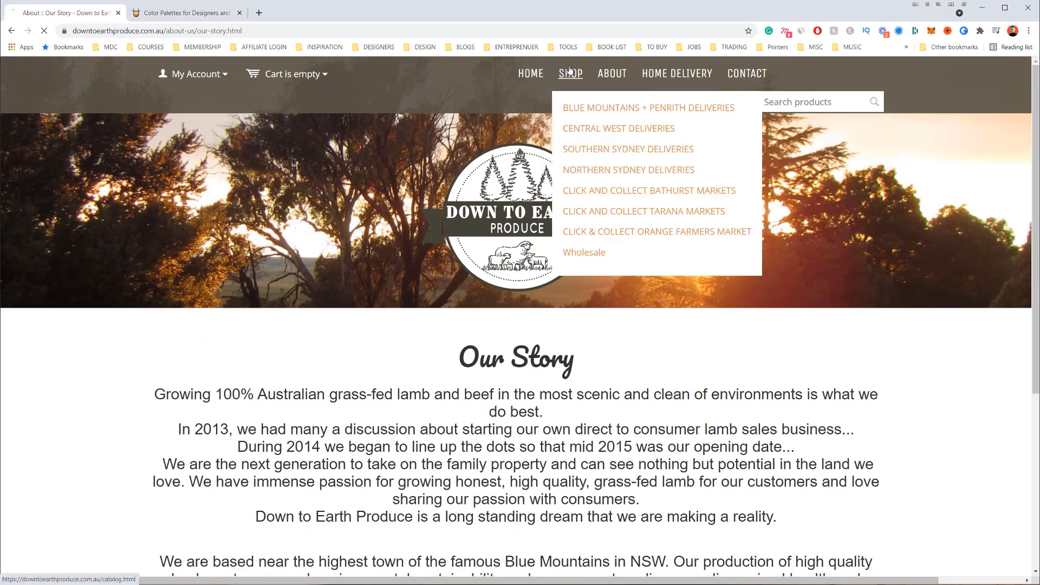
{"action": "left_click", "coordinate": [600, 112]}
{"action": "scroll", "coordinate": [600, 112], "scroll_direction": "down", "scroll_amount": 1}
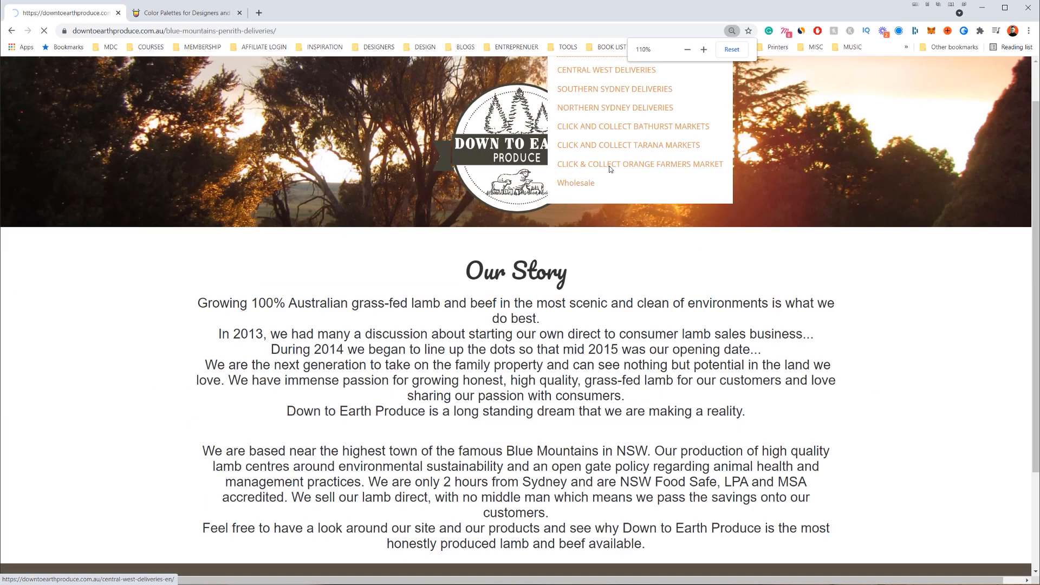
{"action": "scroll", "coordinate": [597, 196], "scroll_direction": "down", "scroll_amount": 6}
{"action": "scroll", "coordinate": [598, 200], "scroll_direction": "down", "scroll_amount": 7}
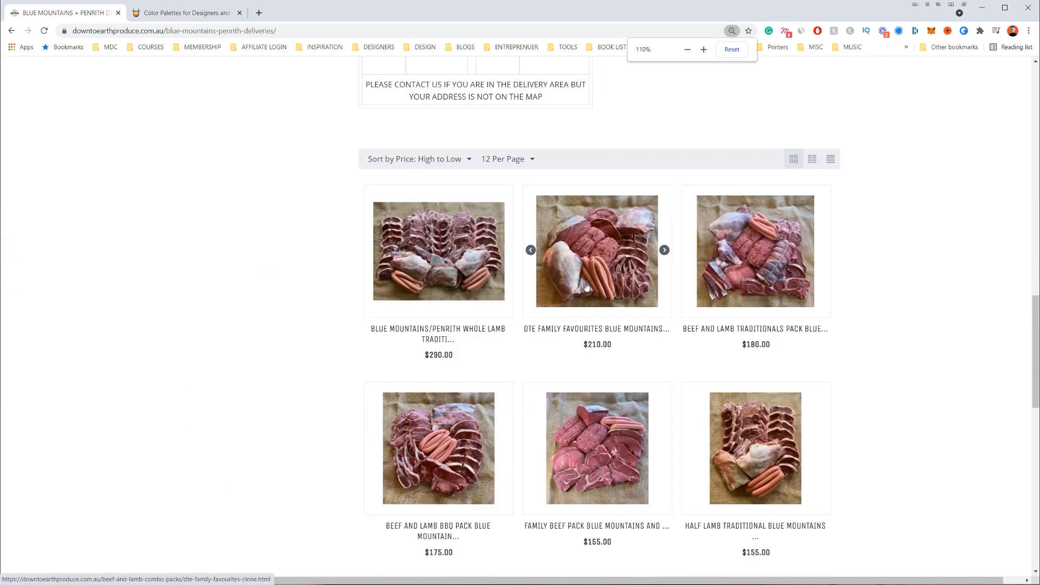
{"action": "scroll", "coordinate": [626, 312], "scroll_direction": "down", "scroll_amount": 6}
- Check the Family Beef Pack page's description for usable text and go back to the Our Story page
{"action": "scroll", "coordinate": [626, 311], "scroll_direction": "up", "scroll_amount": 3}
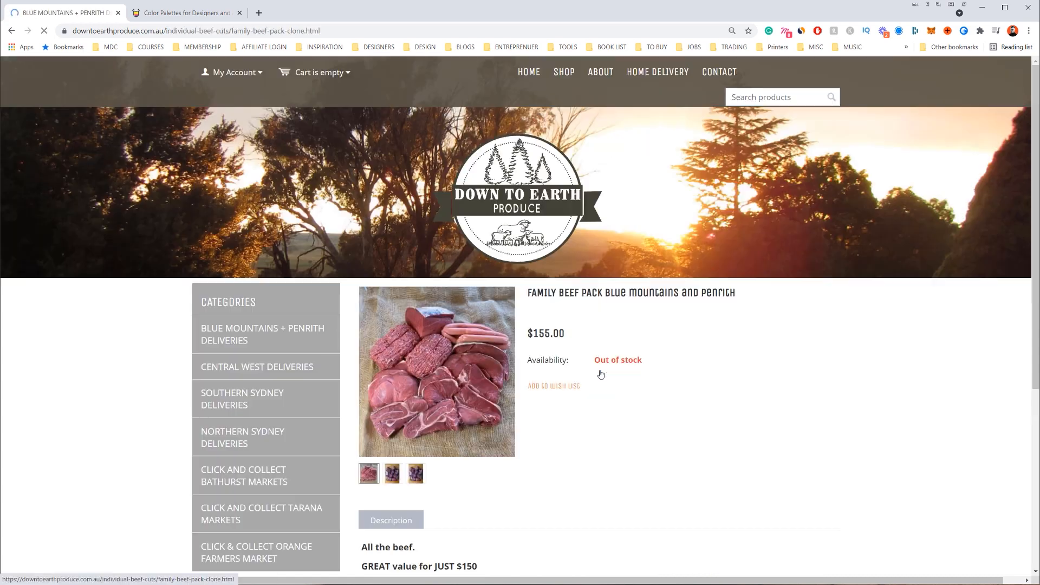
{"action": "scroll", "coordinate": [636, 348], "scroll_direction": "down", "scroll_amount": 5}
{"action": "left_click_drag", "start_coordinate": [477, 400], "coordinate": [352, 304]}
{"action": "scroll", "coordinate": [485, 306], "scroll_direction": "up", "scroll_amount": 5}
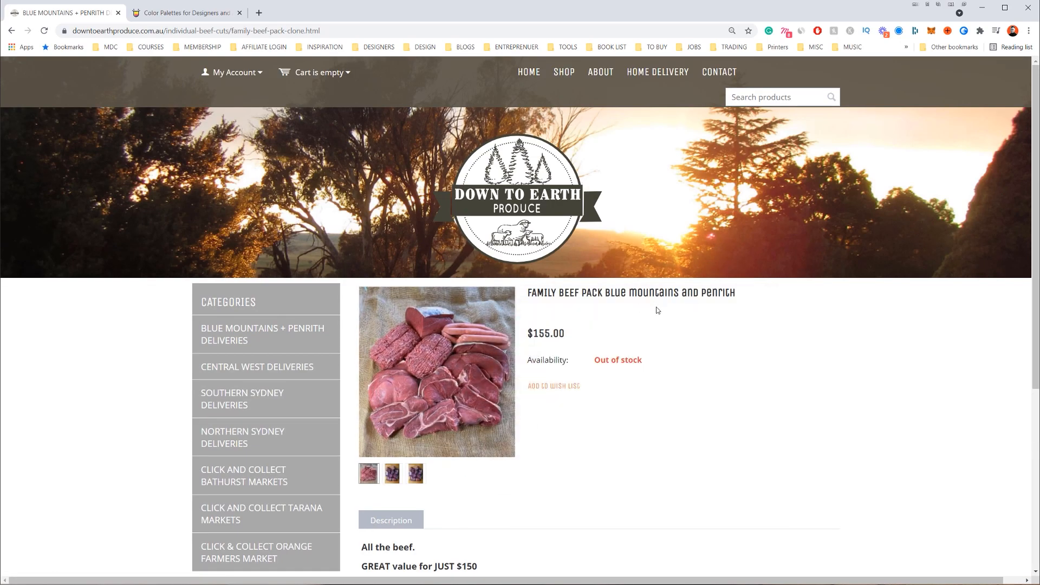
{"action": "scroll", "coordinate": [621, 273], "scroll_direction": "down", "scroll_amount": 5}
{"action": "left_click", "coordinate": [511, 228]}
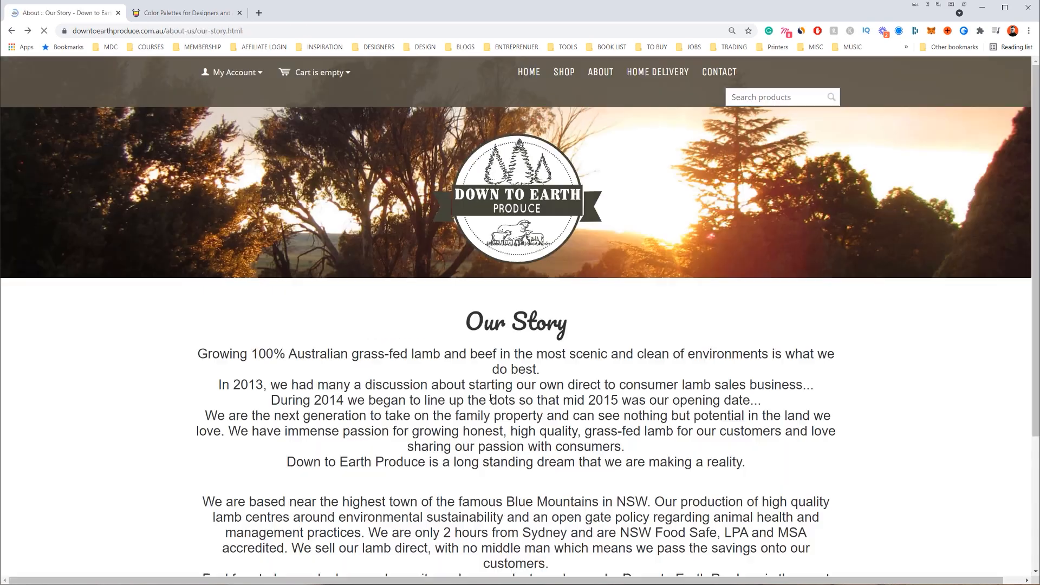
- Copy the whole Our Story text and paste it in Photoshop over the label's placeholder paragraph below PREMIUM LAMB
{"action": "left_click_drag", "start_coordinate": [390, 354], "coordinate": [489, 400]}
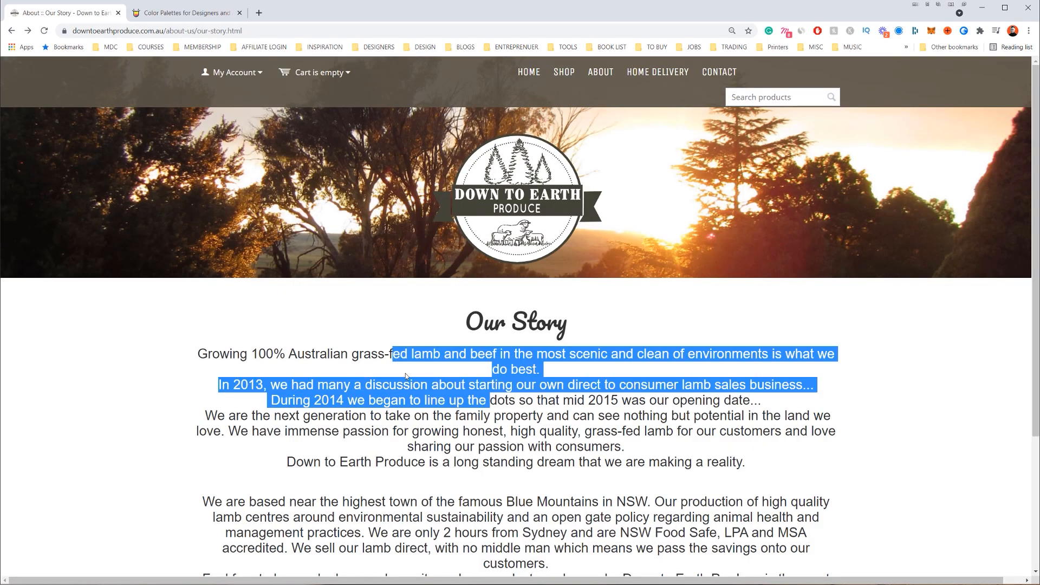
{"action": "scroll", "coordinate": [586, 387], "scroll_direction": "down", "scroll_amount": 4}
{"action": "left_click", "coordinate": [585, 386]}
{"action": "left_click_drag", "start_coordinate": [666, 417], "coordinate": [195, 174]}
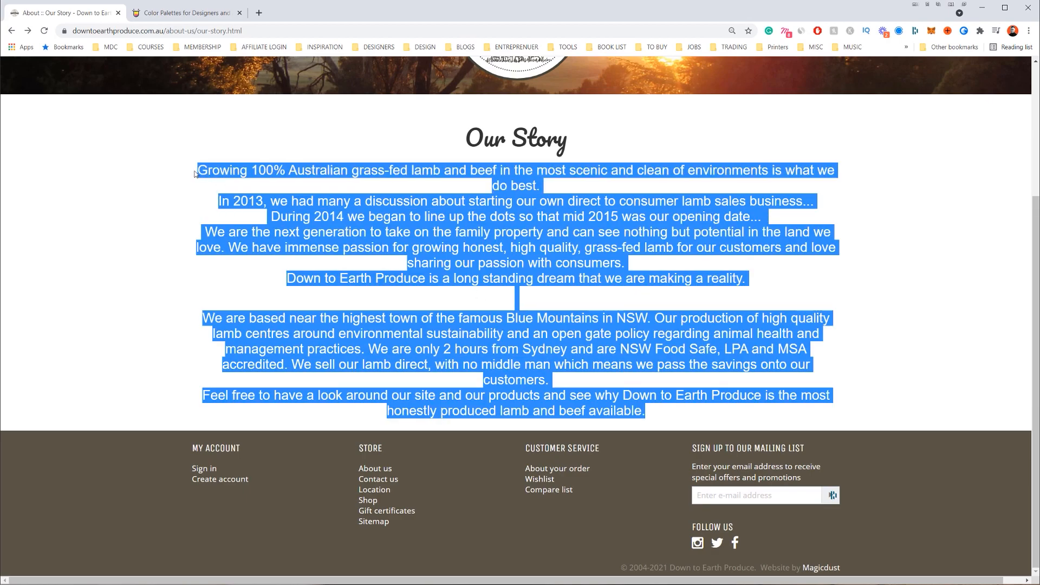
{"action": "key", "text": "alt+Tab"}
{"action": "left_click", "coordinate": [575, 413]}
{"action": "key", "text": "ctrl+a"}
{"action": "type", "text": "Growing 100% Australian grass-fed lamb and beef in the most scenic and clean of environments is what we do best. In 2013, we had many a discussion about starting our own direct to consumer lamb sales business..."}
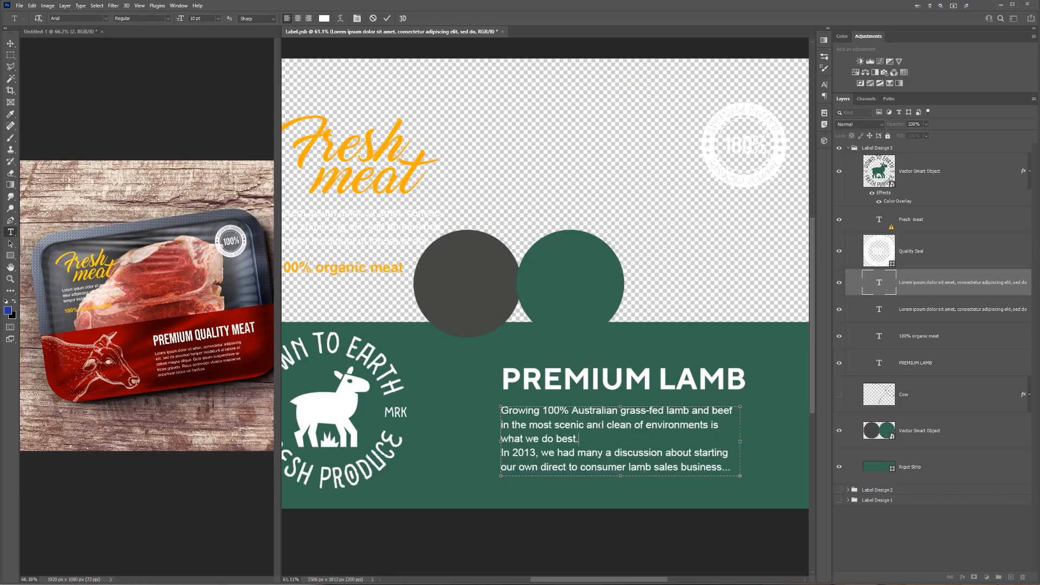
- Delete the 2013 and 2014 sentences so that "We are the next generation" directly follows "what we do best."
{"action": "key", "text": "BackSpace"}
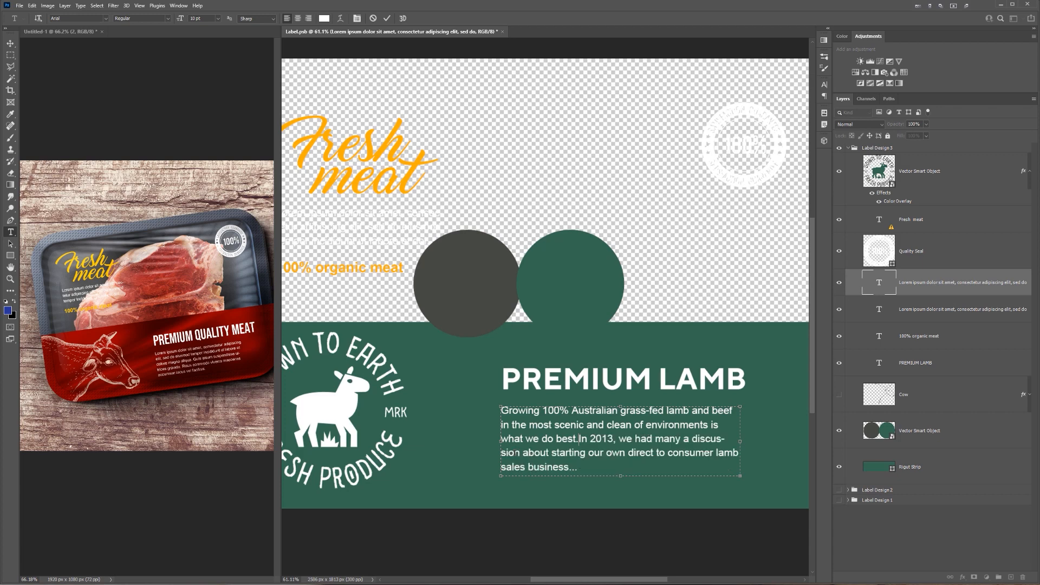
{"action": "left_click_drag", "start_coordinate": [579, 439], "coordinate": [623, 468]}
{"action": "key", "text": "BackSpace"}
{"action": "left_click_drag", "start_coordinate": [580, 439], "coordinate": [669, 468]}
{"action": "key", "text": "BackSpace"}
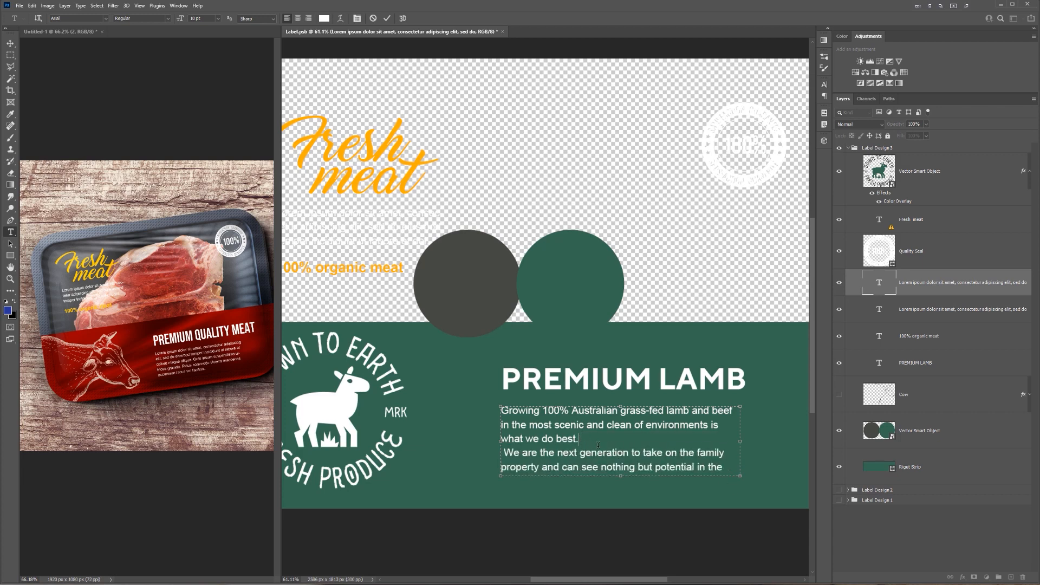
{"action": "left_click_drag", "start_coordinate": [598, 445], "coordinate": [733, 467]}
{"action": "left_click", "coordinate": [503, 453]}
{"action": "key", "text": "BackSpace"}
{"action": "key", "text": "BackSpace"}
{"action": "key", "text": "BackSpace"}
- Trim the paragraph so that it ends after "potential in the land we love."
{"action": "left_click_drag", "start_coordinate": [624, 467], "coordinate": [735, 467]}
{"action": "key", "text": "BackSpace"}
{"action": "key", "text": "BackSpace"}
{"action": "key", "text": "BackSpace"}
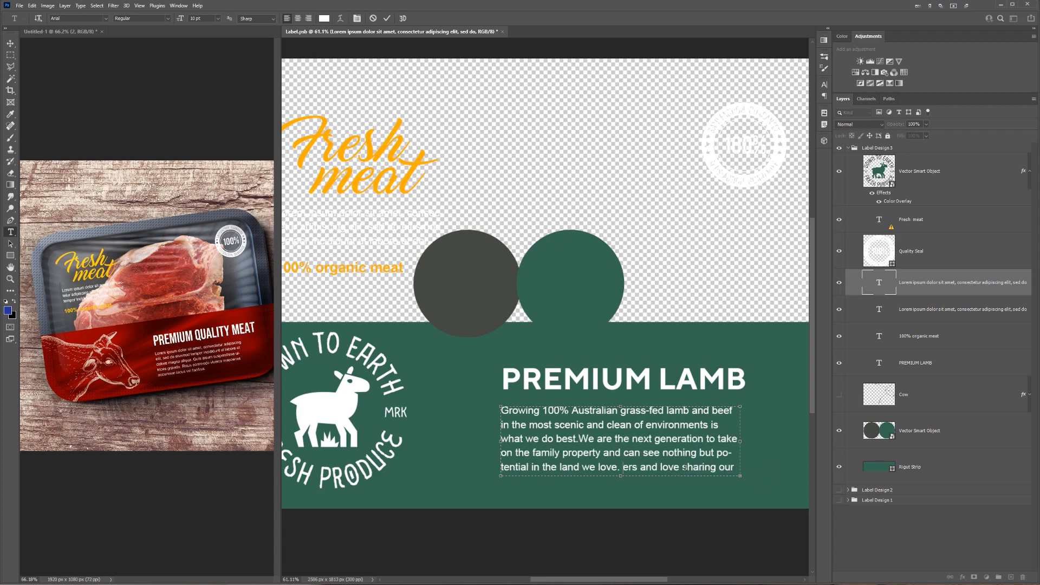
{"action": "key", "text": "BackSpace"}
{"action": "left_click_drag", "start_coordinate": [624, 467], "coordinate": [733, 468]}
{"action": "key", "text": "BackSpace"}
{"action": "scroll", "coordinate": [733, 480], "scroll_direction": "down", "scroll_amount": 1}
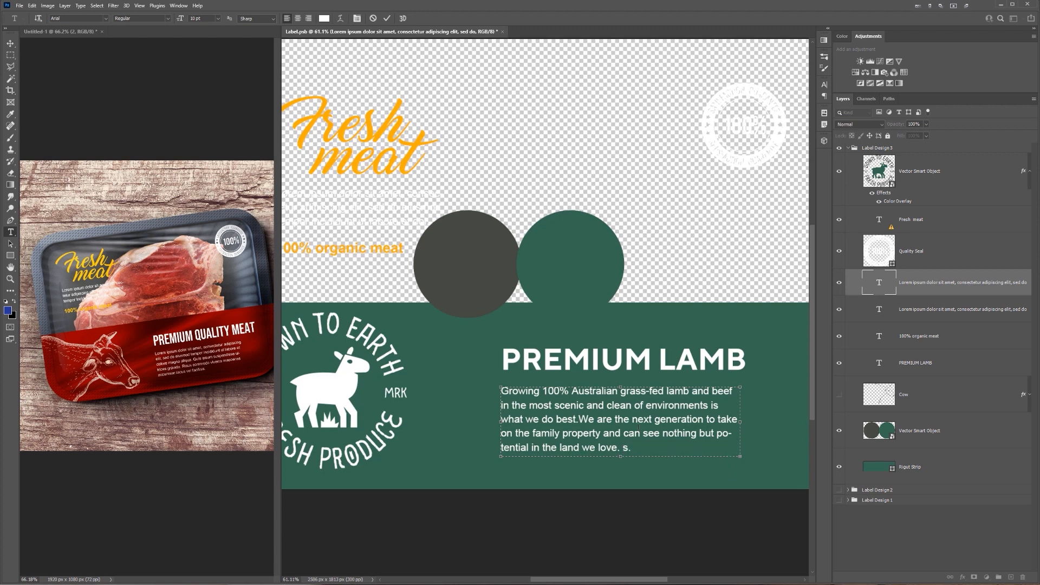
{"action": "left_click_drag", "start_coordinate": [620, 448], "coordinate": [637, 451]}
{"action": "key", "text": "BackSpace"}
- Set the whole paragraph in TT Norms Regular and commit the text edit
{"action": "key", "text": "ctrl+a"}
{"action": "left_click", "coordinate": [69, 17]}
{"action": "type", "text": "tt n"}
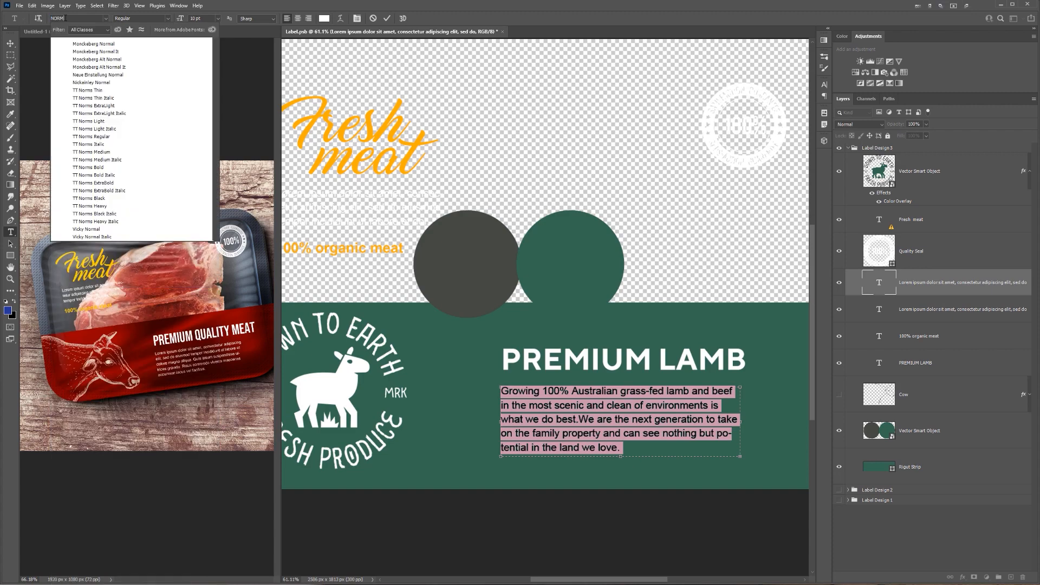
{"action": "left_click", "coordinate": [92, 59]}
{"action": "left_click", "coordinate": [623, 396]}
{"action": "mouse_move", "coordinate": [598, 407]}
{"action": "left_mouse_down"}
{"action": "mouse_move", "coordinate": [641, 407]}
{"action": "mouse_move", "coordinate": [582, 407]}
{"action": "left_mouse_up"}
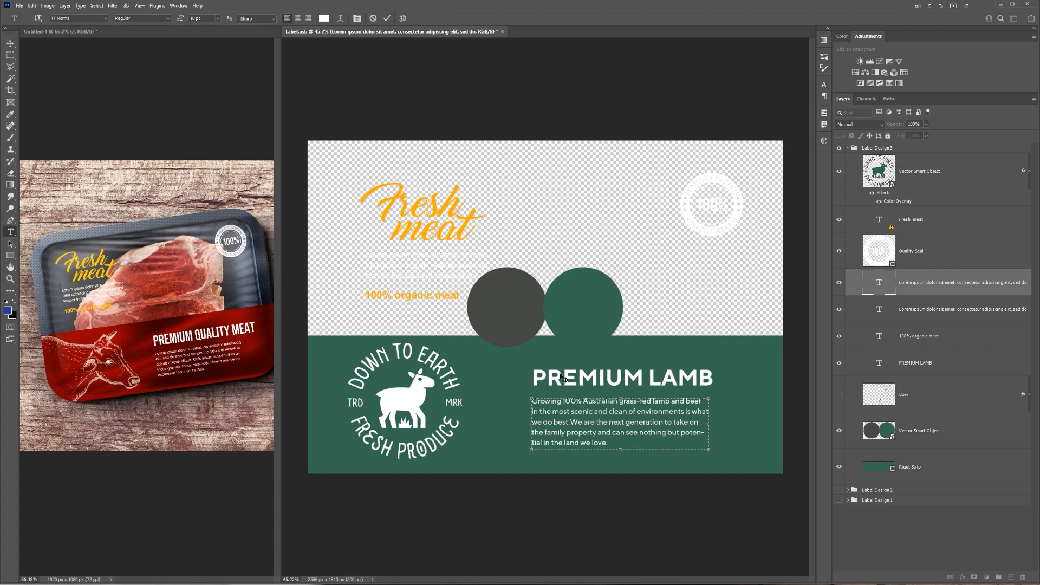
{"action": "key", "text": "ctrl+Return"}
{"action": "key", "text": "v"}
- Select the Quality Seal layer and nudge the 100% seal slightly left and down on the label
{"action": "left_click", "coordinate": [907, 264]}
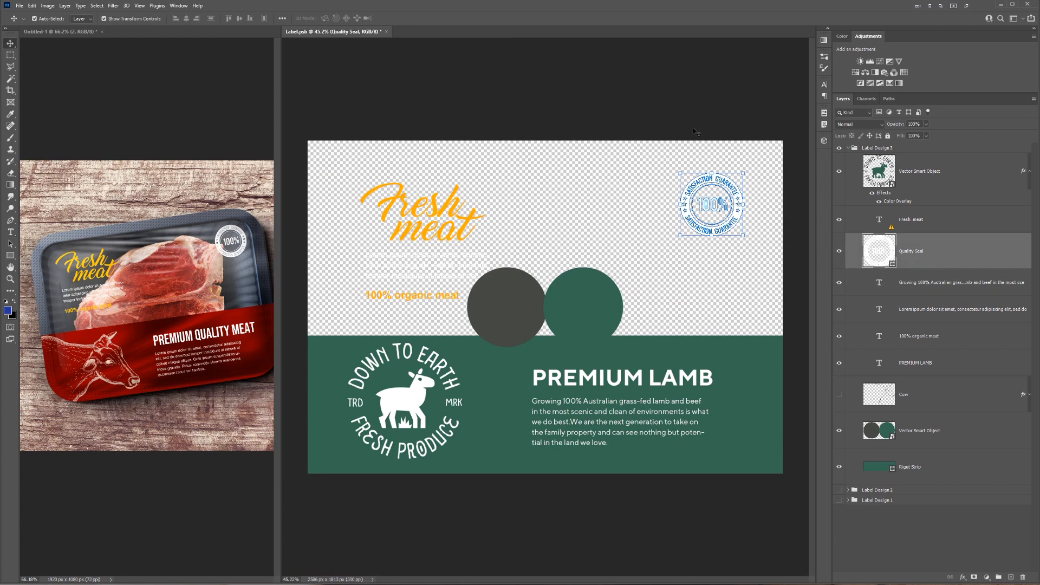
{"action": "left_click", "coordinate": [694, 130]}
{"action": "key", "text": "ctrl+0"}
{"action": "left_click", "coordinate": [963, 263]}
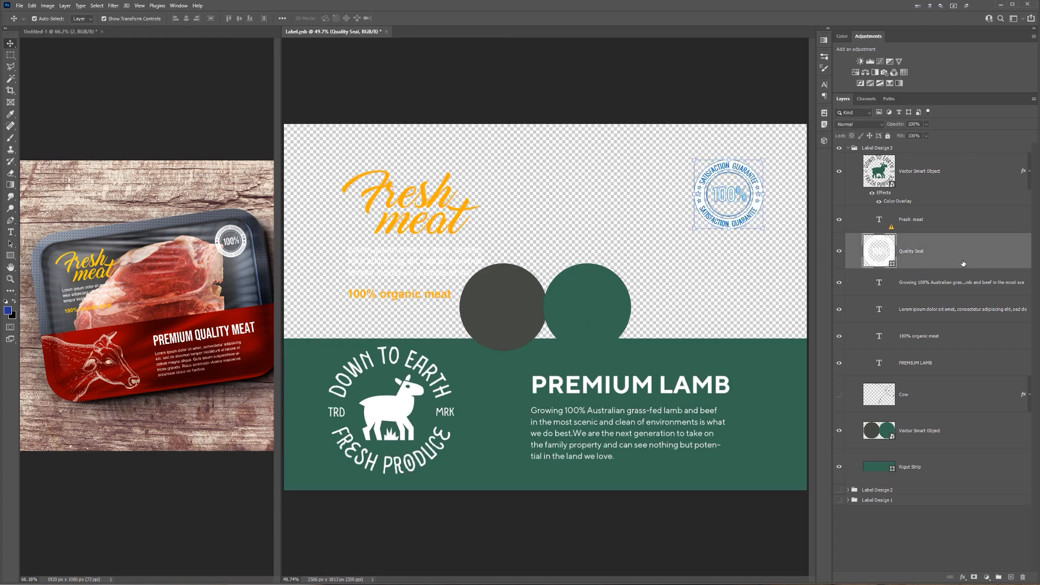
{"action": "key", "text": "ctrl+t"}
{"action": "key", "text": "shift+Left"}
{"action": "key", "text": "shift+Left"}
{"action": "key", "text": "shift+Down"}
{"action": "key", "text": "shift+Down"}
{"action": "key", "text": "shift+Left"}
{"action": "key", "text": "shift+Left"}
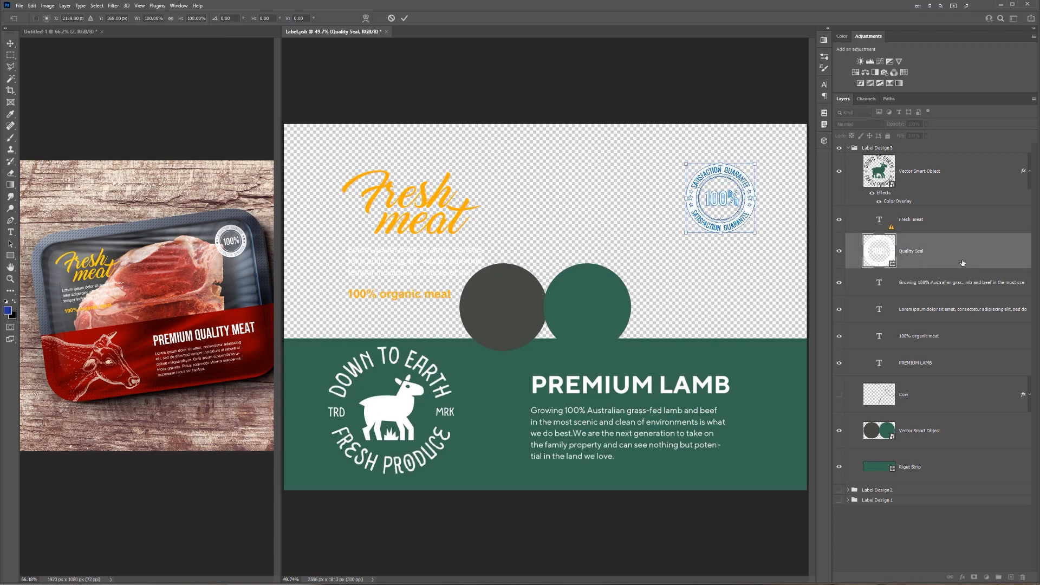
{"action": "key", "text": "Return"}
- Open the Fresh meat text for editing, accept the substitution of its missing font and set it in Grunges Regular
{"action": "scroll", "coordinate": [410, 175], "scroll_direction": "up", "scroll_amount": 2}
{"action": "left_click_drag", "start_coordinate": [423, 193], "coordinate": [499, 192]}
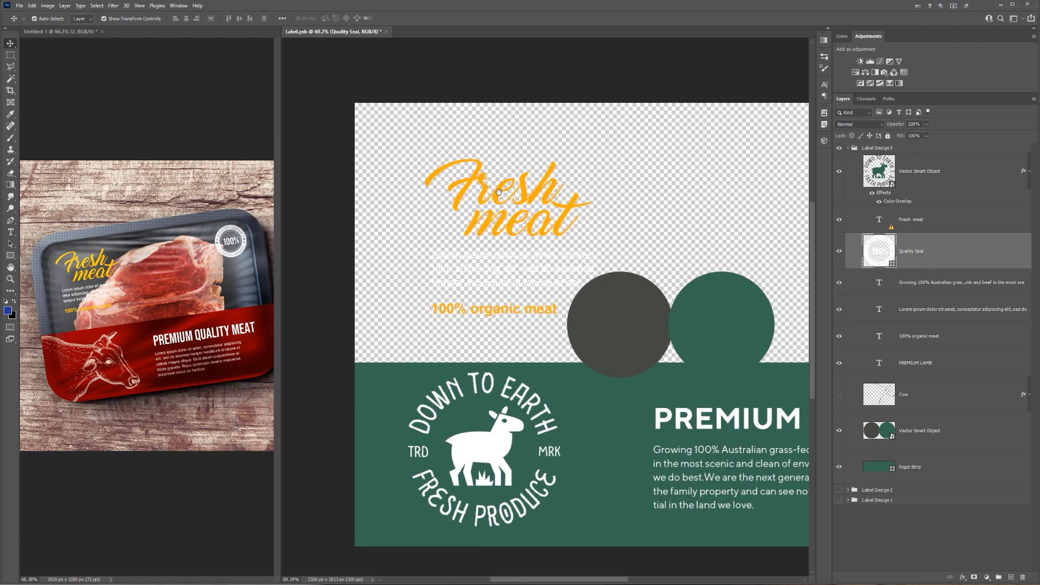
{"action": "left_click", "coordinate": [928, 223]}
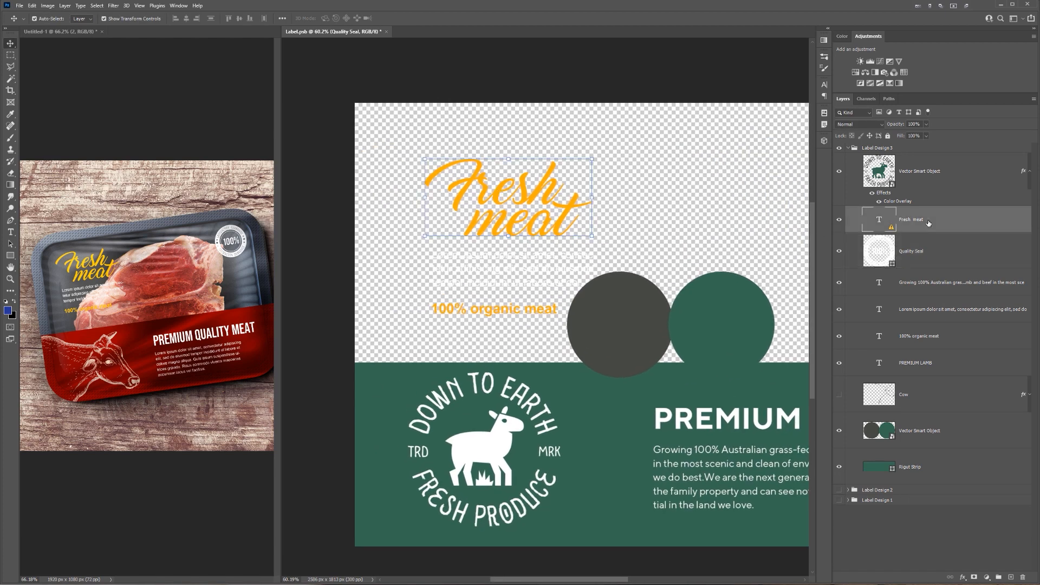
{"action": "double_click", "coordinate": [873, 227]}
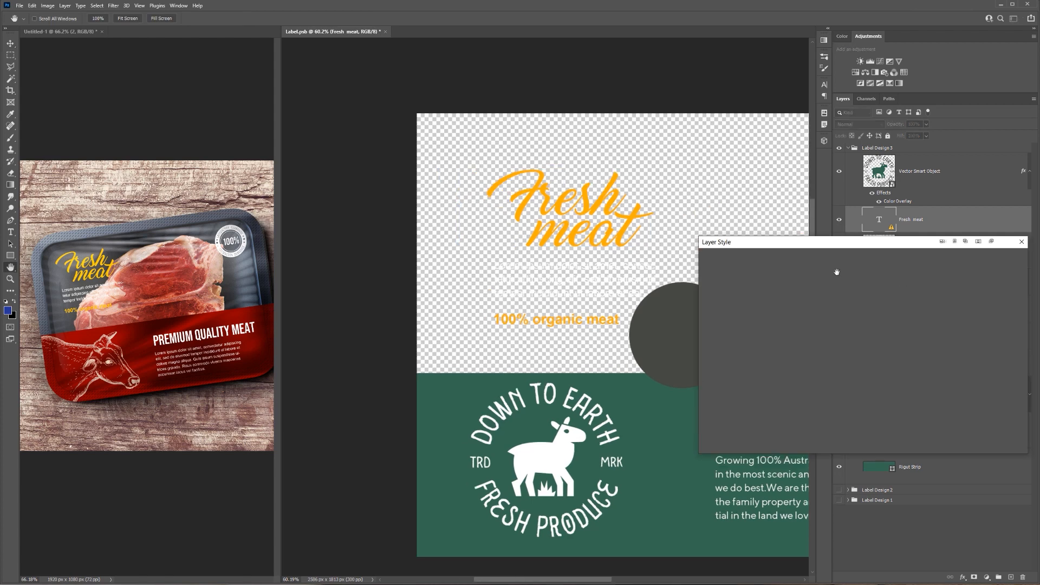
{"action": "key", "text": "Escape"}
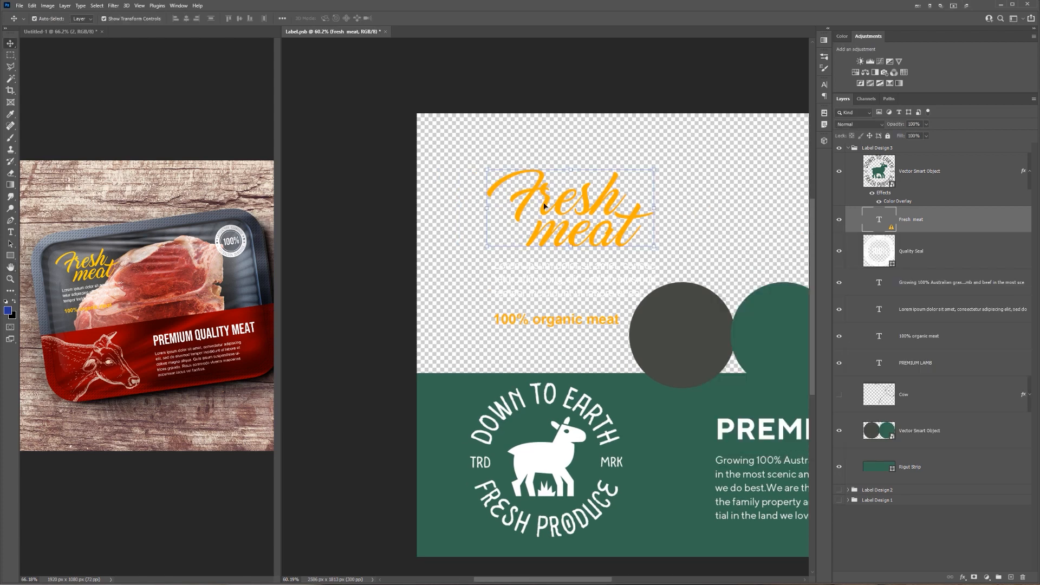
{"action": "double_click", "coordinate": [544, 206]}
{"action": "key", "text": "Return"}
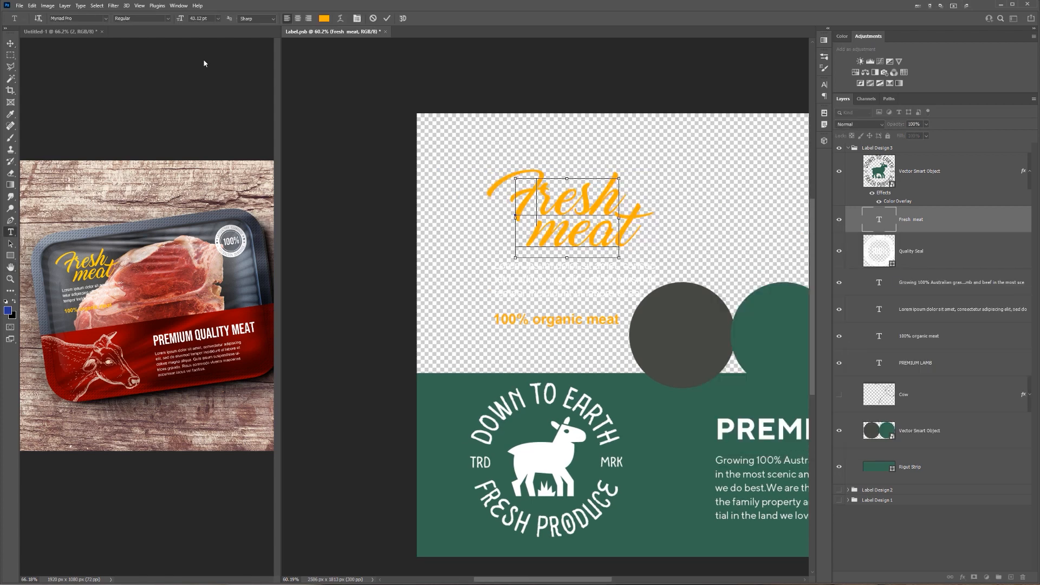
{"action": "key", "text": "ctrl+a"}
{"action": "left_click", "coordinate": [81, 19]}
{"action": "type", "text": "GRUNGE"}
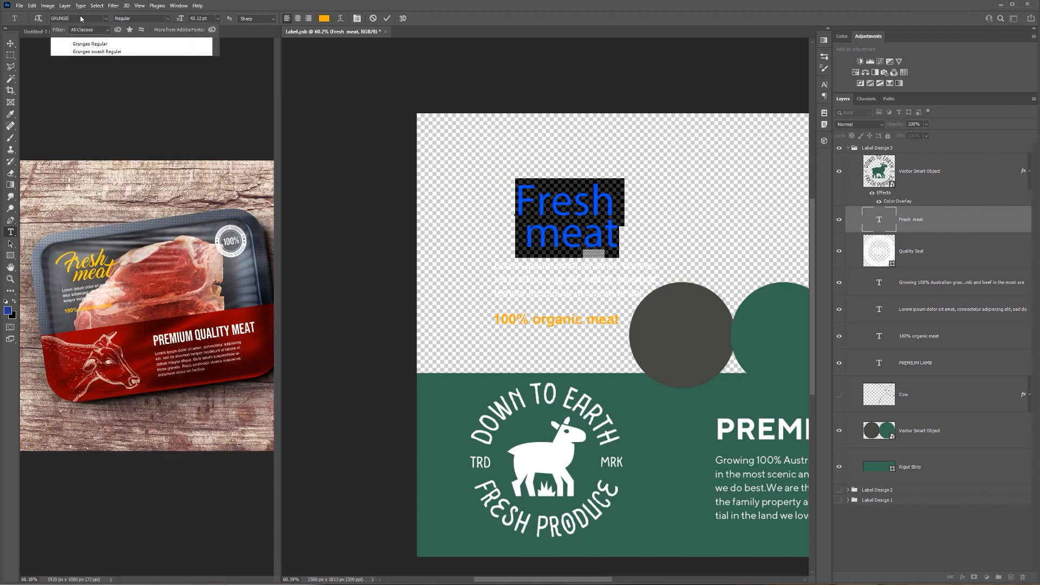
{"action": "left_click", "coordinate": [90, 44]}
{"action": "left_click", "coordinate": [584, 227]}
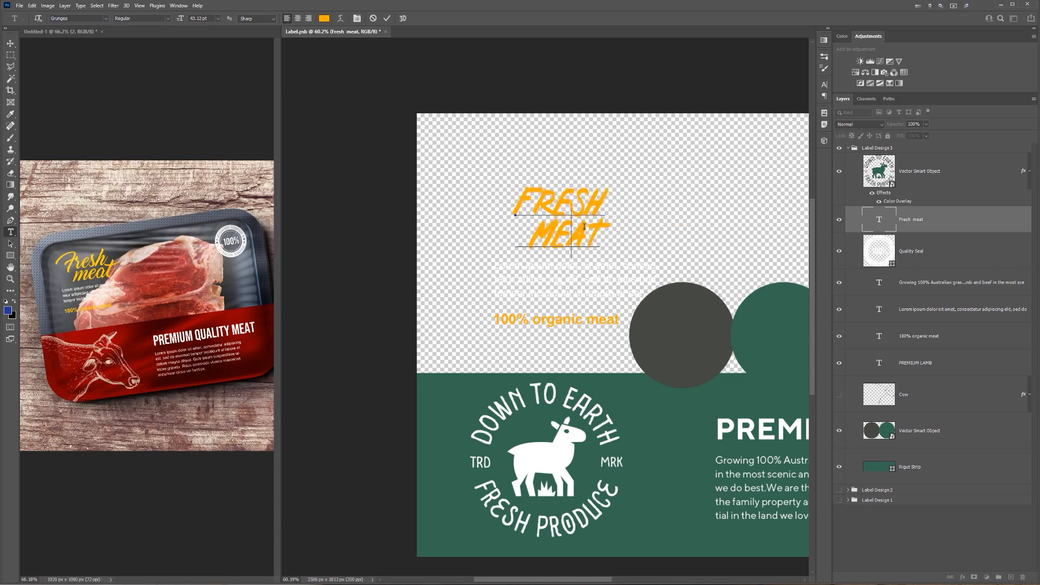
- Enlarge the whole FRESH MEAT text to about 60.8 pt
{"action": "scroll", "coordinate": [585, 227], "scroll_direction": "up", "scroll_amount": 2}
{"action": "key", "text": "ctrl+a"}
{"action": "key", "text": "ctrl+alt+shift+period"}
{"action": "key", "text": "ctrl+alt+shift+period"}
{"action": "key", "text": "ctrl+alt+shift+period"}
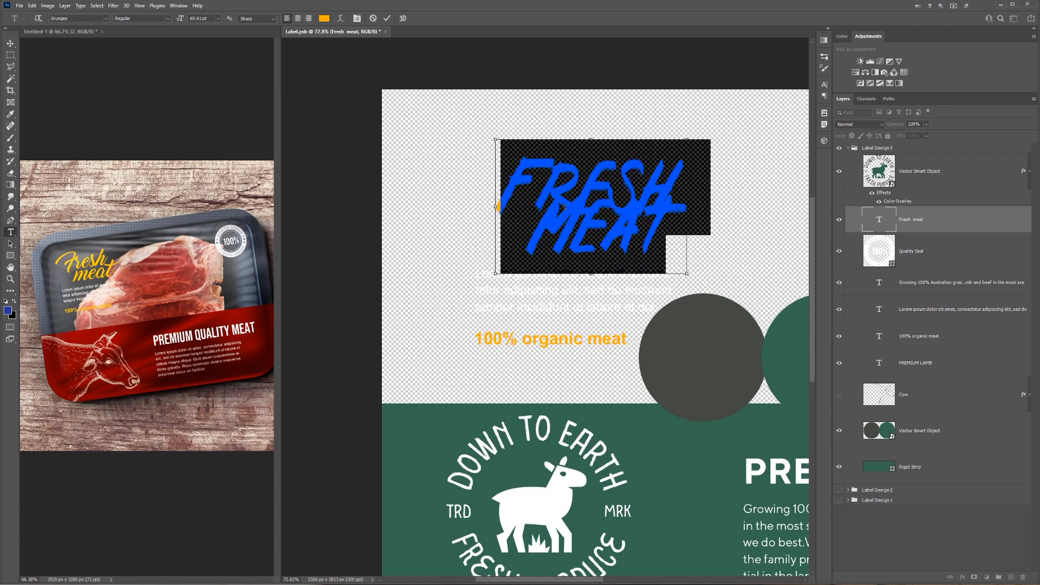
{"action": "key", "text": "ctrl+alt+shift+comma"}
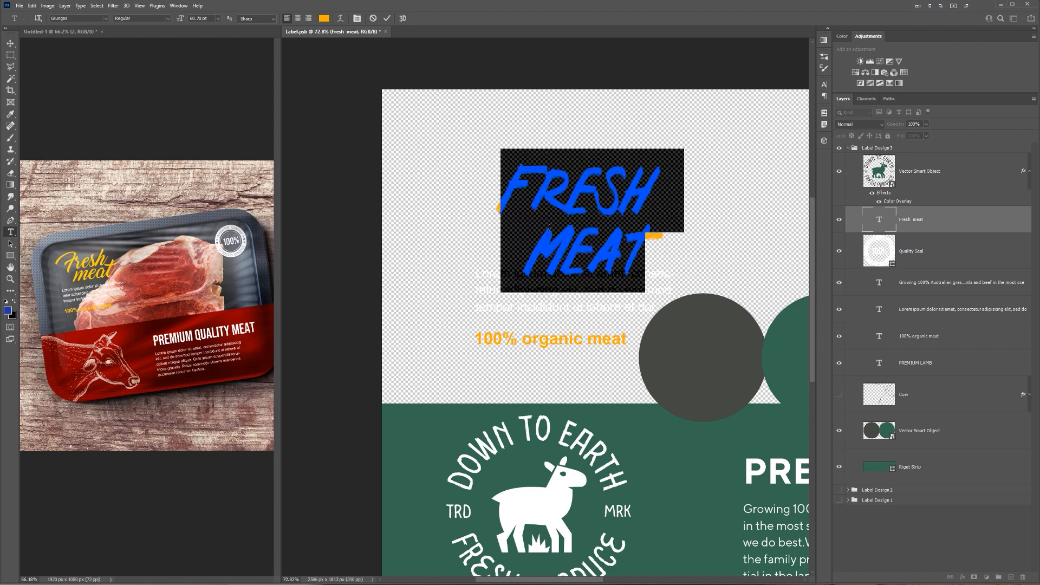
- Replace the FRESH MEAT heading with FRESHLY DELIVERED on two lines and commit the text edit
{"action": "left_click", "coordinate": [550, 228]}
{"action": "key", "text": "BackSpace"}
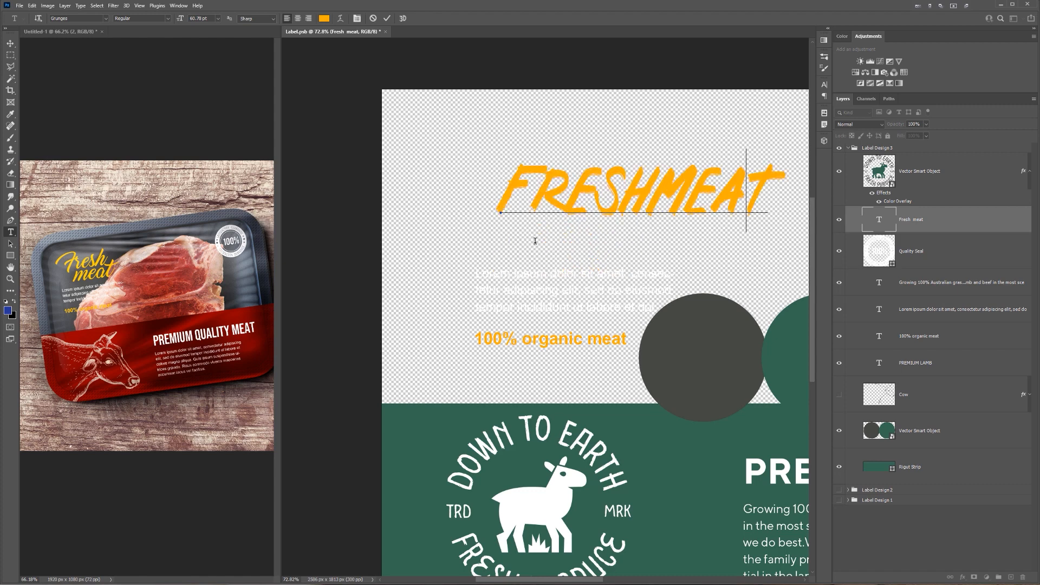
{"action": "key", "text": "BackSpace"}
{"action": "key", "text": "BackSpace"}
{"action": "type", "text": "LY"}
{"action": "key", "text": "Return"}
{"action": "type", "text": "D"}
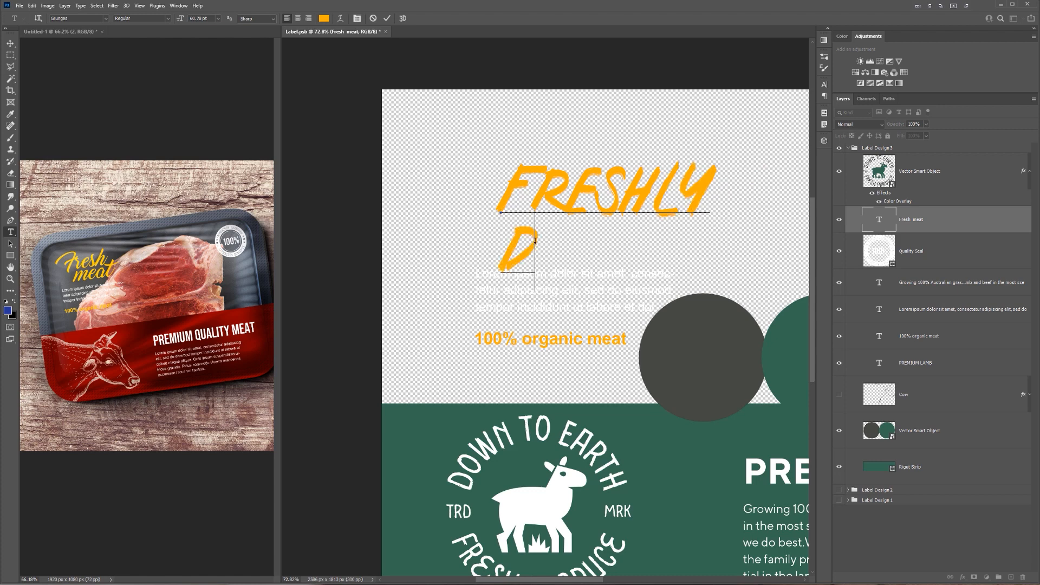
{"action": "type", "text": "ELIVERE"}
{"action": "key", "text": "BackSpace"}
{"action": "key", "text": "BackSpace"}
{"action": "key", "text": "BackSpace"}
{"action": "type", "text": "ERED"}
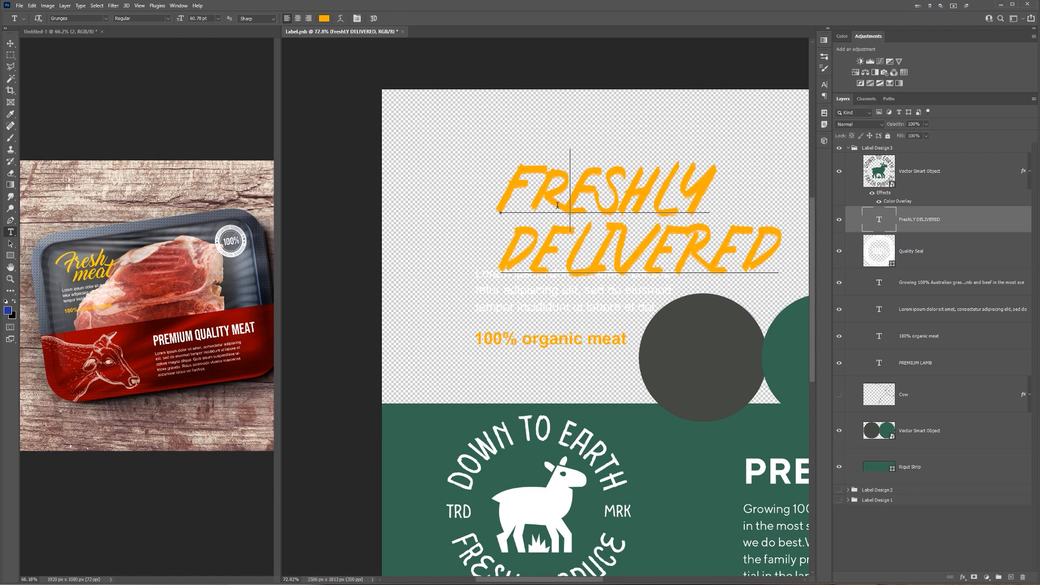
{"action": "key", "text": "ctrl+a"}
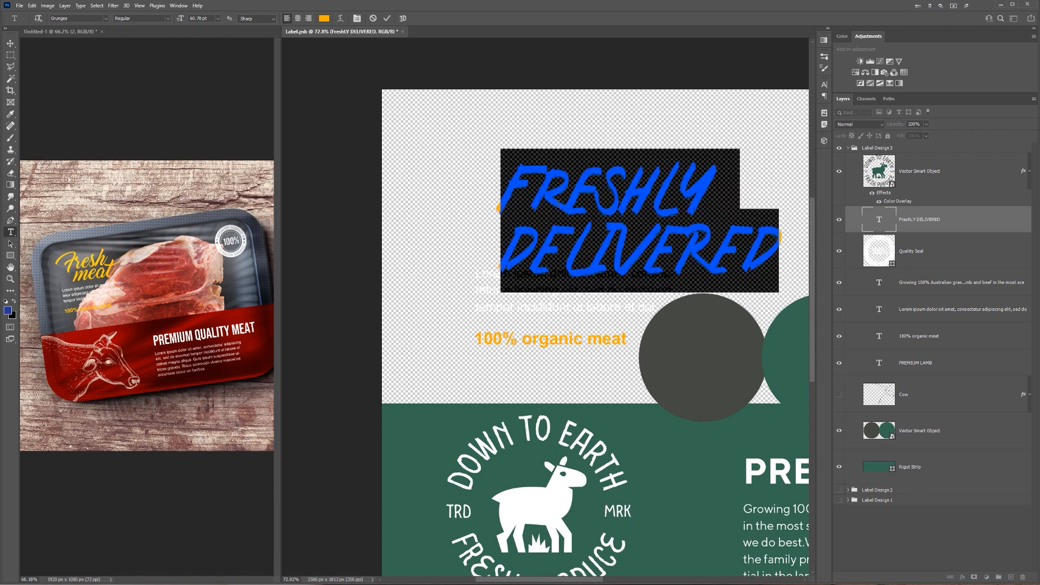
{"action": "key", "text": "ctrl+Return"}
{"action": "scroll", "coordinate": [565, 204], "scroll_direction": "down", "scroll_amount": 2}
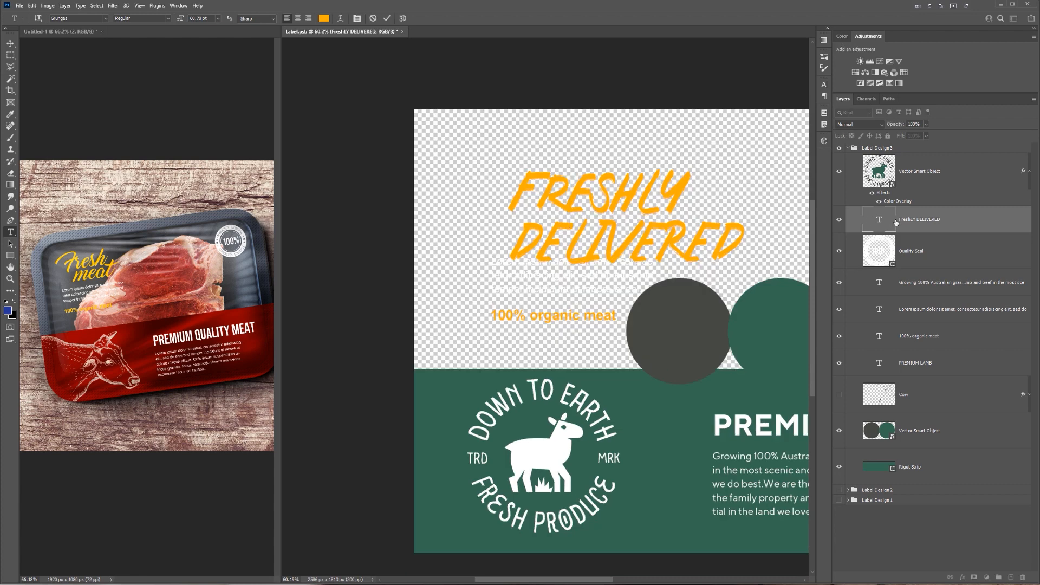
- Recolour the whole FRESHLY DELIVERED heading with the dark grey sampled from the grey swatch circle
{"action": "left_click", "coordinate": [628, 194]}
{"action": "key", "text": "ctrl+a"}
{"action": "left_click", "coordinate": [325, 19]}
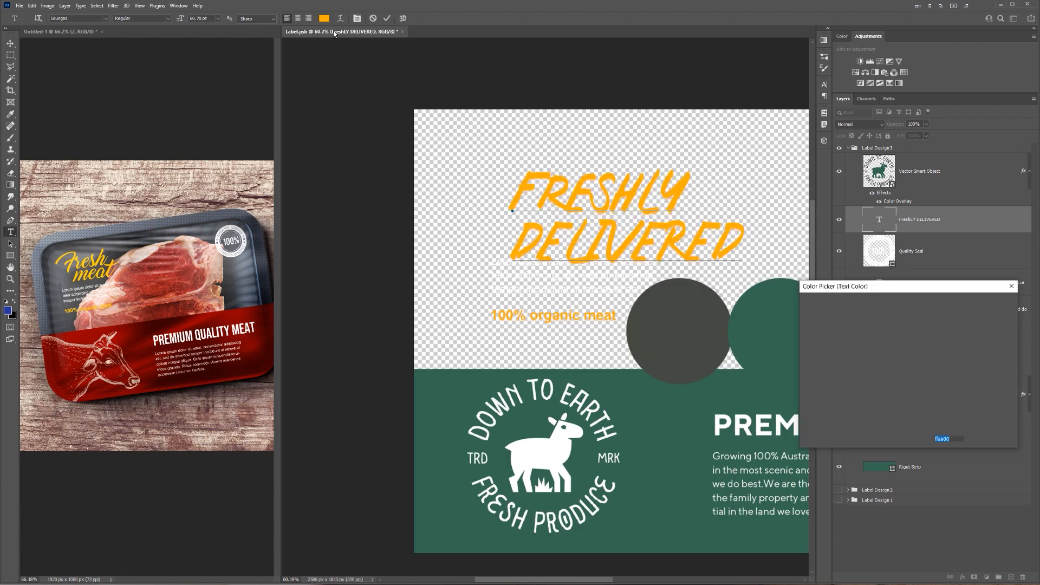
{"action": "left_click", "coordinate": [641, 418]}
{"action": "left_click", "coordinate": [678, 340]}
{"action": "key", "text": "Return"}
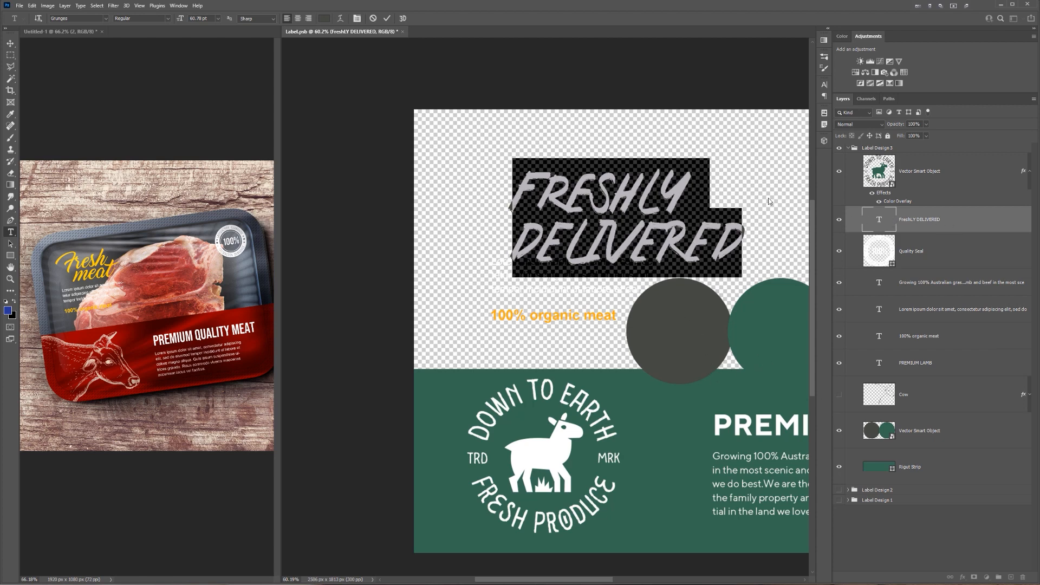
- Recolour the FRESHLY DELIVERED heading with the brand green #346751 sampled from the label strip, and commit the text
{"action": "left_click", "coordinate": [328, 20]}
{"action": "left_click", "coordinate": [651, 418]}
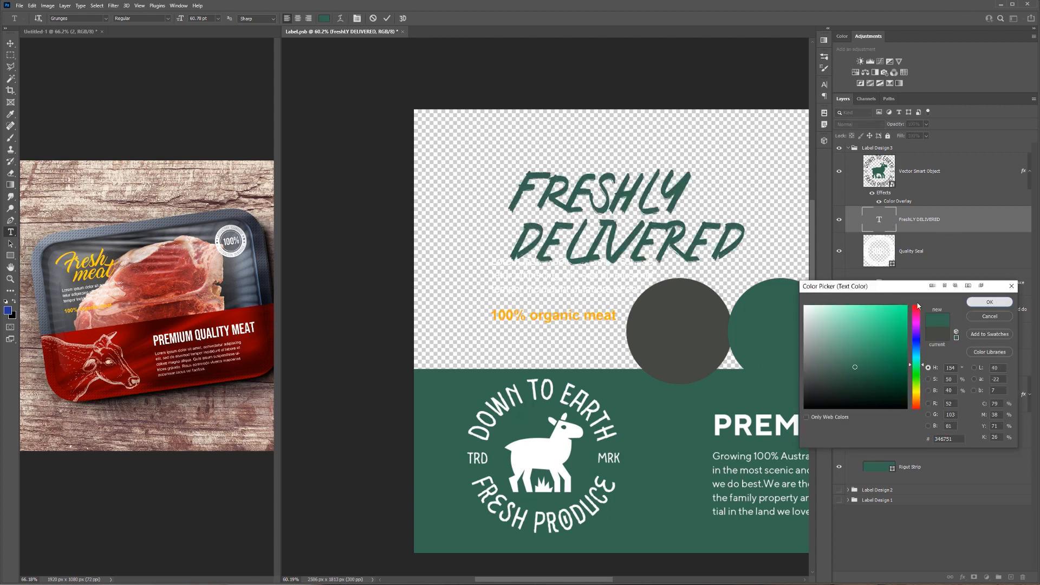
{"action": "left_click", "coordinate": [990, 307]}
{"action": "key", "text": "ctrl+Return"}
- Delete the smart object layer holding the grey and green colour swatch circles
{"action": "left_click_drag", "start_coordinate": [682, 199], "coordinate": [563, 216]}
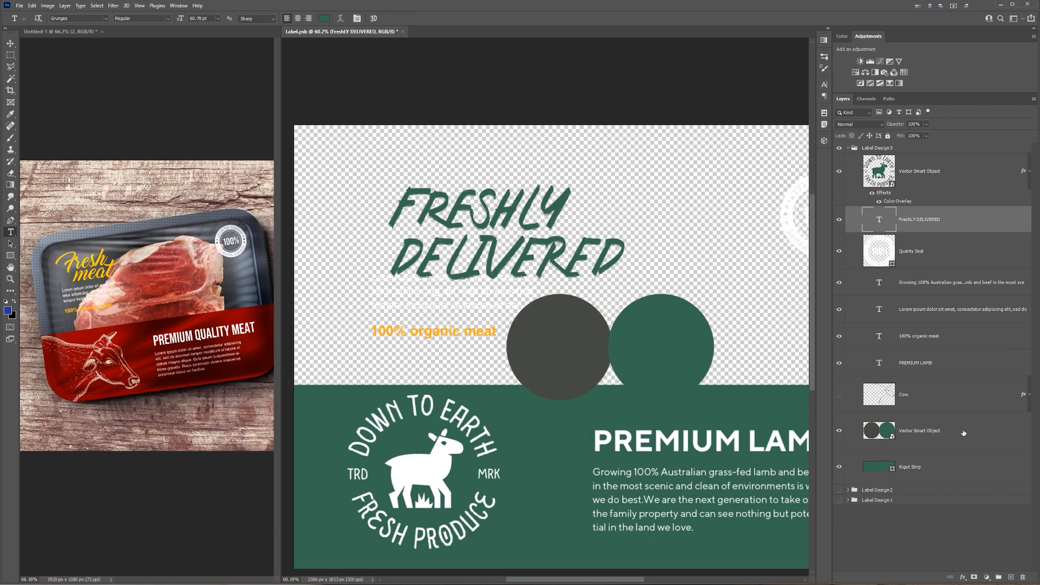
{"action": "left_click", "coordinate": [940, 430]}
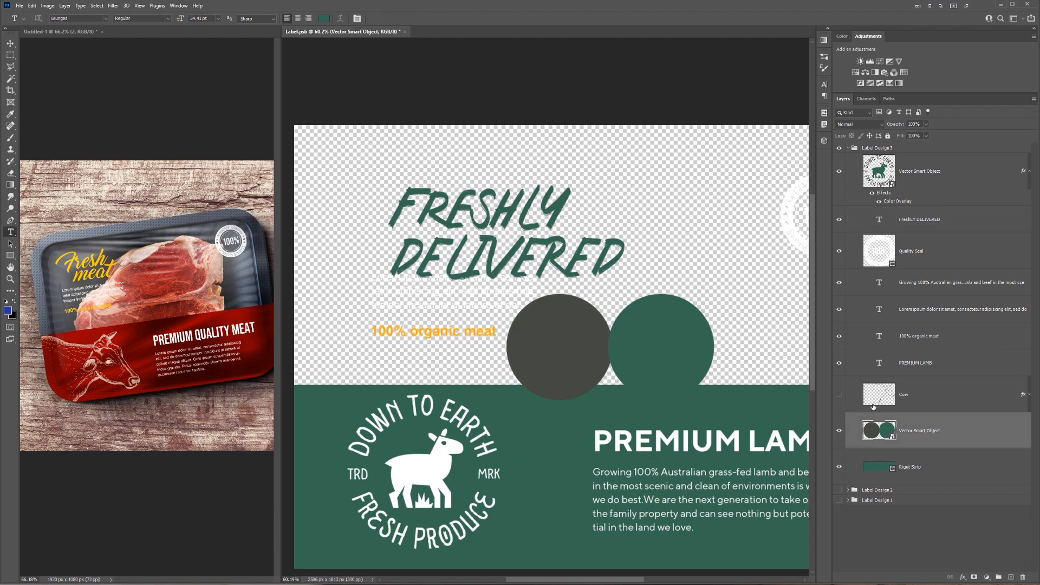
{"action": "key", "text": "Delete"}
- Recolour the whole 100% organic meat line with the brand green #346751 sampled from the label strip
{"action": "left_click", "coordinate": [429, 331]}
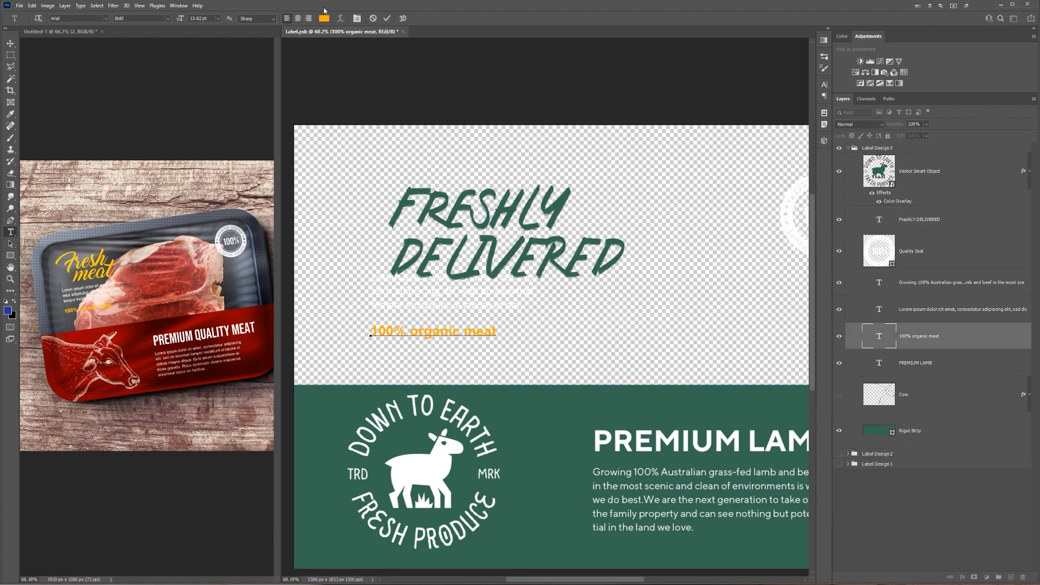
{"action": "left_click", "coordinate": [324, 18]}
{"action": "left_click", "coordinate": [986, 302]}
{"action": "key", "text": "ctrl+a"}
{"action": "left_click", "coordinate": [323, 19]}
{"action": "left_click", "coordinate": [535, 400]}
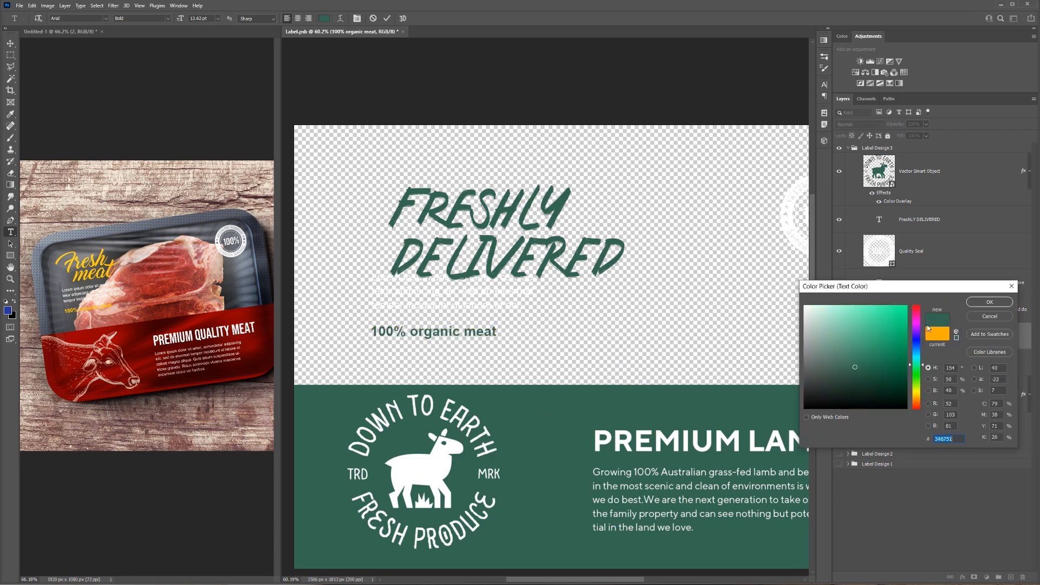
{"action": "left_click", "coordinate": [989, 301]}
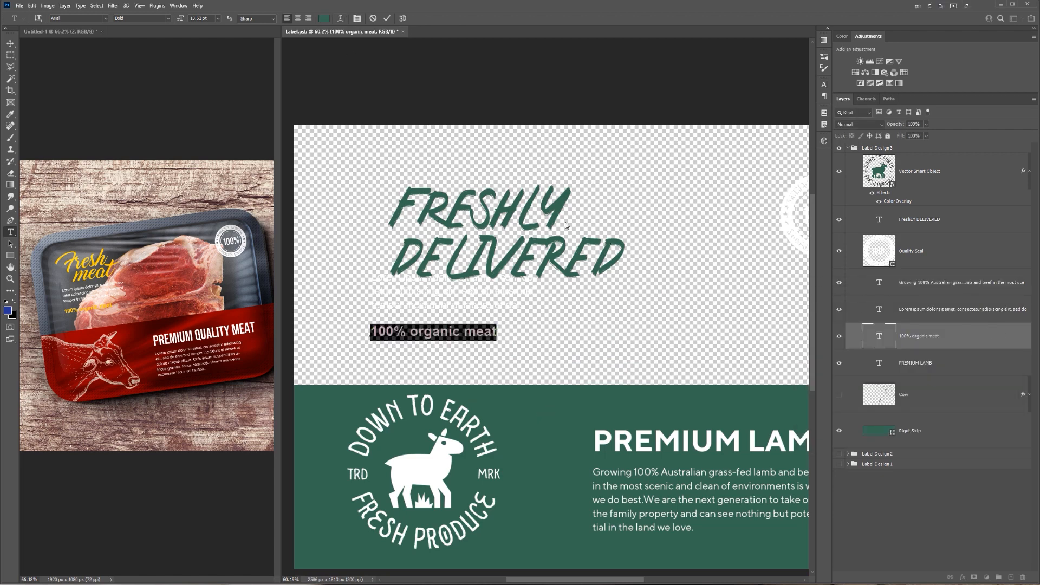
- Replace "organic meat" with GRASS FED after the 100% in the green tagline, and save the label file
{"action": "left_click", "coordinate": [373, 326]}
{"action": "scroll", "coordinate": [414, 336], "scroll_direction": "up", "scroll_amount": 2}
{"action": "left_click_drag", "start_coordinate": [410, 330], "coordinate": [602, 325]}
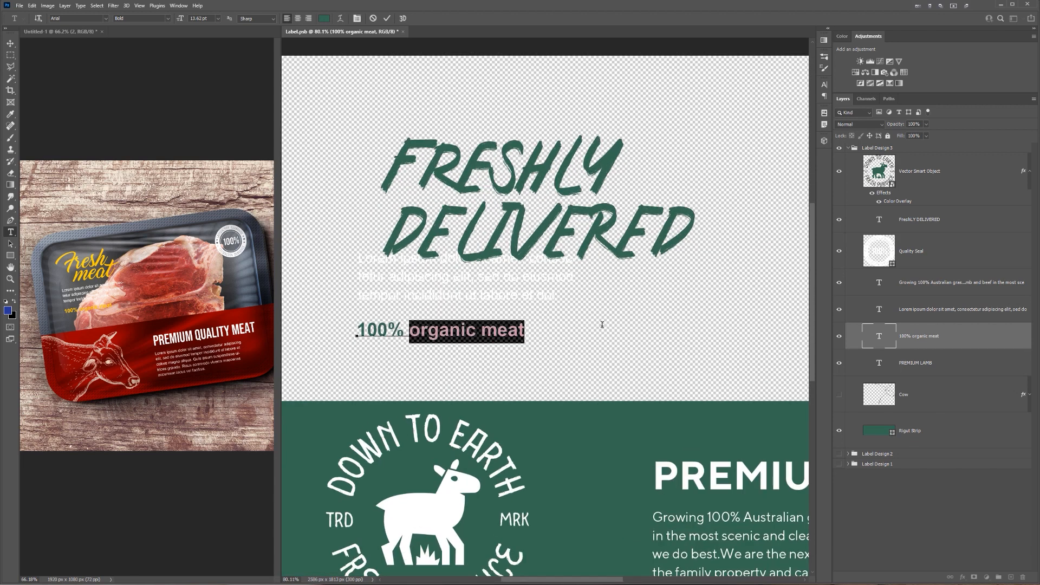
{"action": "type", "text": "gra"}
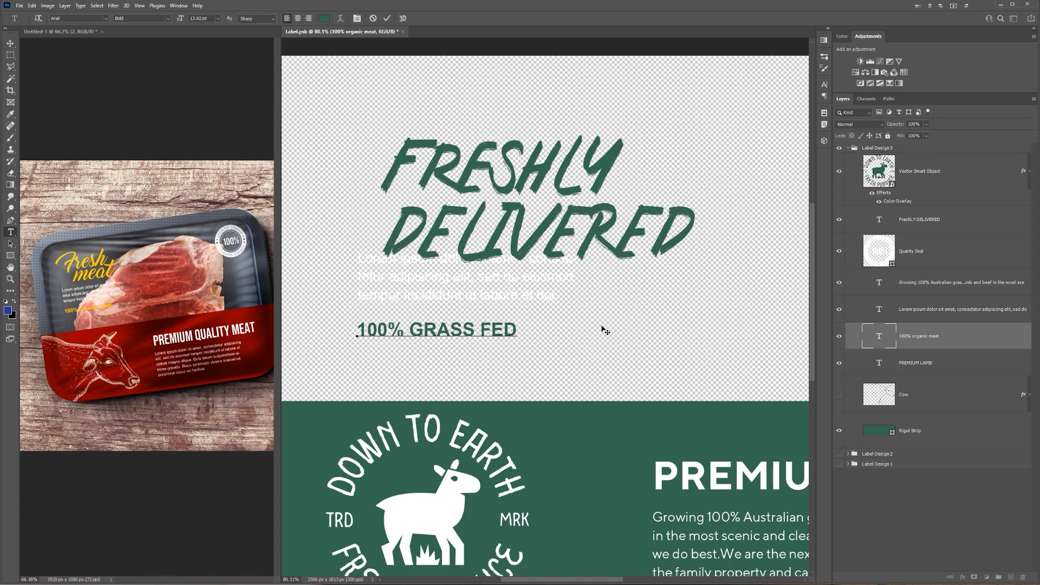
{"action": "left_click", "coordinate": [511, 293]}
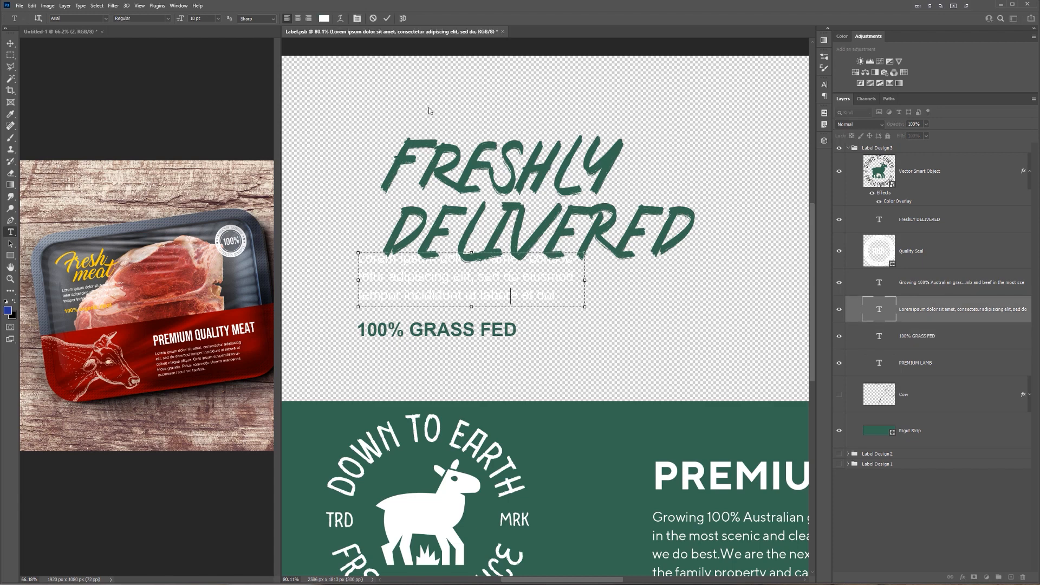
{"action": "key", "text": "ctrl+s"}
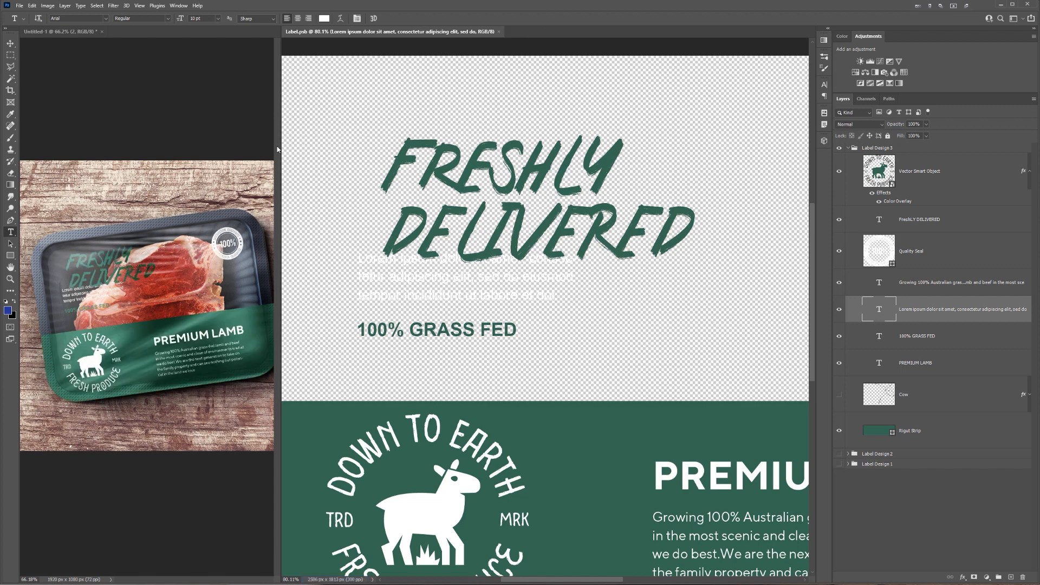
- Widen the mockup document's viewing area and examine the updated label on the pack
{"action": "left_click", "coordinate": [9, 41]}
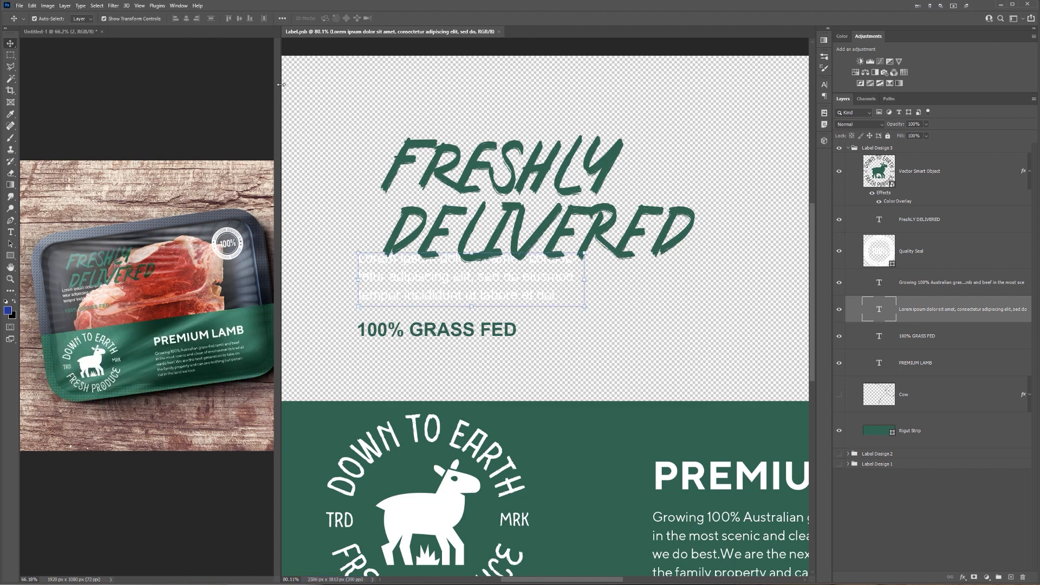
{"action": "left_click_drag", "start_coordinate": [282, 84], "coordinate": [361, 90]}
{"action": "scroll", "coordinate": [165, 271], "scroll_direction": "up", "scroll_amount": 4}
{"action": "left_click_drag", "start_coordinate": [175, 197], "coordinate": [216, 172]}
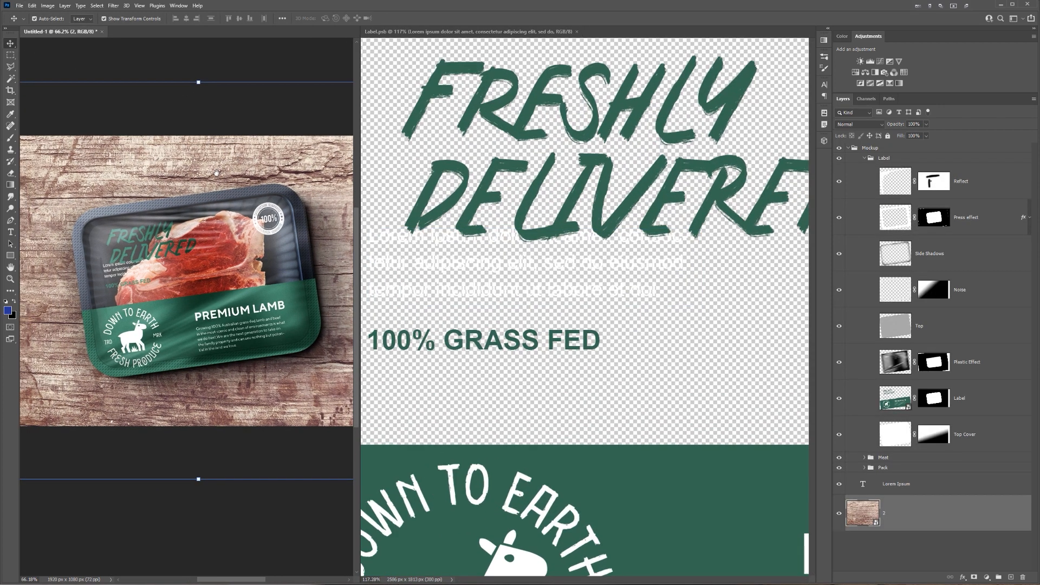
{"action": "scroll", "coordinate": [246, 227], "scroll_direction": "down", "scroll_amount": 3}
- Scale down the white Down to Earth badge on the green strip and save the label
{"action": "left_click", "coordinate": [560, 375]}
{"action": "scroll", "coordinate": [560, 375], "scroll_direction": "down", "scroll_amount": 4}
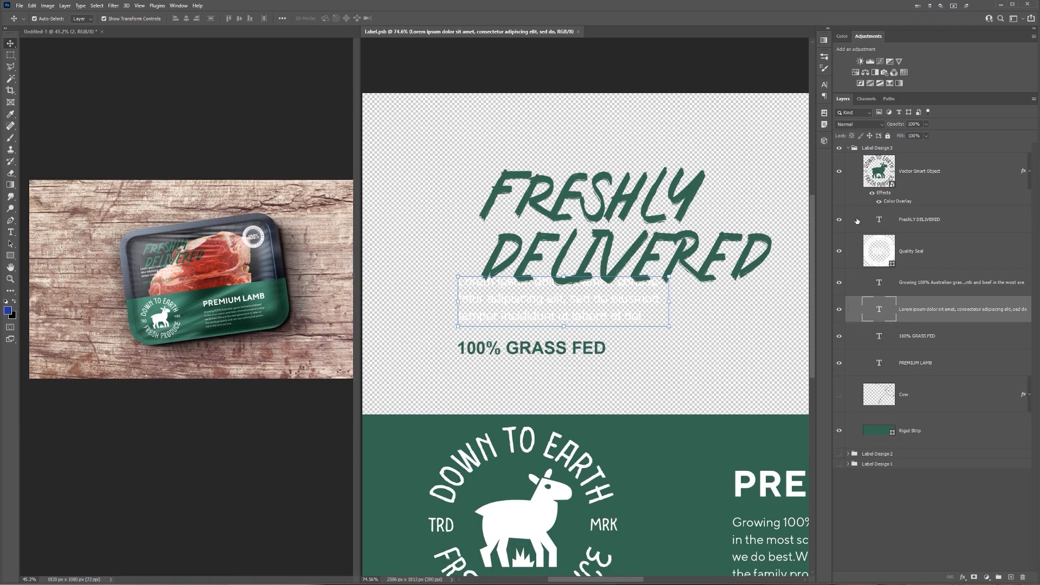
{"action": "left_click", "coordinate": [915, 172]}
{"action": "key", "text": "ctrl+t"}
{"action": "scroll", "coordinate": [599, 362], "scroll_direction": "down", "scroll_amount": 1}
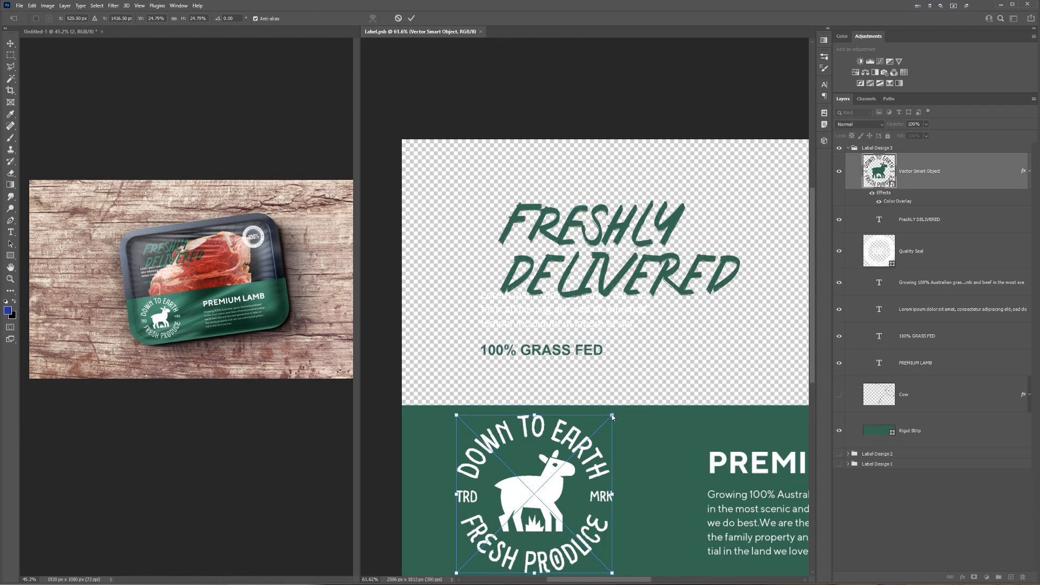
{"action": "left_click_drag", "start_coordinate": [613, 417], "coordinate": [596, 325]}
{"action": "key", "text": "Return"}
{"action": "key", "text": "ctrl+s"}
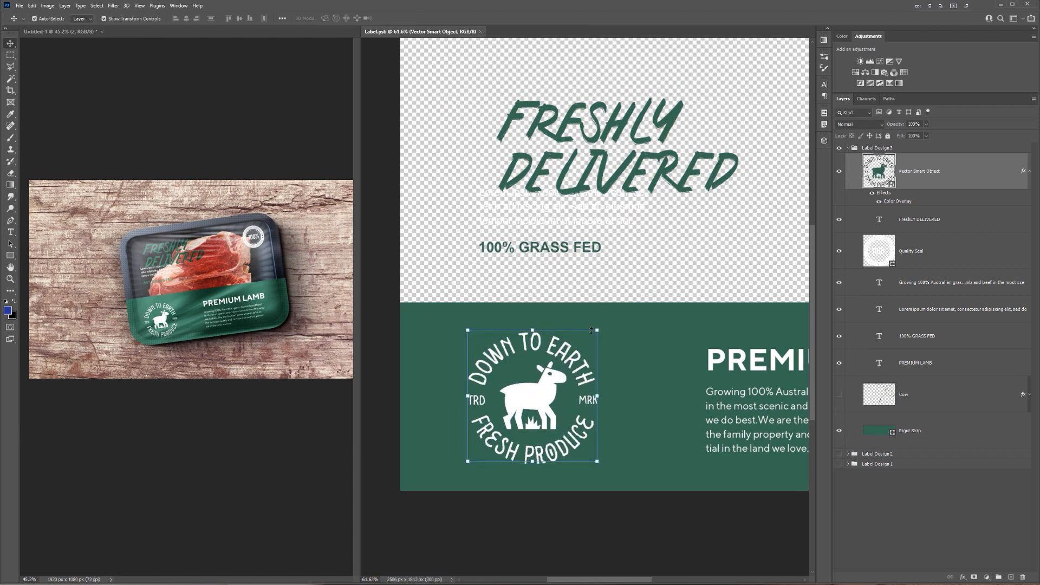
- Examine the resized badge up close on the label and on the pack mockup
{"action": "key", "text": "ctrl+z"}
{"action": "scroll", "coordinate": [149, 308], "scroll_direction": "up", "scroll_amount": 4}
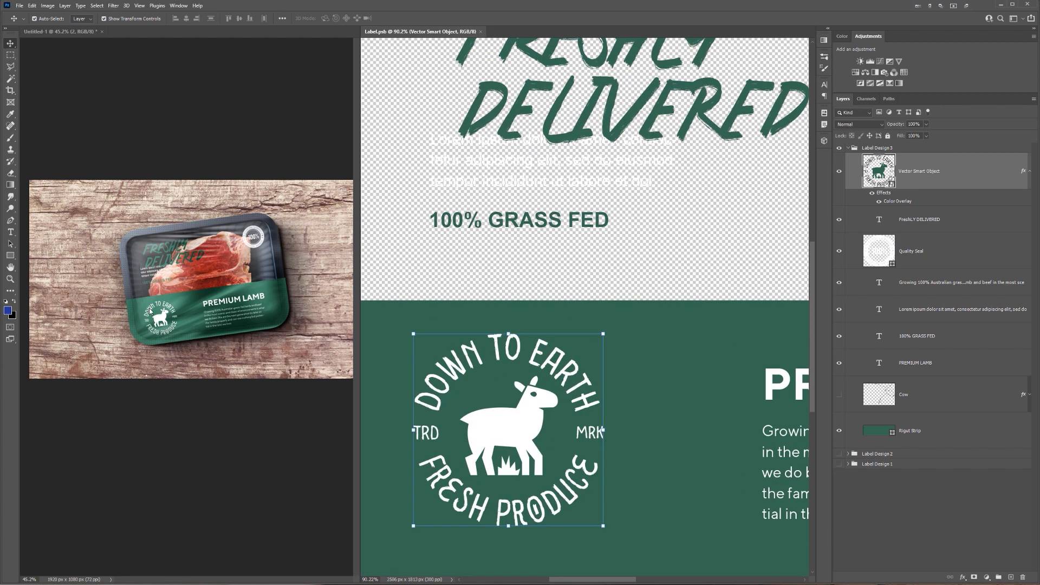
{"action": "left_click", "coordinate": [176, 369]}
{"action": "scroll", "coordinate": [150, 280], "scroll_direction": "up", "scroll_amount": 5}
{"action": "left_click", "coordinate": [520, 359]}
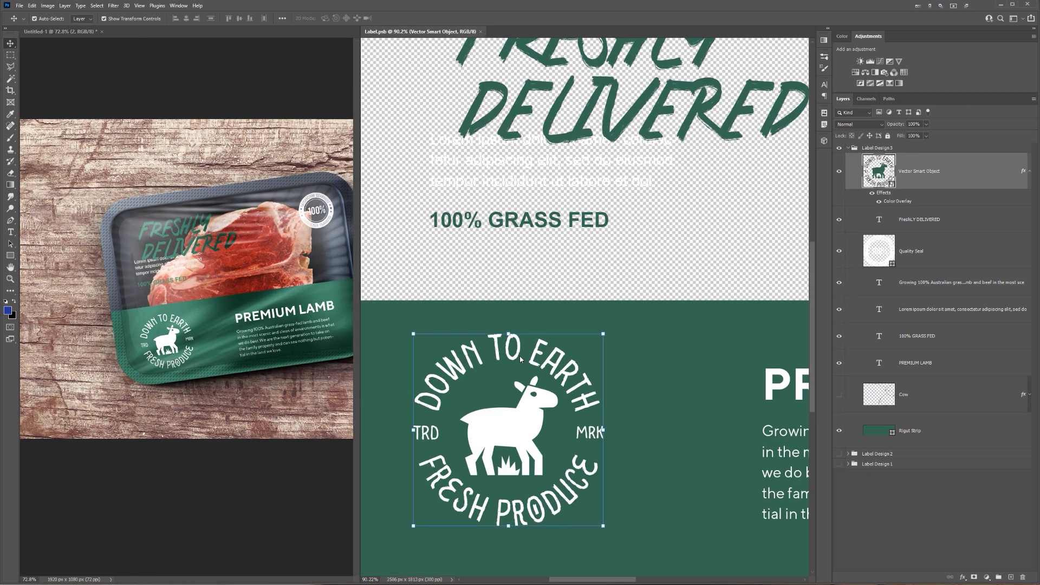